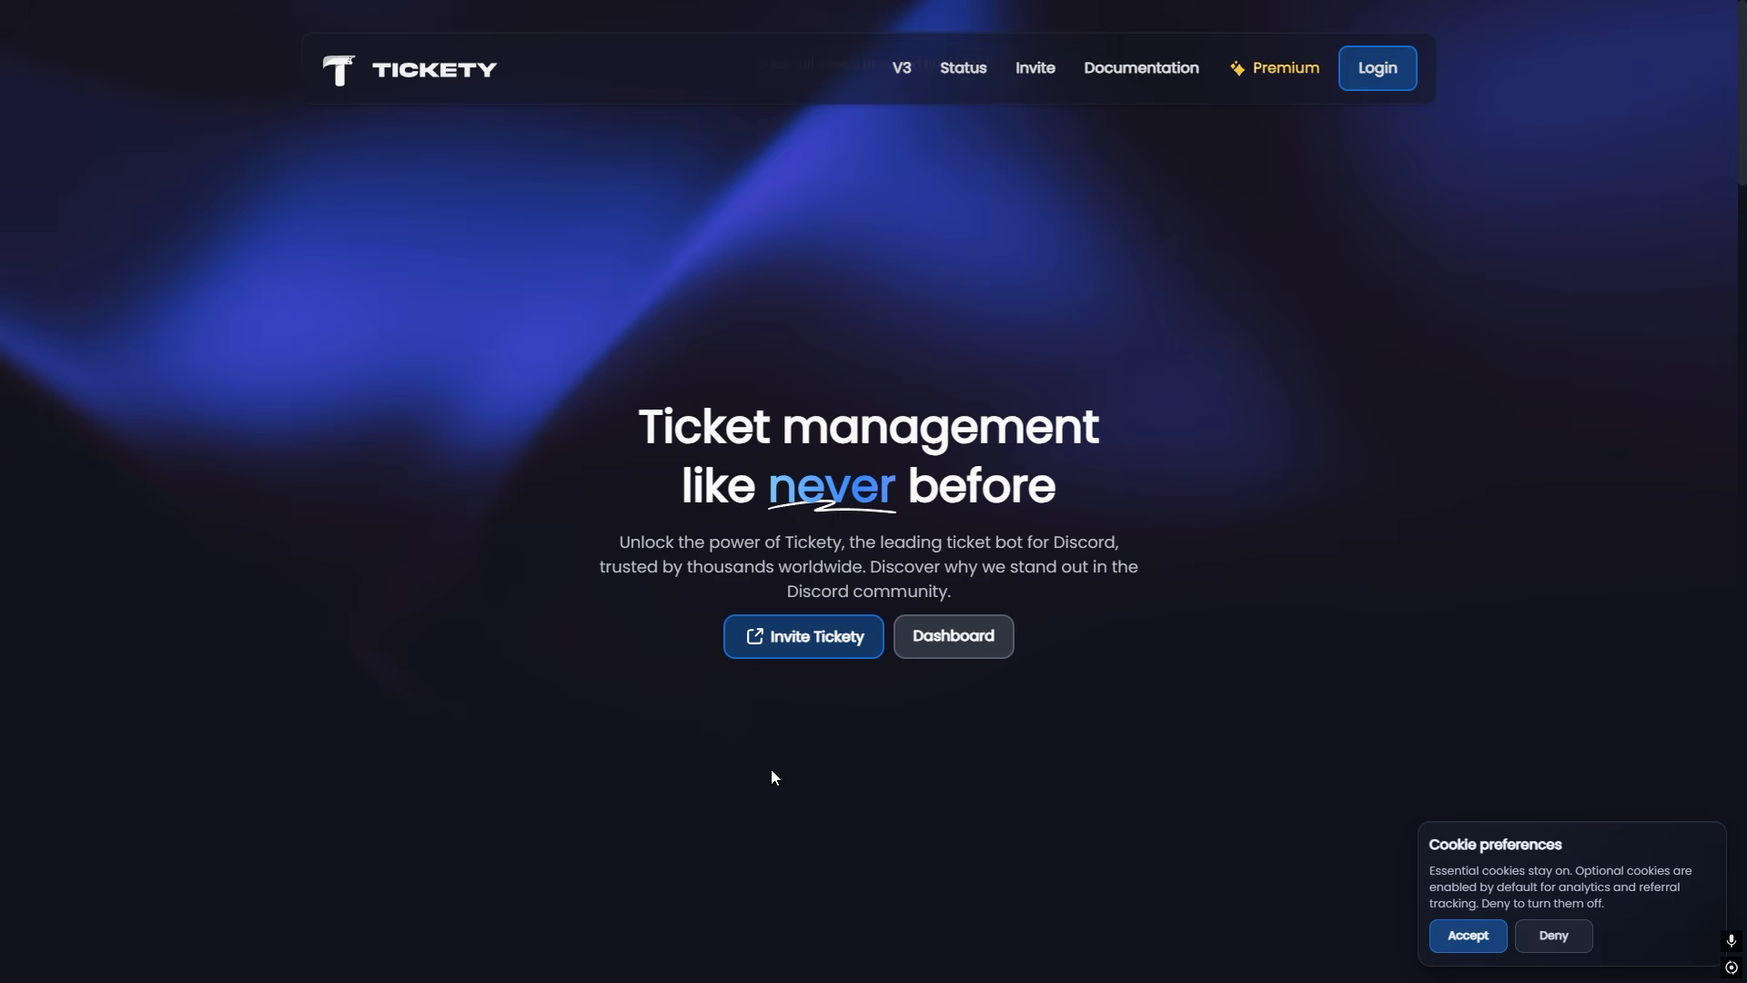
Invite the Tickety bot to the Tickety Bot server, authorise its requested permissions and confirm the human check.
left_click(773, 641)
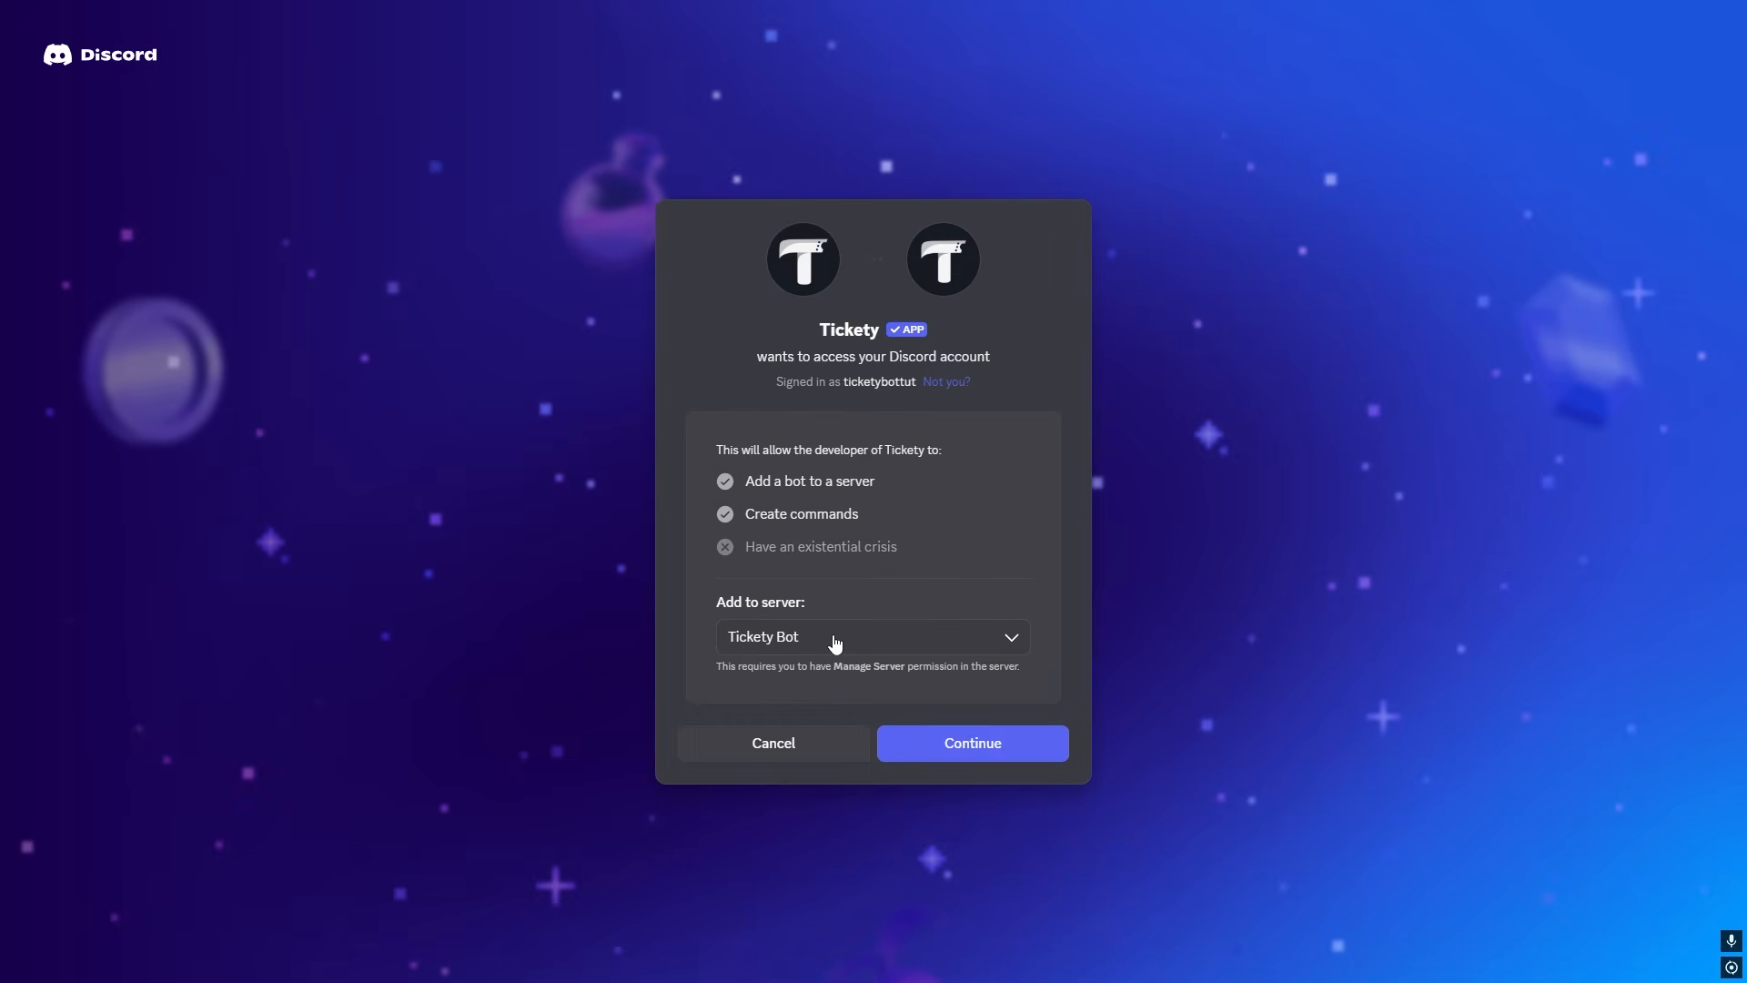
left_click(833, 641)
left_click(827, 631)
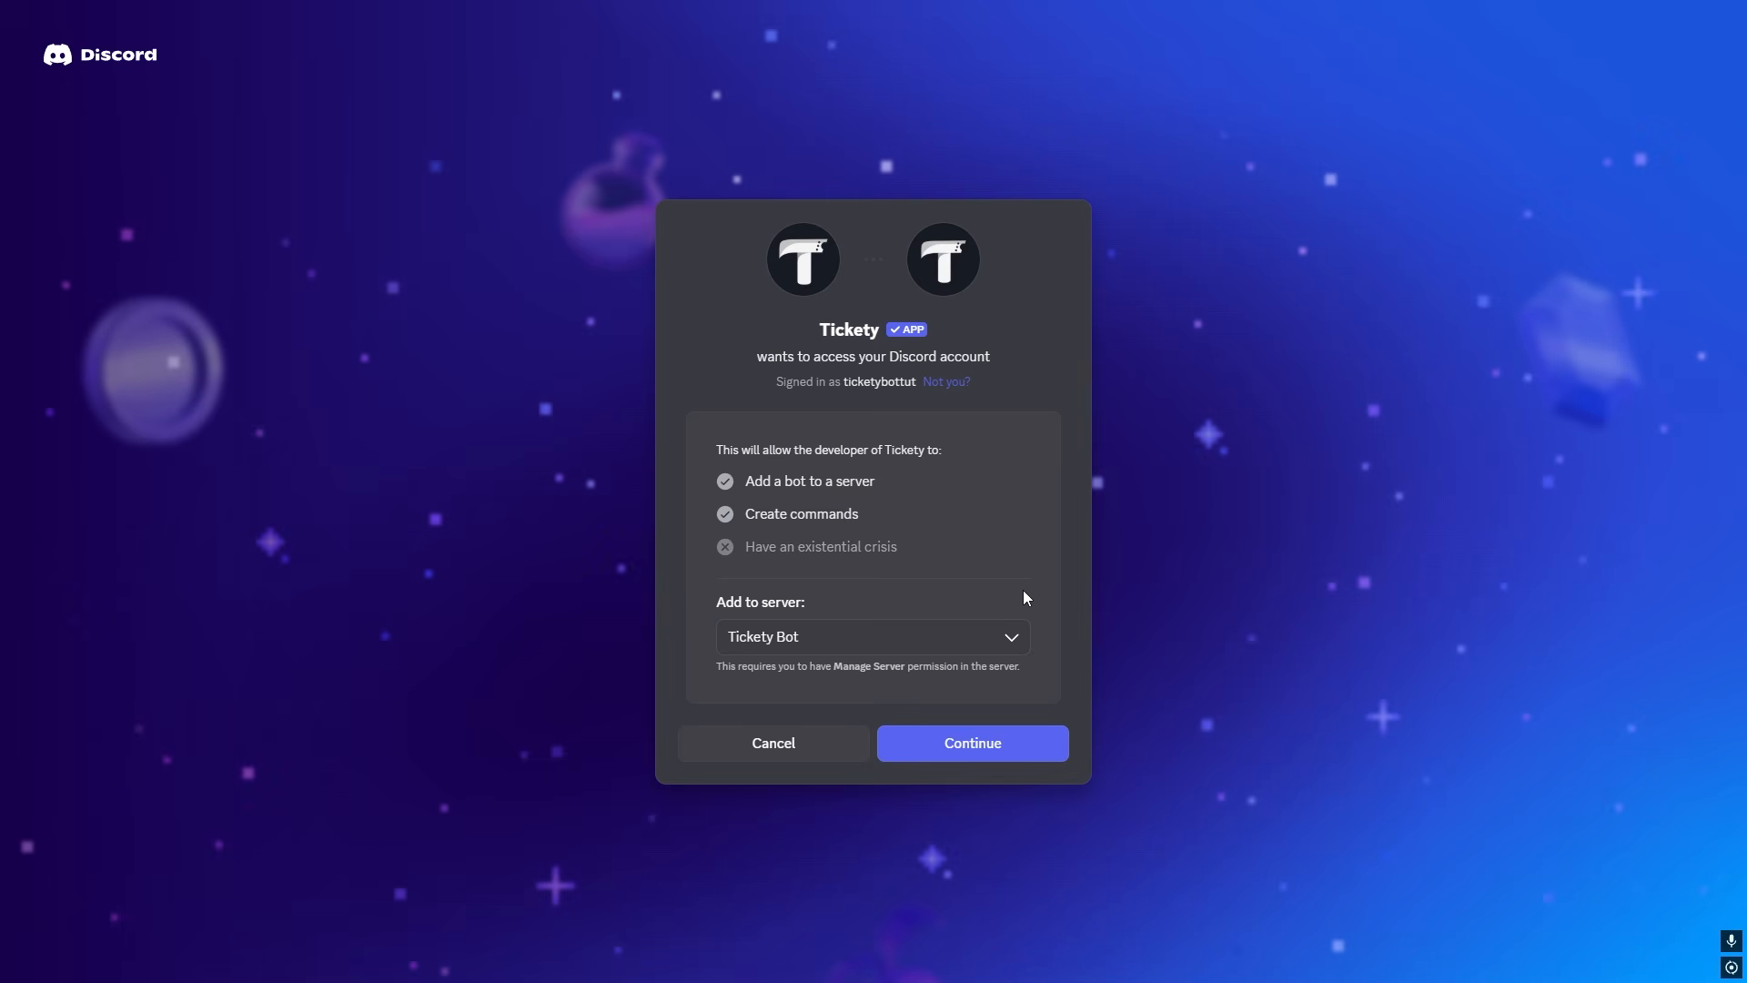
left_click(1014, 737)
scroll(823, 507, "down", 6)
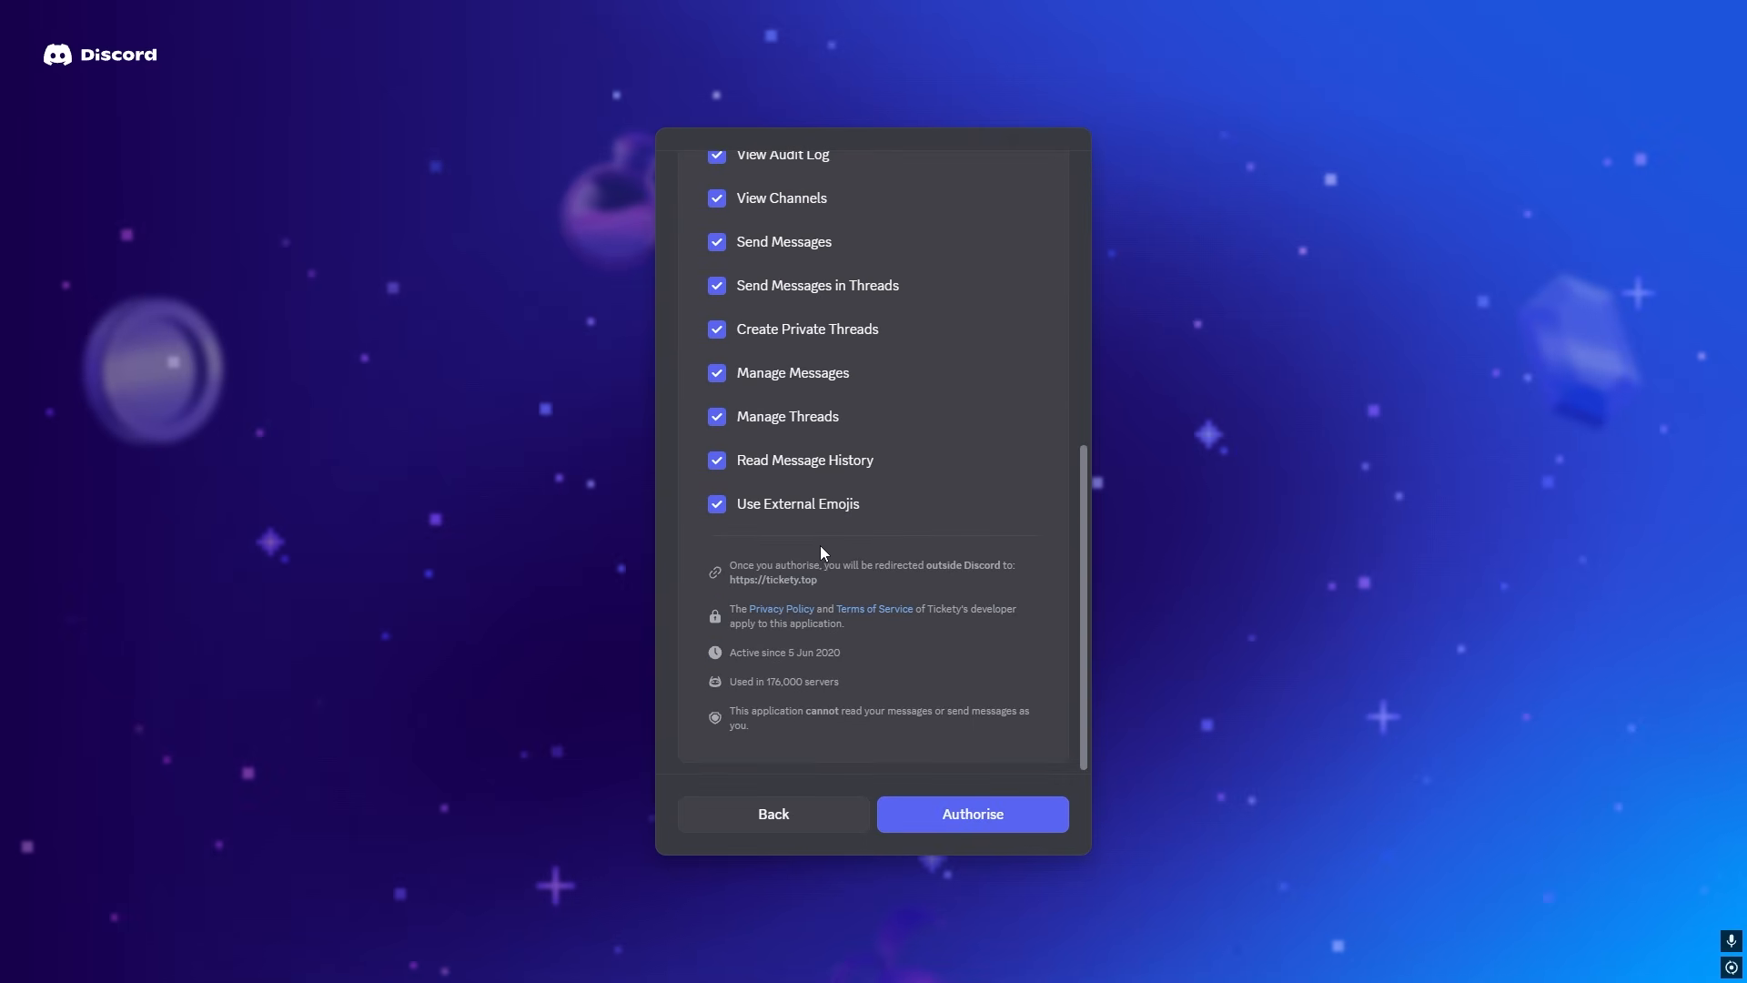
left_click(952, 812)
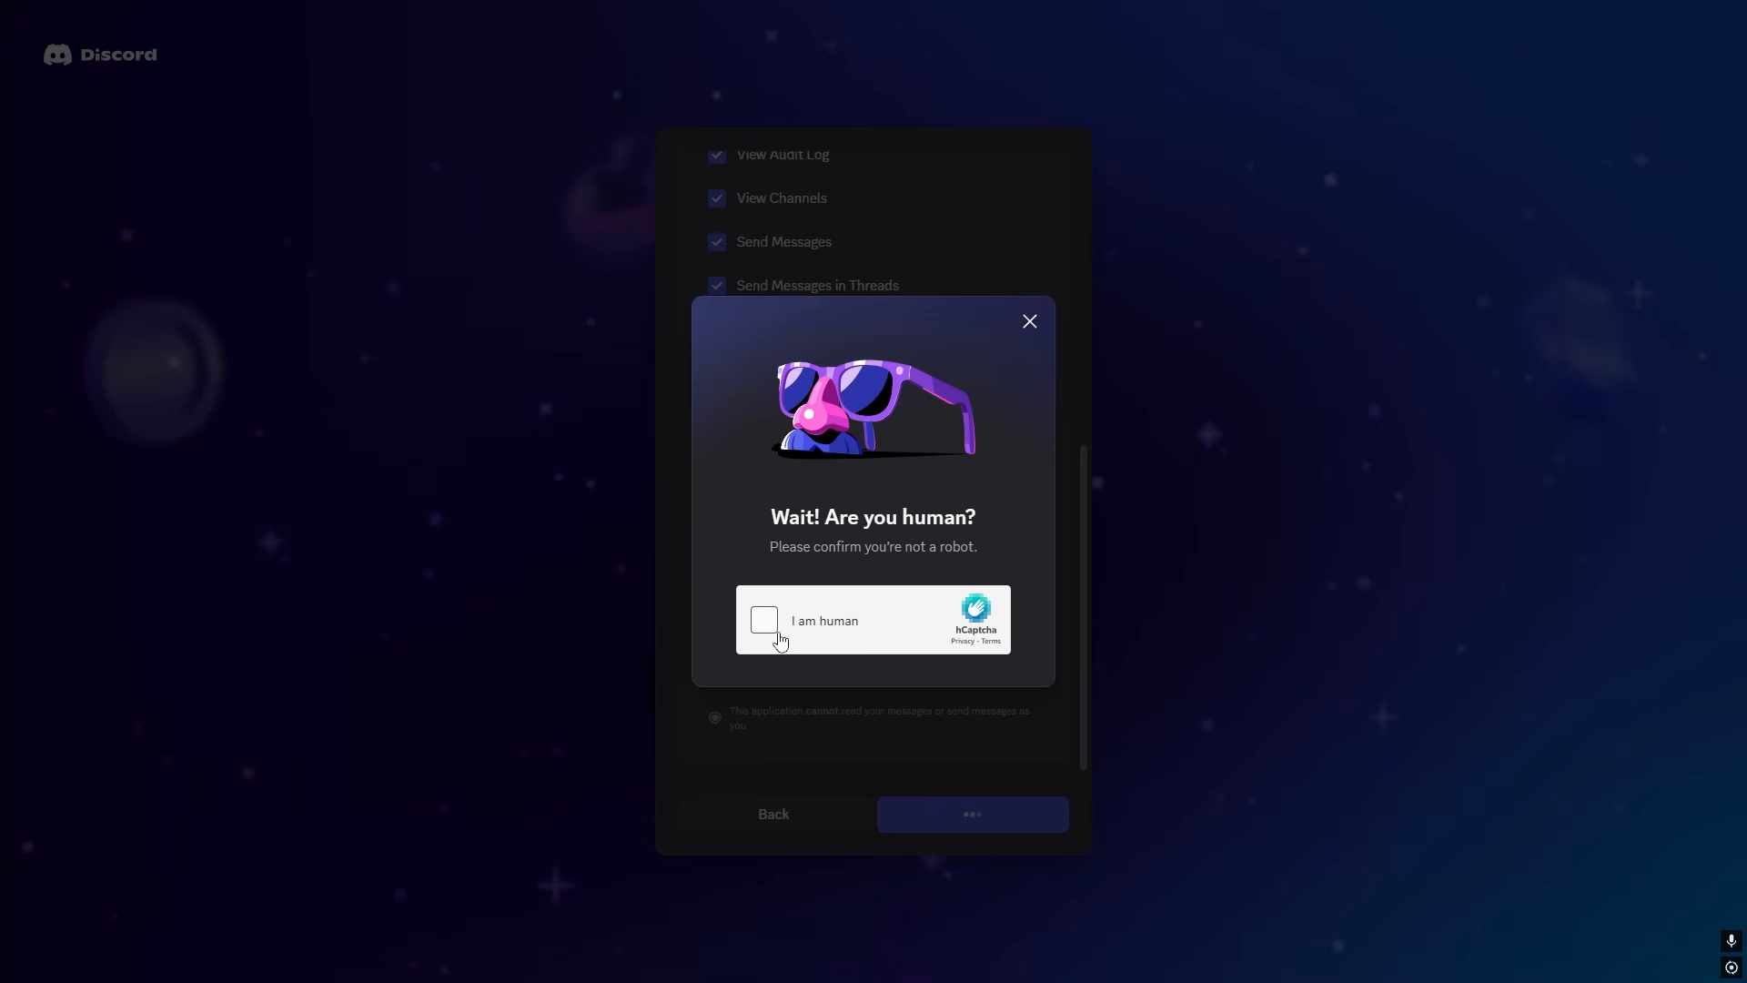
left_click(779, 634)
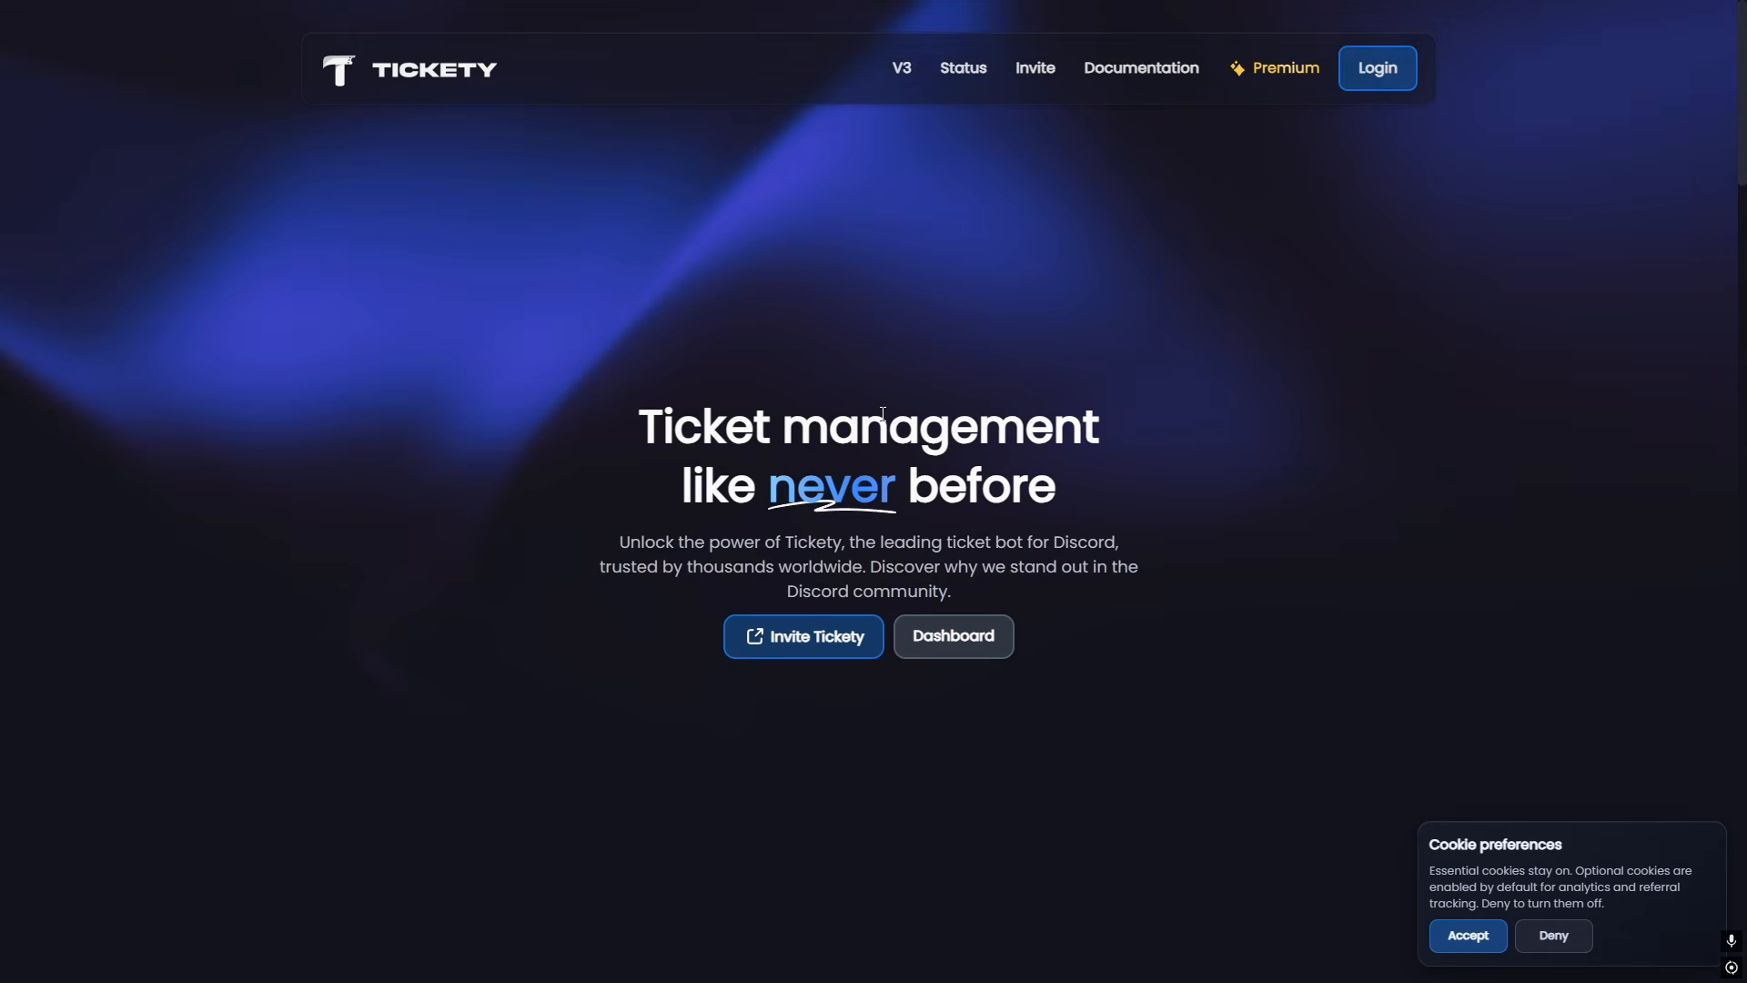
Open the dashboard, manage the Tickety Bot server and start its quick setup.
left_click(944, 643)
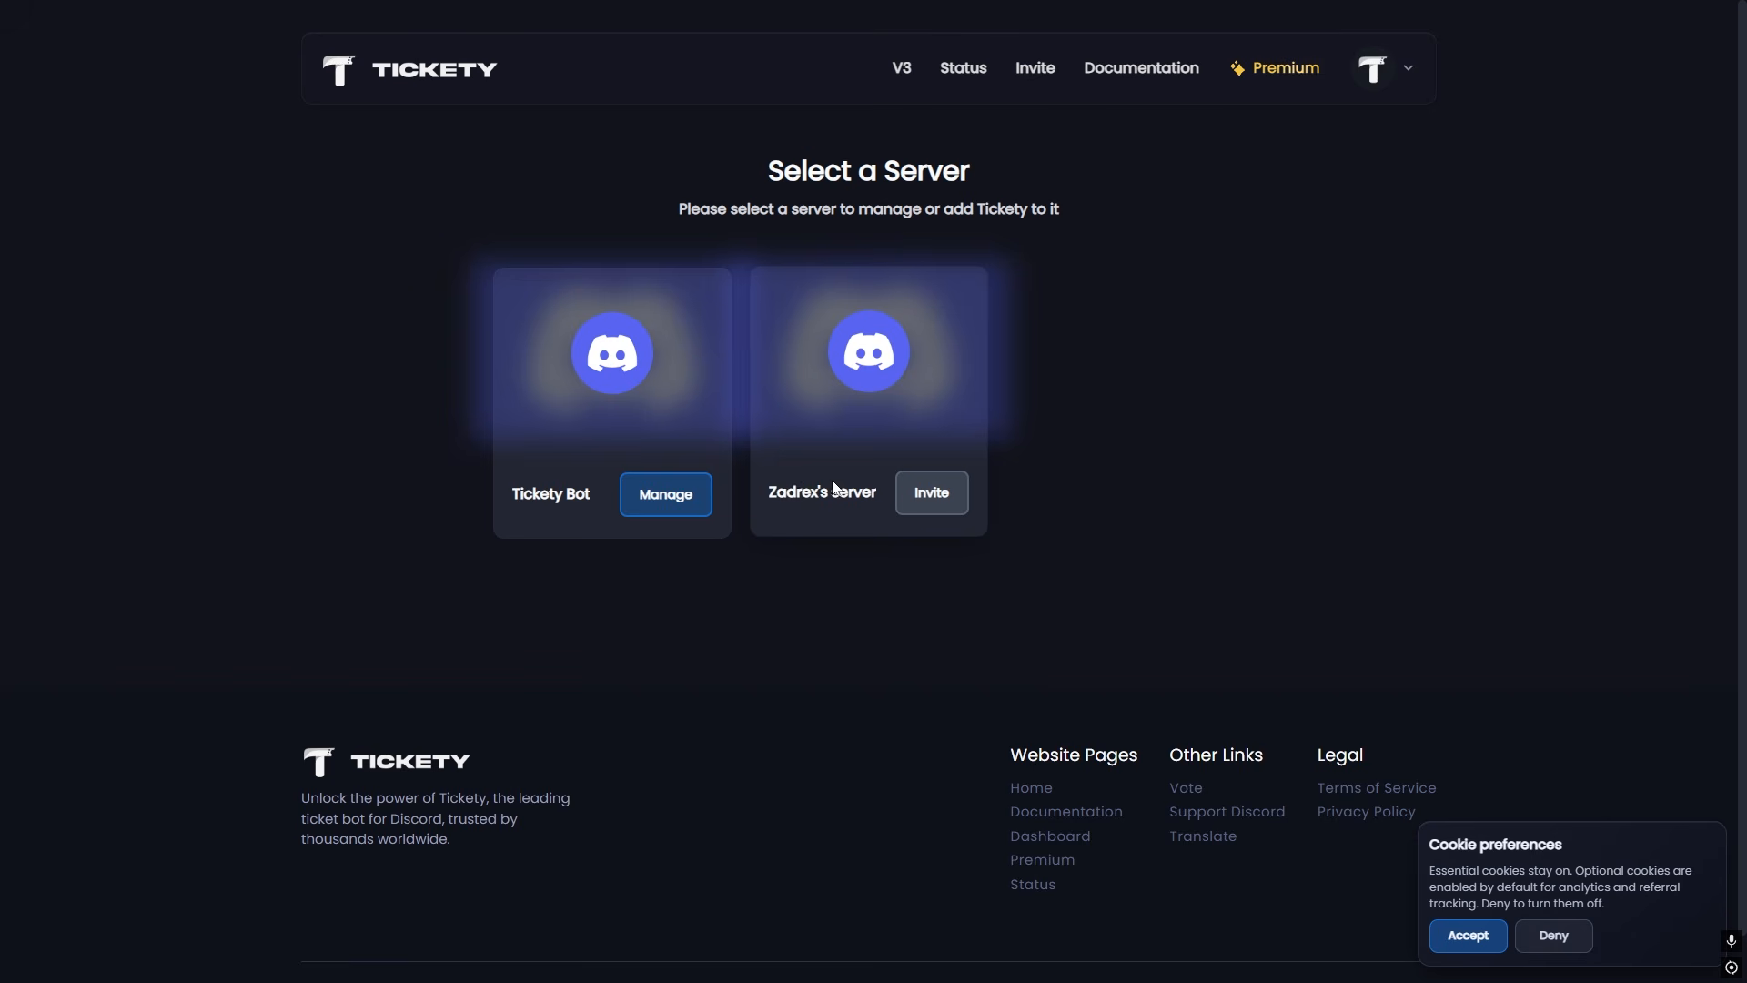
left_click(681, 515)
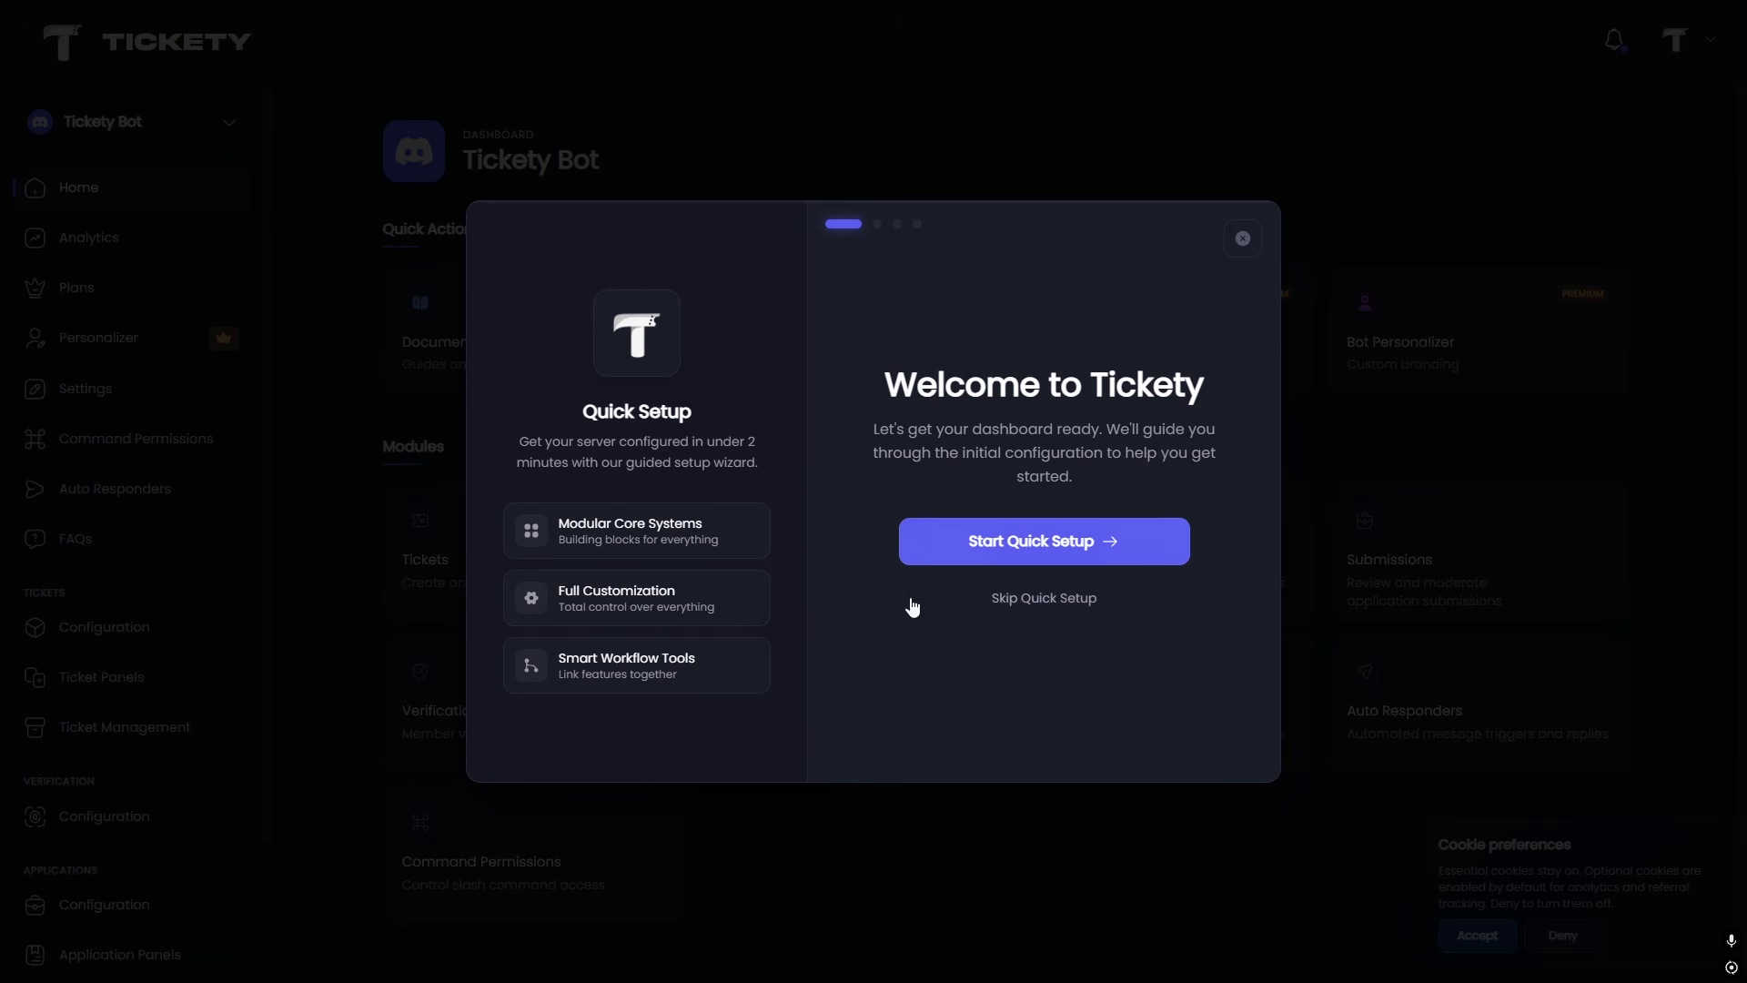
left_click(1018, 555)
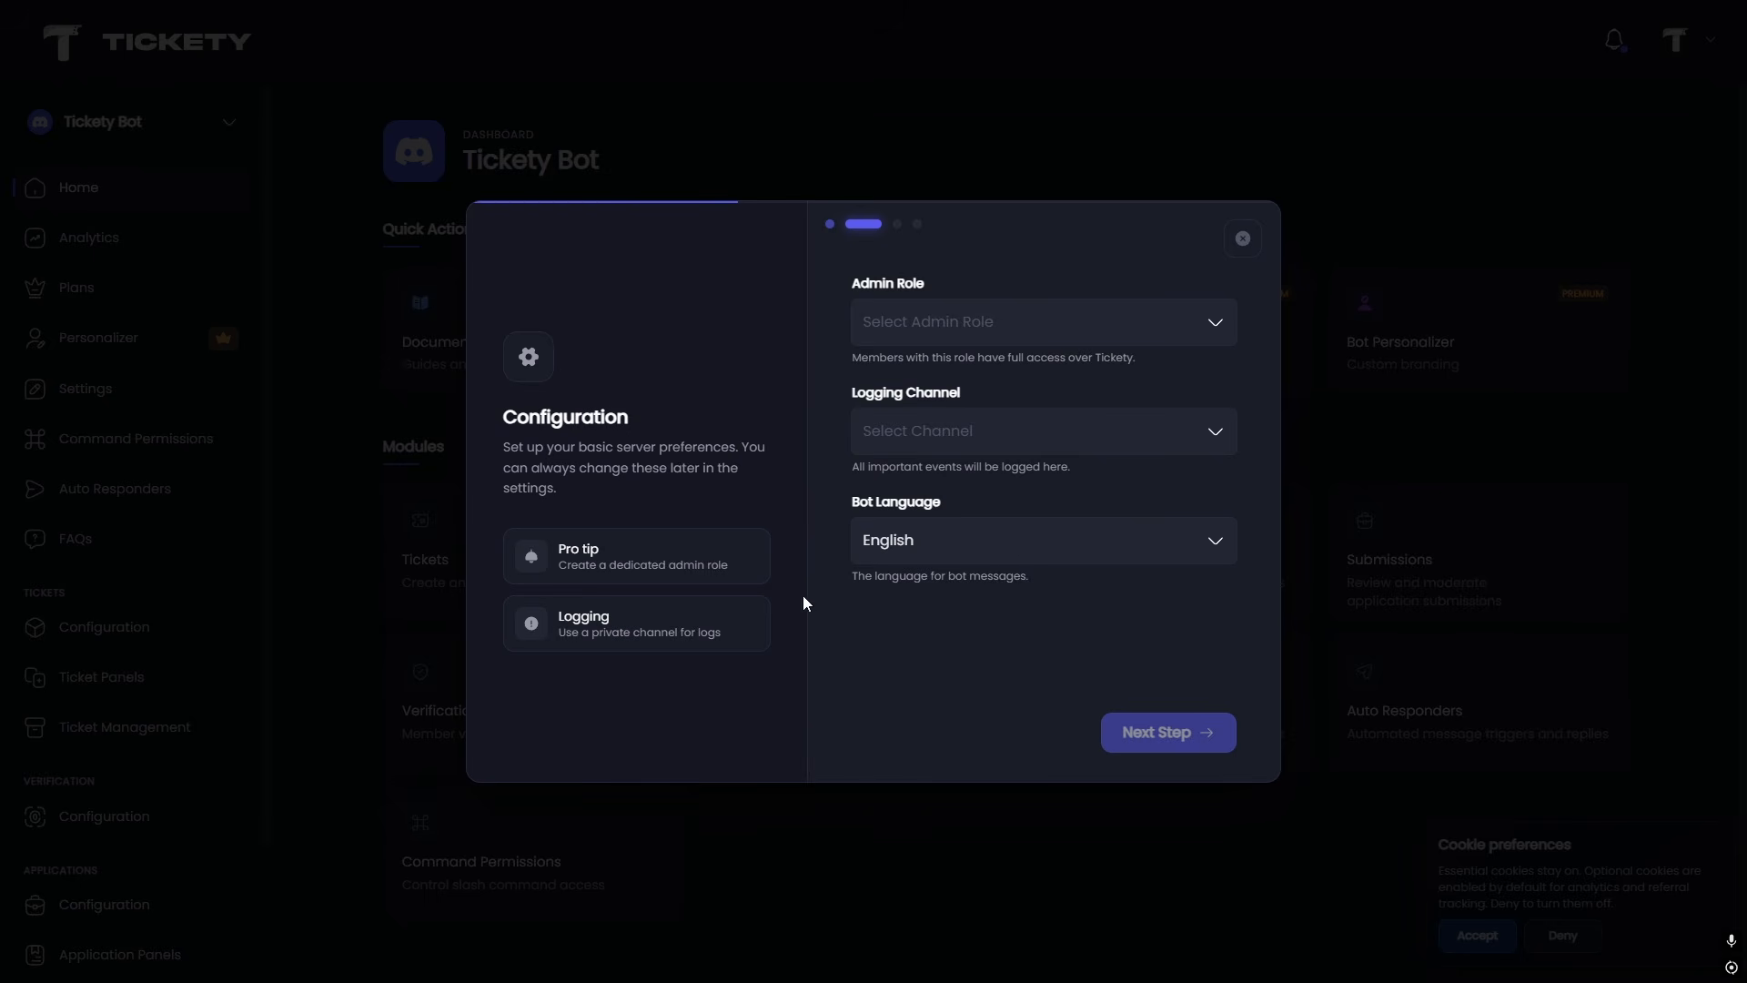
Set the admin role to * and the logging channel to #general in the quick setup.
left_click(940, 335)
left_click(943, 387)
left_click(911, 436)
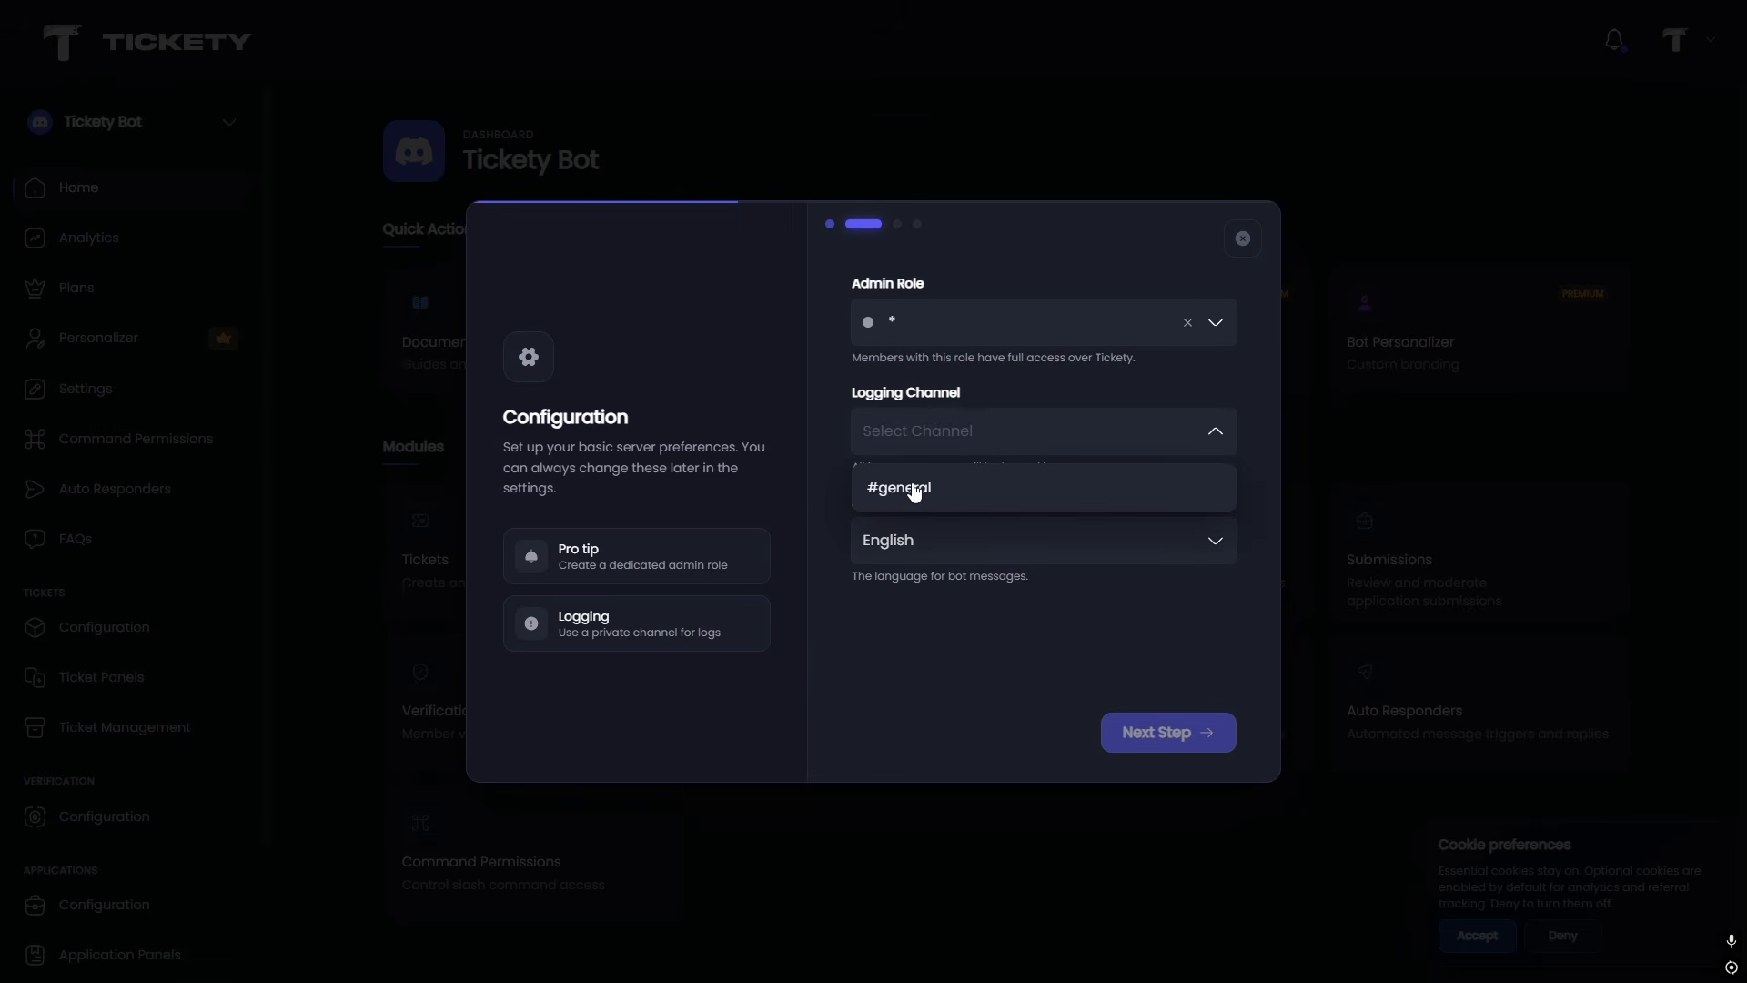
left_click(913, 487)
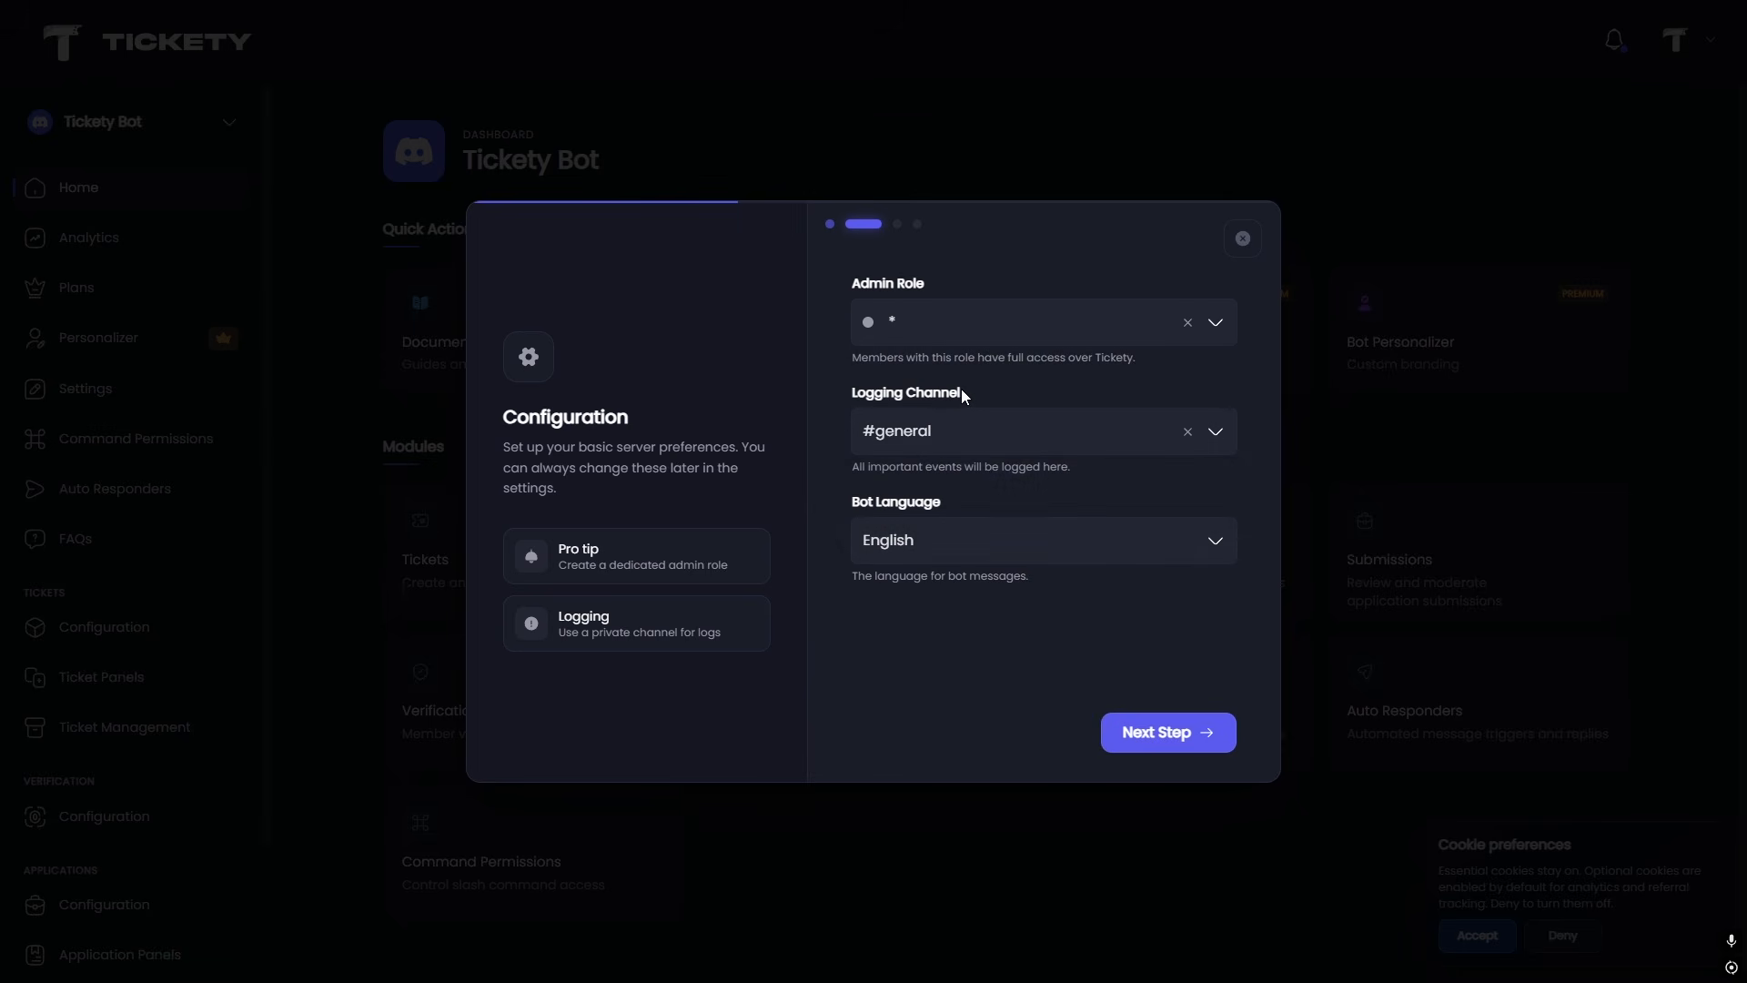
Keep English as the bot language, continue the quick setup and decline the premium offer.
left_click(963, 544)
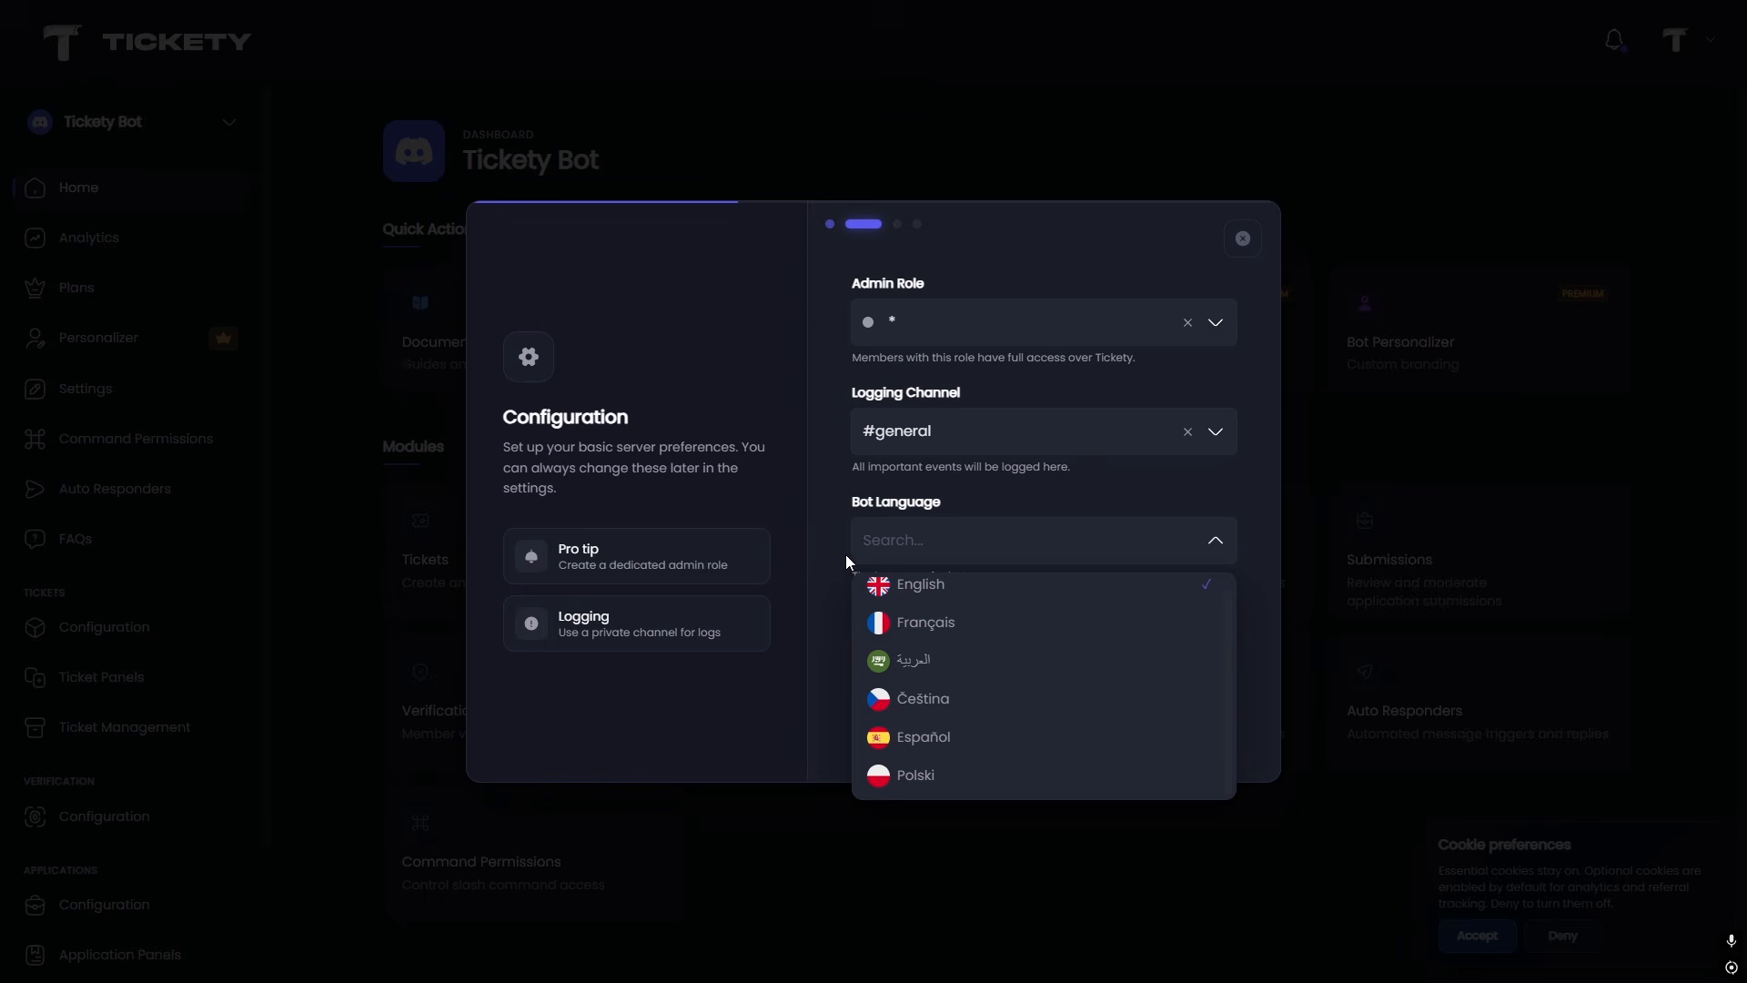
left_click(778, 603)
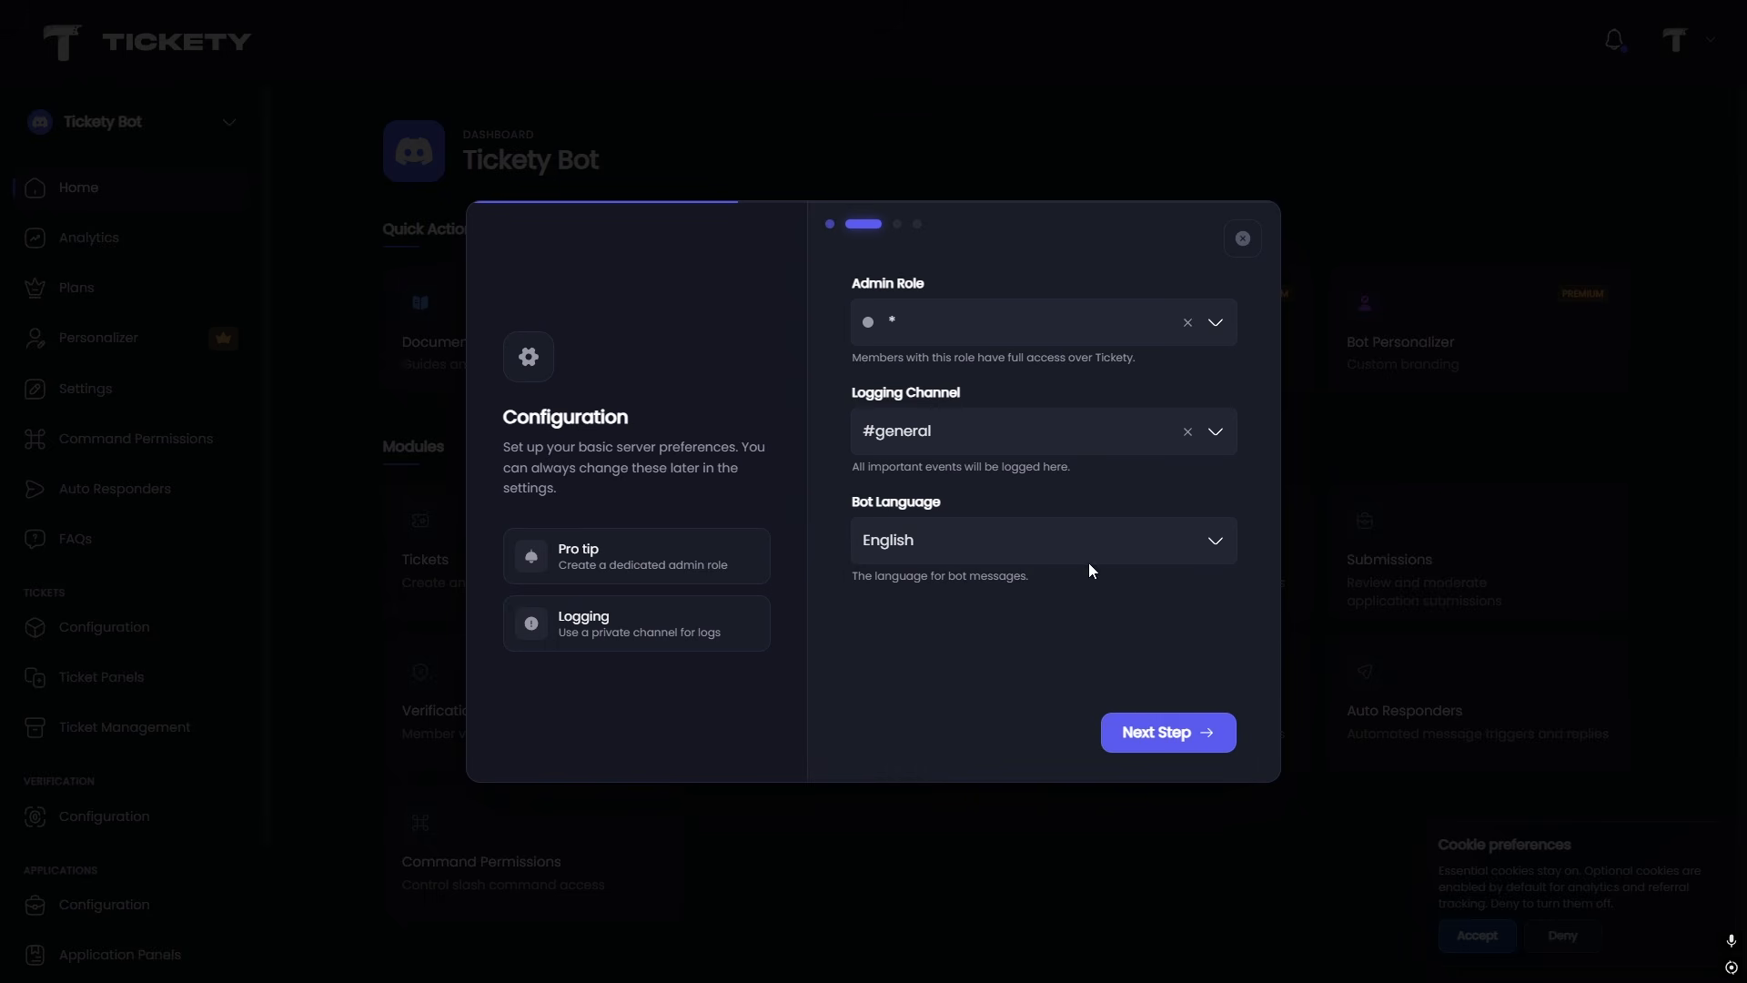
left_click(1148, 731)
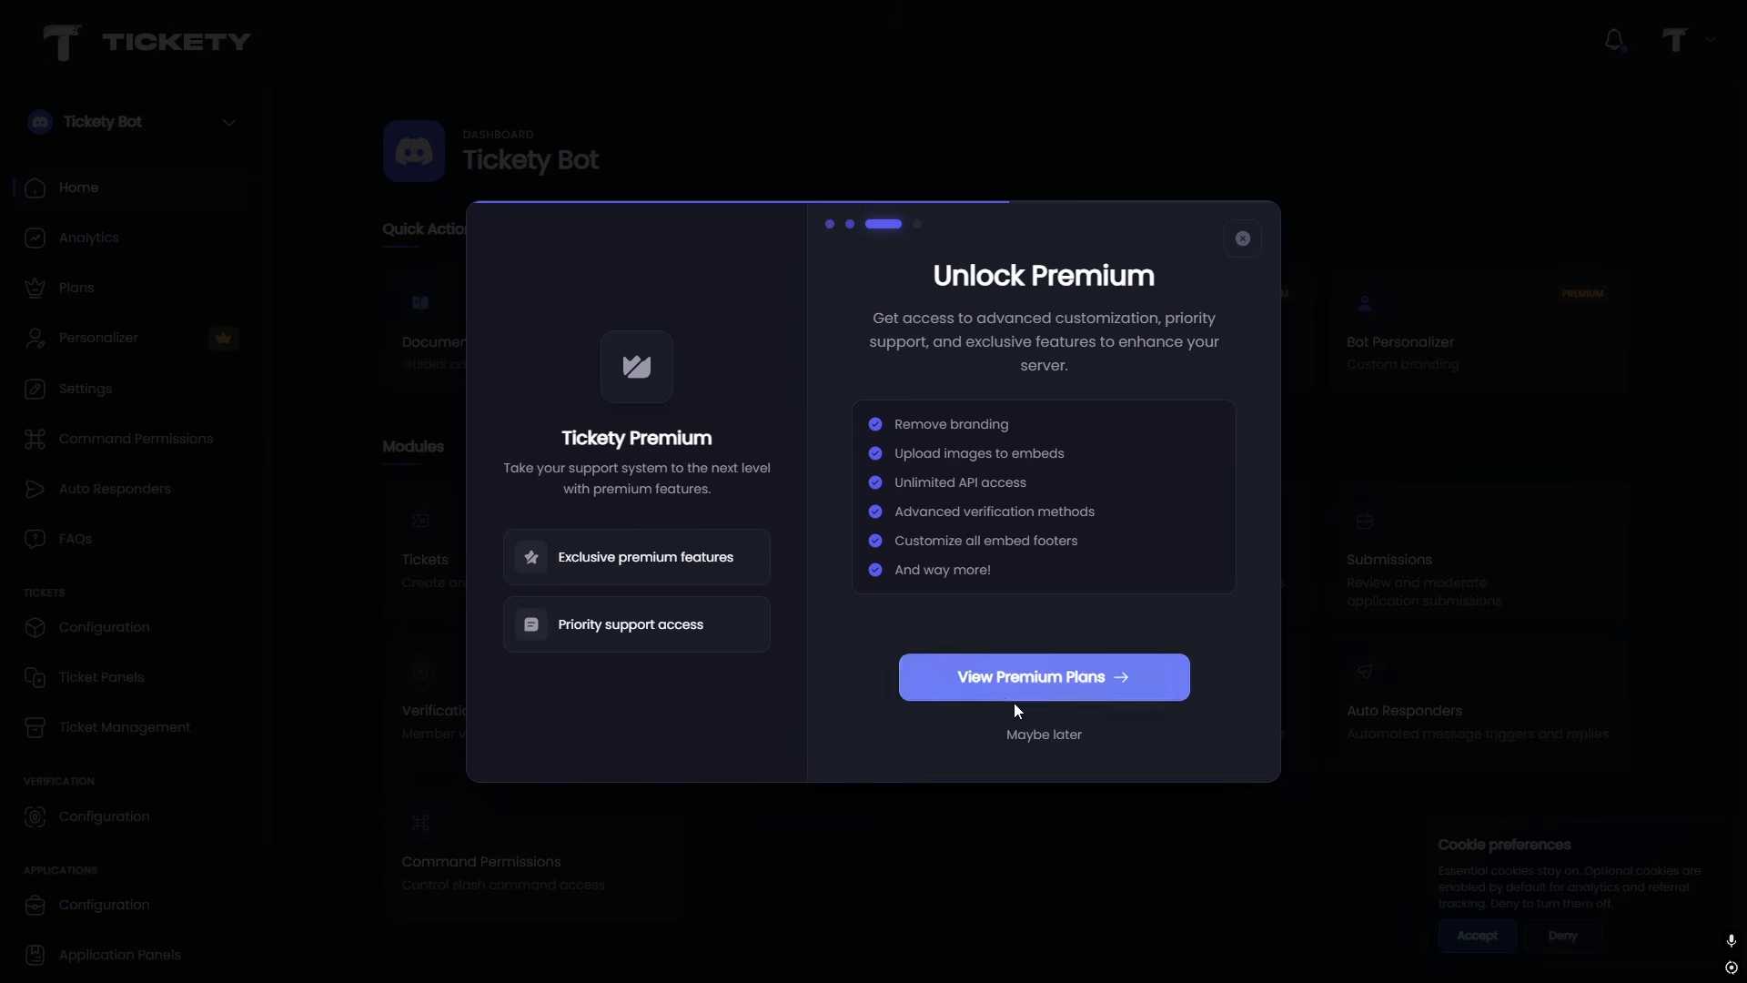
left_click(1044, 736)
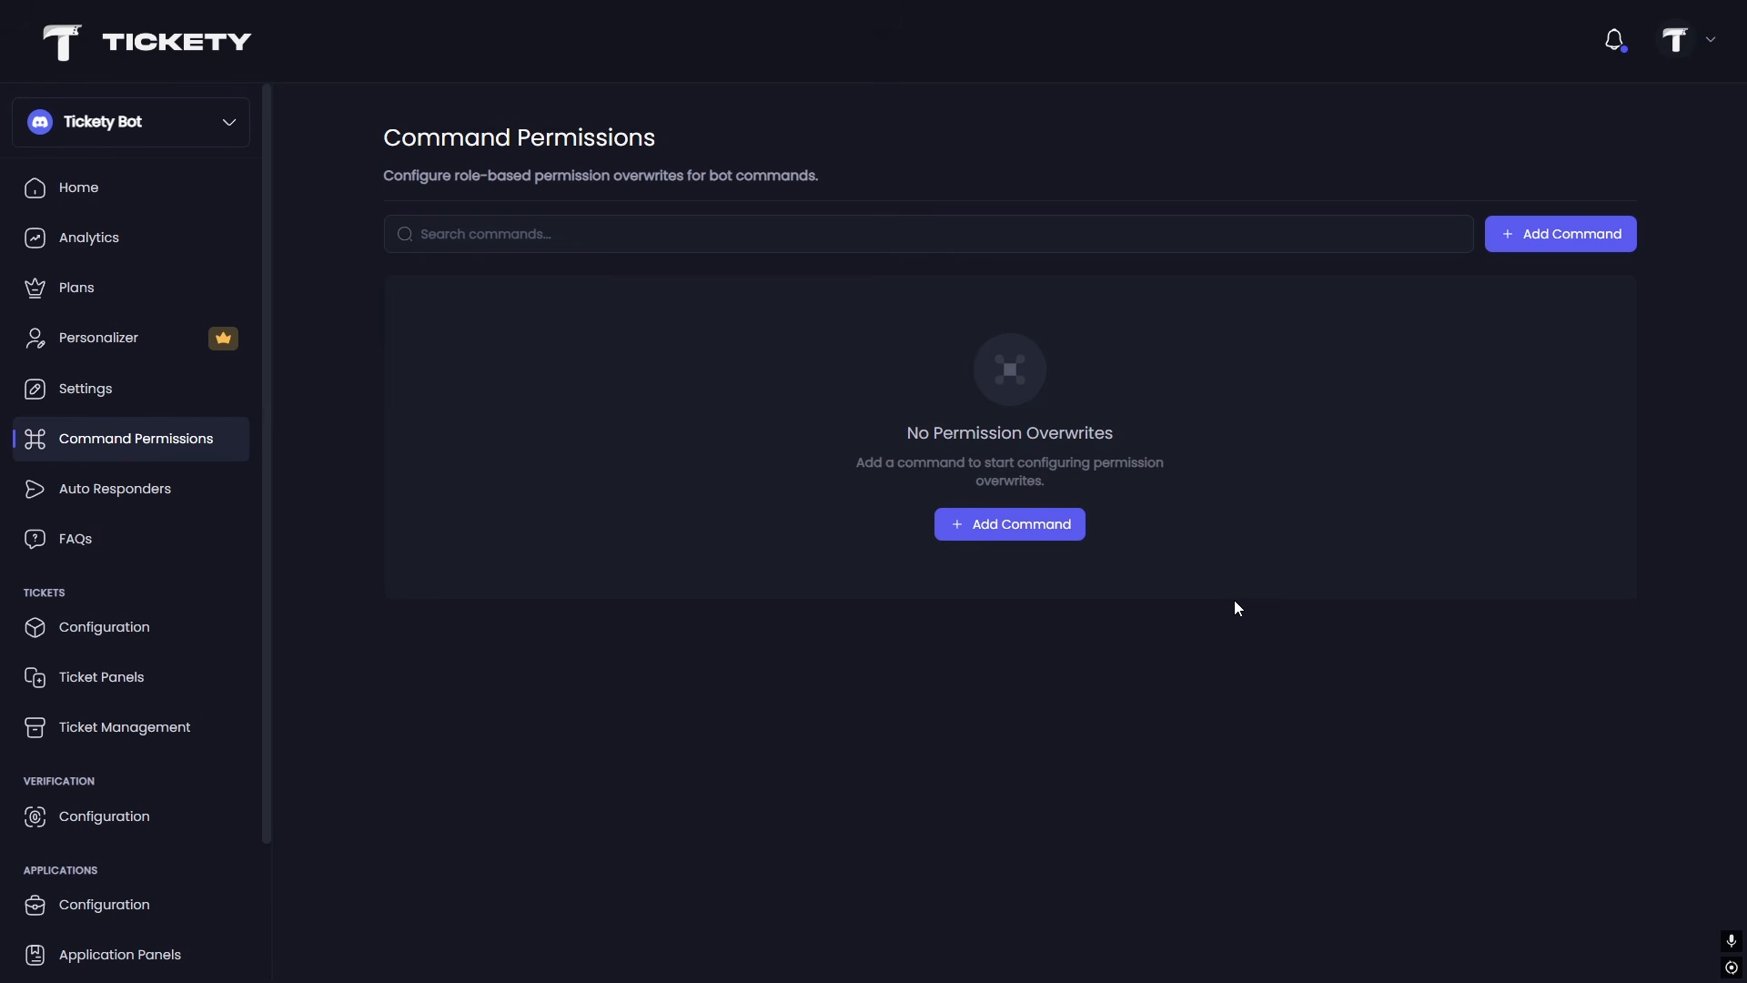
Add a permission overwrite for the /purge command.
left_click(1511, 233)
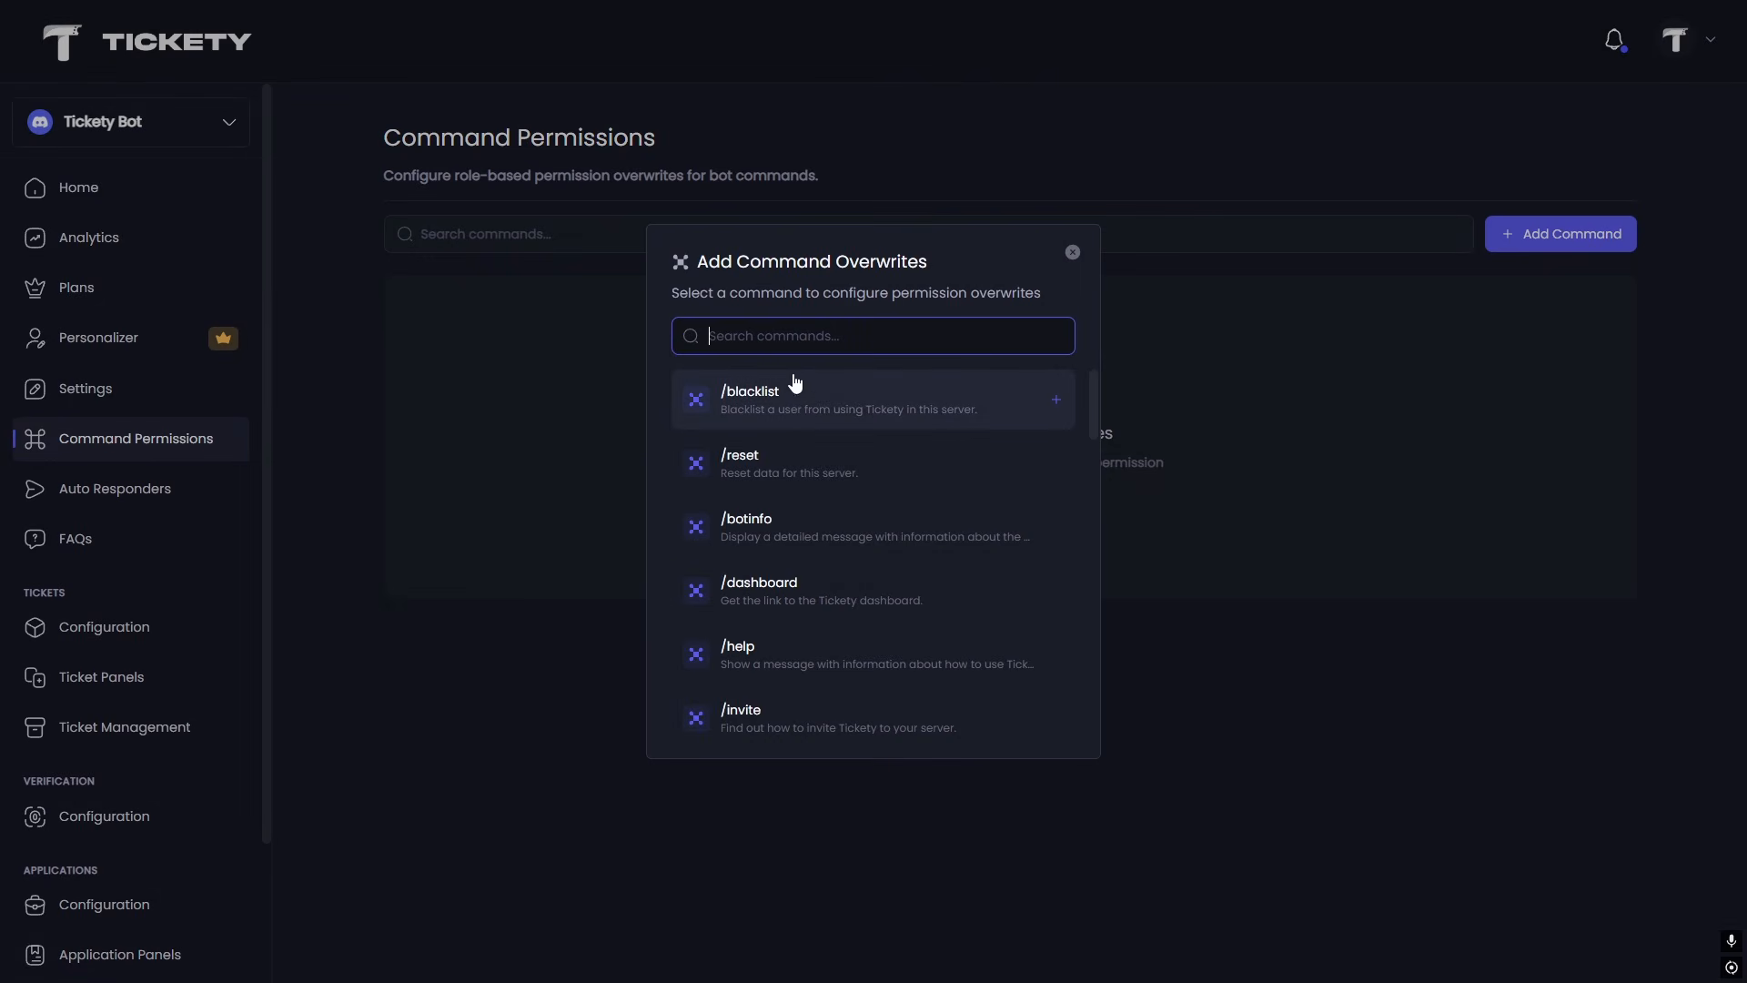
type("purge")
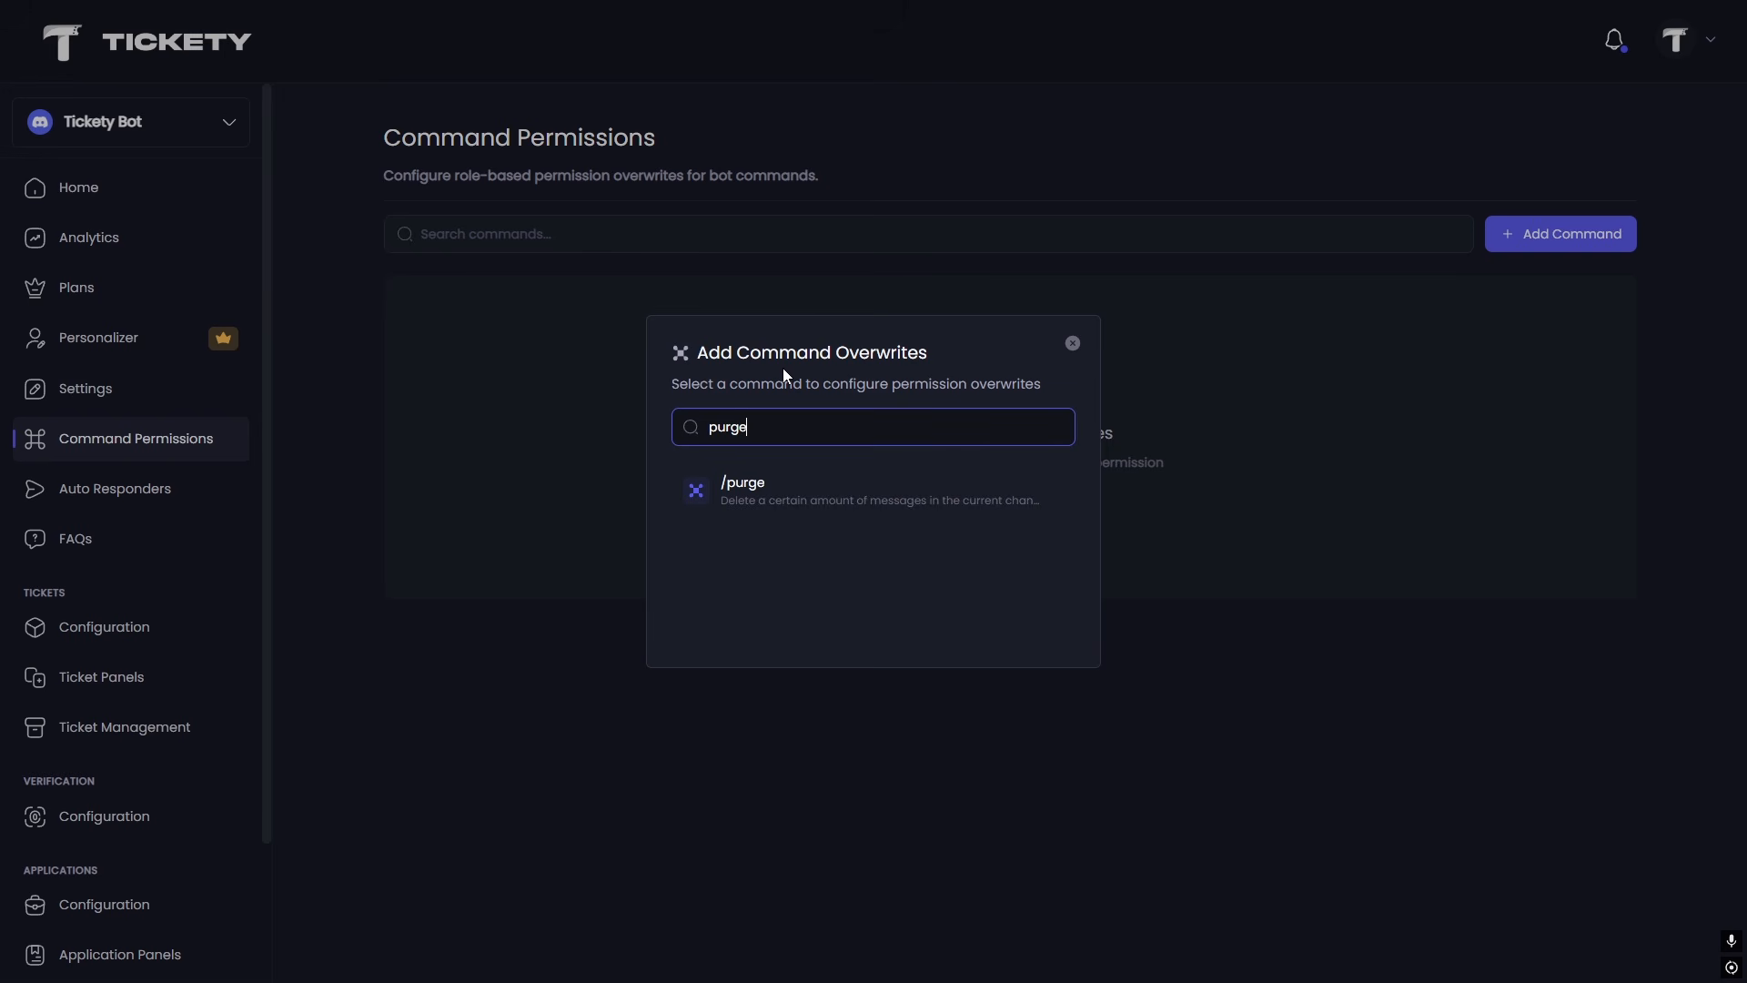
left_click(765, 493)
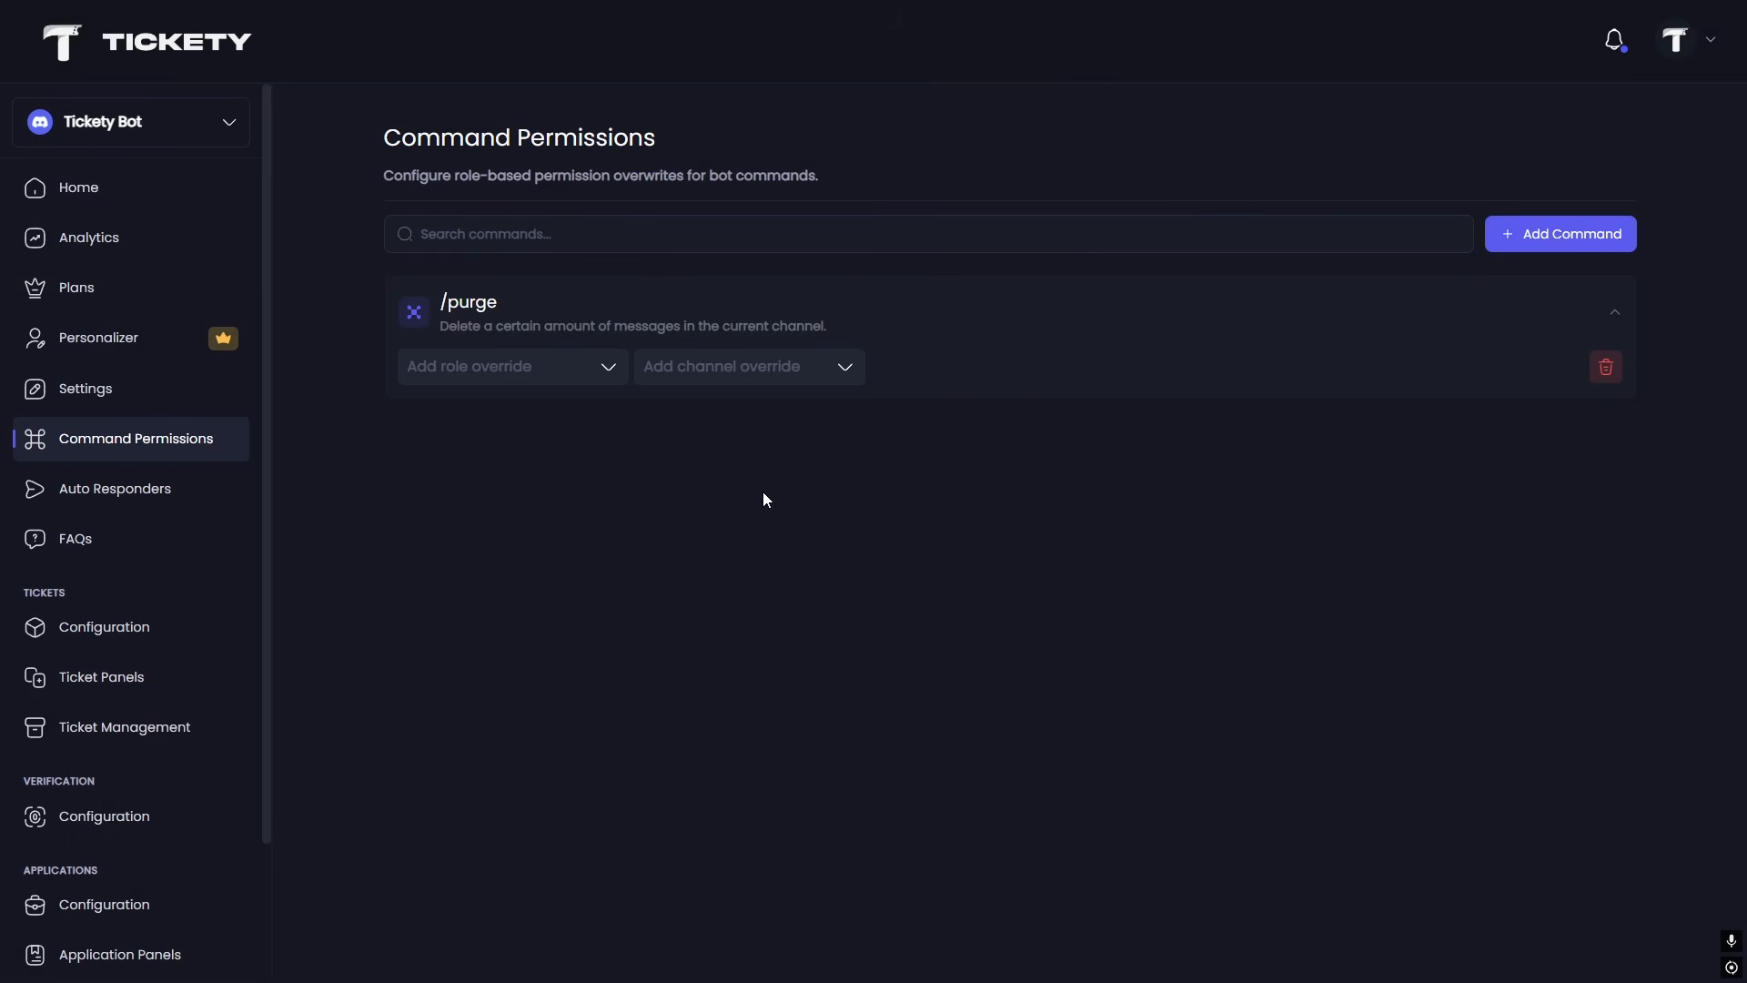
Add a role override that allows verified to use /purge, and save the changes.
left_click(535, 367)
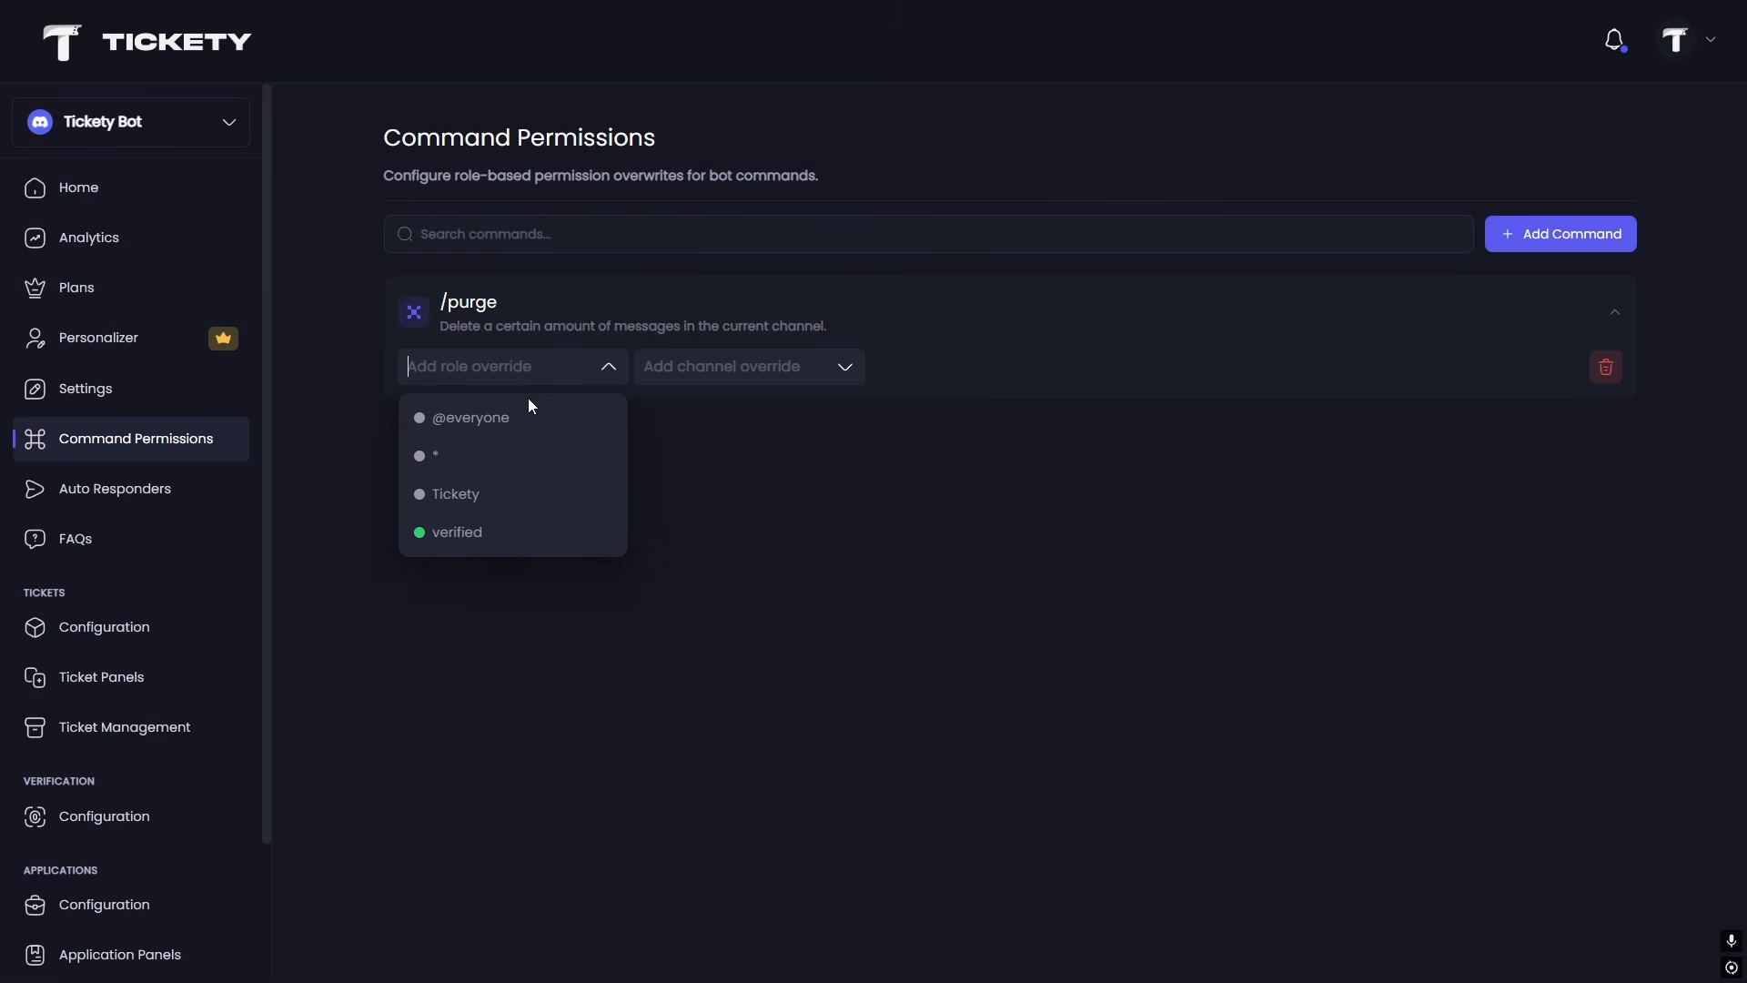
left_click(489, 535)
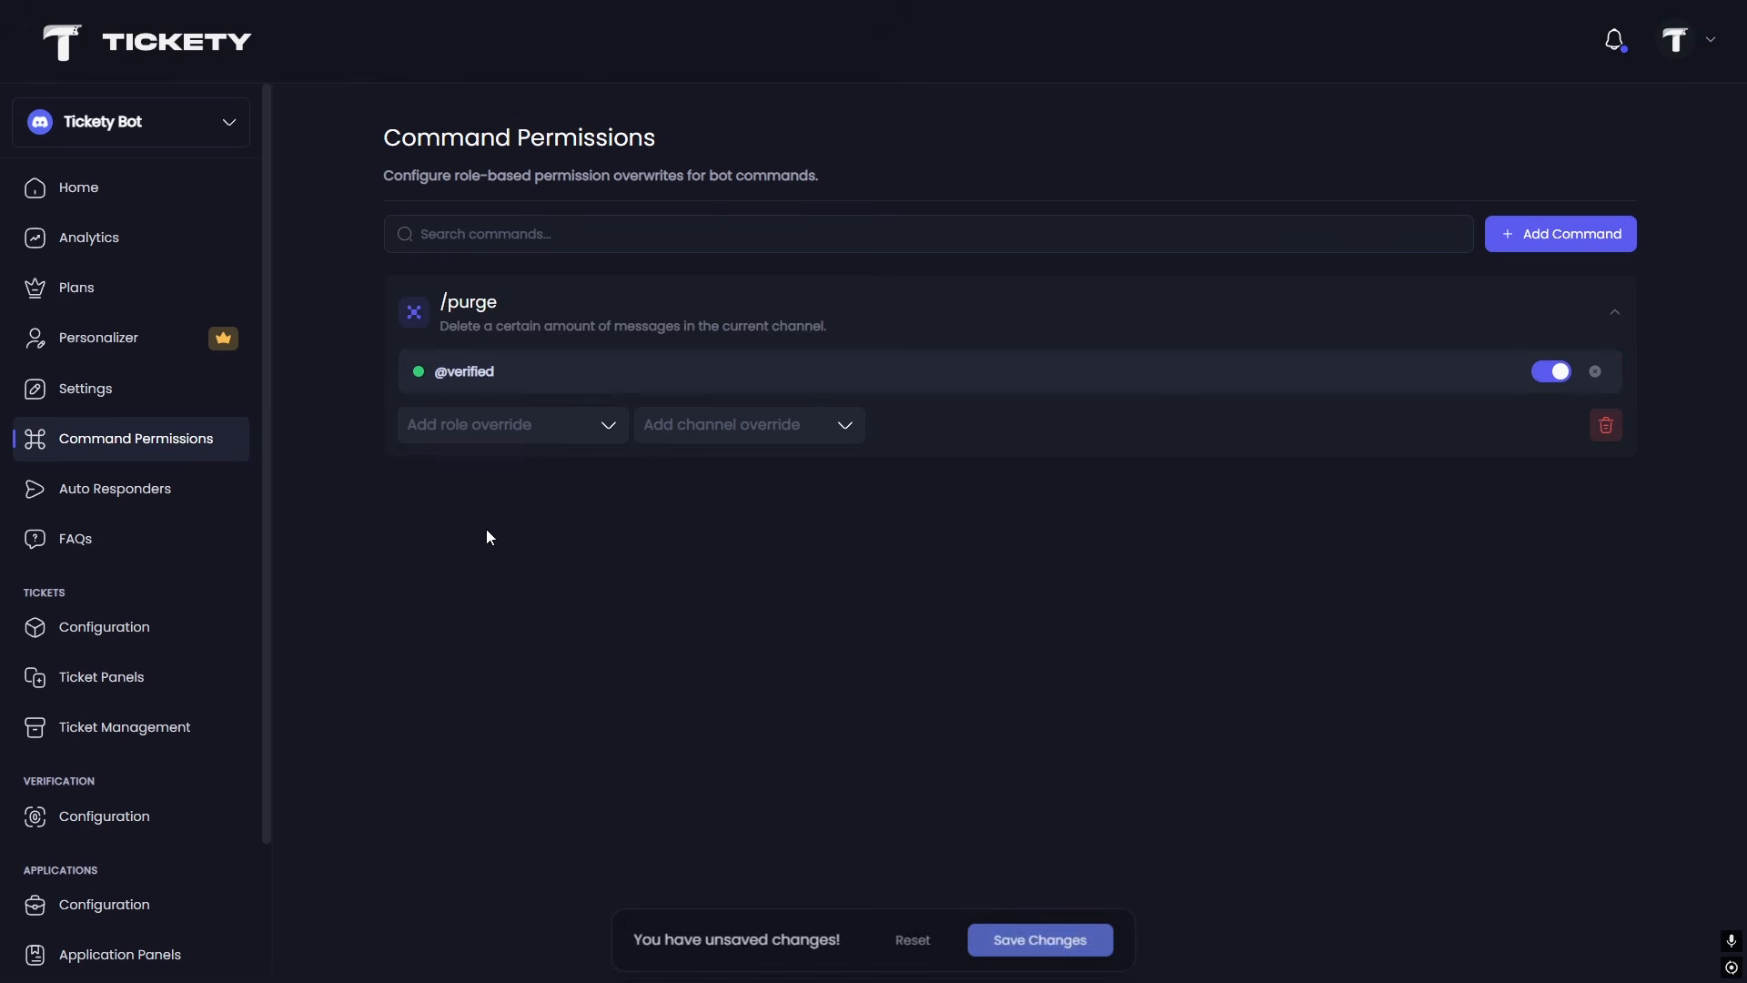
left_click(832, 431)
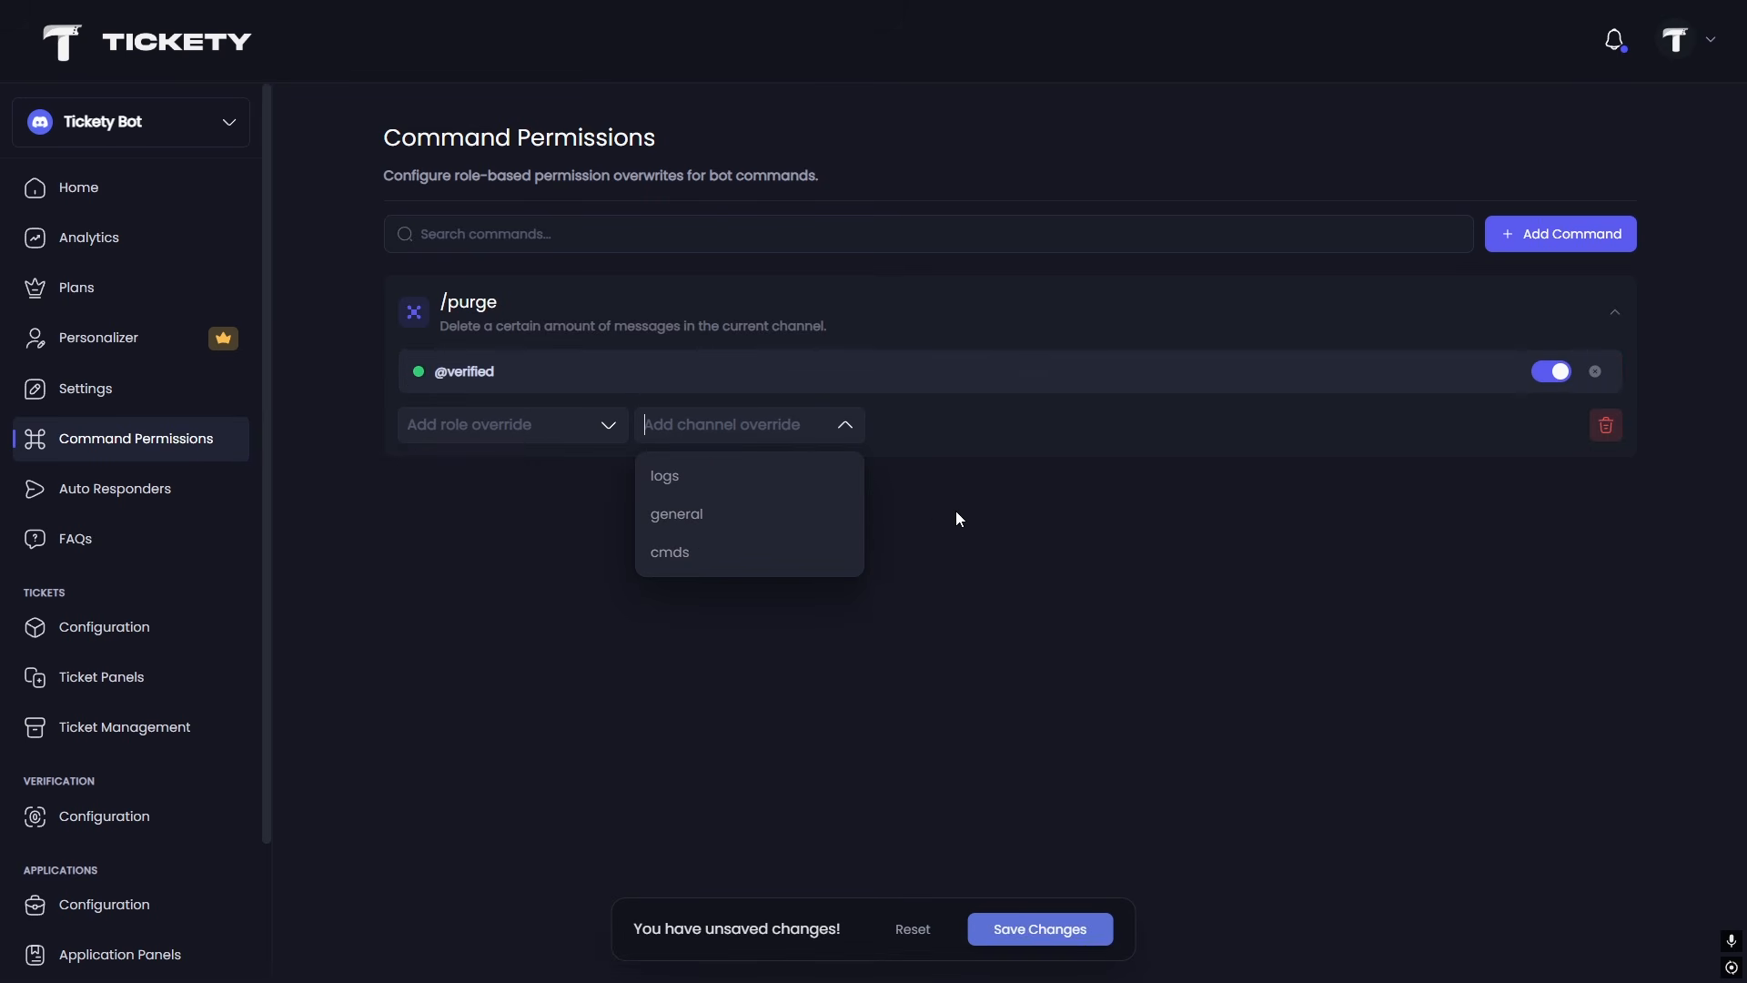
left_click(1113, 513)
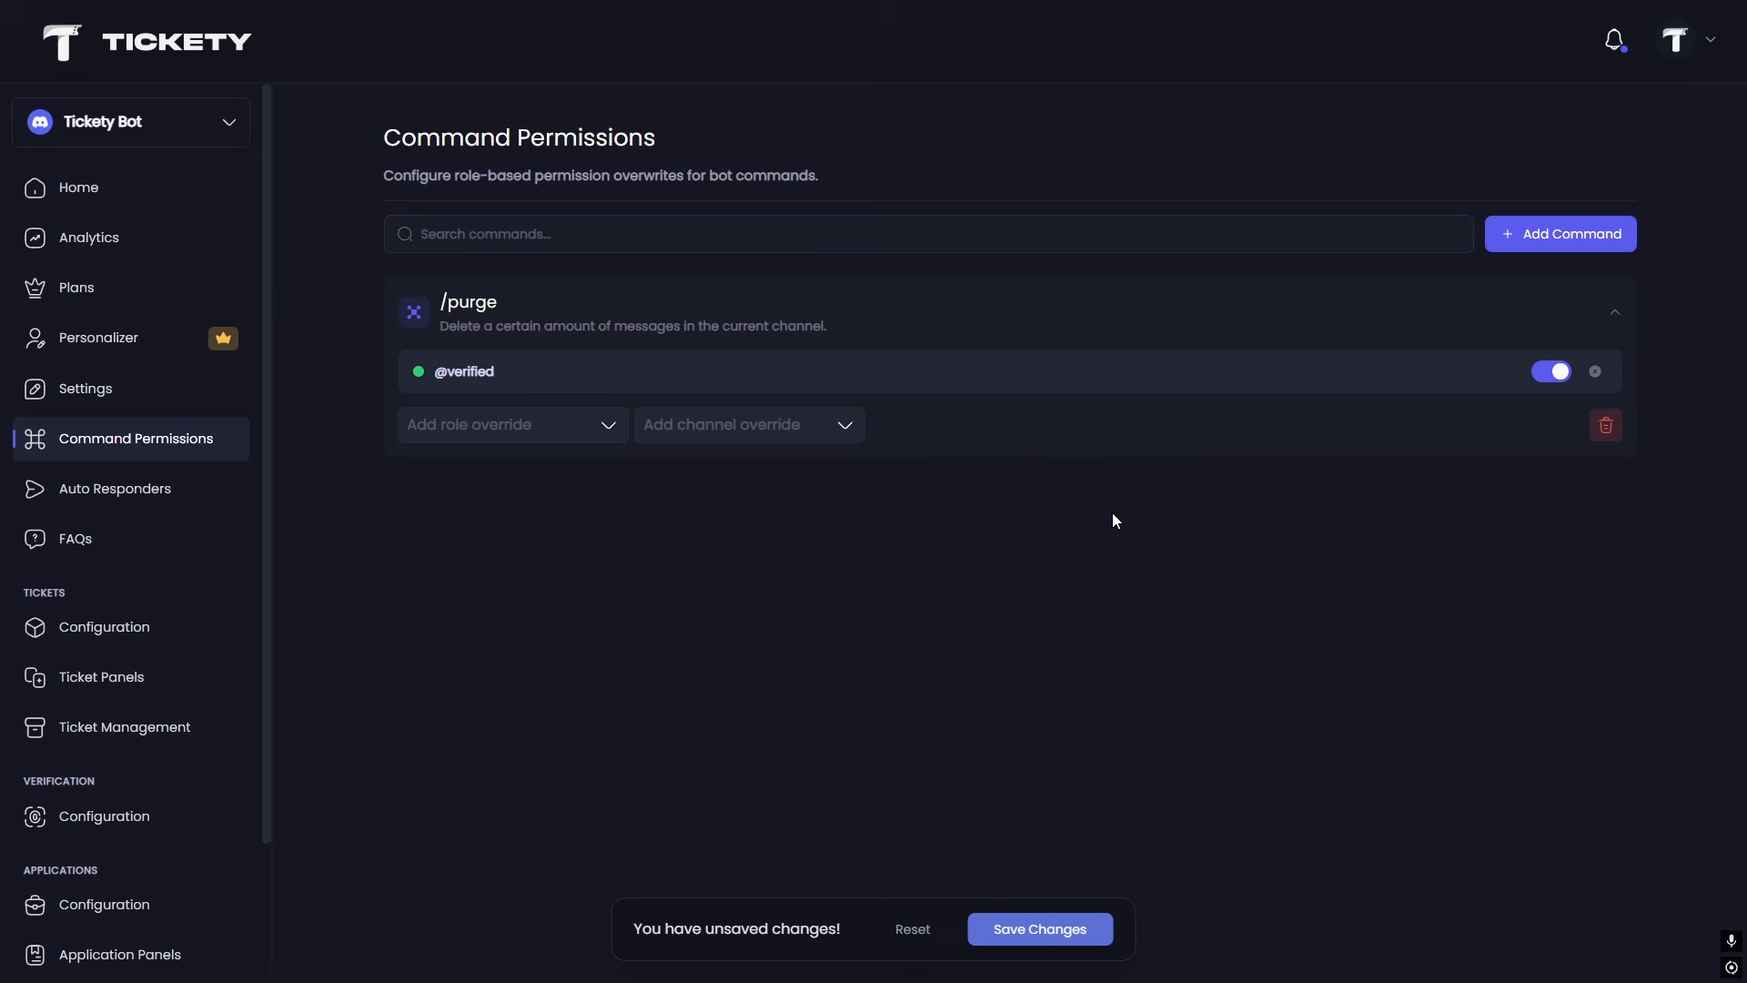
left_click(1048, 928)
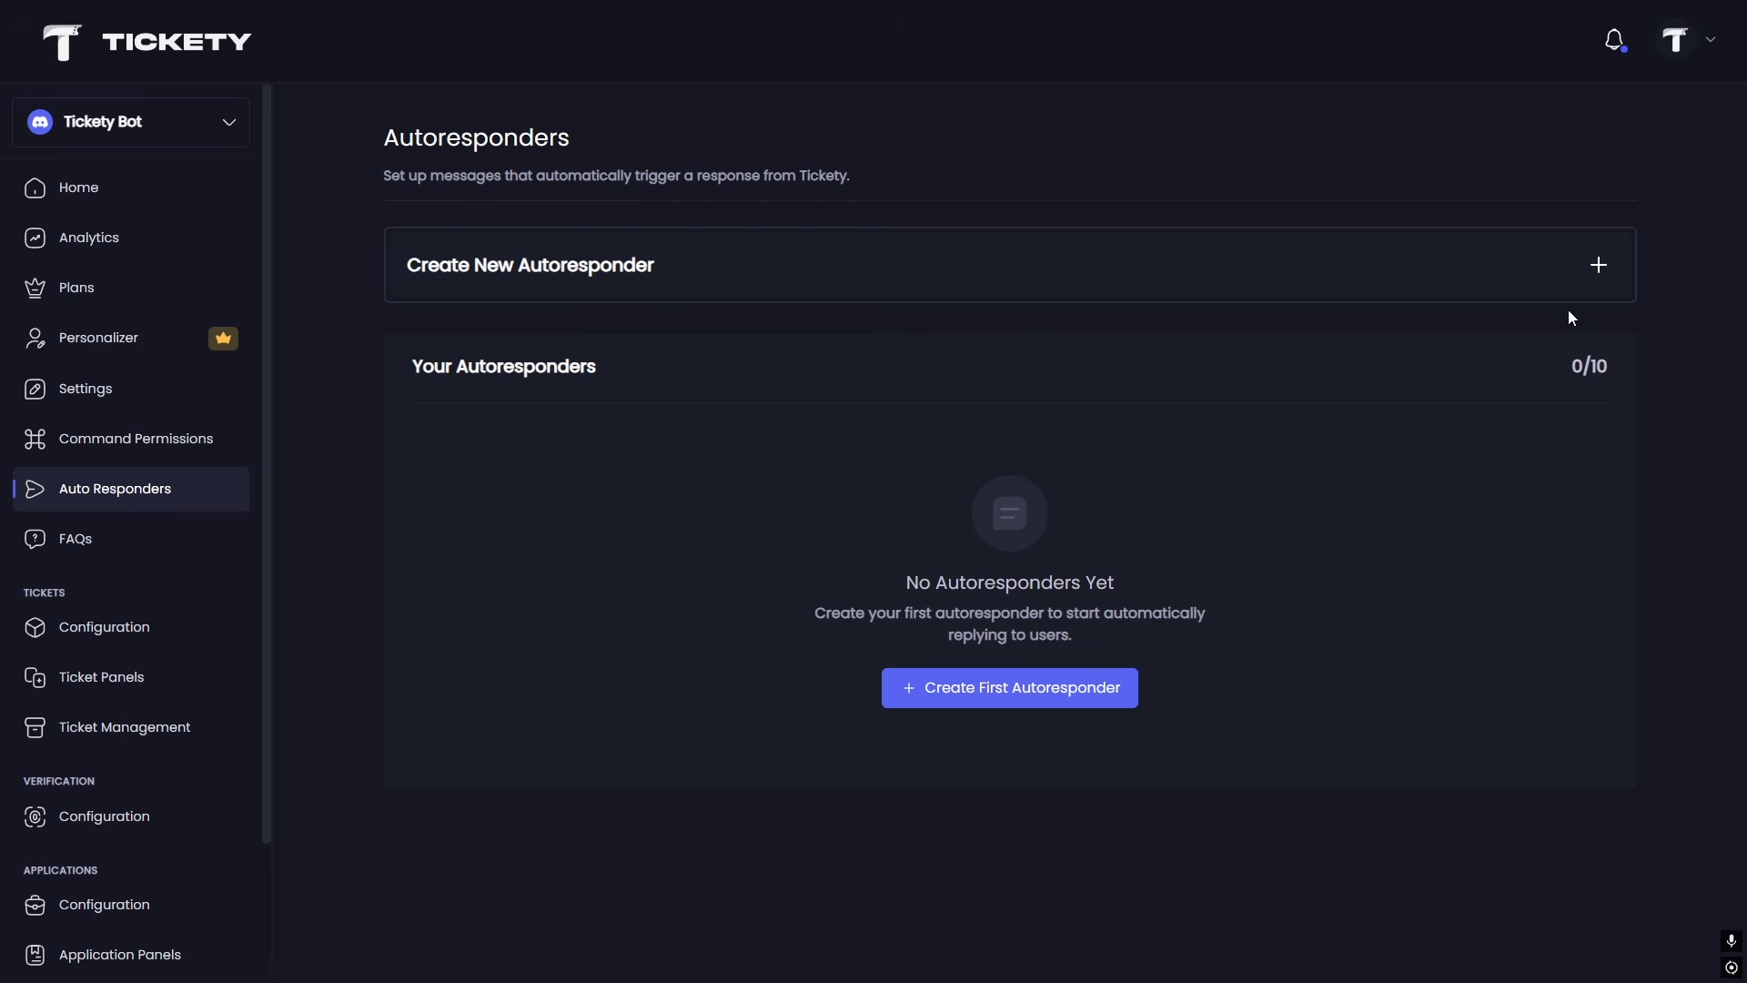
Start a new autoresponder with the text trigger message "How do I invite tickety?".
left_click(1601, 266)
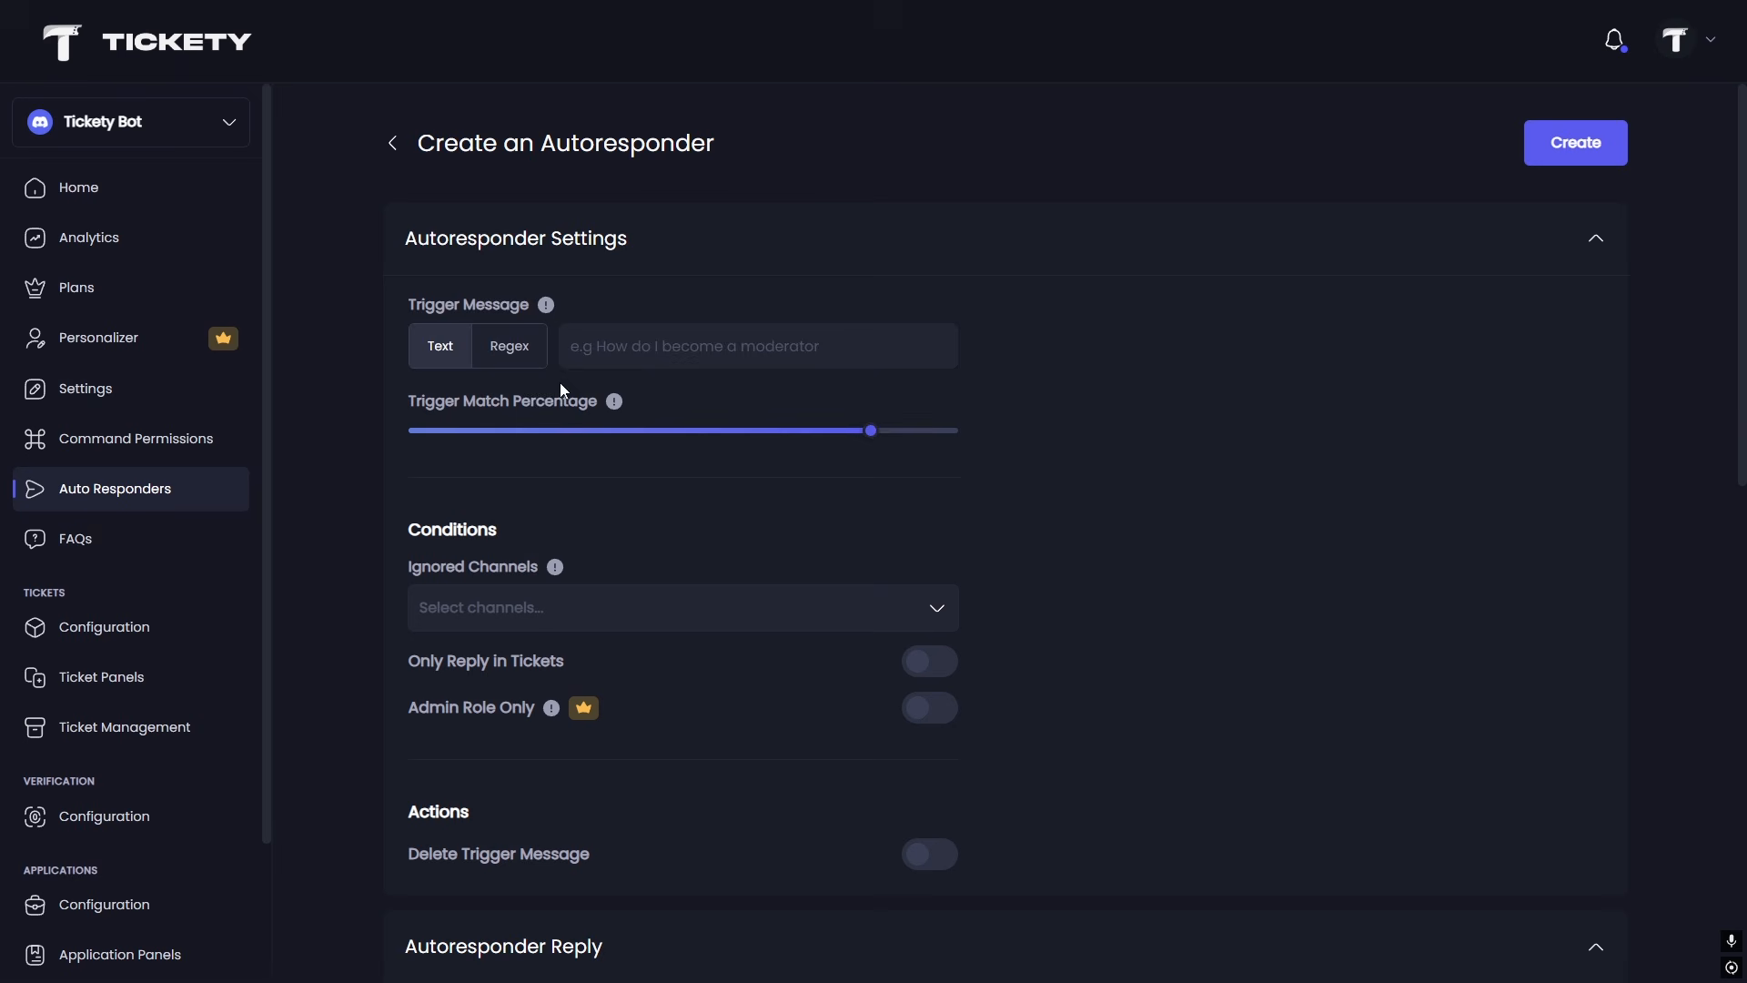
left_click(496, 351)
left_click(443, 356)
left_click(642, 337)
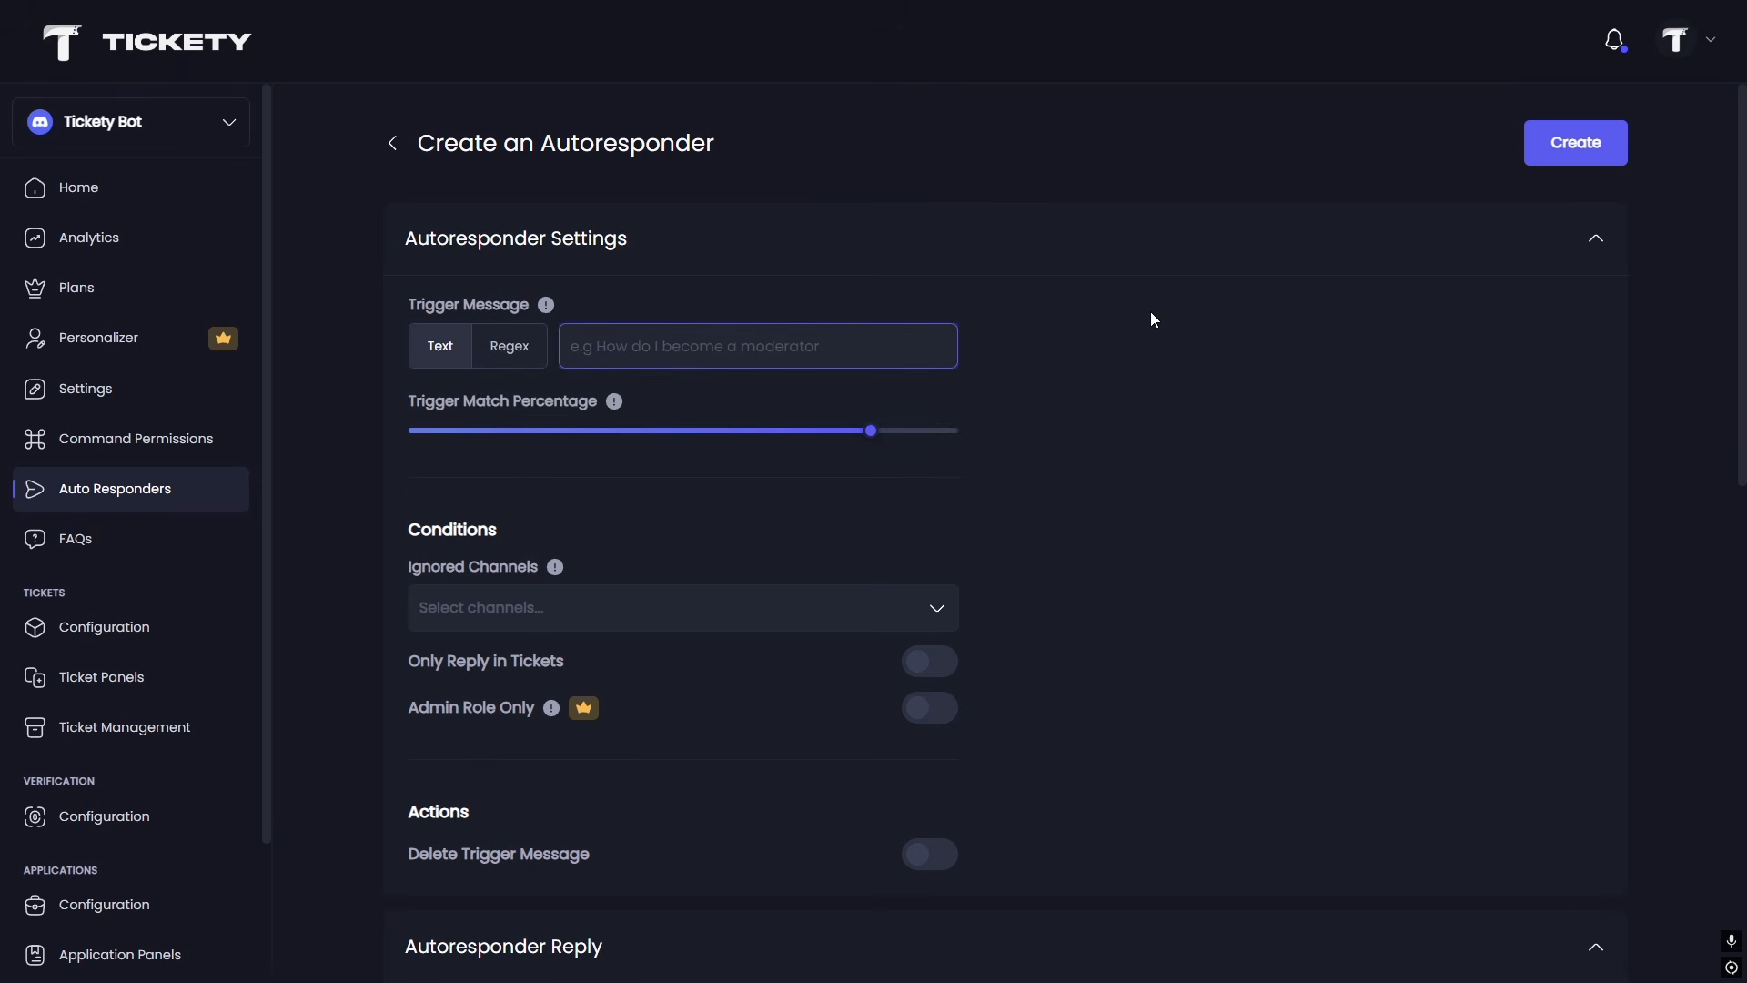
type("How do I invite tickety?")
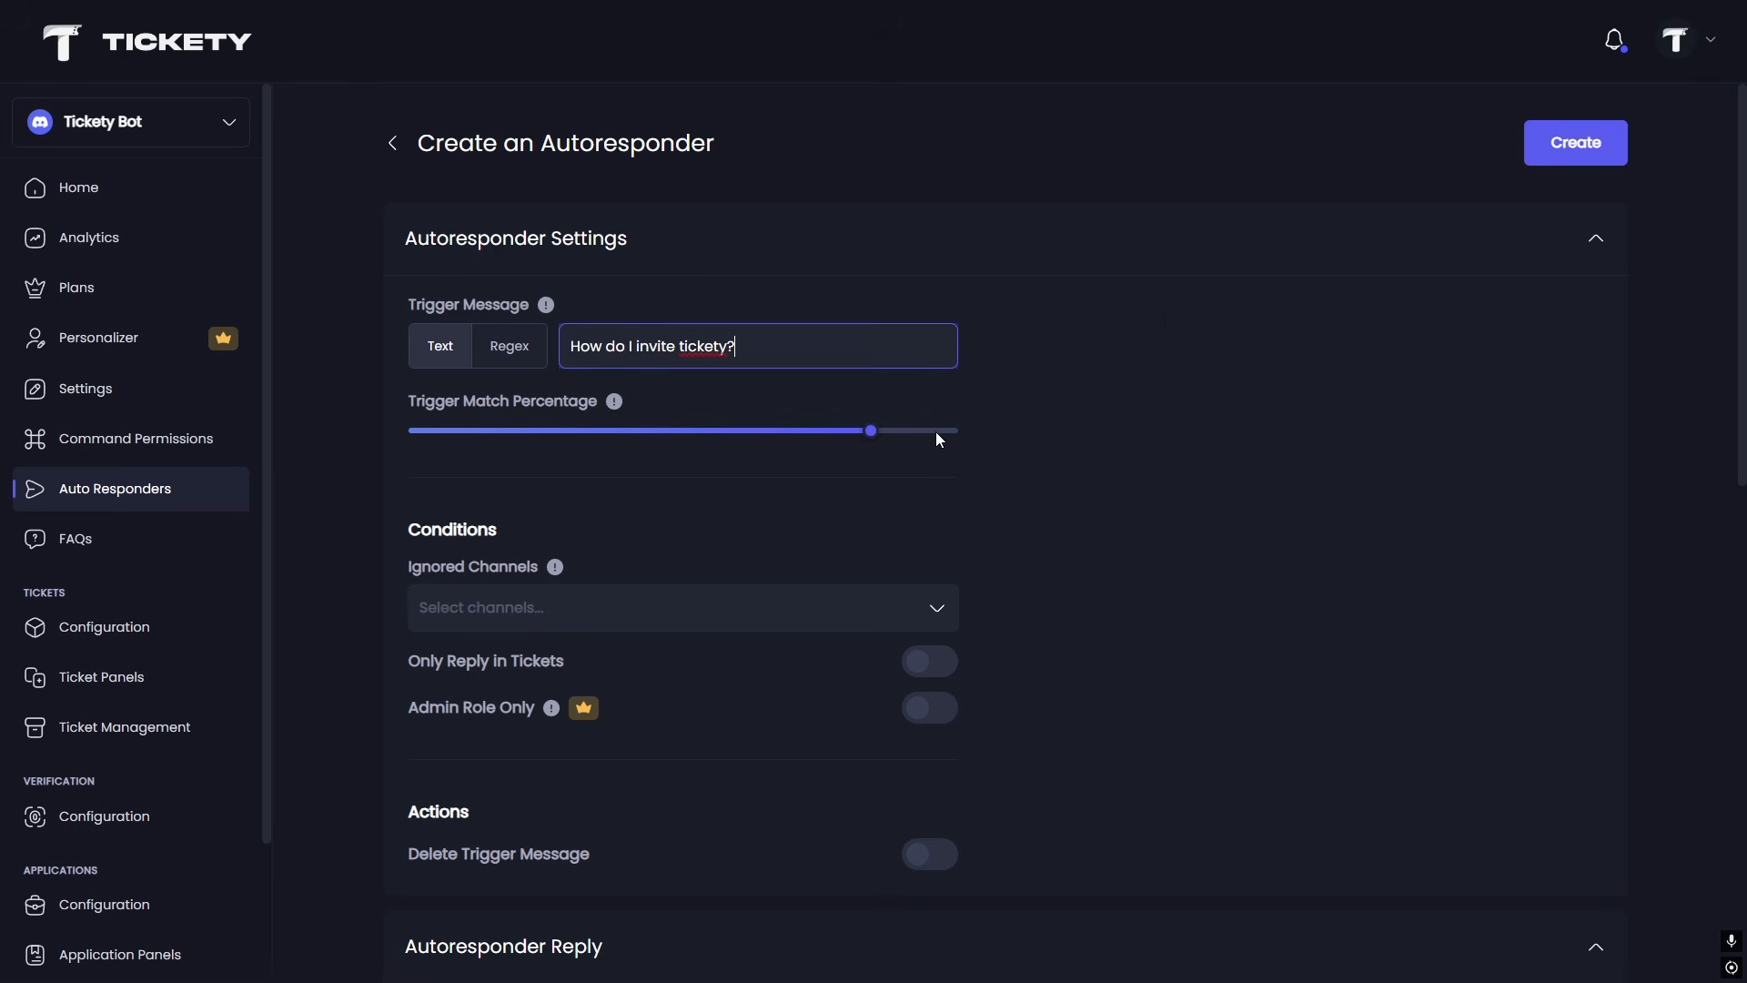
Raise the trigger match percentage to its maximum and add the general channel to the ignored channels.
left_click_drag(937, 431, 975, 460)
left_click(744, 606)
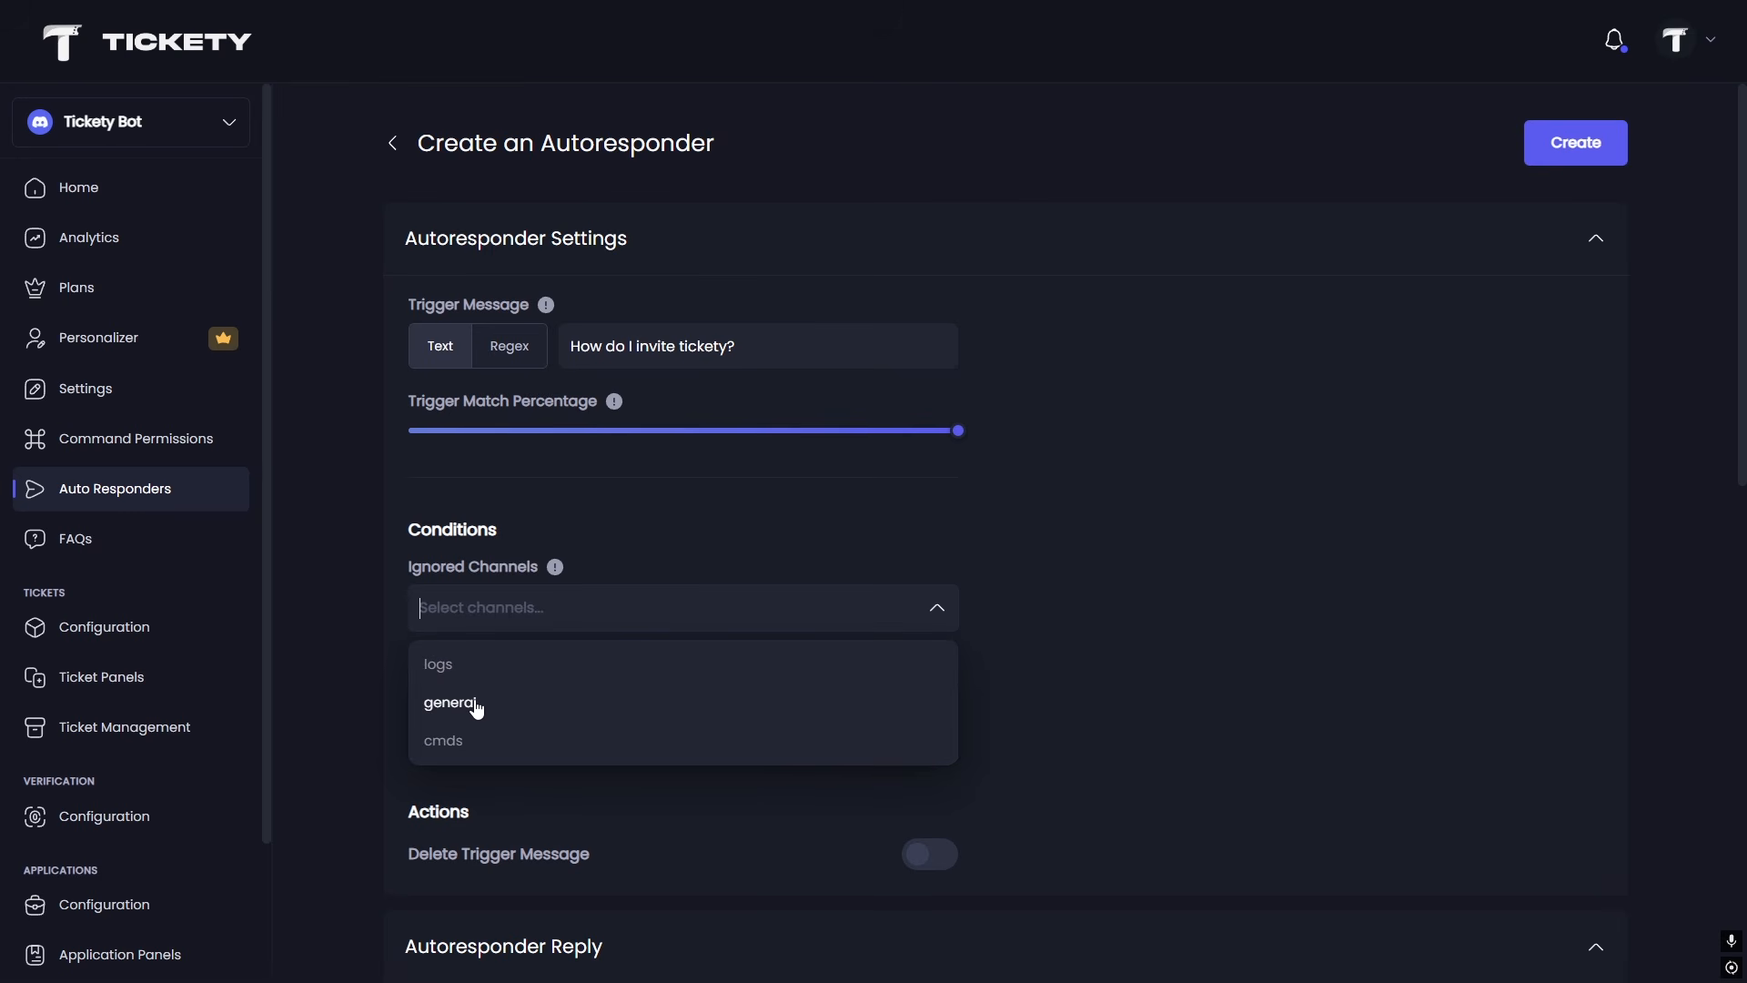
left_click(475, 703)
left_click(579, 555)
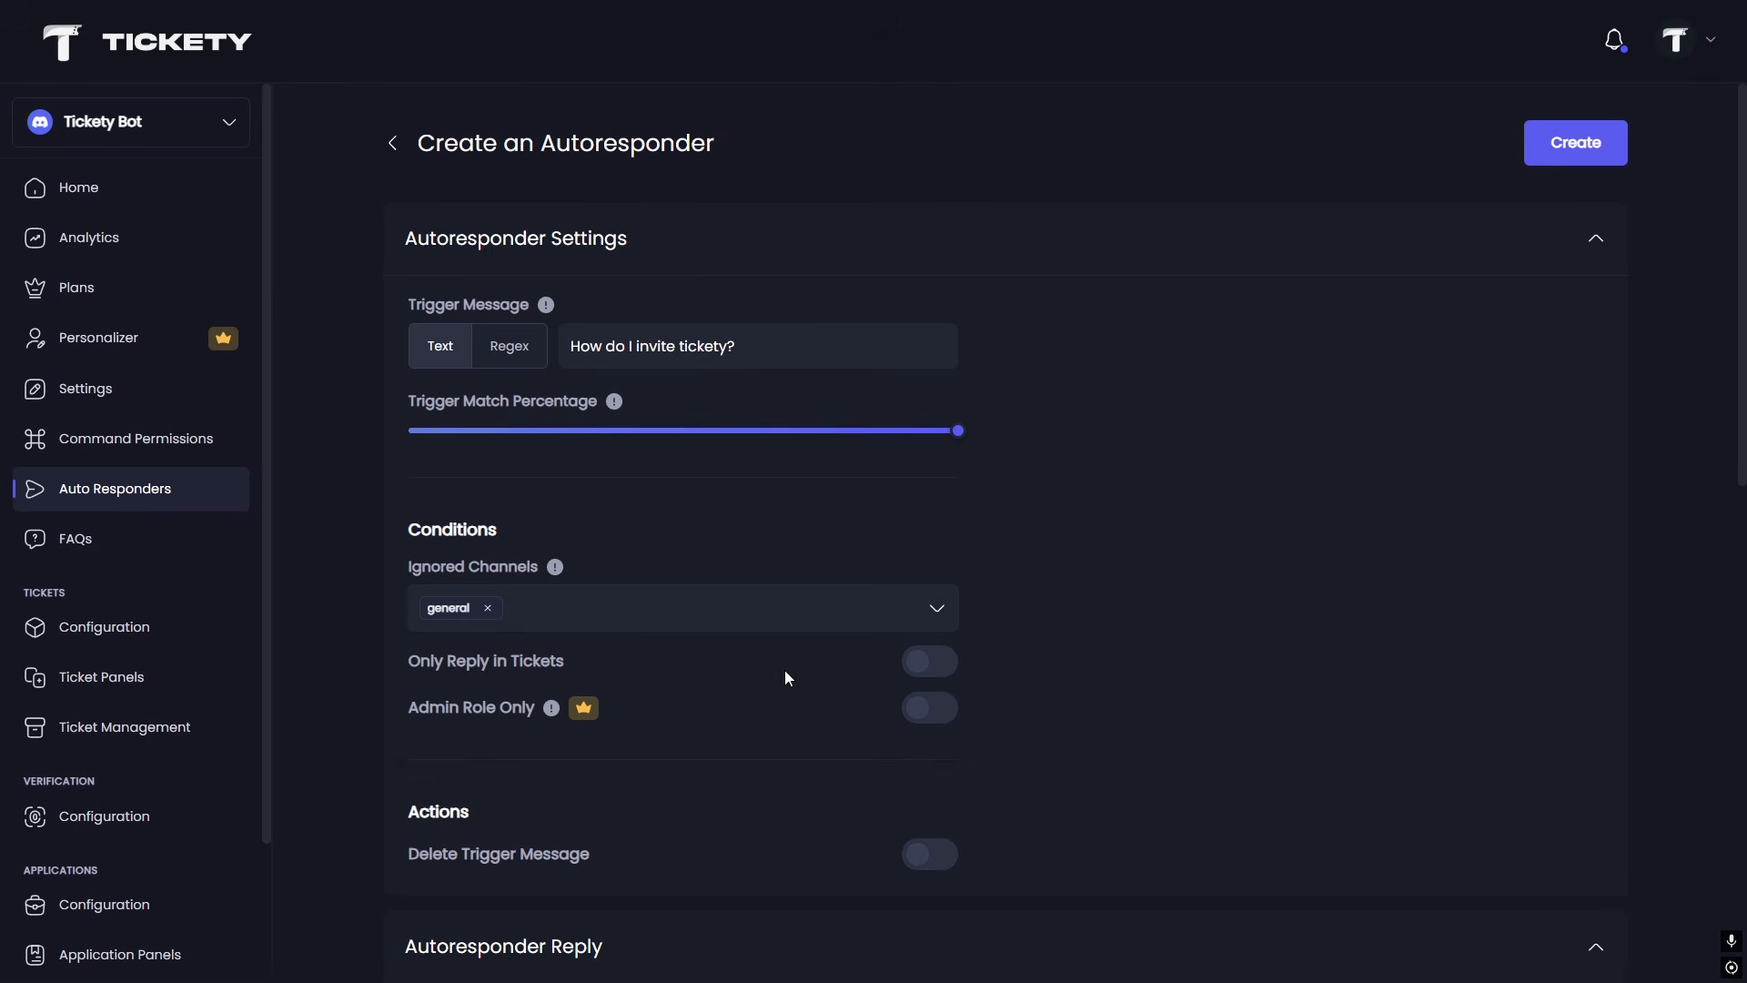
Try out the Only Reply in Tickets, Admin Role Only and Delete Trigger Message options, leaving them all off.
left_click(930, 676)
left_click(937, 664)
left_click(935, 712)
left_click(871, 652)
scroll(684, 679, "down", 4)
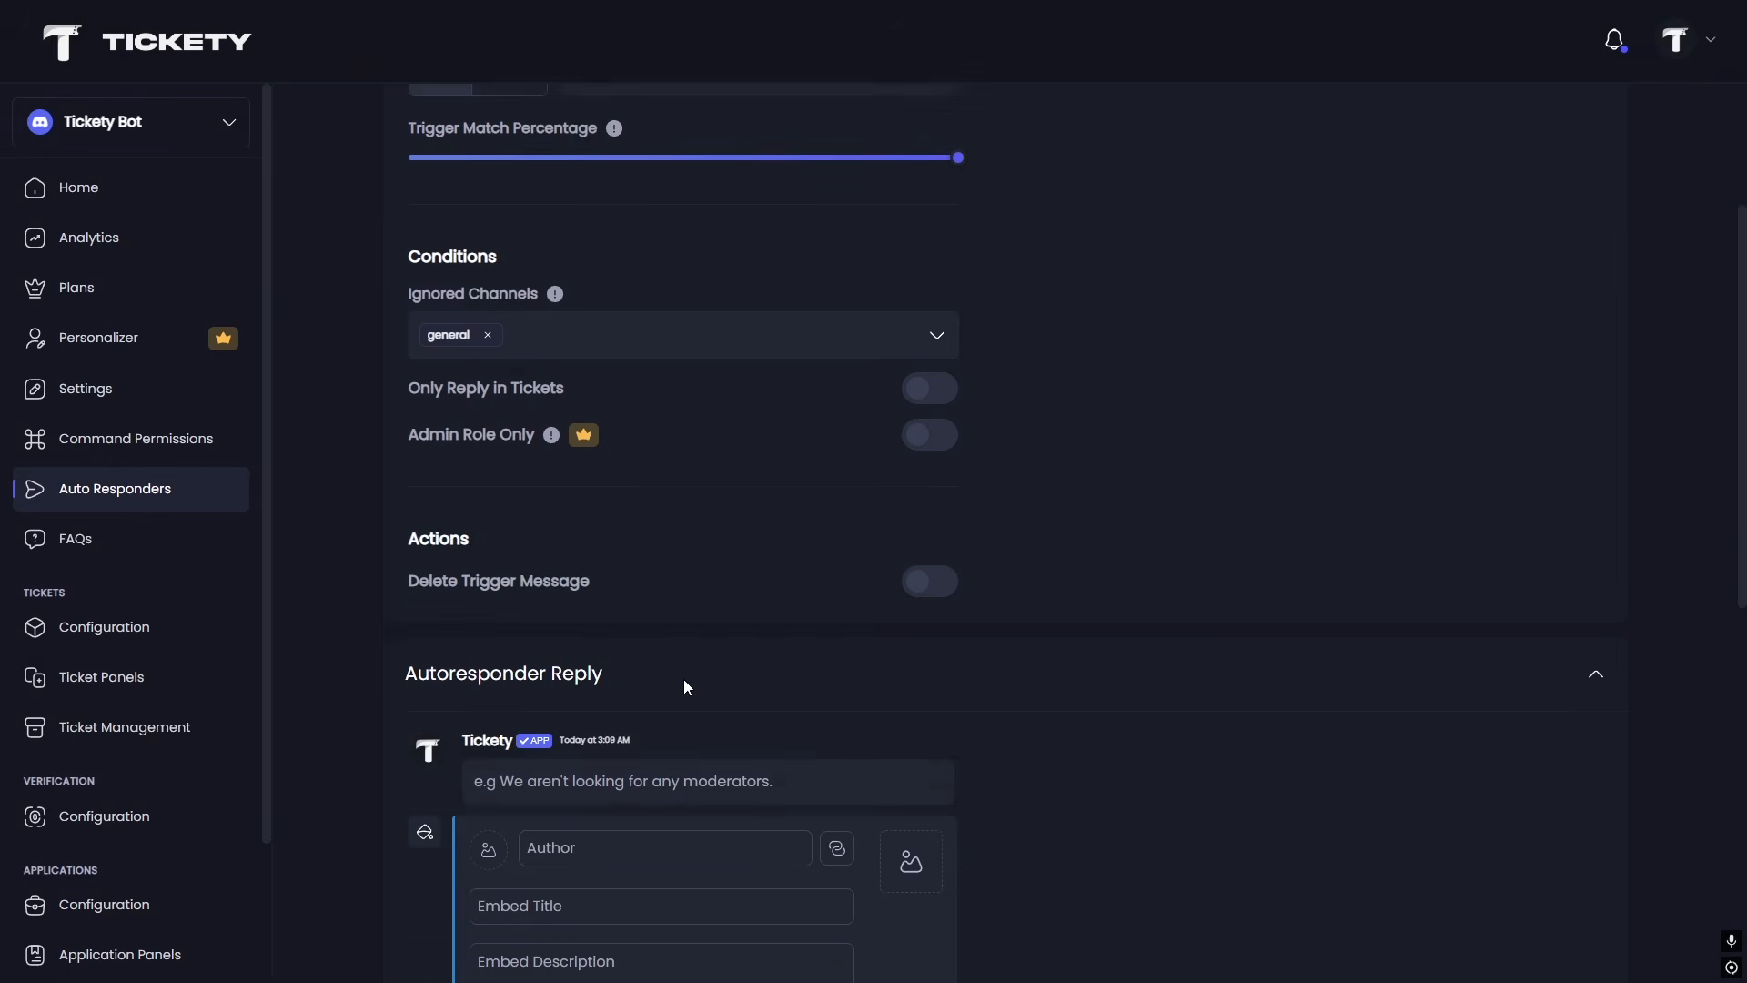
left_click(927, 495)
left_click(910, 495)
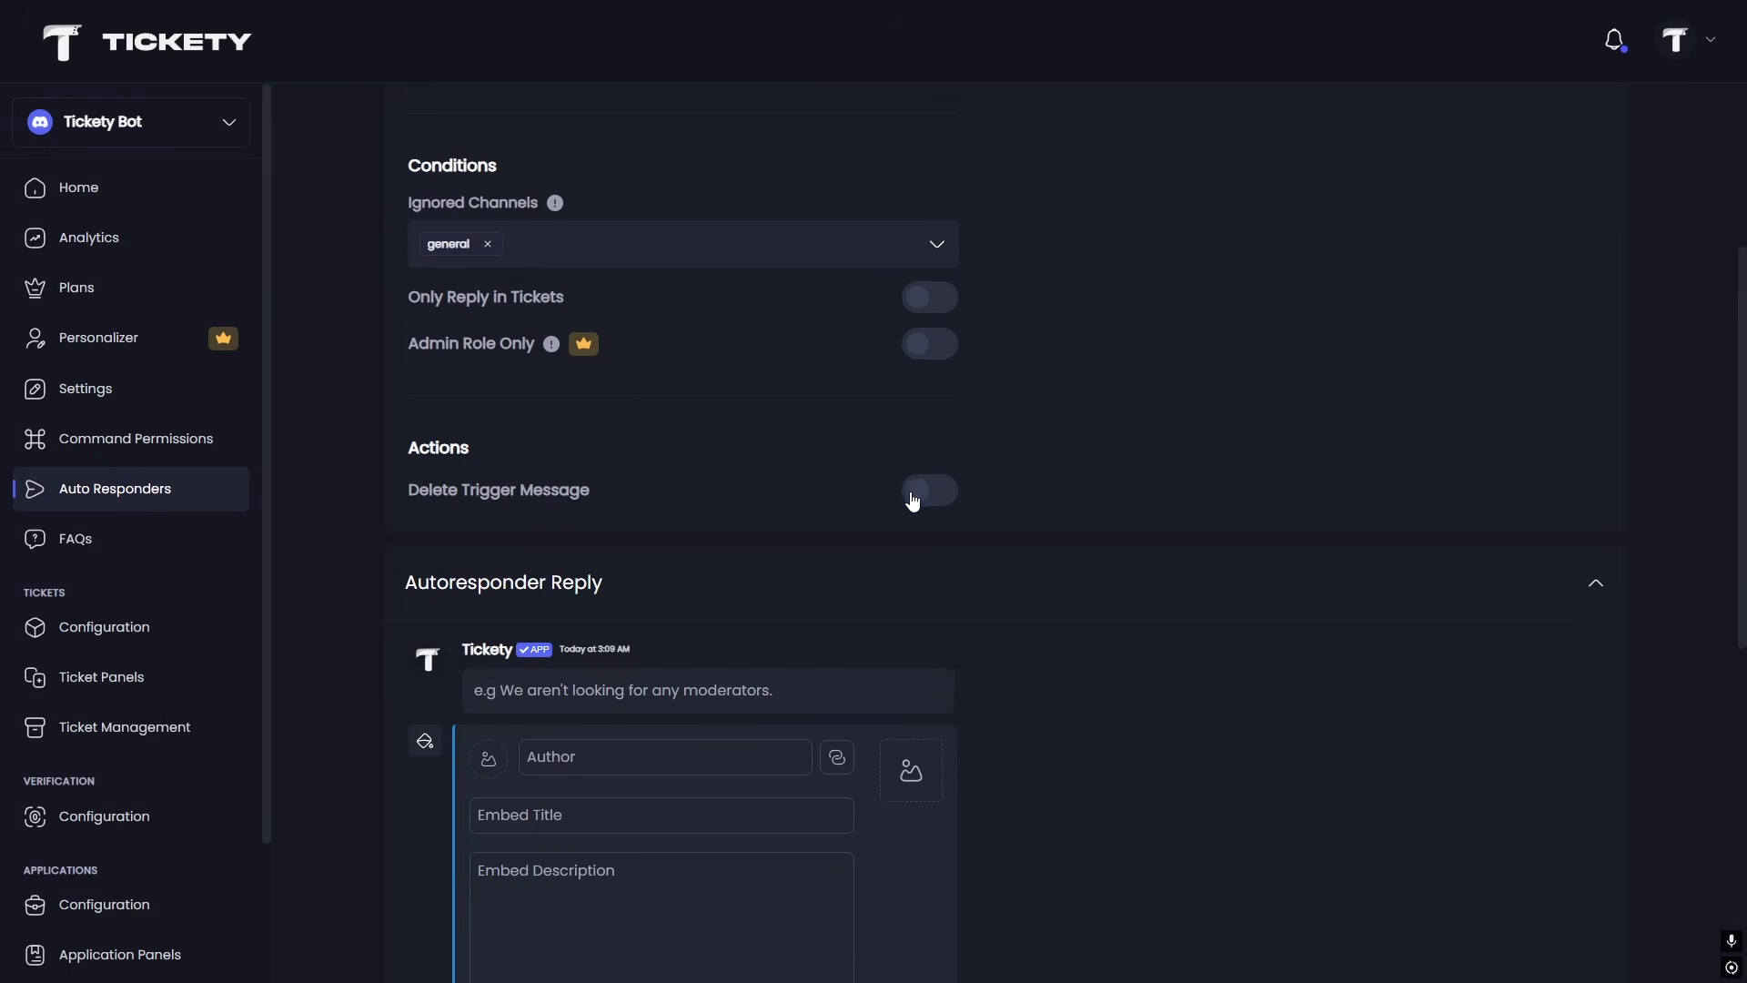
Write "By visiting the website." as the autoresponder's reply message.
scroll(768, 664, "down", 2)
left_click(724, 506)
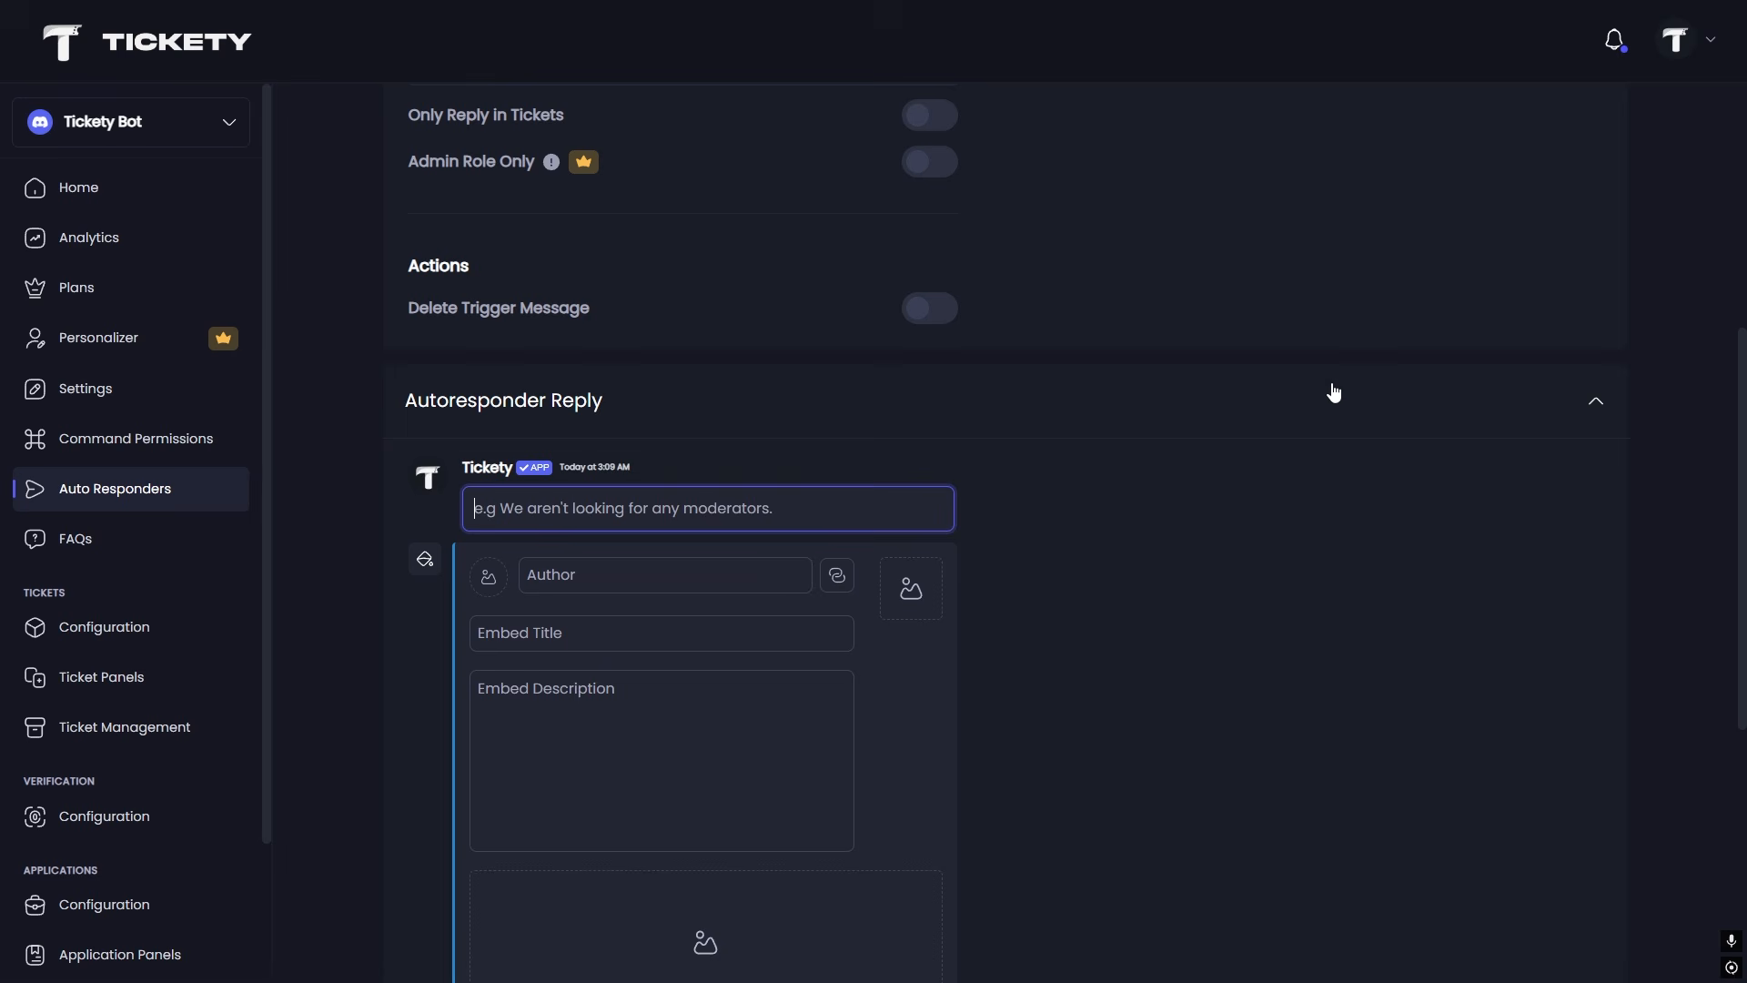
type("By visiting the")
key("BackSpace")
key("BackSpace")
key("BackSpace")
key("BackSpace")
key("BackSpace")
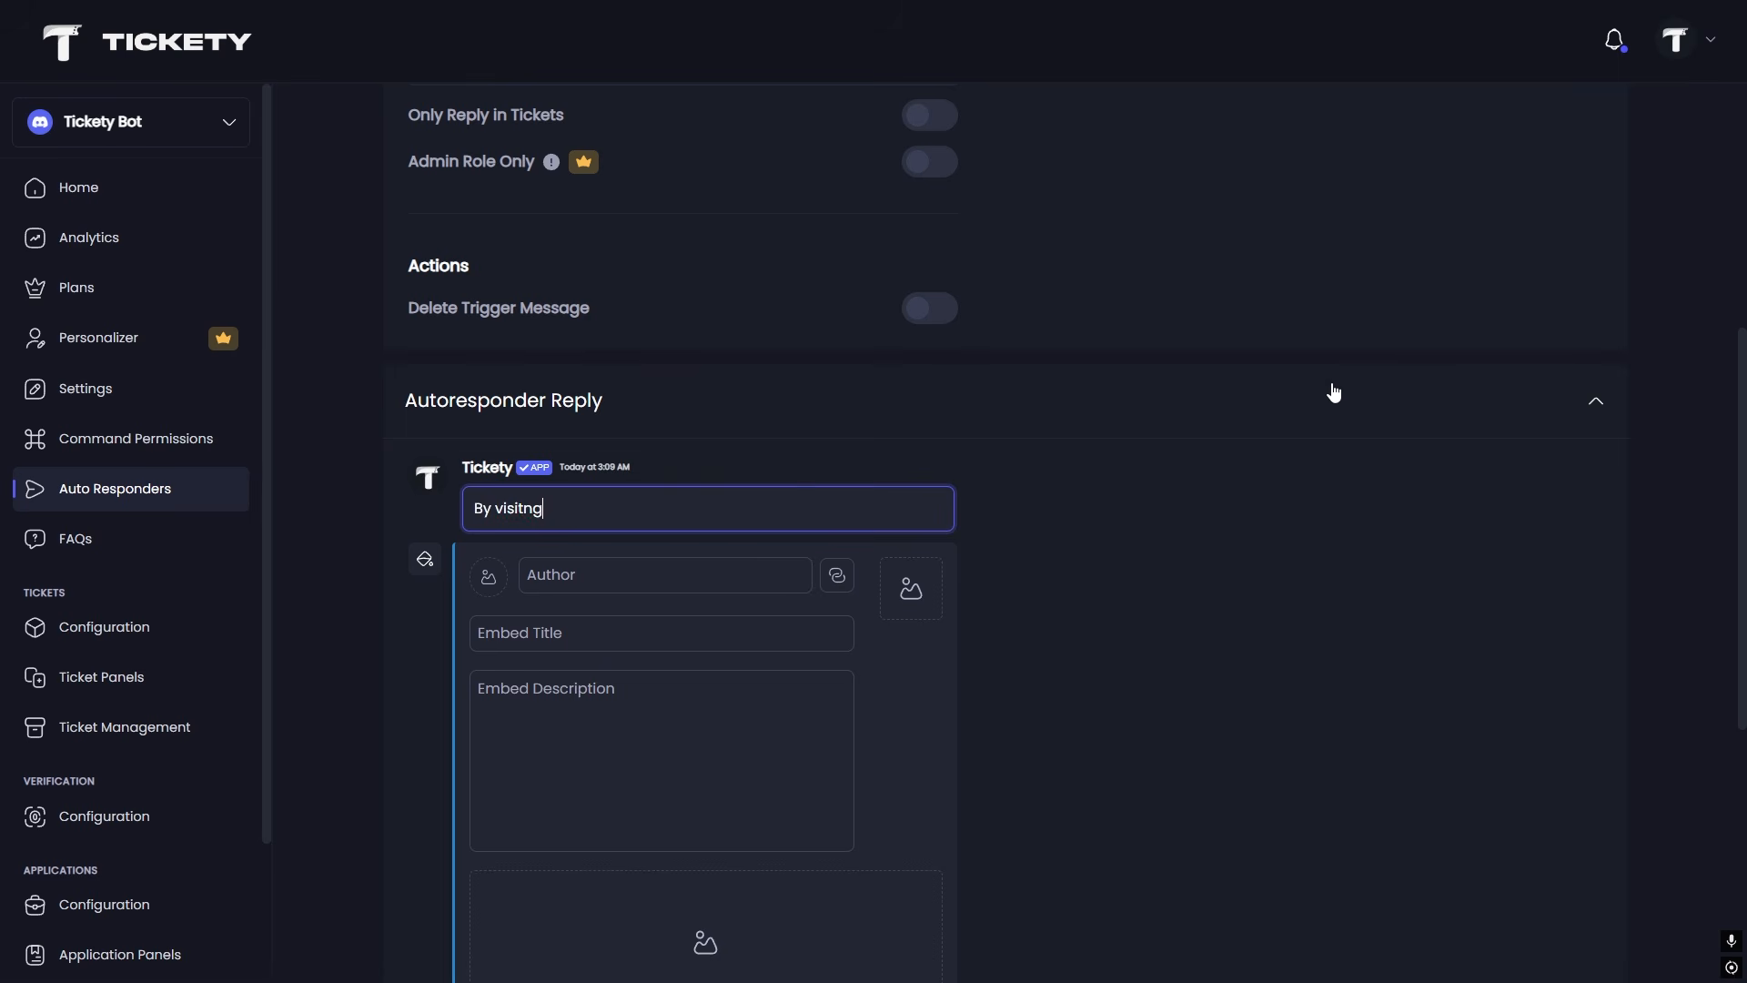
type("the website")
scroll(1219, 428, "down", 6)
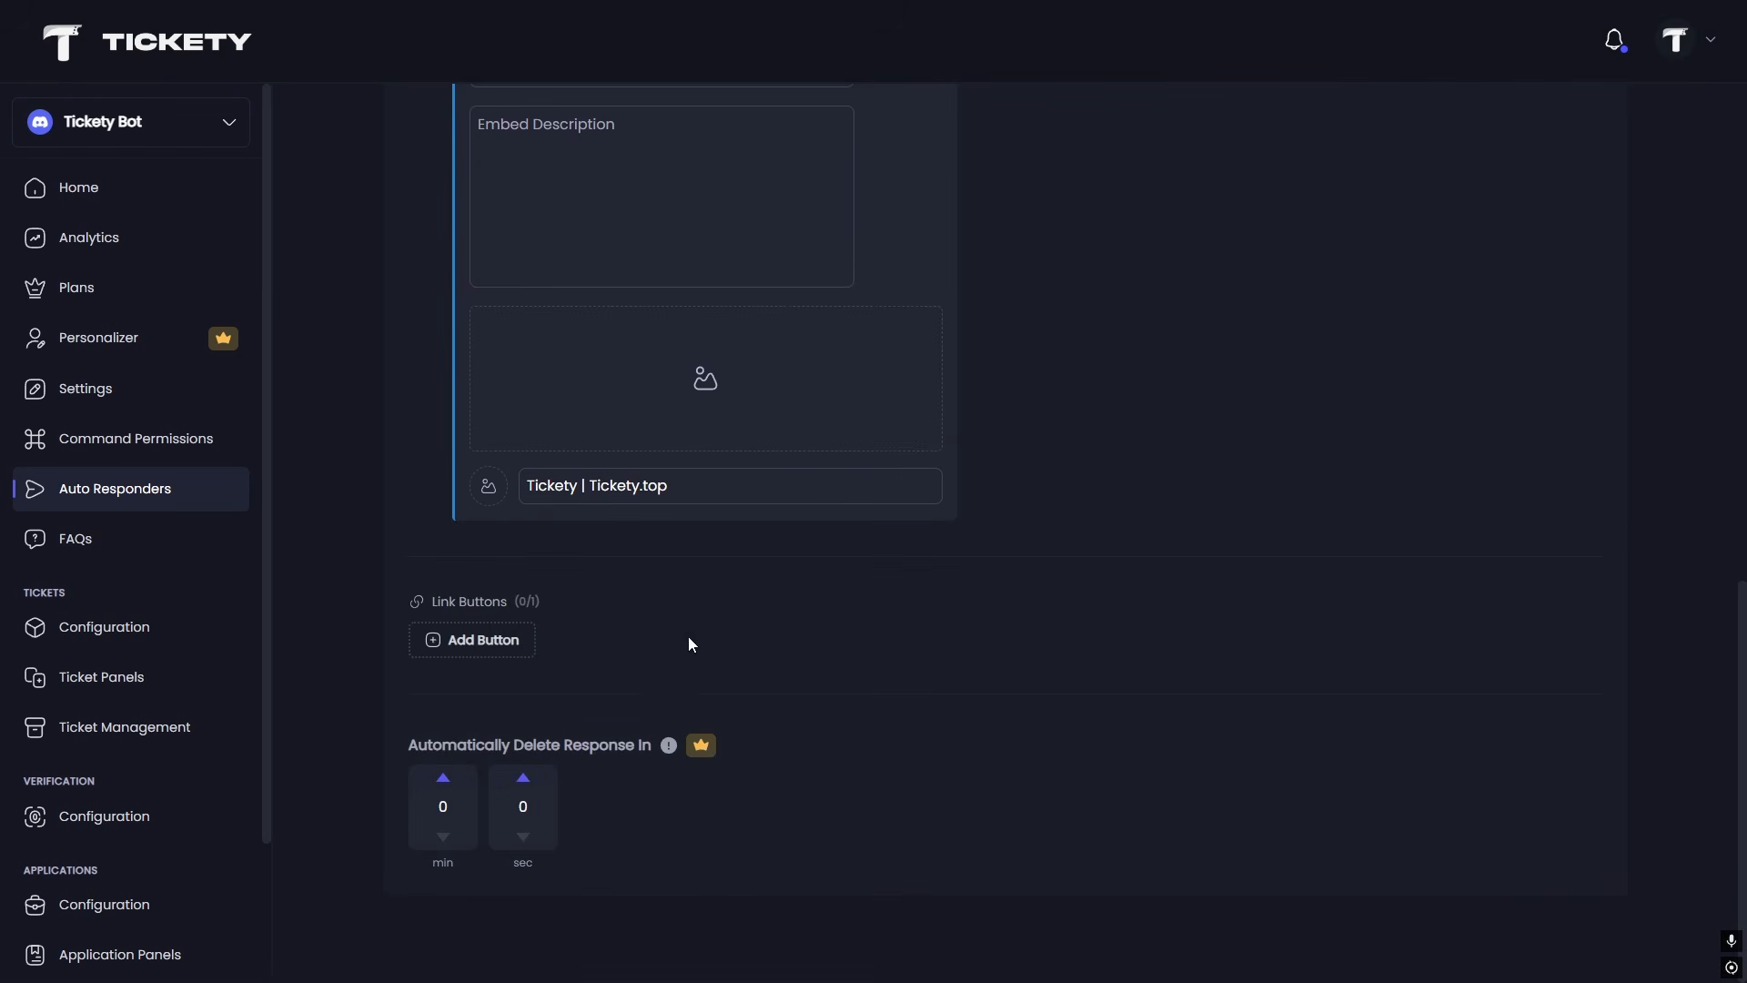
left_click(464, 643)
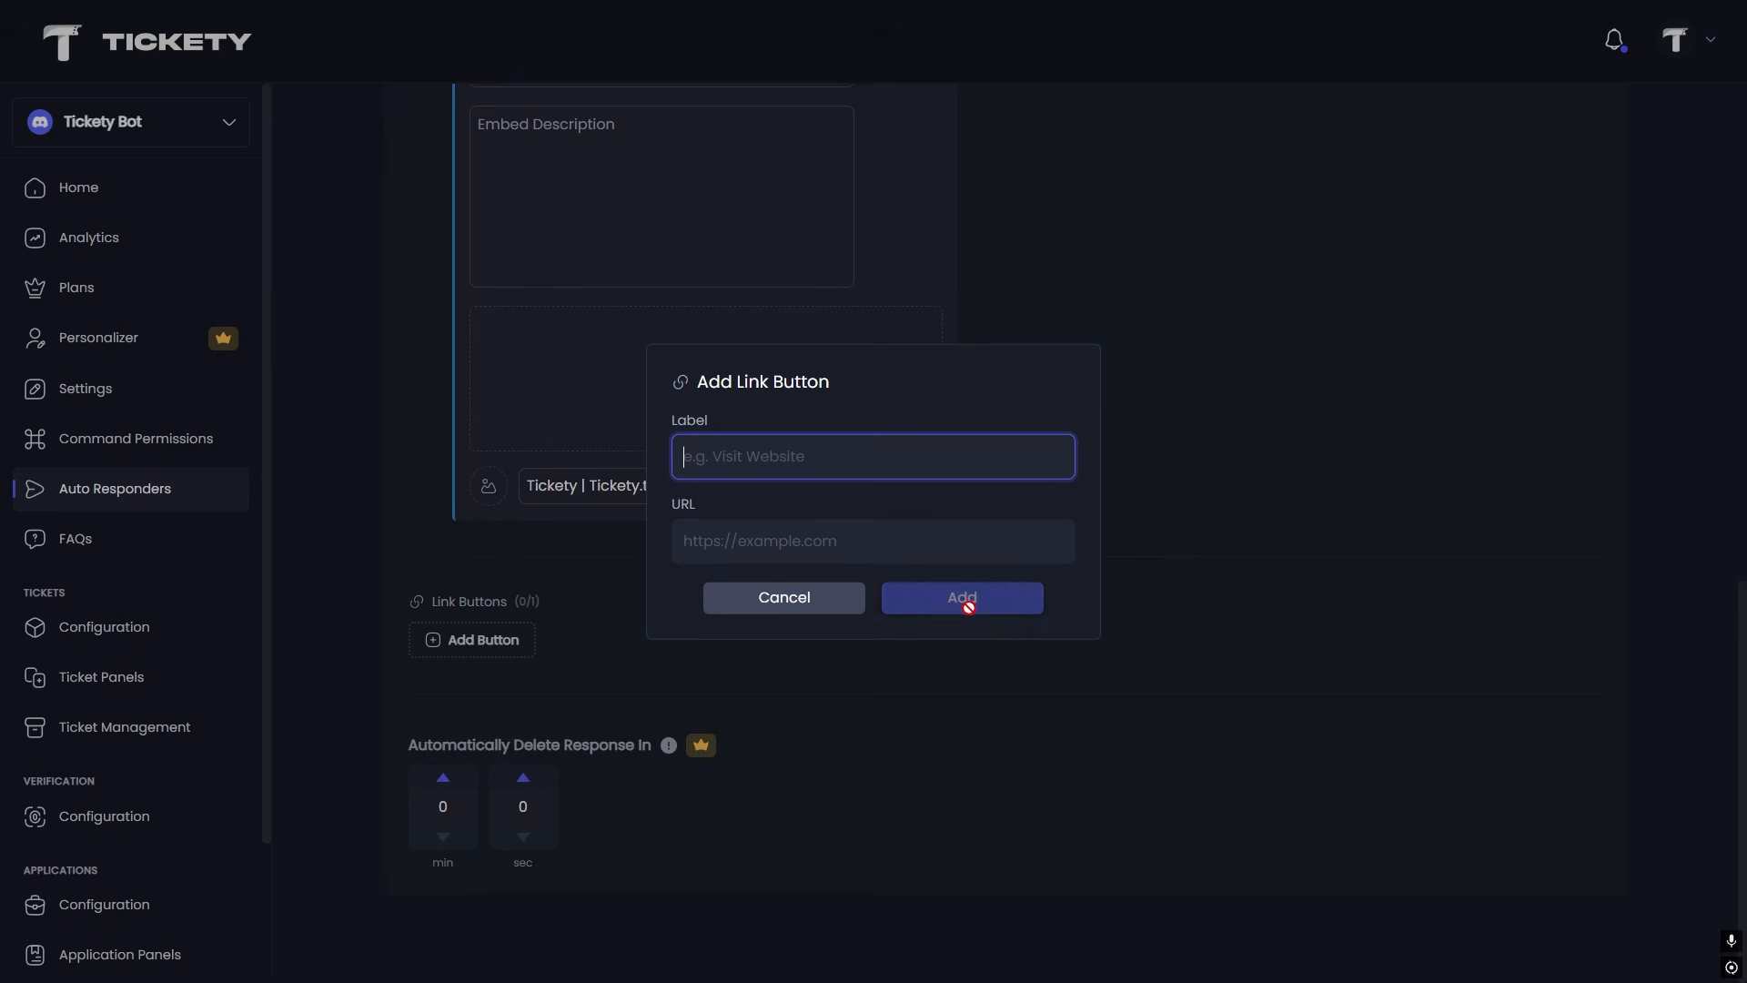
left_click(802, 603)
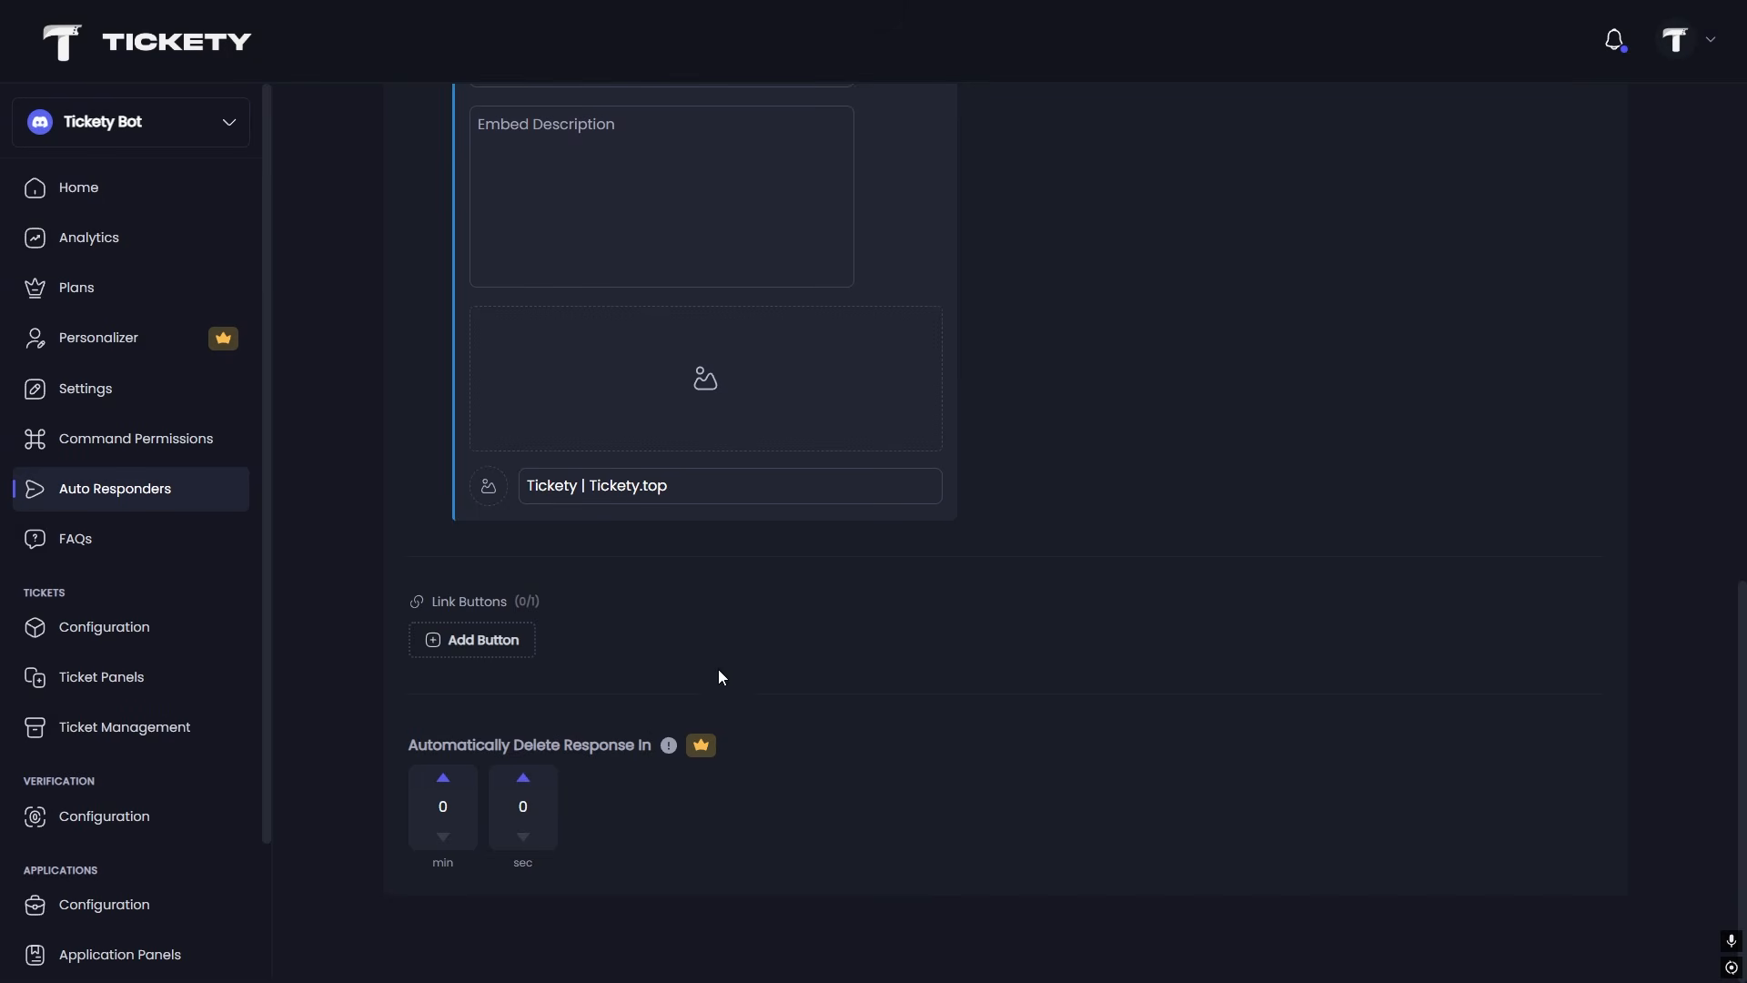
left_click(444, 799)
left_click(880, 650)
scroll(1158, 392, "up", 10)
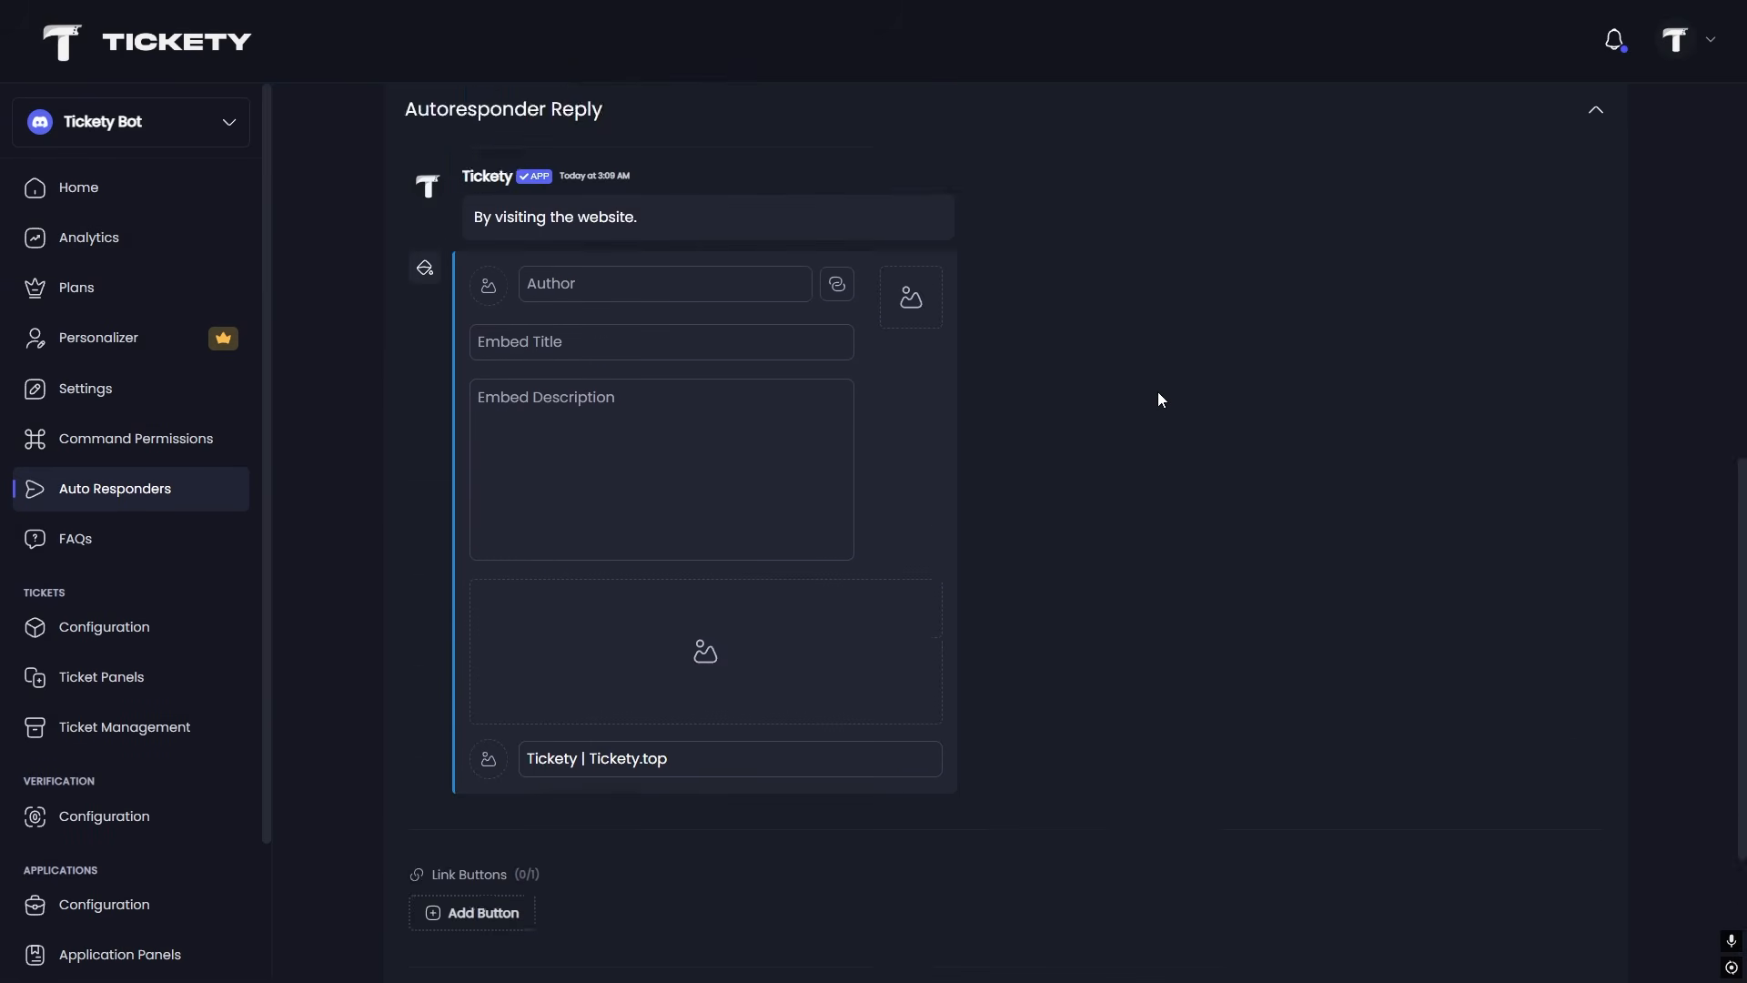
Create the autoresponder, then switch to Discord and test it by sending "How do I invite tickety?" in the cmds channel.
scroll(1391, 317, "up", 1)
left_click(1563, 146)
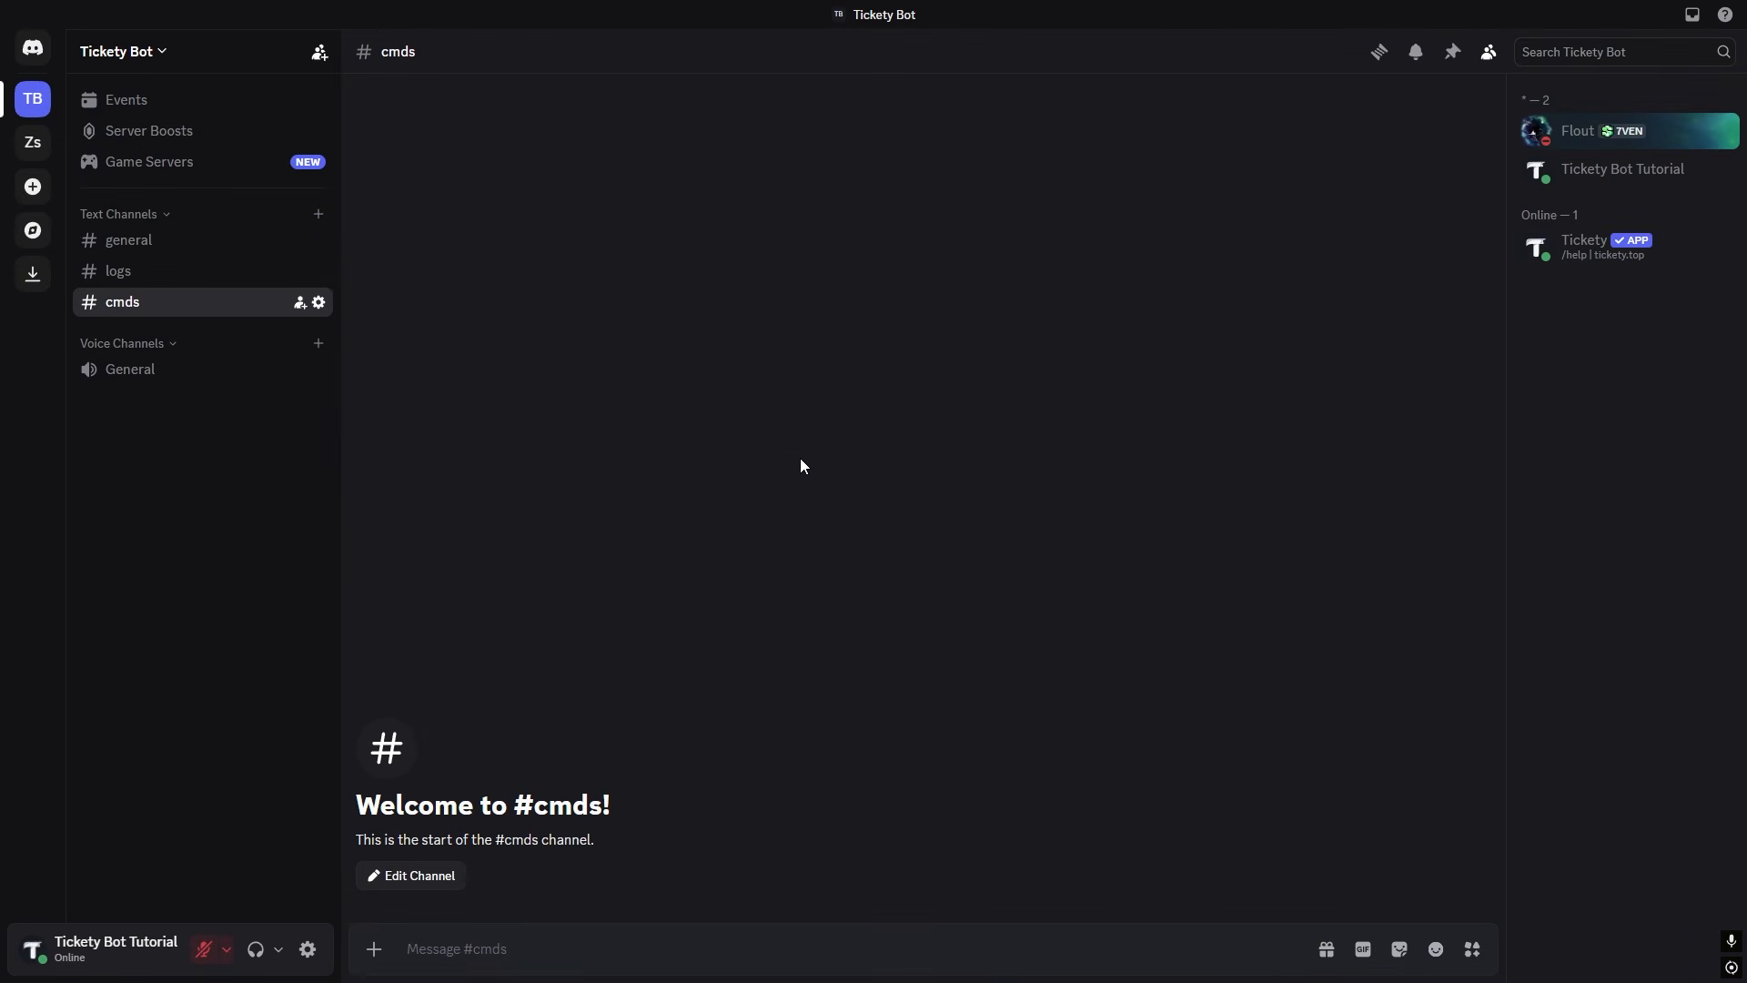
type("How do I invite tickety?")
key("Return")
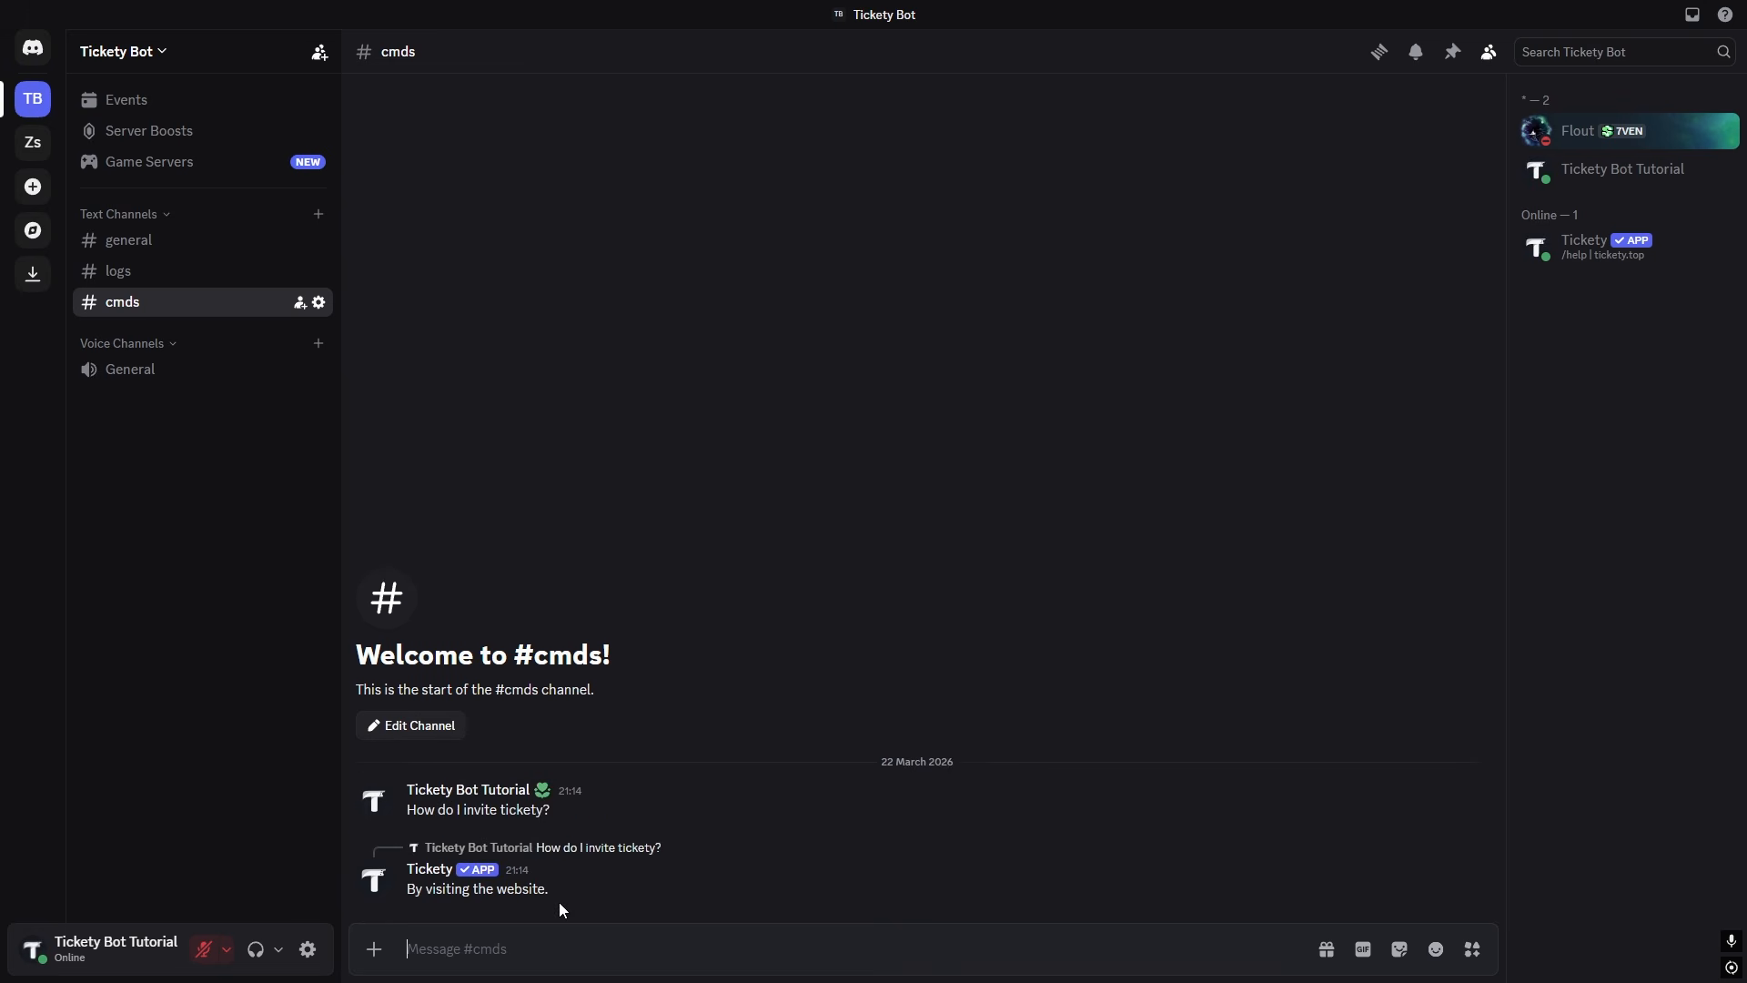
left_click_drag(559, 903, 375, 899)
left_click(659, 895)
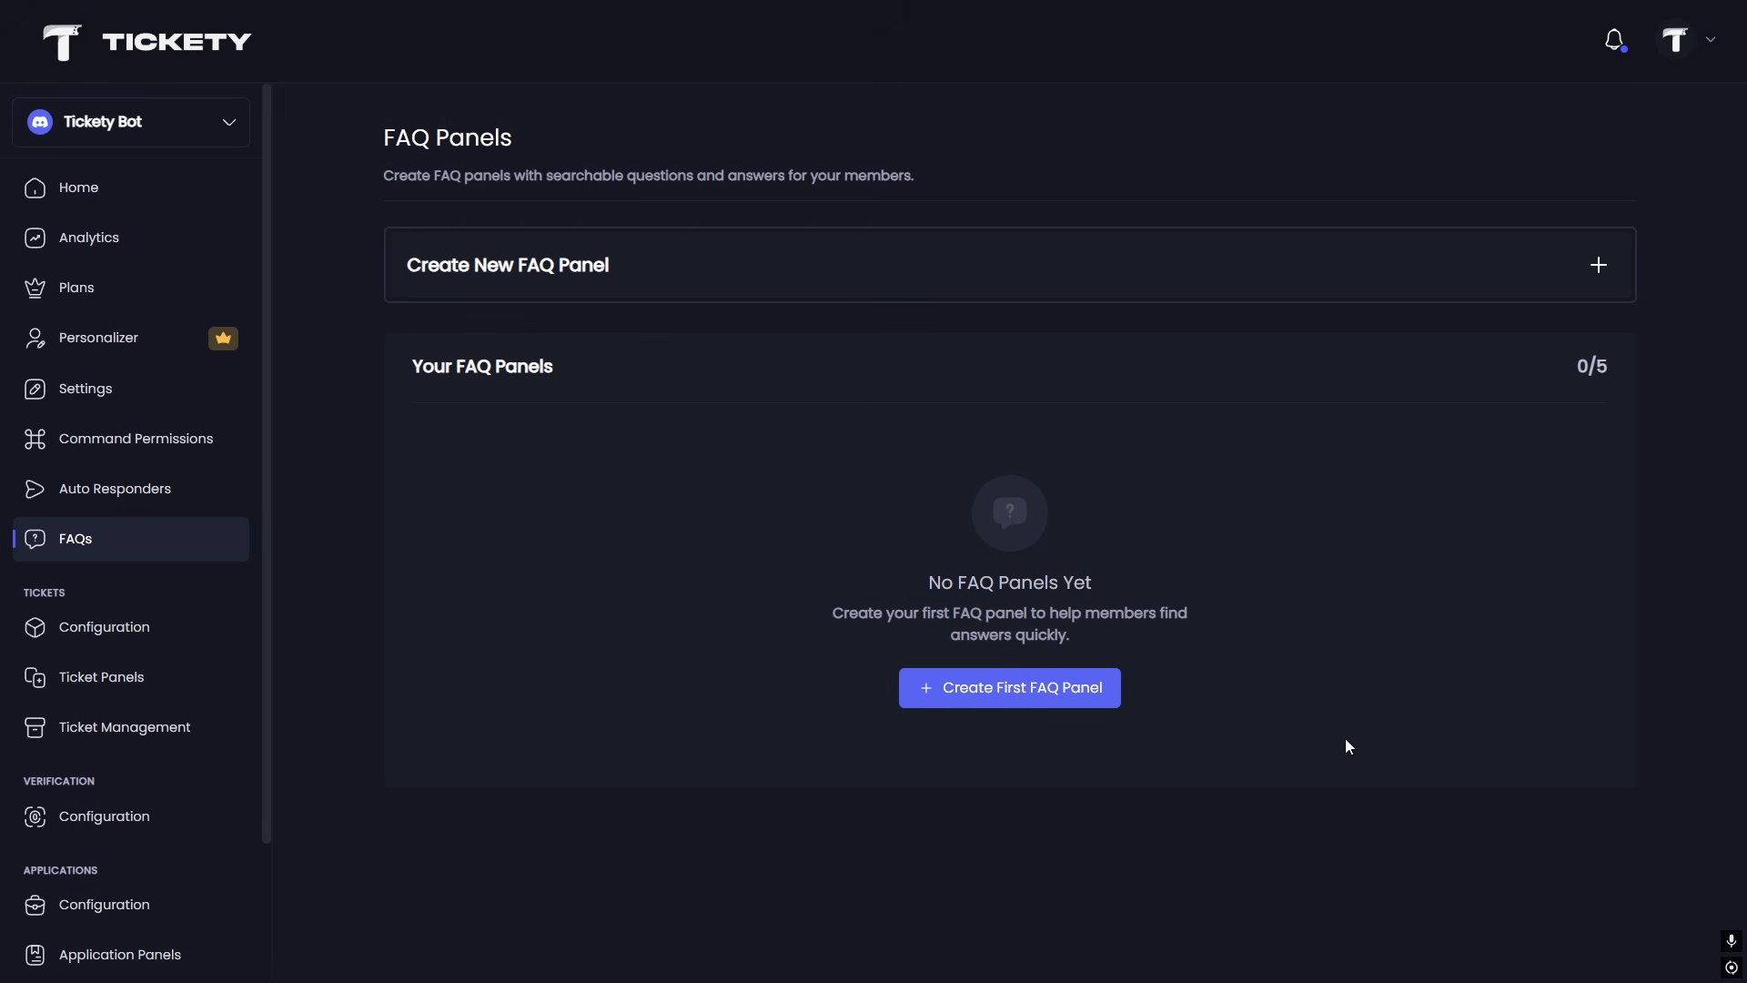
Start a new FAQ panel in the Tickety dashboard and name it "faq".
left_click(1597, 266)
left_click(489, 342)
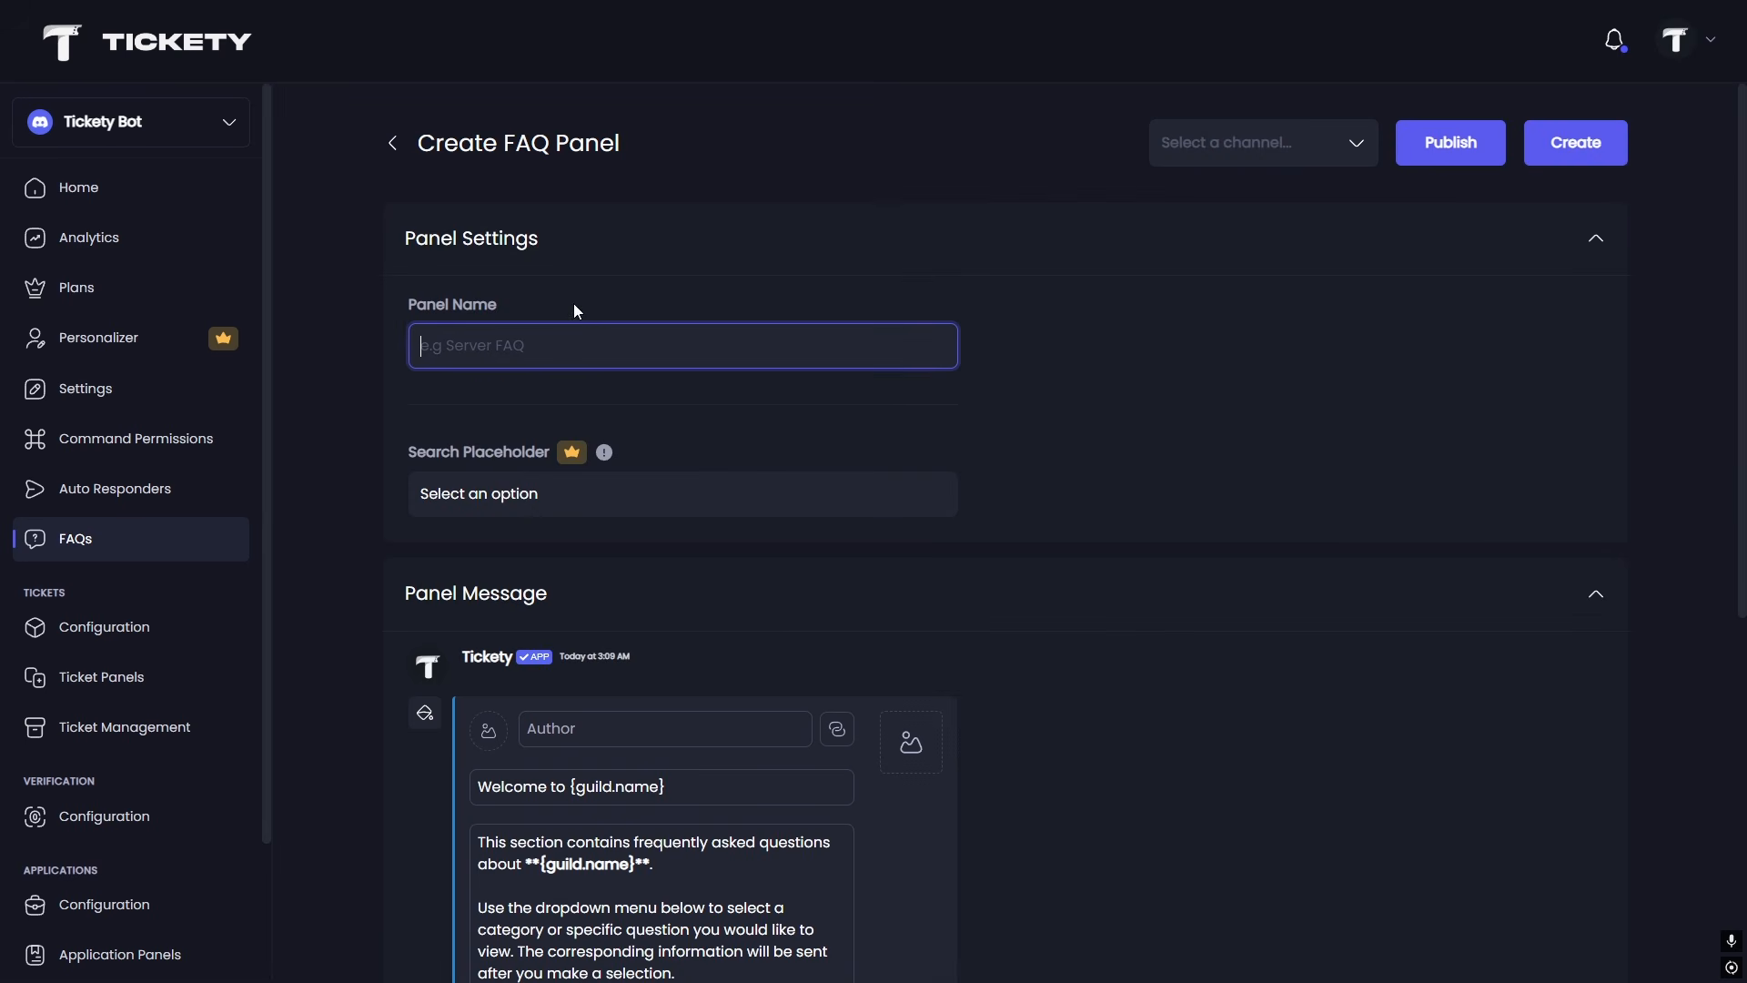
type("faw=")
key("BackSpace")
key("BackSpace")
type("Q")
key("BackSpace")
type("q")
Try to choose a search placeholder for the FAQ panel and look over the default panel message.
scroll(856, 496, "down", 2)
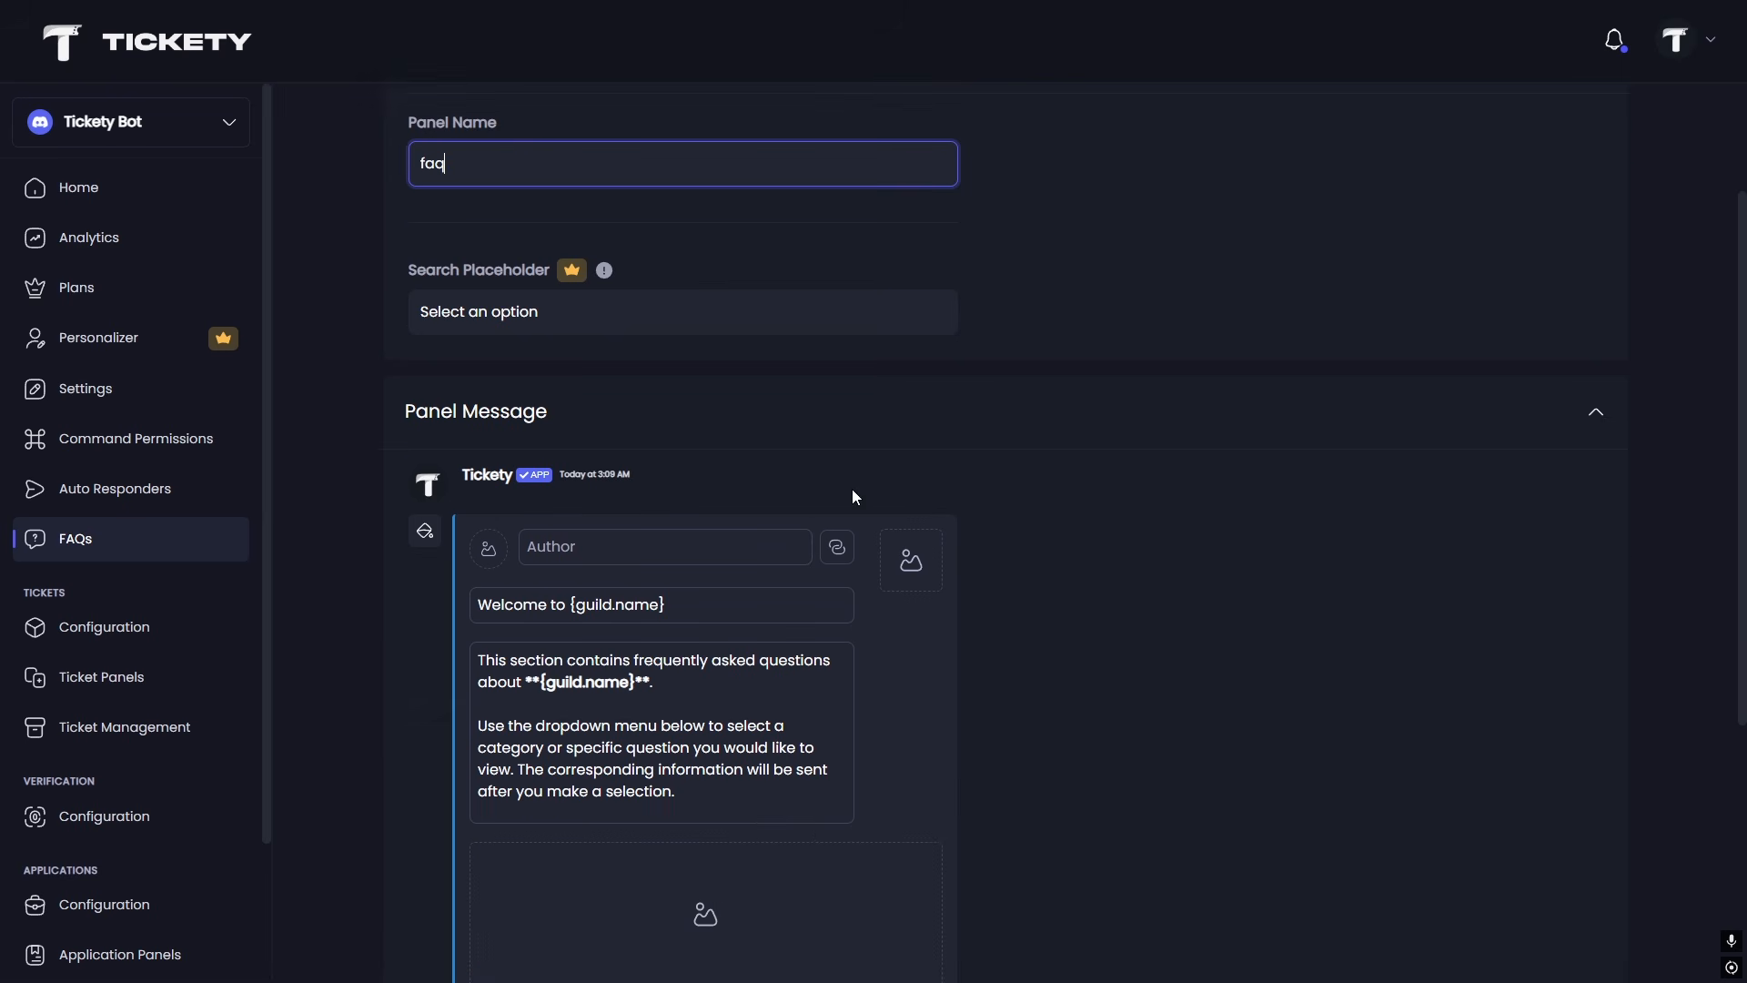
left_click(602, 308)
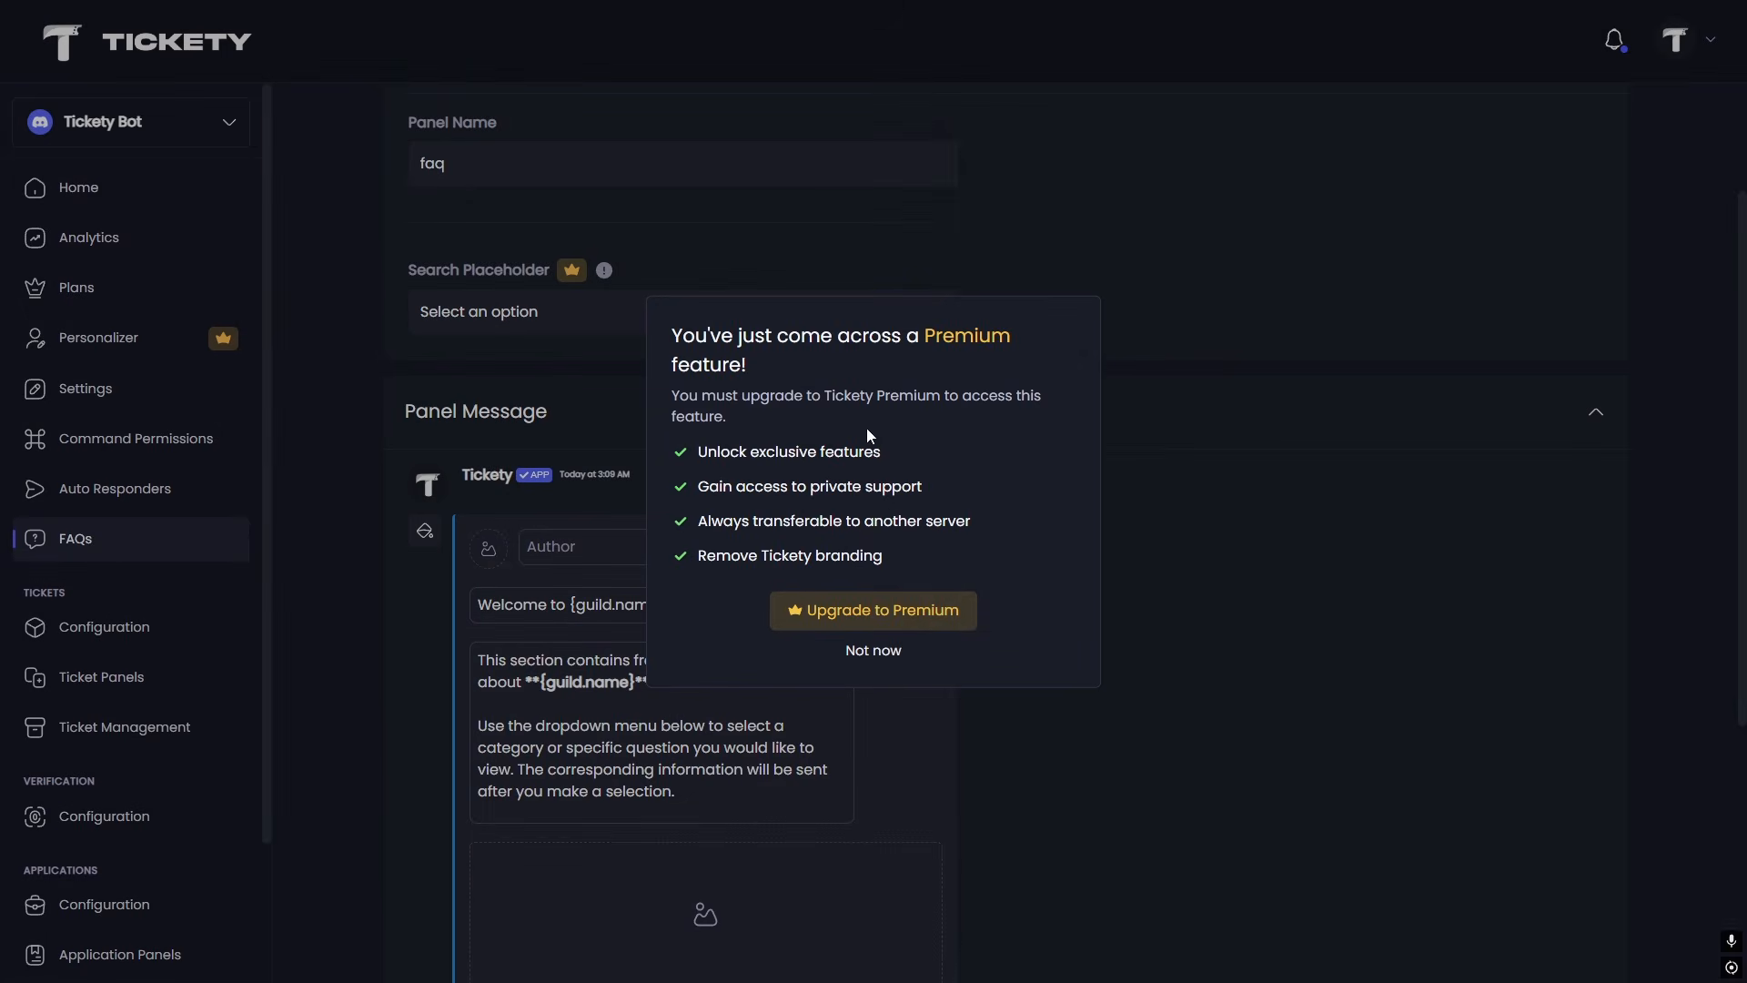
left_click(874, 650)
scroll(951, 386, "down", 3)
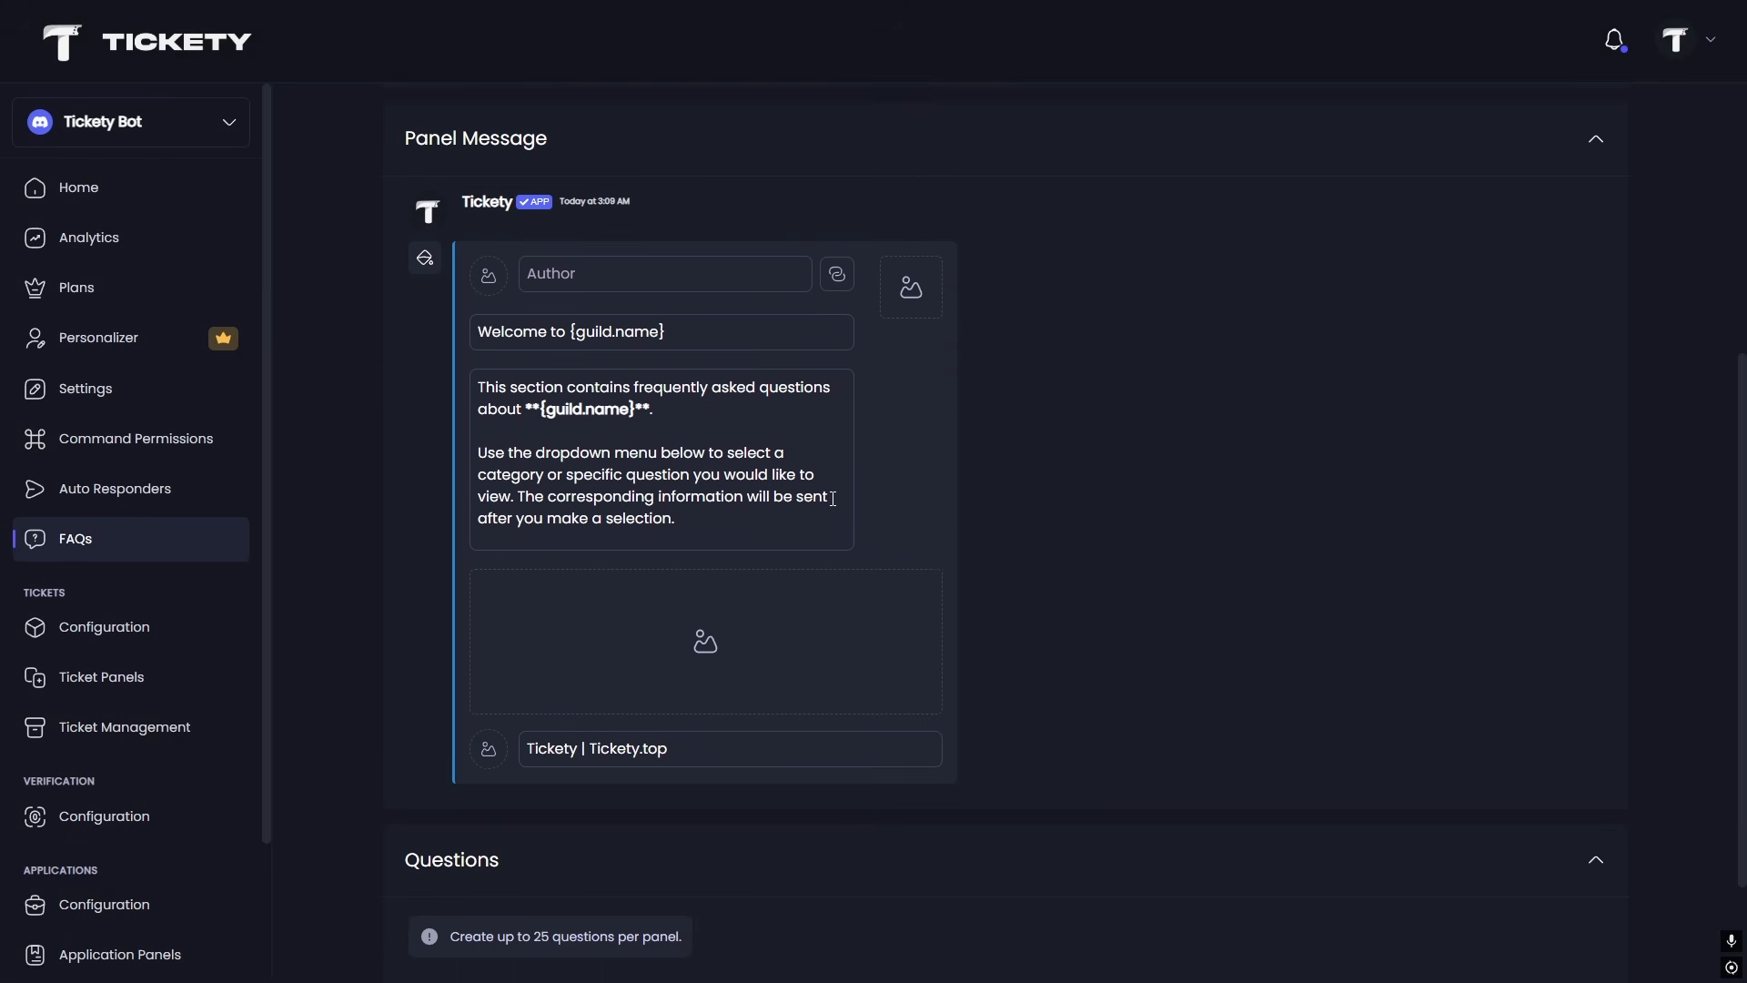
left_click_drag(655, 496, 491, 413)
left_click(571, 435)
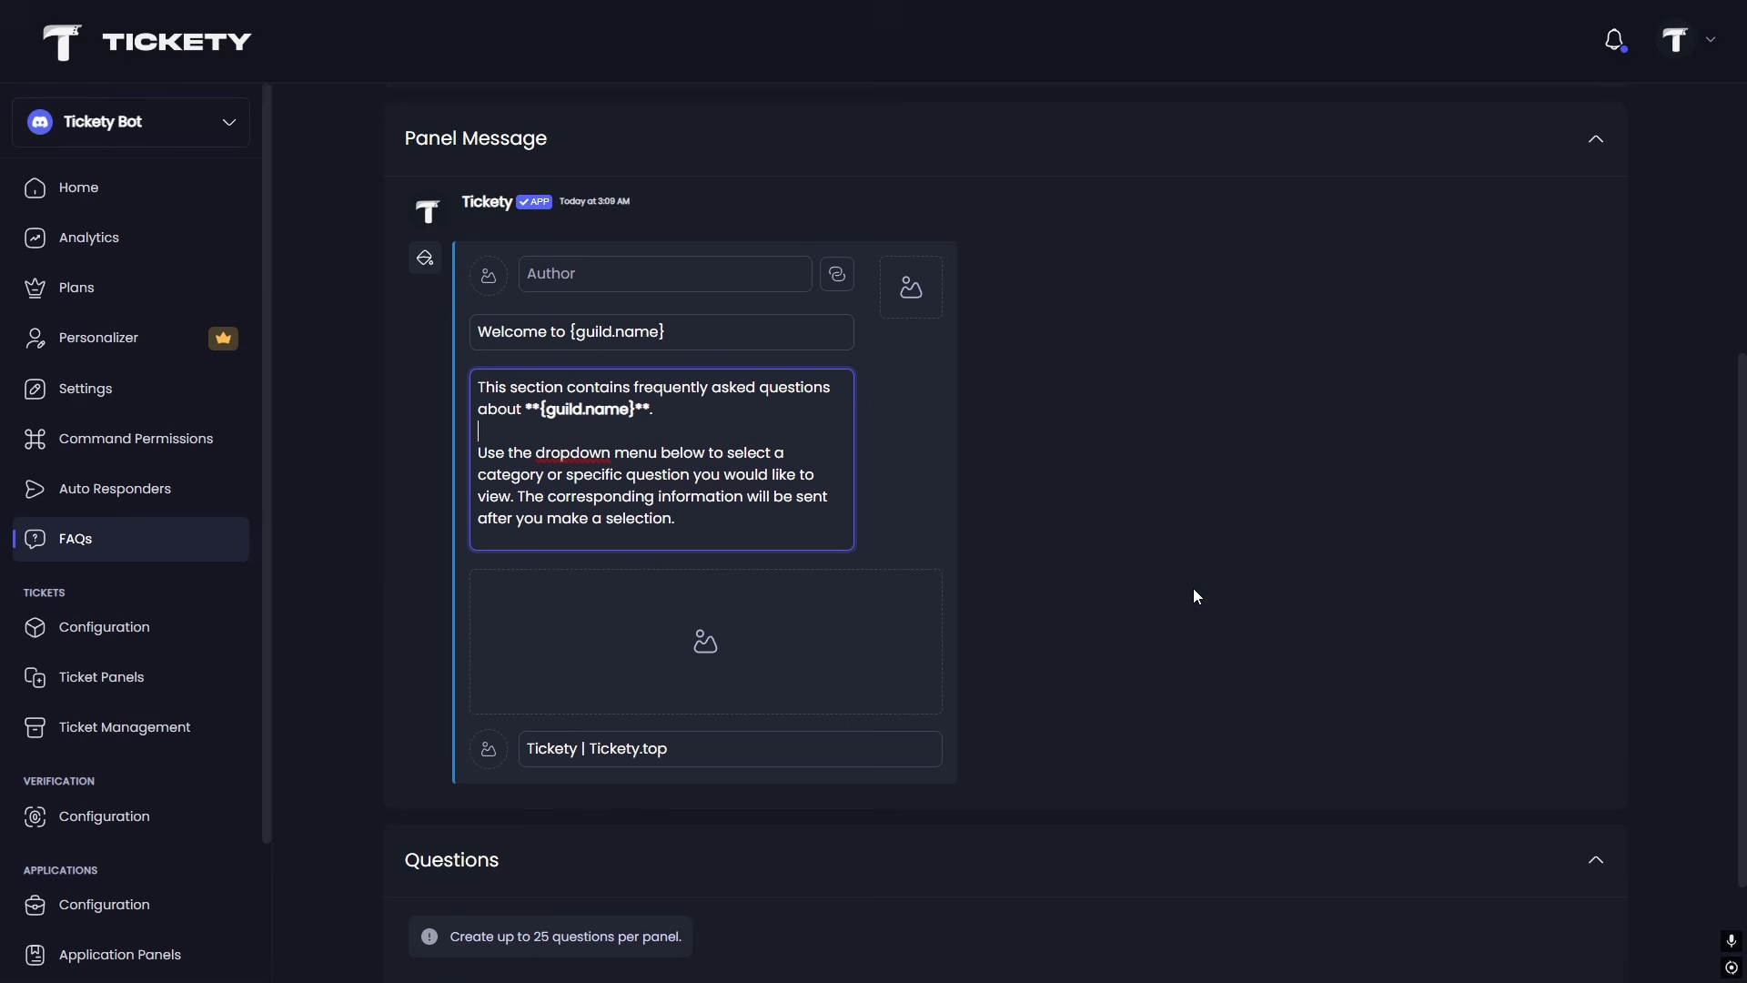
Add a question to the FAQ panel reading "How can I make a ticket?".
scroll(1193, 596, "down", 2)
left_click(483, 849)
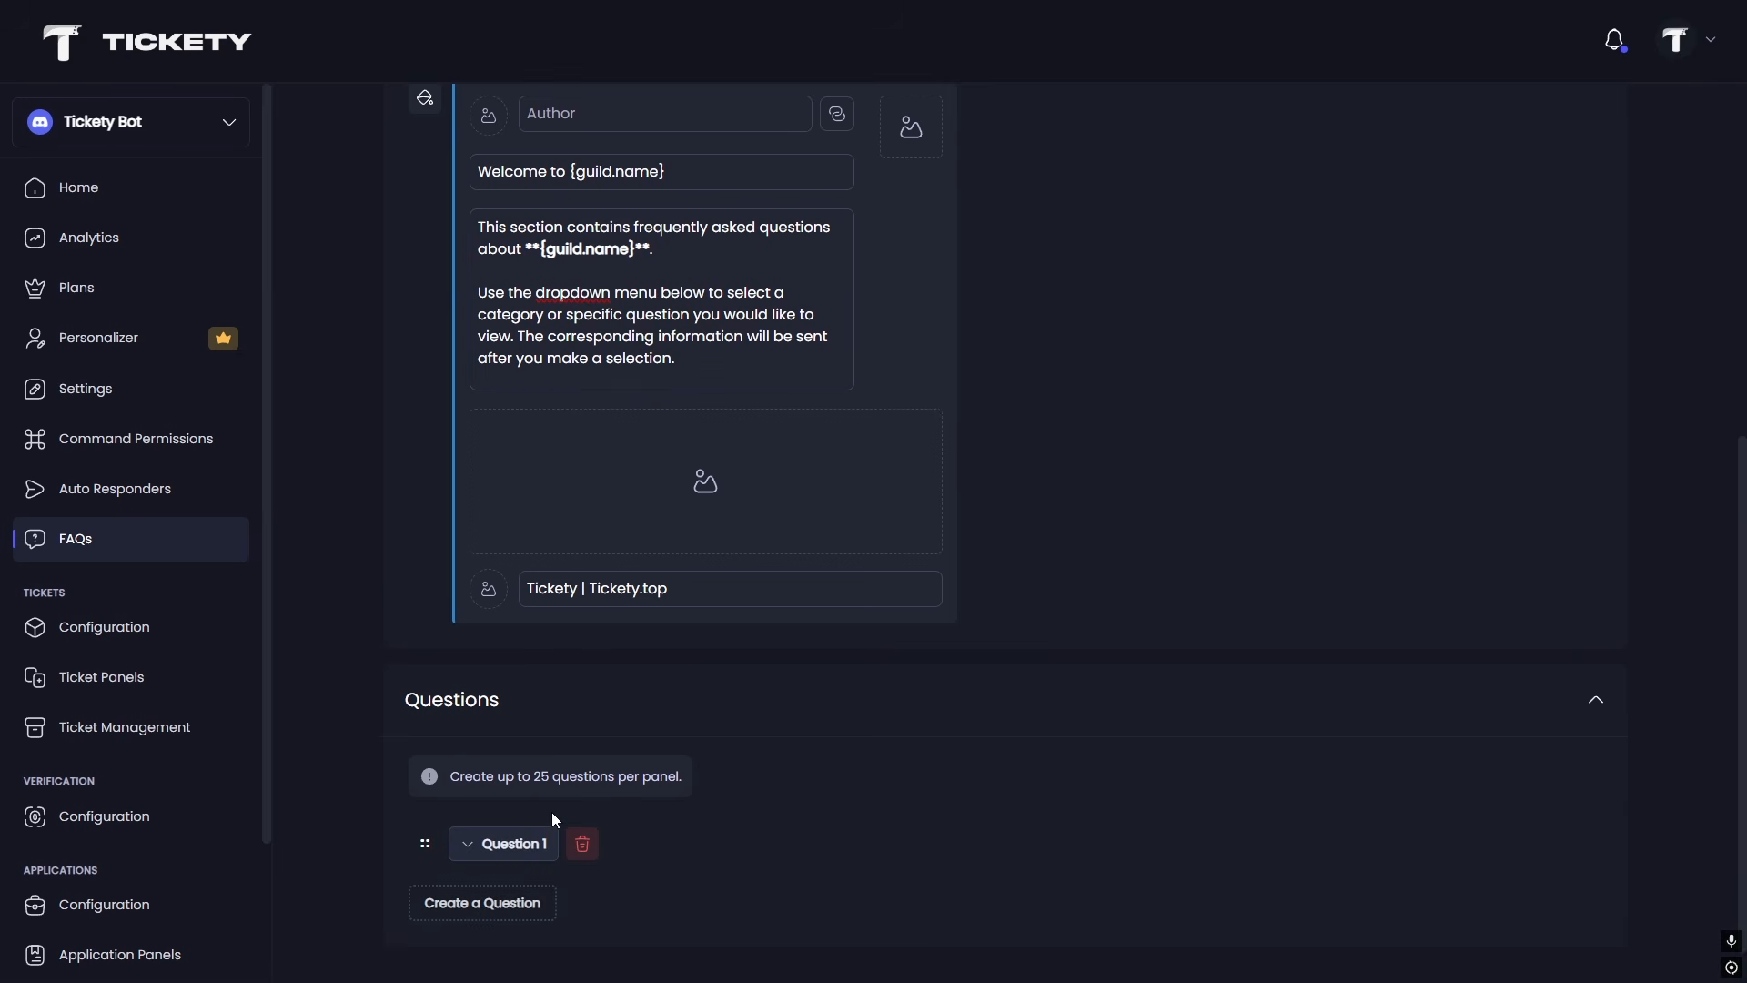
scroll(661, 771, "down", 4)
left_click(618, 568)
type("How c")
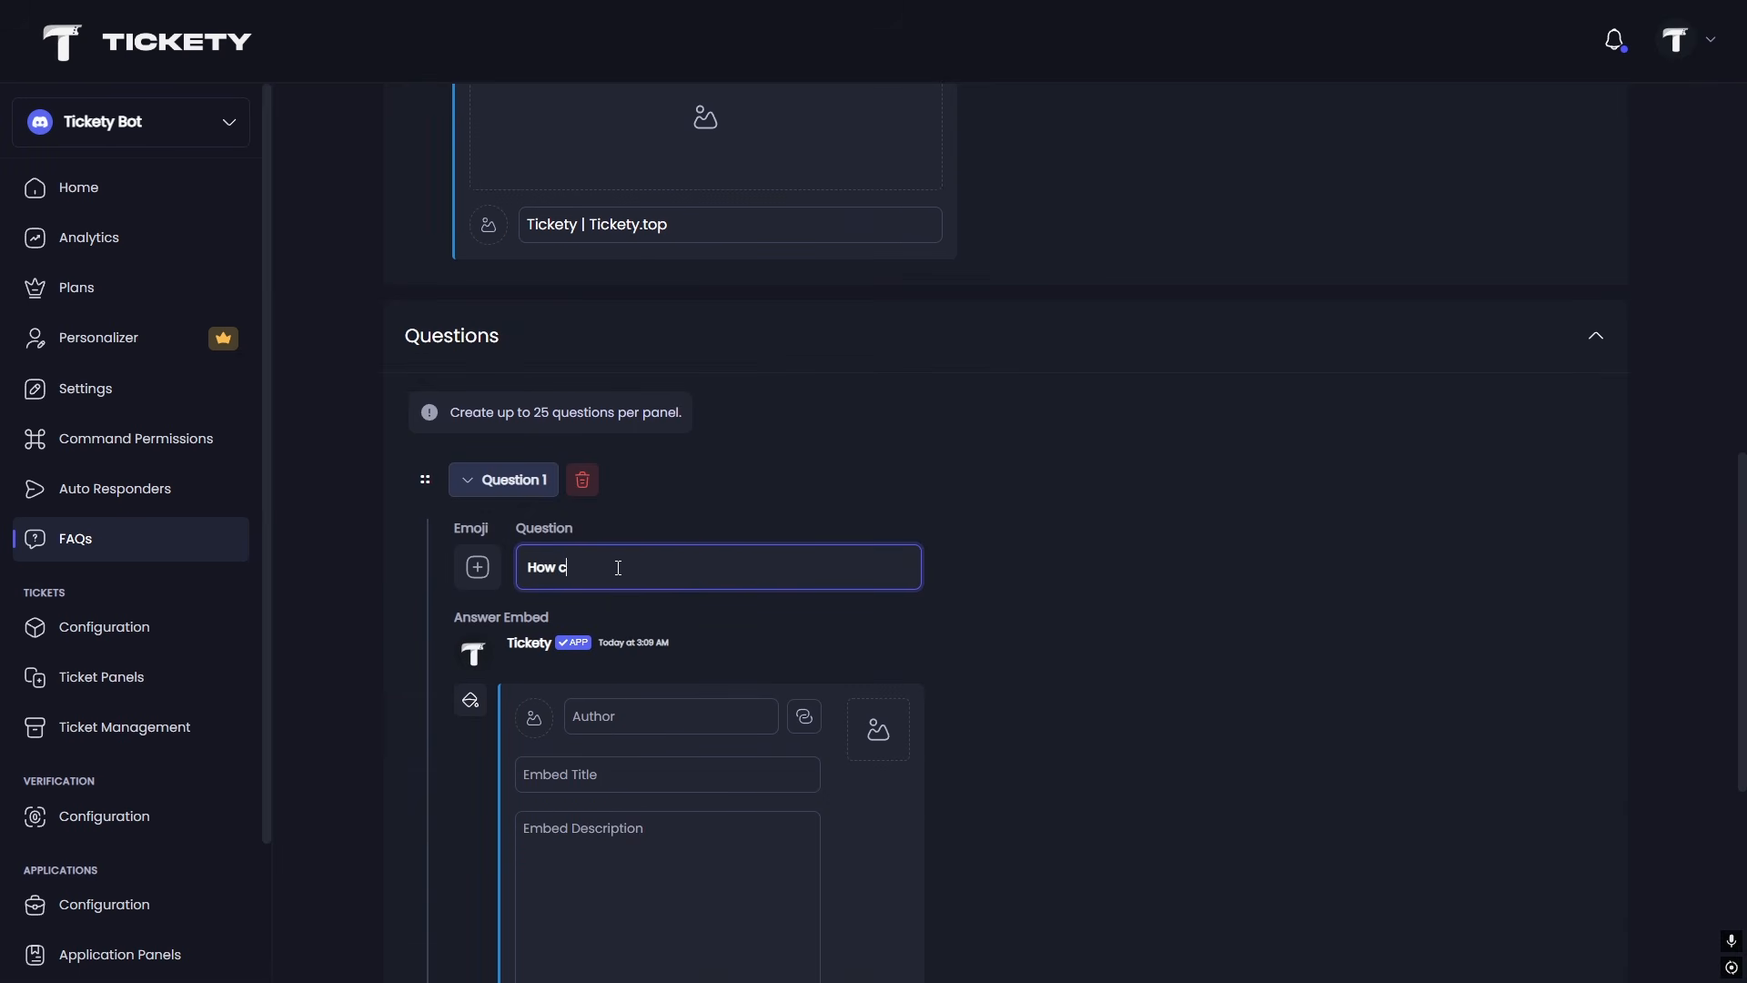
type("an I make a ticket?")
Write "By heading over to the tickets channel." as the embed description of the question's answer.
scroll(600, 578, "down", 3)
left_click(589, 585)
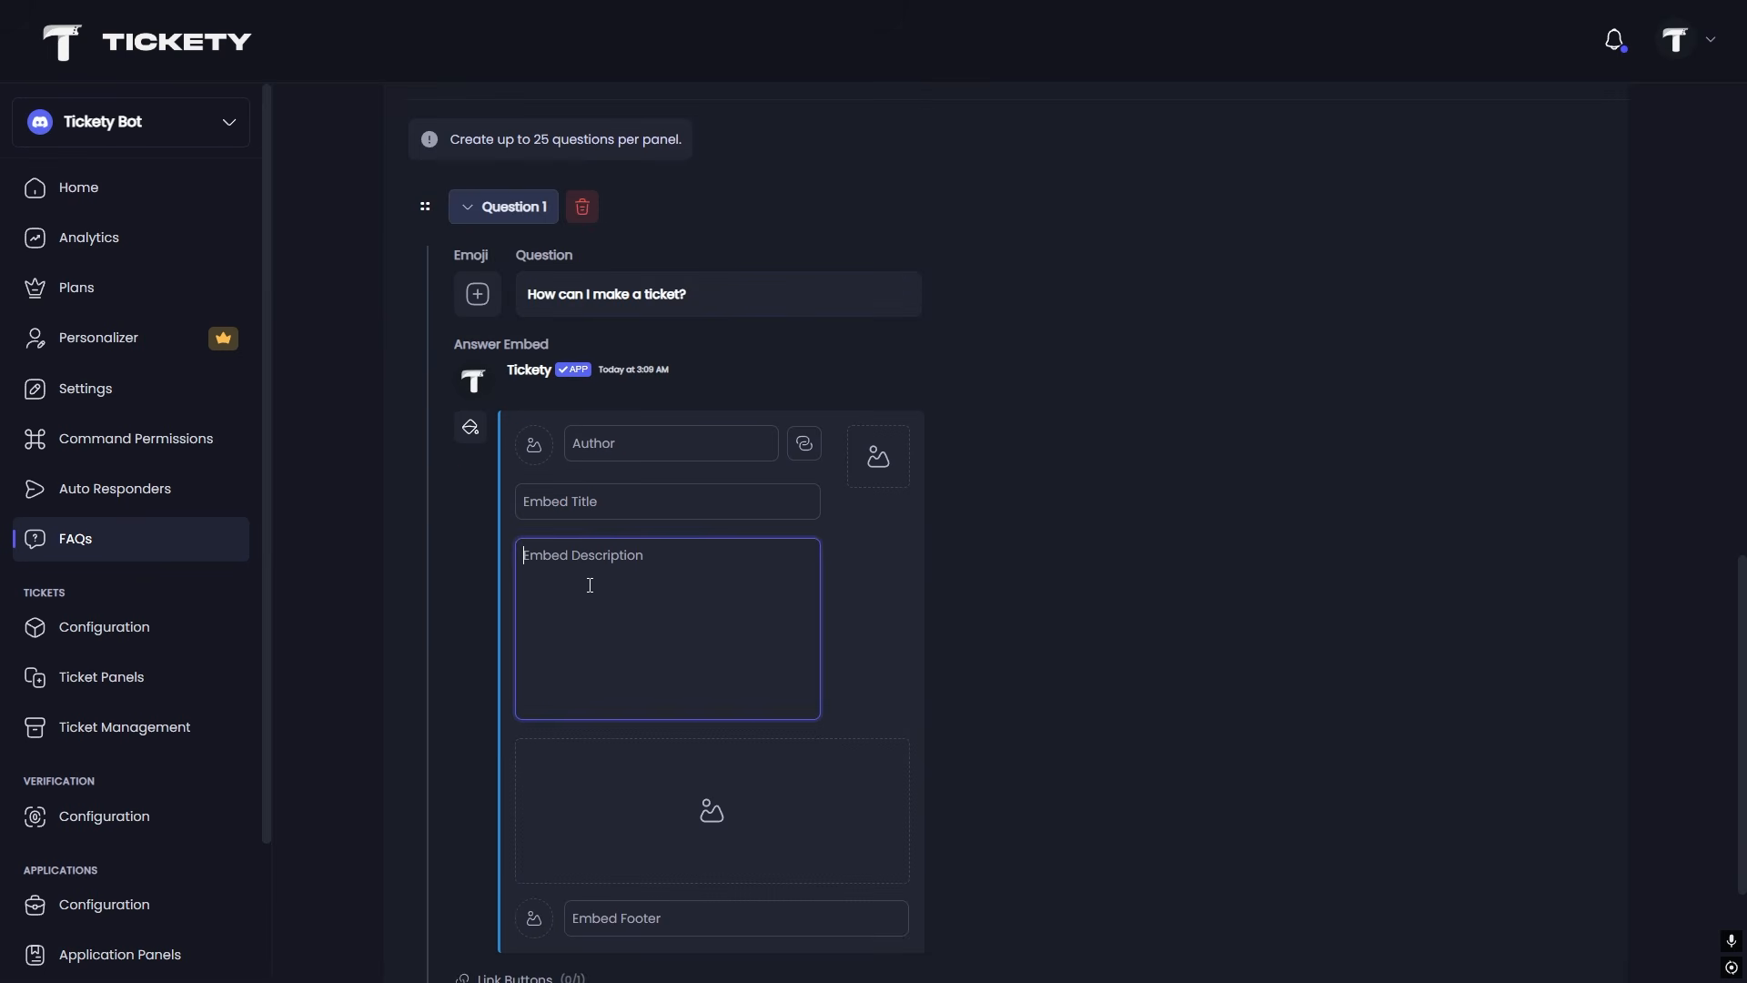
type("By heading over to the tickets")
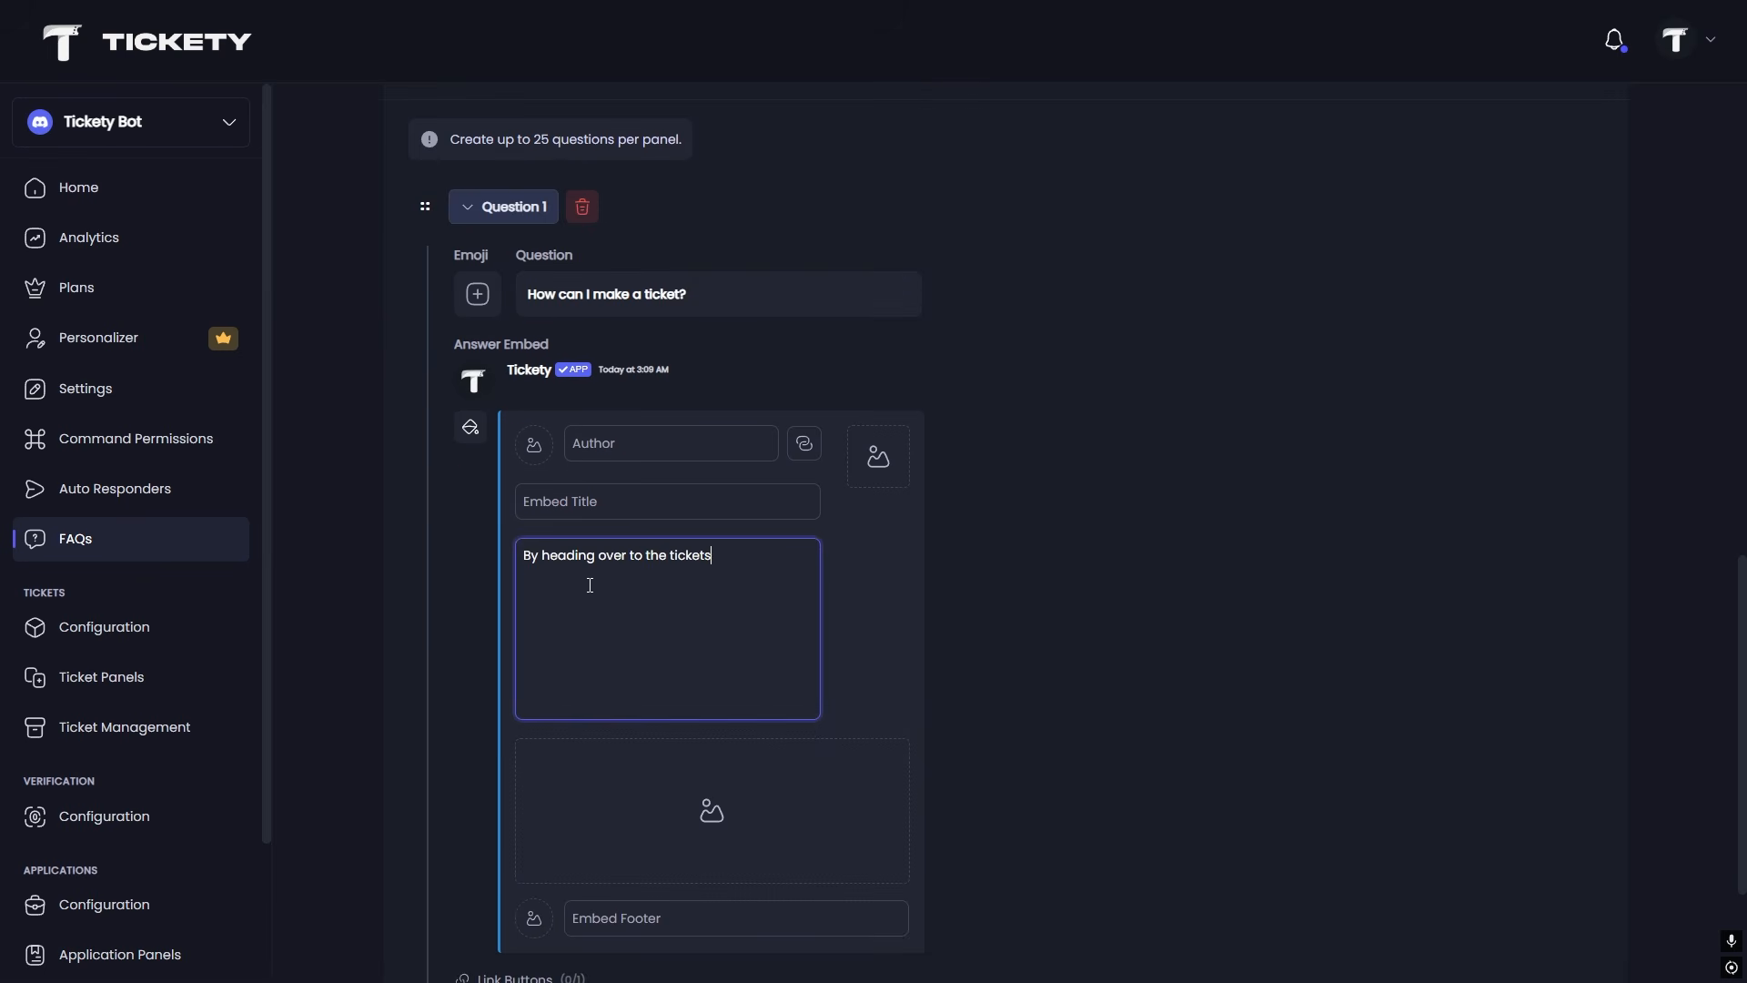
type(" channel.")
Publish the FAQ panel to the faq channel.
scroll(1107, 735, "up", 15)
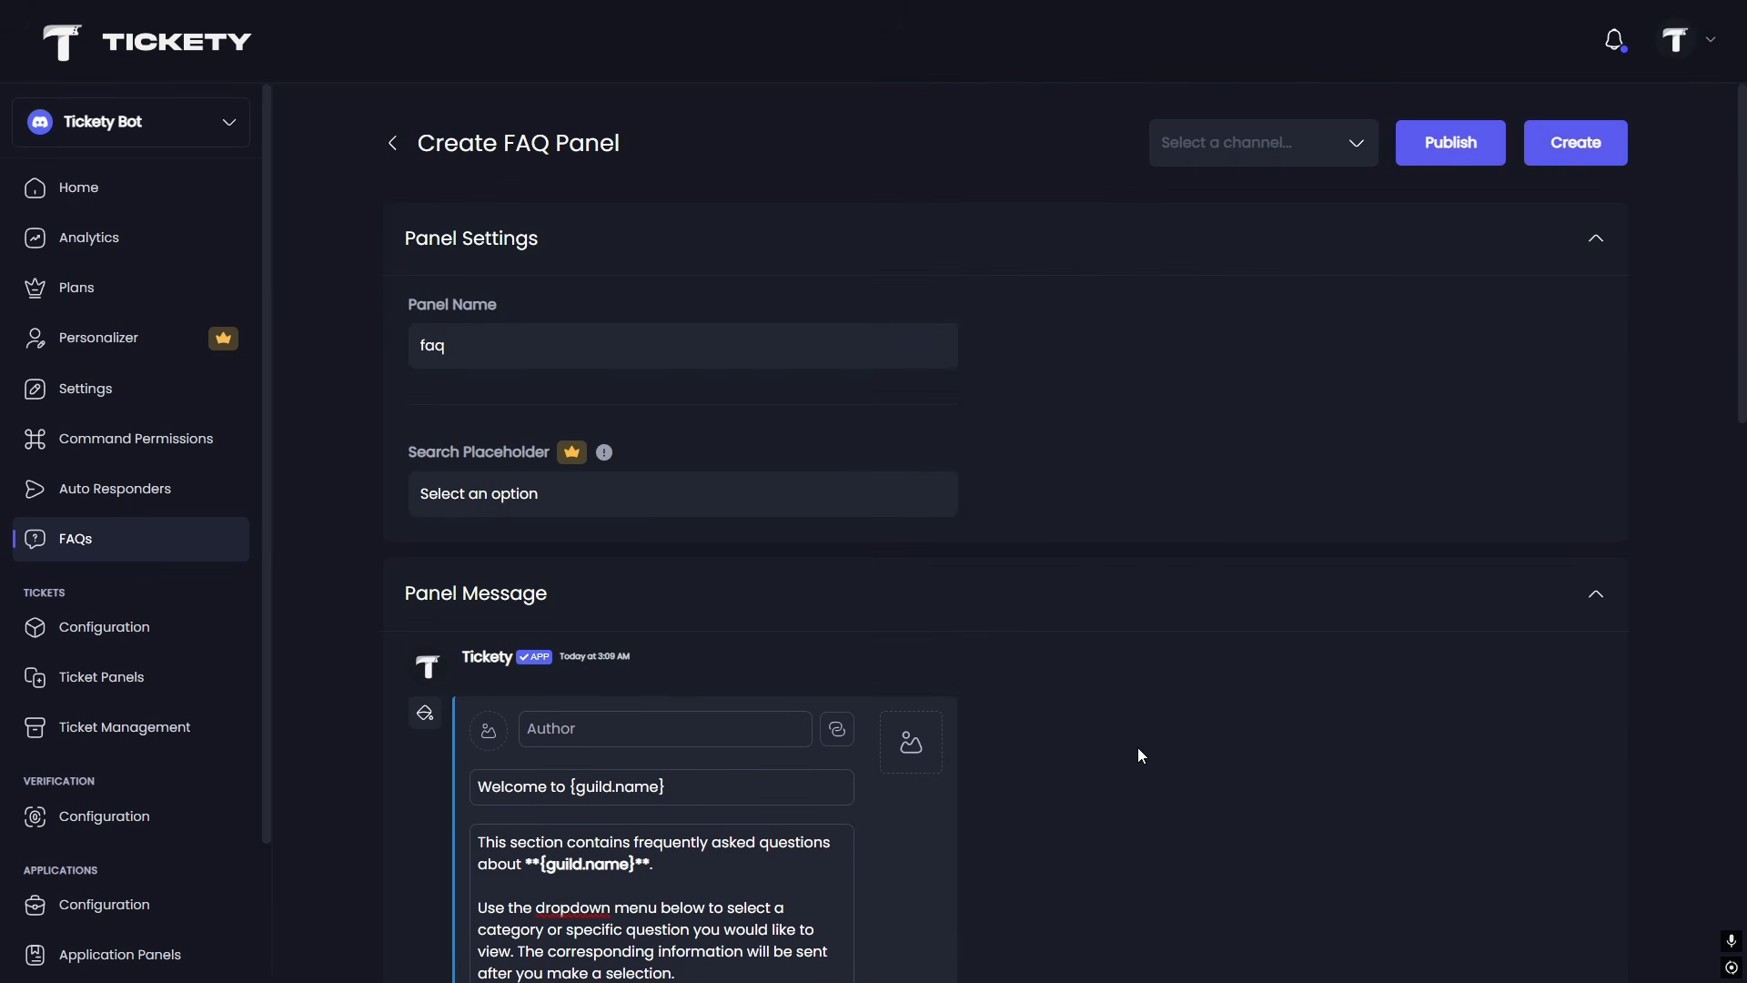
left_click(1256, 143)
left_click(1202, 313)
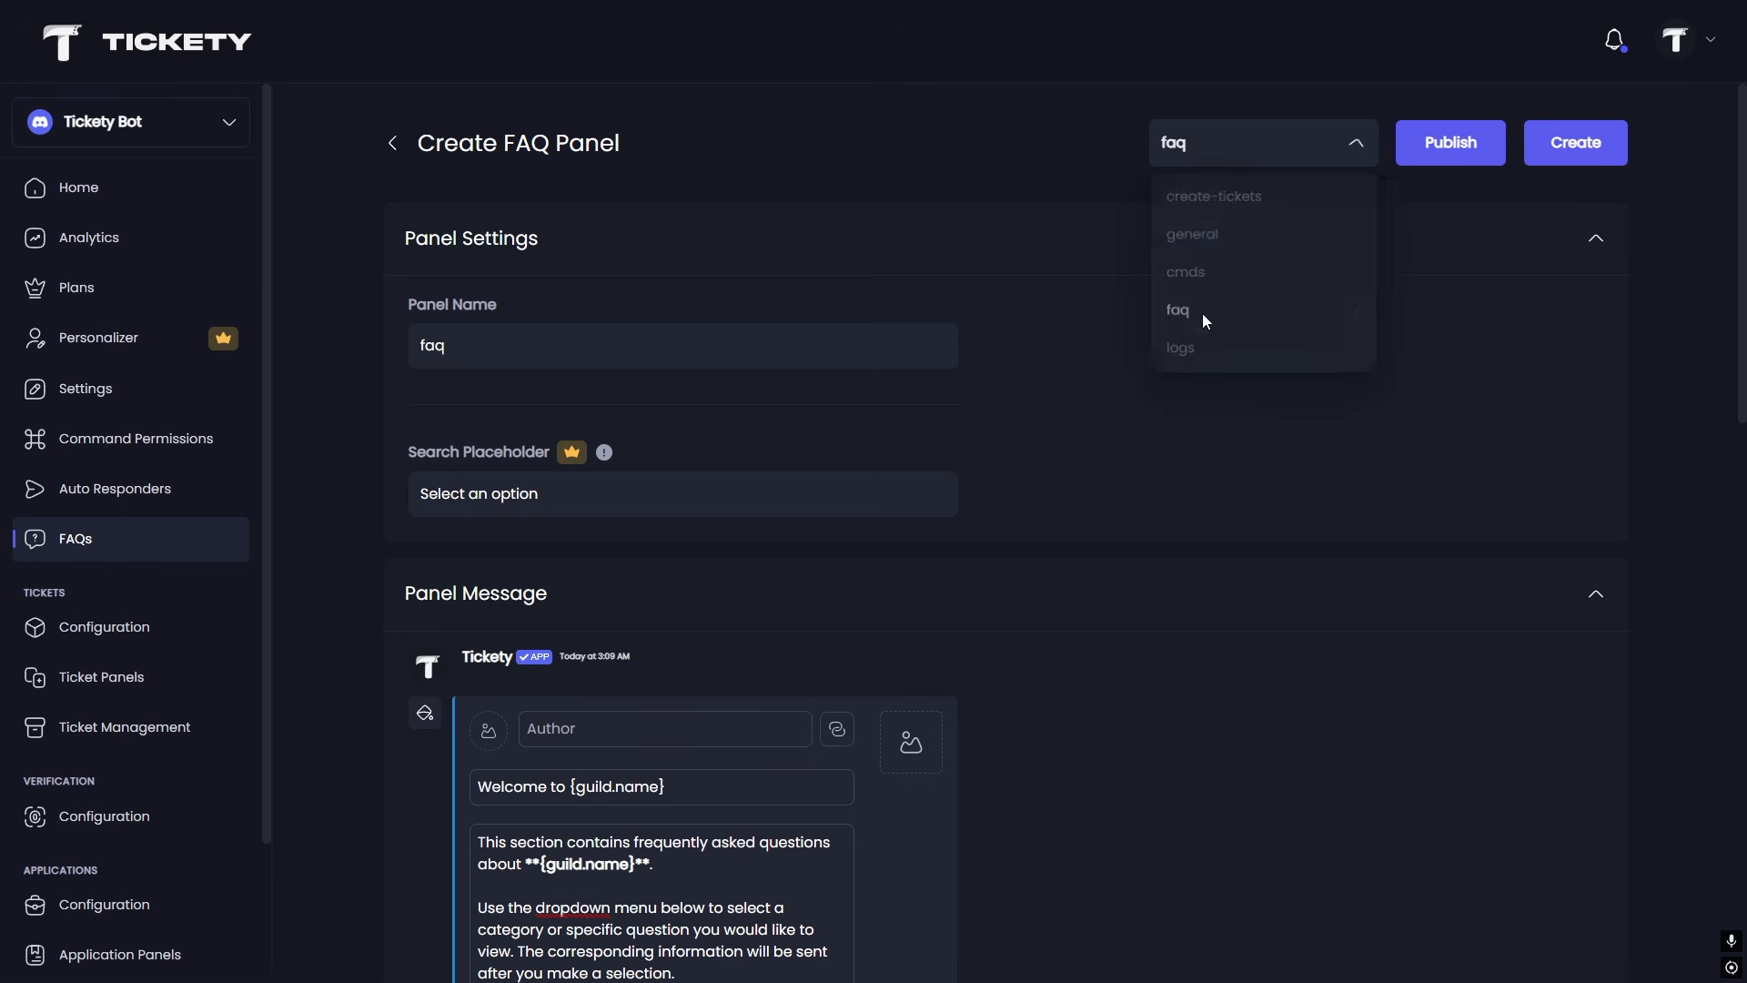
left_click(1481, 139)
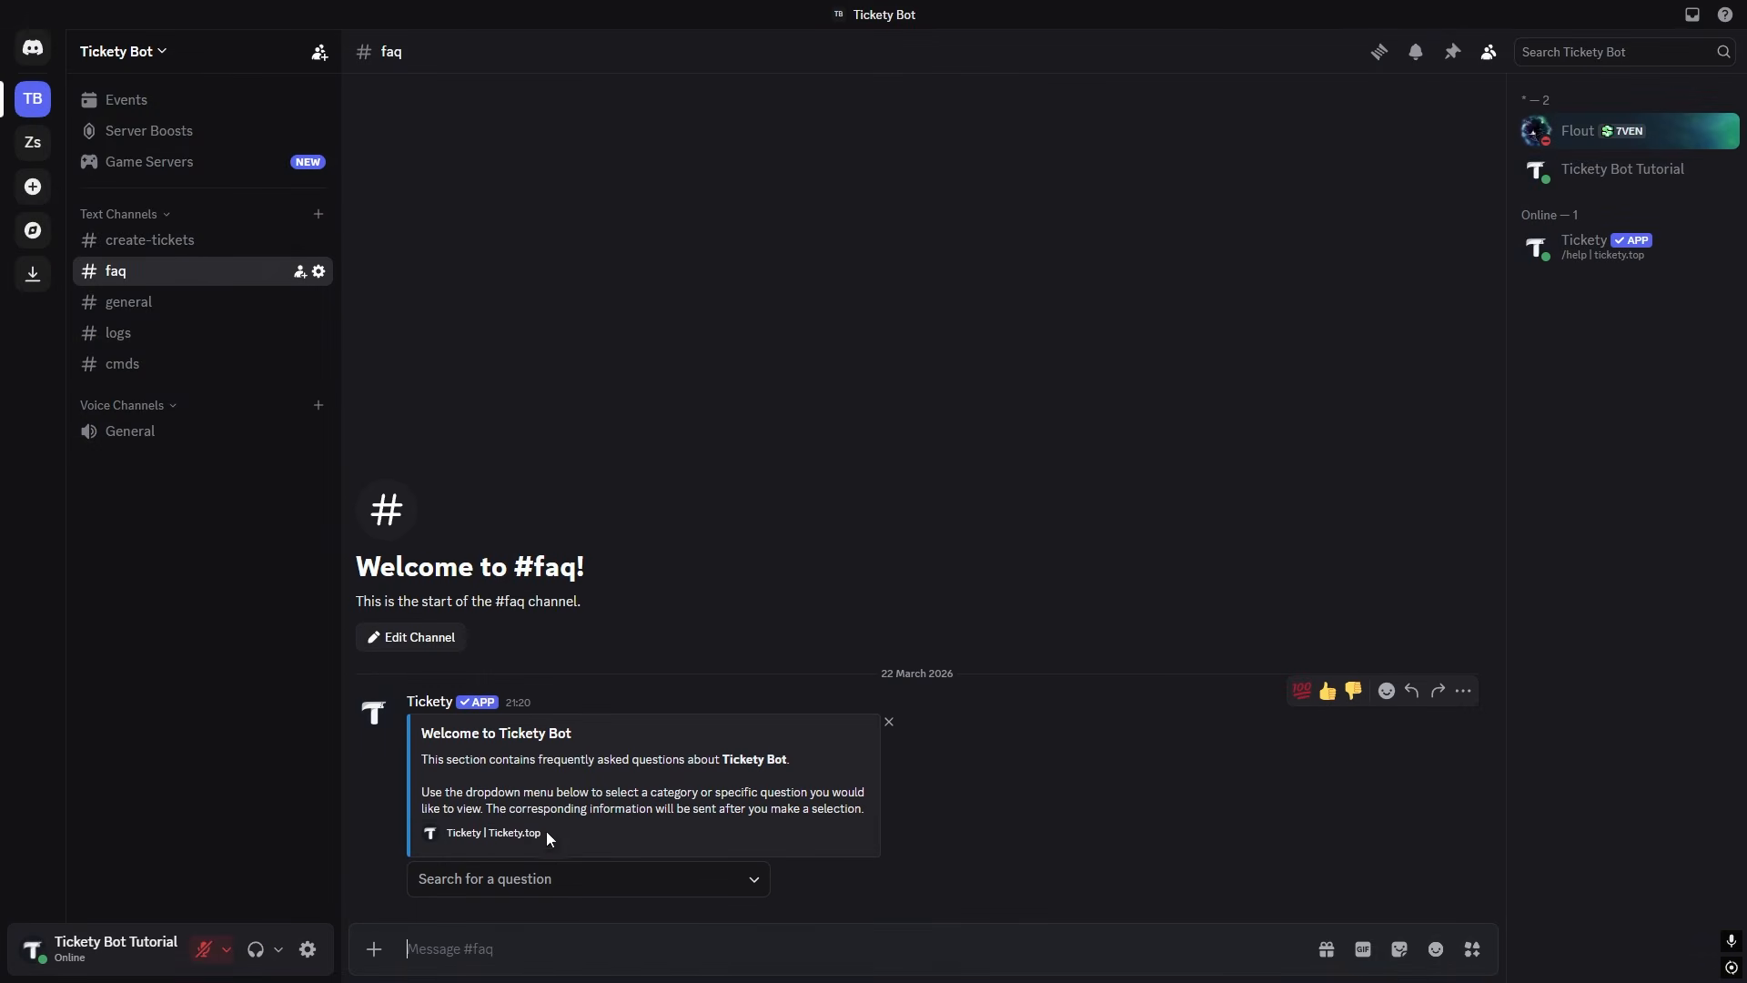
Test the published FAQ panel in Discord by choosing the question "How can I make a ticket?" and reading its answer.
left_click(500, 883)
left_click(469, 921)
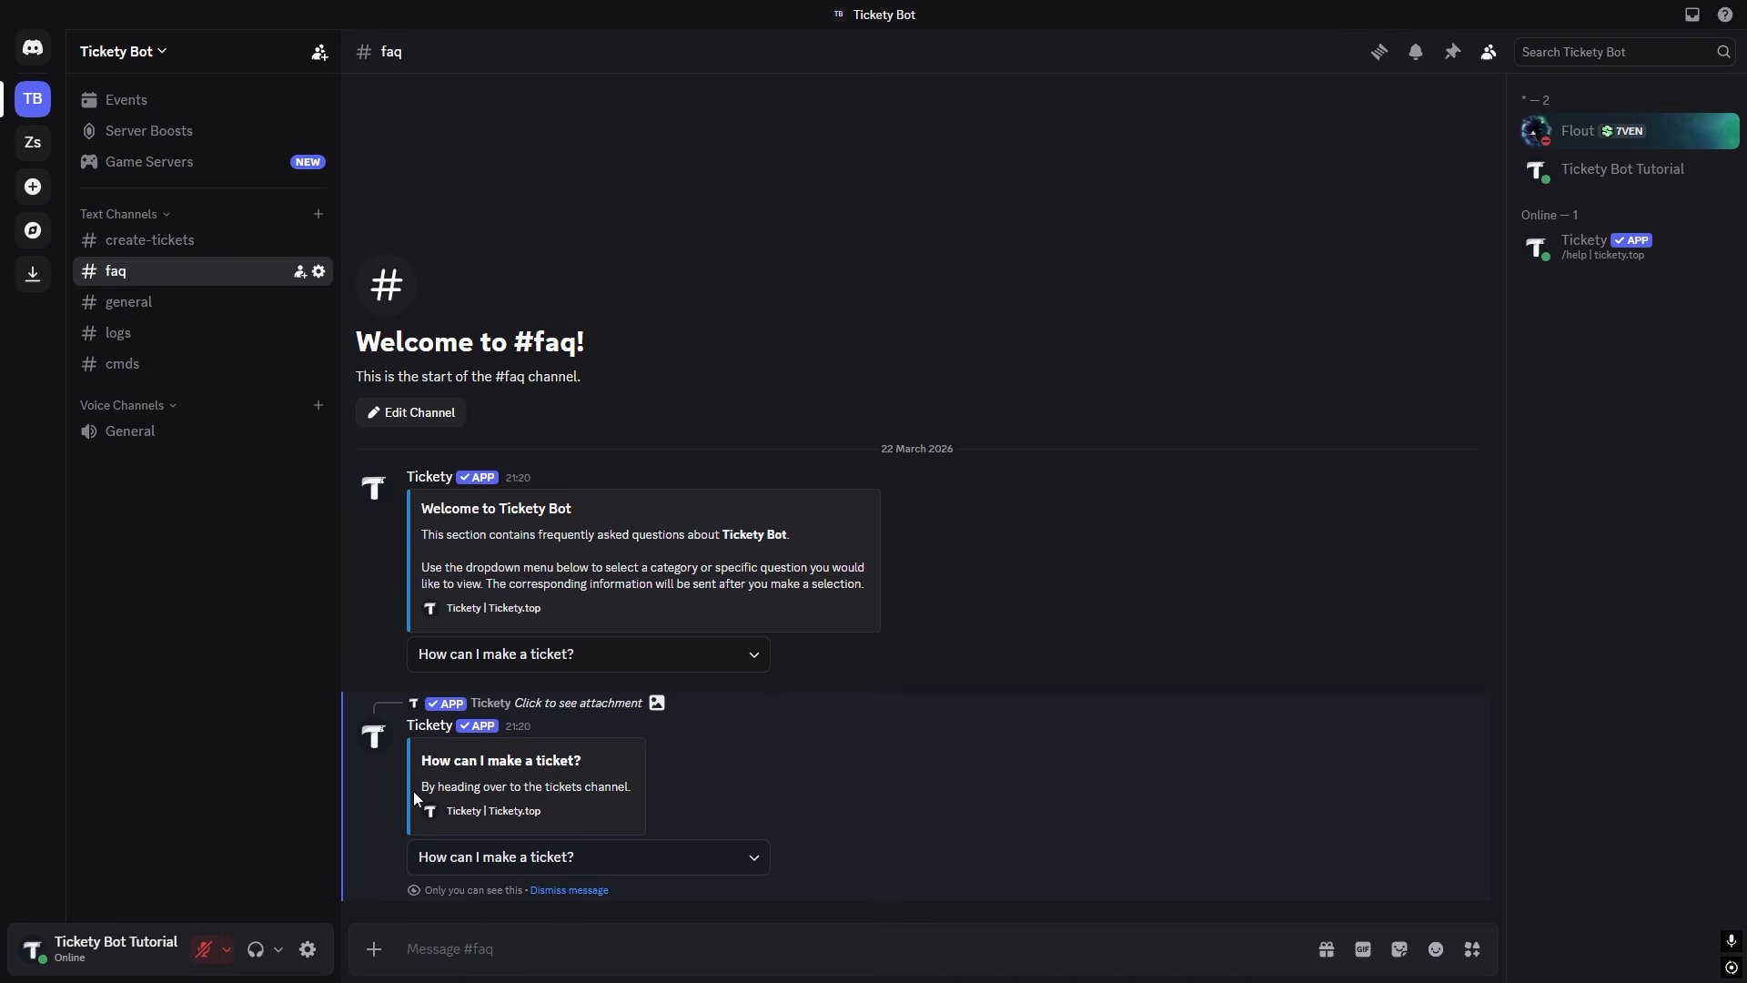
left_click_drag(420, 788, 632, 790)
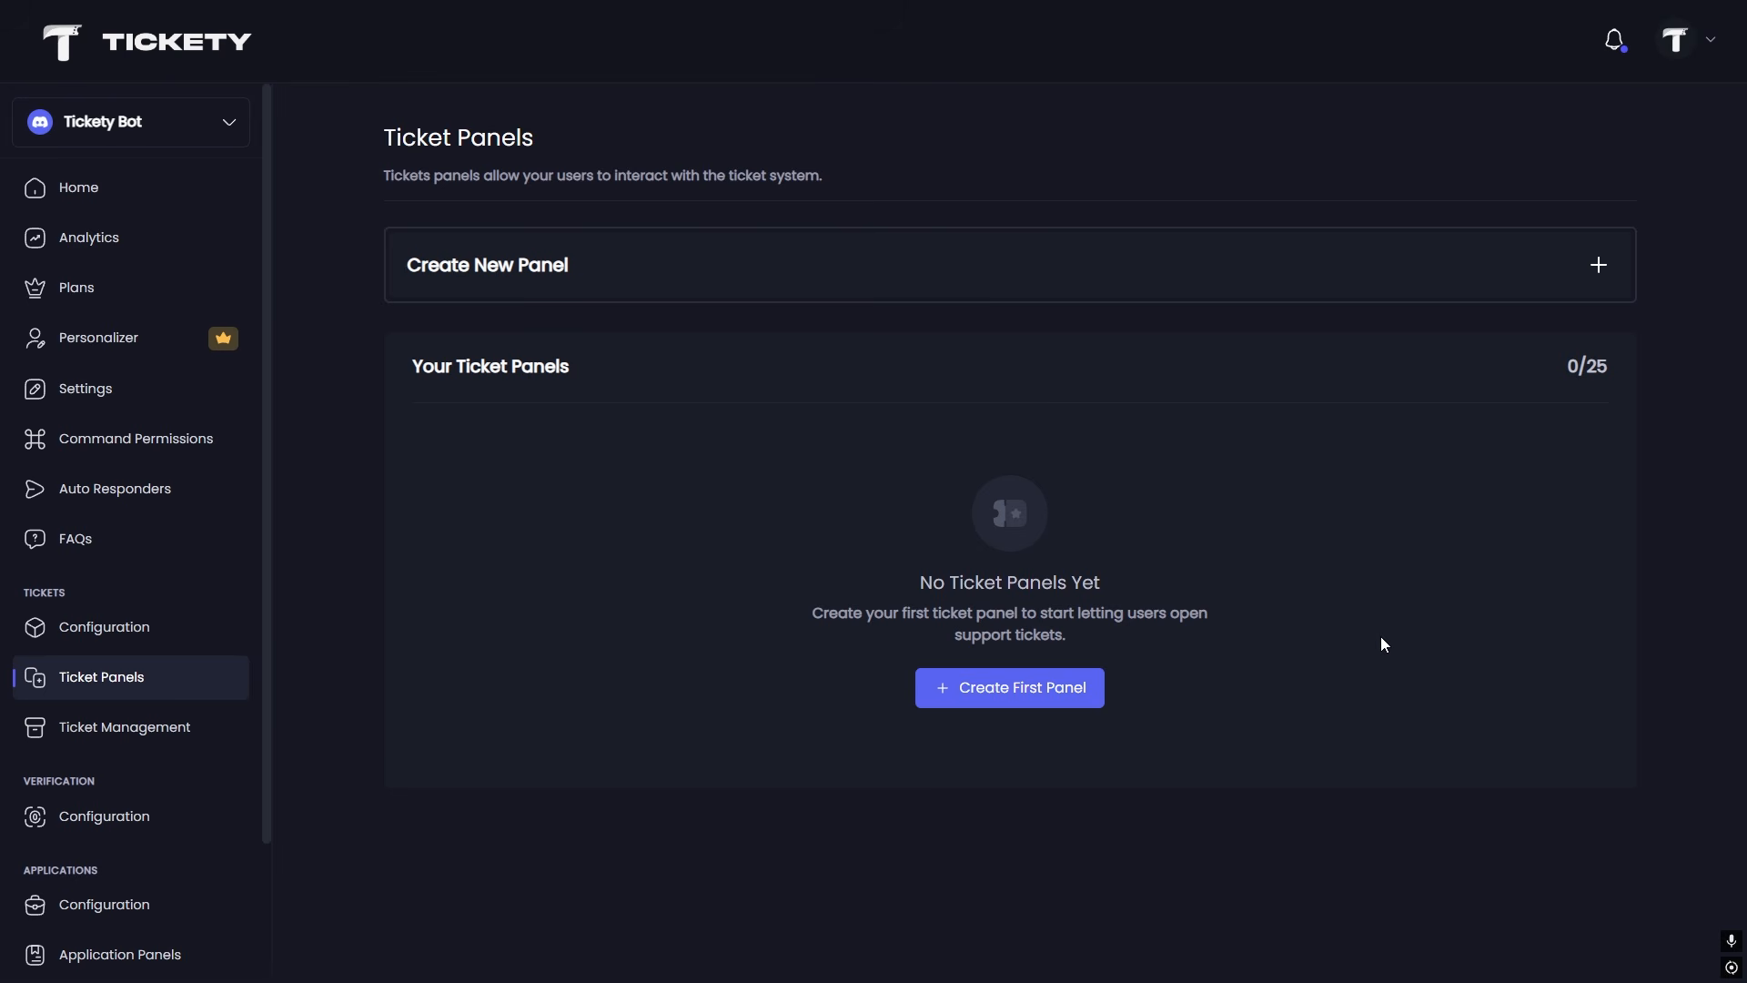
Start a new ticket panel in the dashboard with the Text Channel style and name it "General support".
left_click(1621, 260)
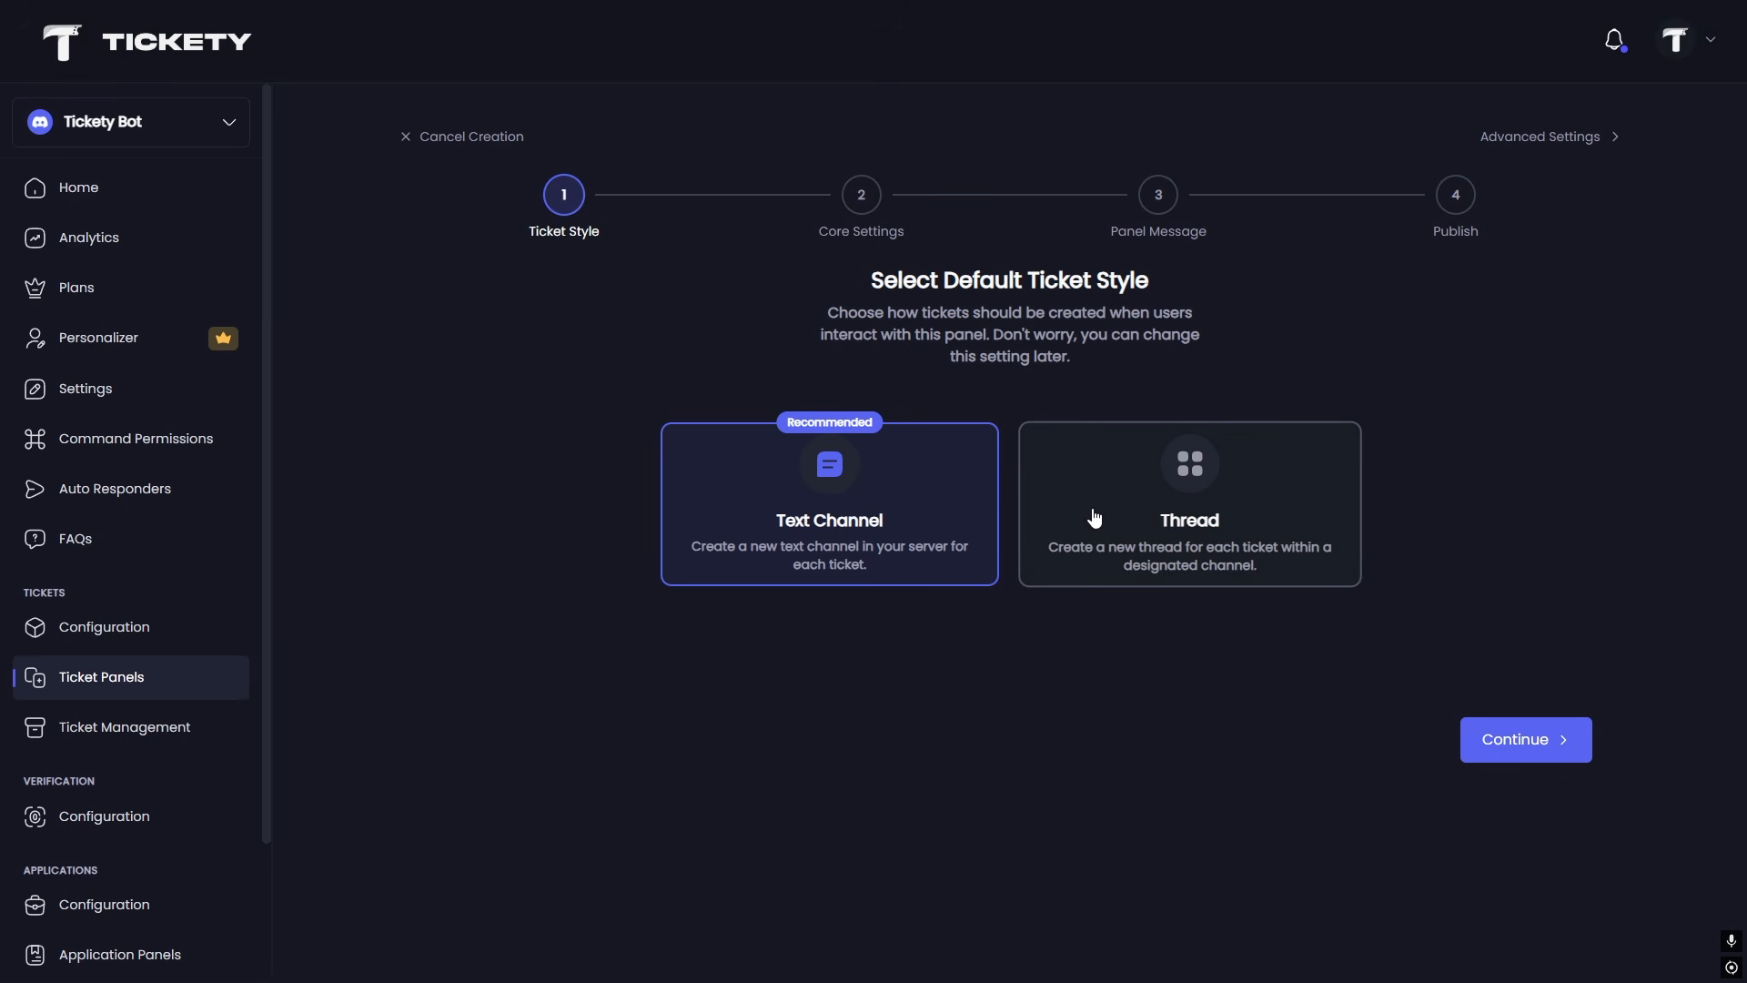
left_click(1470, 741)
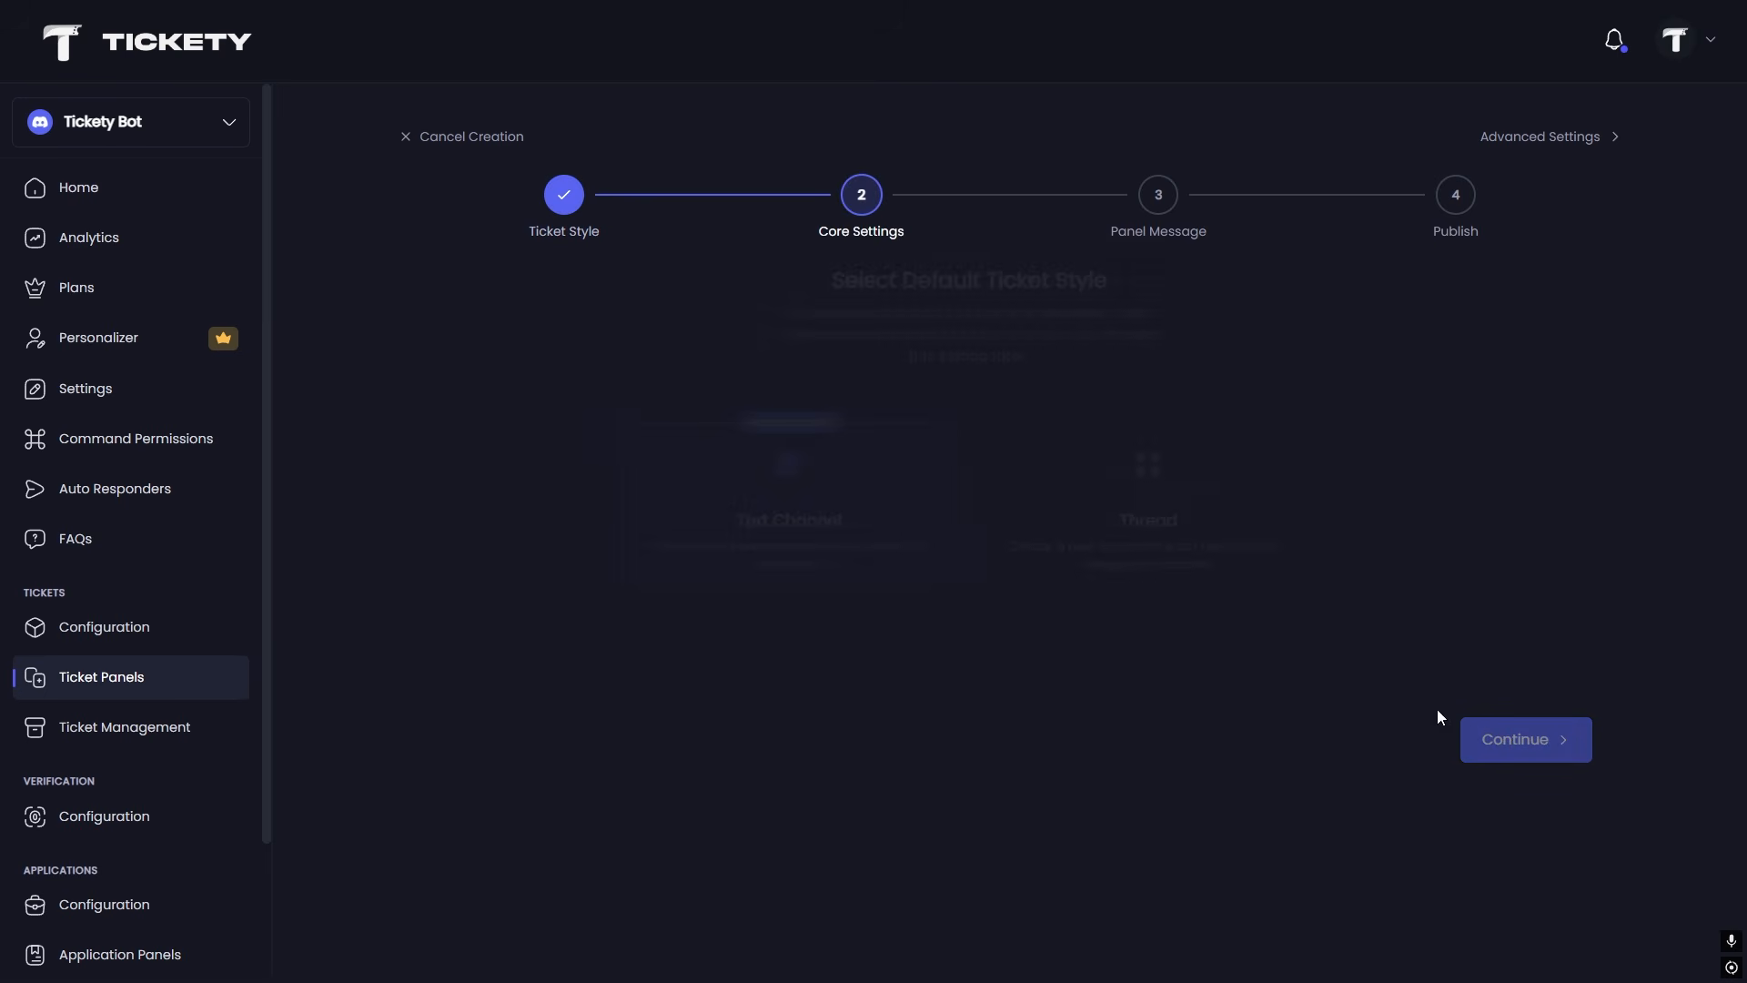
left_click(952, 423)
type("General support")
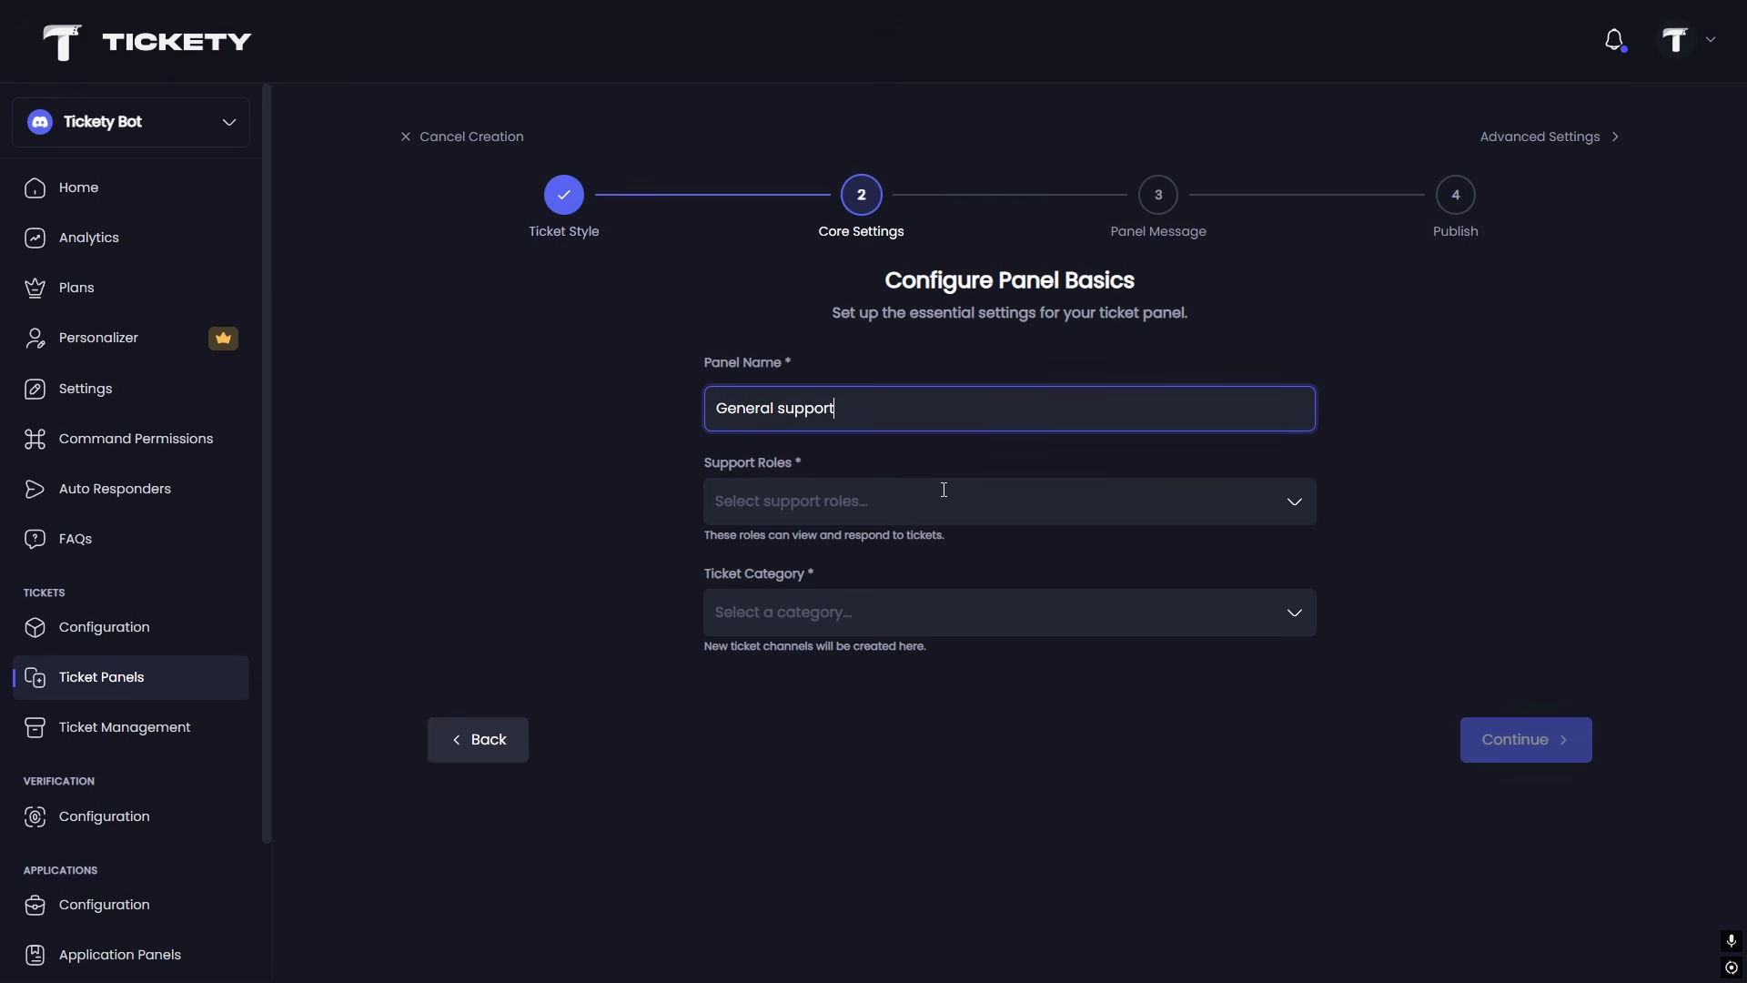
Assign the Ticket support role and the tickets category to the panel, and continue to the panel message.
left_click(944, 489)
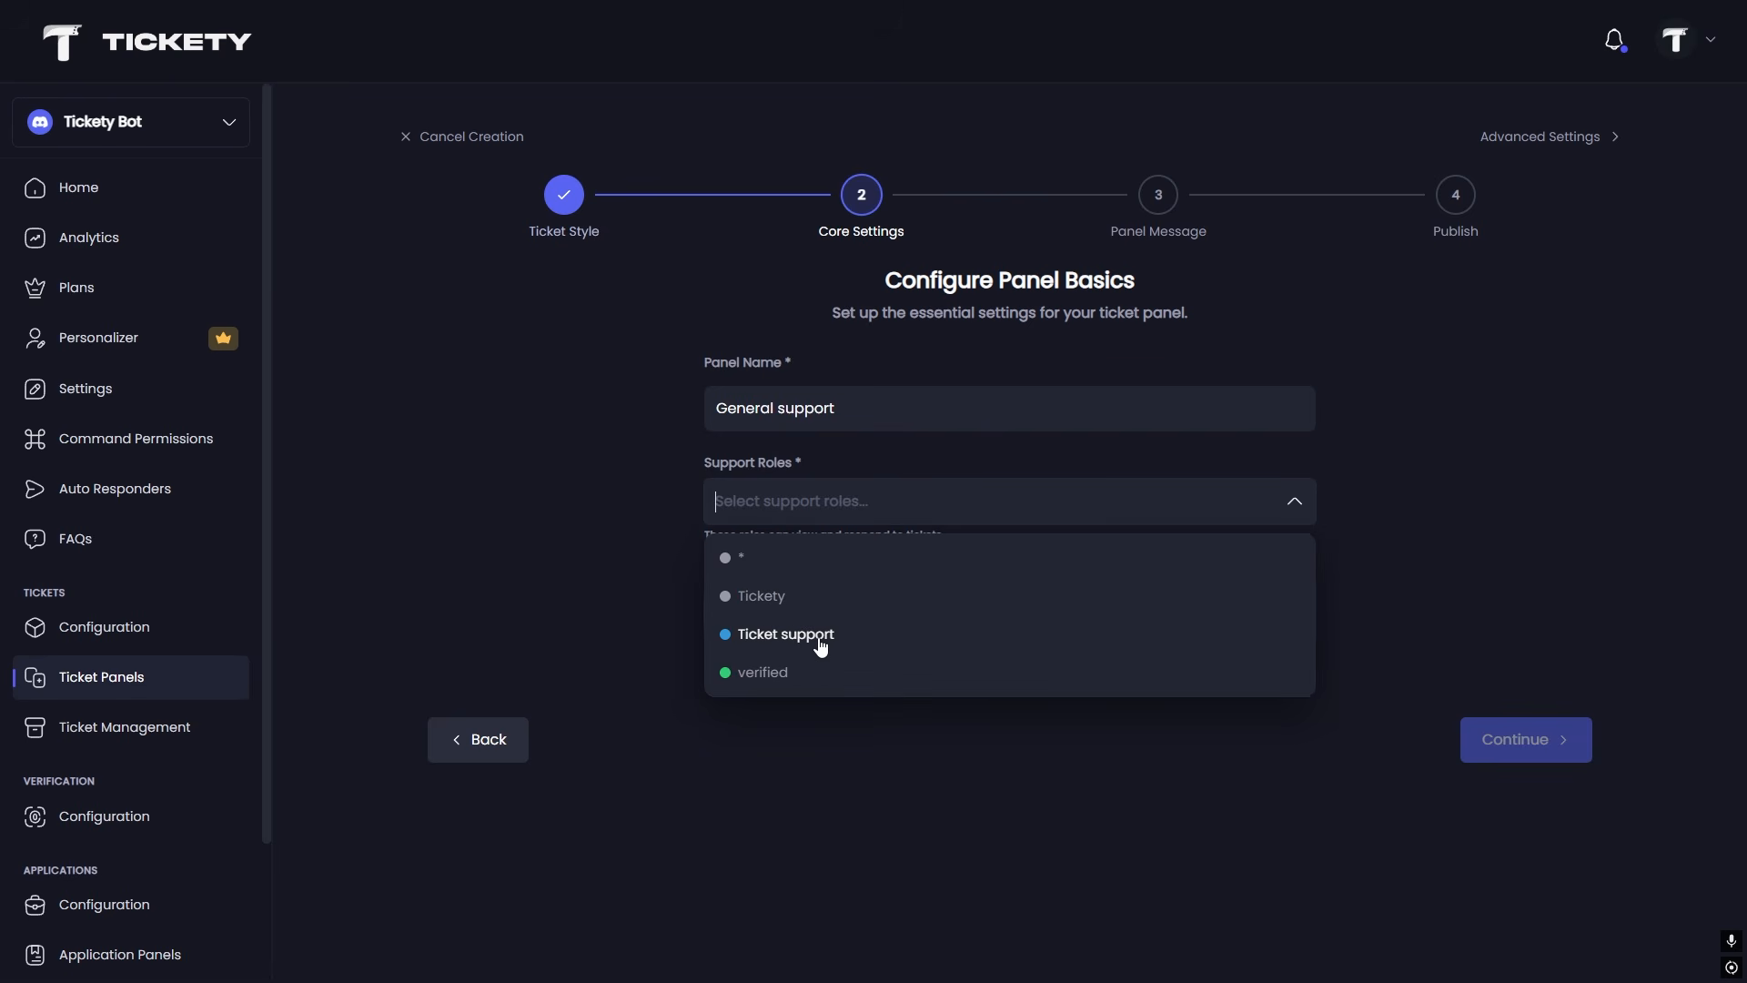
left_click(820, 637)
left_click(481, 535)
left_click(939, 611)
left_click(805, 740)
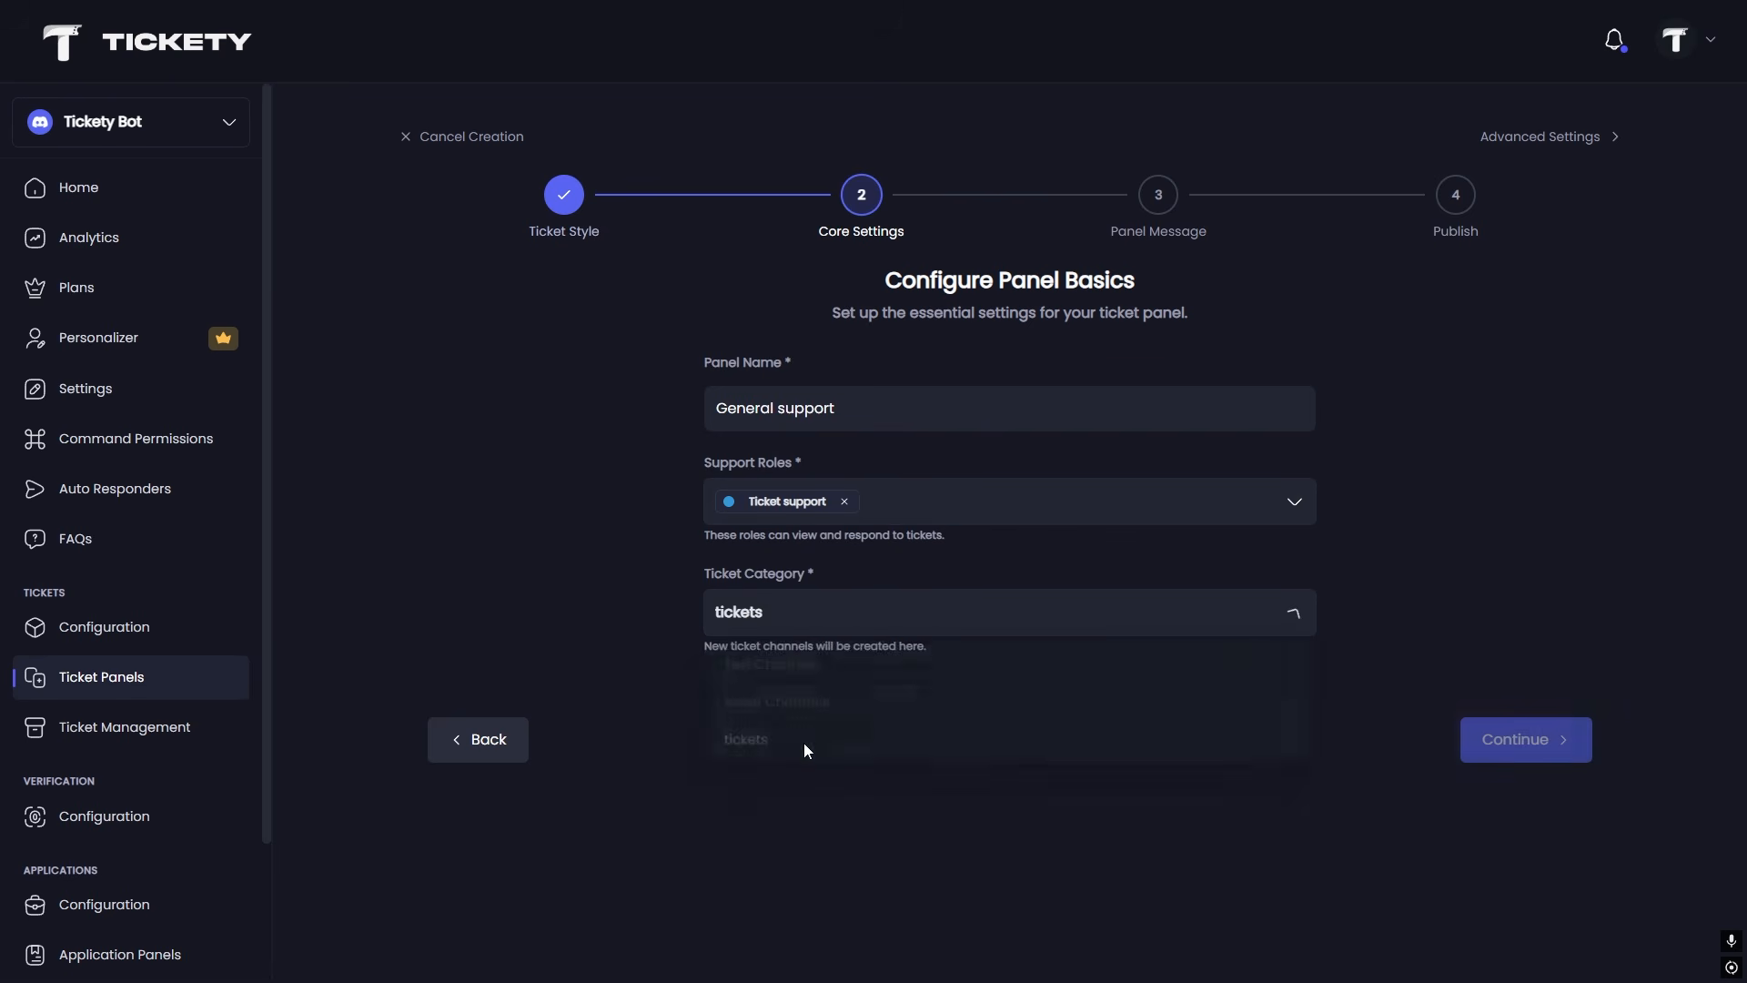
left_click(1518, 738)
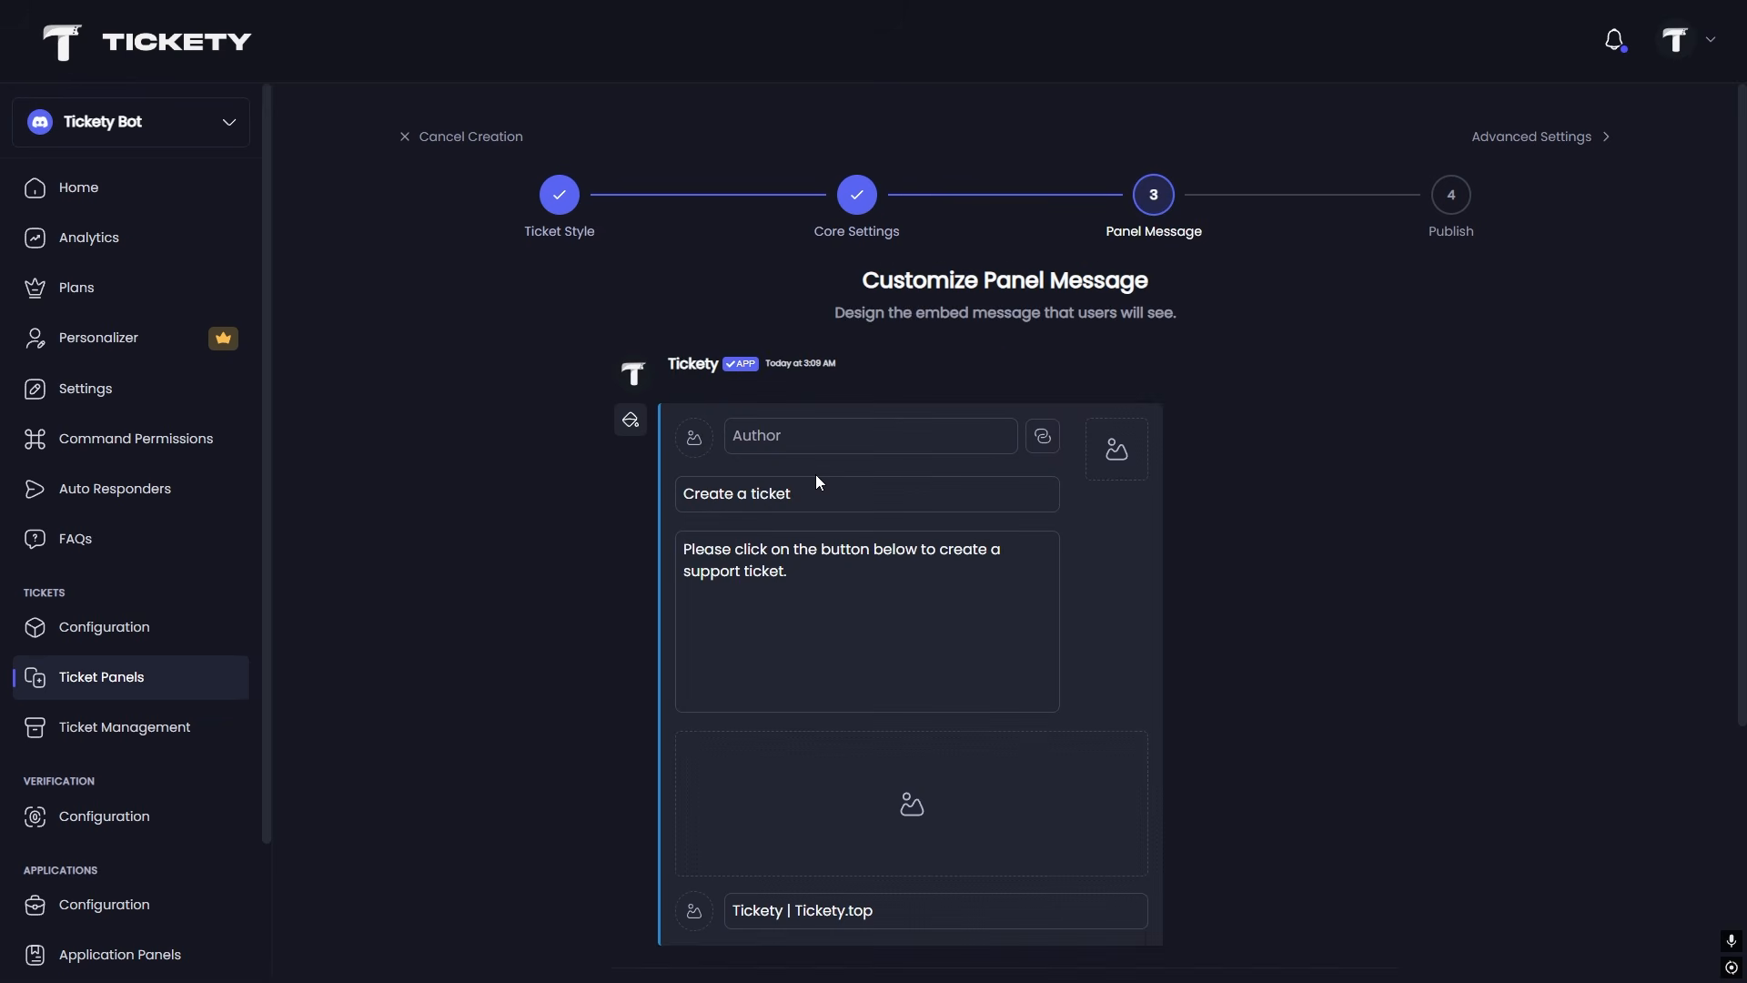
Give the panel's button the label "General support", the blue colour and the police officer emoji, and open the publishing channel choice.
scroll(813, 509, "down", 4)
triple_click(846, 714)
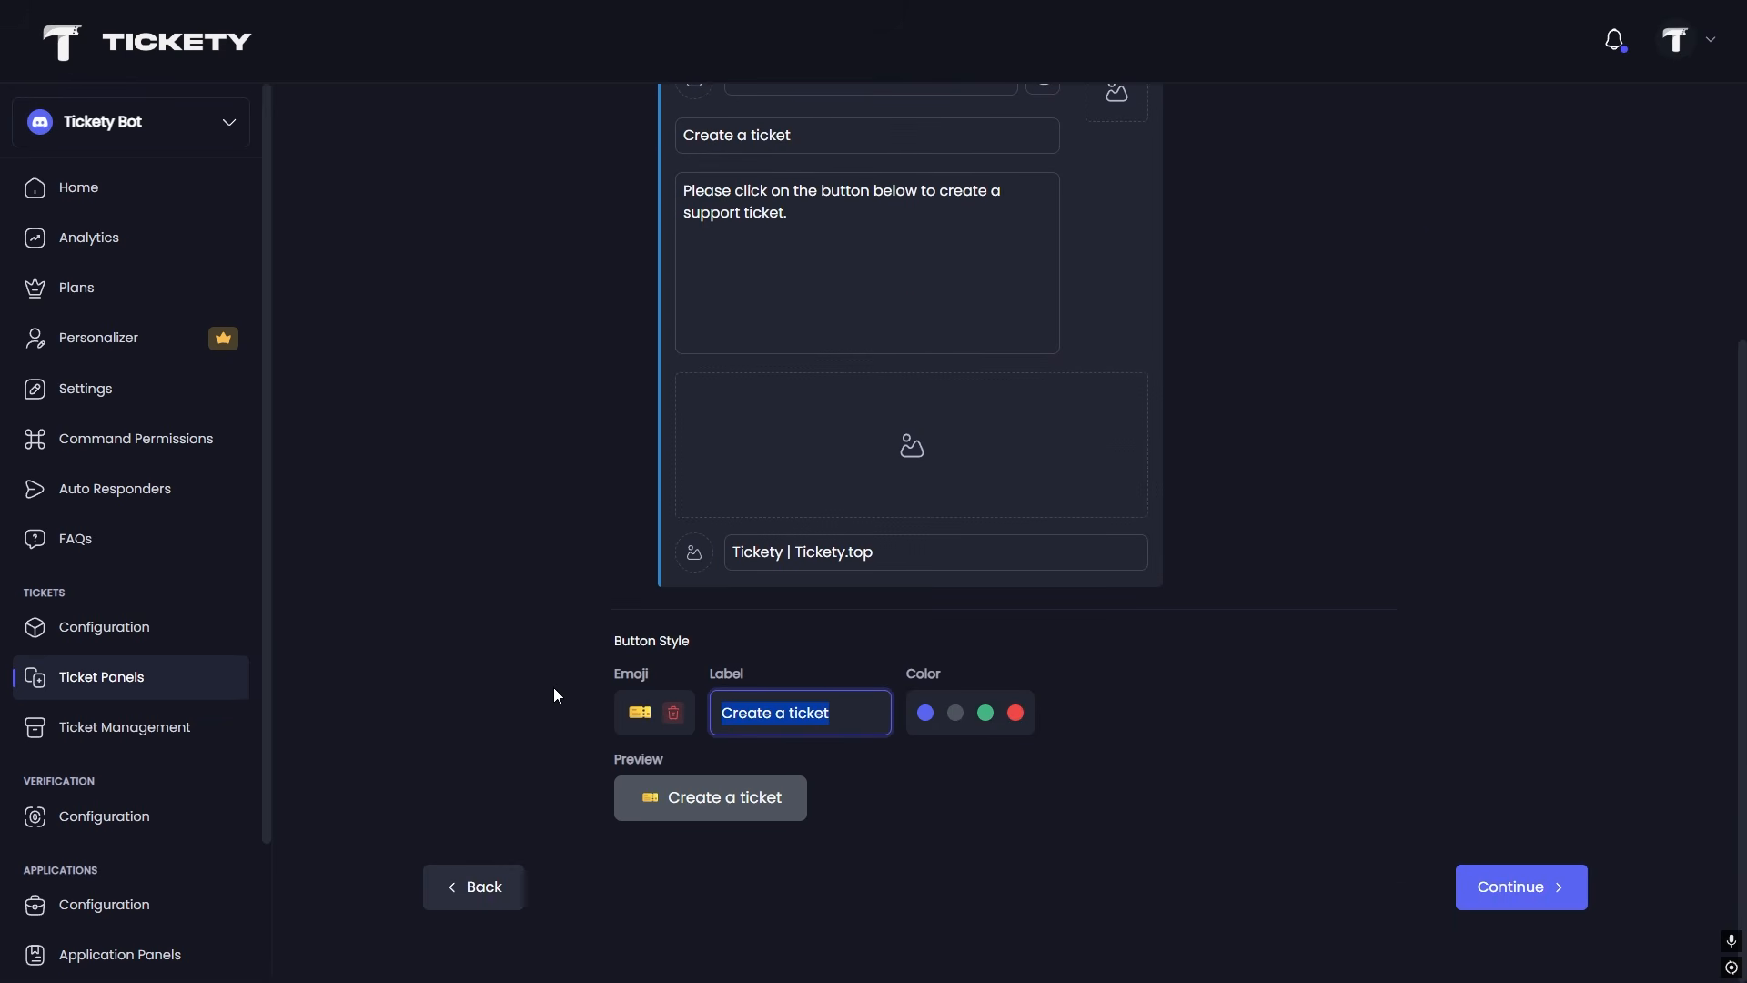
type("General support")
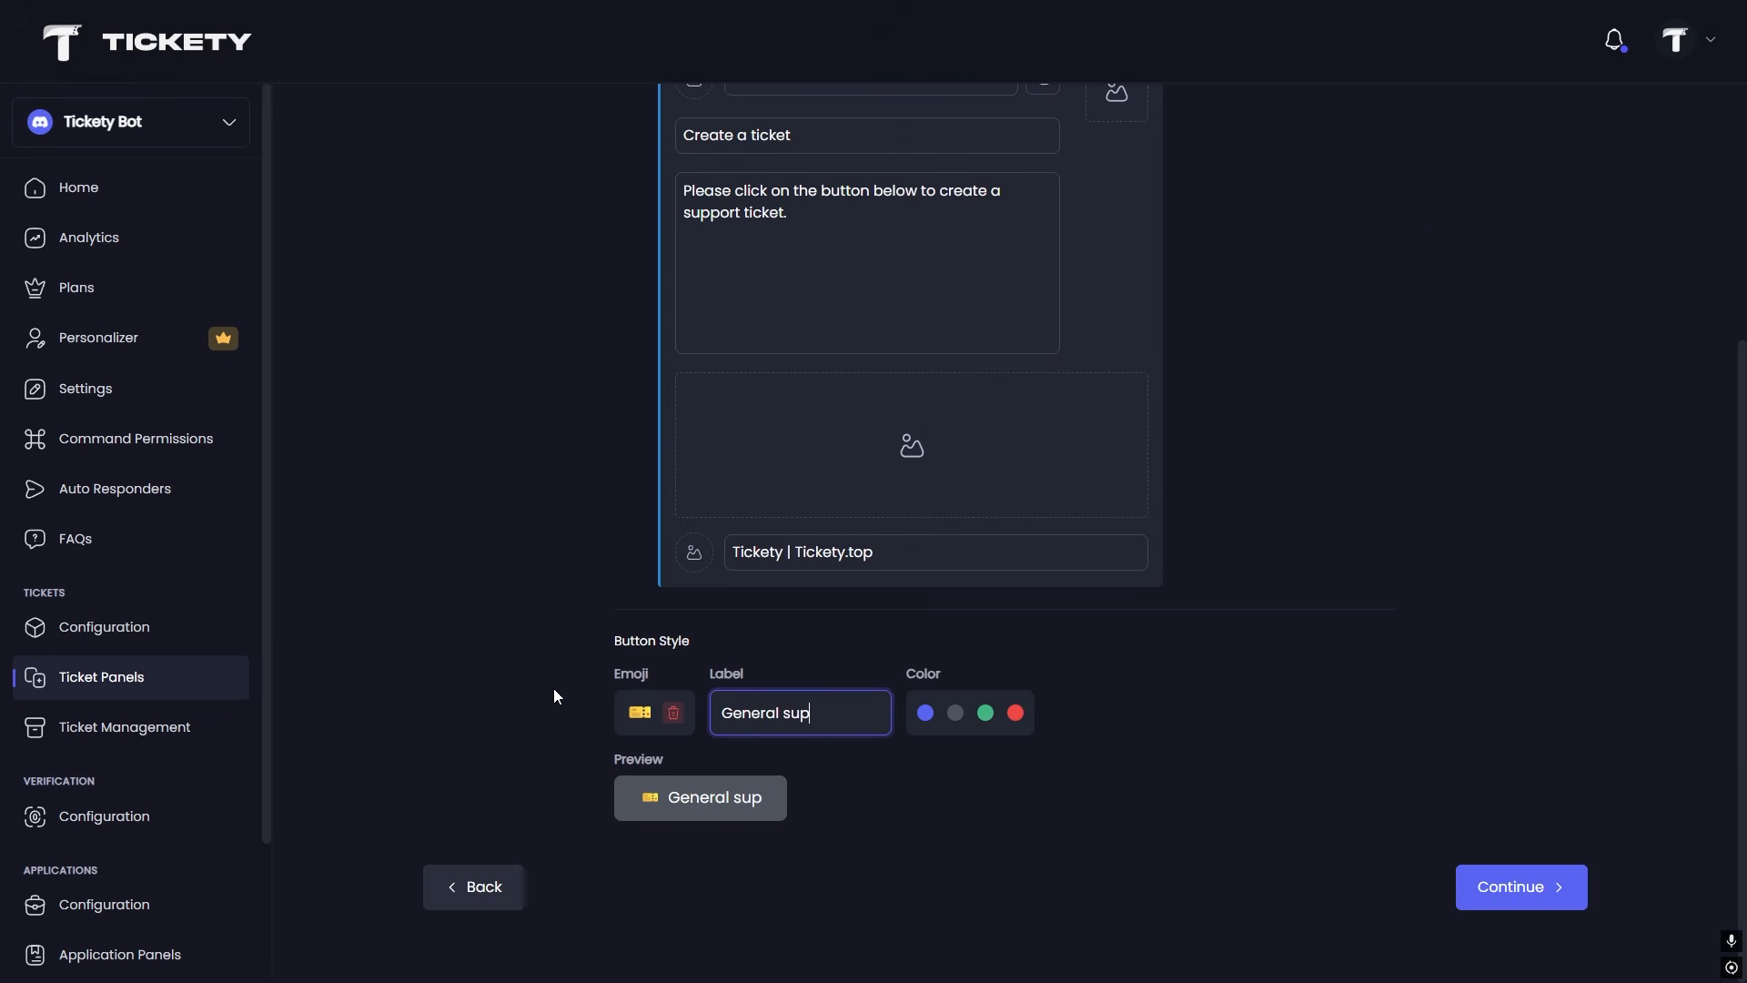
left_click(694, 719)
left_click(642, 713)
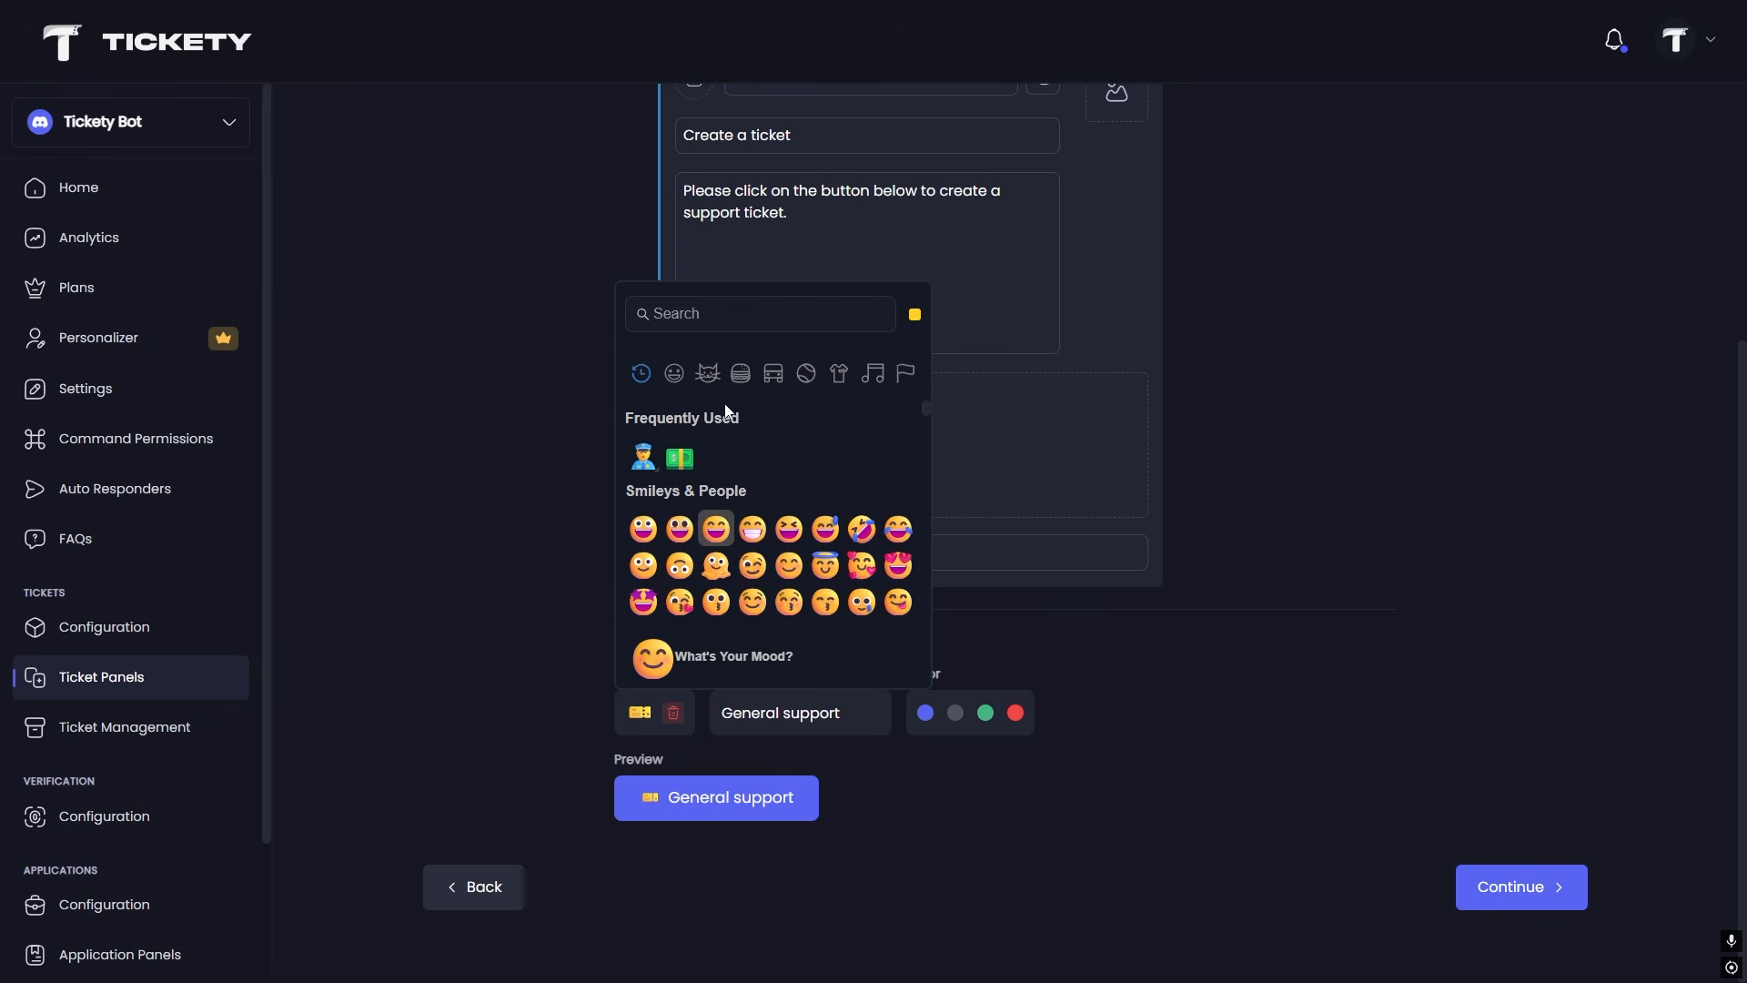
left_click(652, 457)
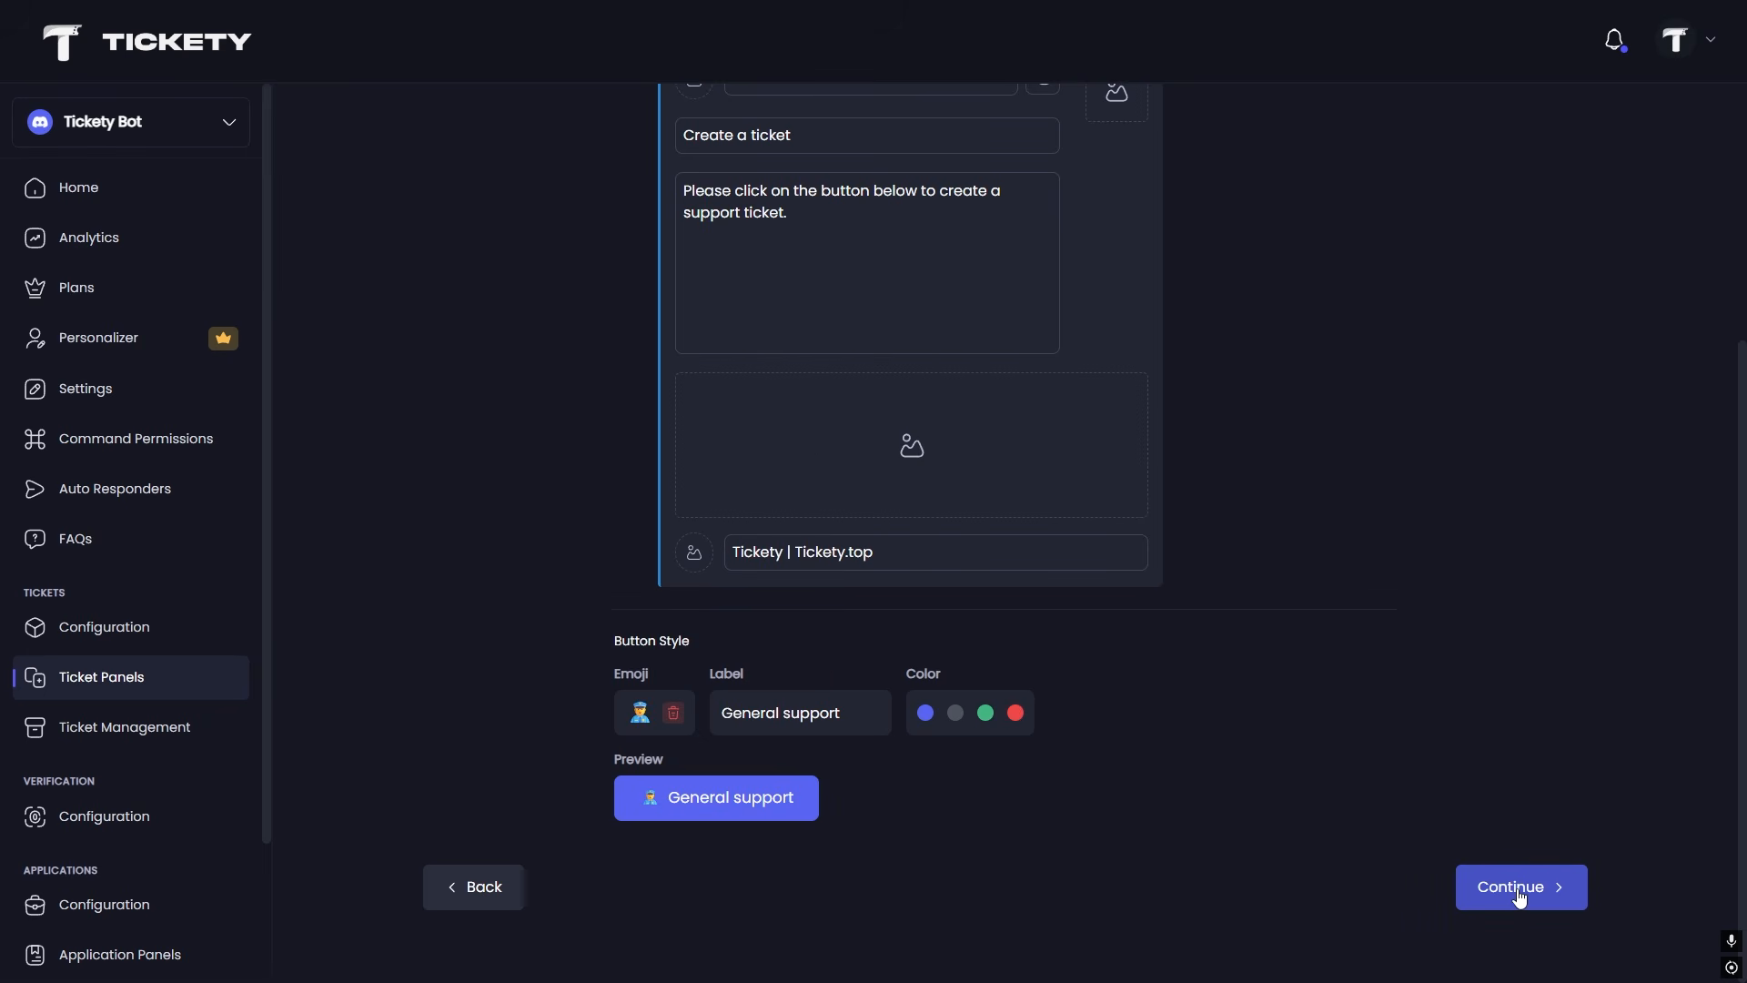
left_click(1467, 895)
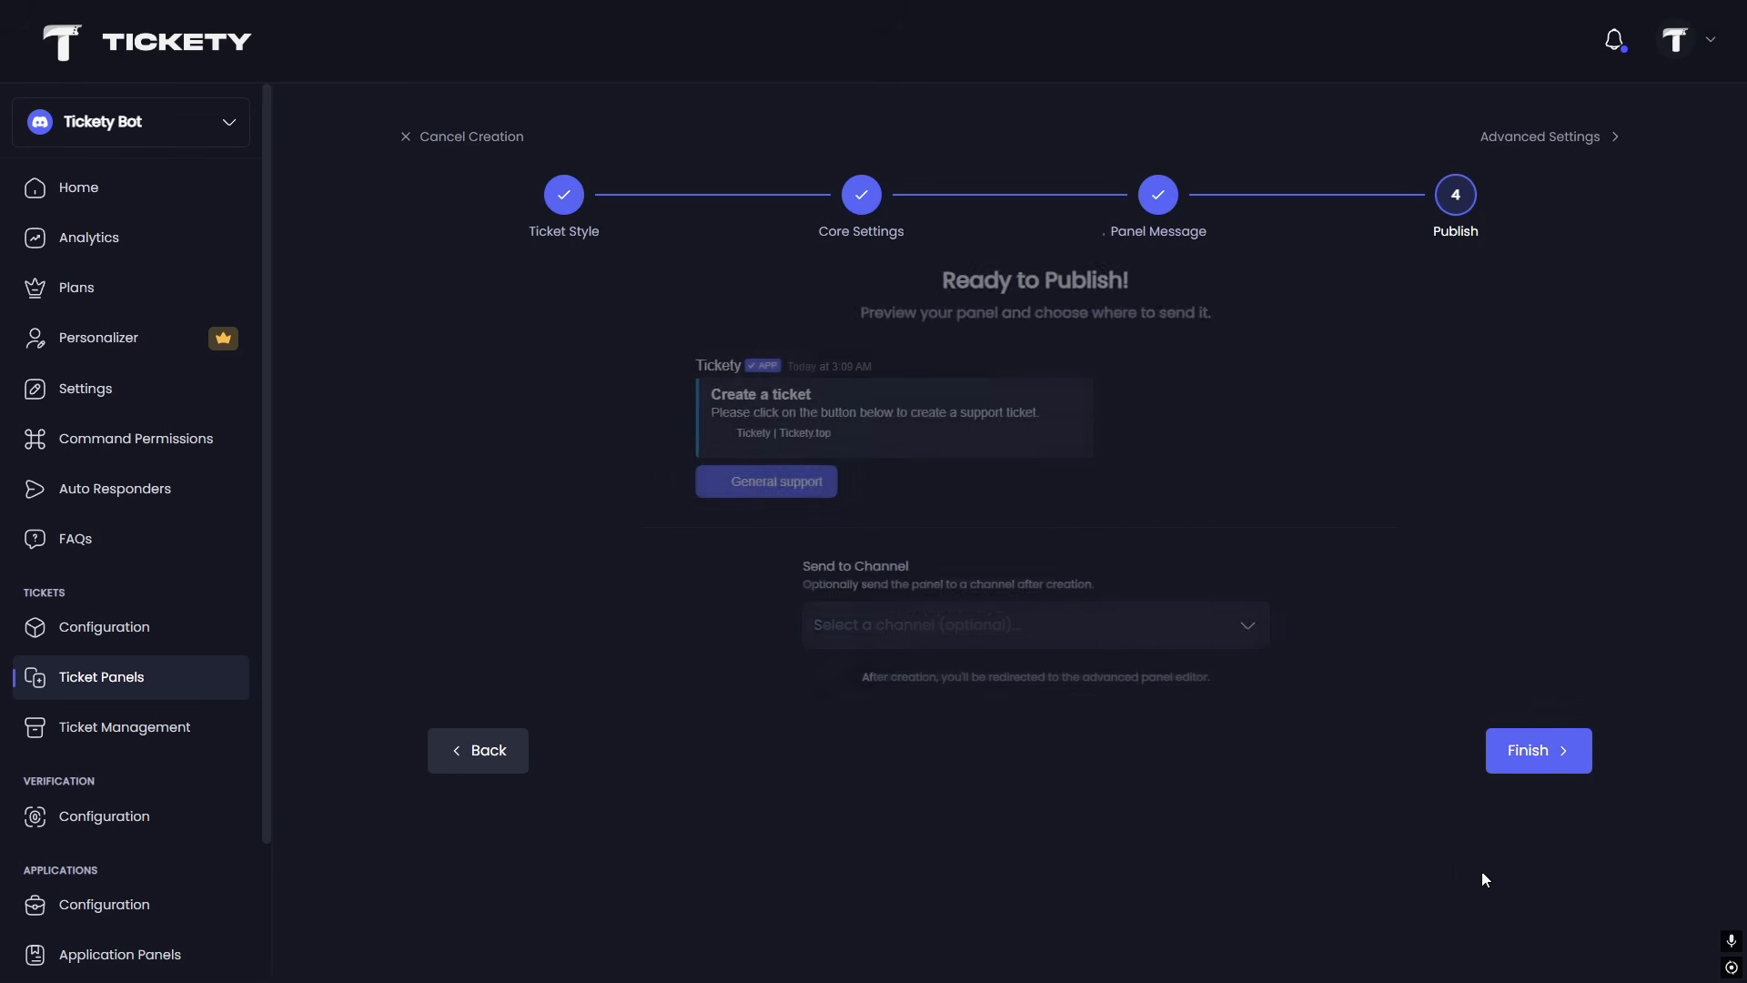
left_click(856, 616)
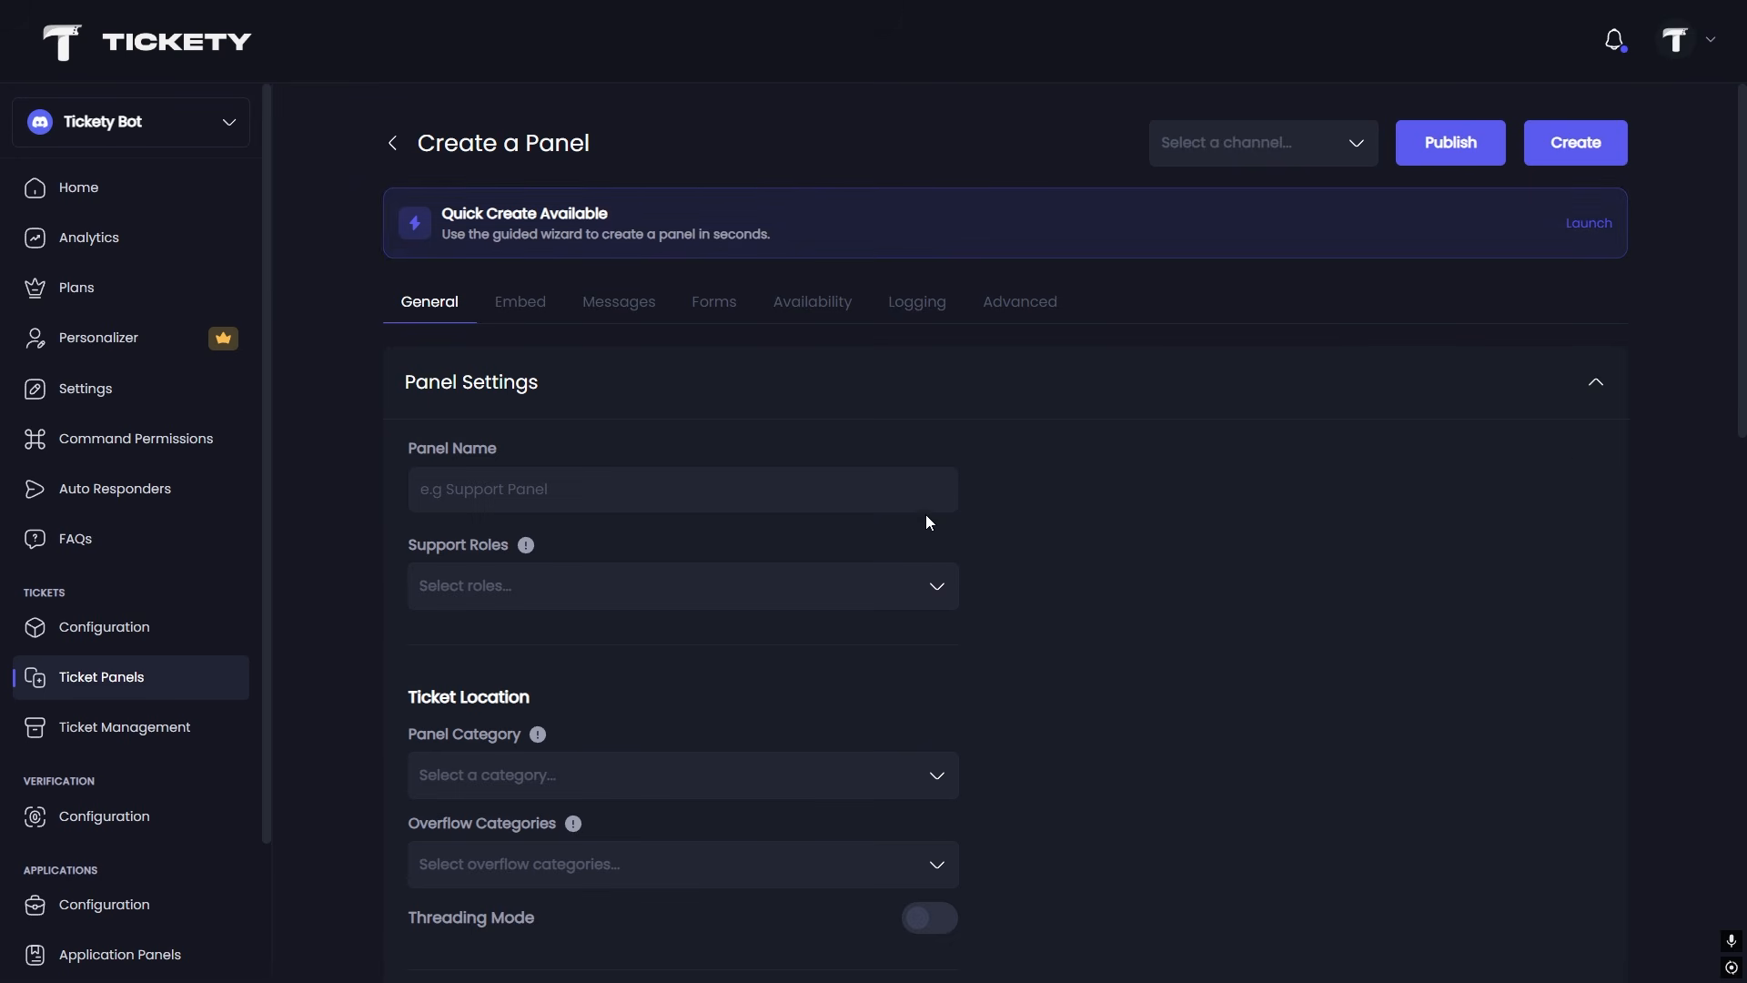
Name the new panel in the advanced editor "Sales support" and give it the Ticket support role.
left_click(874, 497)
type("Sales sup")
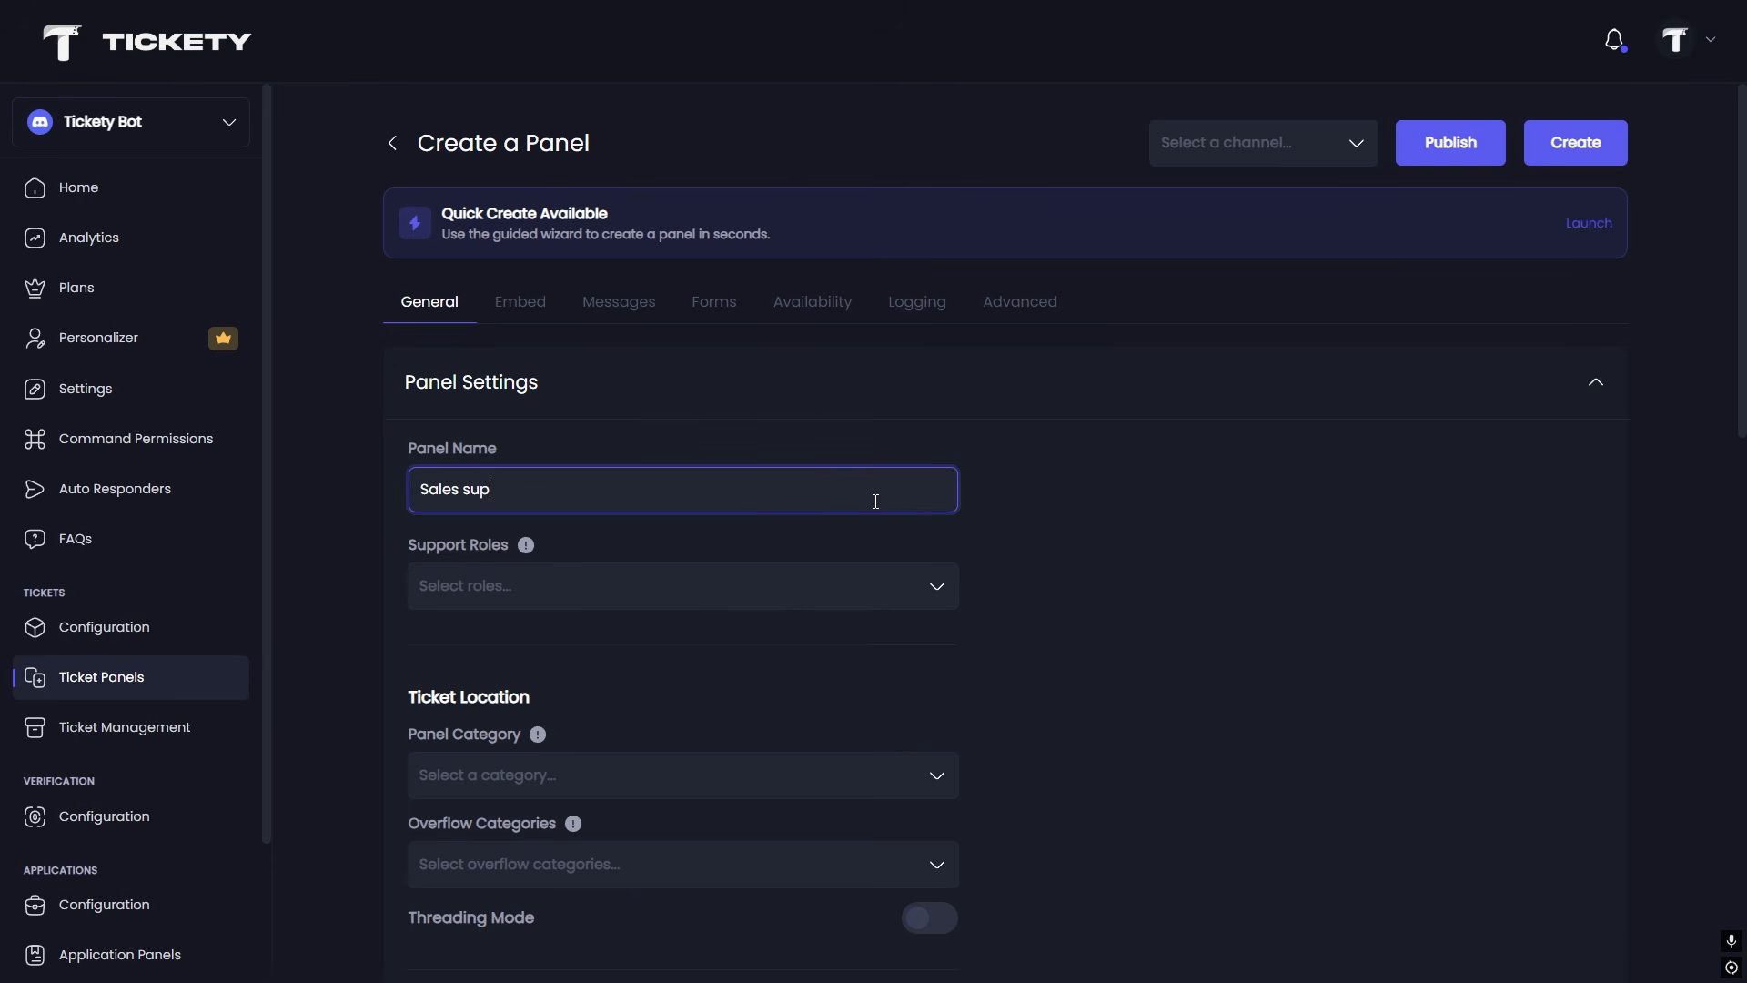
type("port")
left_click(831, 589)
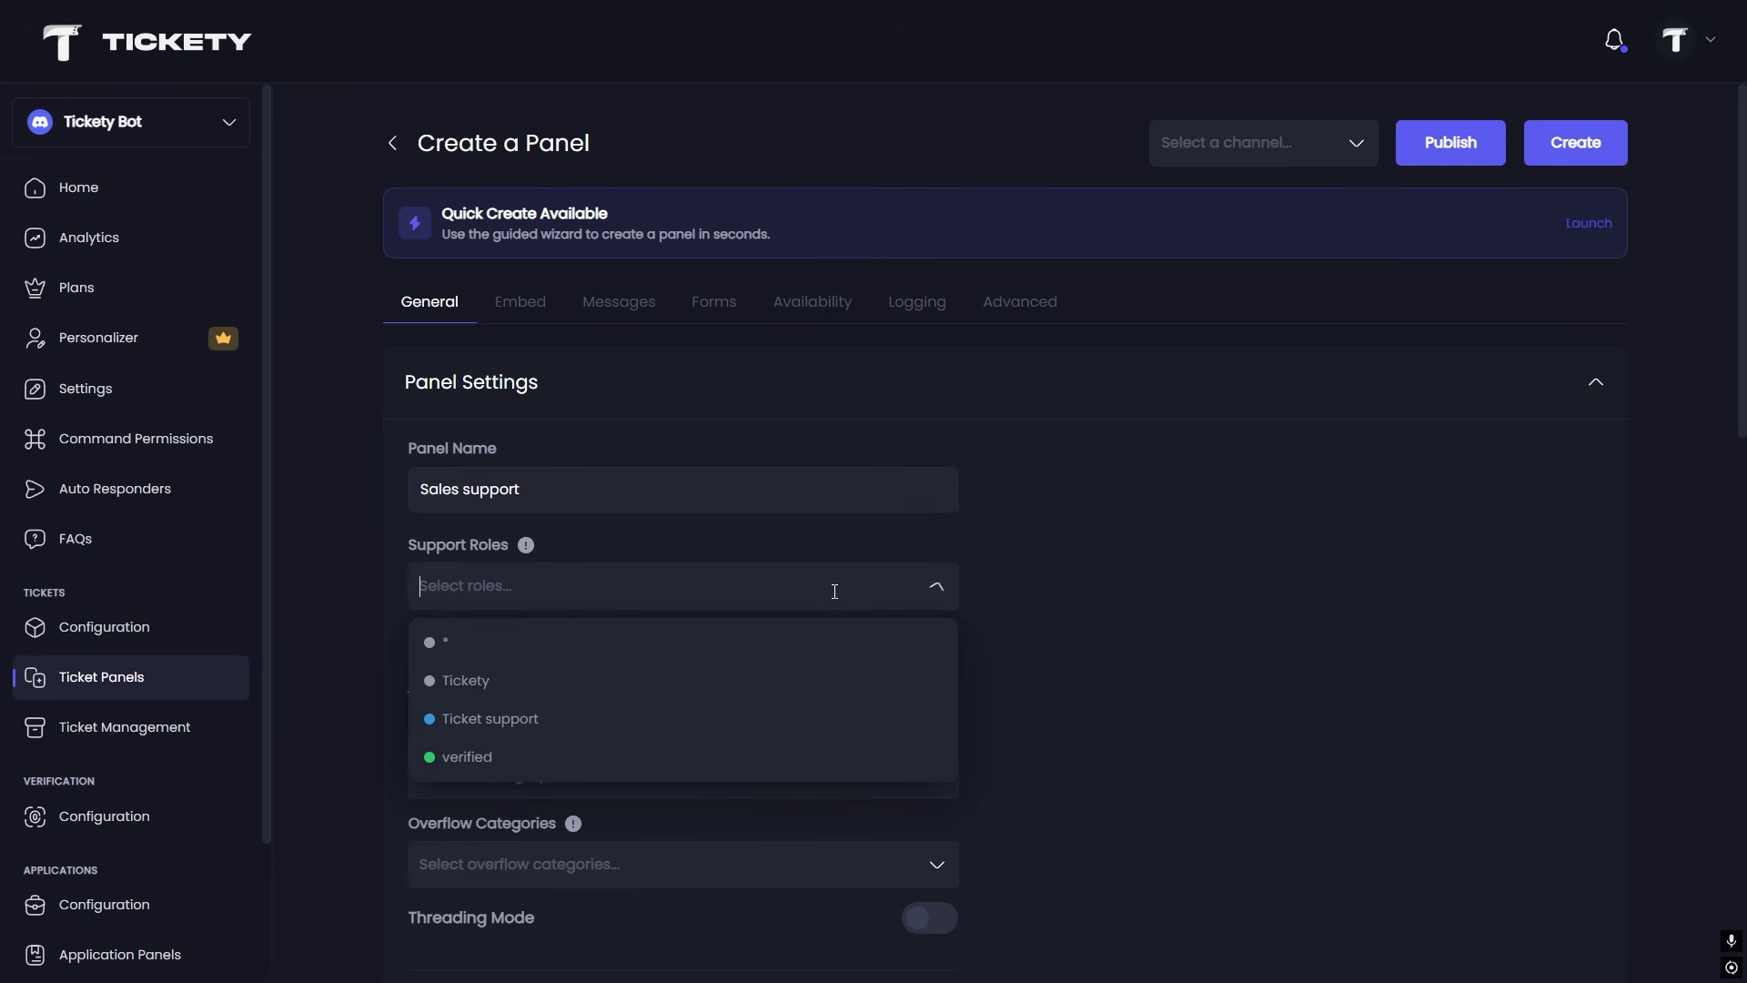
left_click(728, 725)
left_click(1297, 634)
Set the panel category to tickets, leave the overflow categories empty and turn on Threading Mode.
scroll(1297, 635, "down", 2)
left_click(585, 602)
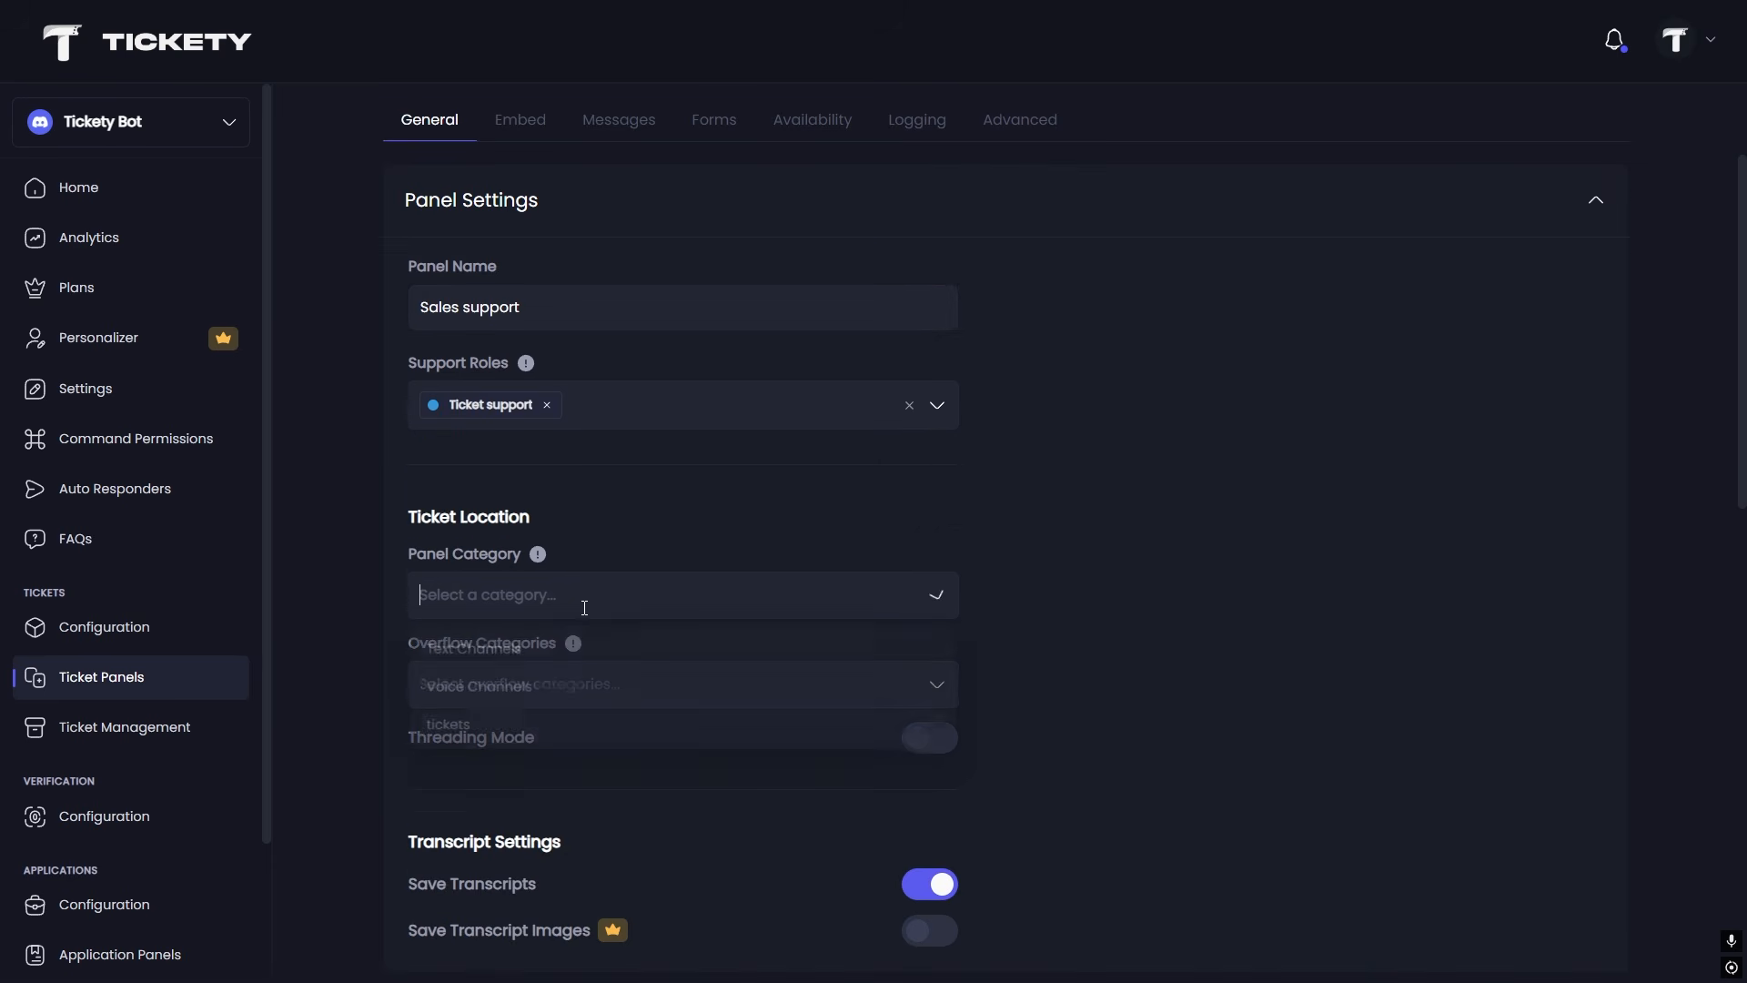
left_click(525, 727)
left_click(531, 696)
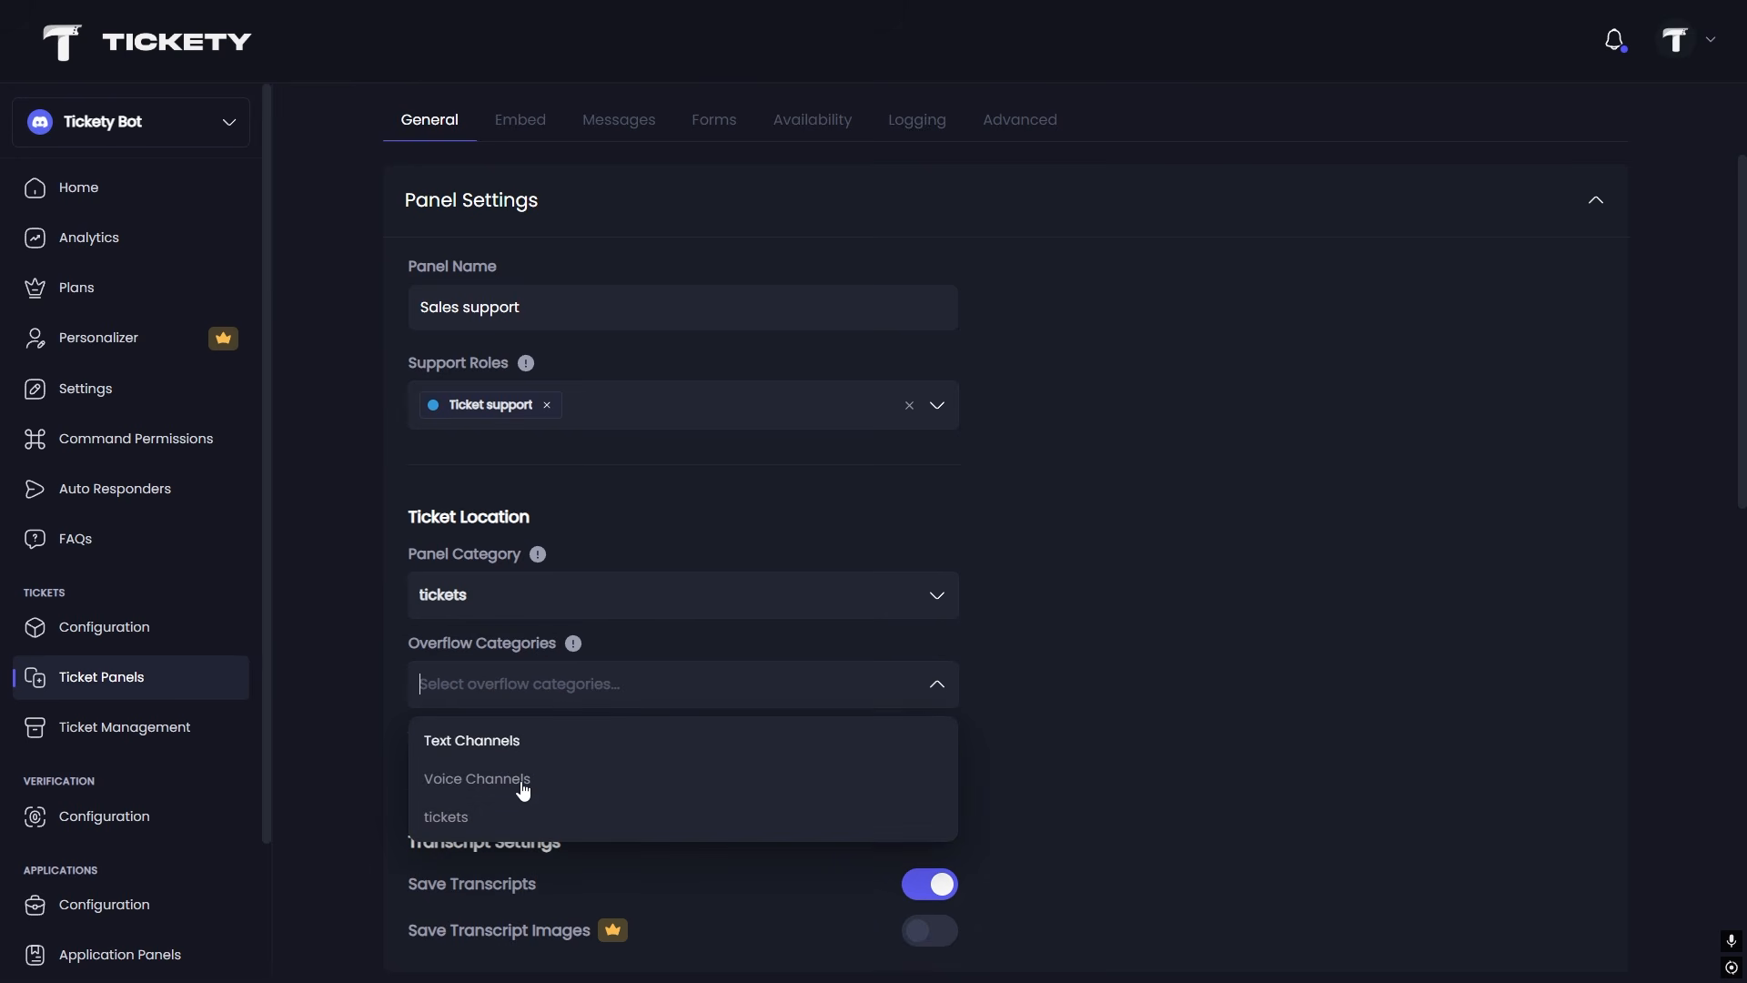
left_click(1214, 737)
scroll(979, 464, "down", 3)
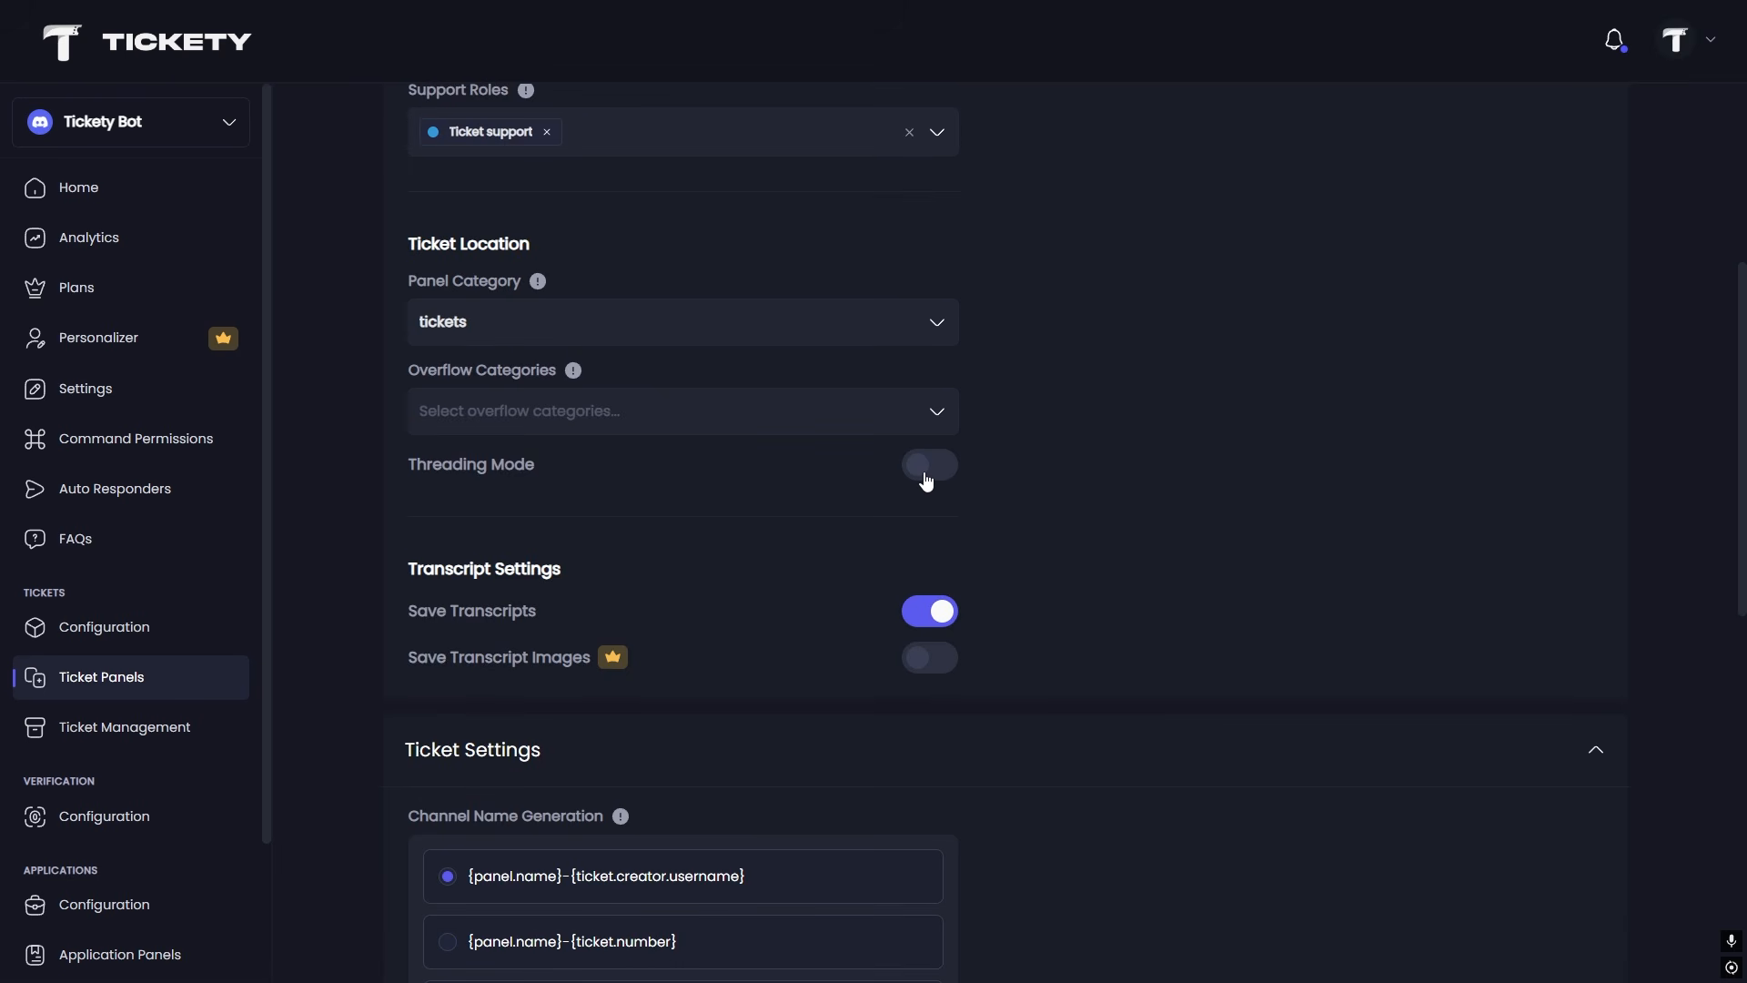
left_click(927, 466)
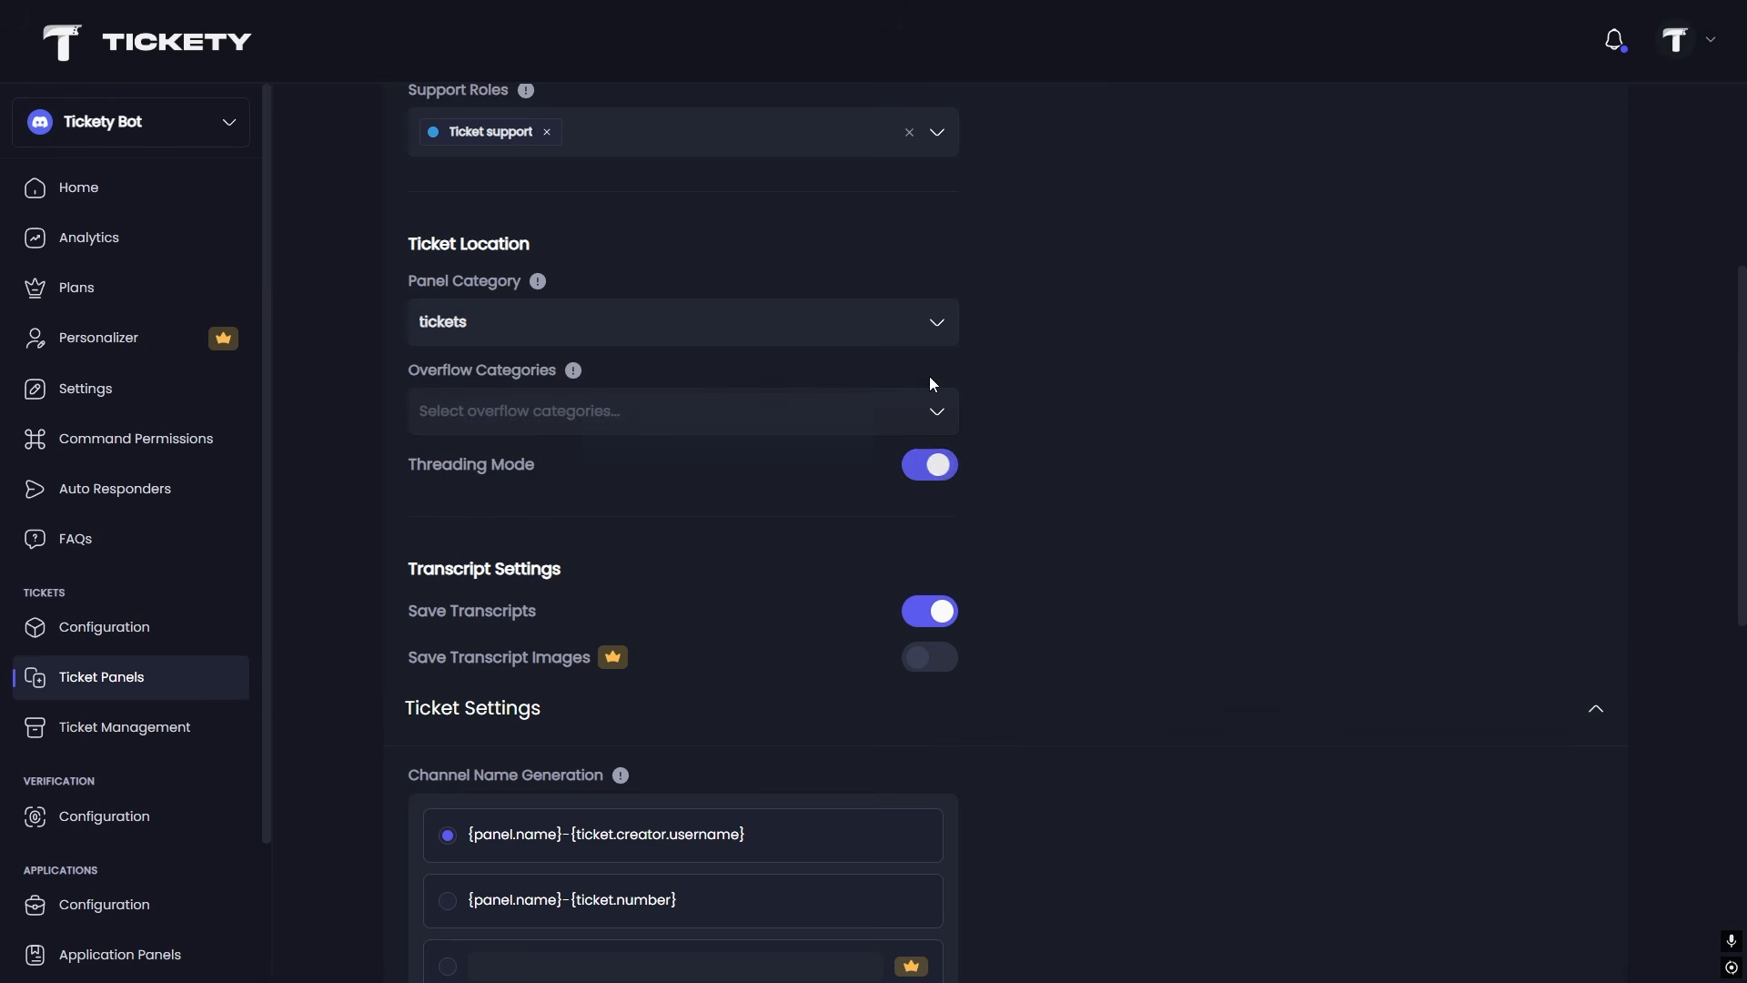
Require the verified role for creating tickets and leave the blocked roles empty.
scroll(932, 513, "down", 2)
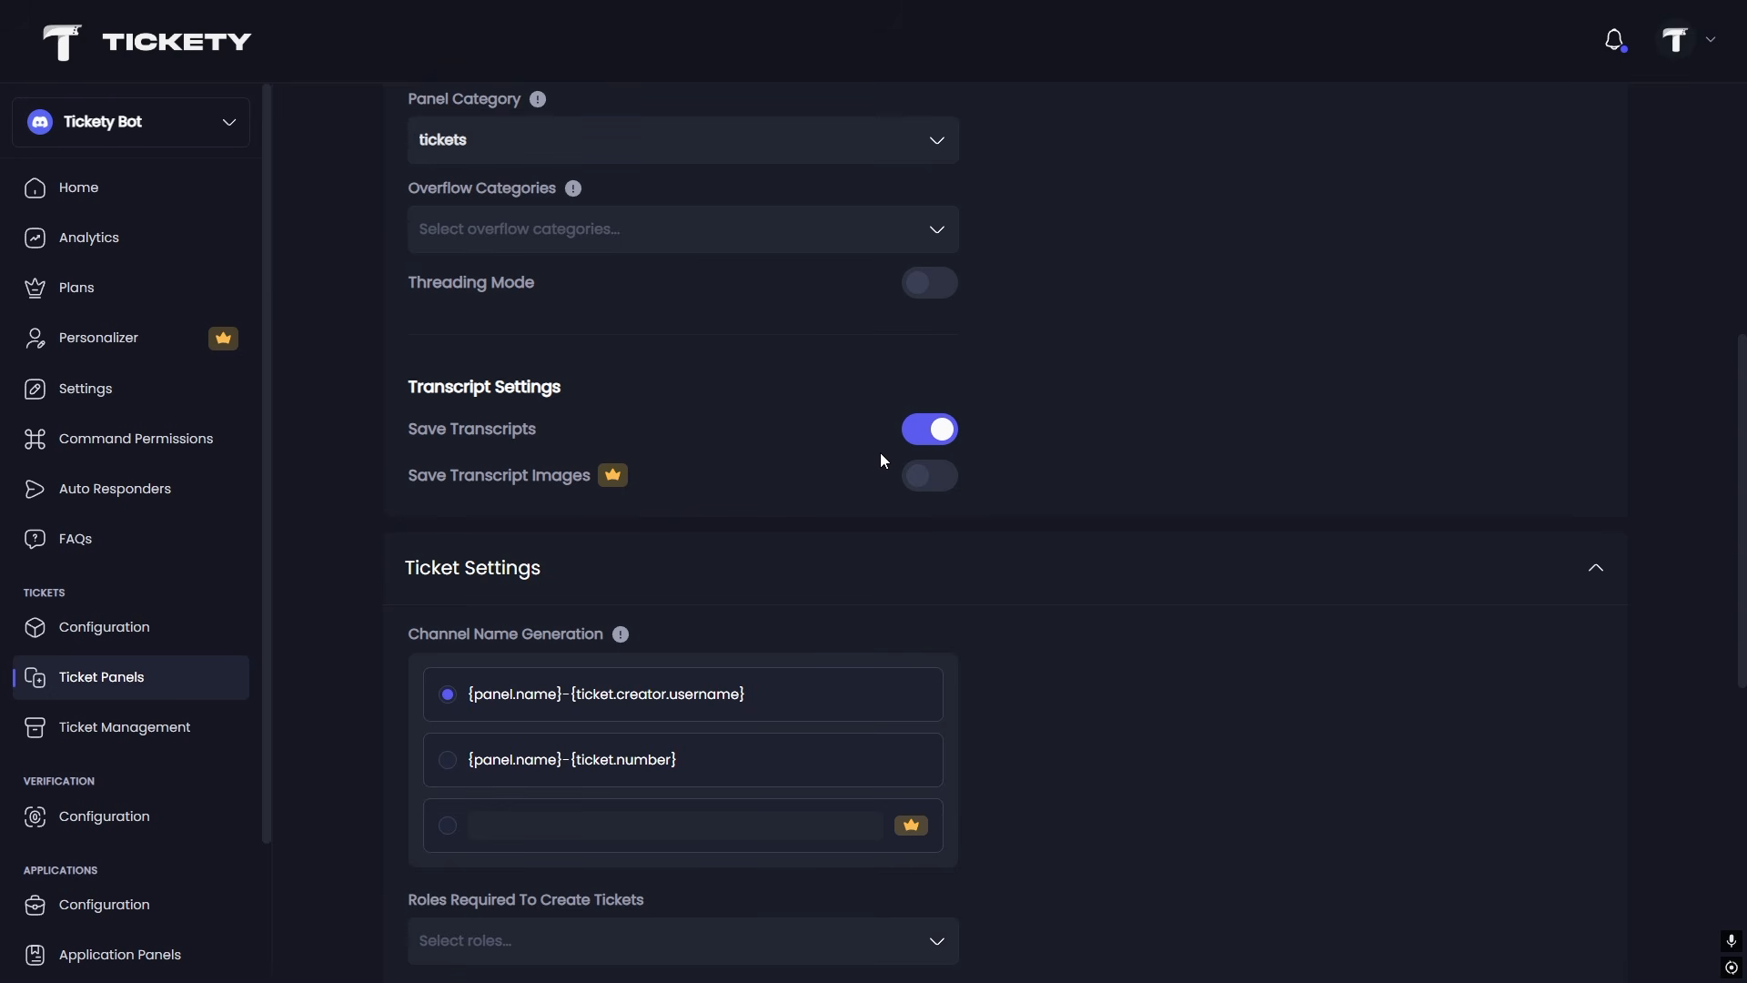
scroll(761, 468, "down", 4)
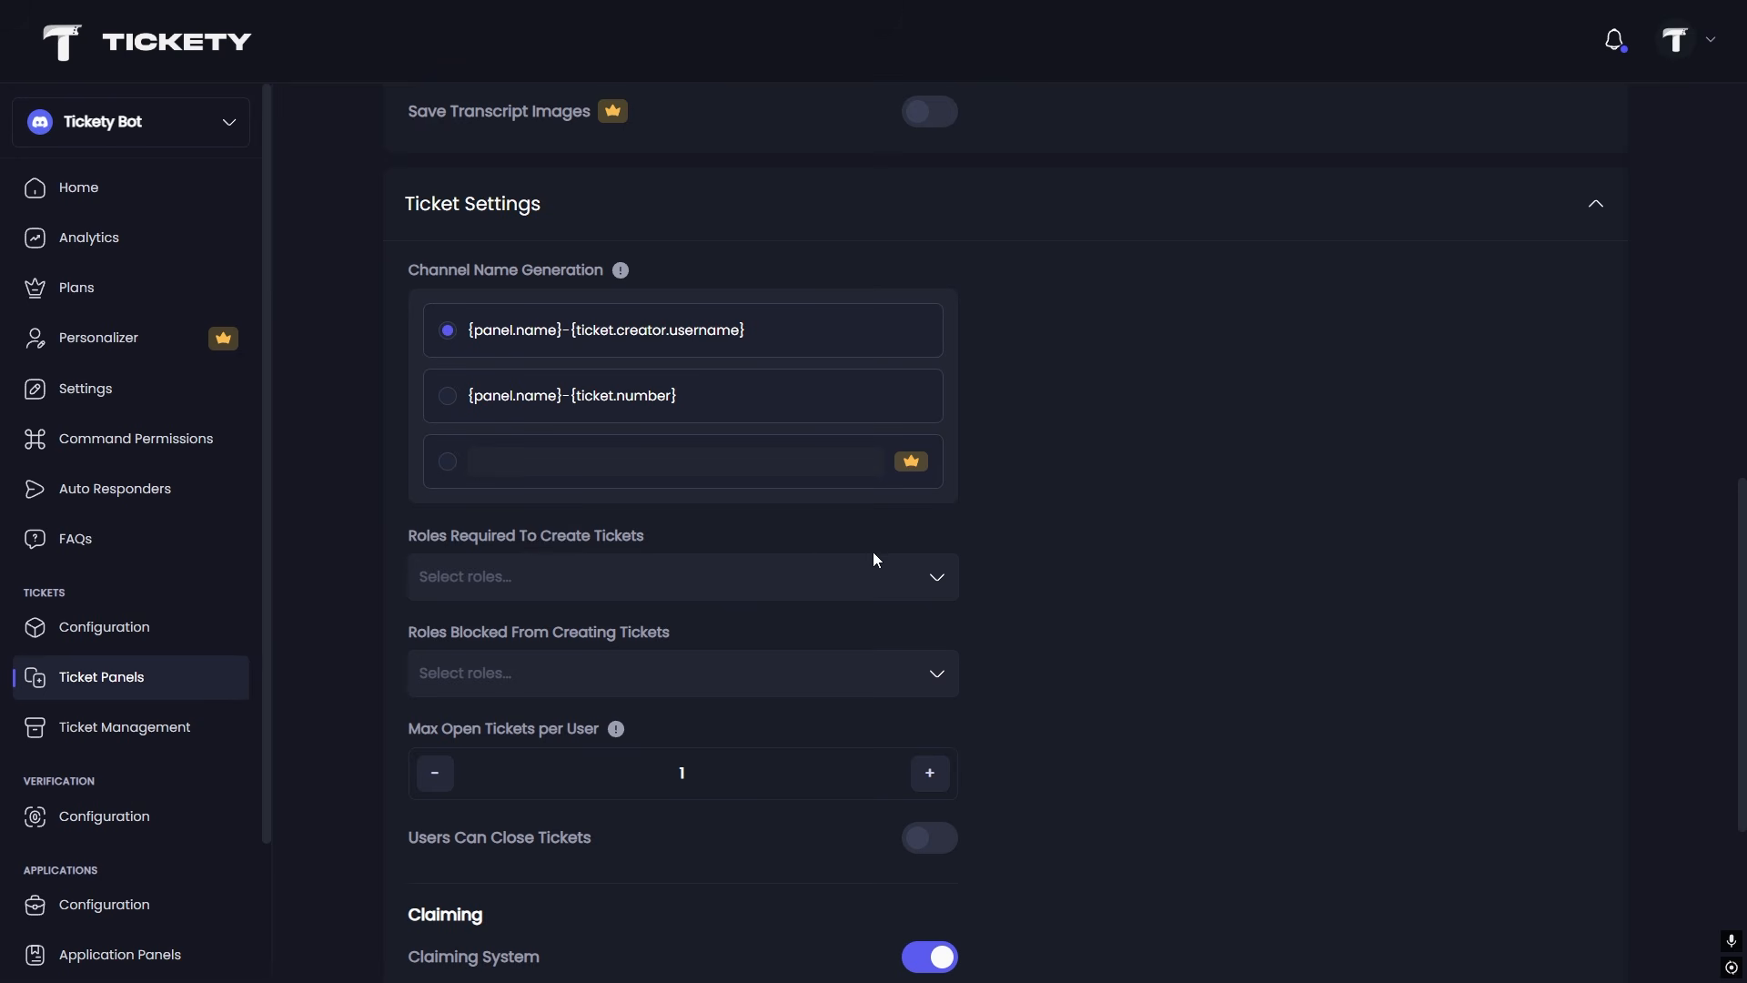
scroll(877, 559, "down", 1)
left_click(937, 491)
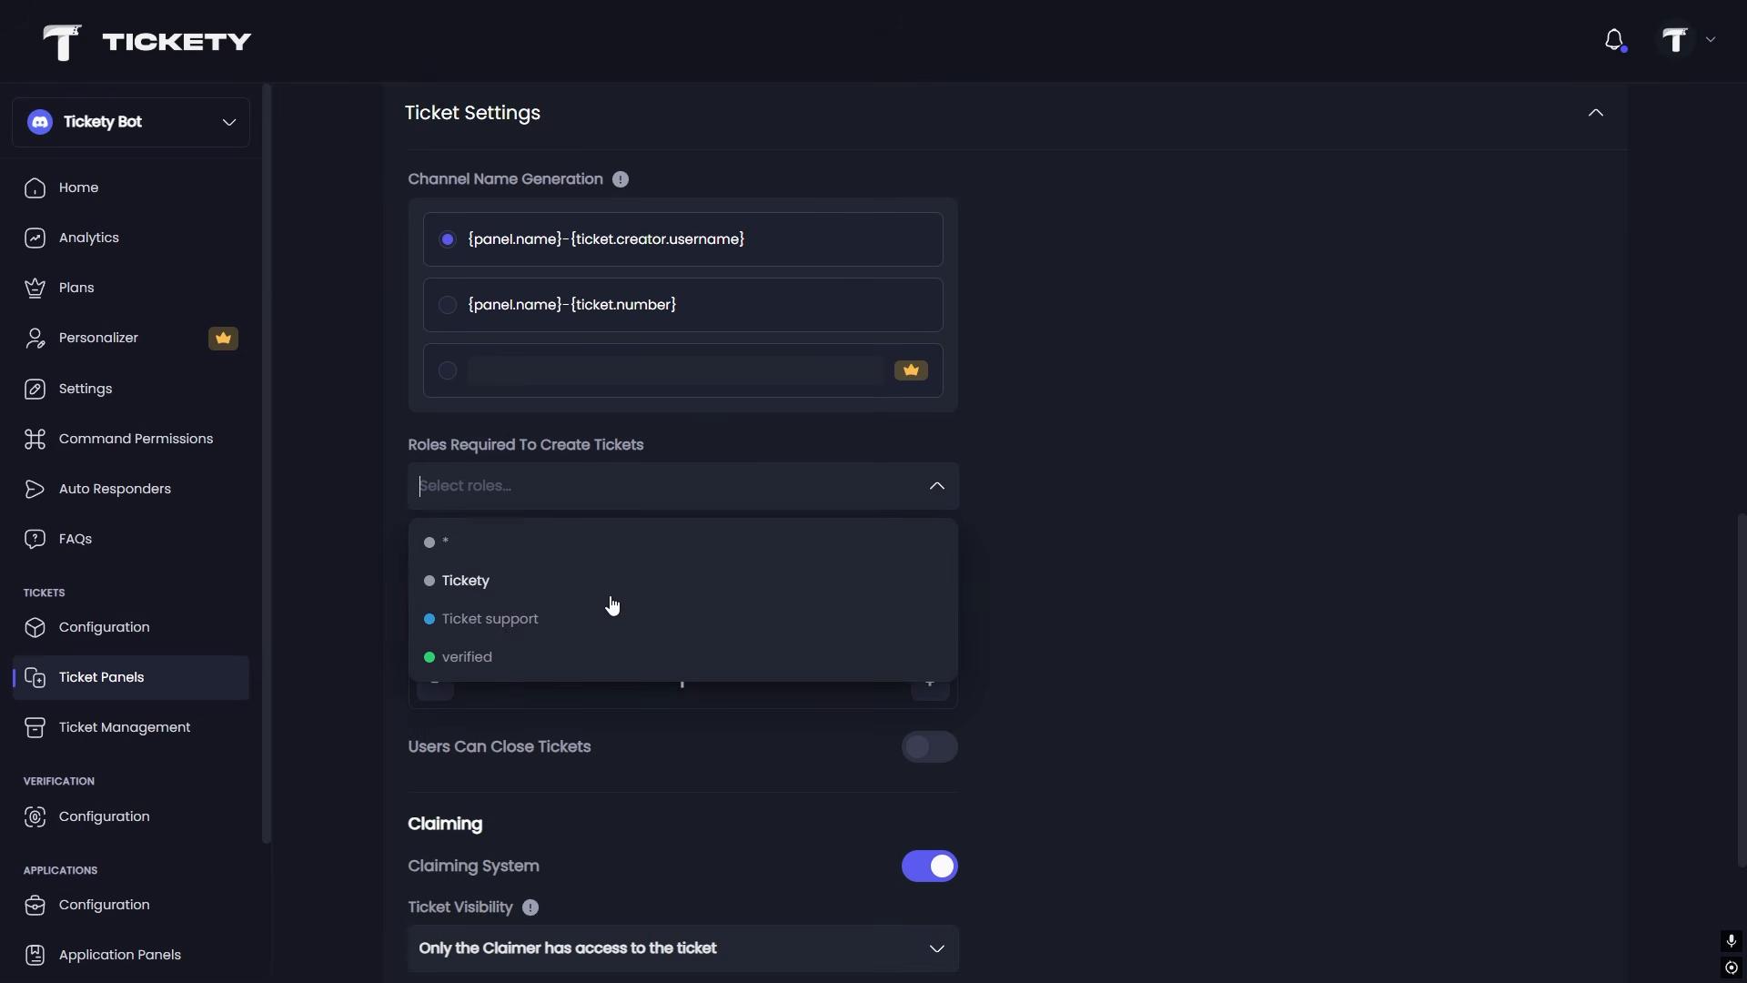
left_click(474, 657)
left_click(1108, 537)
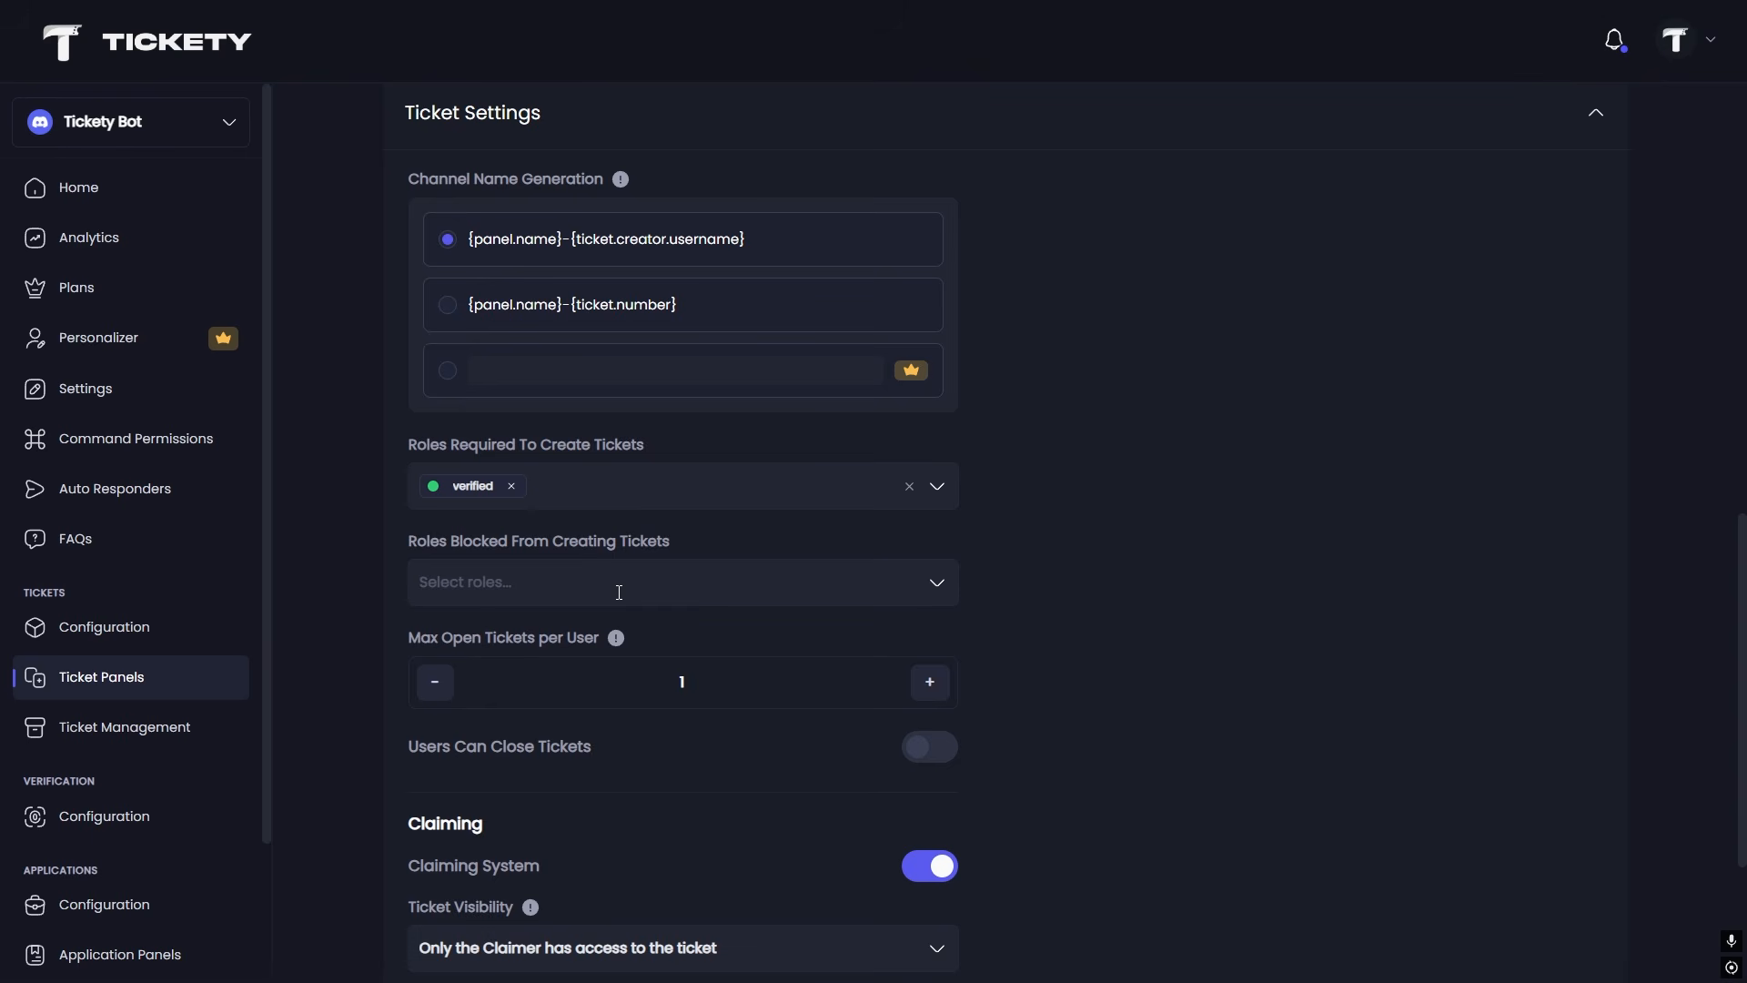
left_click(619, 593)
left_click(1221, 587)
Try raising the maximum open tickets per user, and switch Users Can Close Tickets on and back off.
scroll(1135, 585, "down", 1)
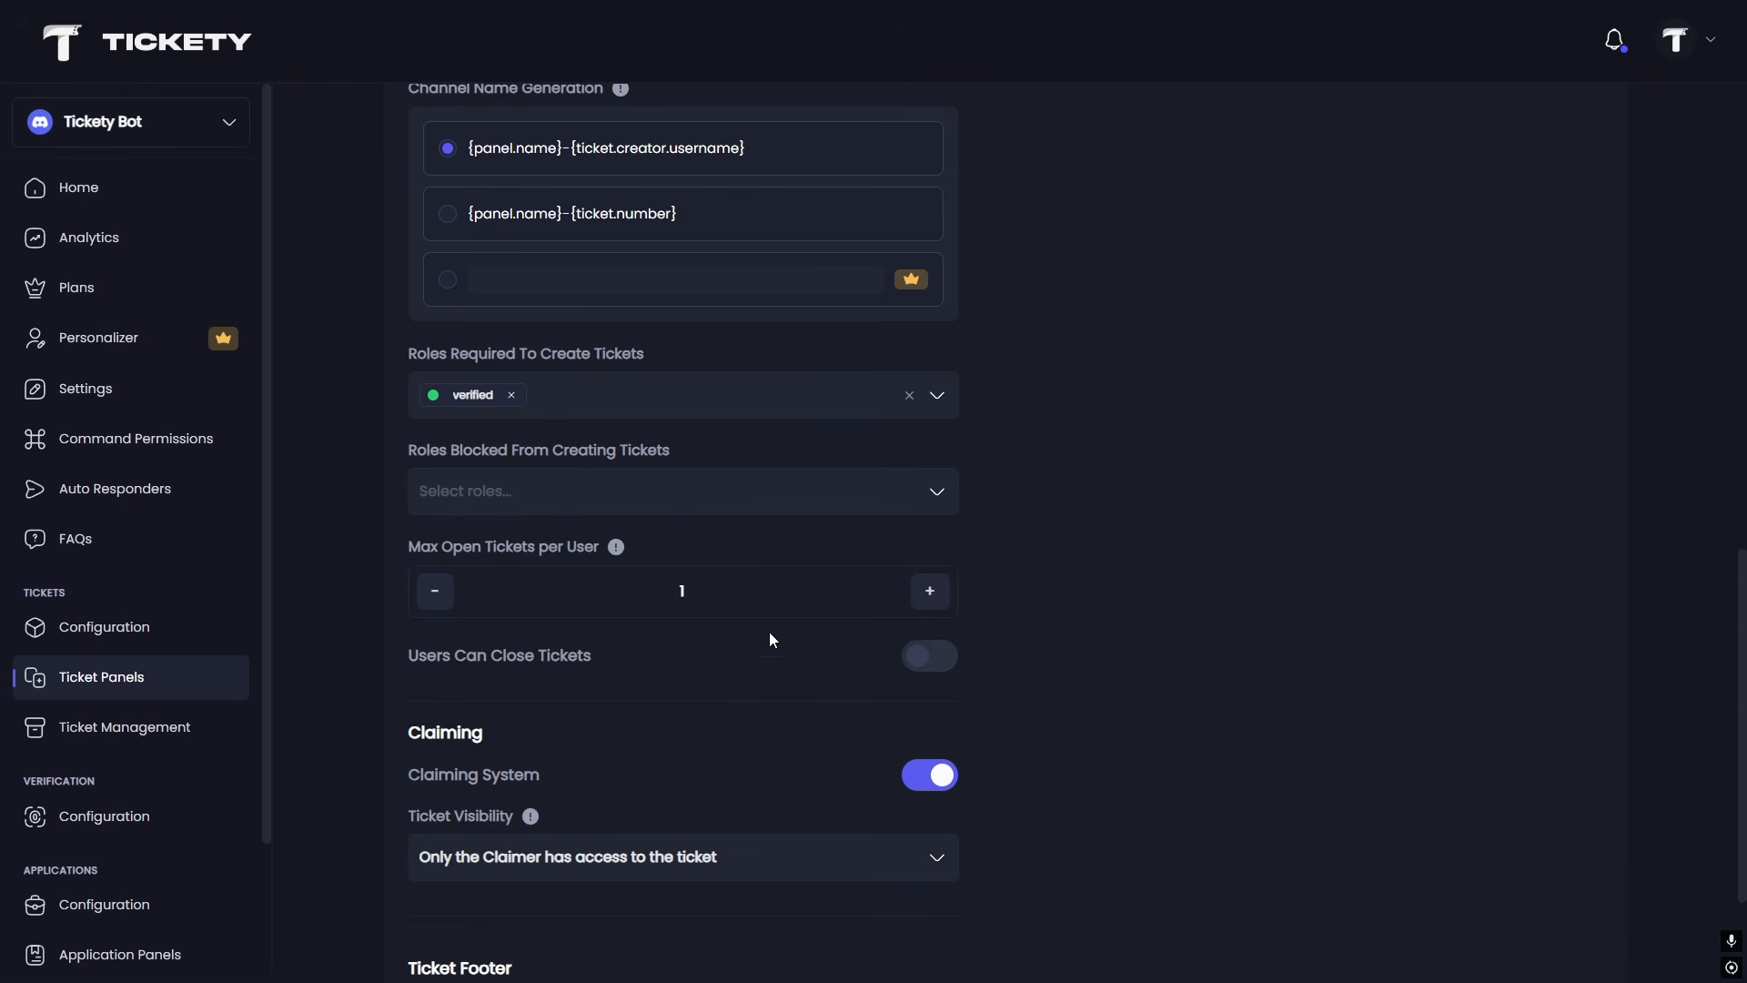
left_click(933, 588)
scroll(917, 592, "down", 1)
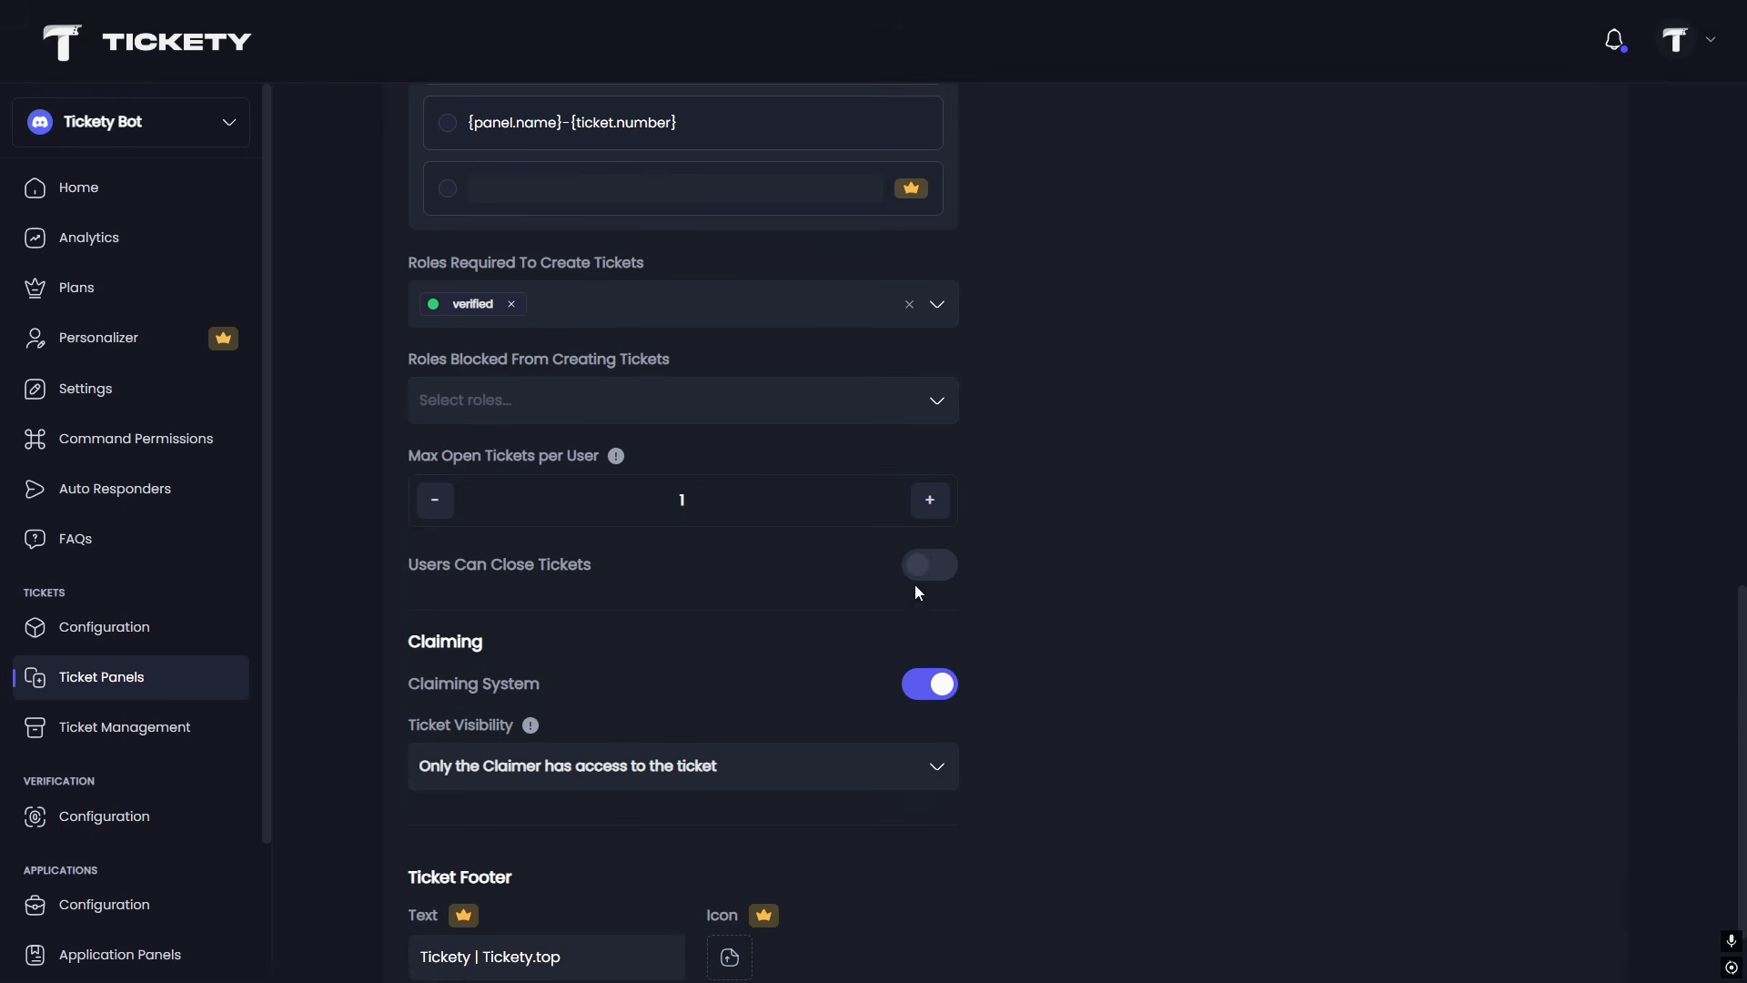
left_click(930, 577)
left_click(930, 577)
Set the claiming system's ticket visibility to "Support Team can view the ticket but not write in it".
scroll(690, 622, "down", 1)
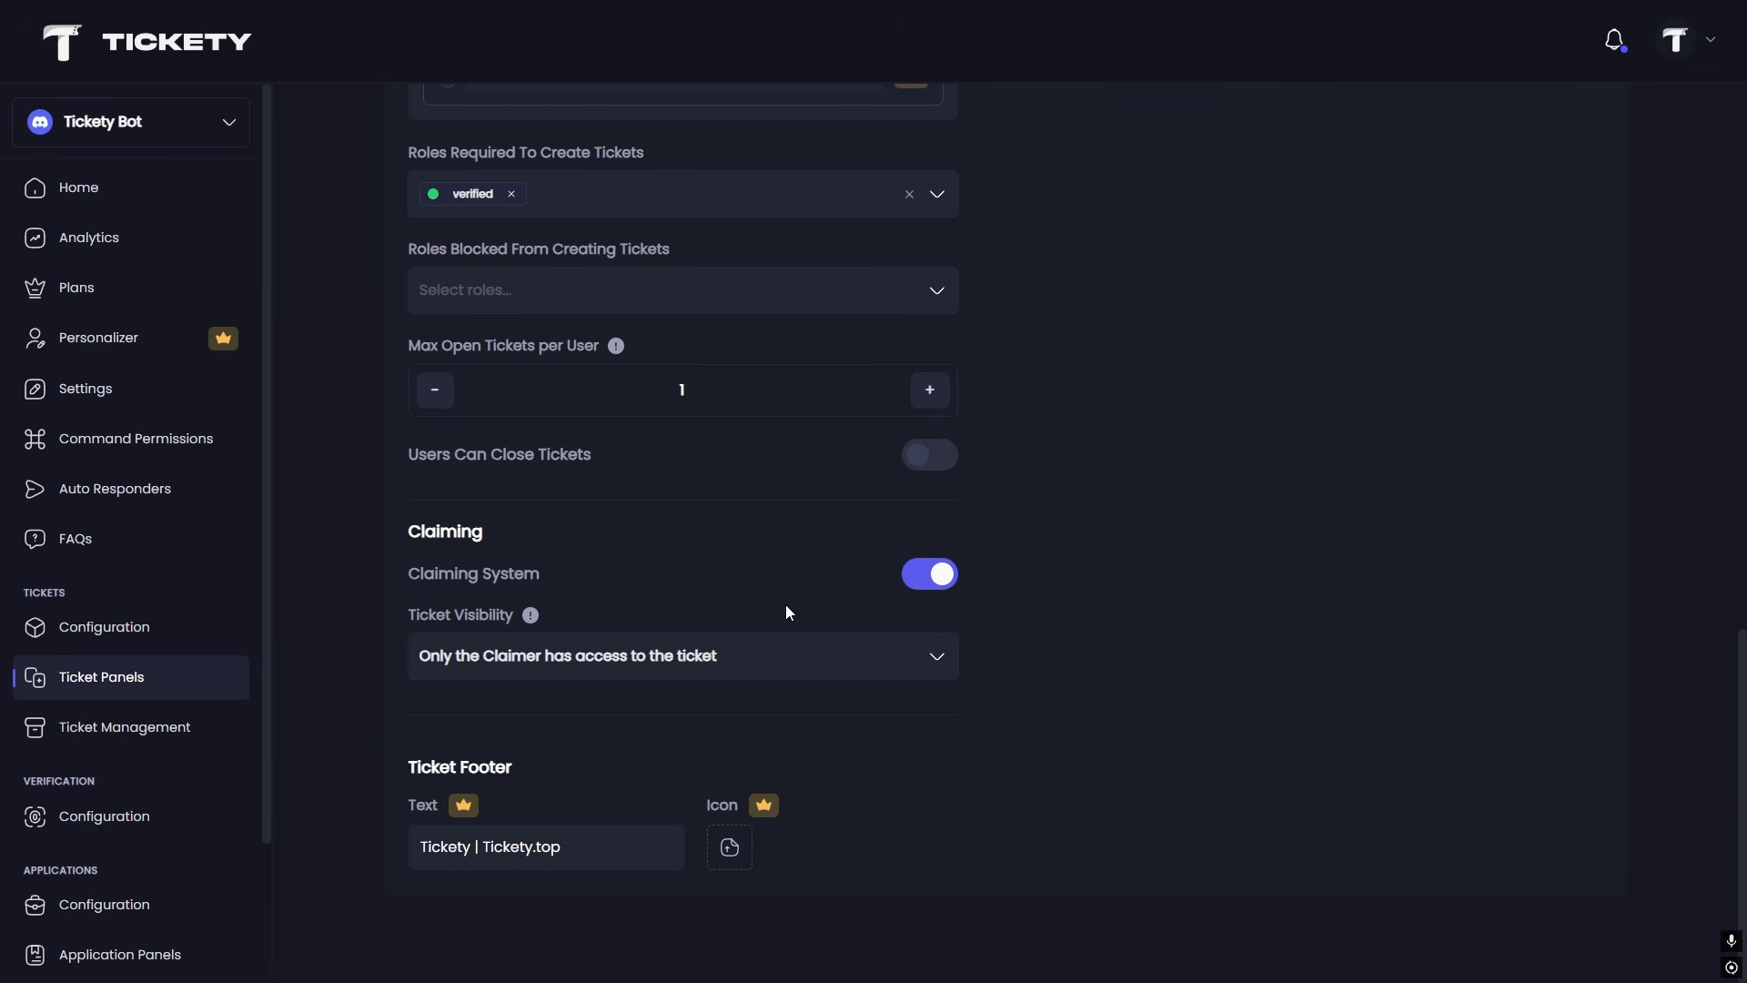
left_click(854, 651)
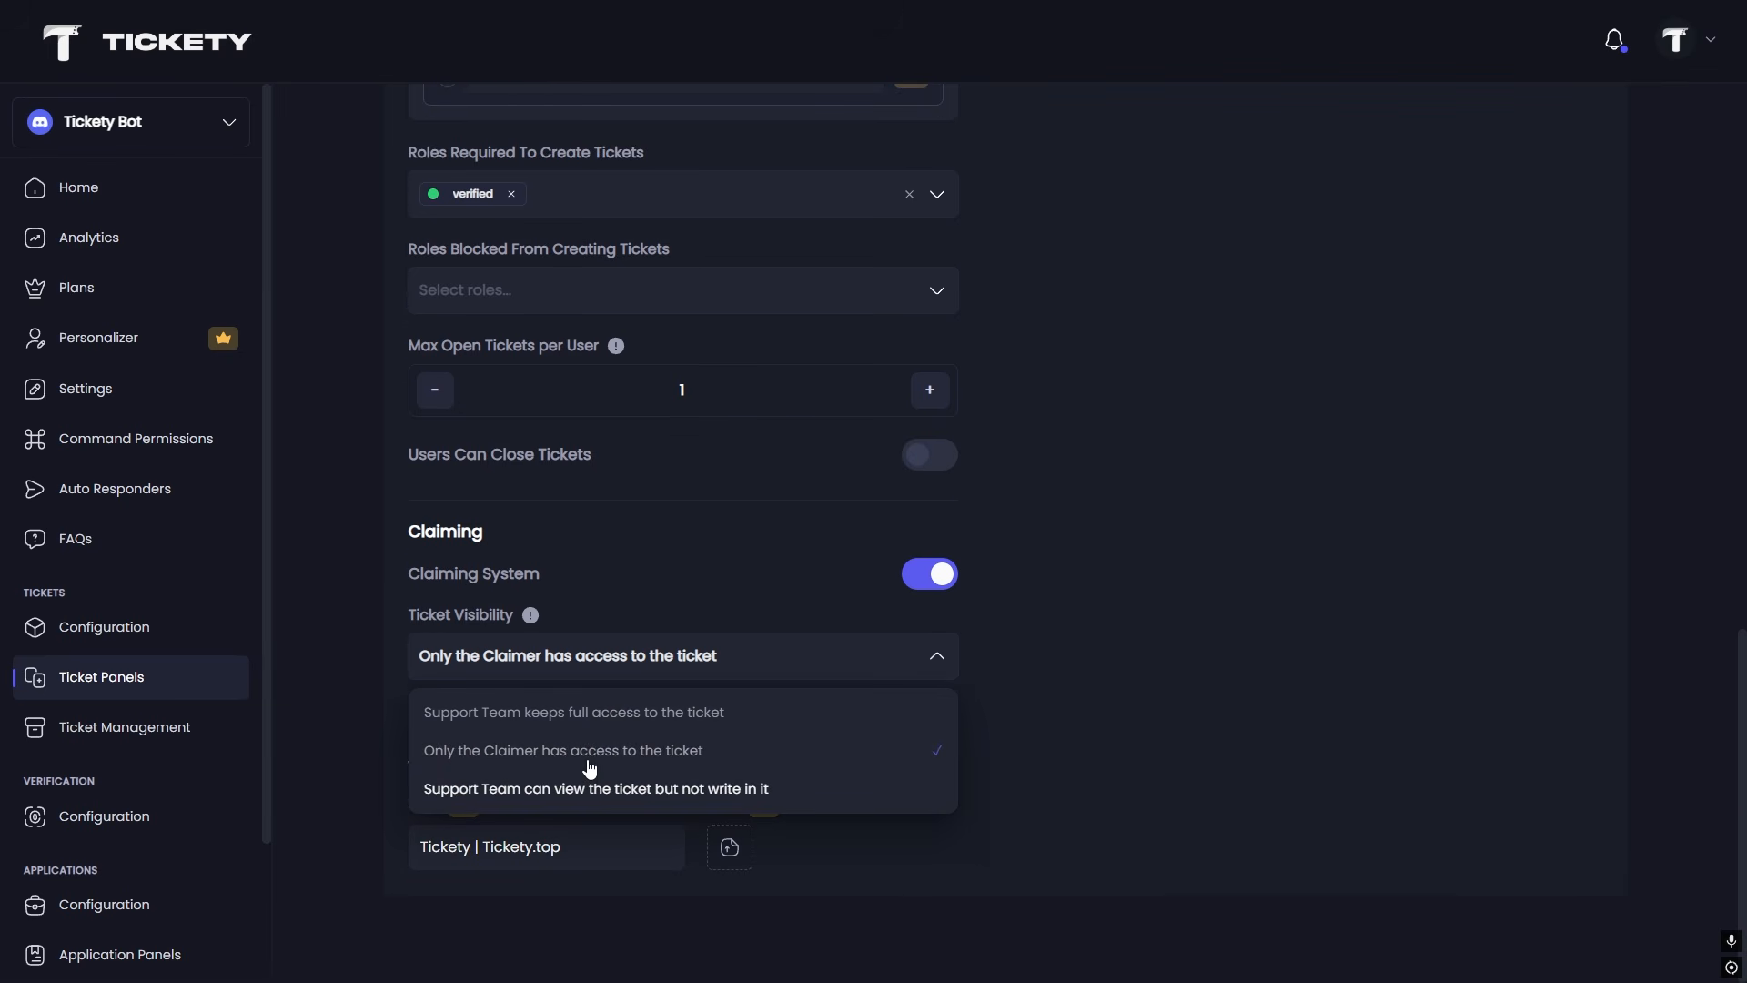
left_click(604, 788)
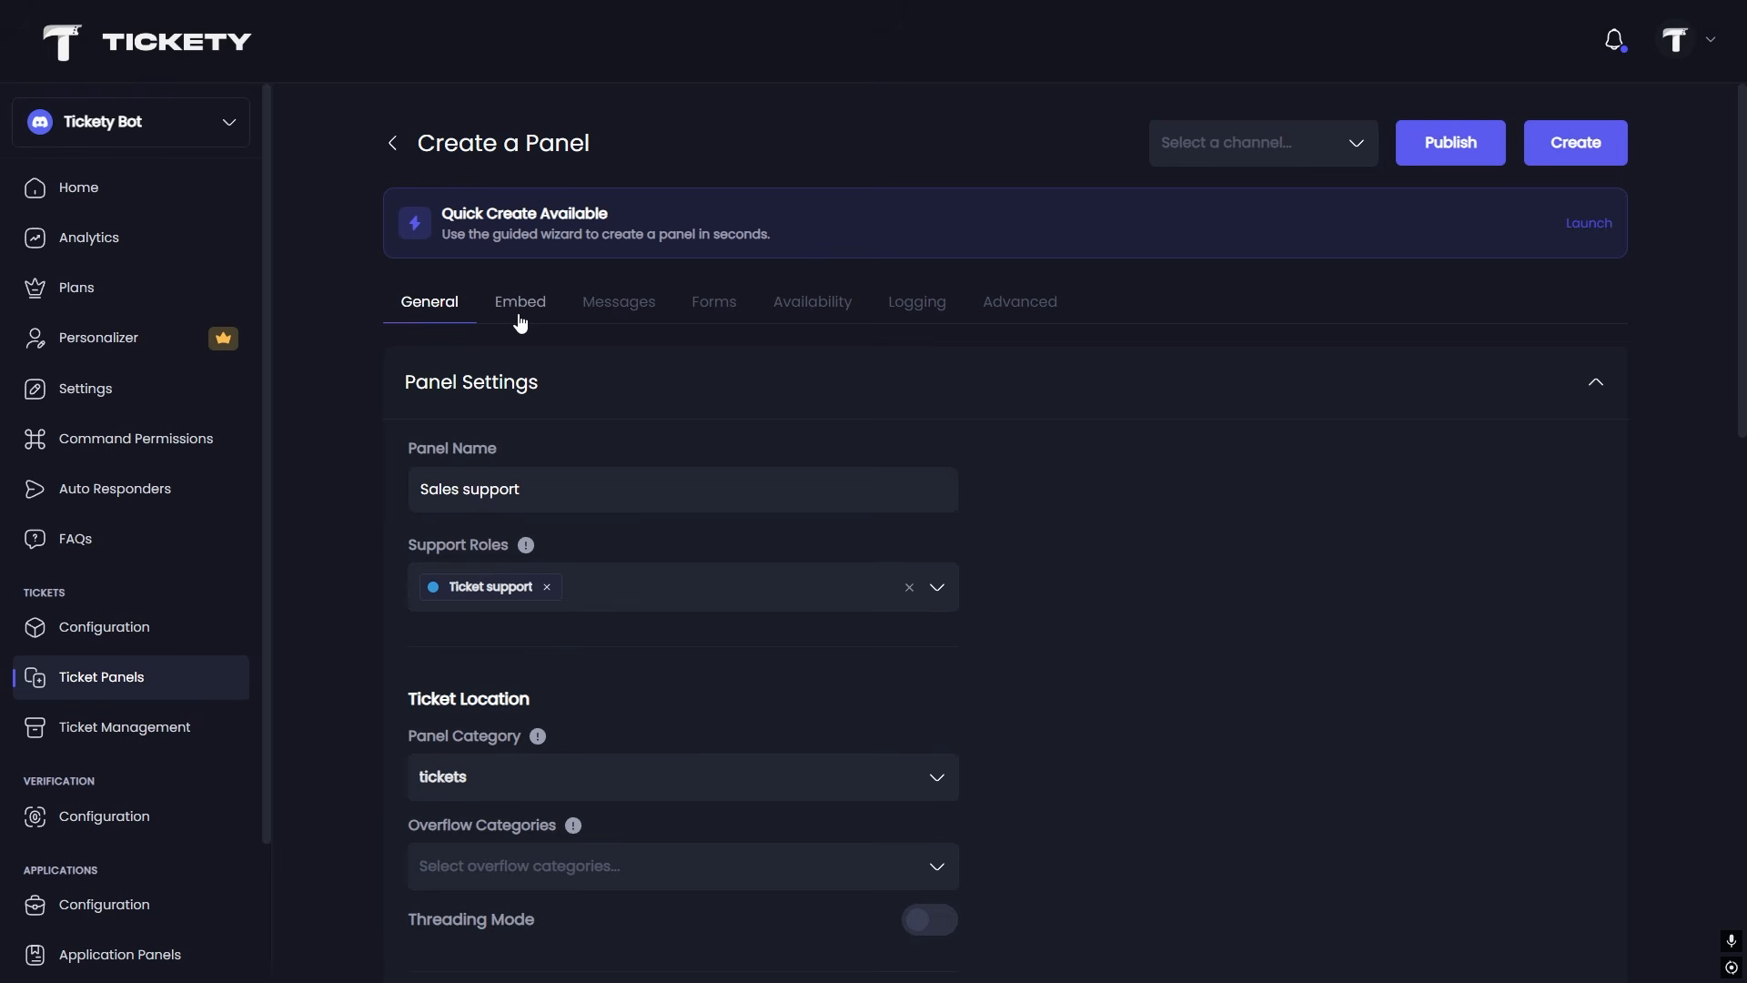
Link the General support panel to the Sales support panel's message and save the linked panels.
left_click(520, 303)
scroll(593, 425, "down", 2)
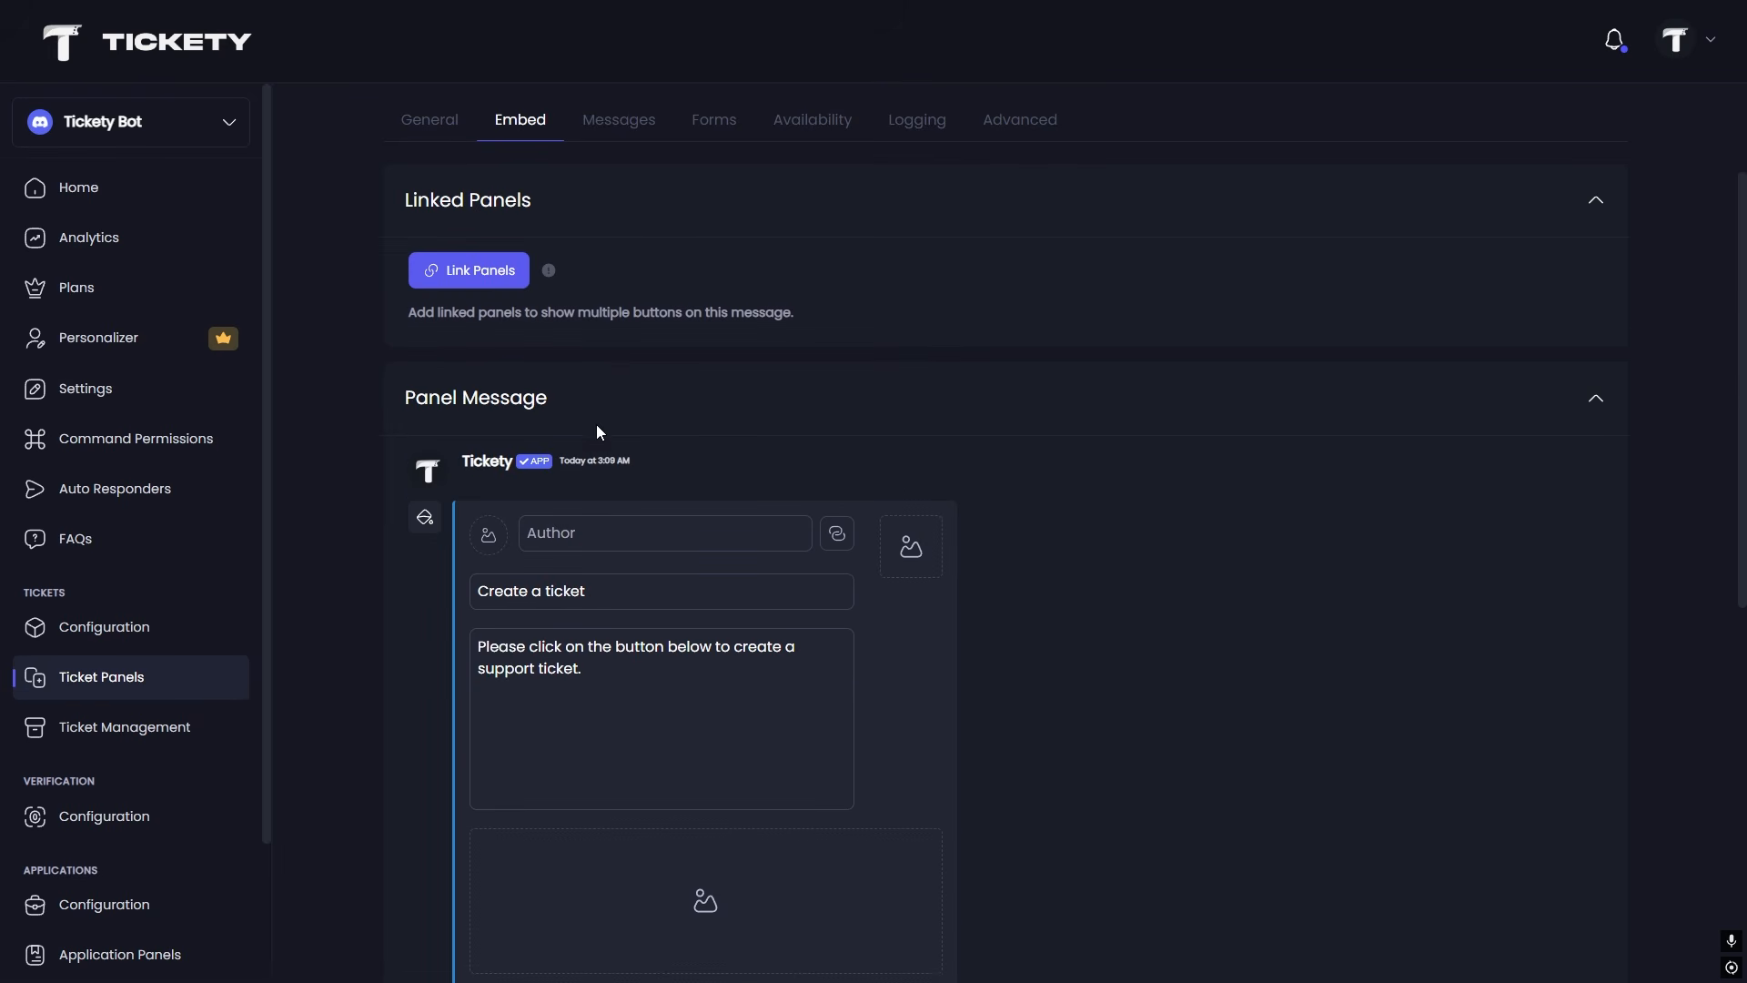
left_click(483, 281)
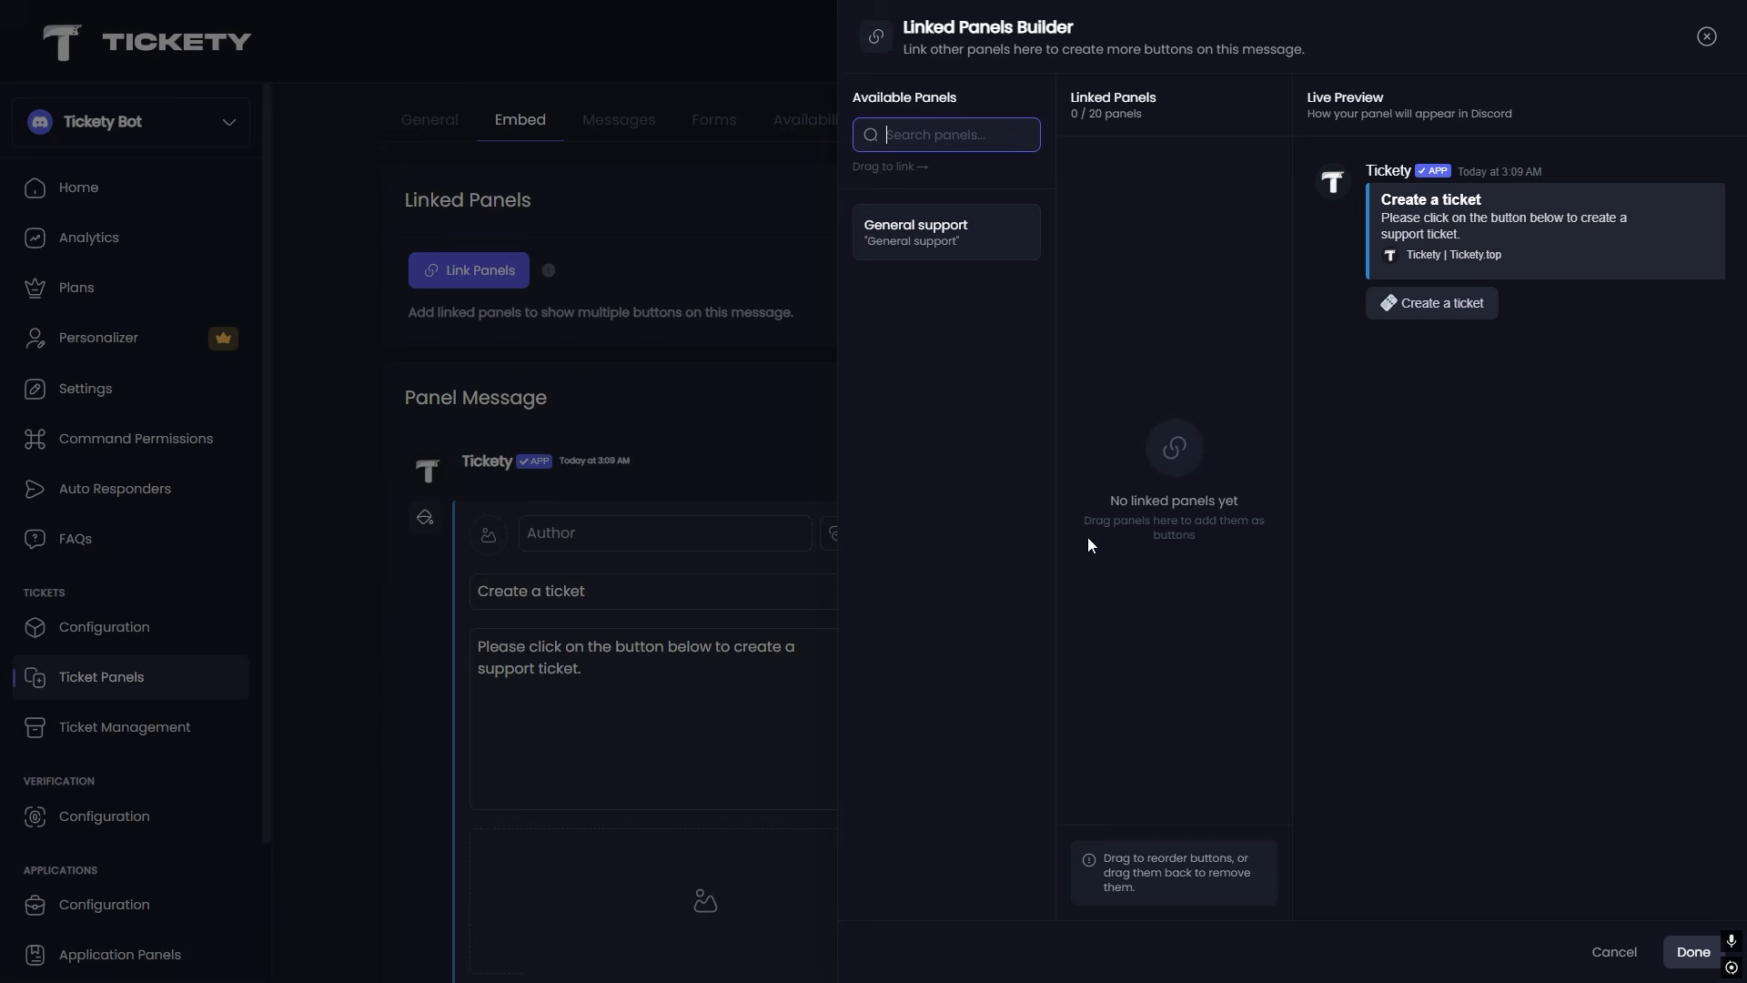
left_click(999, 244)
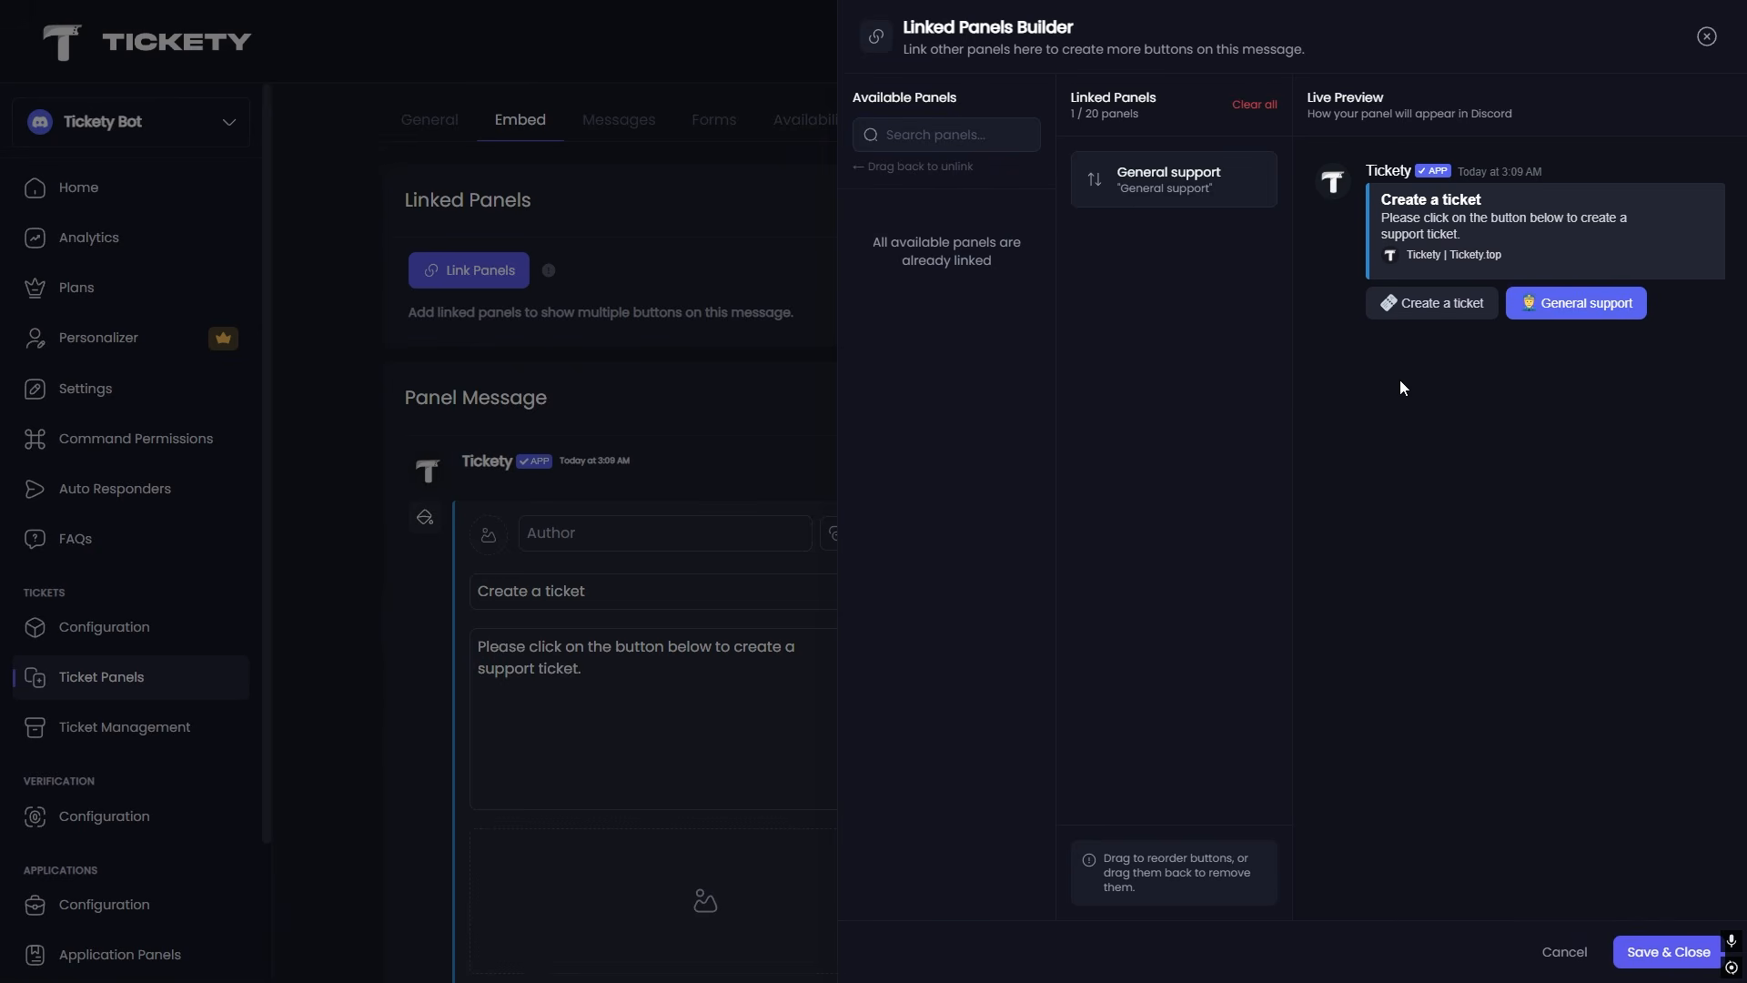
left_click(1674, 952)
Try the Dropdown type for the panel button and return it to Button.
scroll(955, 450, "down", 5)
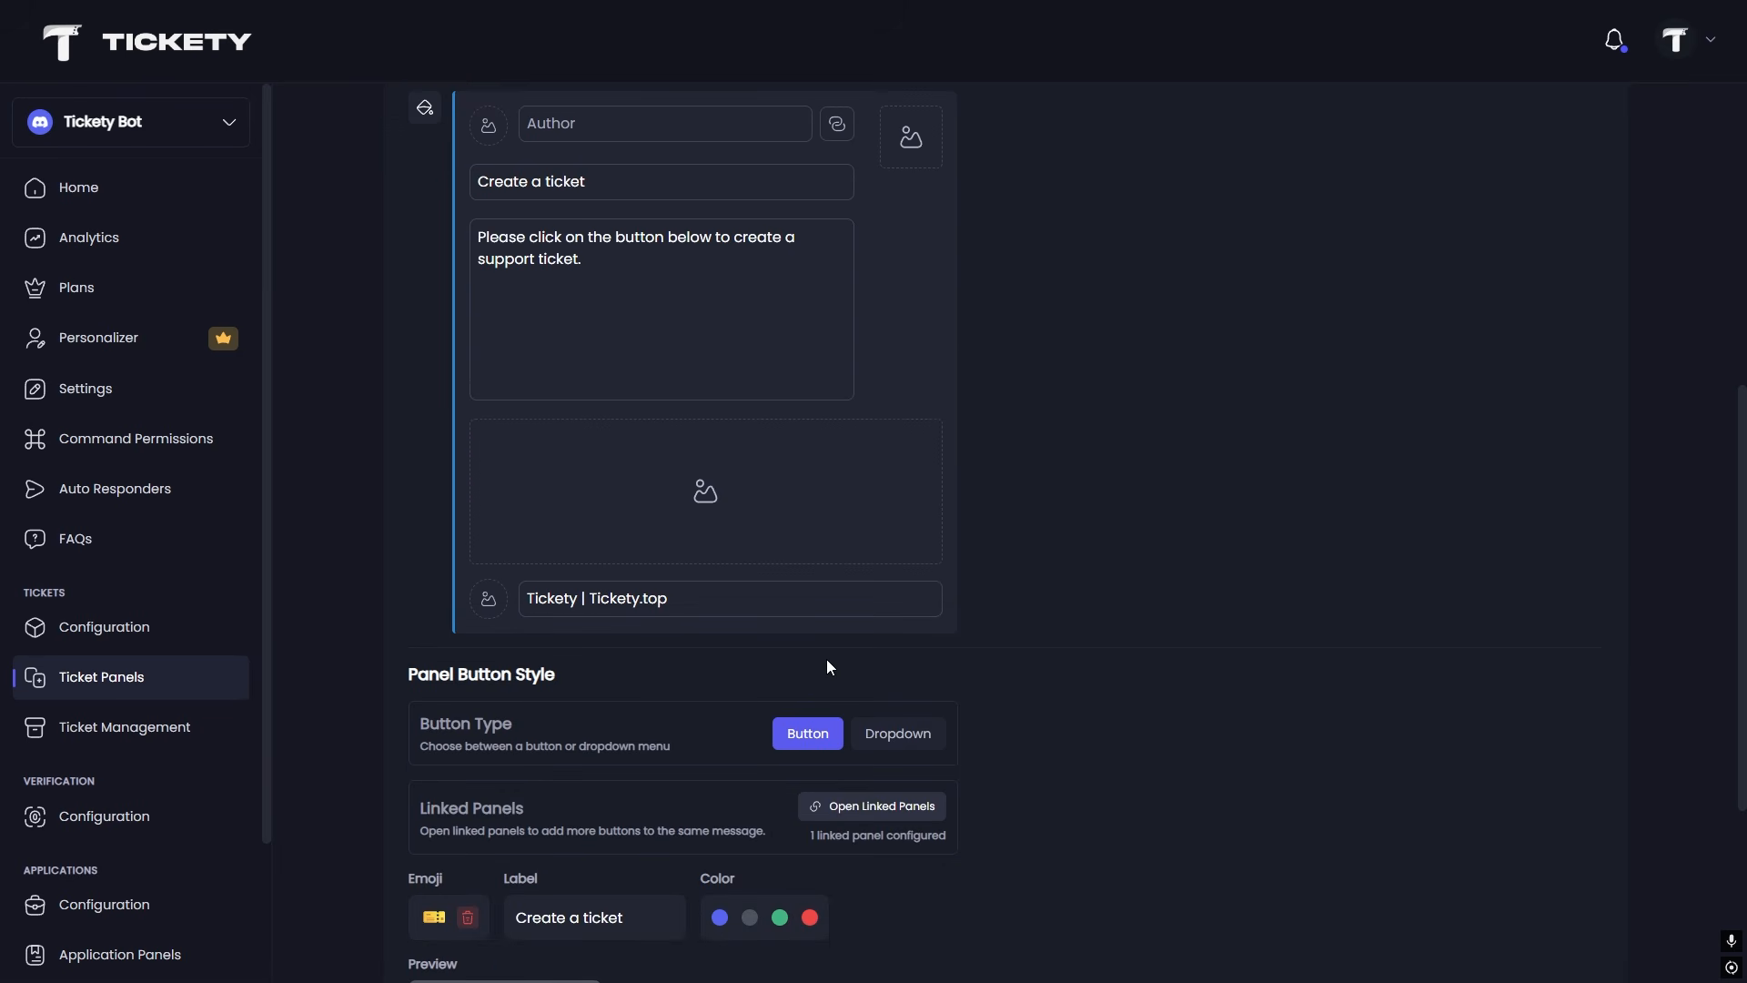
left_click(913, 748)
left_click(808, 734)
Give the panel's button the label "Sales support", the green colour and the dollar banknote emoji, and open the FAQ panel choice.
scroll(763, 627, "down", 2)
scroll(763, 628, "down", 1)
left_click_drag(656, 651, 293, 596)
type("Sal")
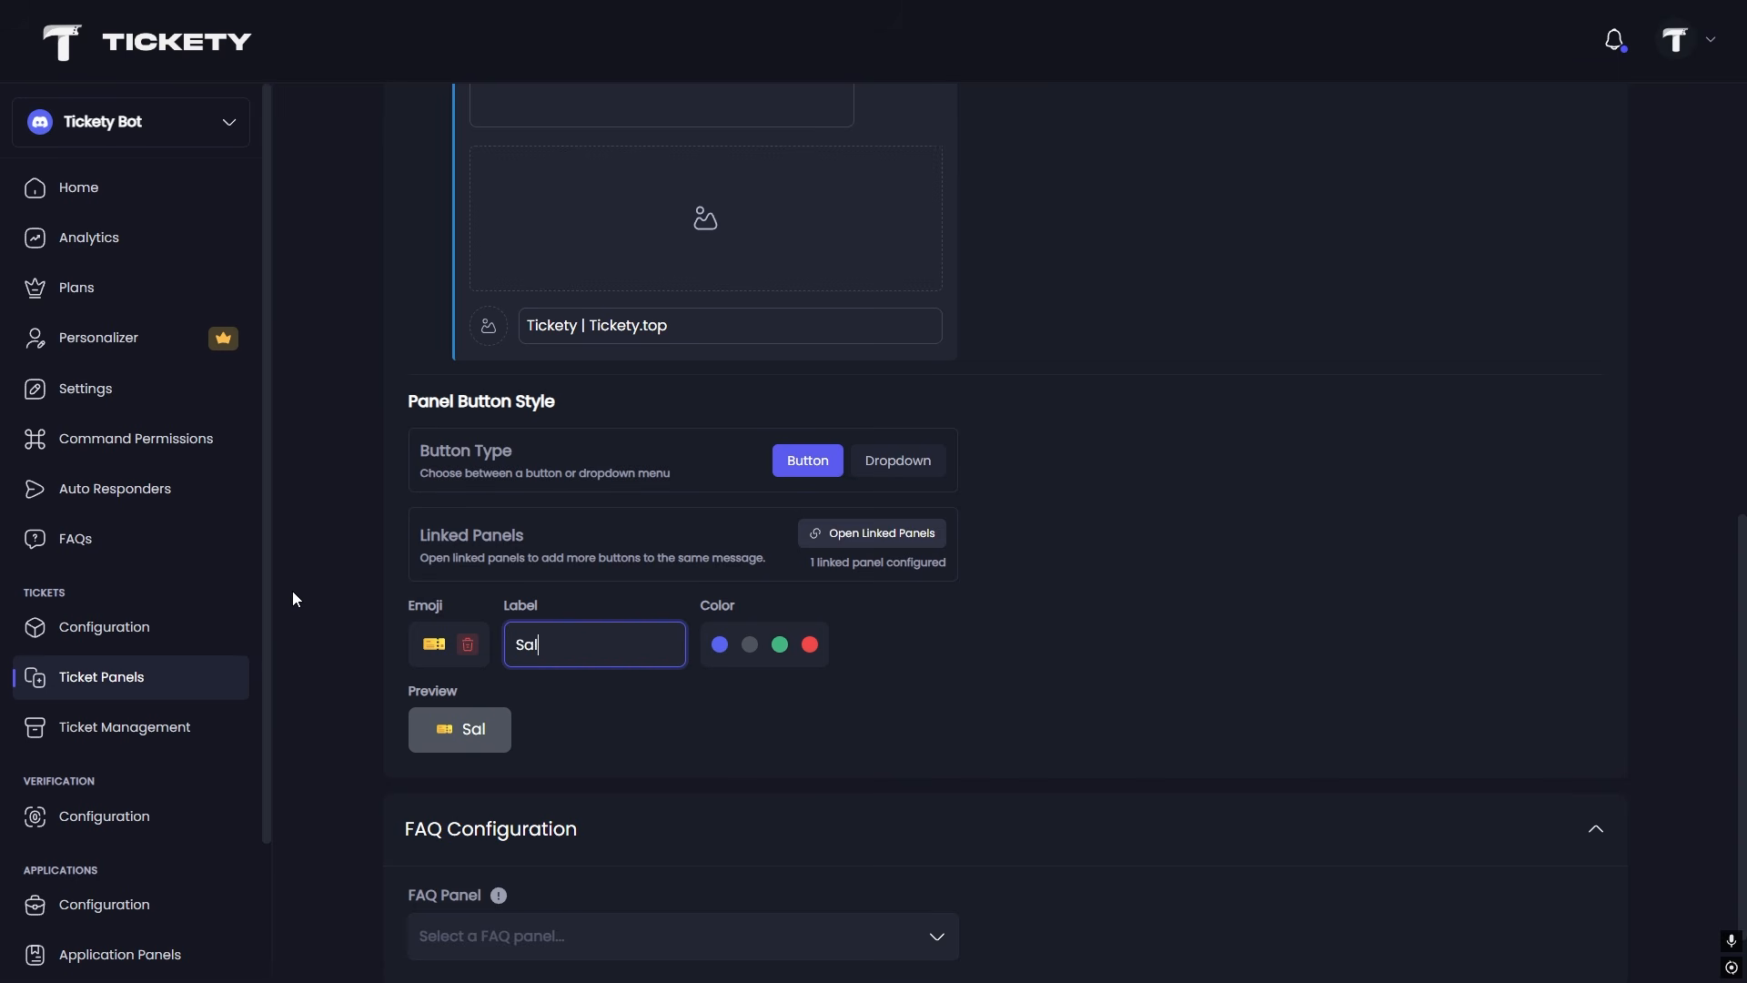
type("es support")
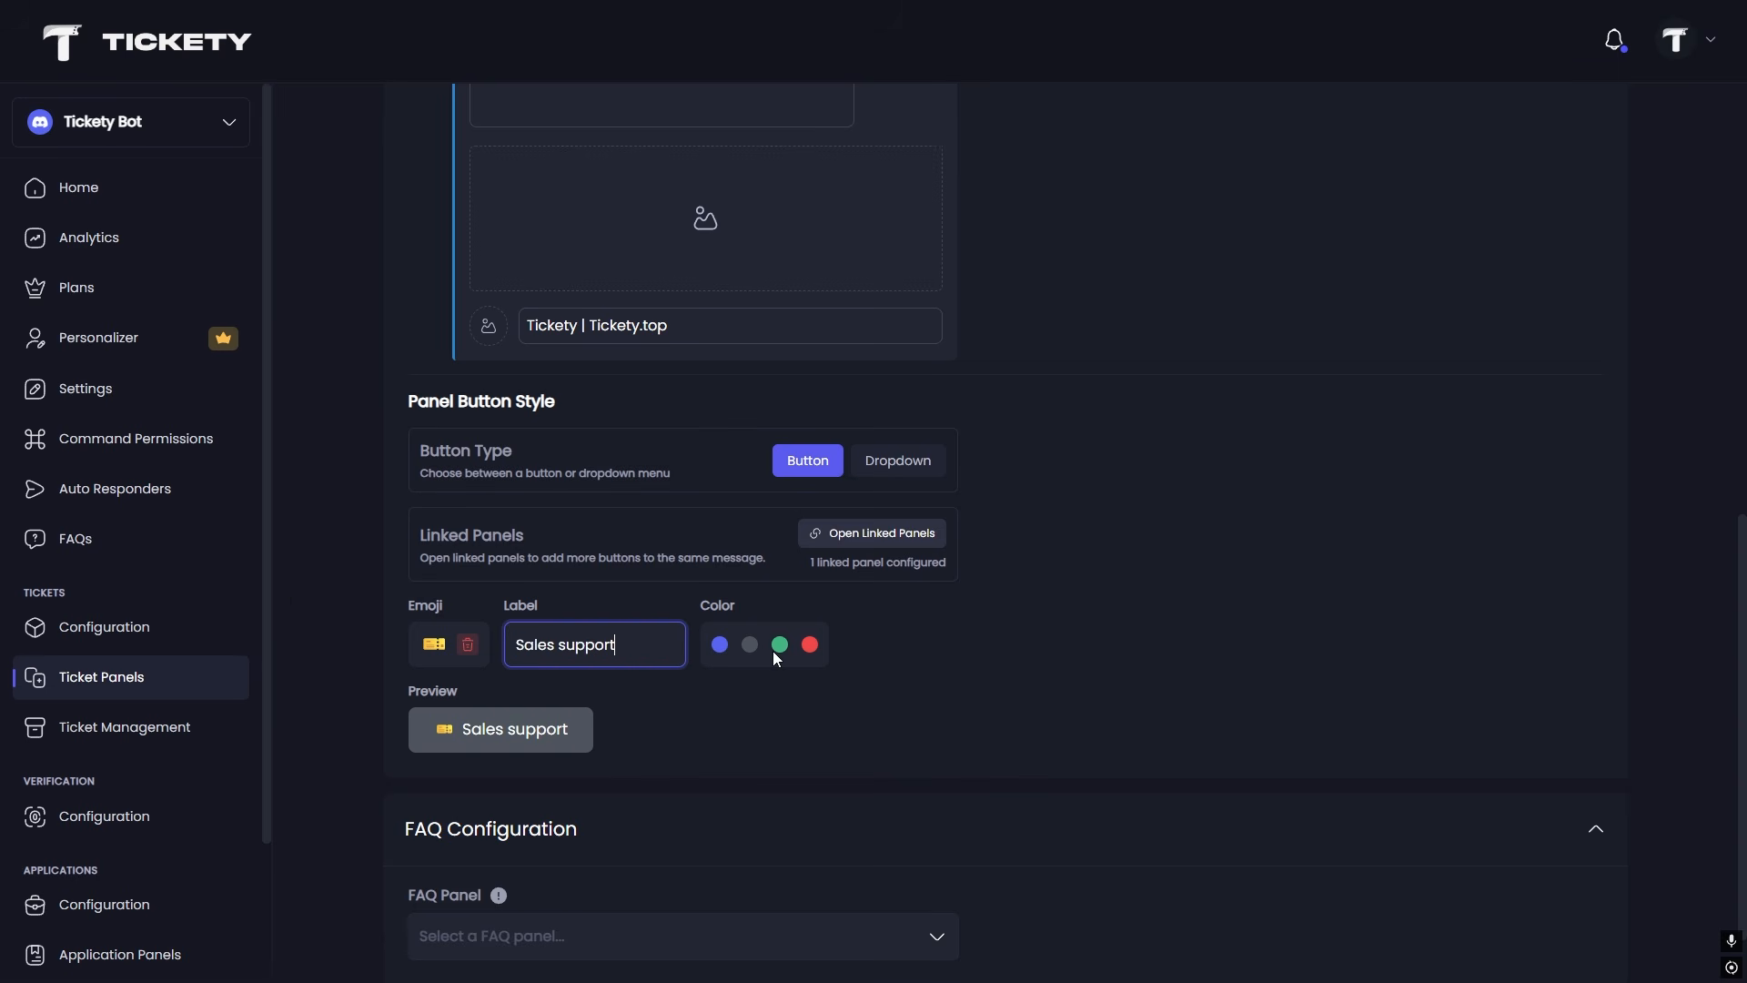
left_click(778, 648)
left_click(436, 648)
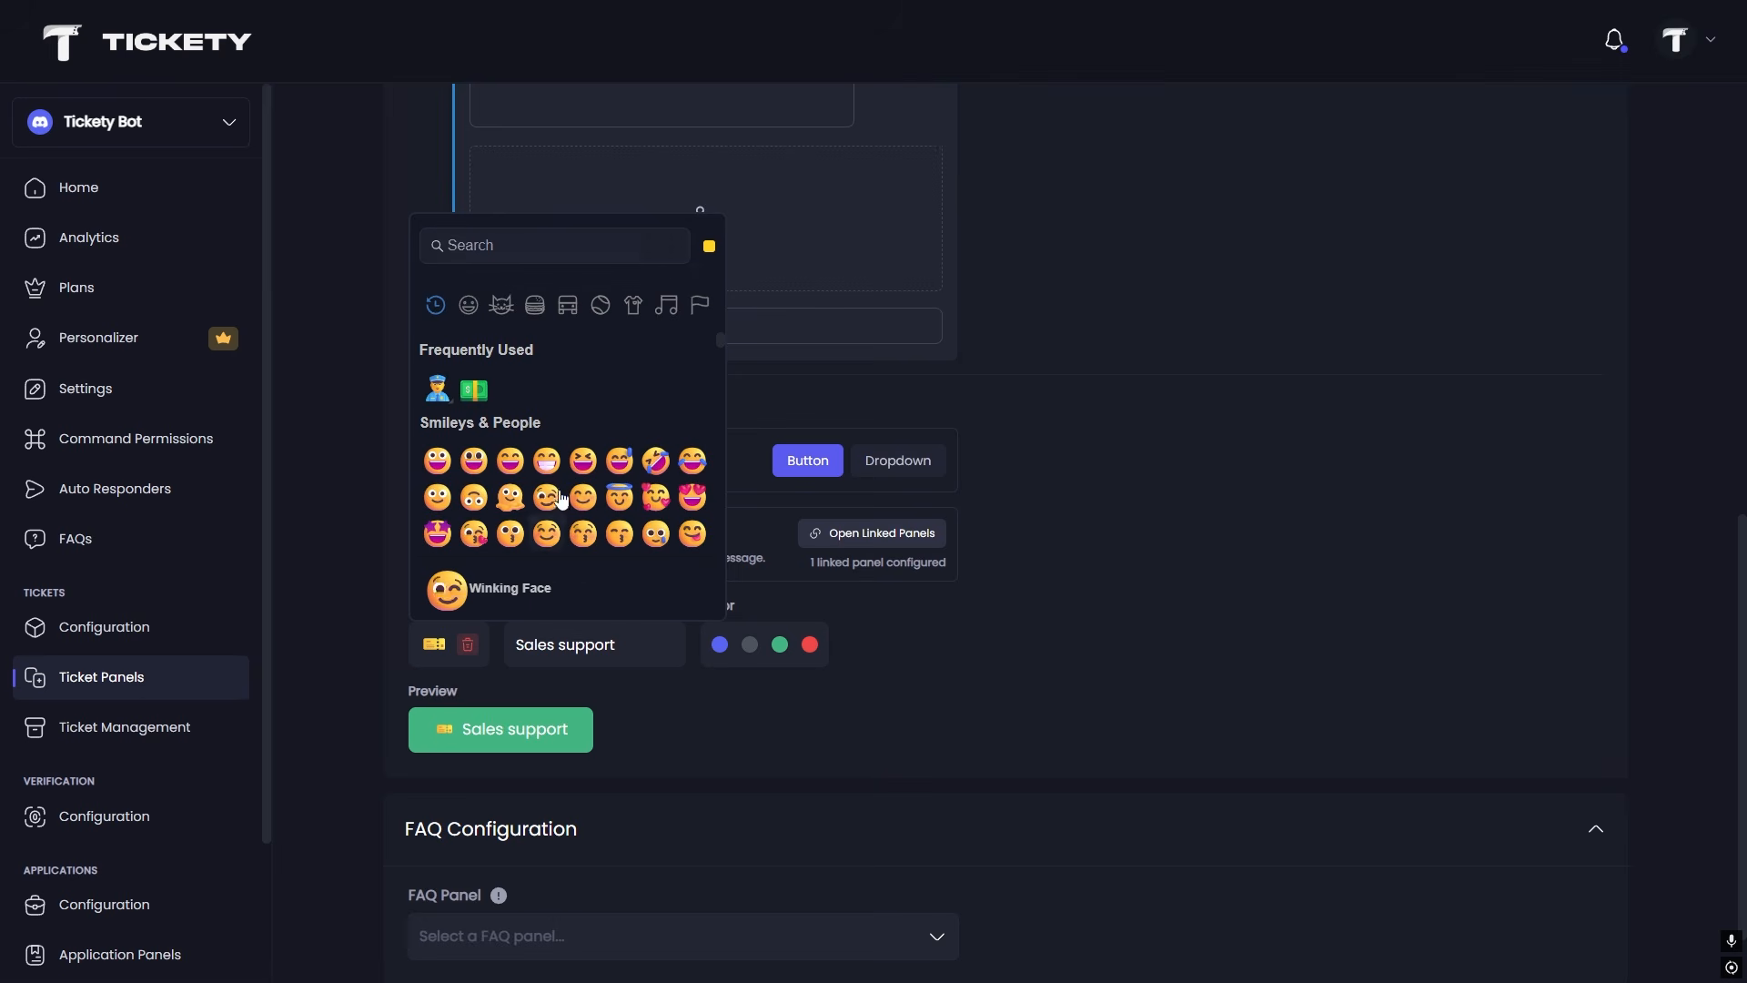
left_click(473, 389)
scroll(1065, 664, "down", 1)
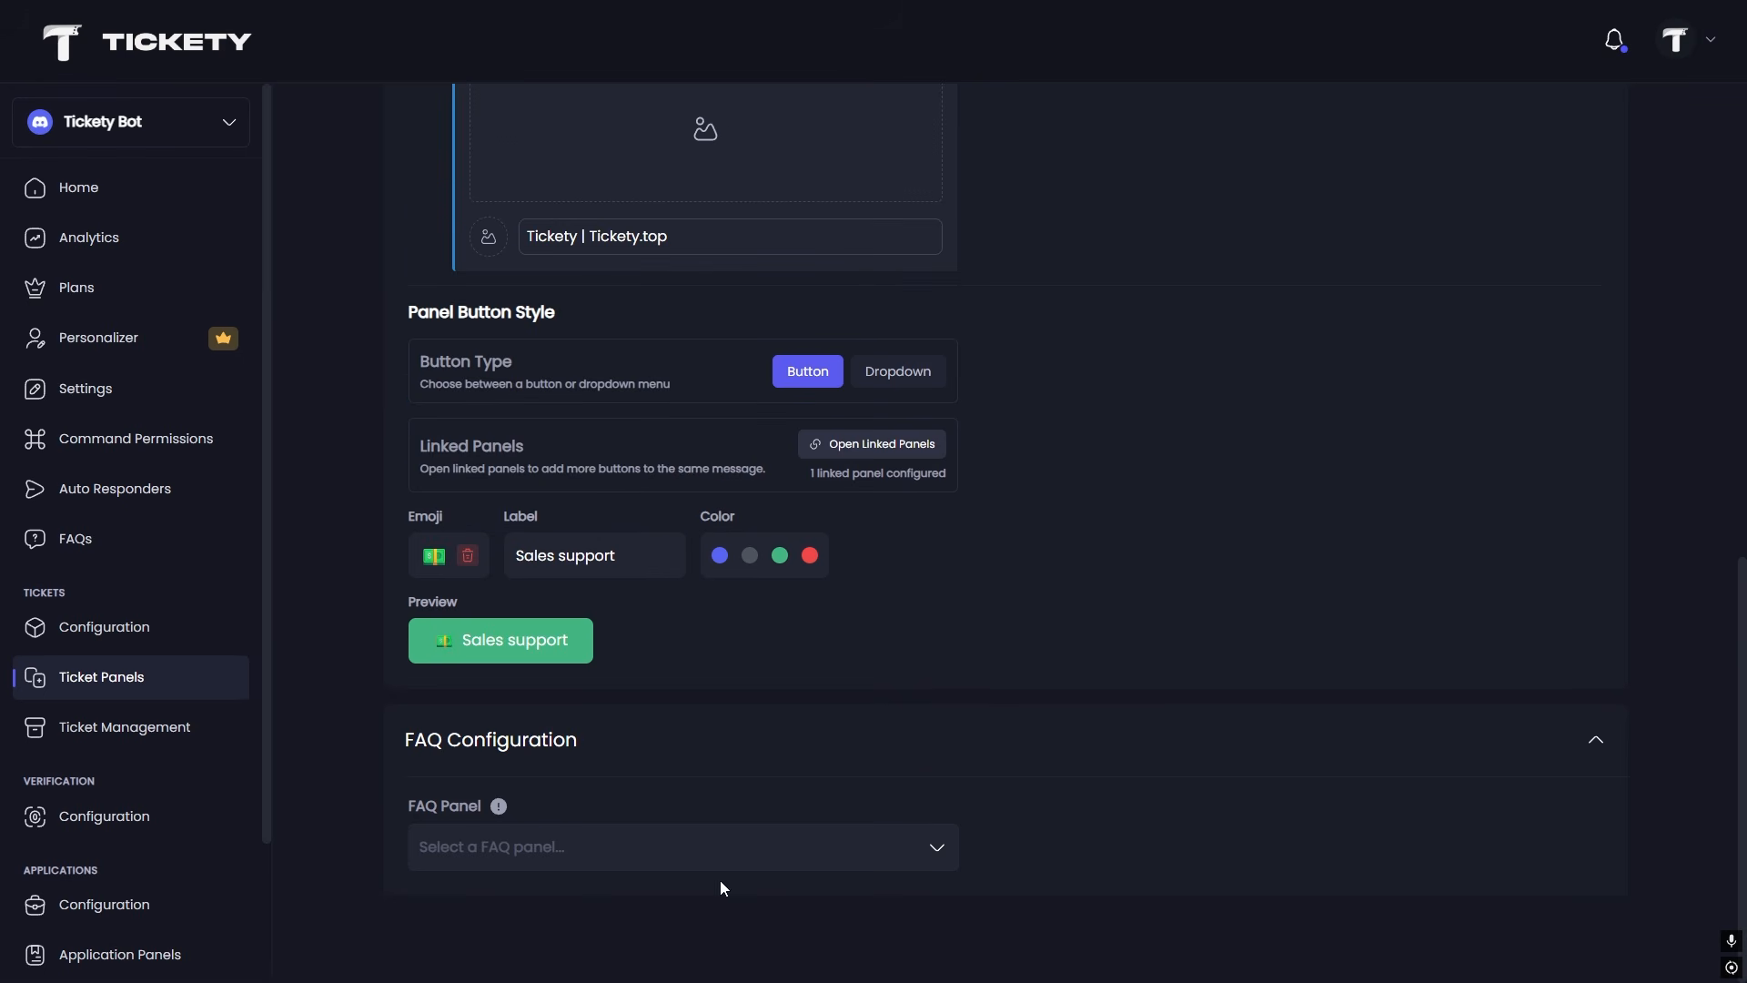
left_click(606, 846)
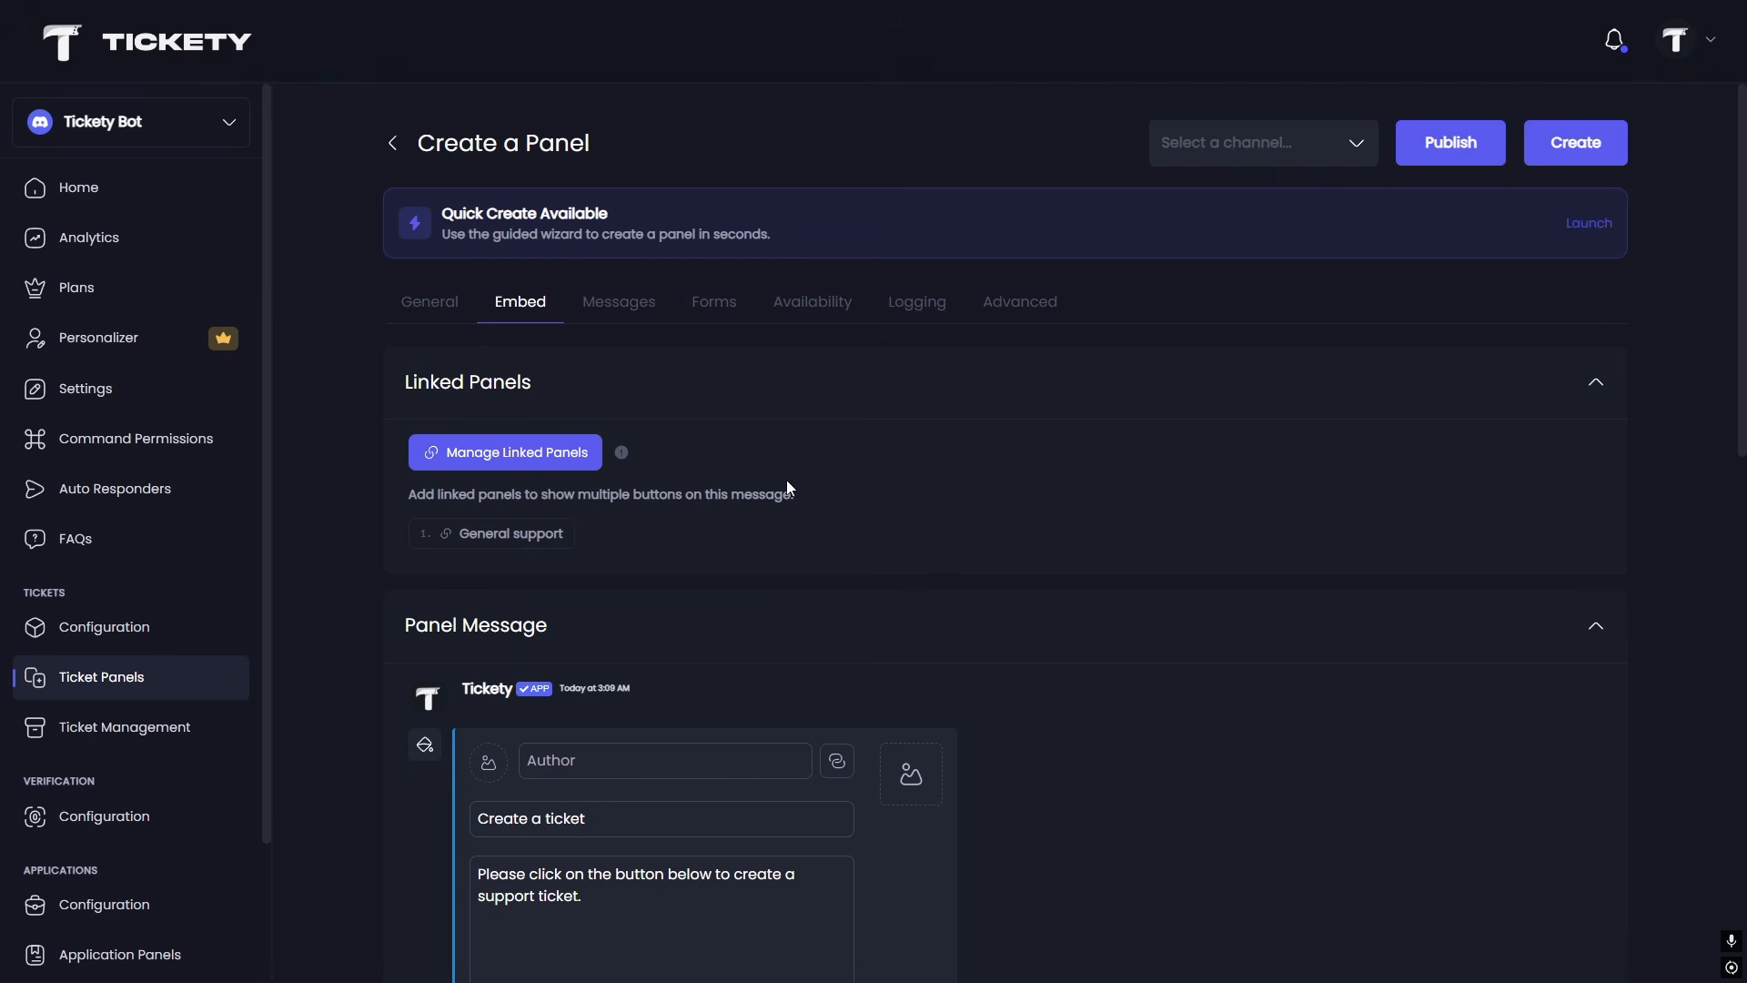
Review the panel's welcome message and the choice of roles it mentions.
left_click(636, 310)
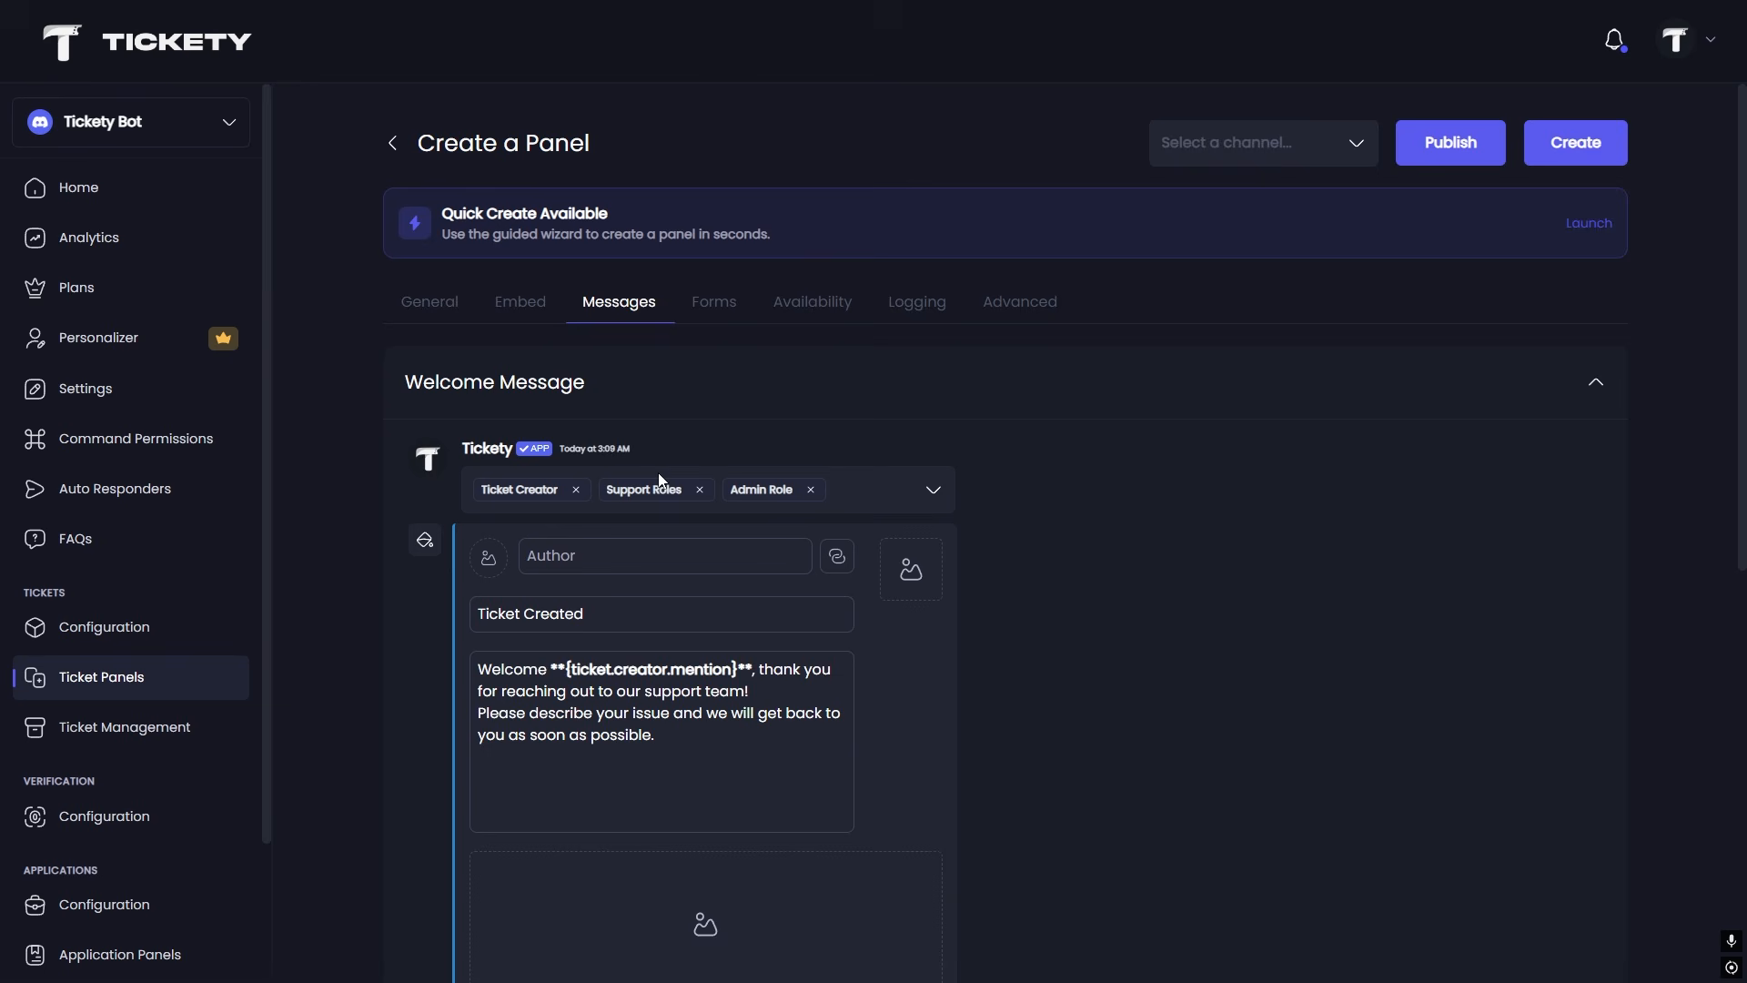
scroll(1070, 578, "down", 2)
scroll(1128, 687, "down", 1)
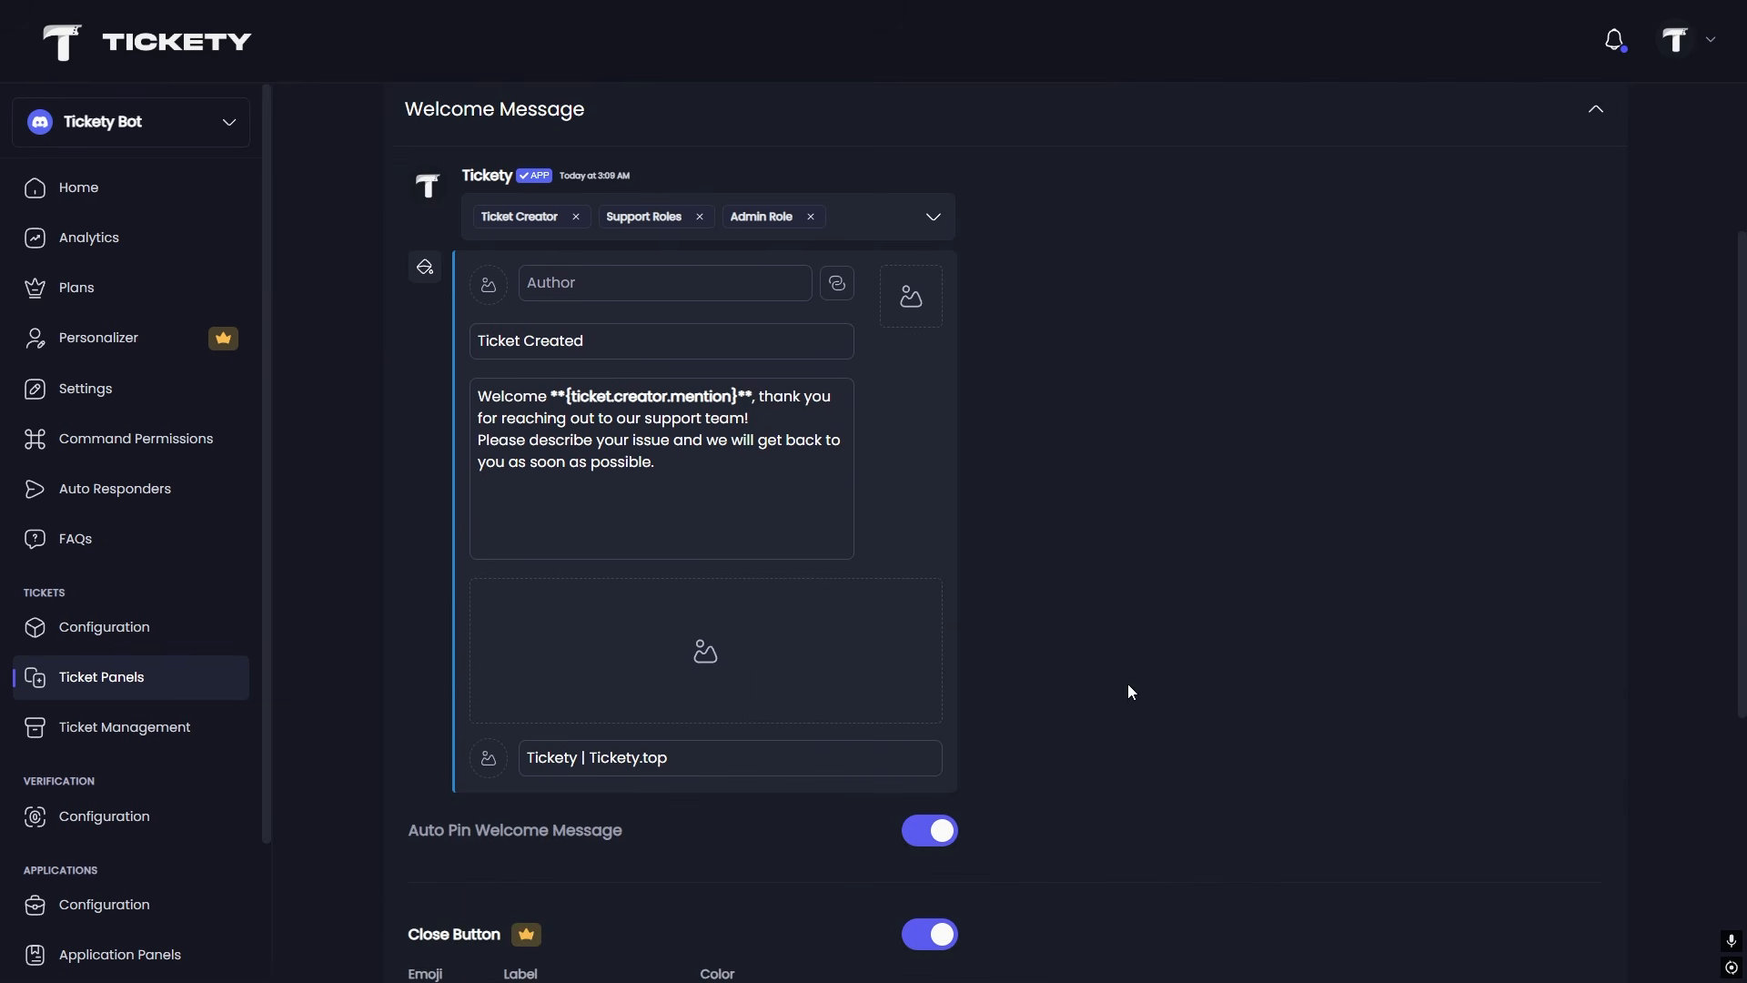
scroll(882, 563, "up", 2)
left_click(928, 401)
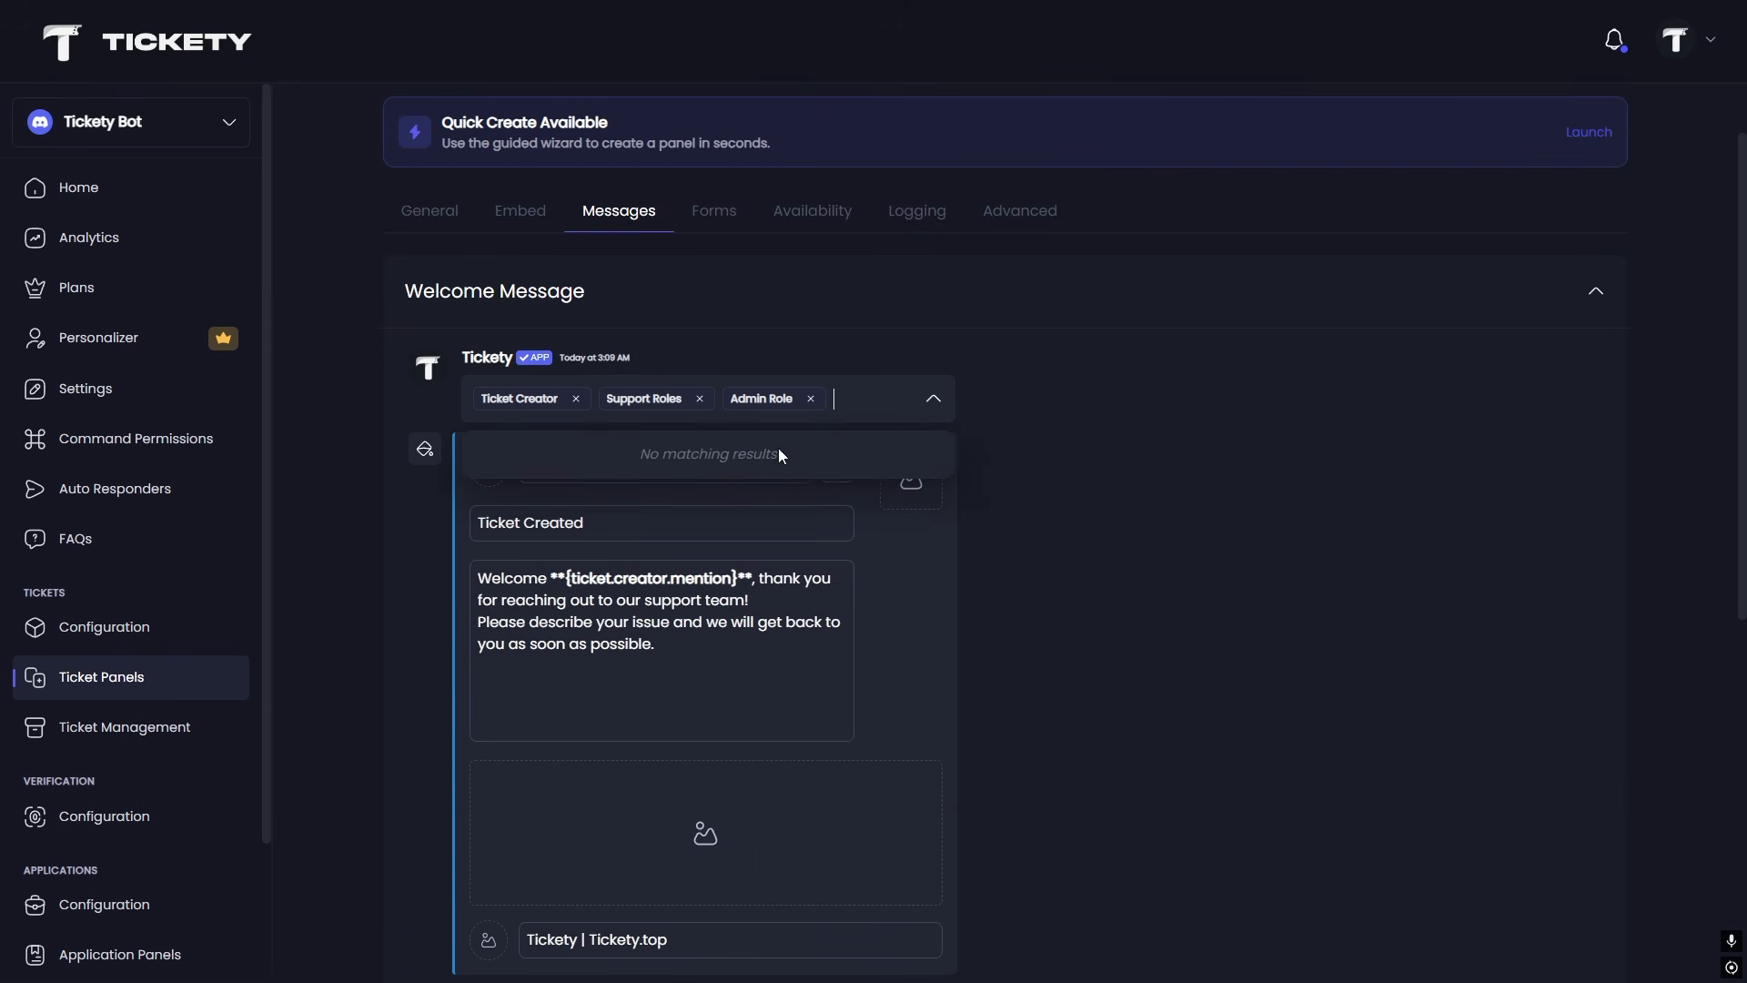
left_click(1158, 475)
scroll(742, 489, "down", 1)
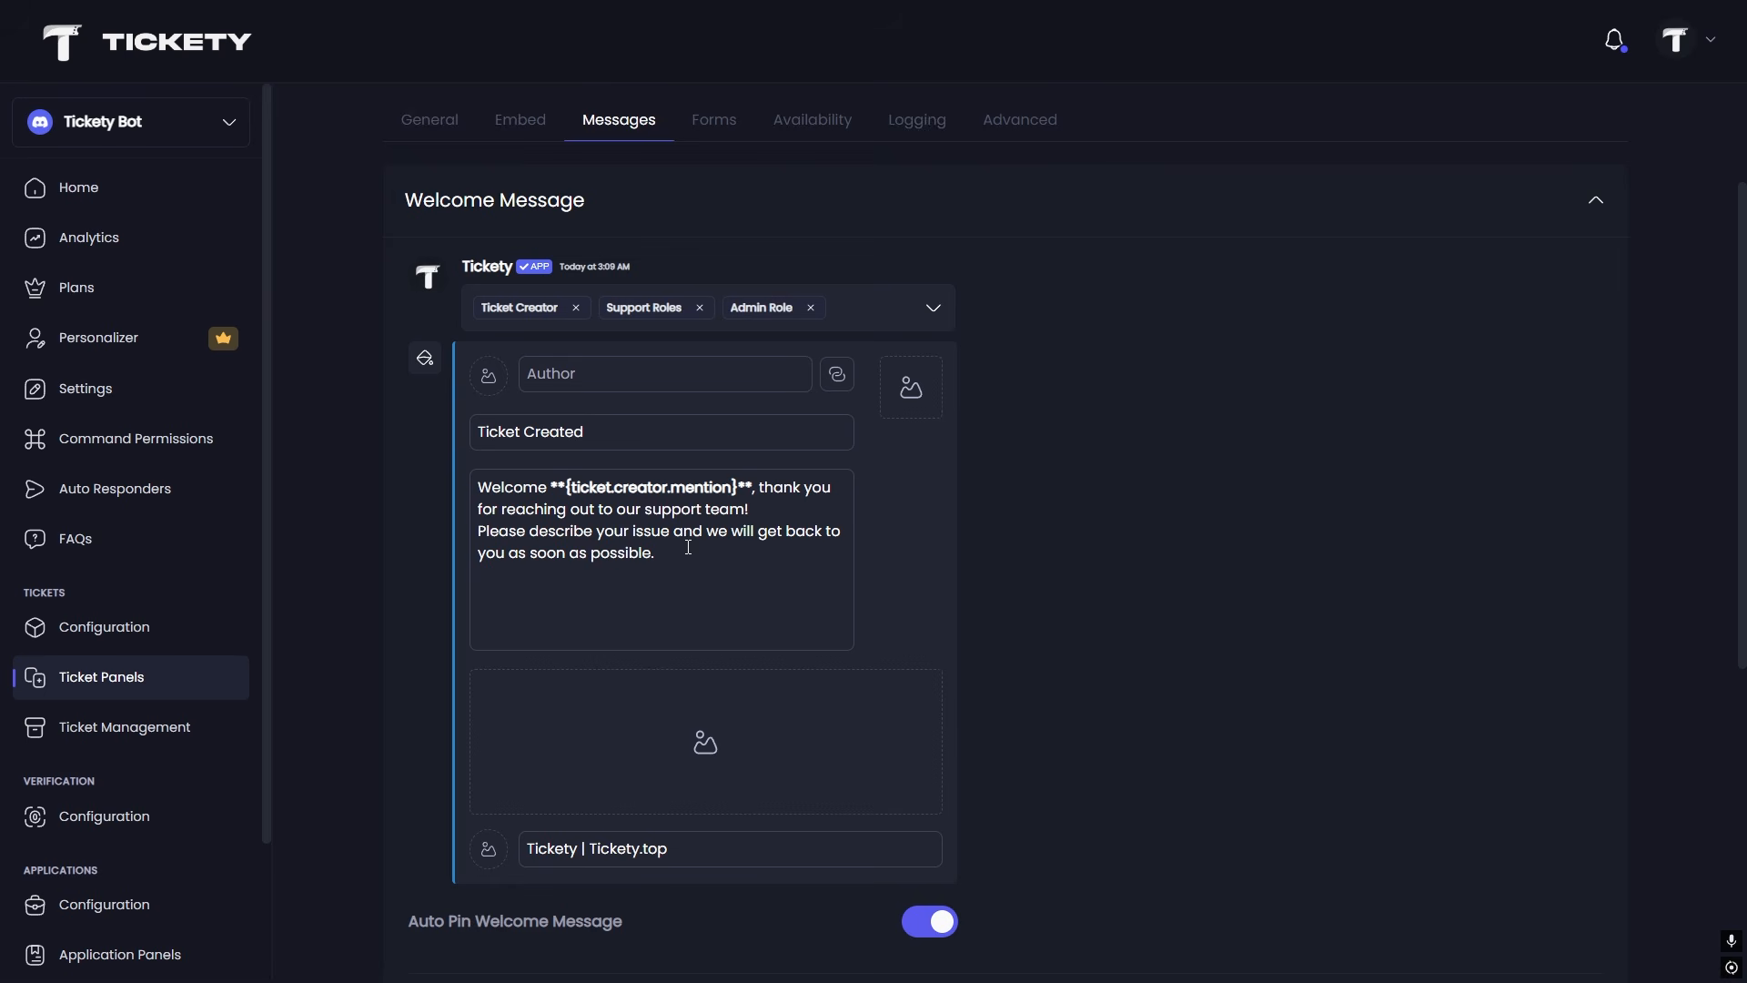
Switch Auto Pin Welcome Message, the Close Button and the Claim Button off and back on.
scroll(728, 574, "down", 4)
left_click(925, 566)
left_click(924, 566)
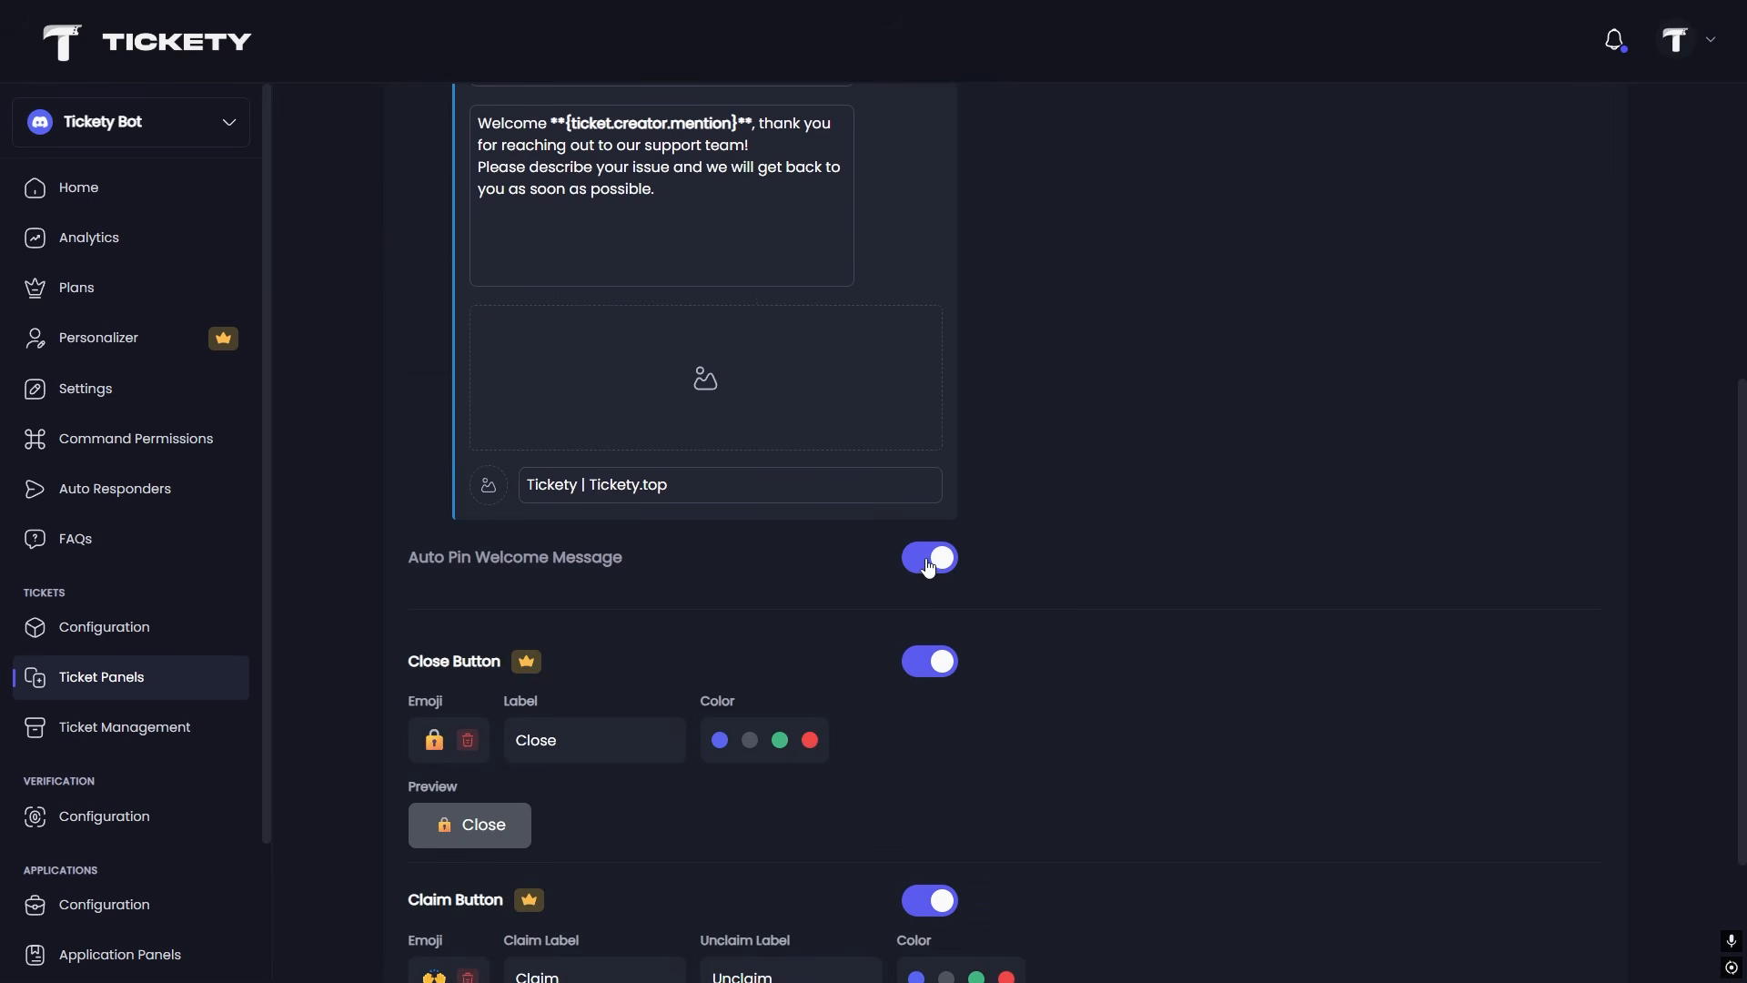
scroll(928, 569, "down", 2)
left_click(914, 458)
left_click(914, 458)
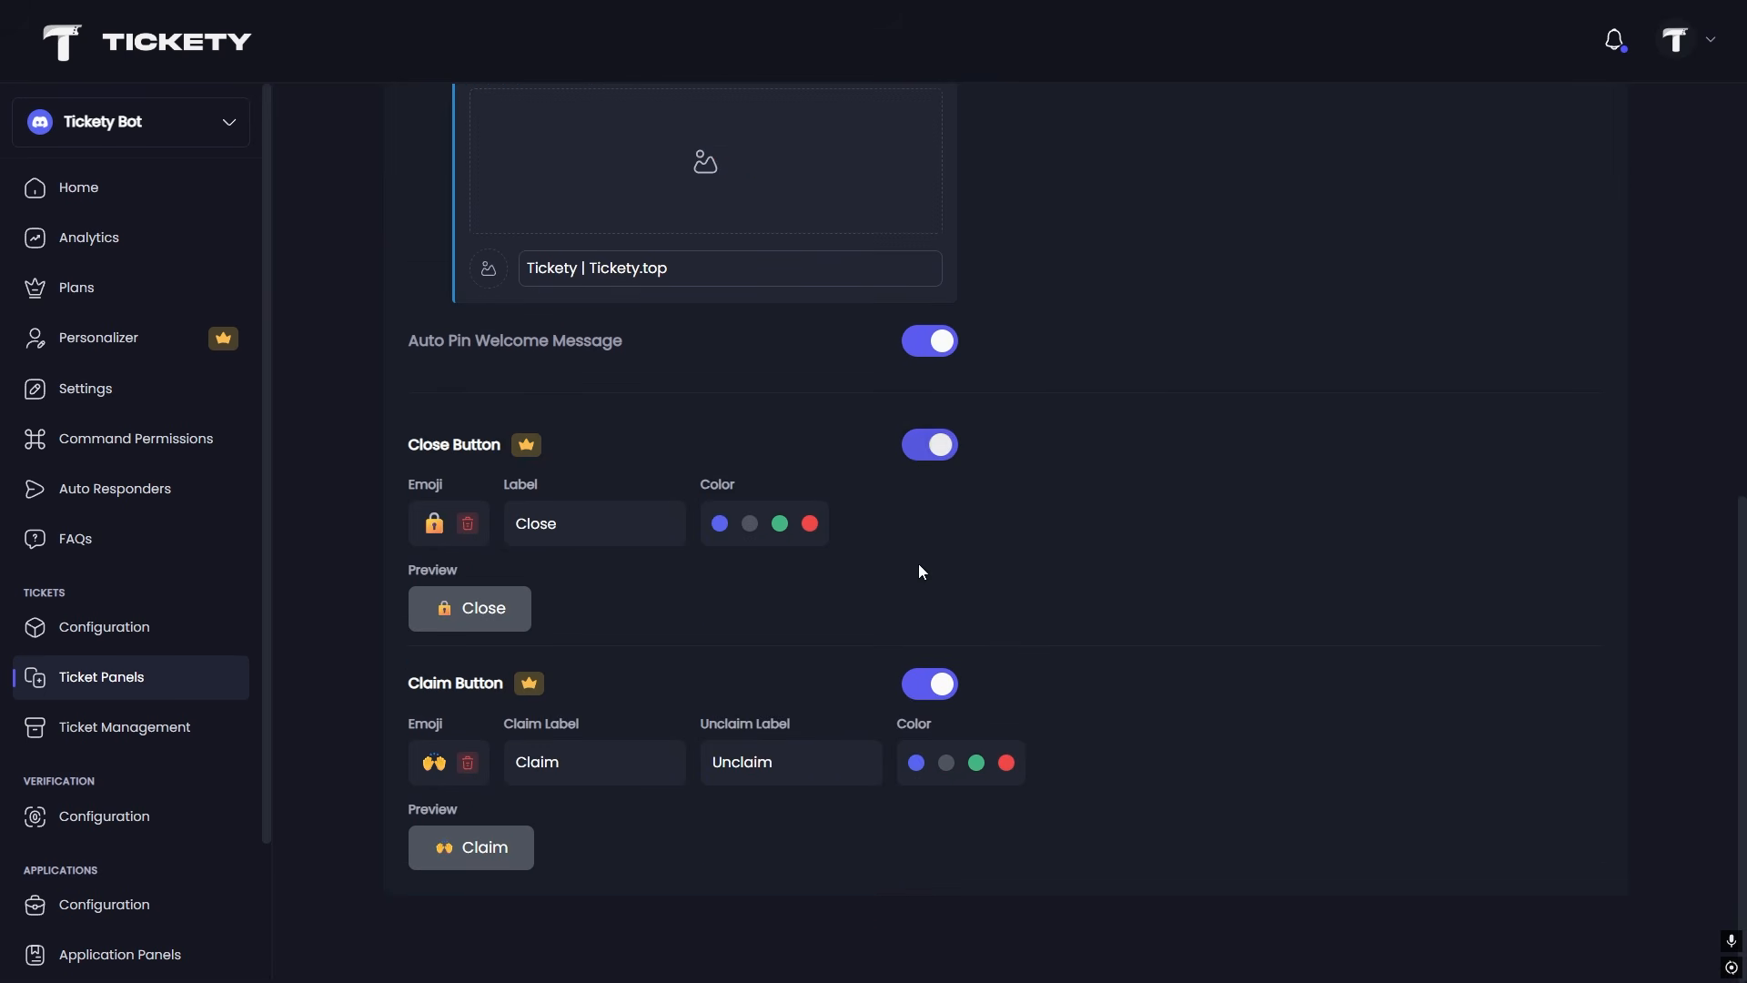
left_click(926, 685)
left_click(925, 684)
Add a first question to the panel's form and expand its settings.
scroll(869, 519, "up", 10)
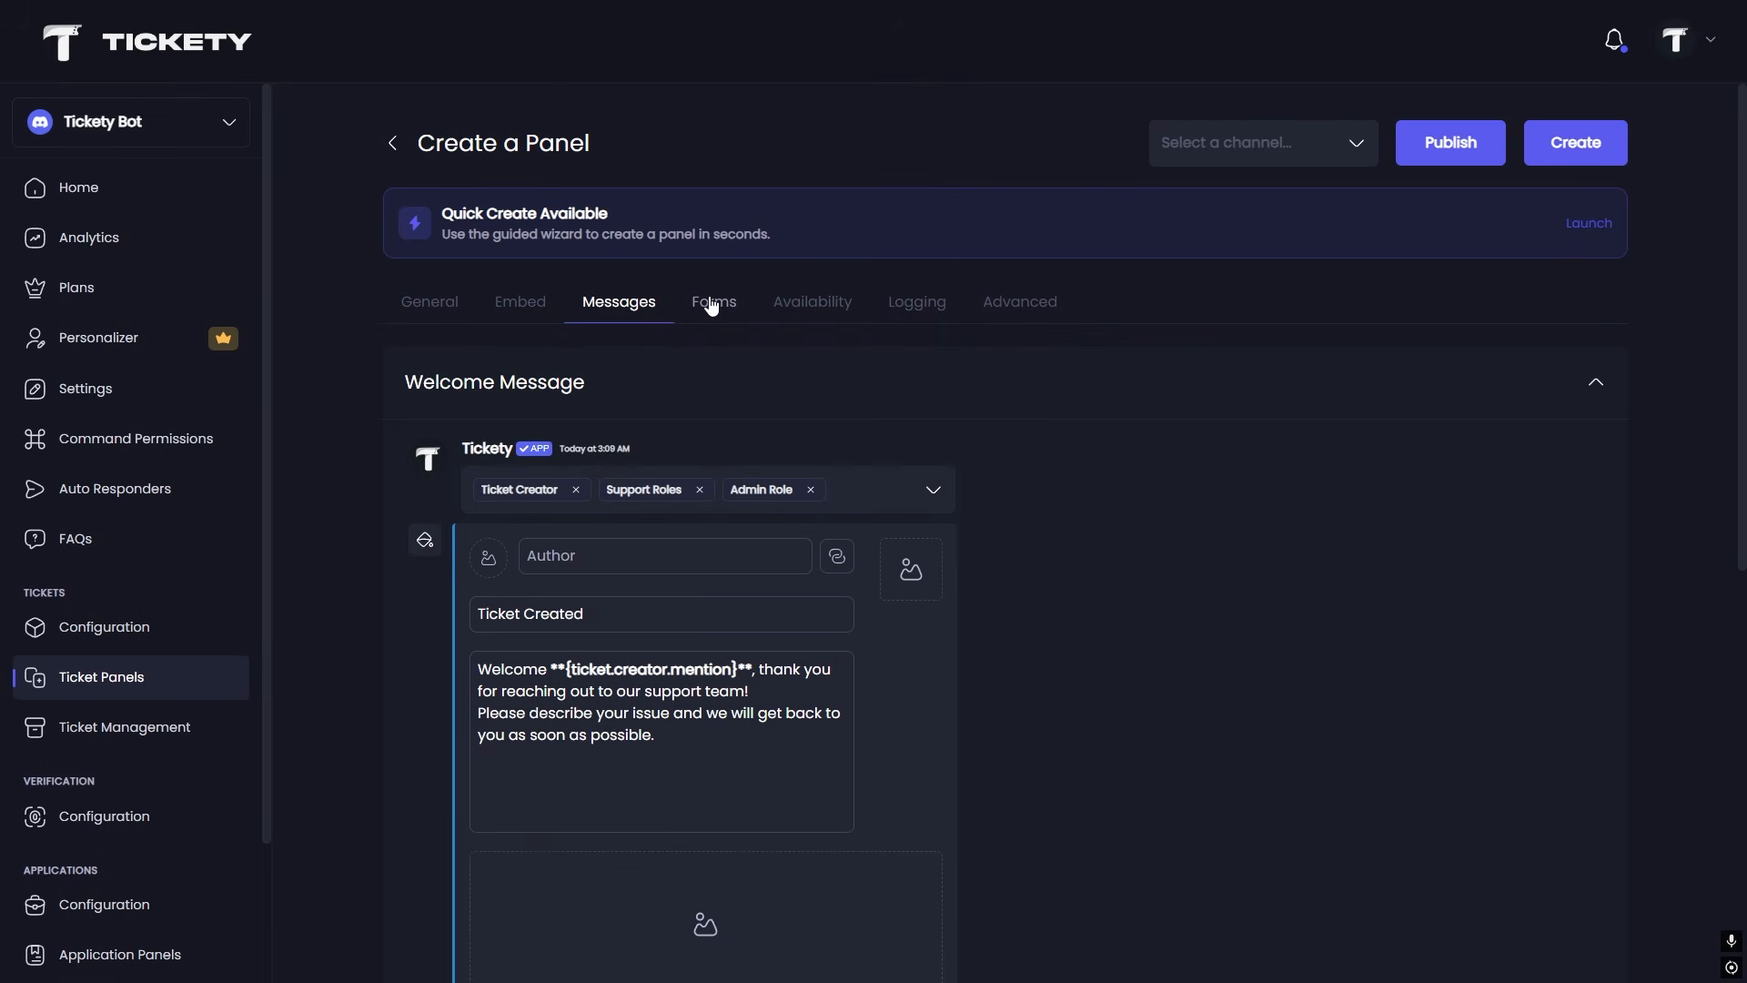
left_click(714, 301)
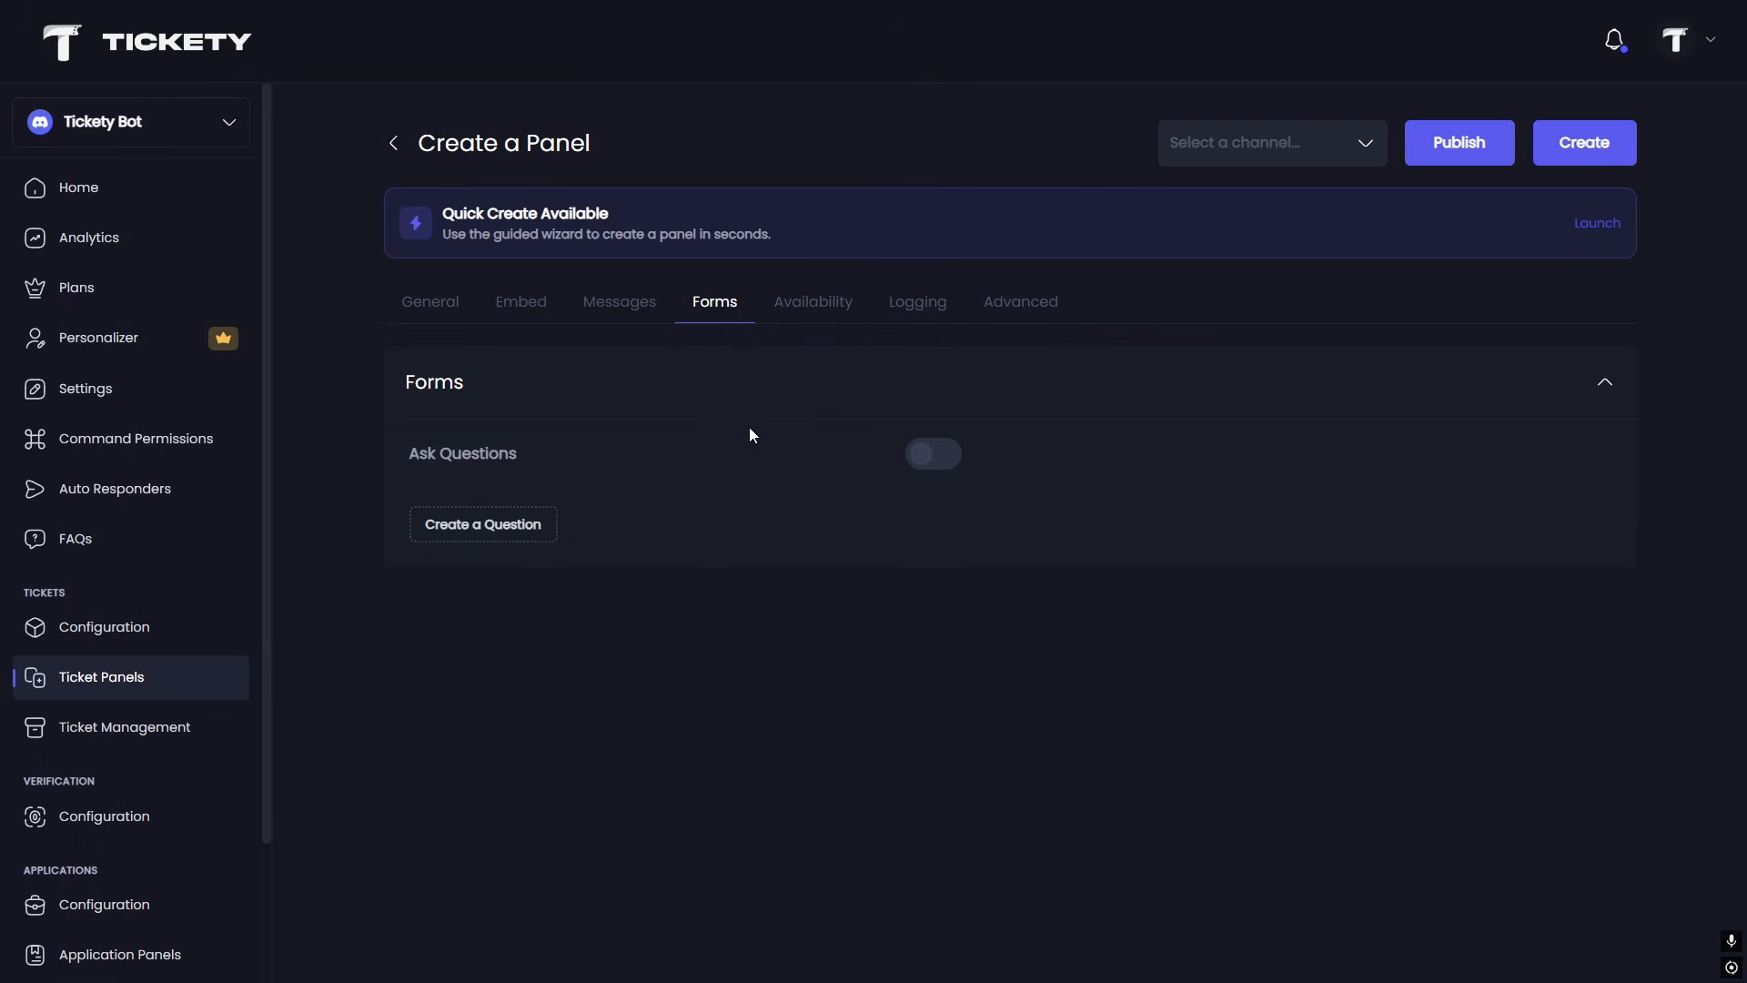
left_click(491, 528)
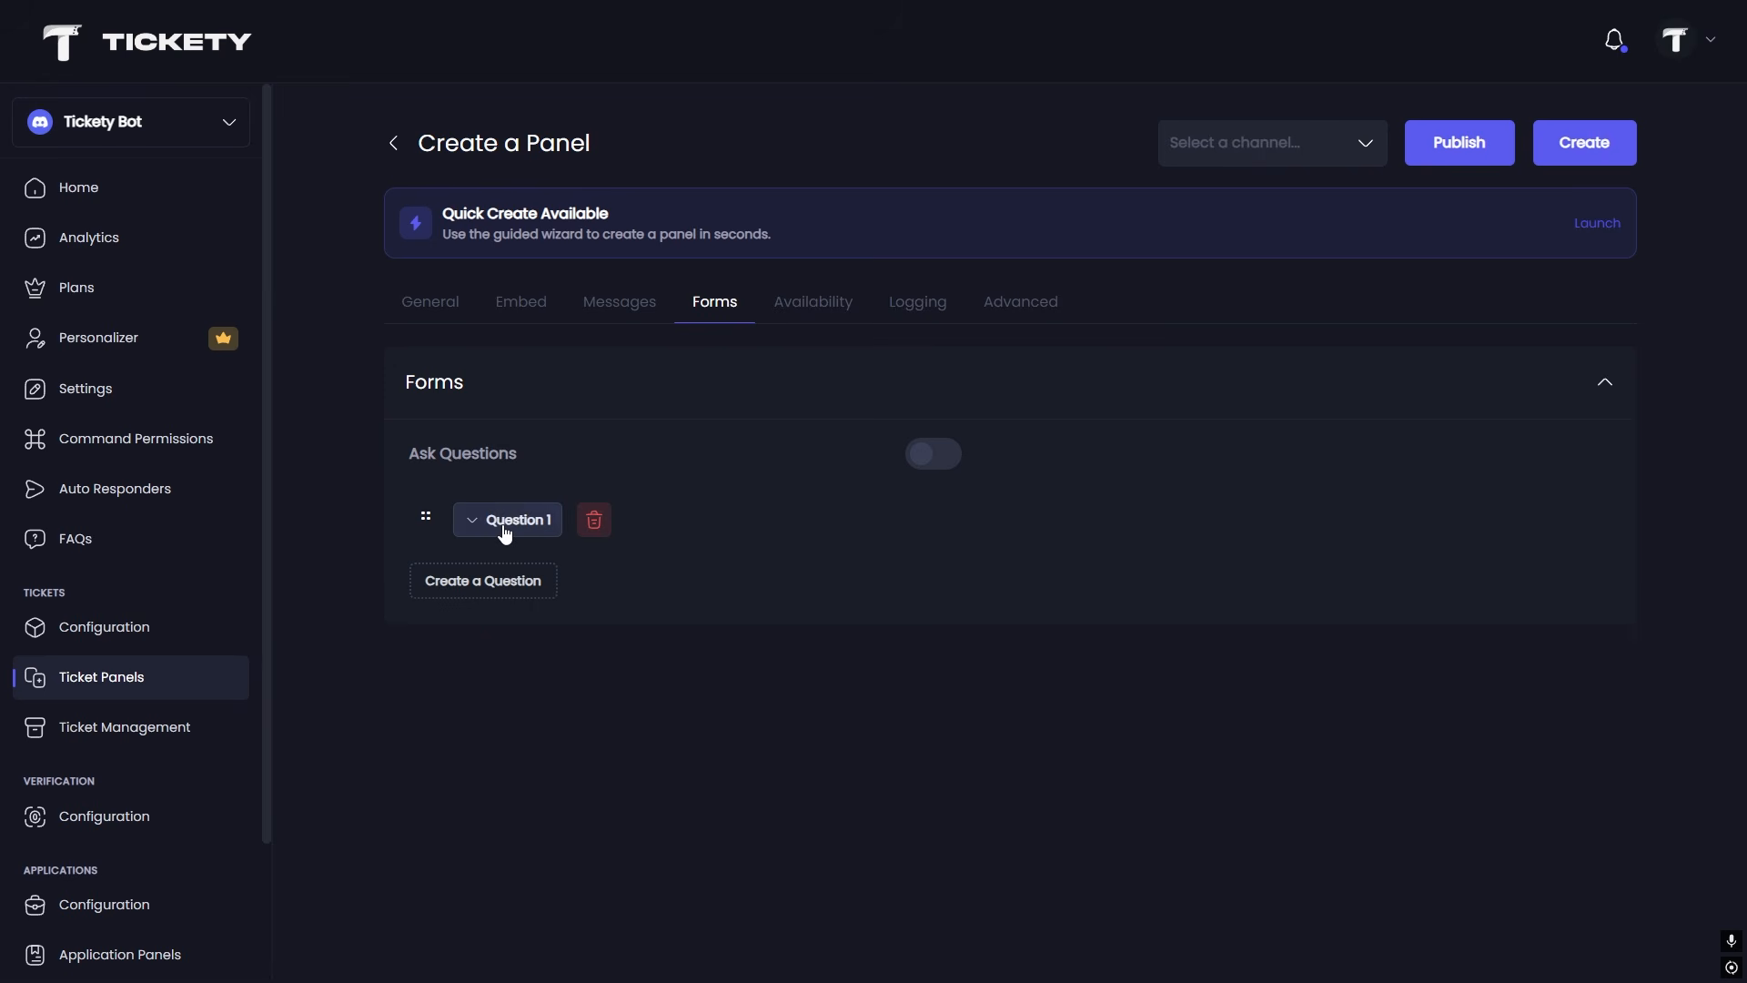
left_click(506, 533)
Try the question's Select, Image Upload and Text answer types with their sub-options, and return to multi-line text.
left_click(582, 794)
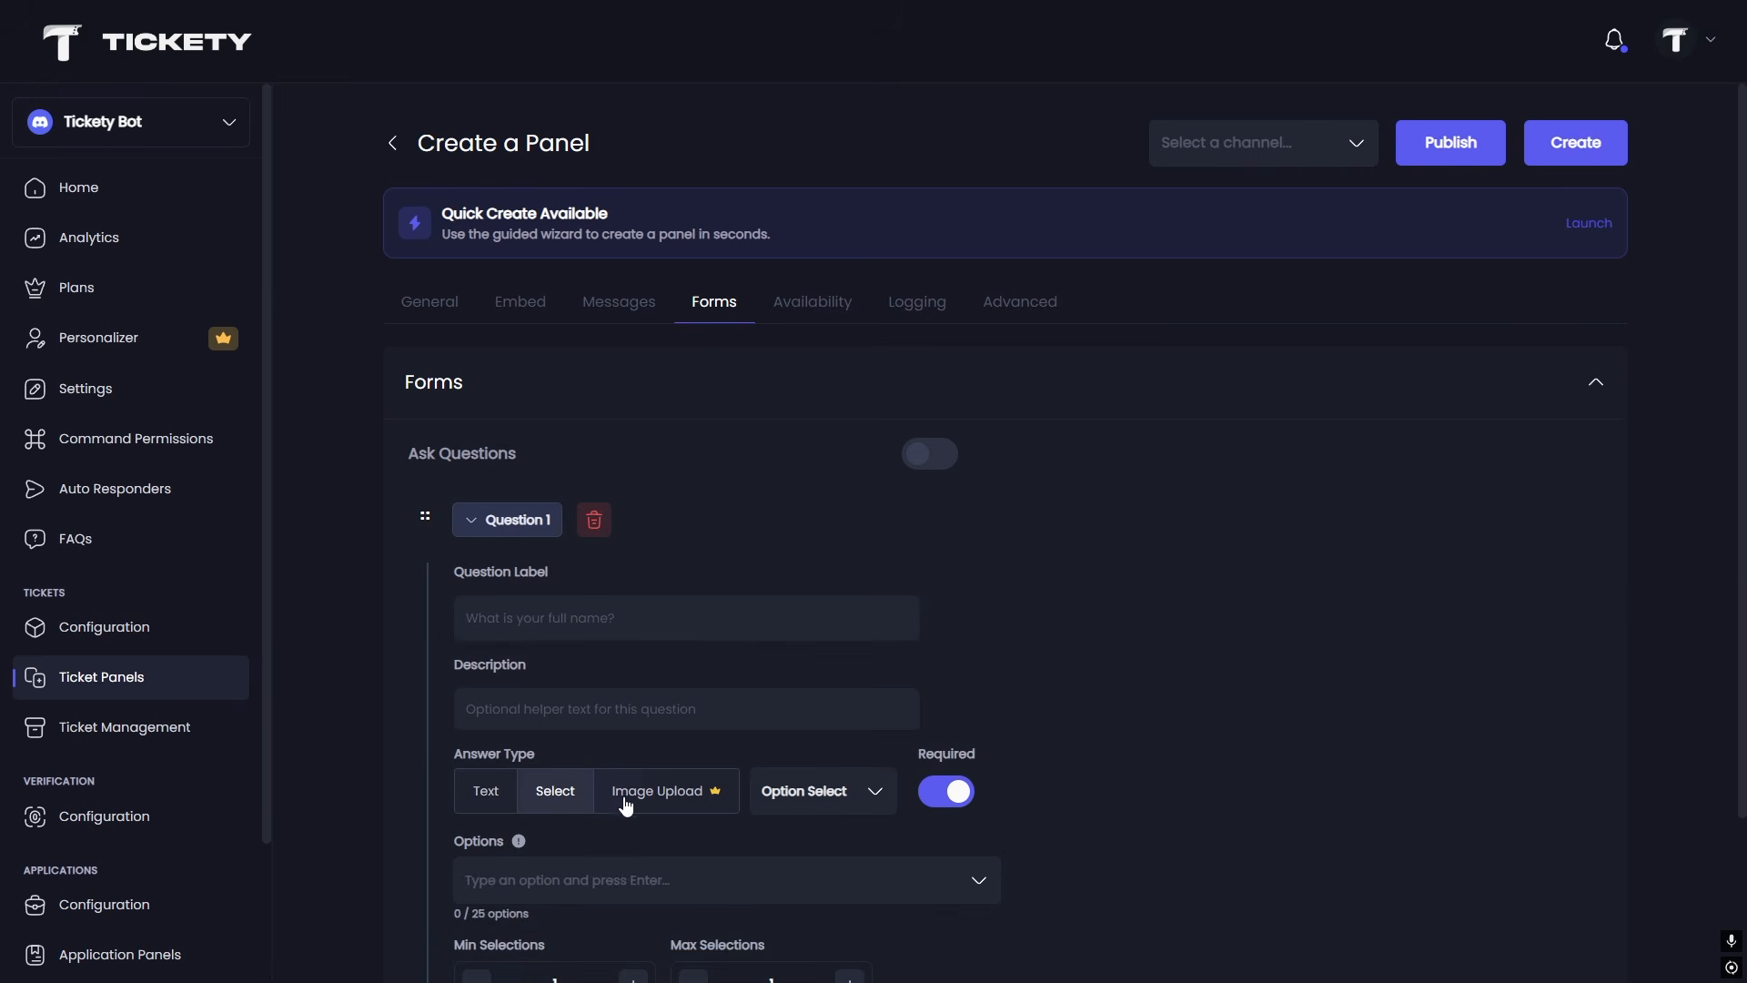
left_click(625, 803)
left_click(872, 651)
left_click(488, 791)
left_click(827, 795)
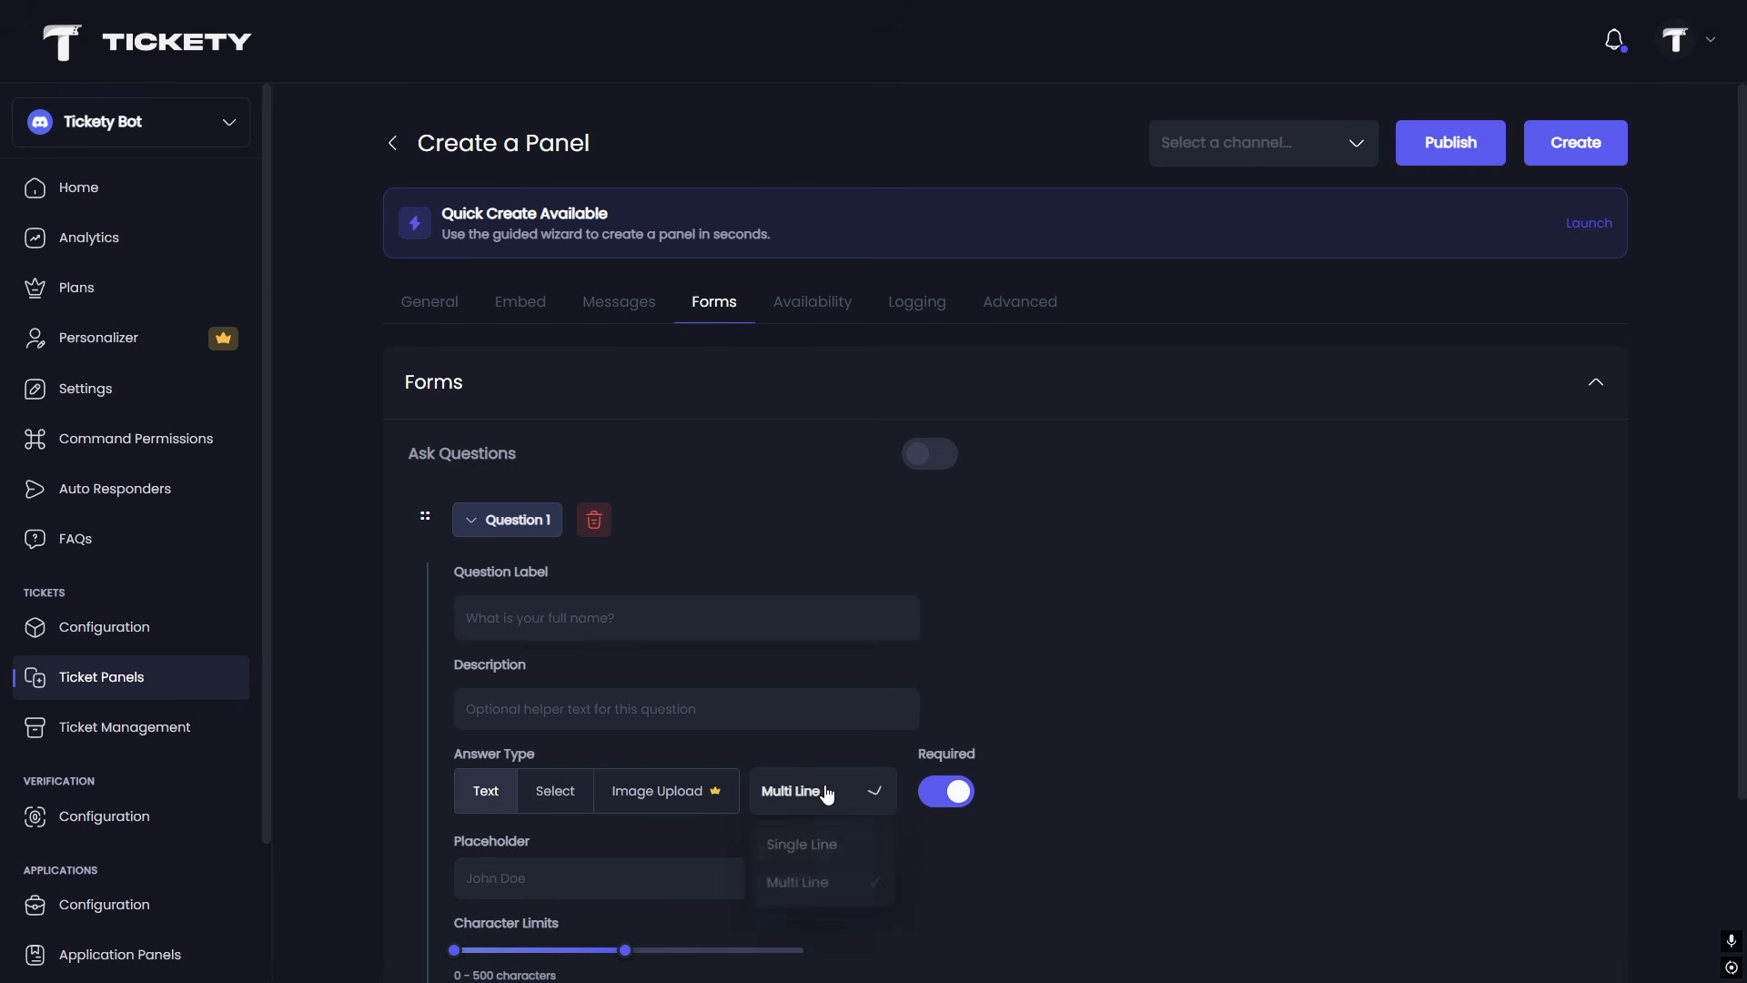
left_click(810, 847)
left_click(826, 797)
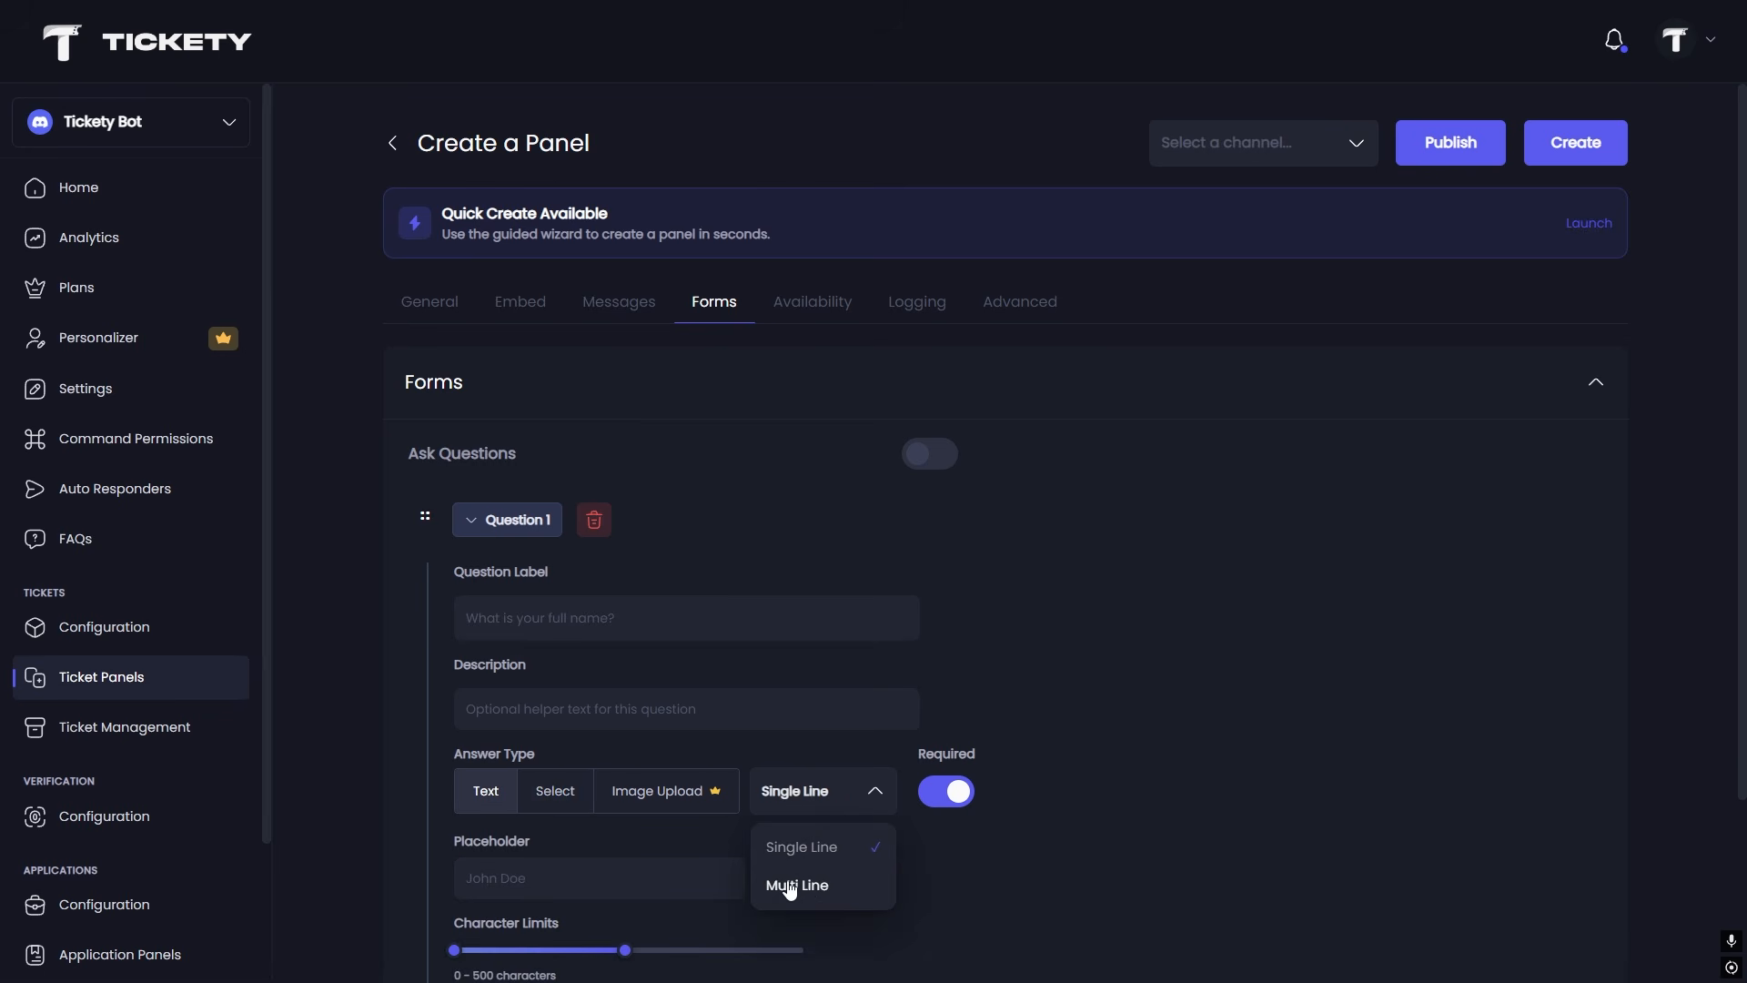
left_click(797, 884)
left_click(557, 791)
left_click(858, 799)
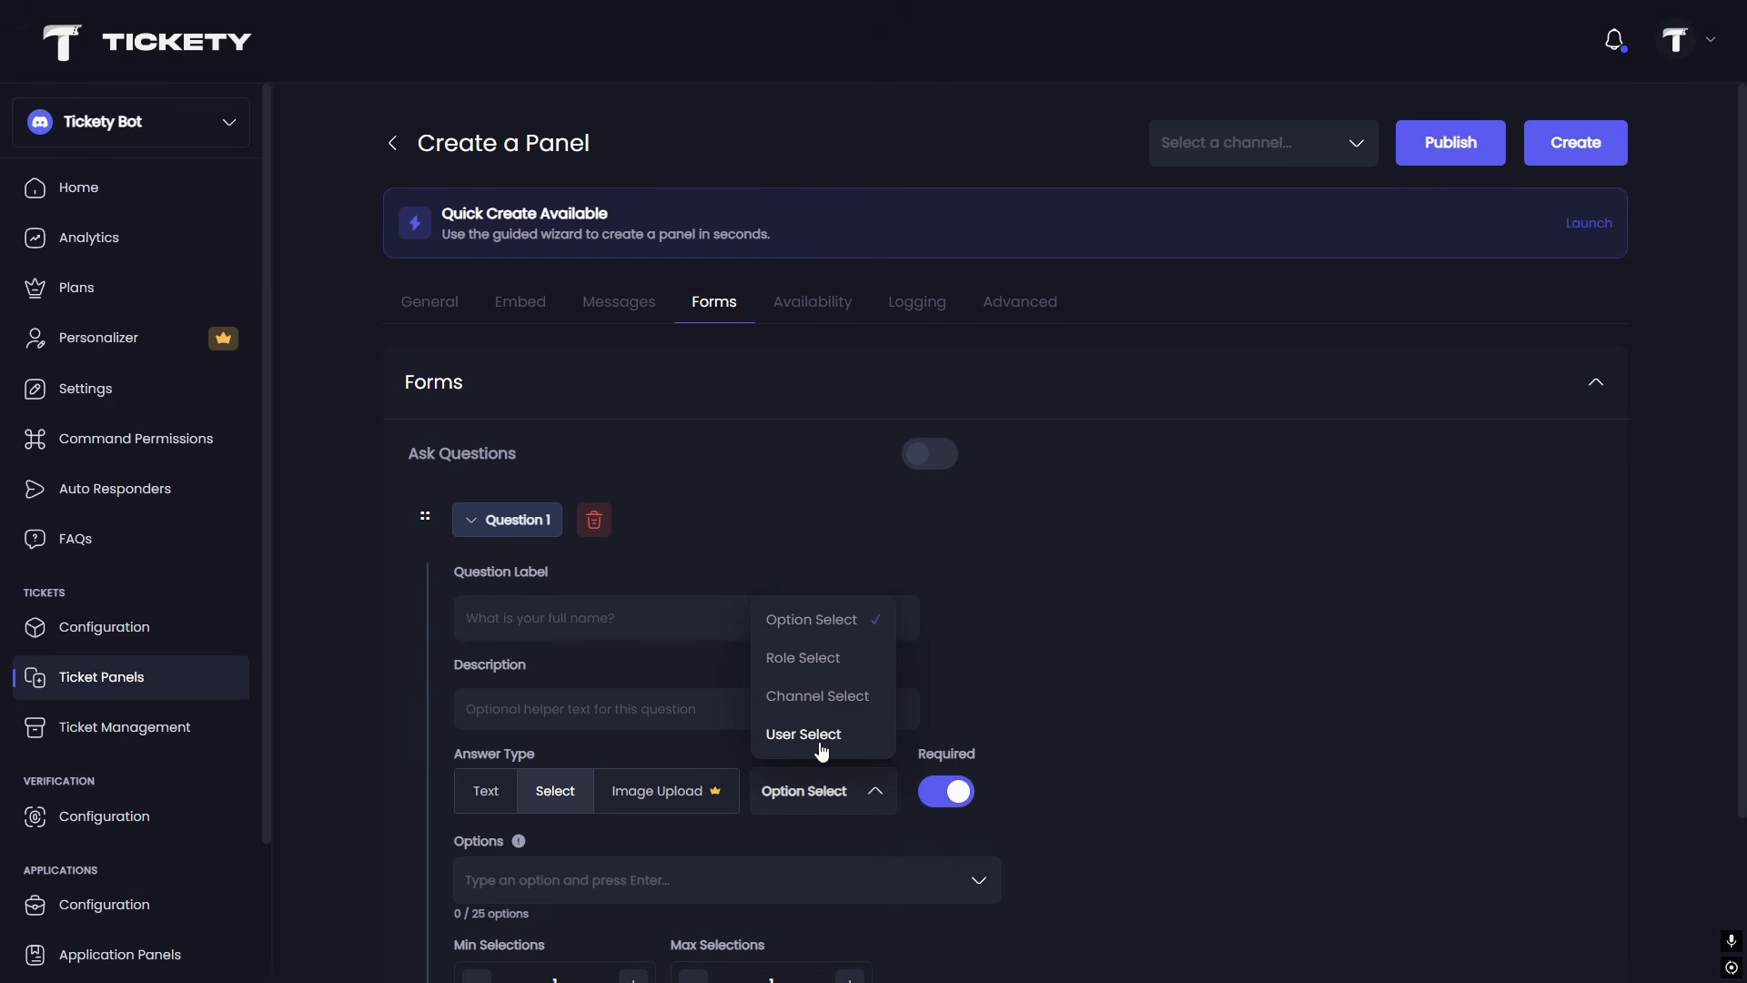
left_click(824, 791)
left_click(500, 797)
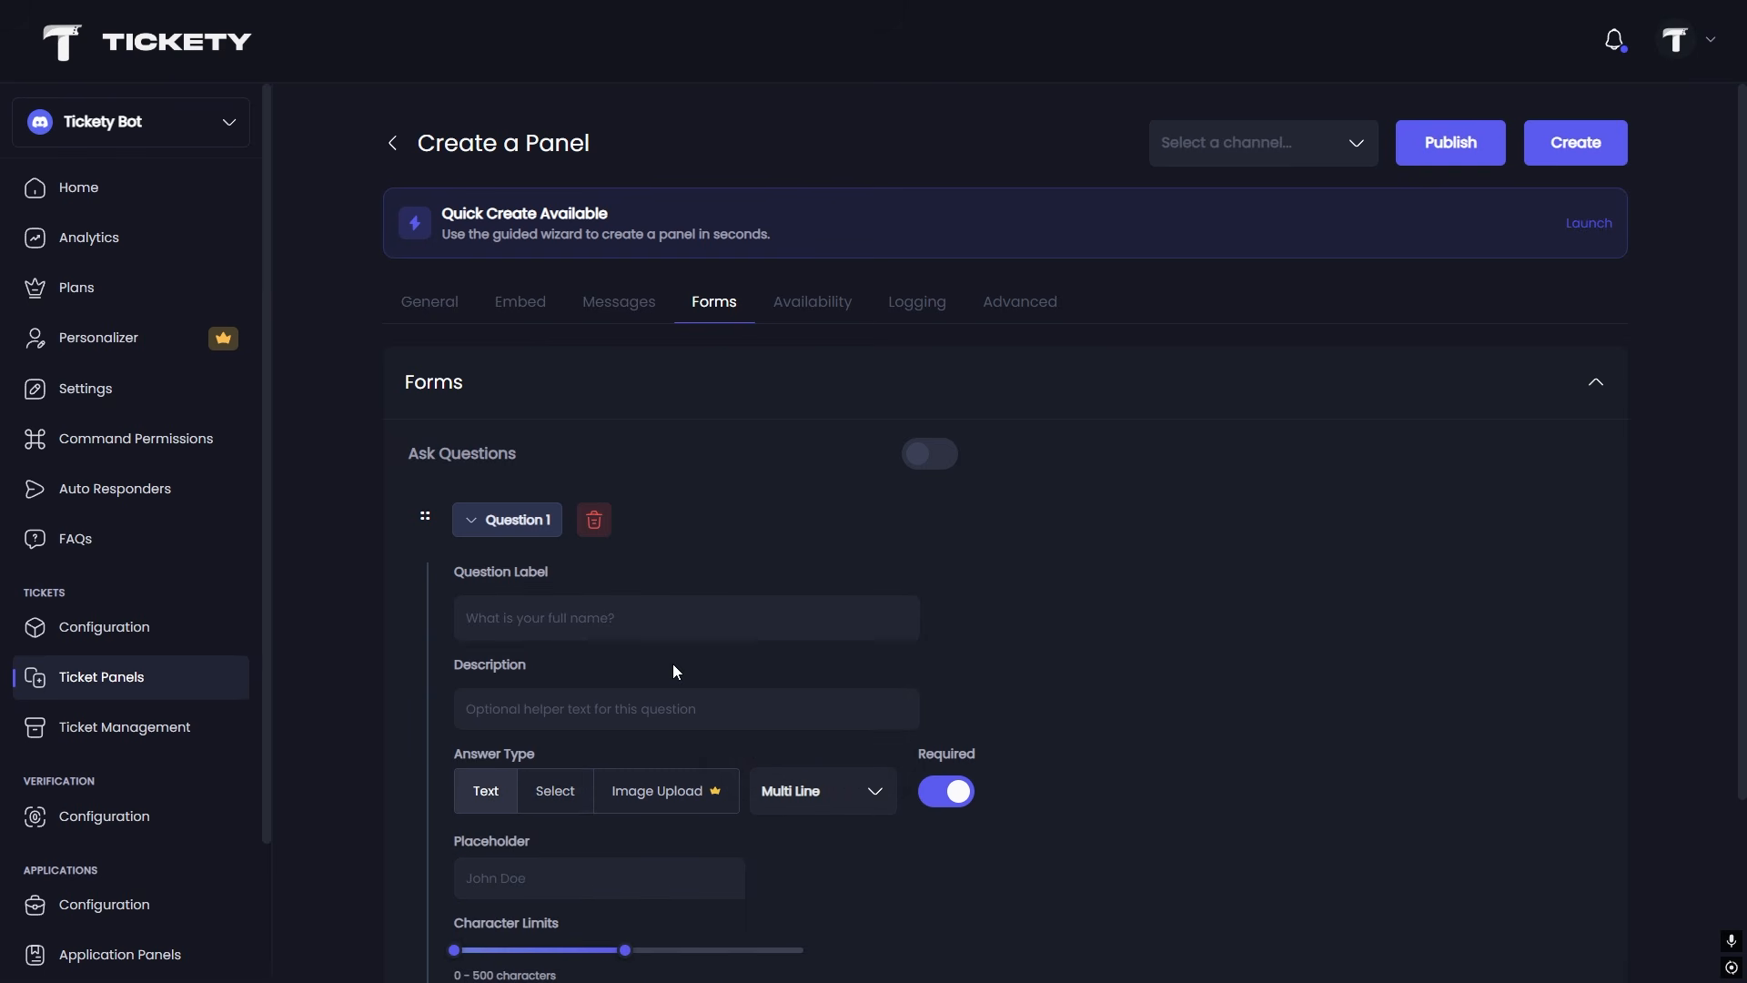
Label the question "how old are you?" and set its text answer to Single Line.
left_click(669, 625)
type("What is y")
key("ctrl+a")
key("BackSpace")
type("how old are you?")
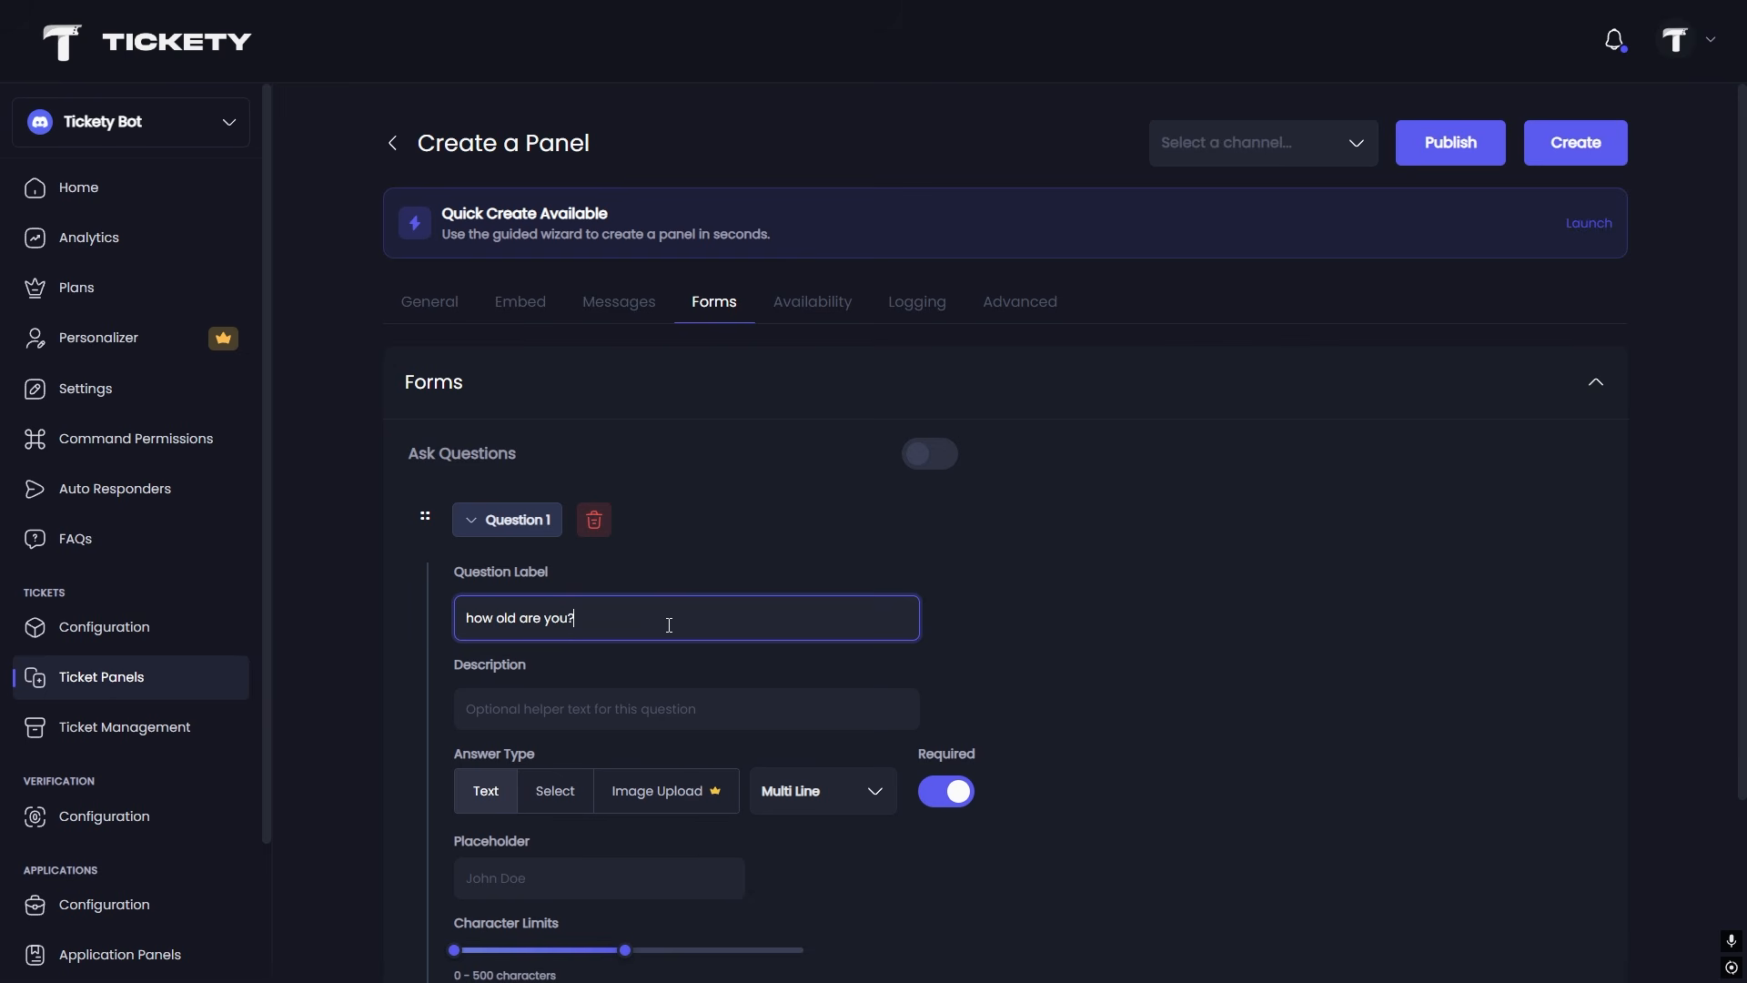
scroll(673, 622, "down", 3)
left_click(819, 564)
left_click(816, 615)
Turn on Ask Questions for the form and open the panel's availability settings.
scroll(860, 546, "up", 3)
scroll(782, 546, "down", 3)
scroll(820, 617, "up", 3)
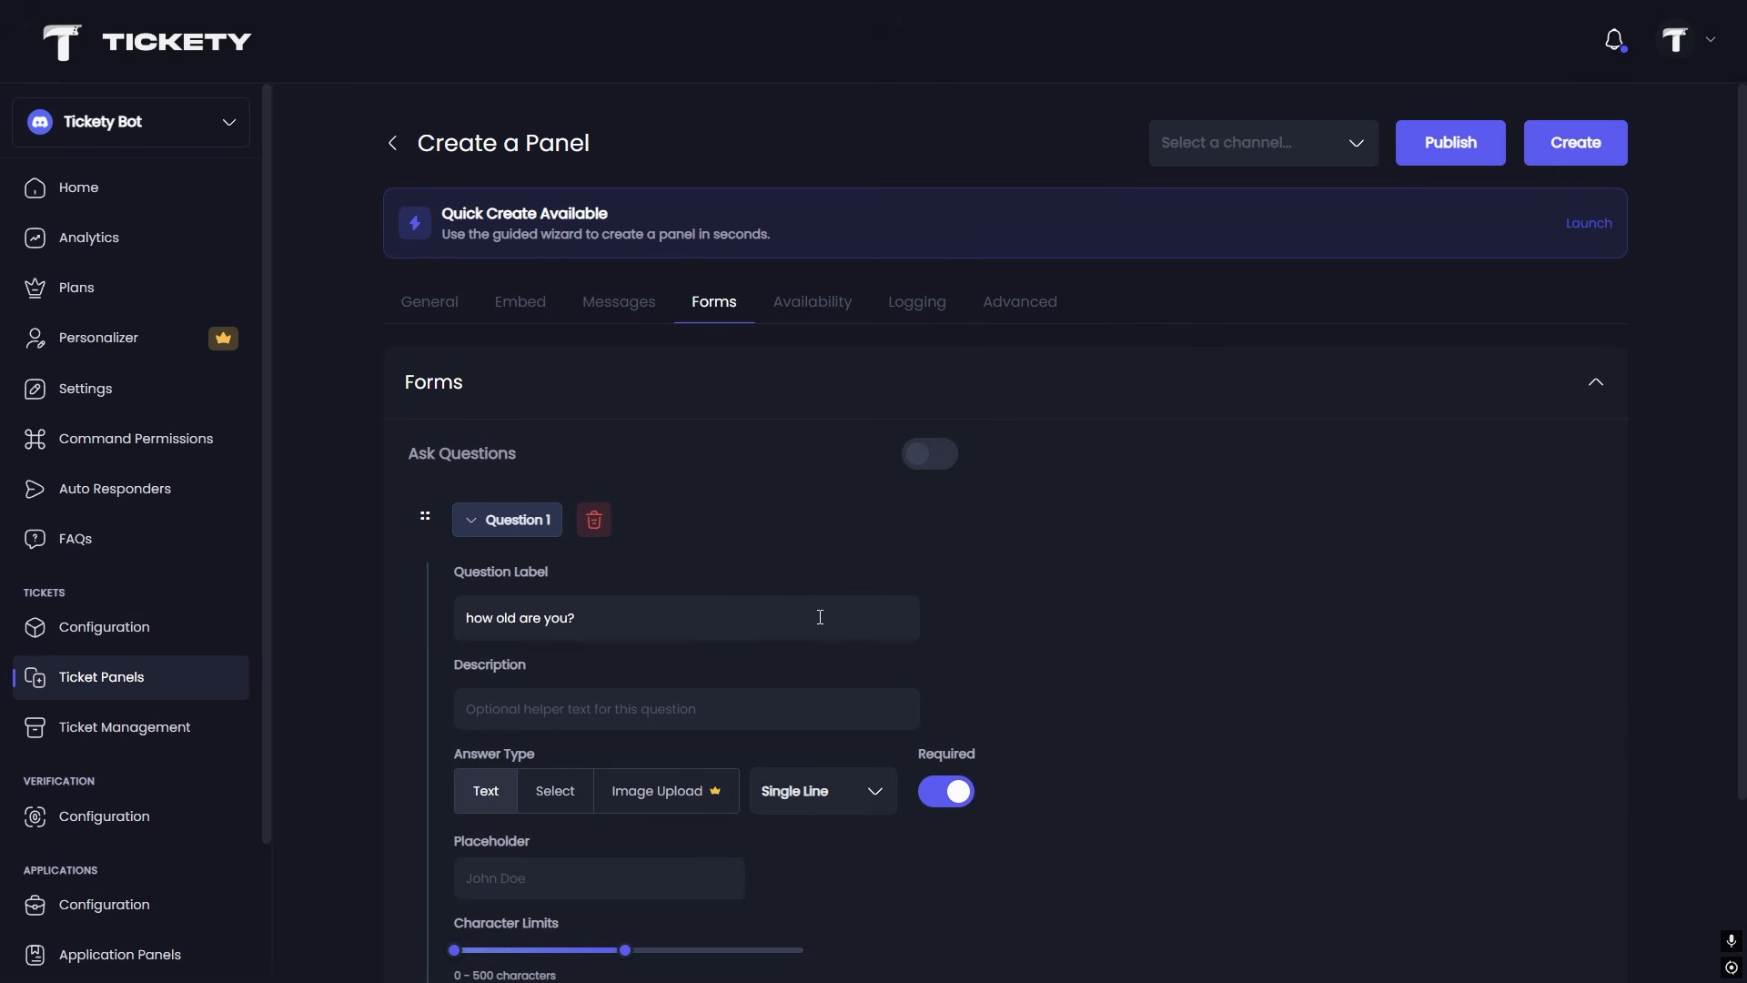
left_click(920, 455)
left_click(811, 303)
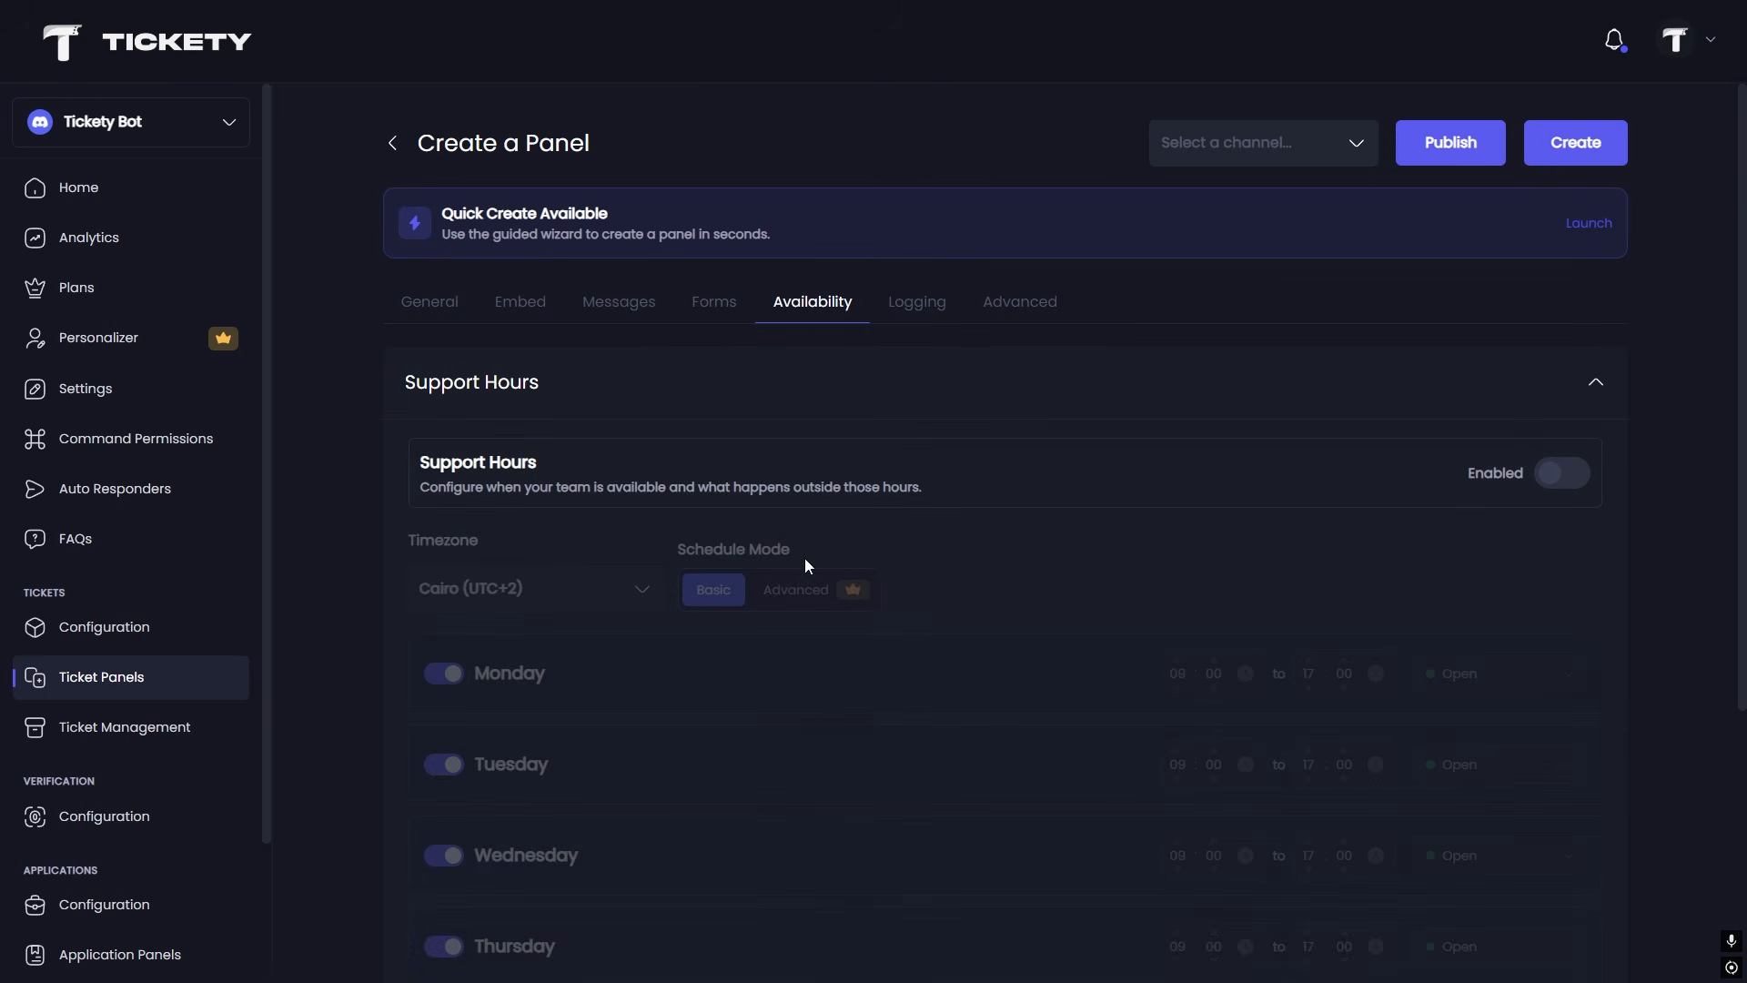
Enable support hours for the panel and try the Advanced schedule mode.
left_click(1574, 478)
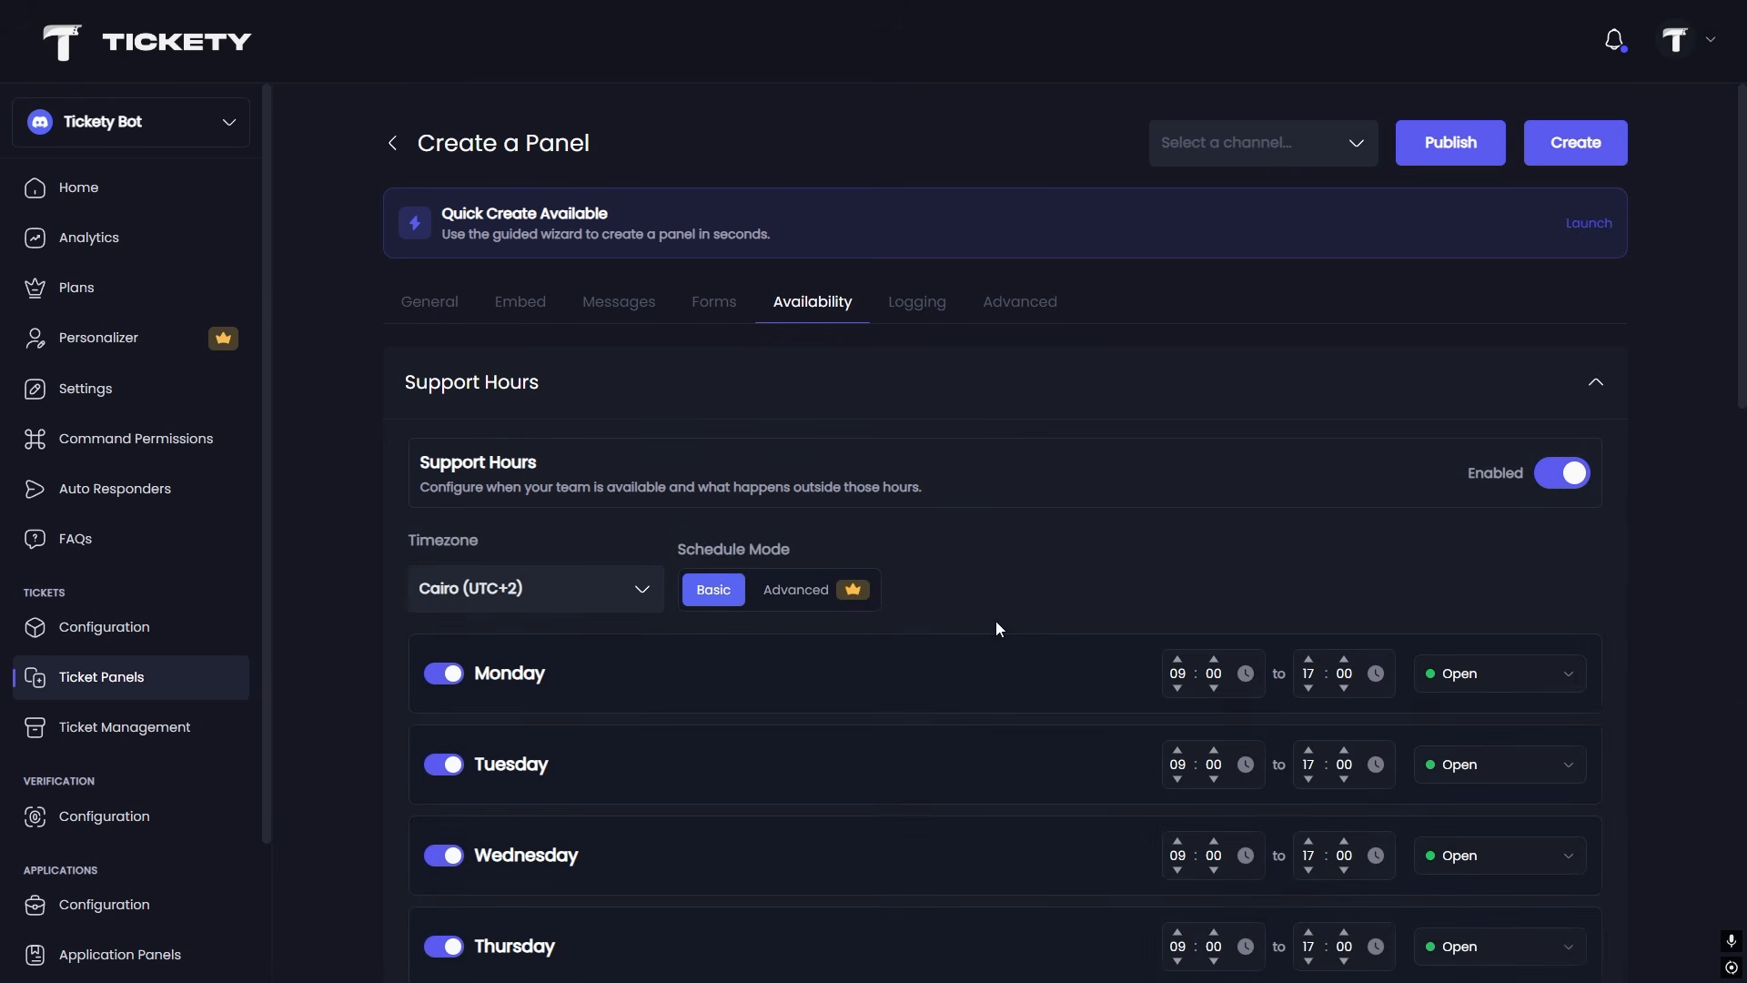
left_click(791, 589)
left_click(887, 650)
Try to set the closed state logic to Deny Creation for tickets outside support hours.
scroll(910, 628, "down", 5)
scroll(965, 601, "down", 6)
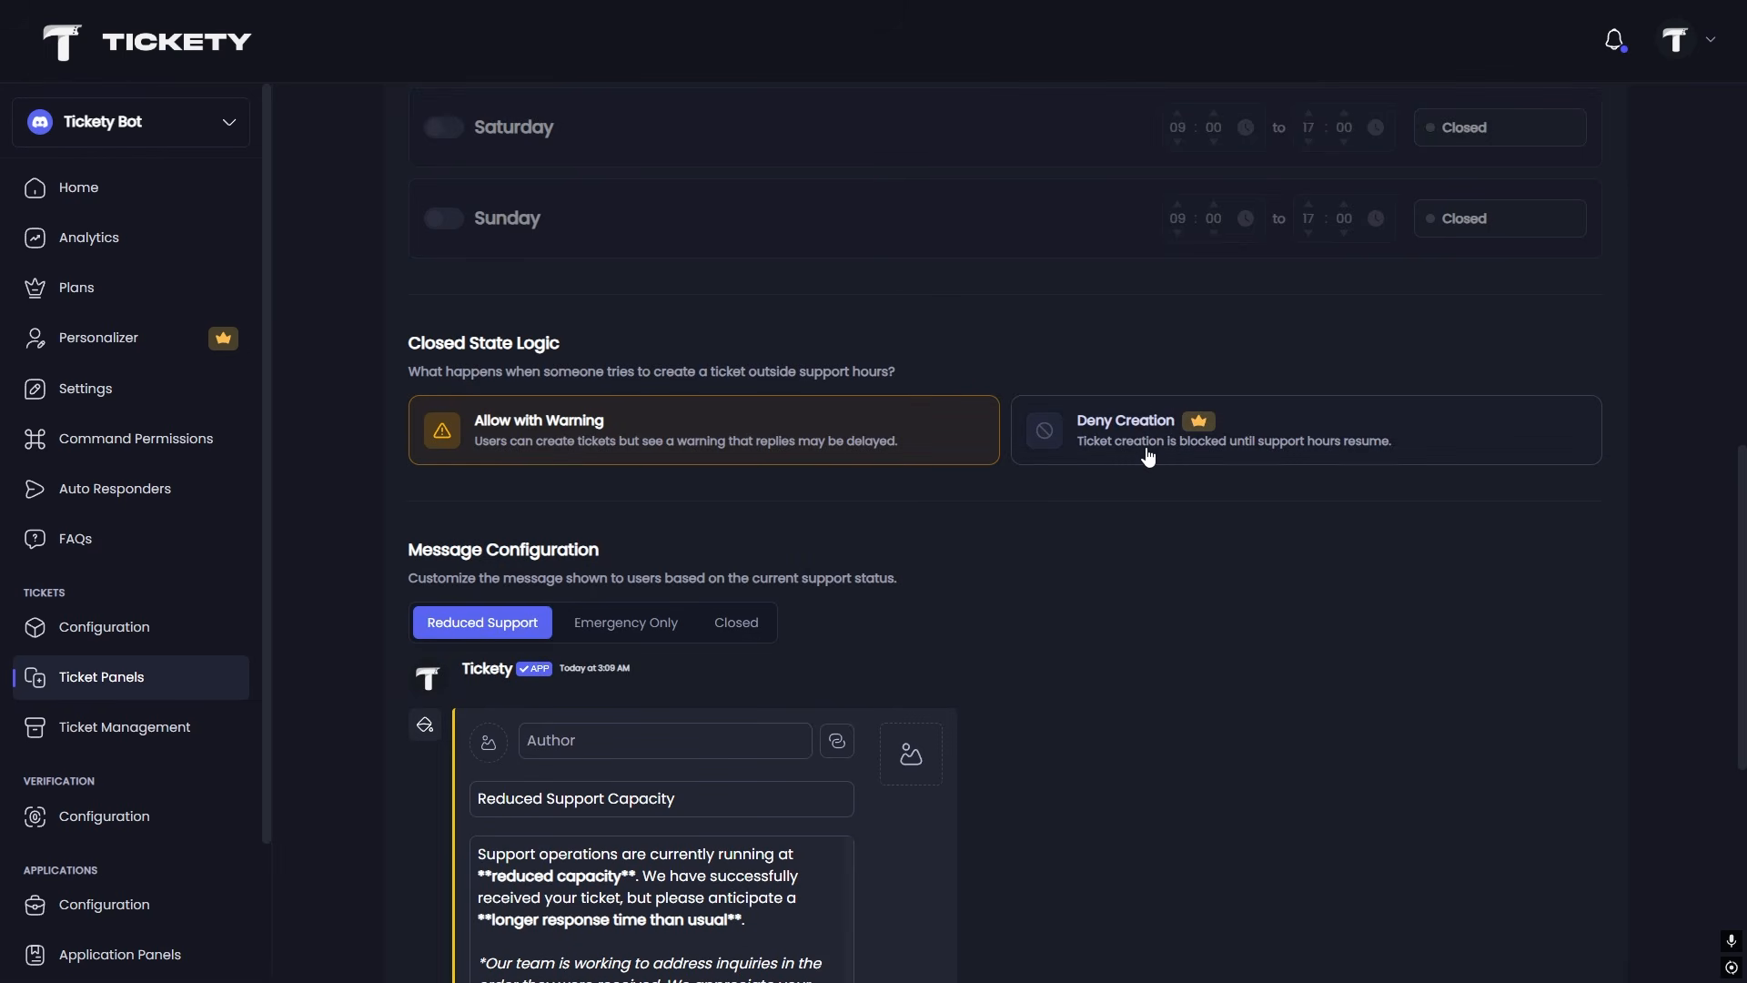
left_click(1098, 442)
left_click(885, 650)
Review the Emergency Only and Closed support status messages and try to turn on Disable Staff Pings.
scroll(827, 521, "down", 3)
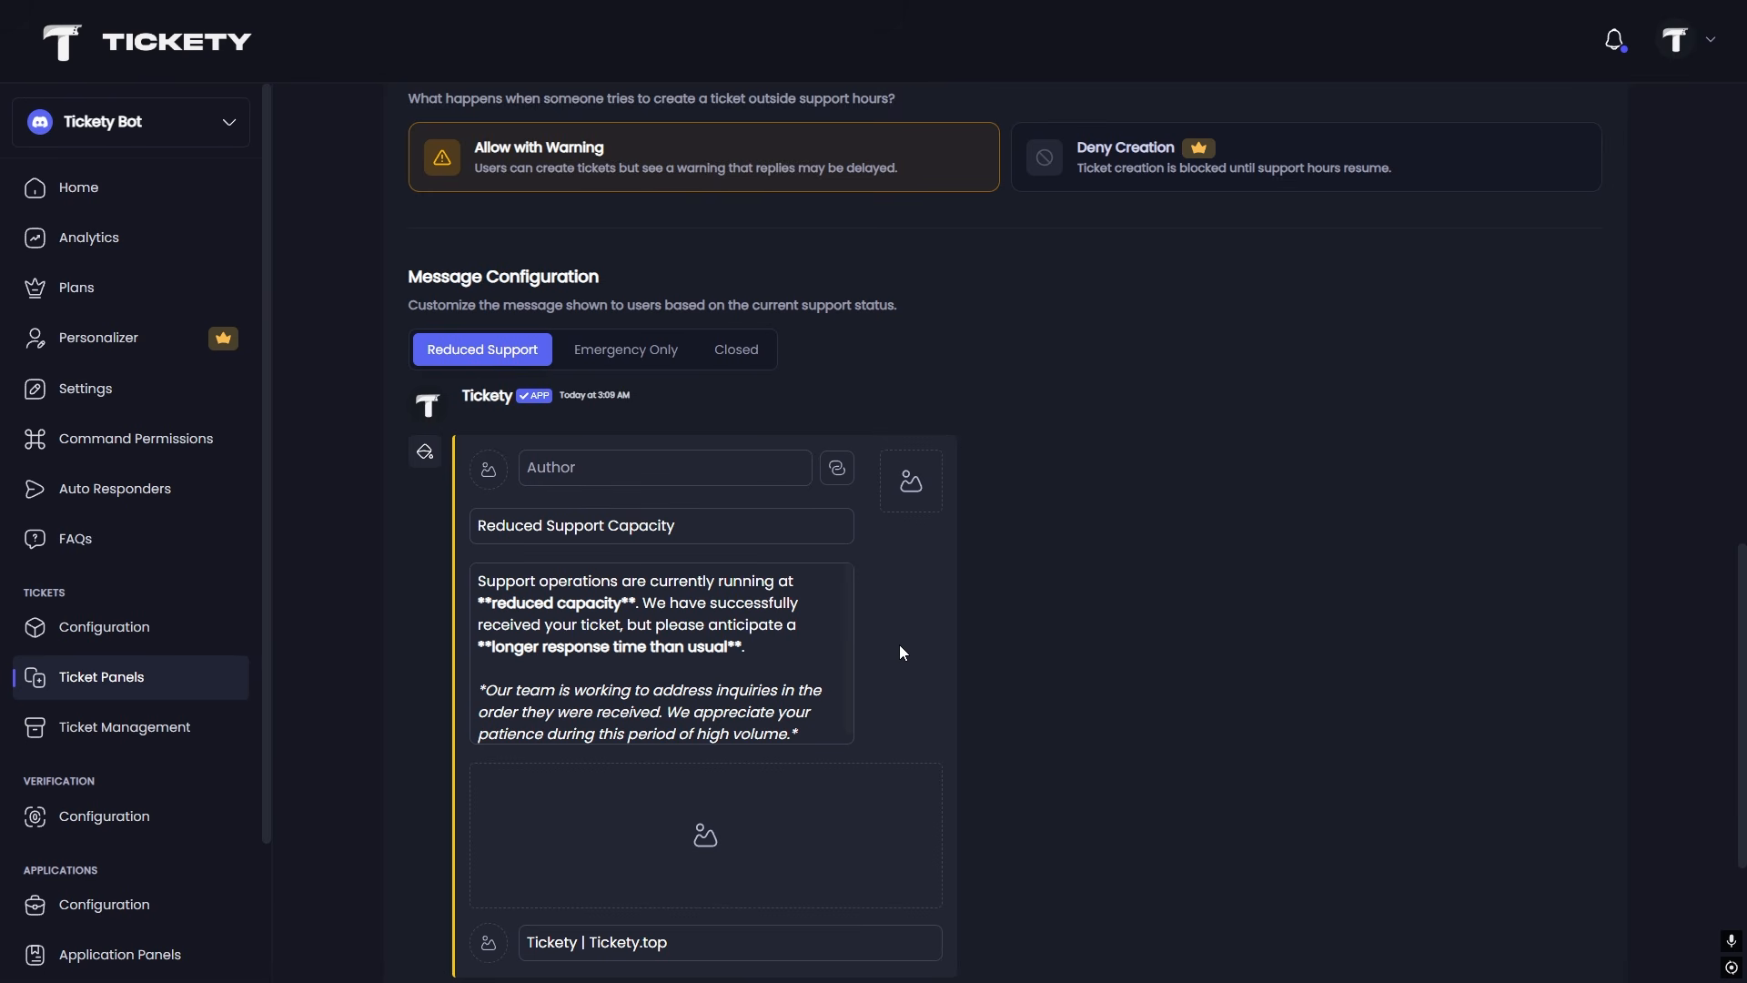
left_click(624, 354)
scroll(692, 610, "down", 3)
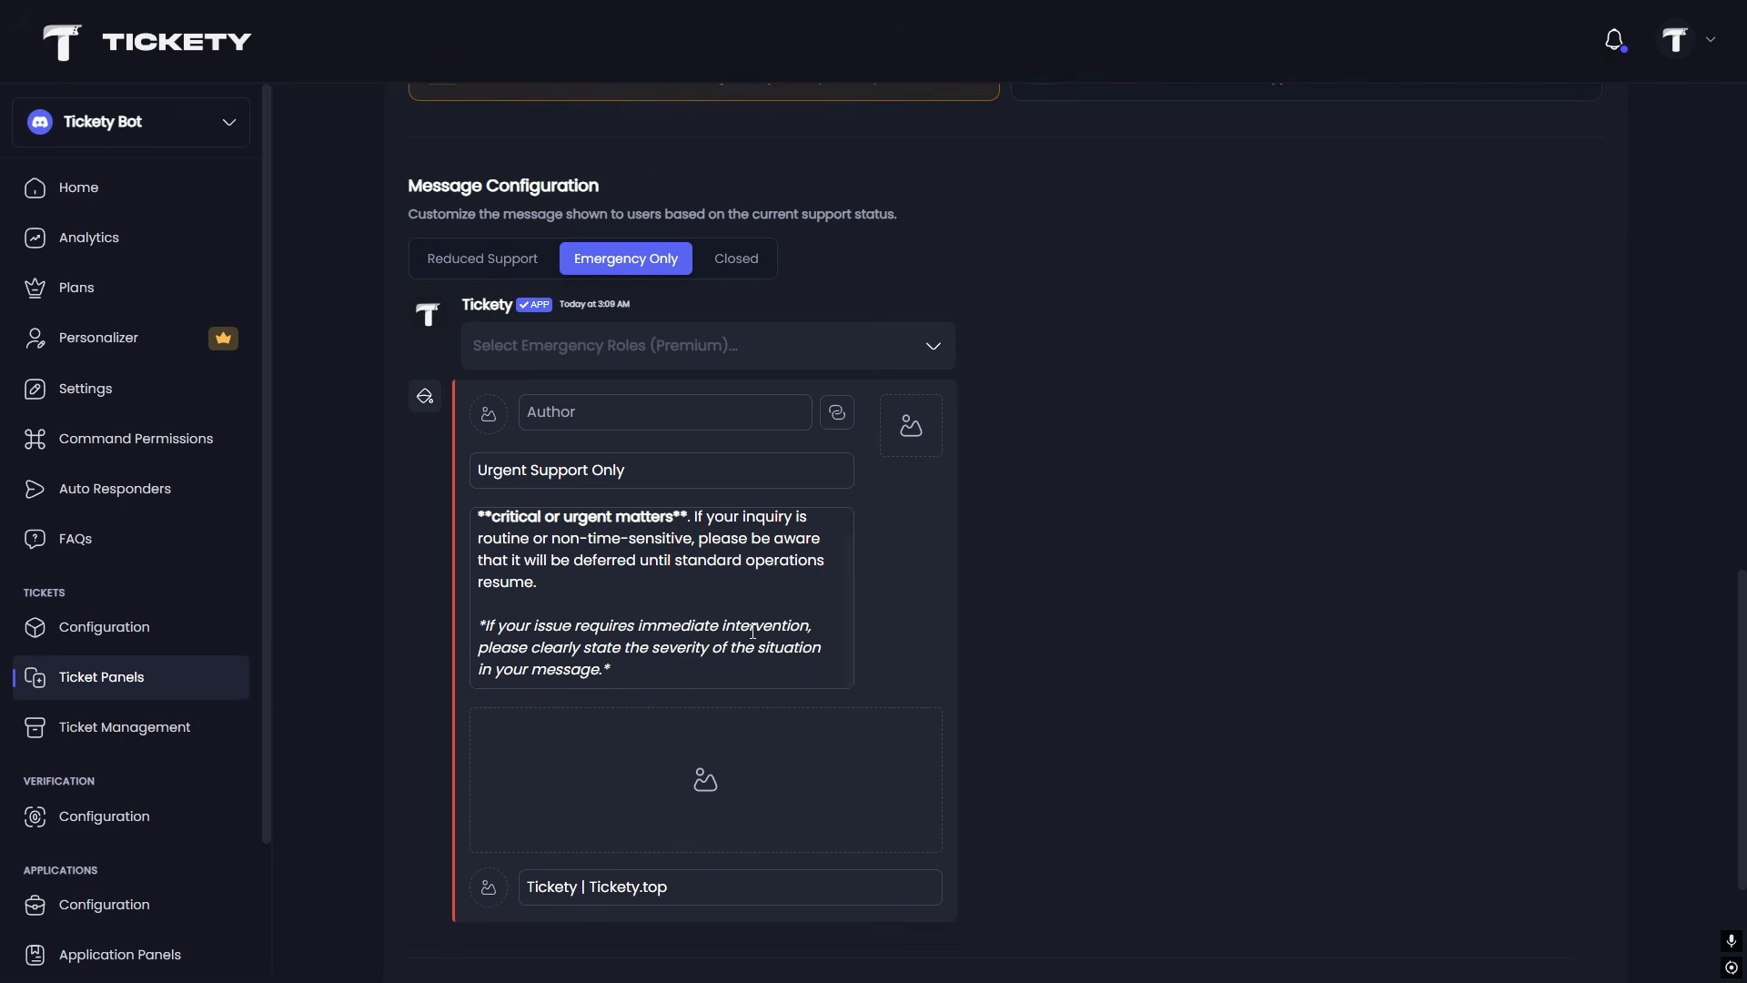
left_click(741, 264)
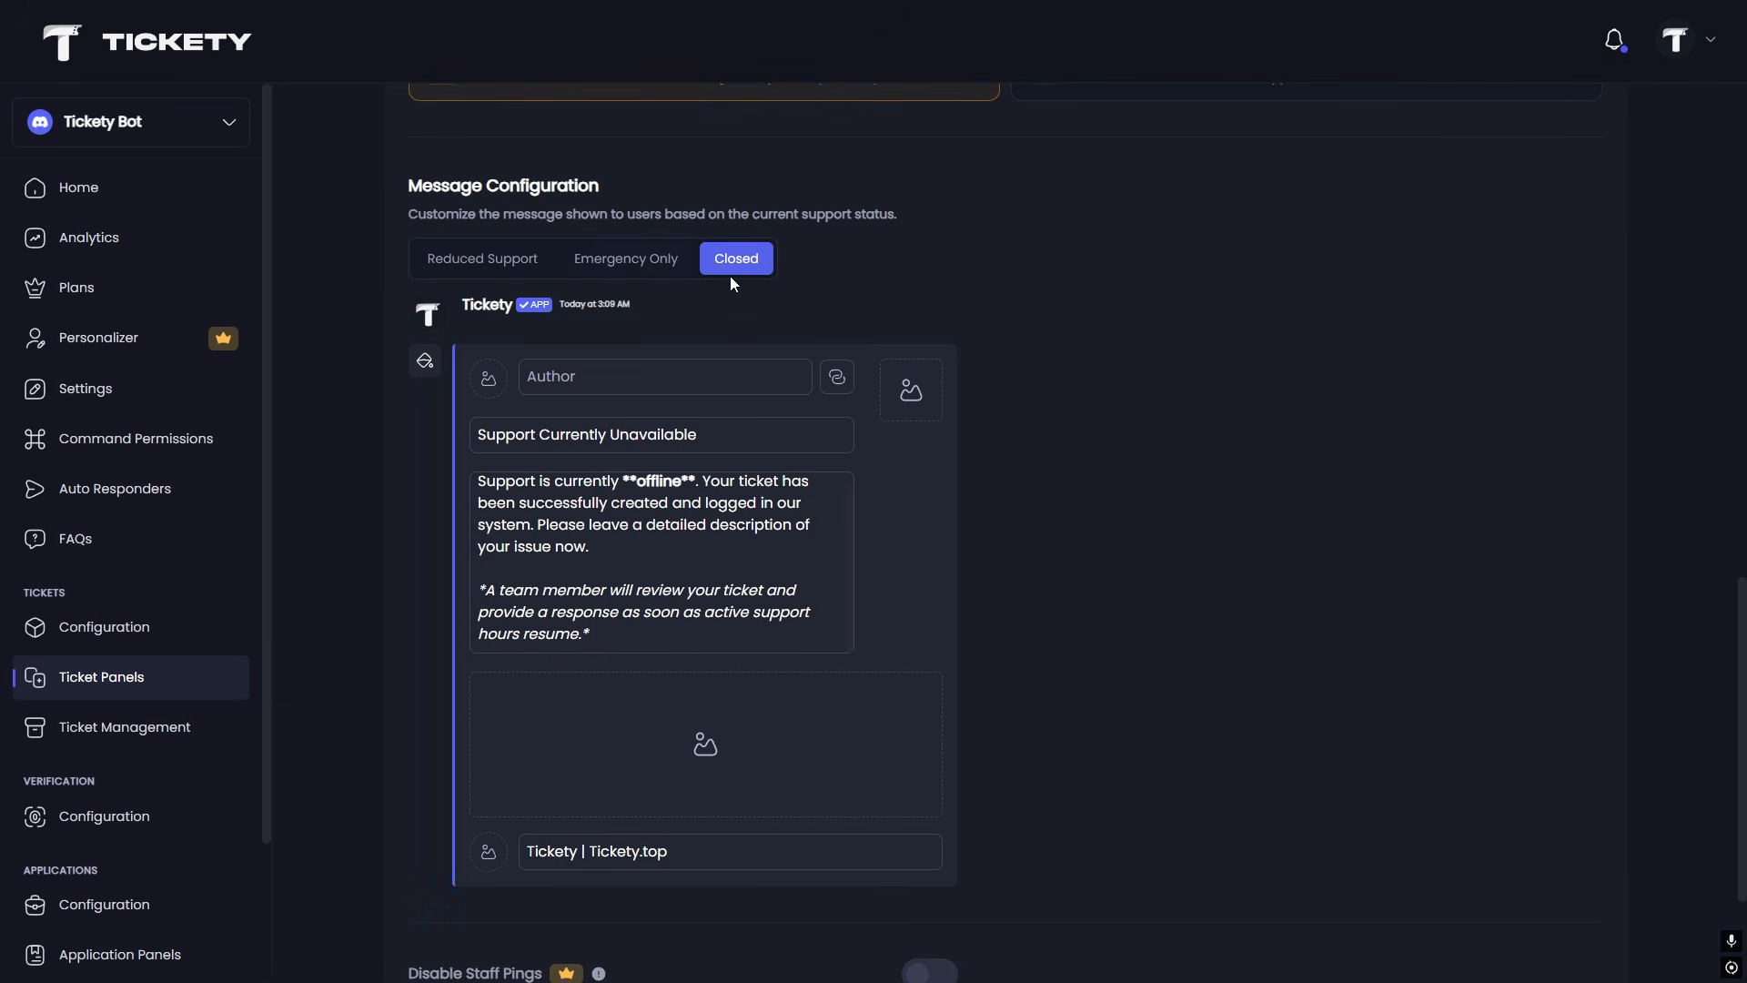
scroll(591, 646, "down", 3)
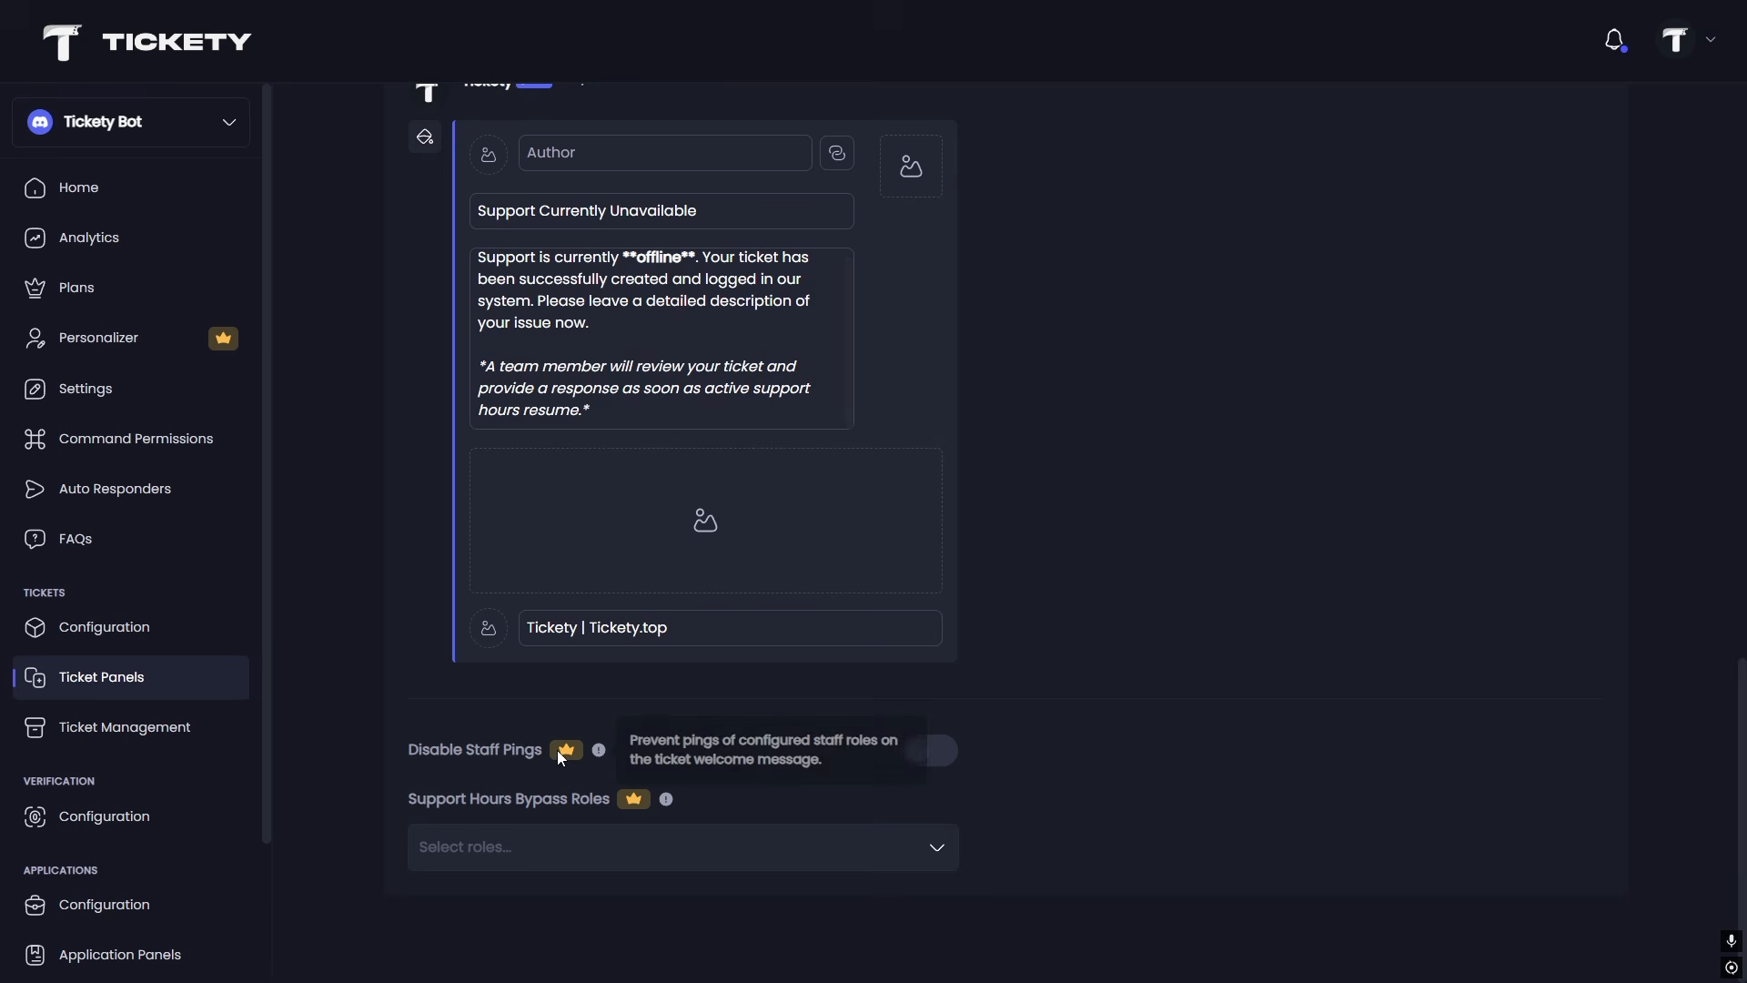
left_click(946, 759)
left_click(896, 654)
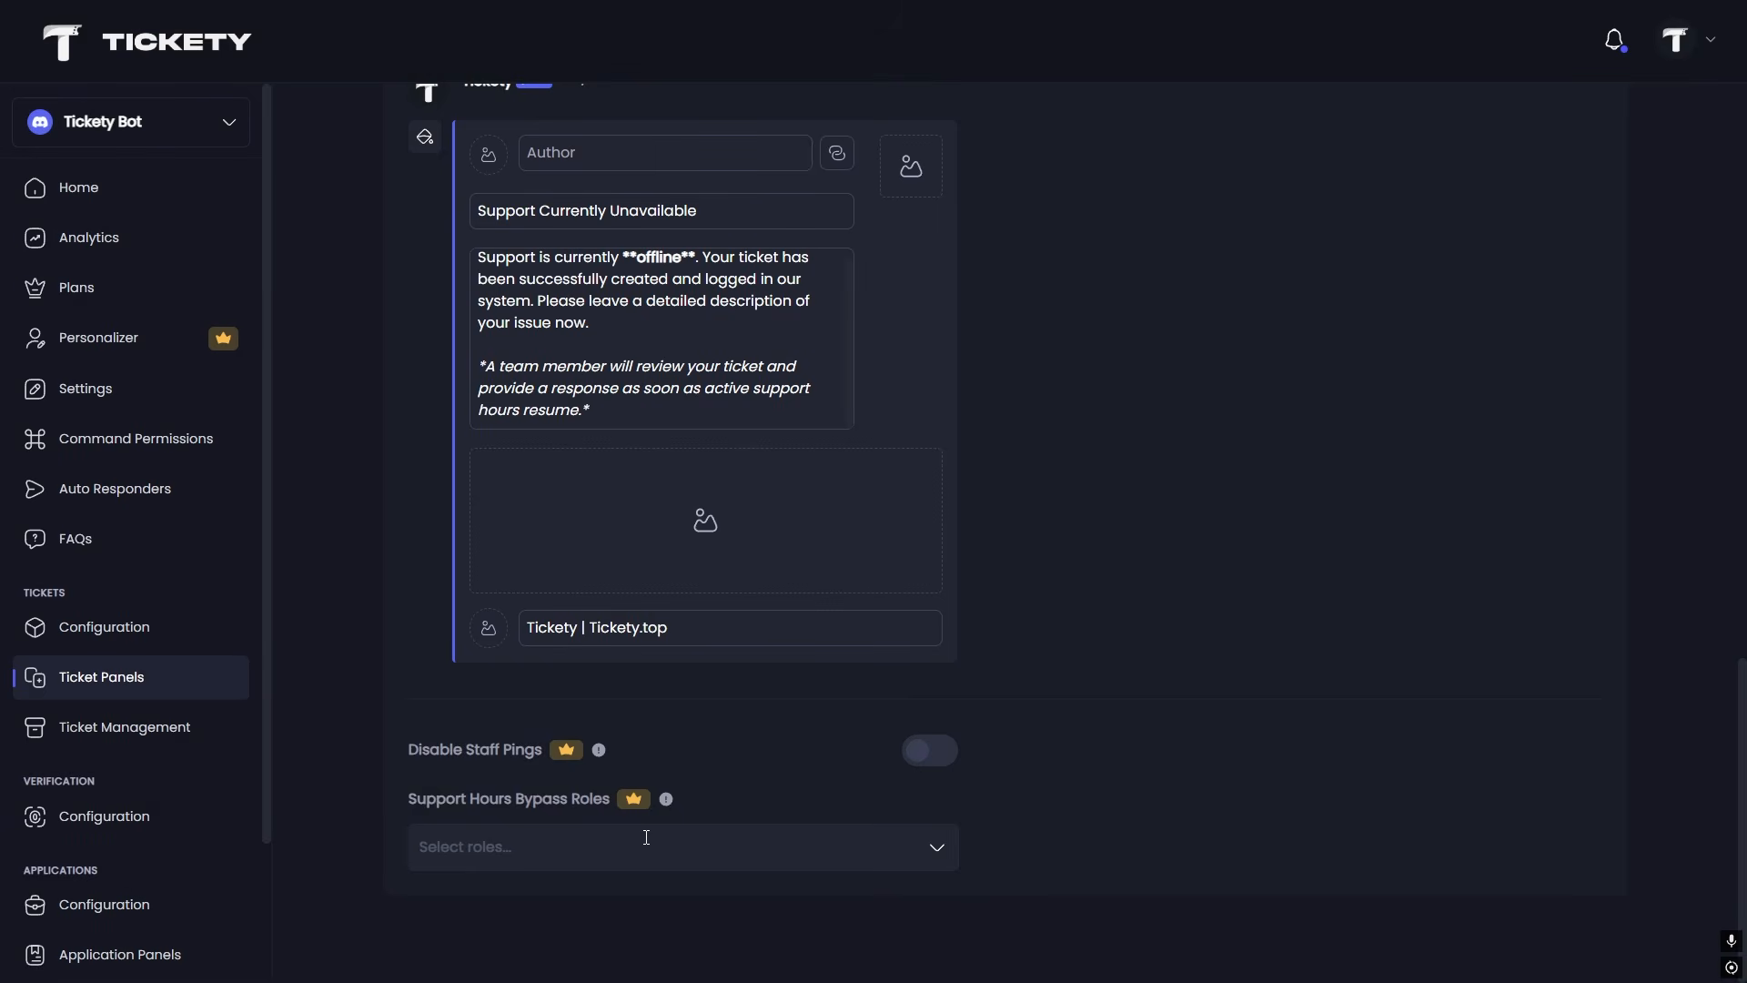
In the panel's logging settings, select logs as the log channel and keep Send Logs in Ticket Channel on.
scroll(905, 696, "up", 20)
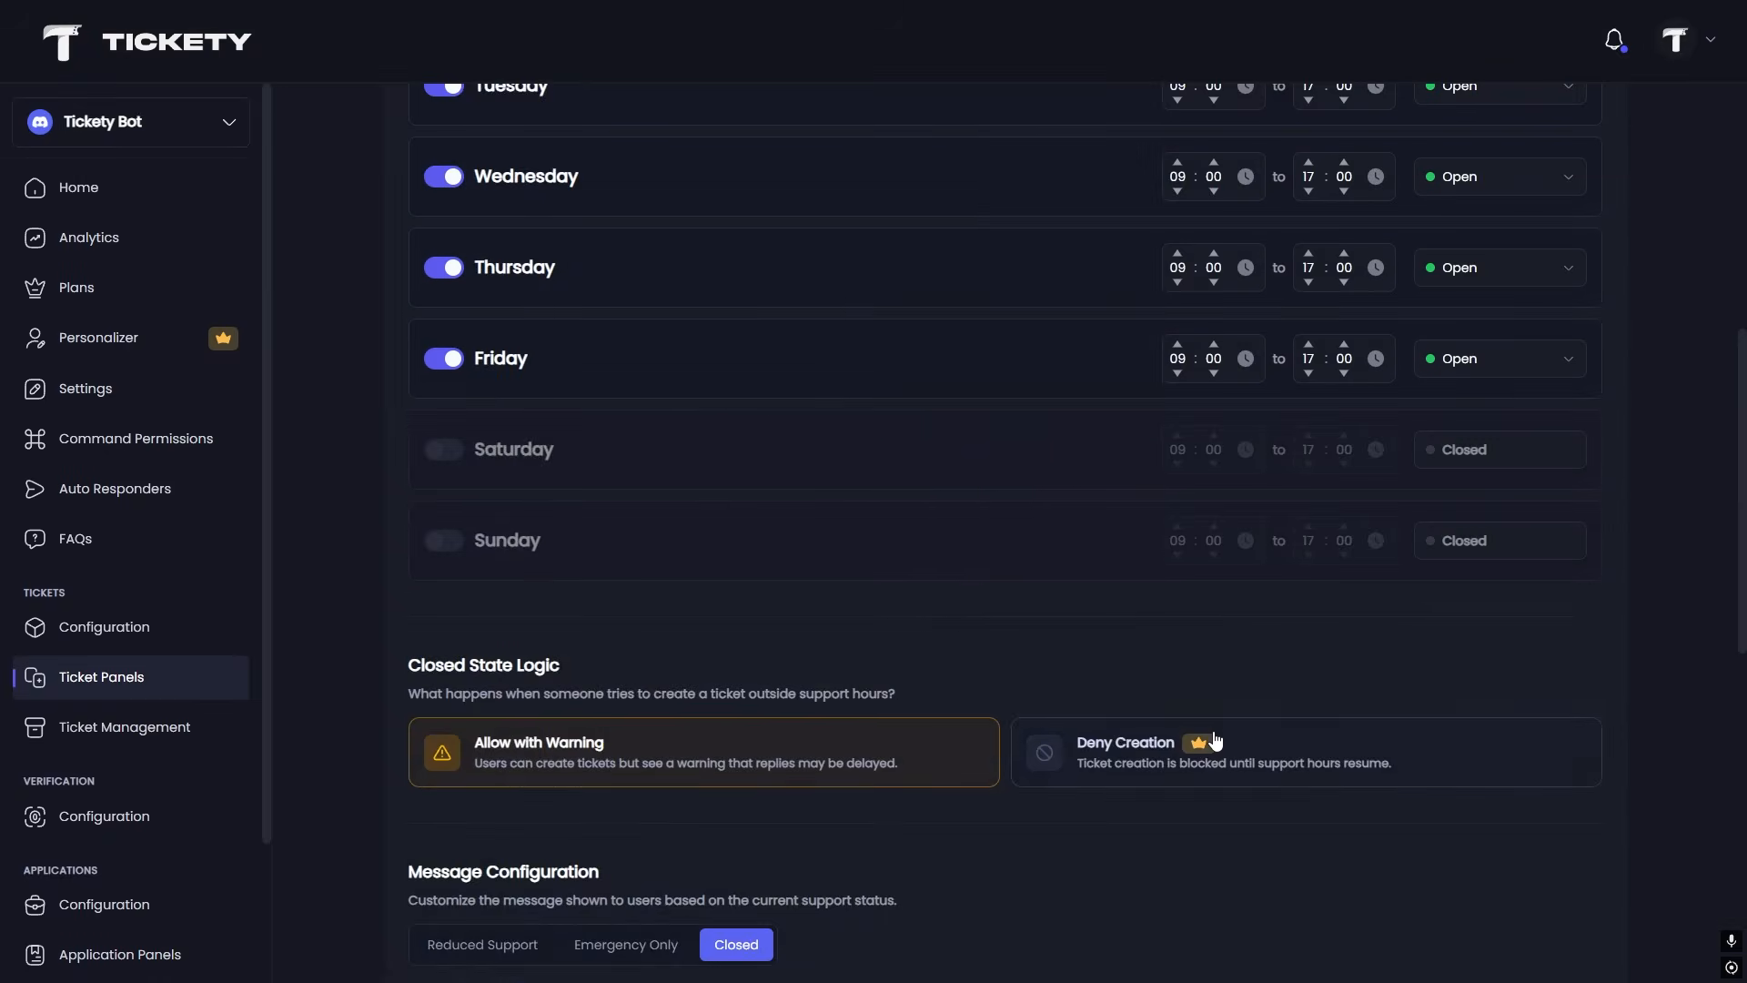
left_click(919, 303)
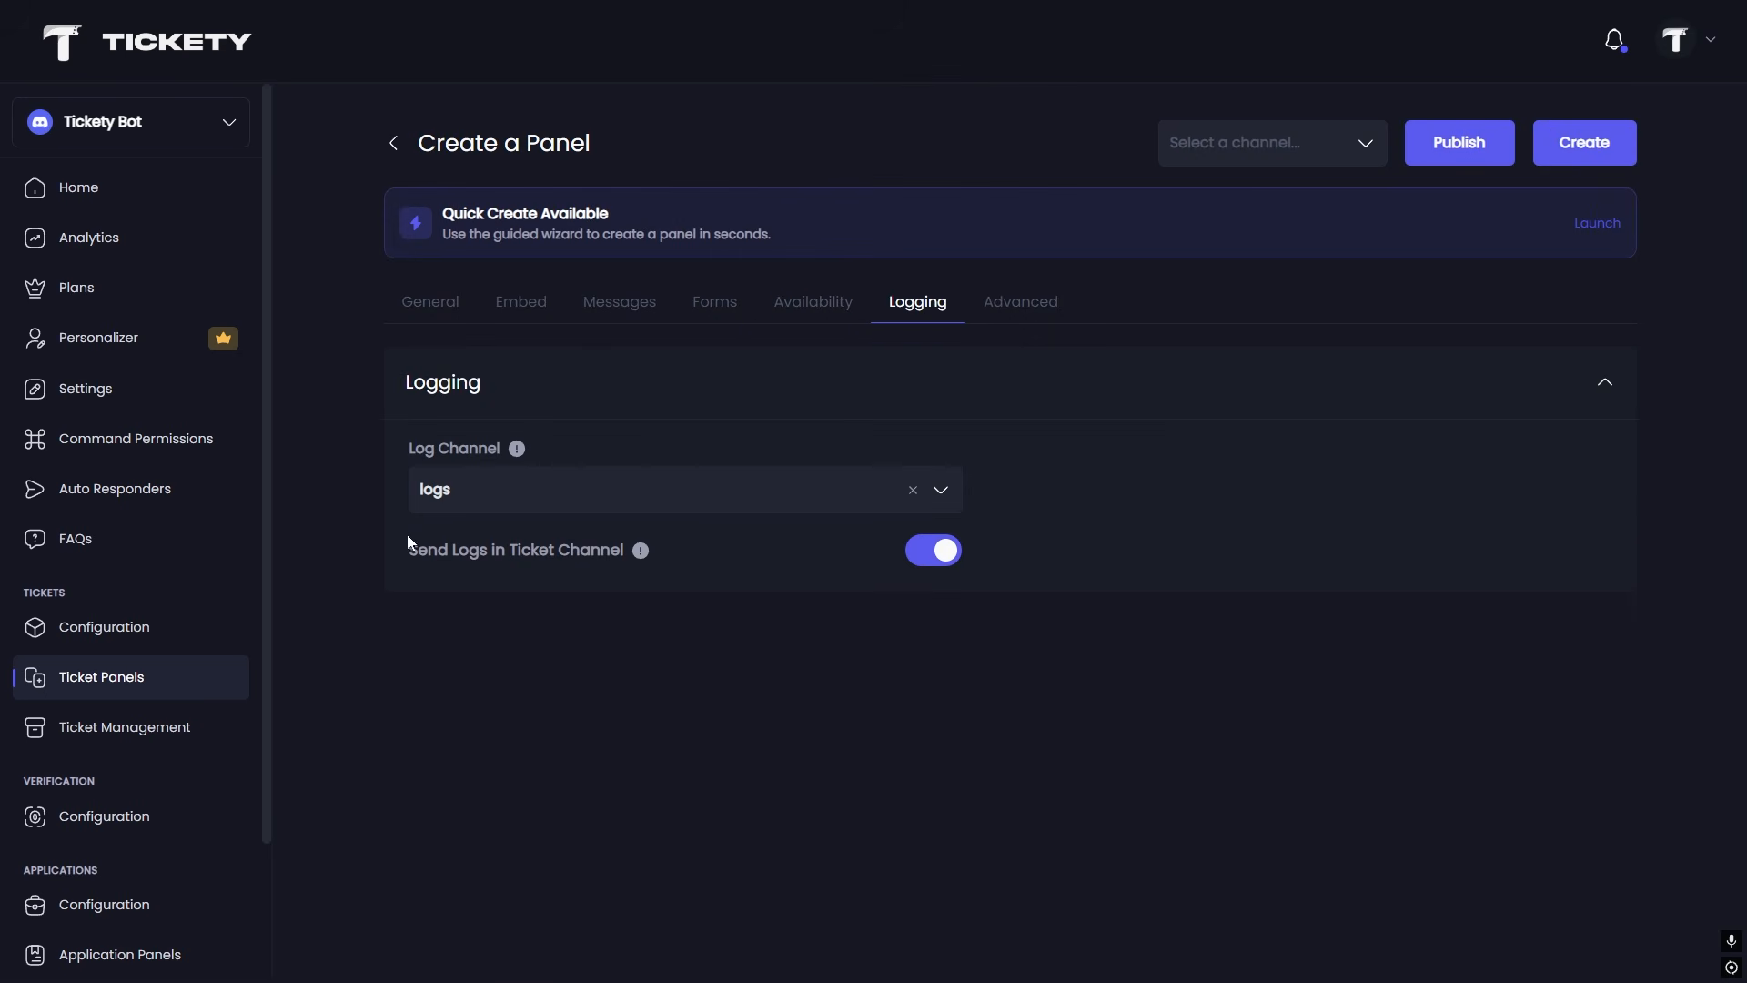
left_click(941, 490)
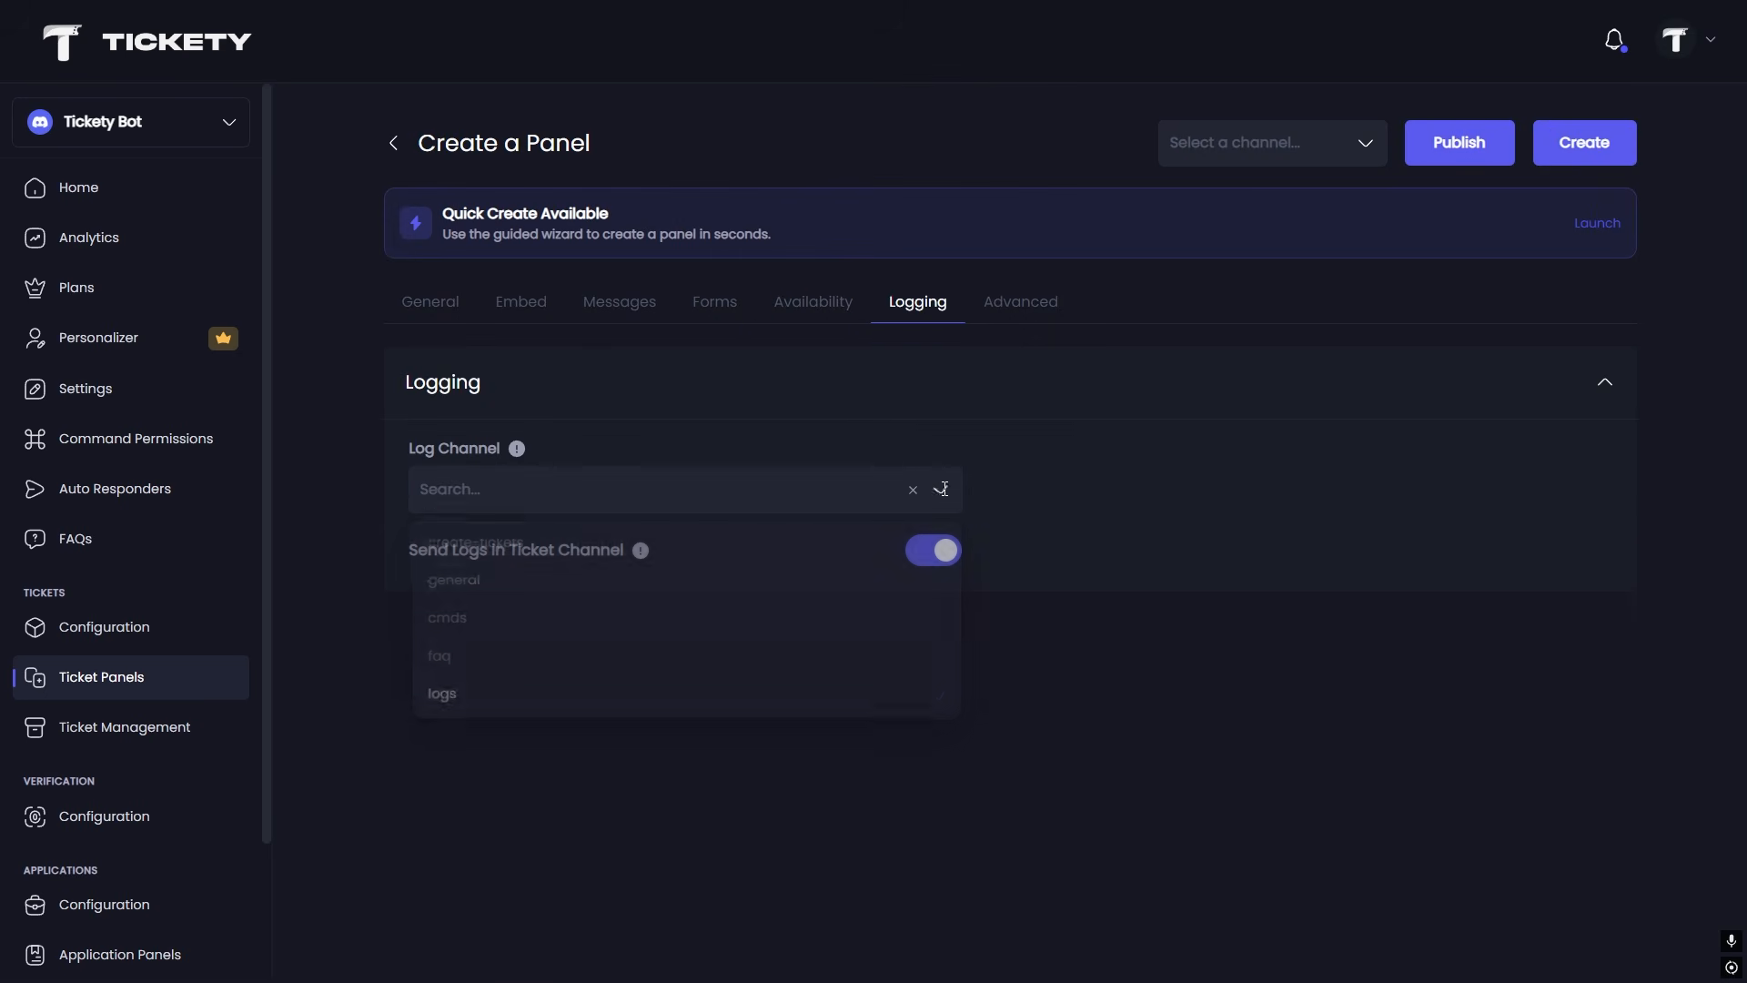
left_click(465, 703)
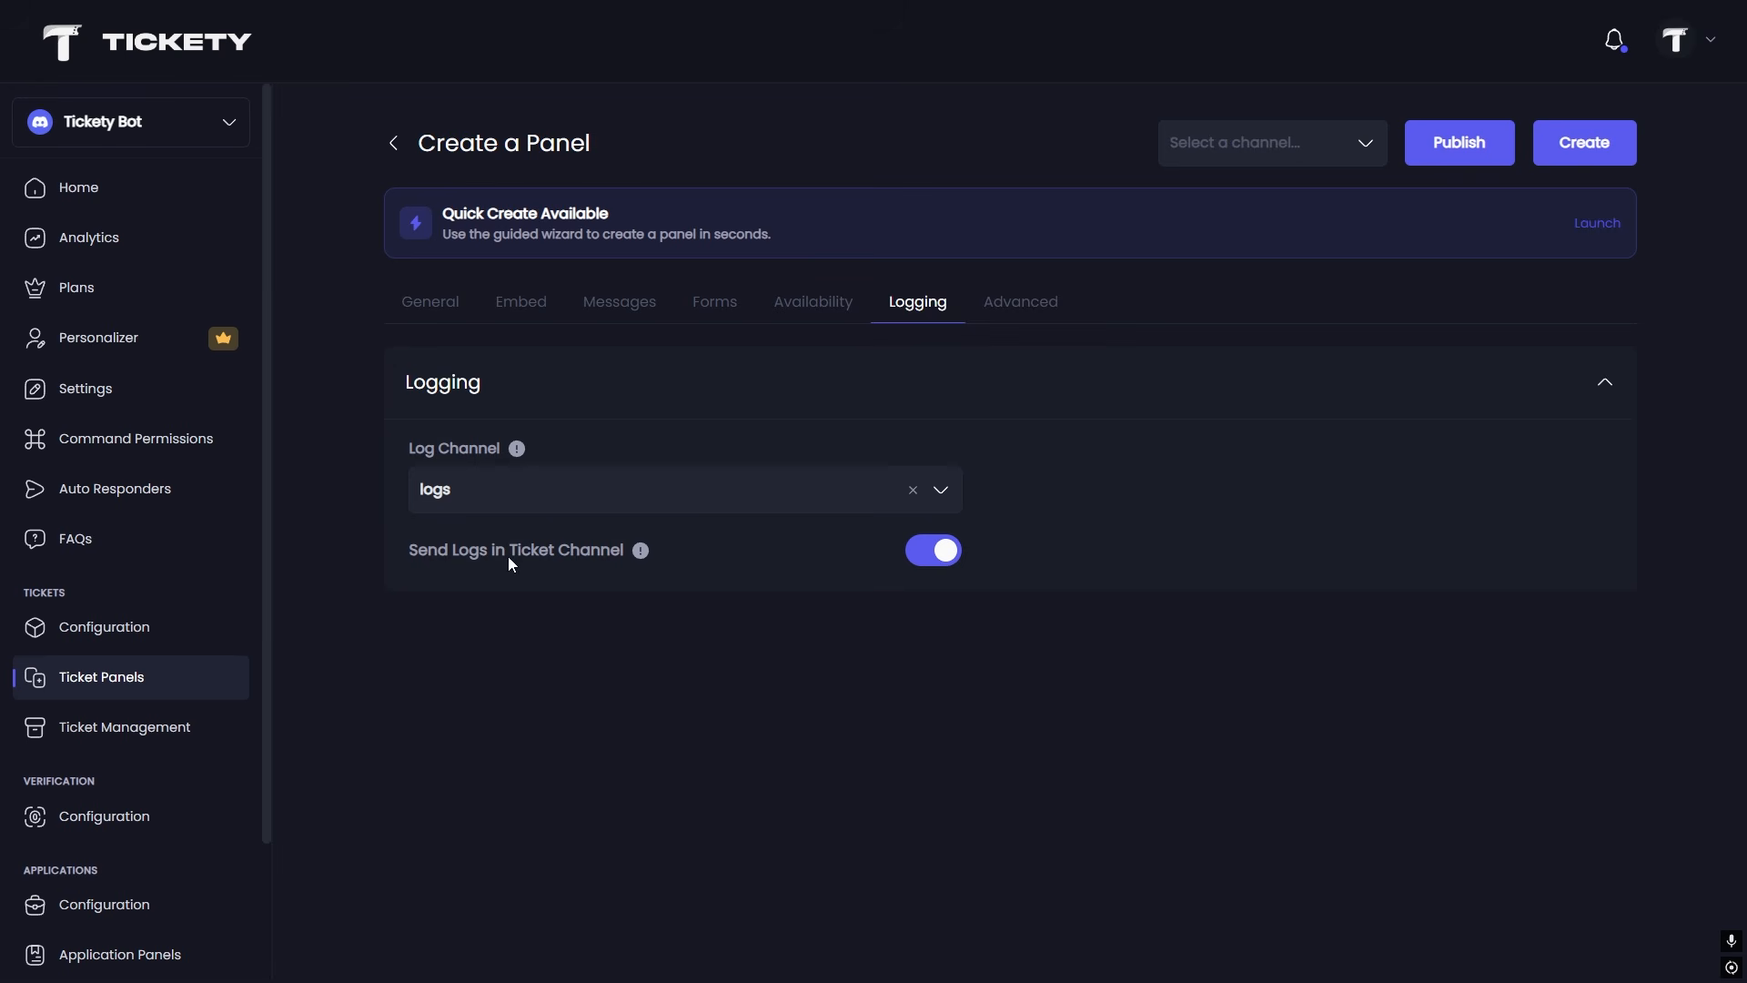
left_click(949, 566)
left_click(947, 566)
Turn on Sync Category Permissions on Move in the advanced settings and publish the panel to the create-tickets channel.
left_click(1032, 316)
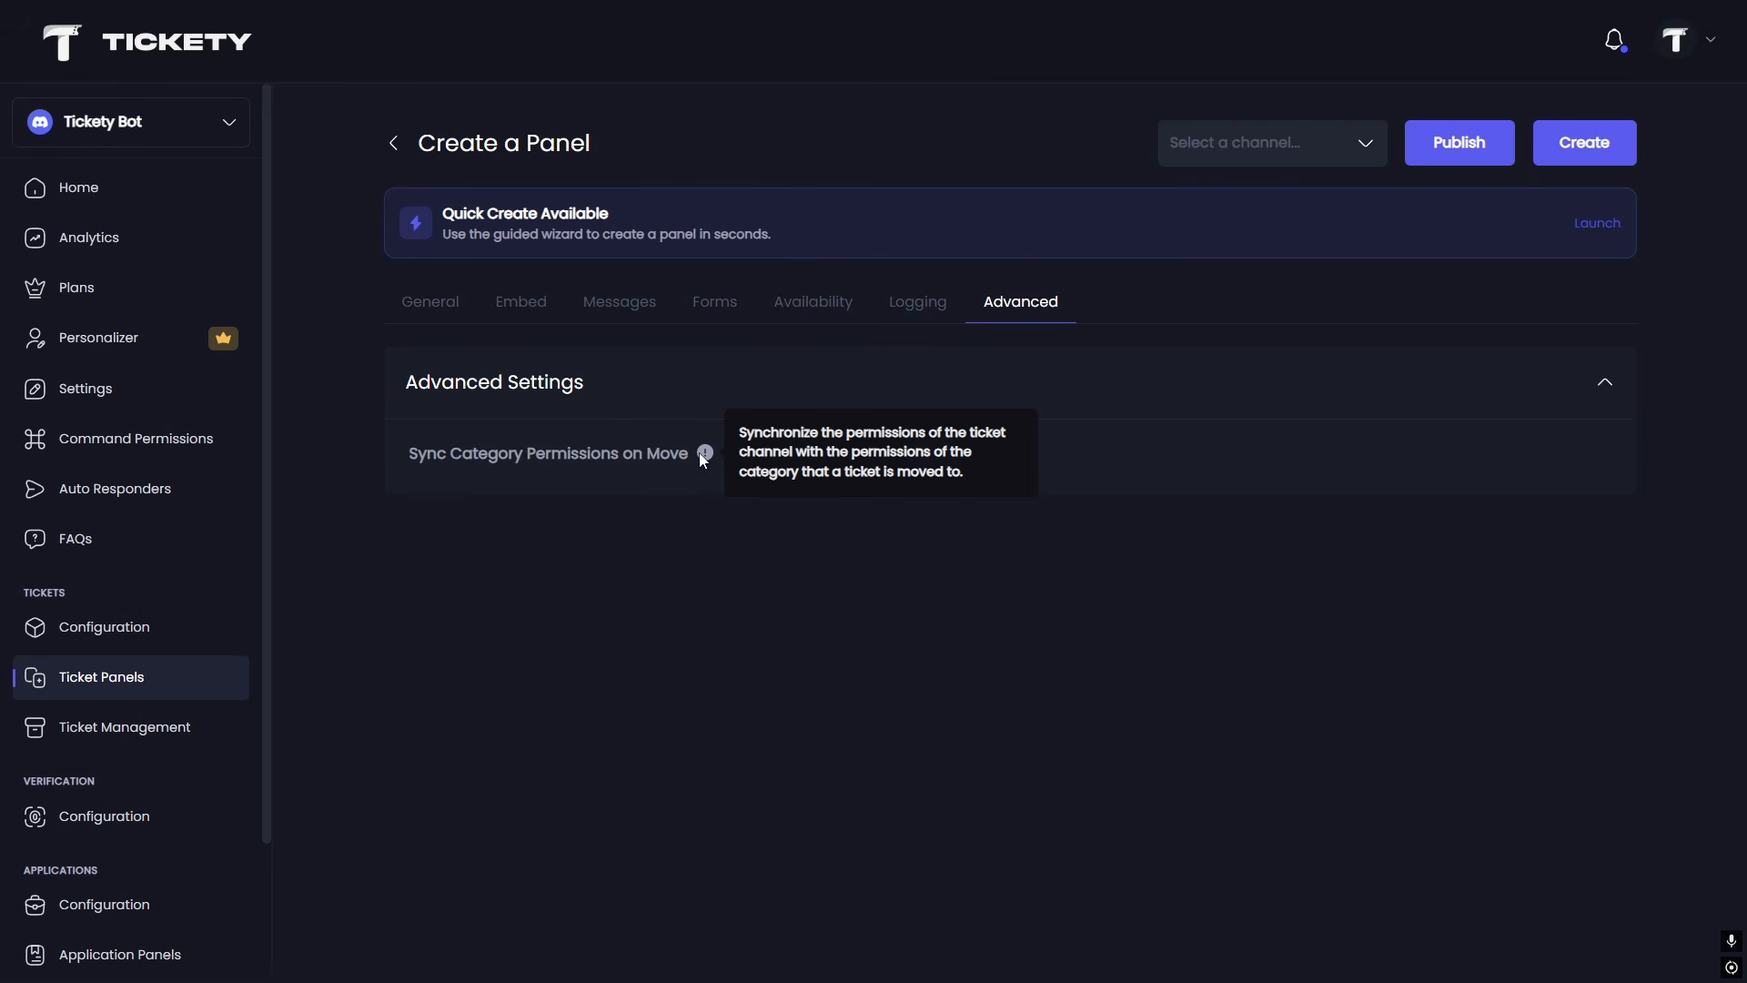
left_click(945, 460)
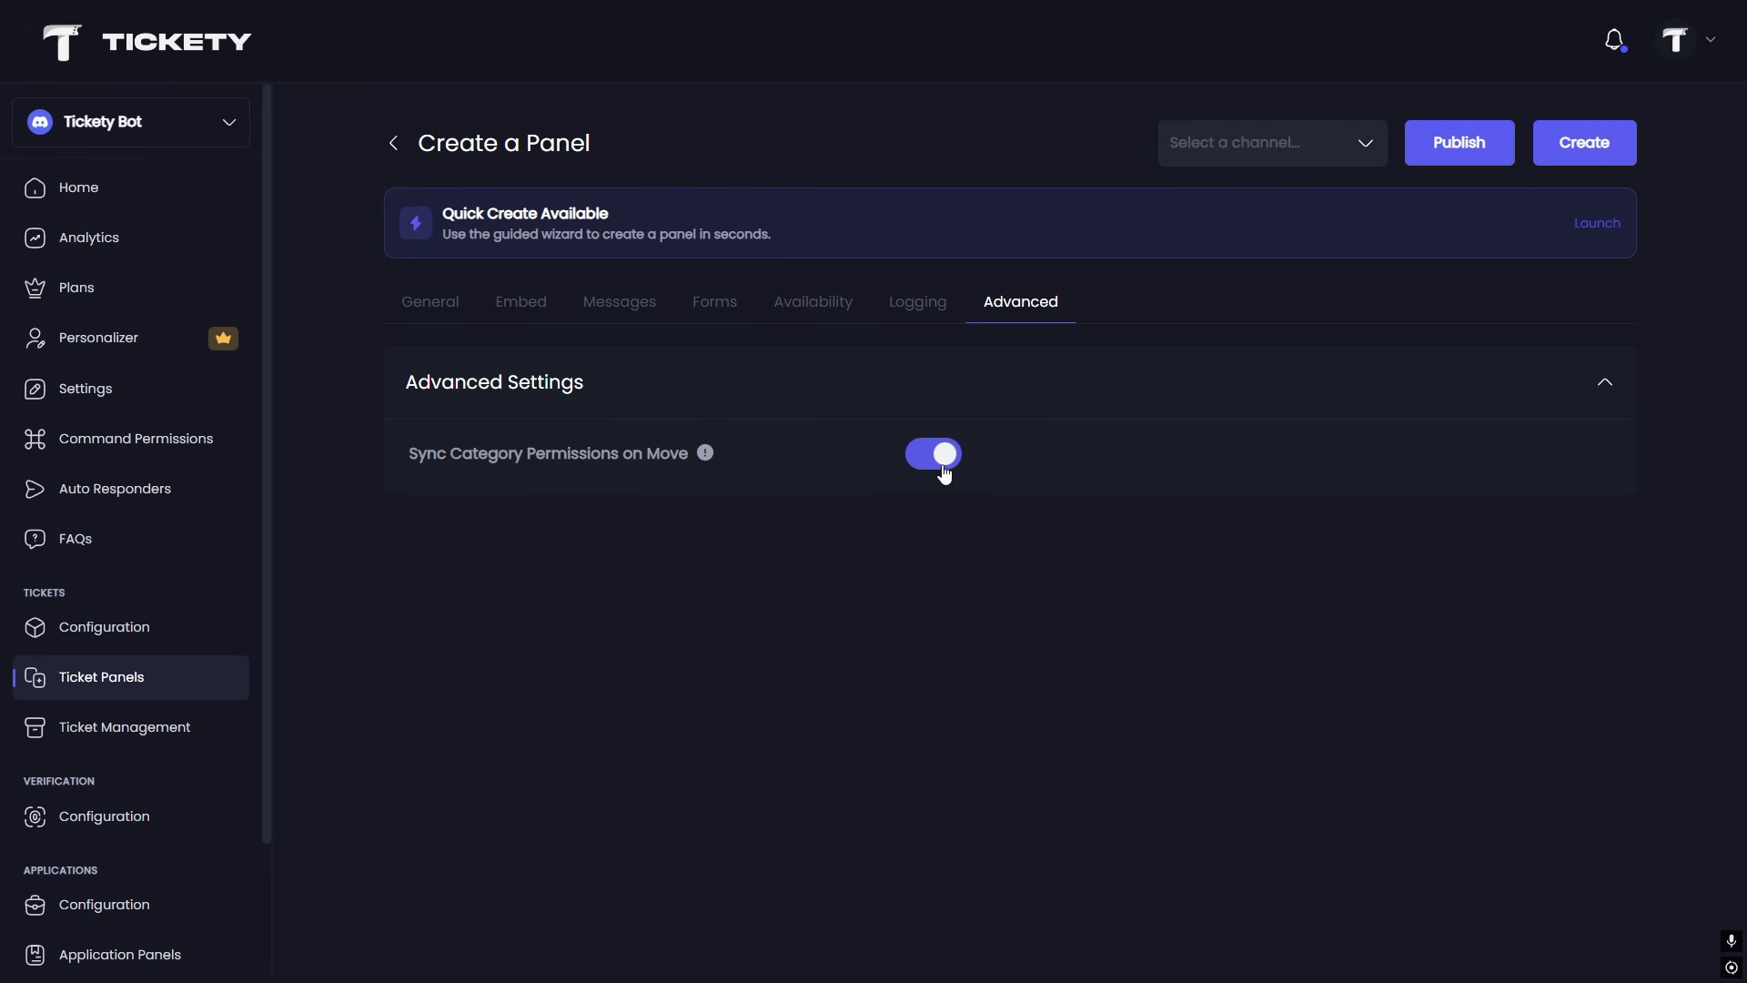
left_click(1265, 142)
left_click(1258, 200)
left_click(1452, 145)
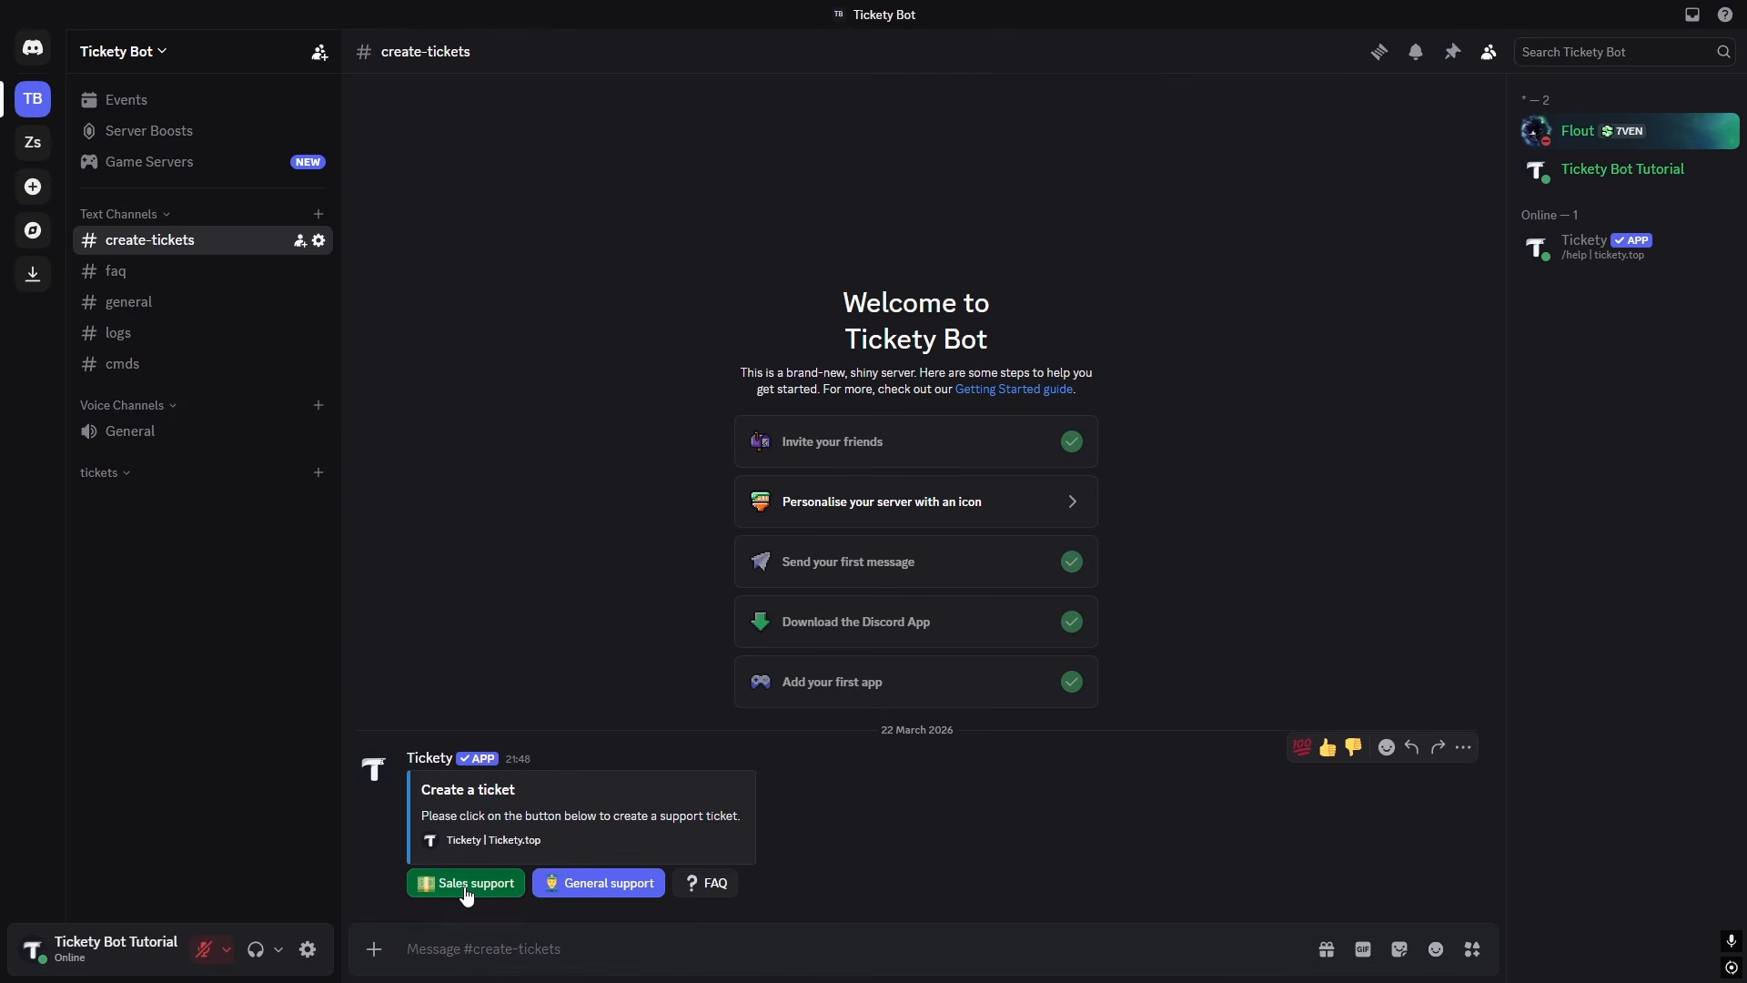
In Discord, create a Sales support ticket from the published panel, answering the age question with 18.
left_click(467, 890)
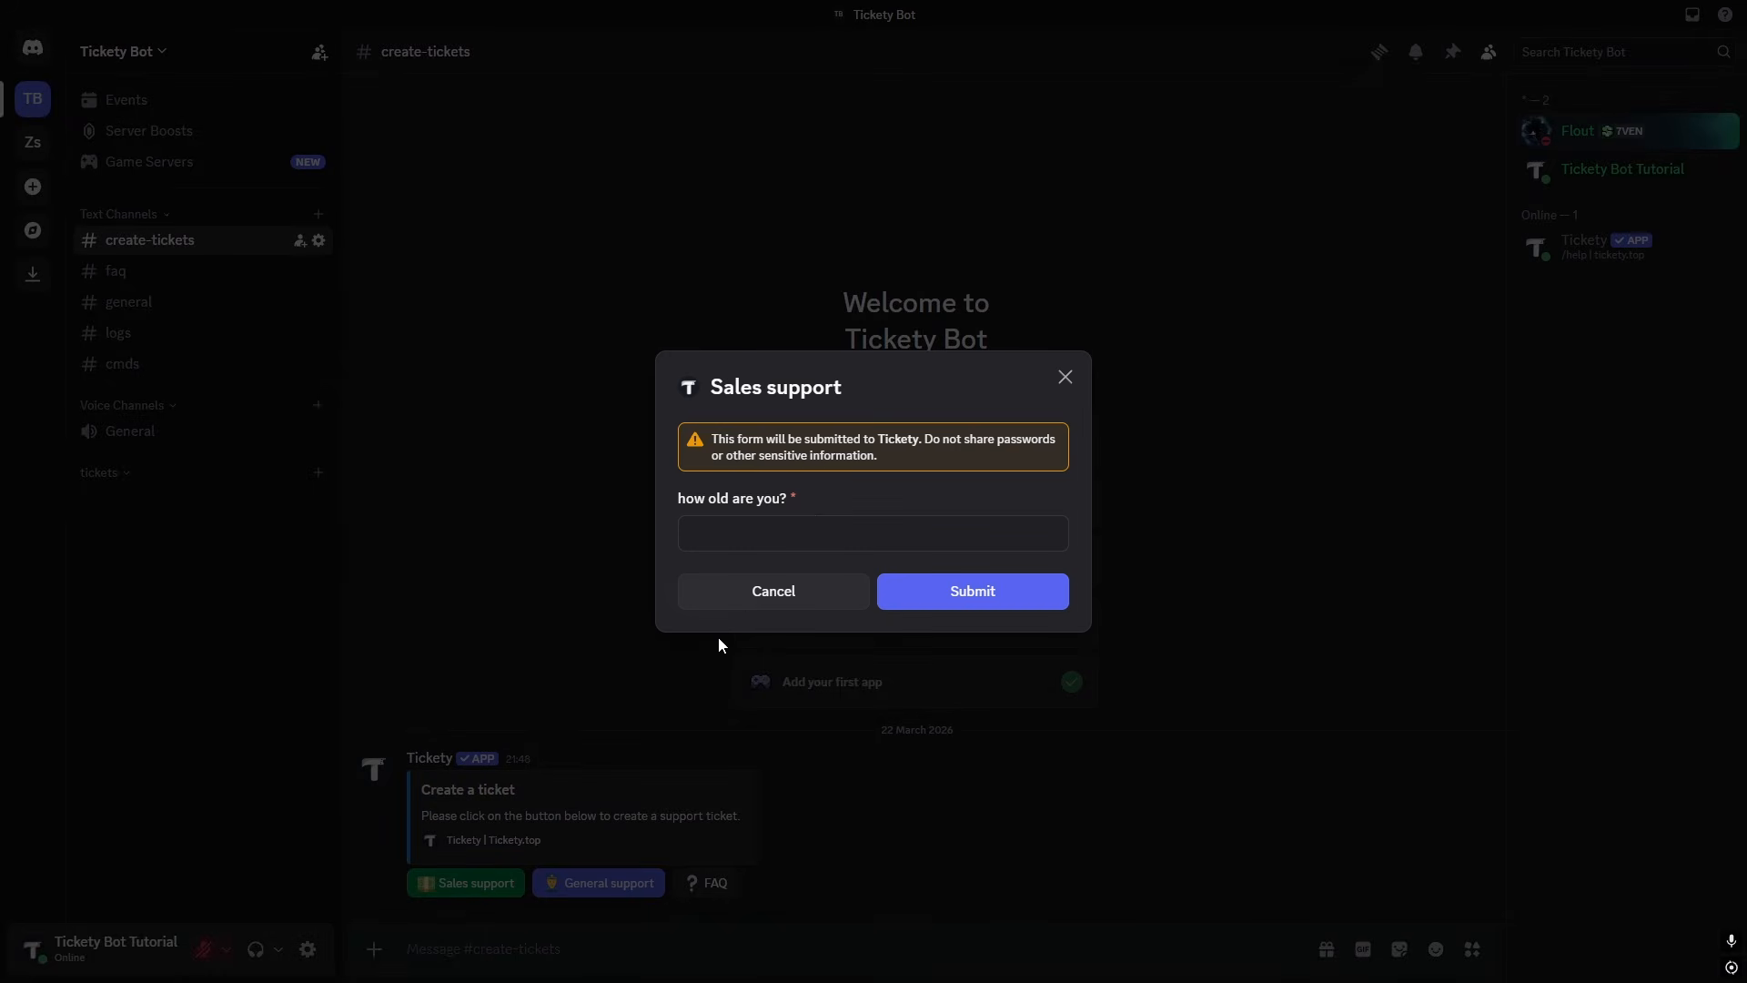
left_click(808, 535)
type("18")
left_click(1038, 596)
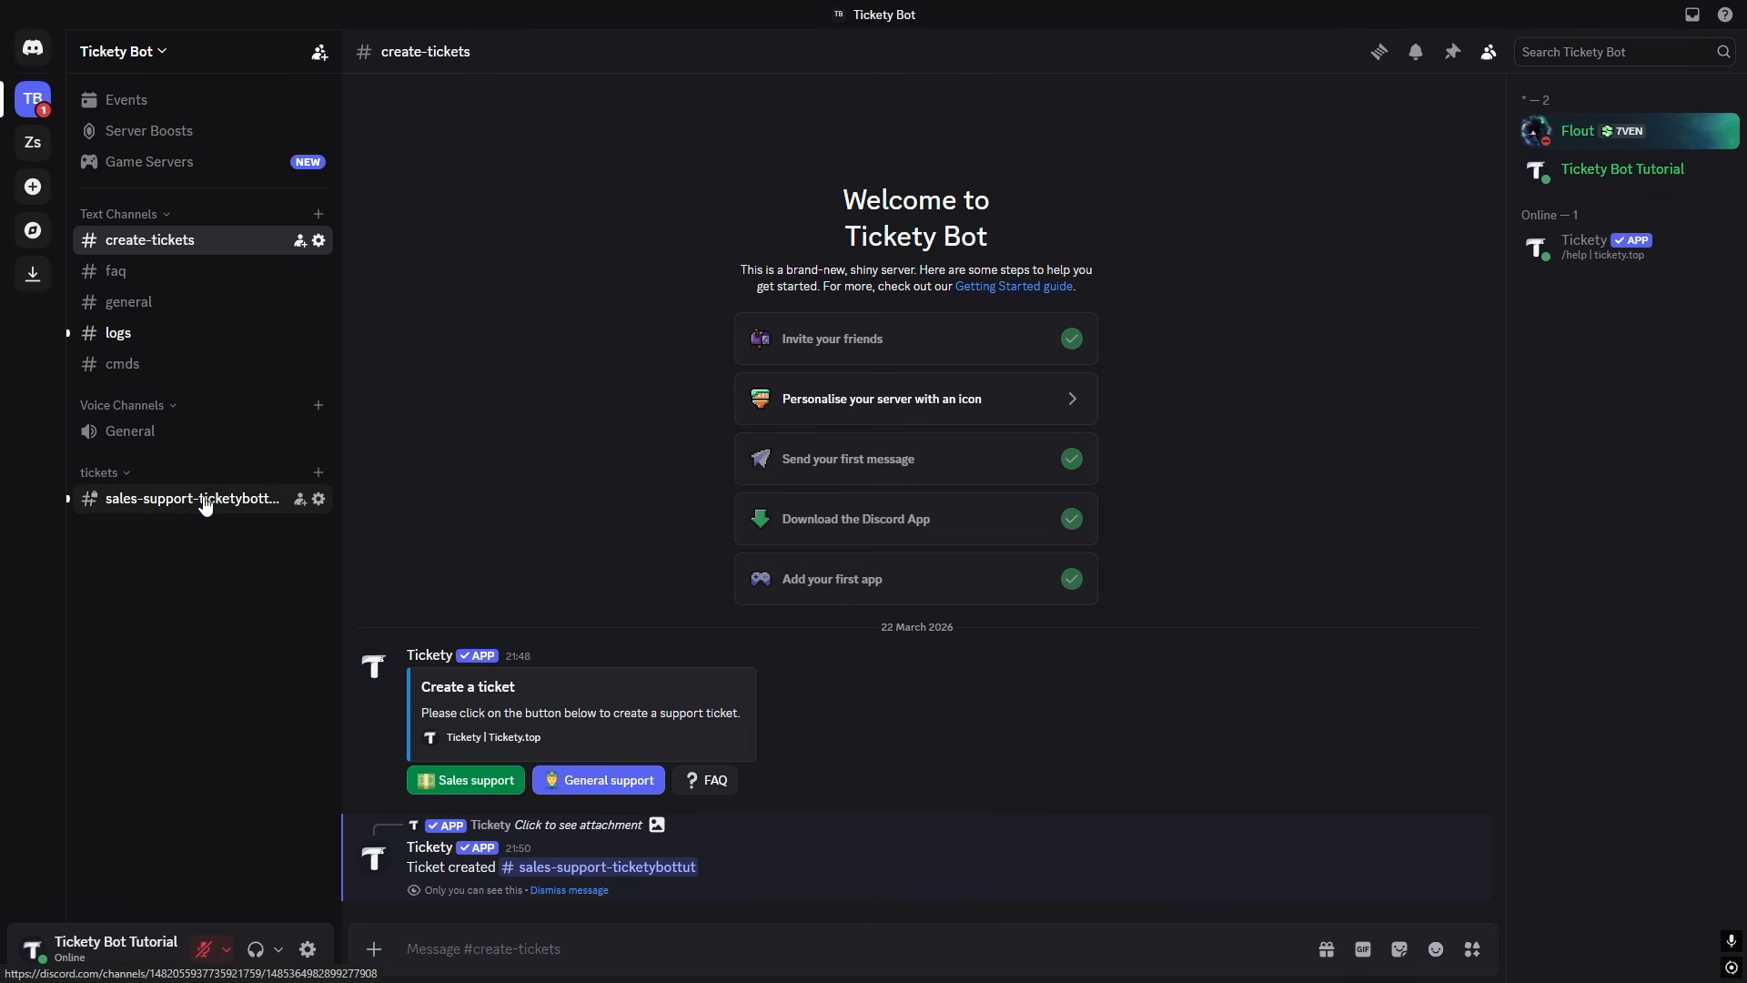
Close the new sales support ticket from its channel with the reason "I am done" and open the bot's direct message.
left_click(205, 502)
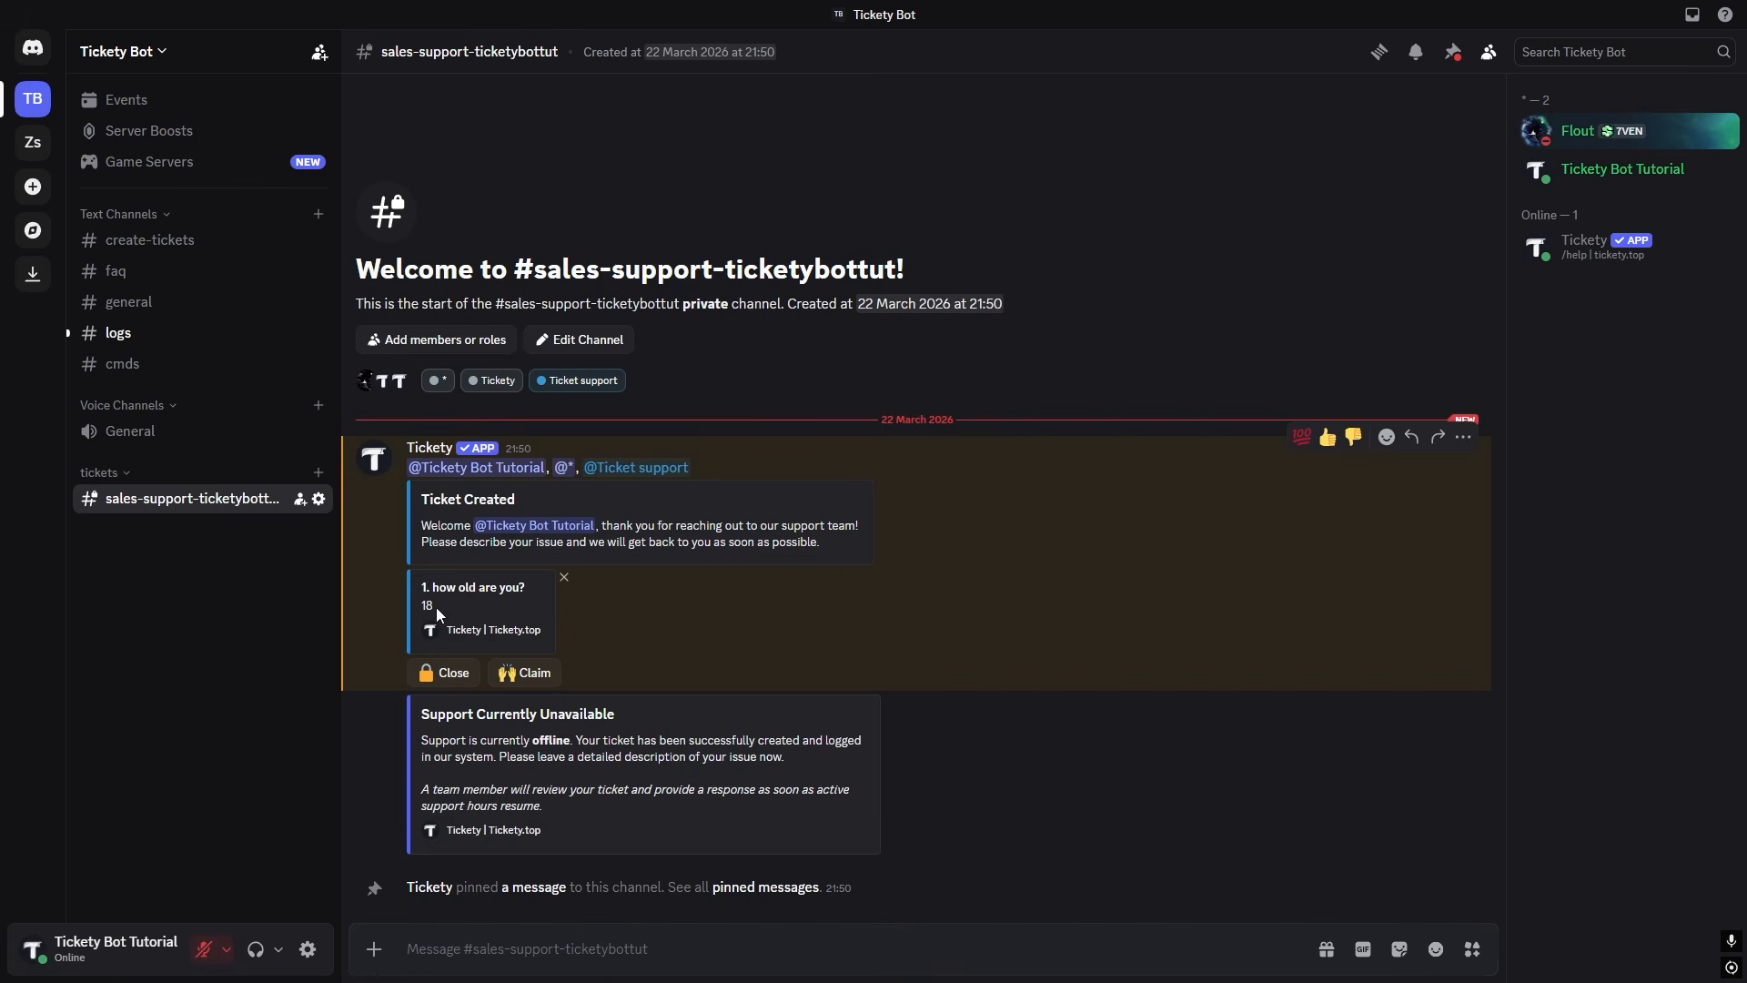
left_click_drag(417, 708, 640, 841)
left_click(442, 671)
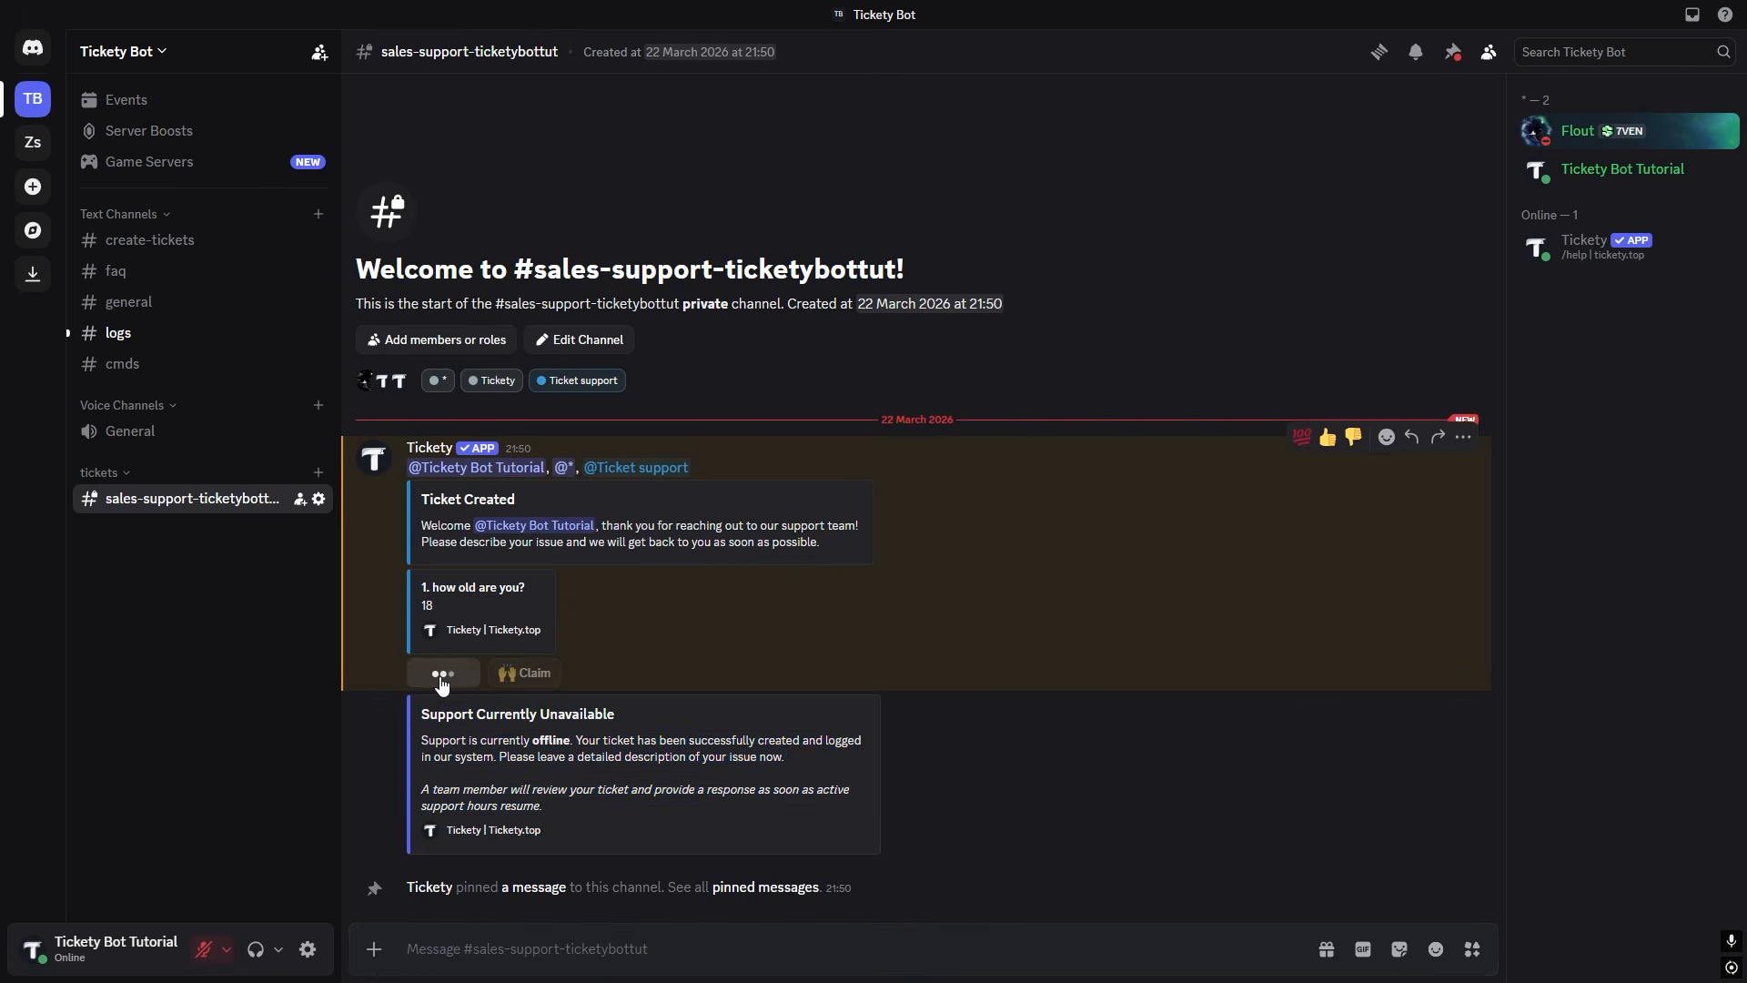
left_click(773, 555)
type("I am done")
left_click(1001, 612)
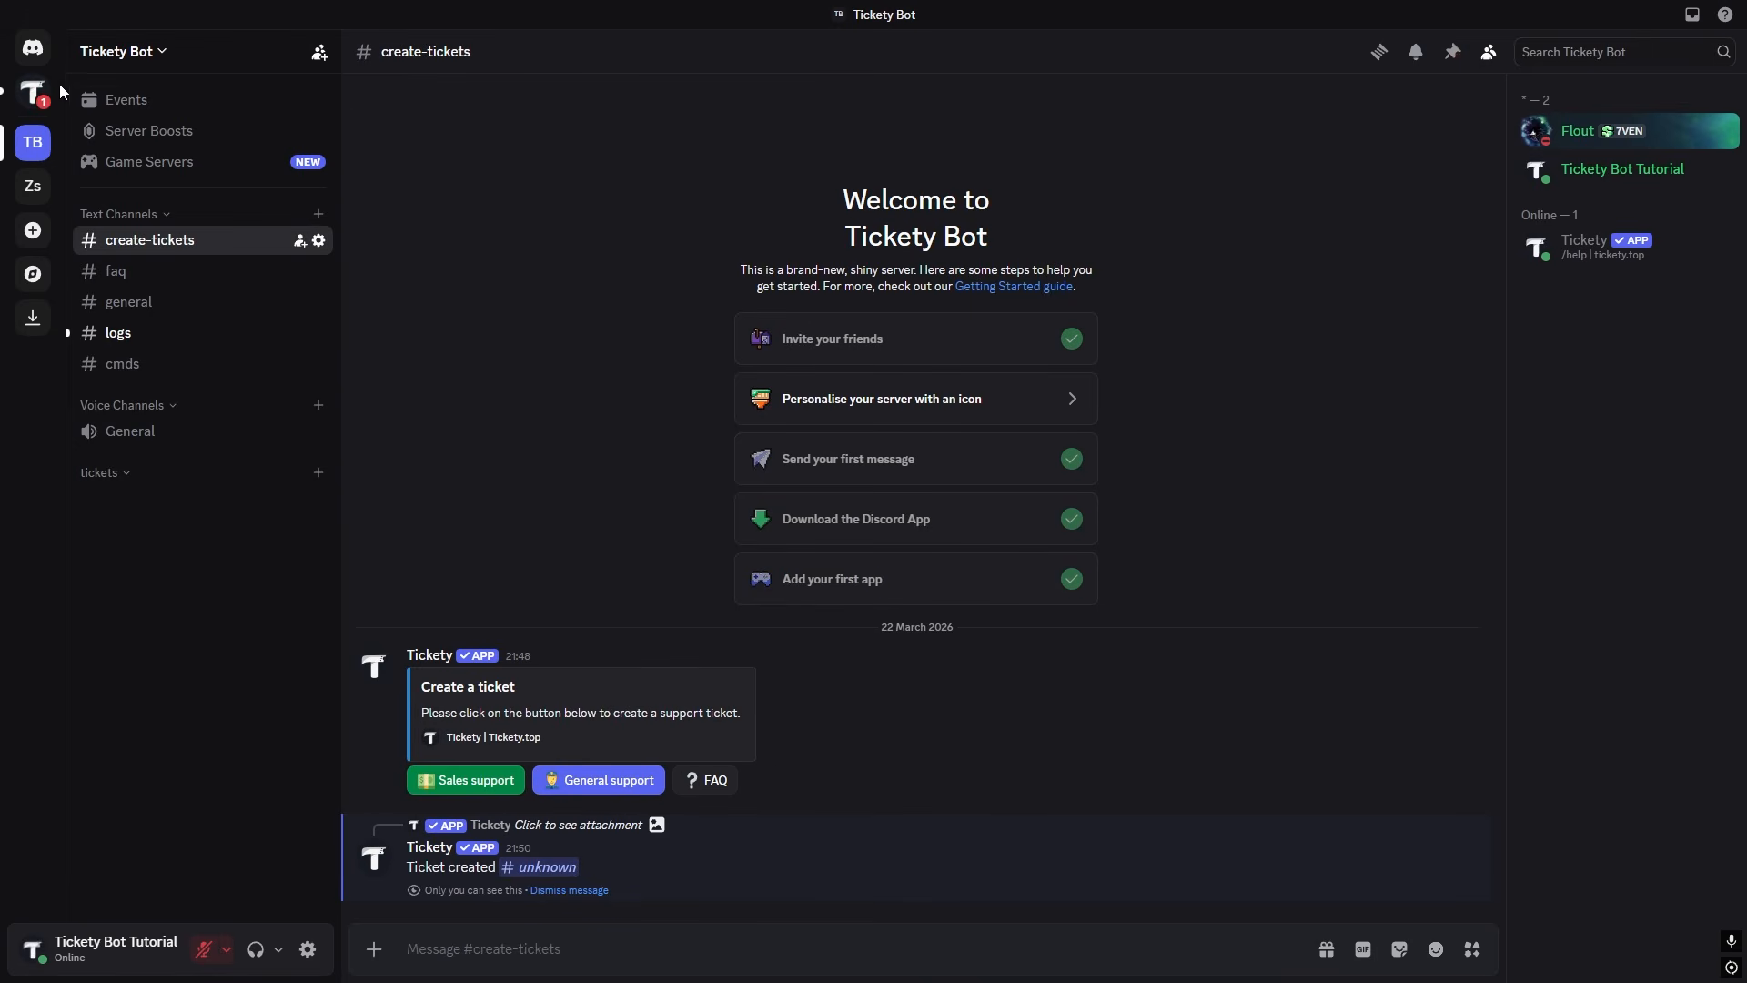
left_click(33, 91)
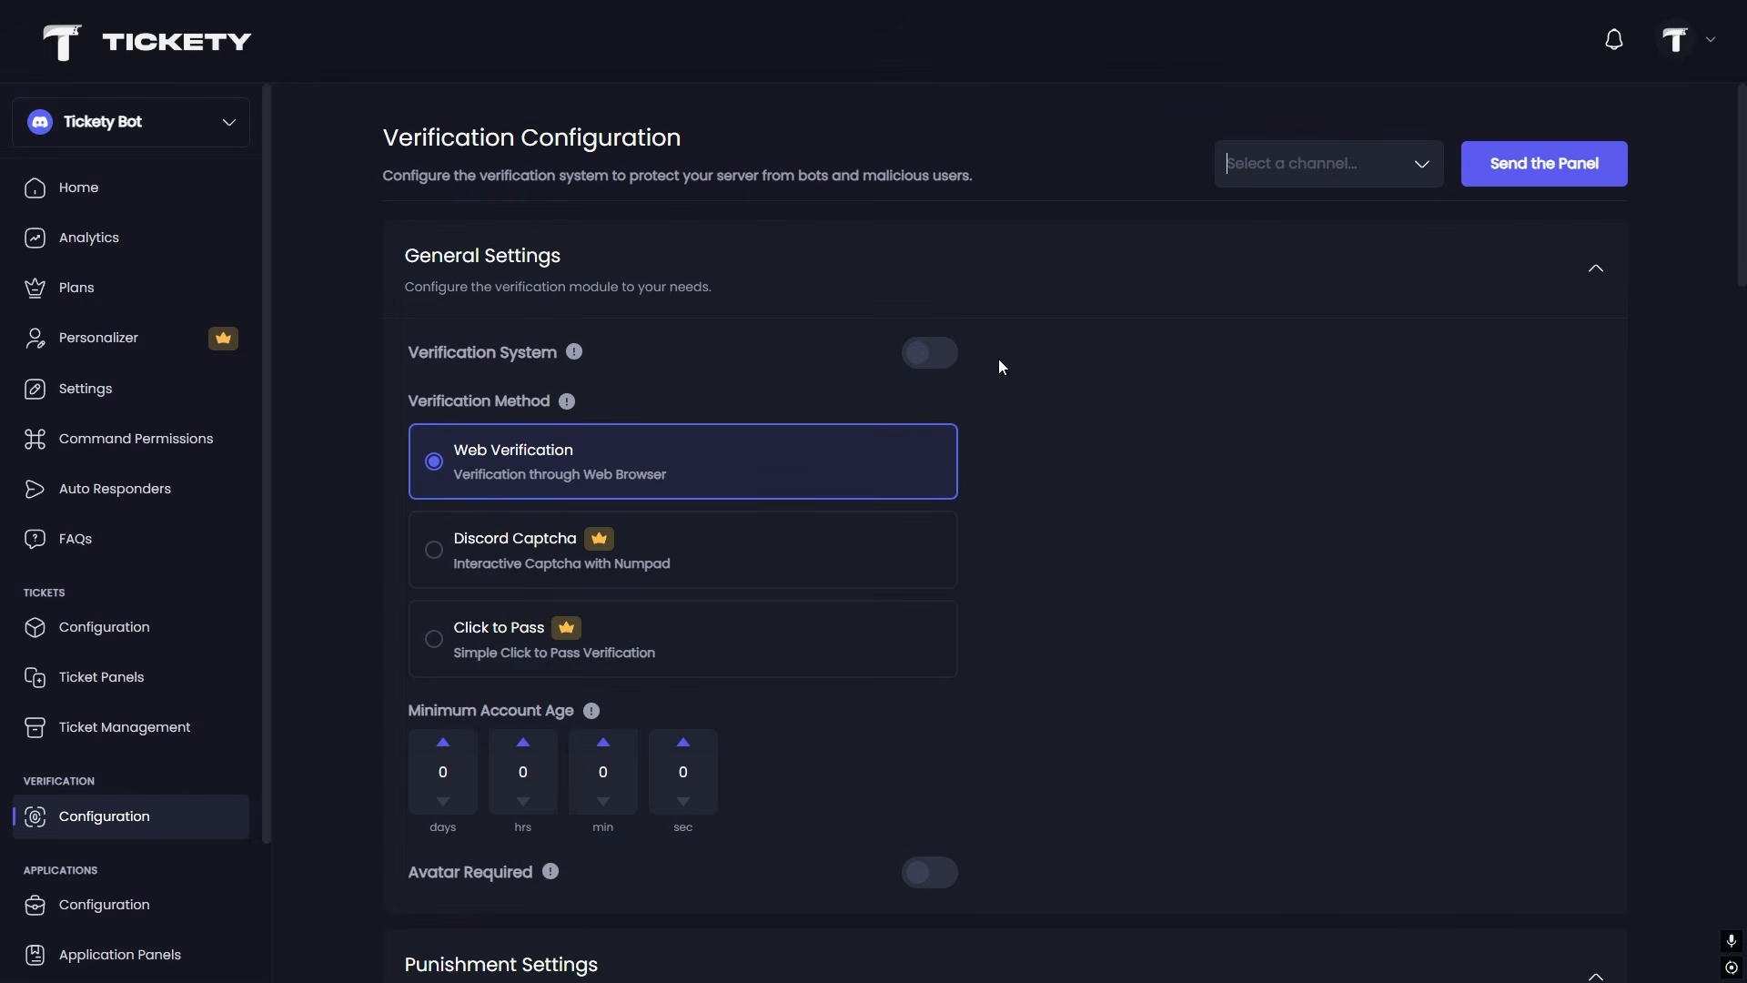
Enable the verification system in the Tickety dashboard's verification configuration and try the Click to Pass method.
left_click(947, 362)
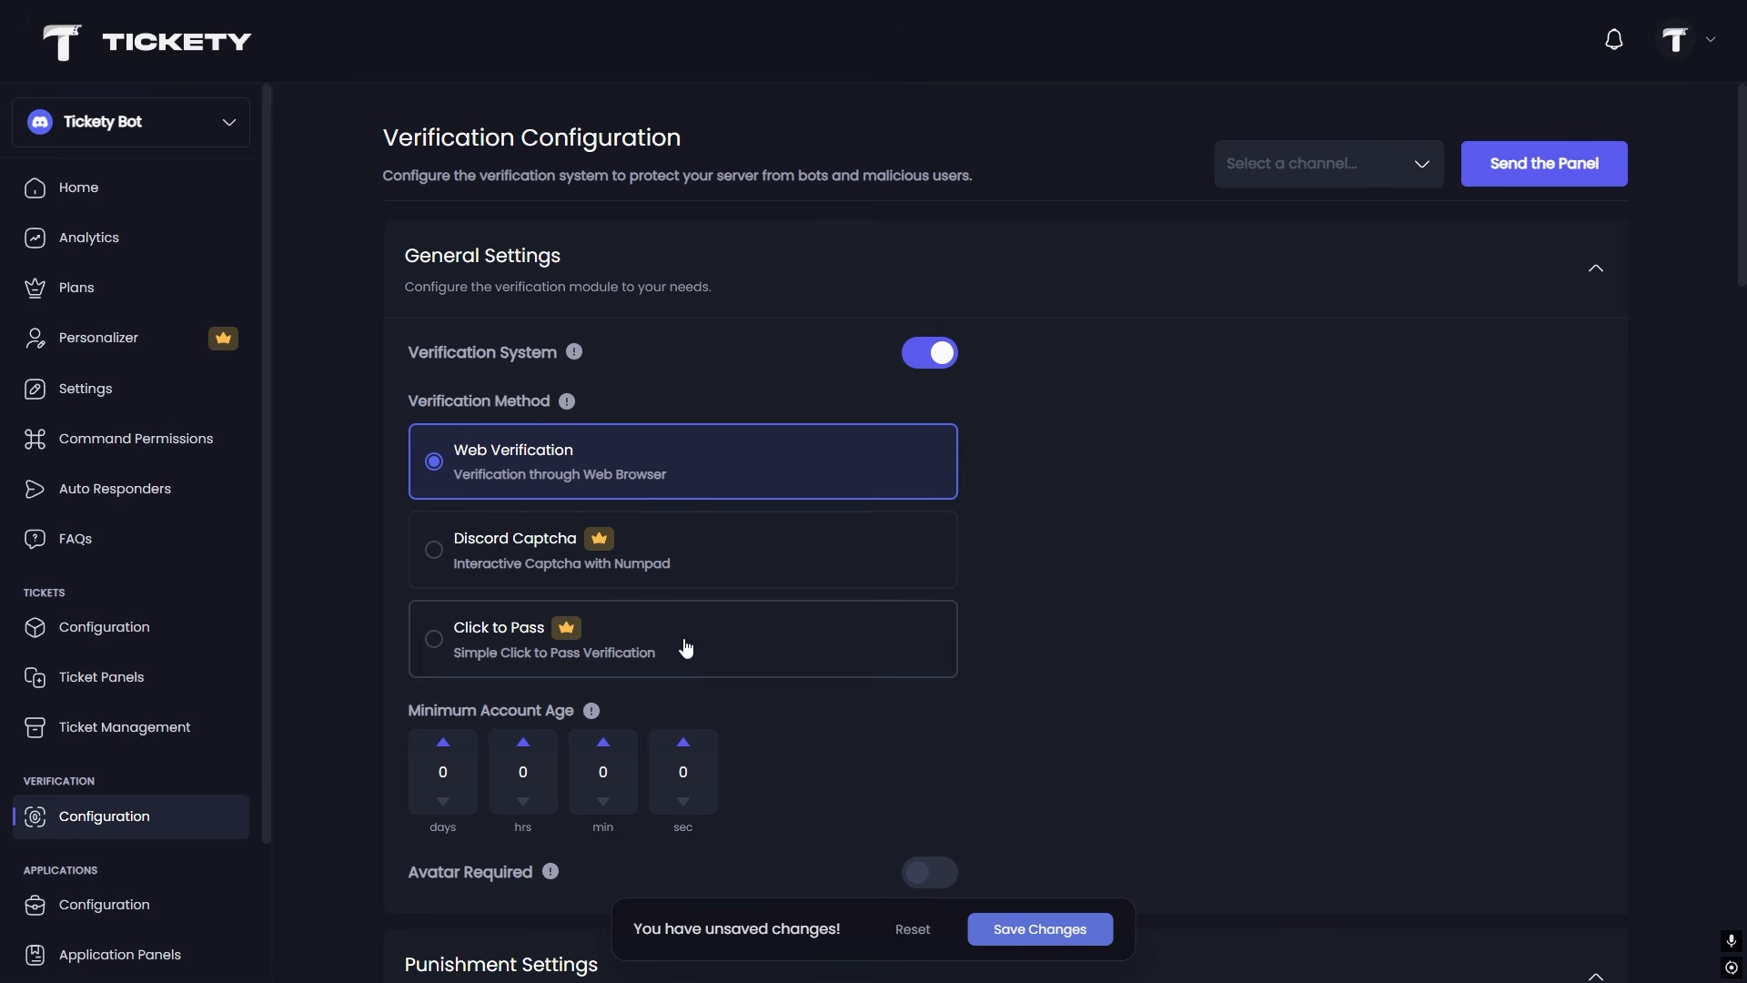
left_click(674, 612)
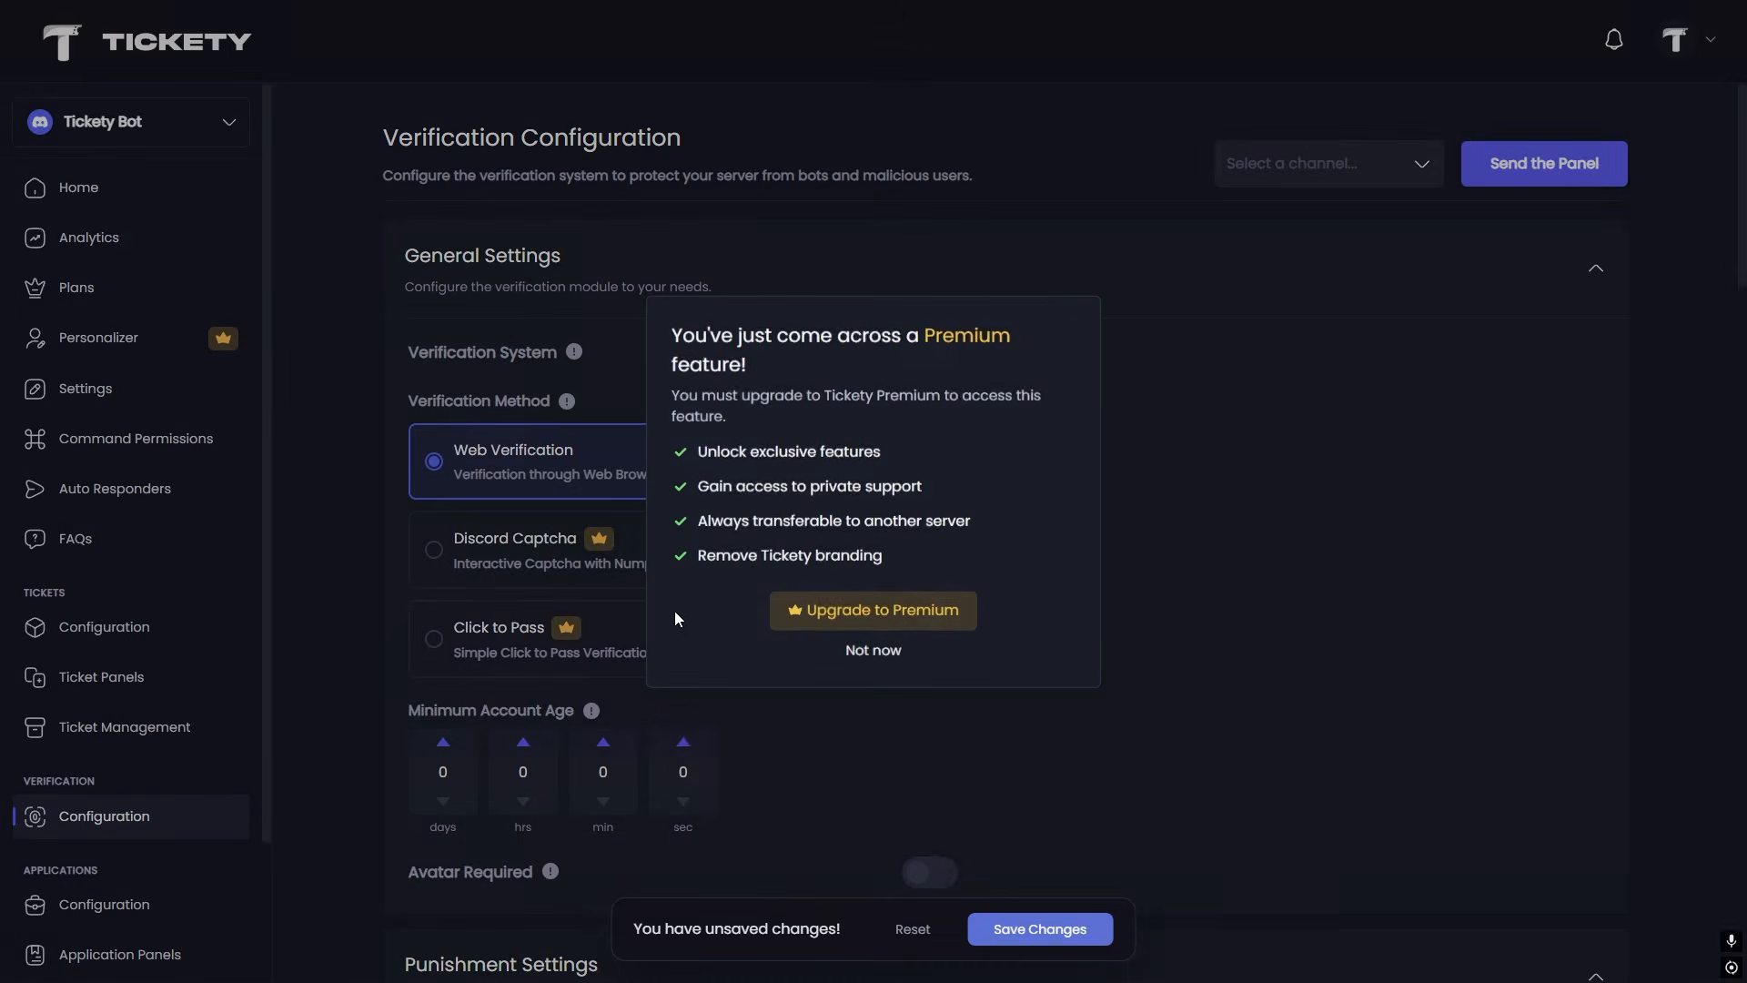
left_click(1397, 648)
Set the minimum account age for verification to 1 day and turn on Avatar Required.
scroll(872, 612, "down", 3)
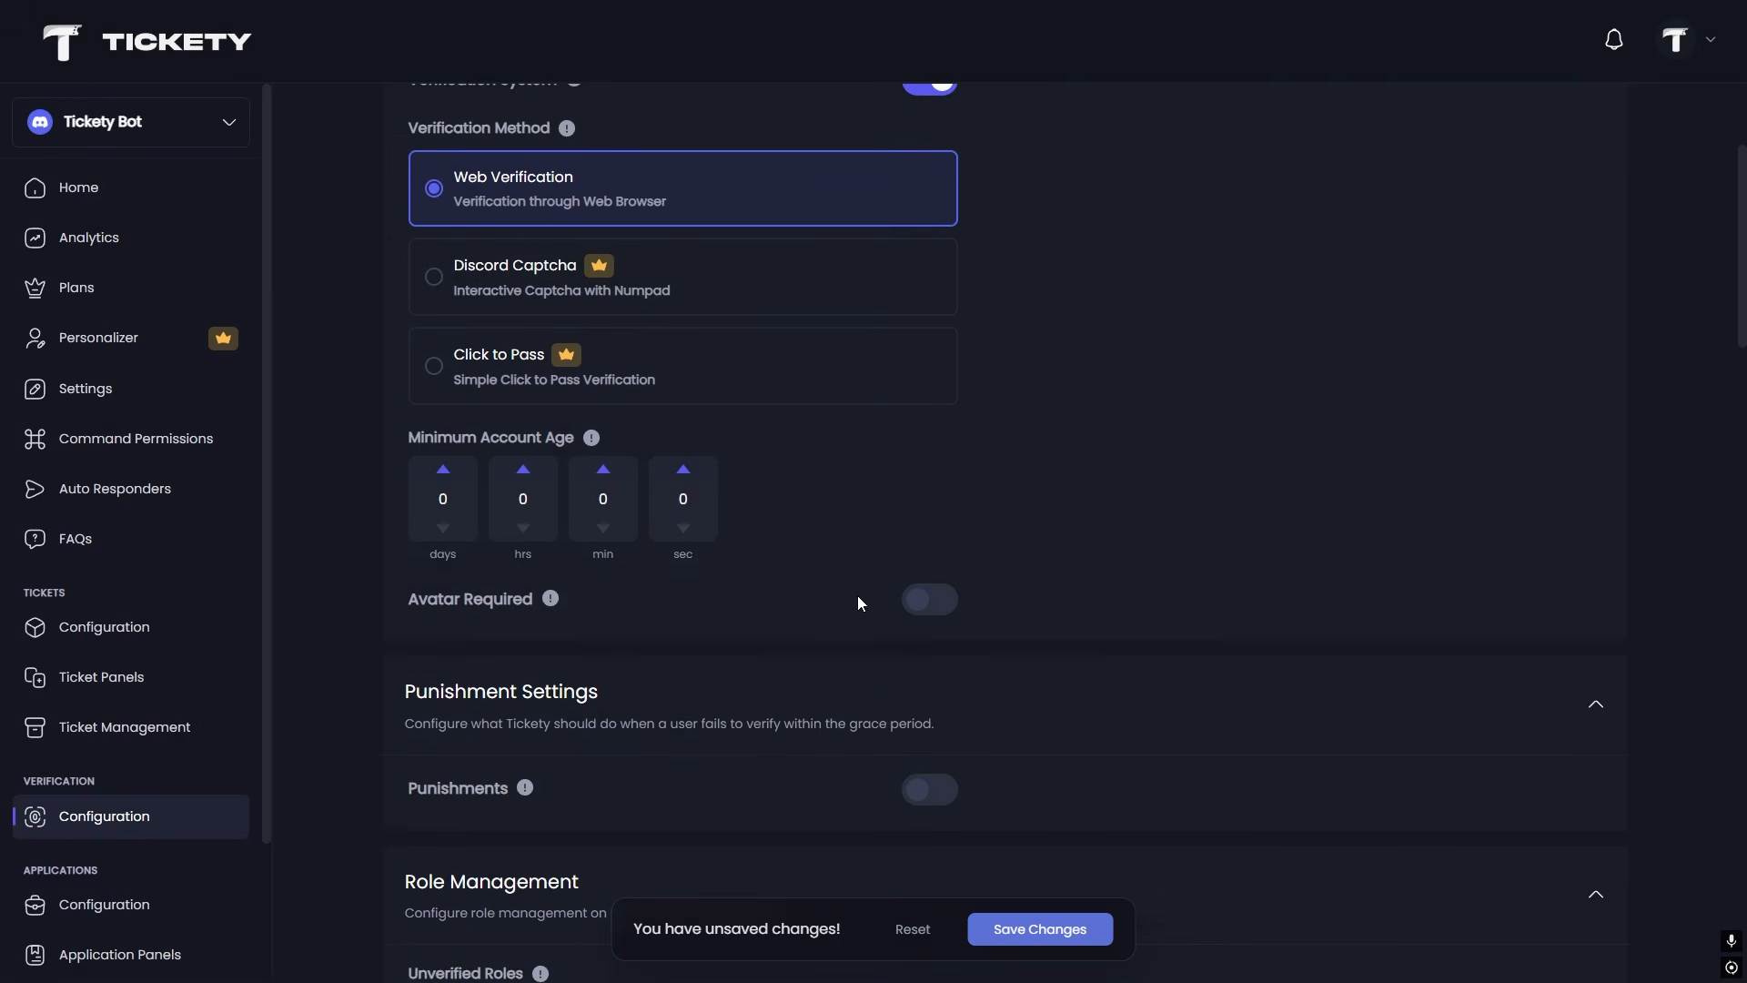
left_click(444, 470)
left_click(921, 602)
left_click(921, 602)
left_click(921, 602)
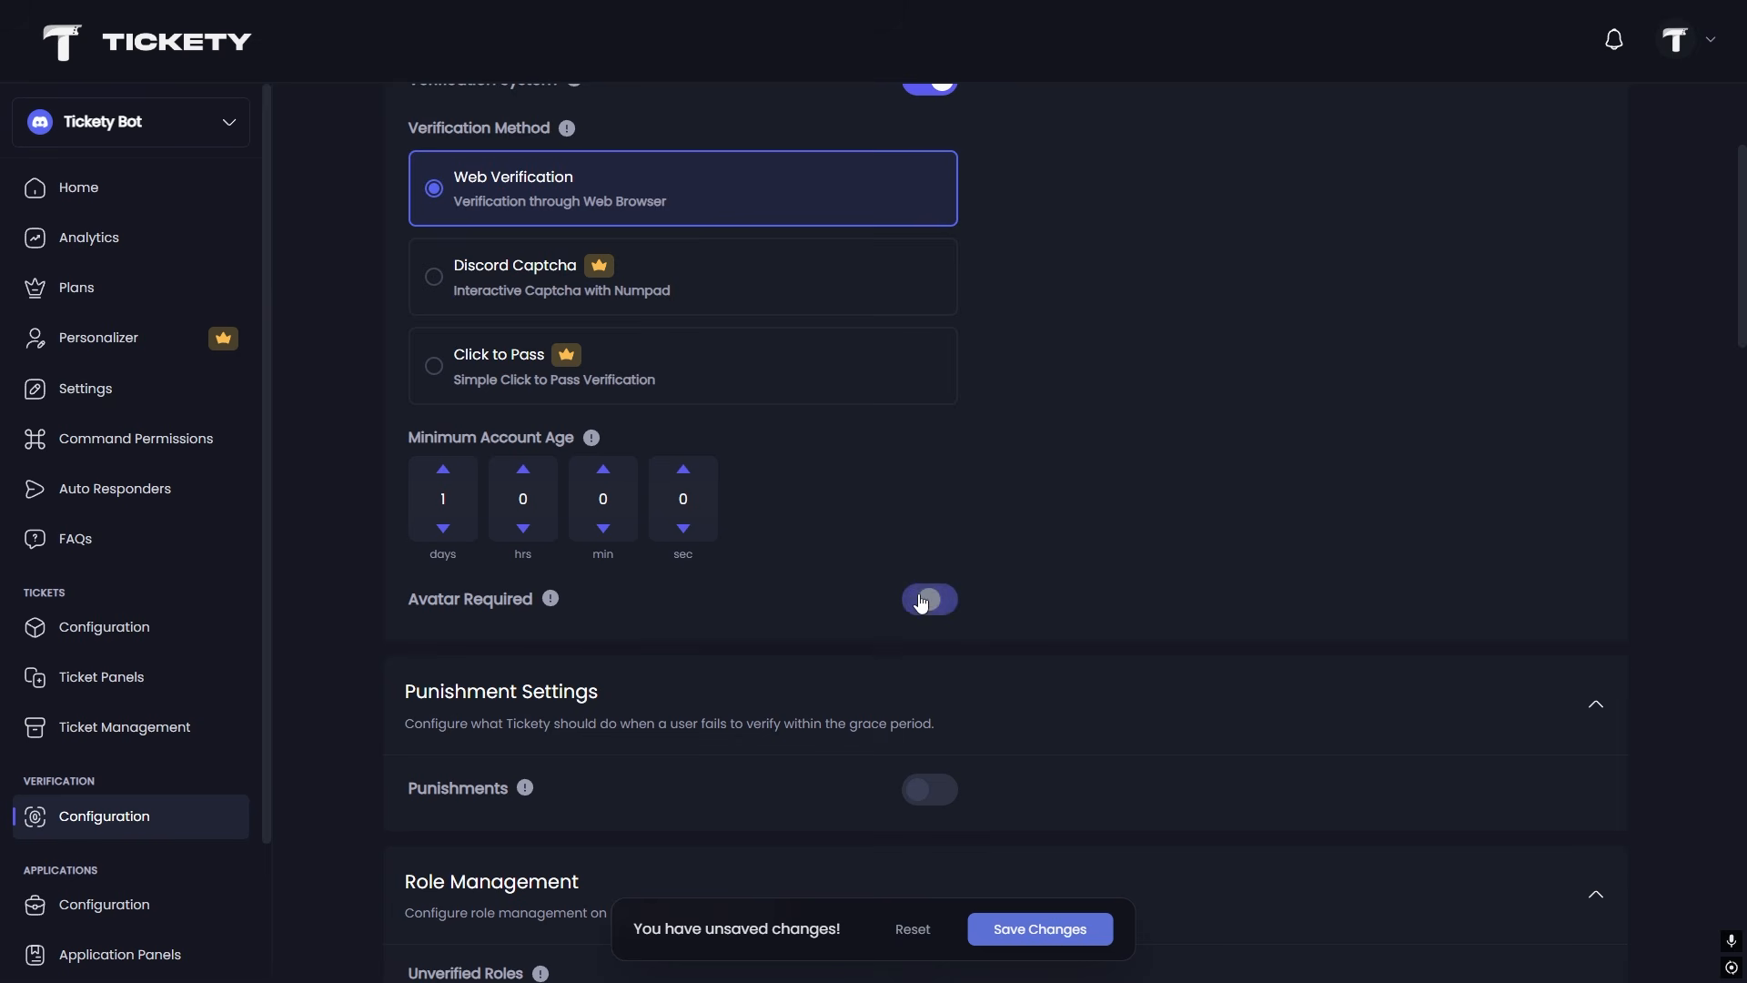
Turn on punishments for failed verification, with Ban as the action and "Failed to verify" as the reason.
scroll(904, 587, "down", 2)
left_click(923, 607)
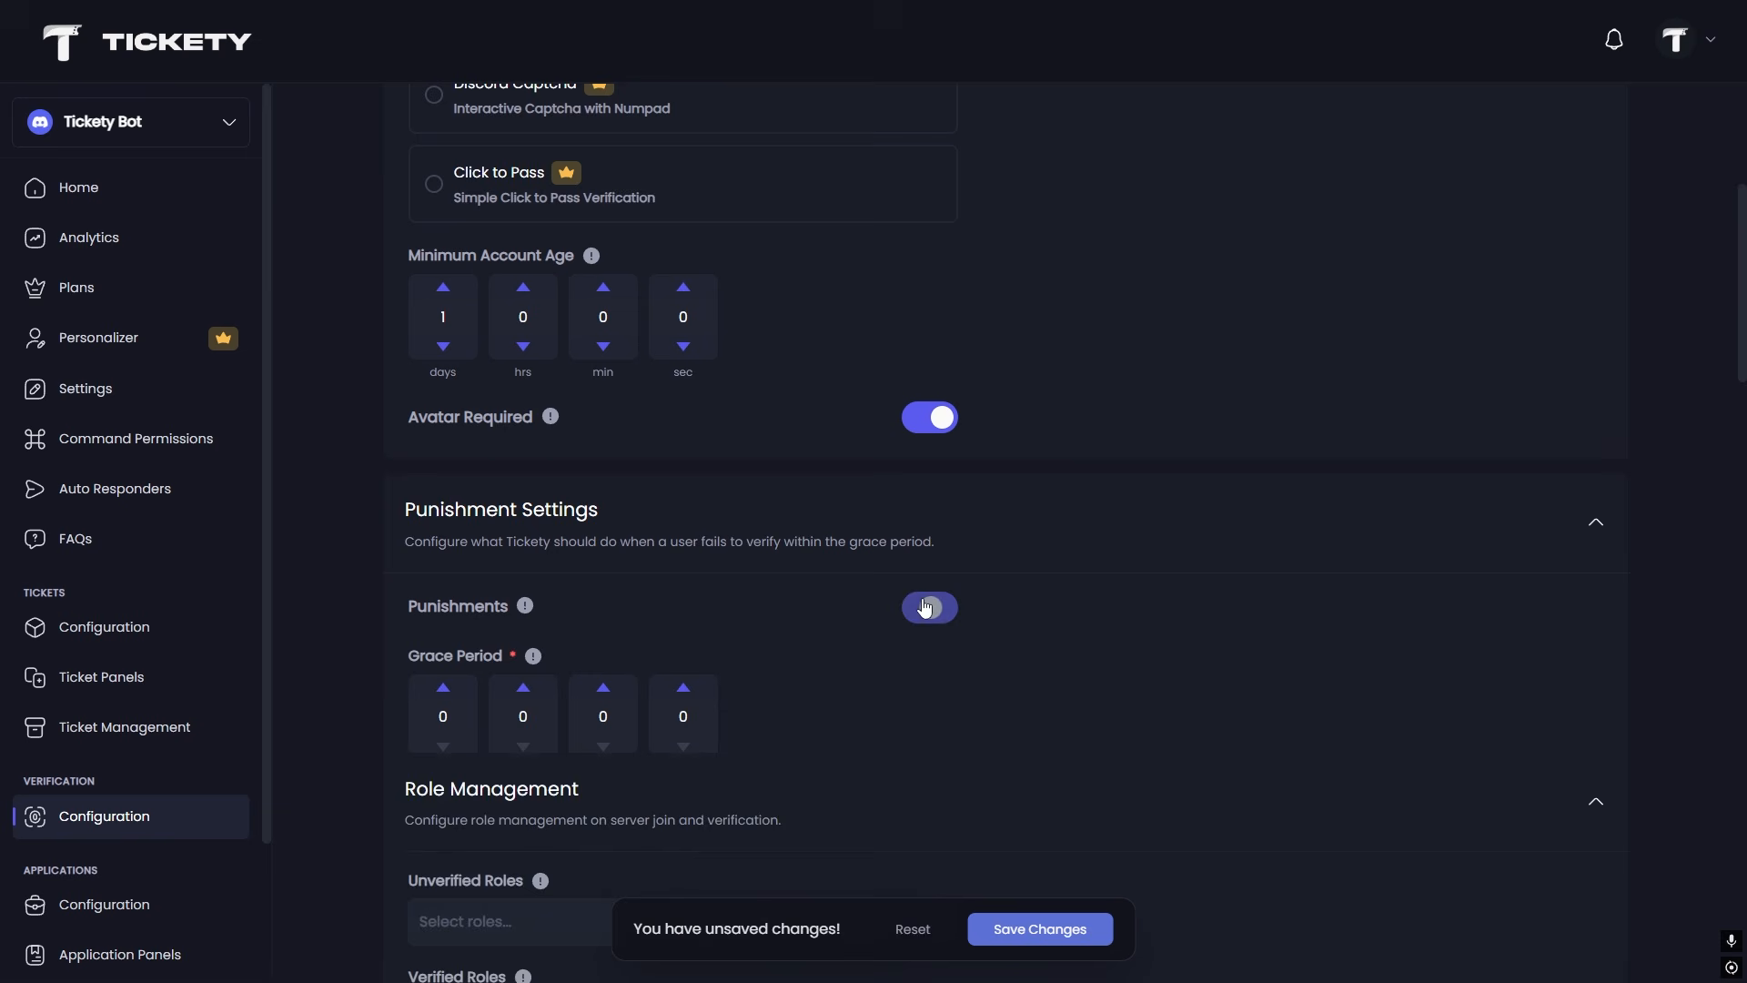
scroll(774, 514, "down", 3)
left_click(487, 674)
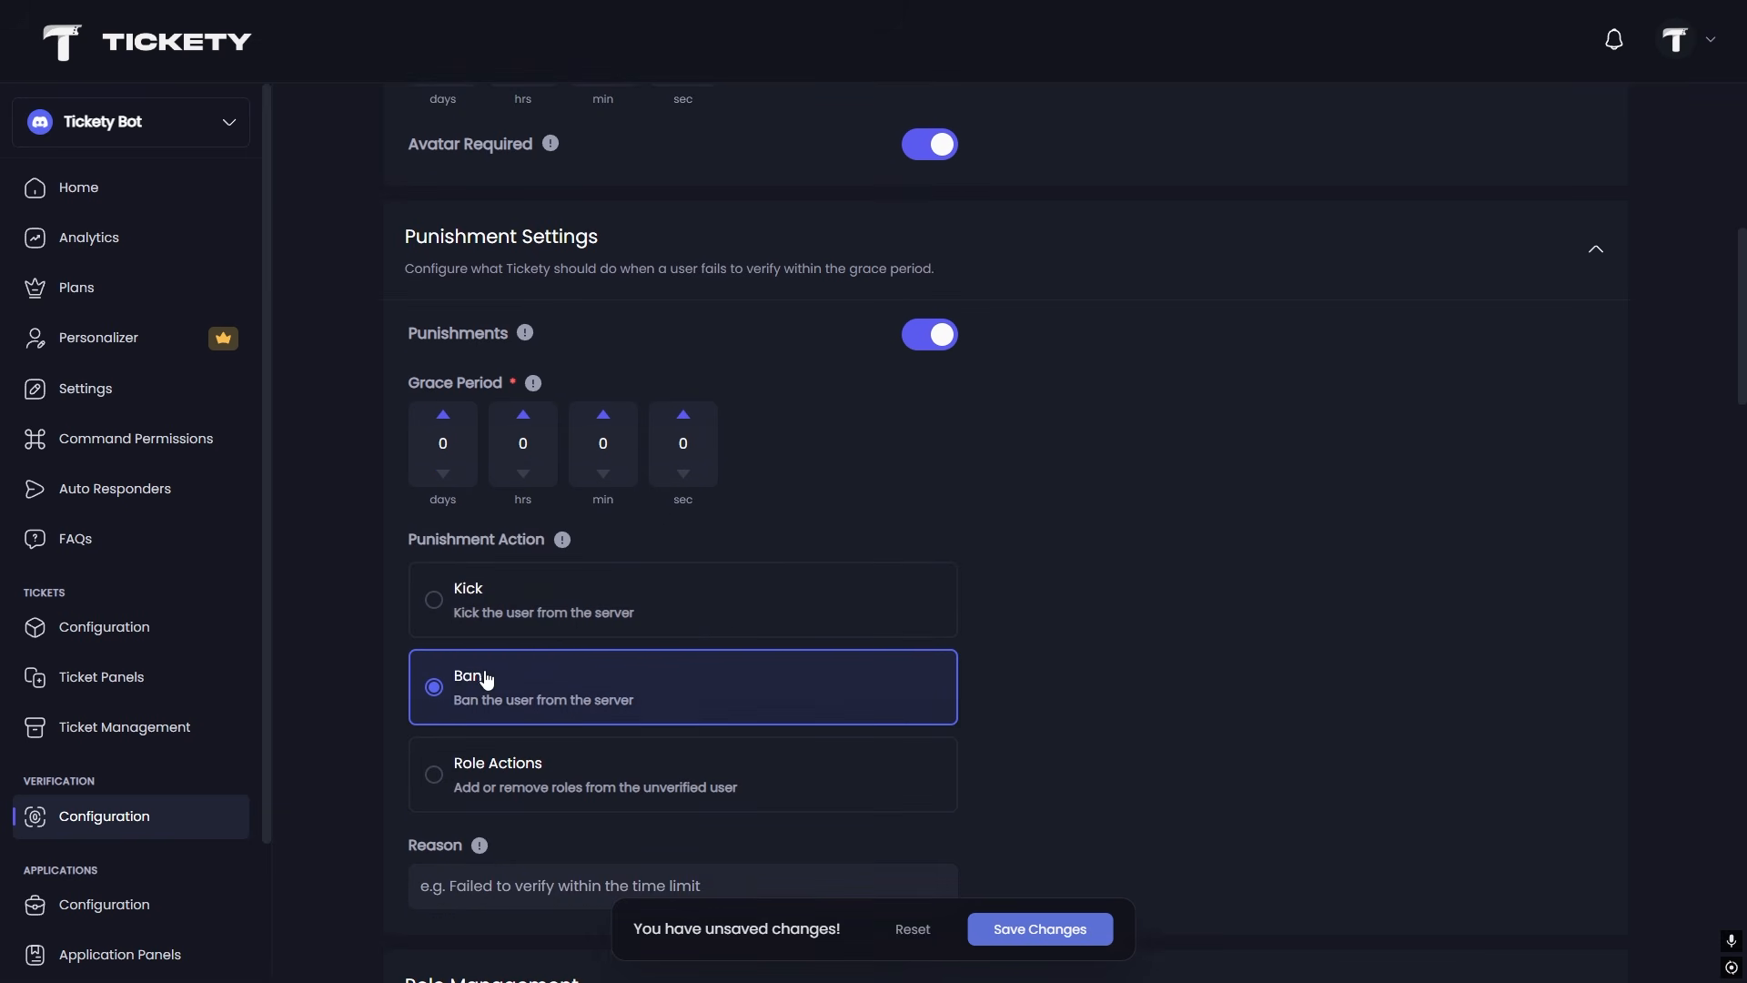
left_click(512, 769)
scroll(531, 634, "down", 1)
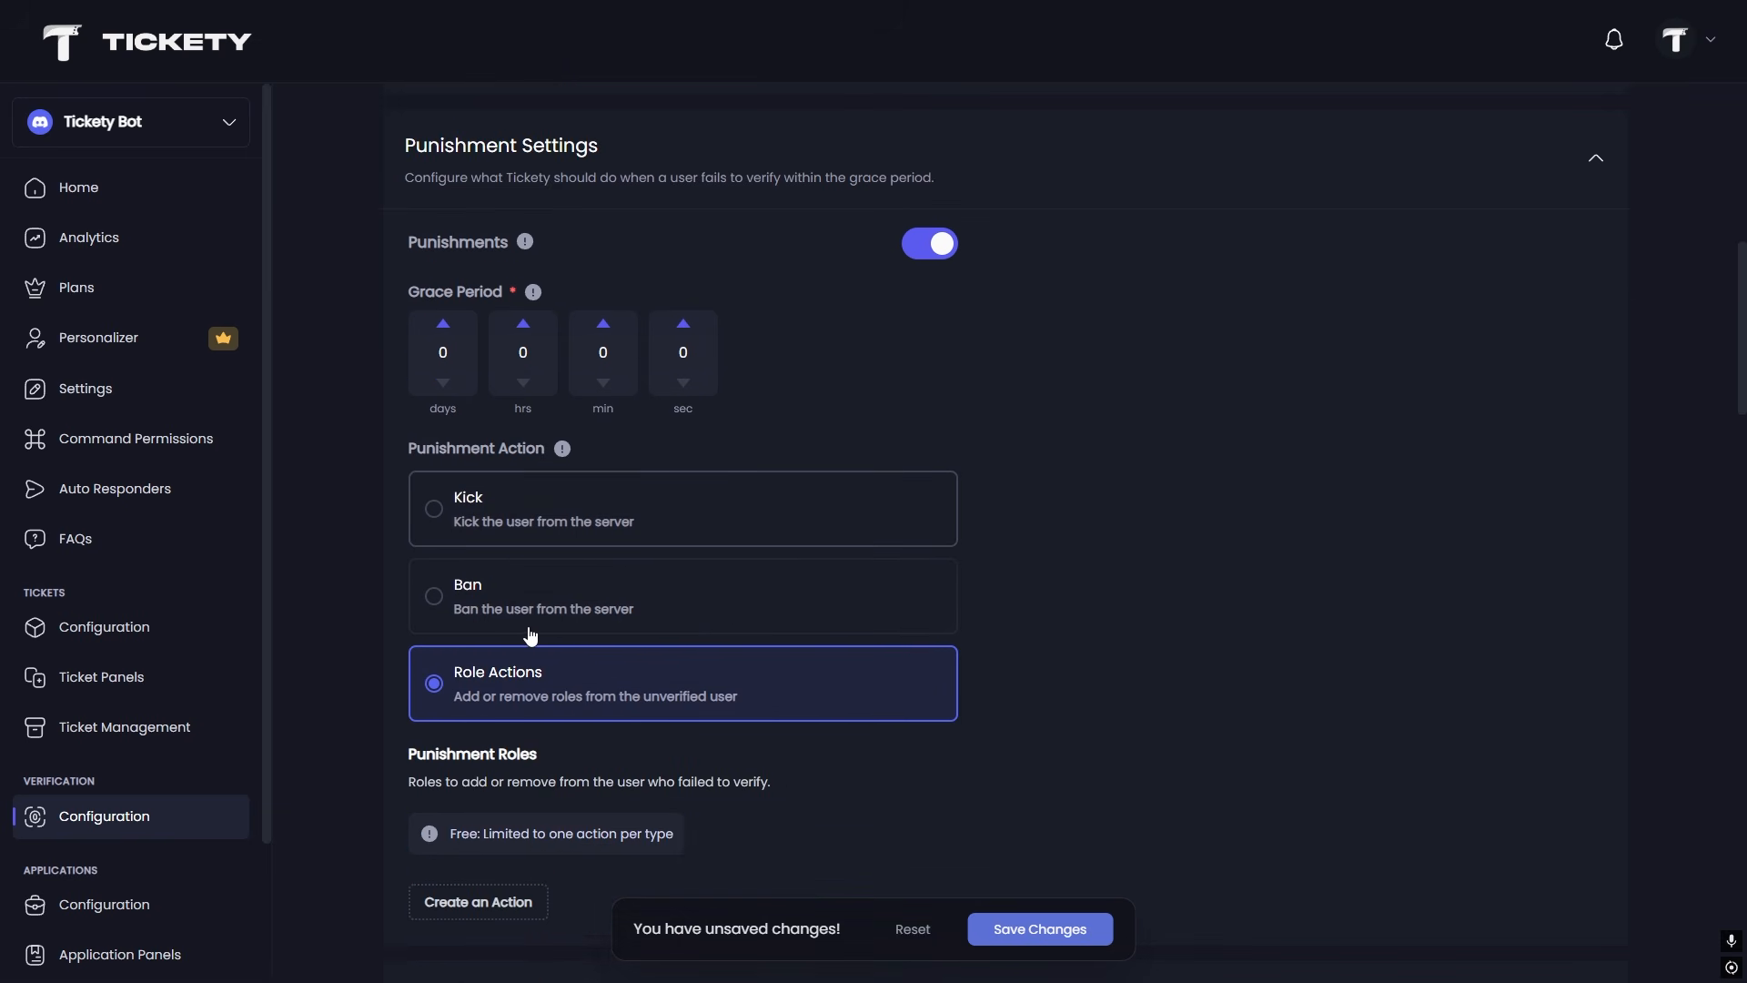
left_click(520, 534)
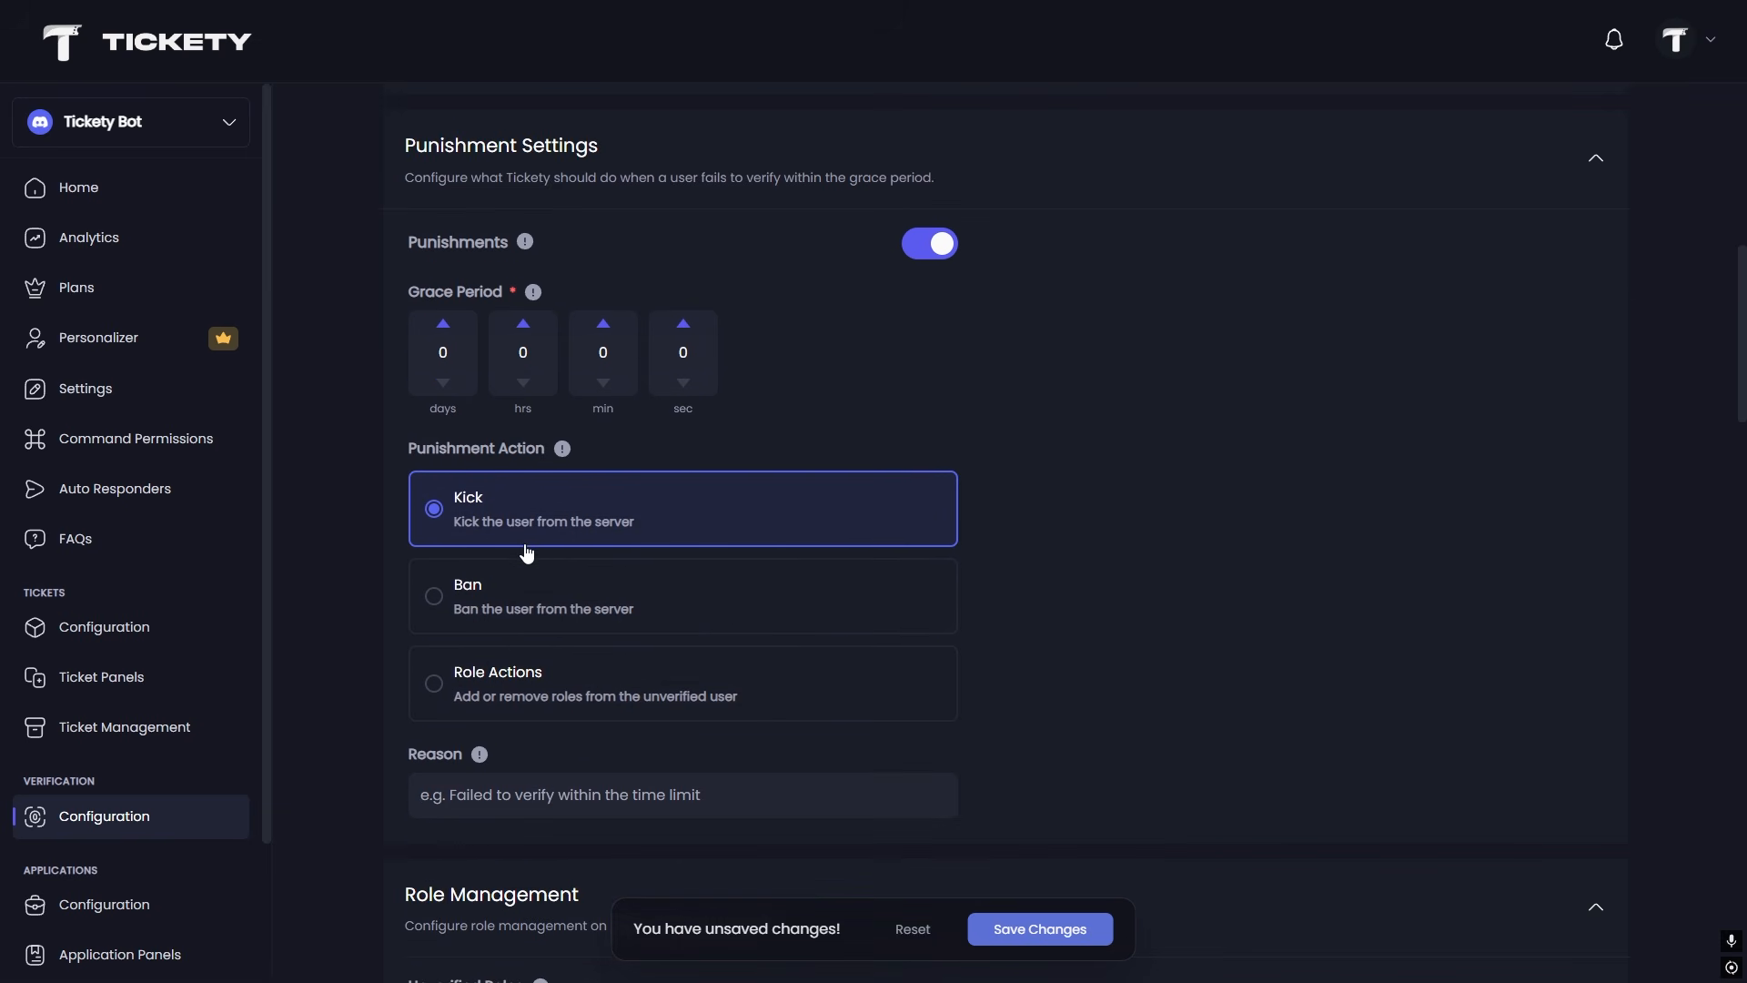
left_click(533, 623)
left_click(556, 791)
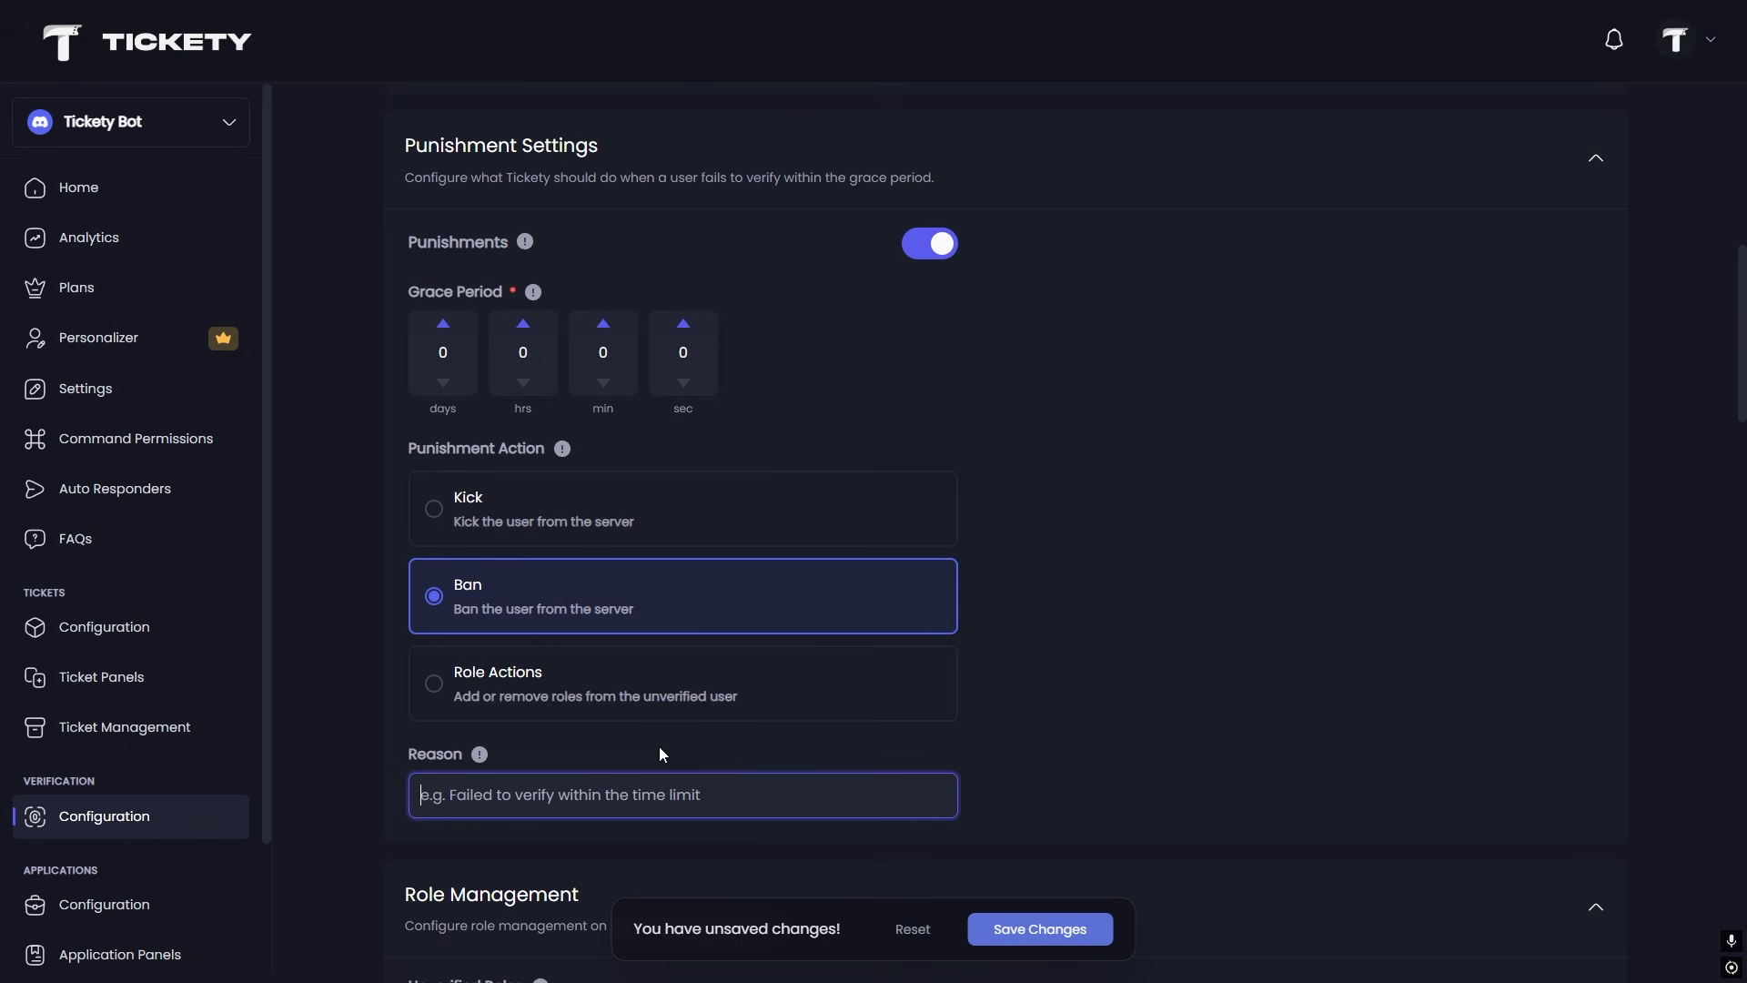
type("Failed to verify")
Assign the unverified role to Unverified Roles and the verified role to Verified Roles.
scroll(926, 457, "down", 6)
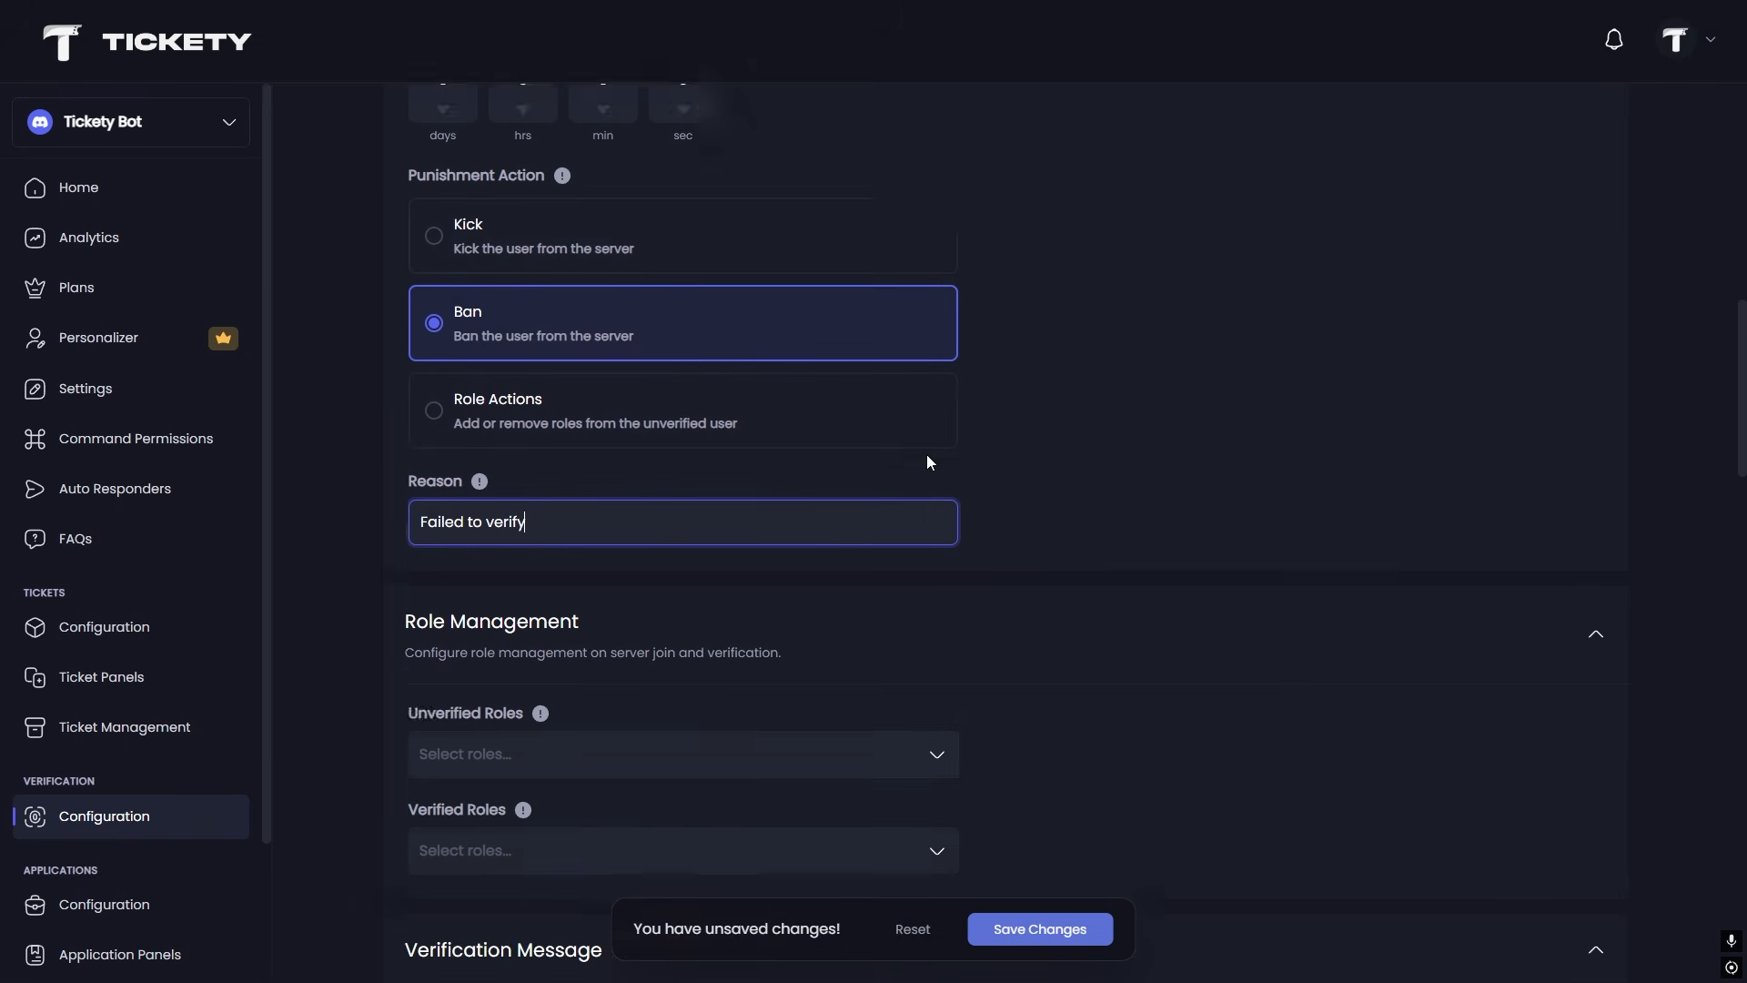
left_click(701, 482)
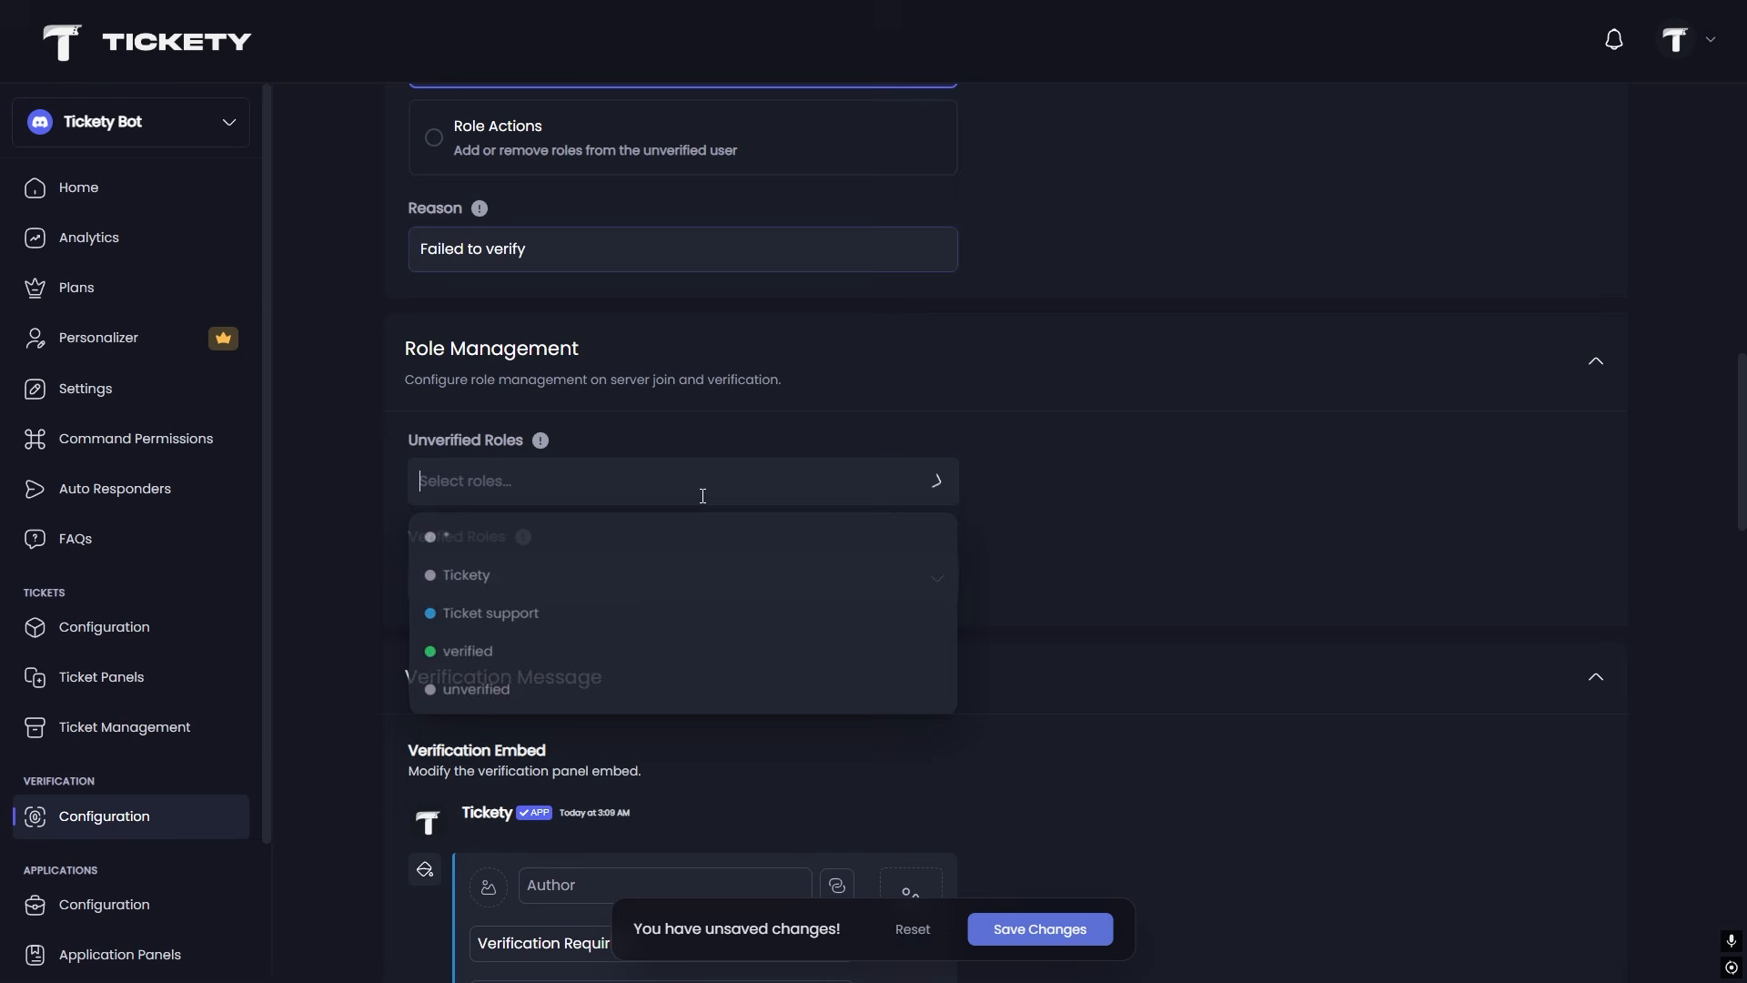
left_click(562, 691)
left_click(758, 387)
left_click(758, 387)
left_click(601, 579)
left_click(482, 748)
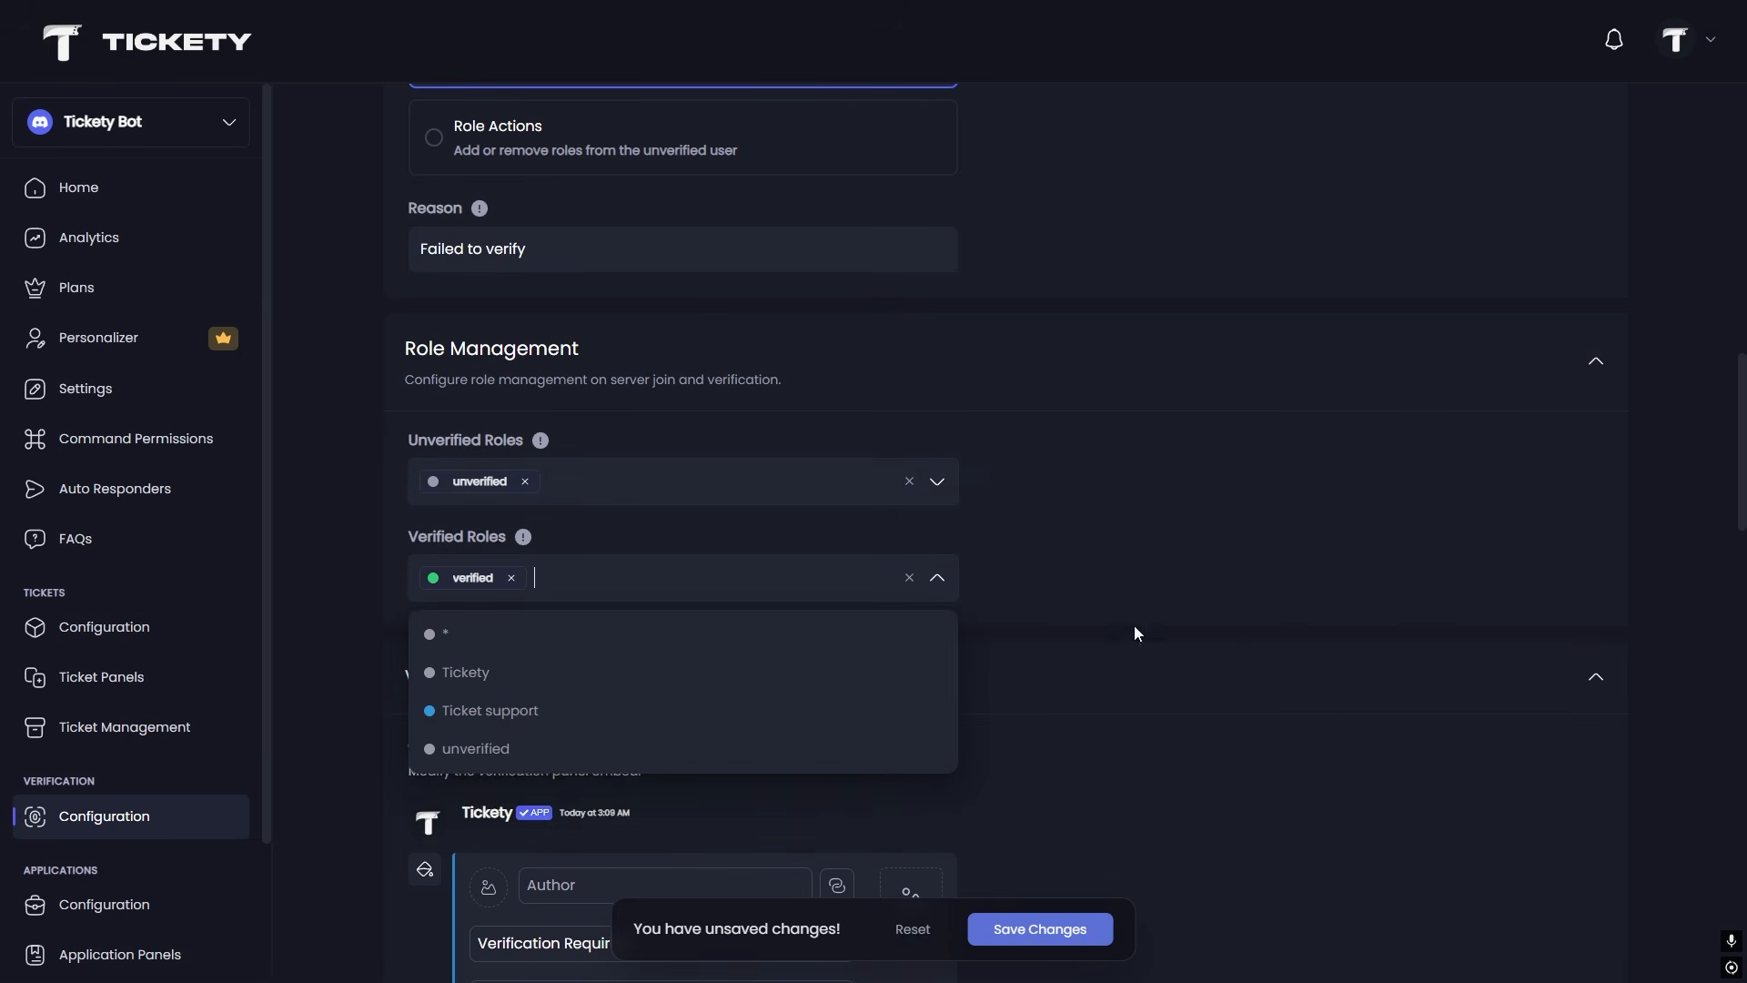
left_click(1134, 673)
Choose the faq panel as the FAQ Panel in the verification settings' FAQ Configuration.
scroll(930, 663, "down", 6)
scroll(726, 528, "down", 2)
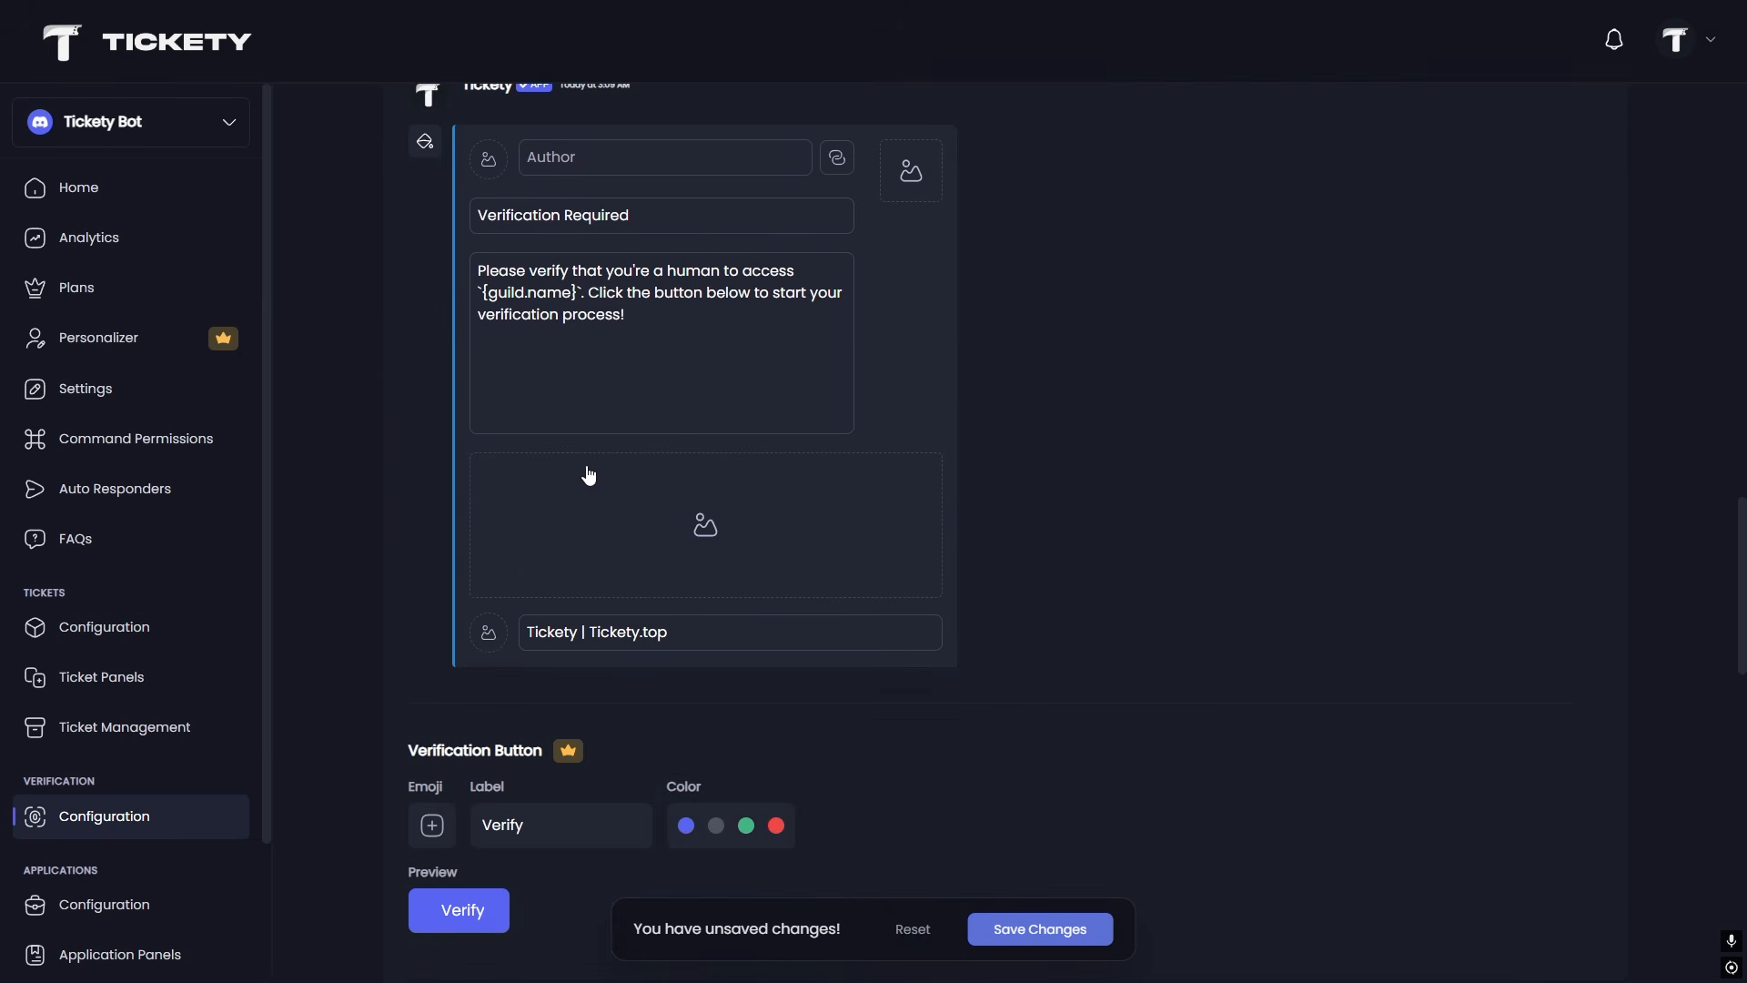
scroll(700, 664, "down", 8)
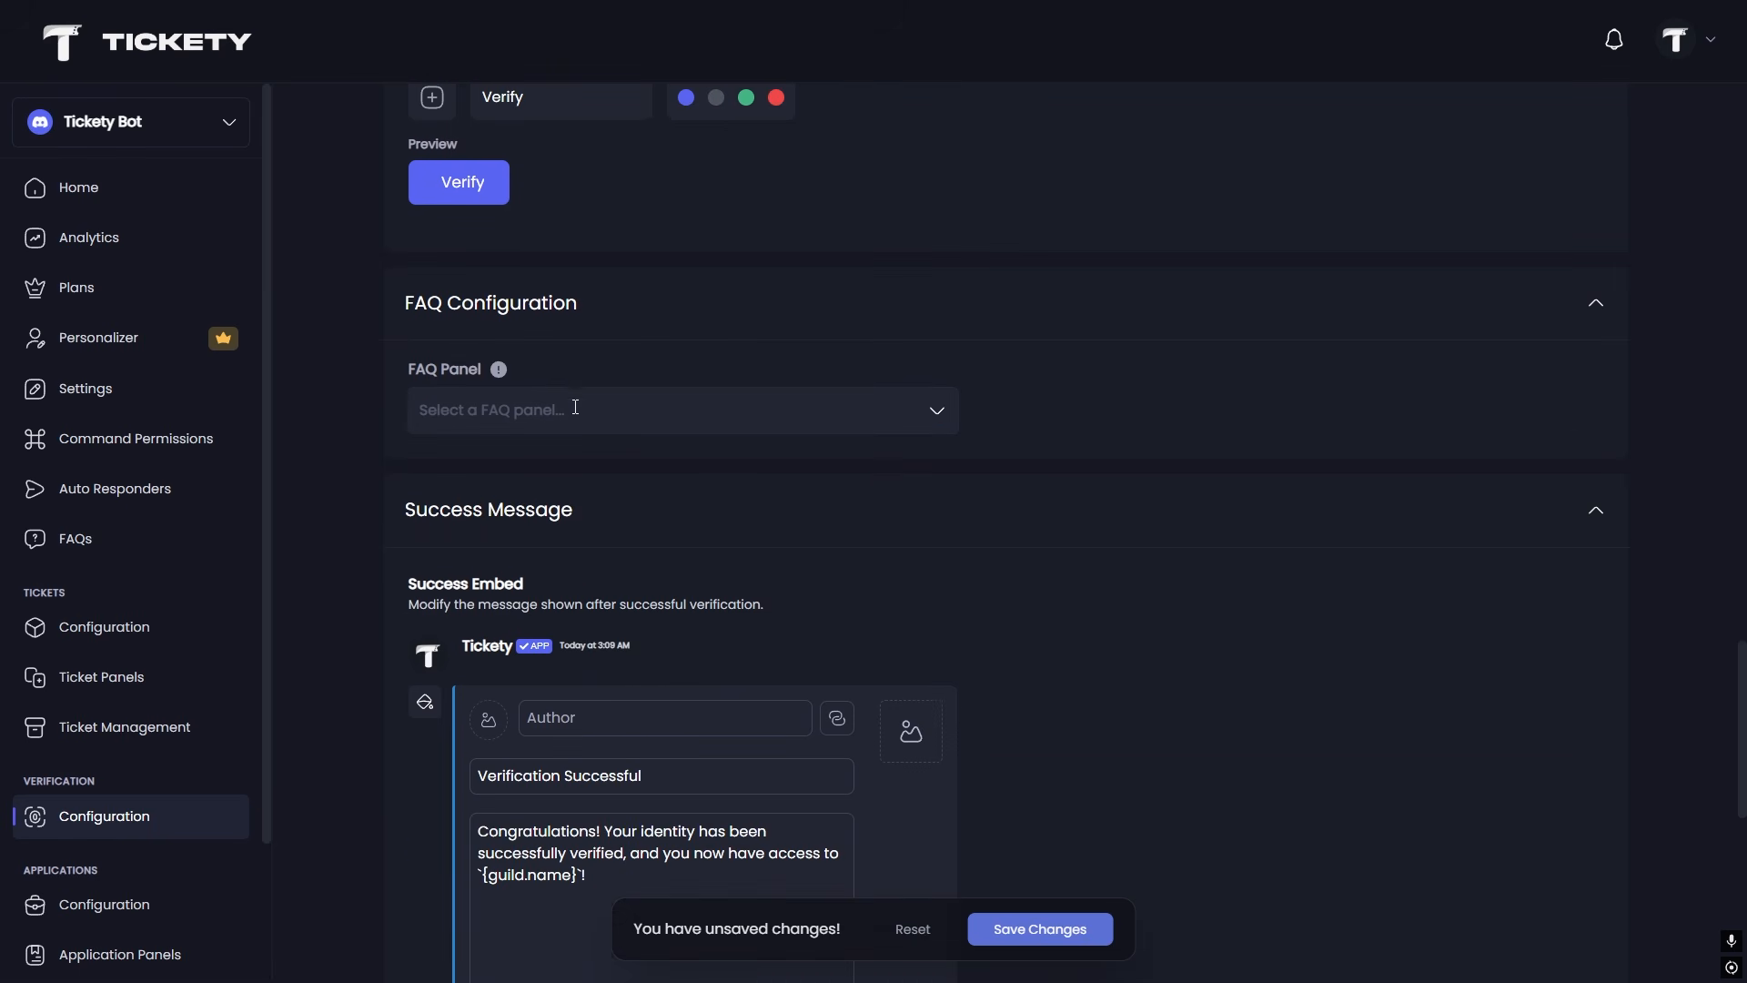
left_click(575, 409)
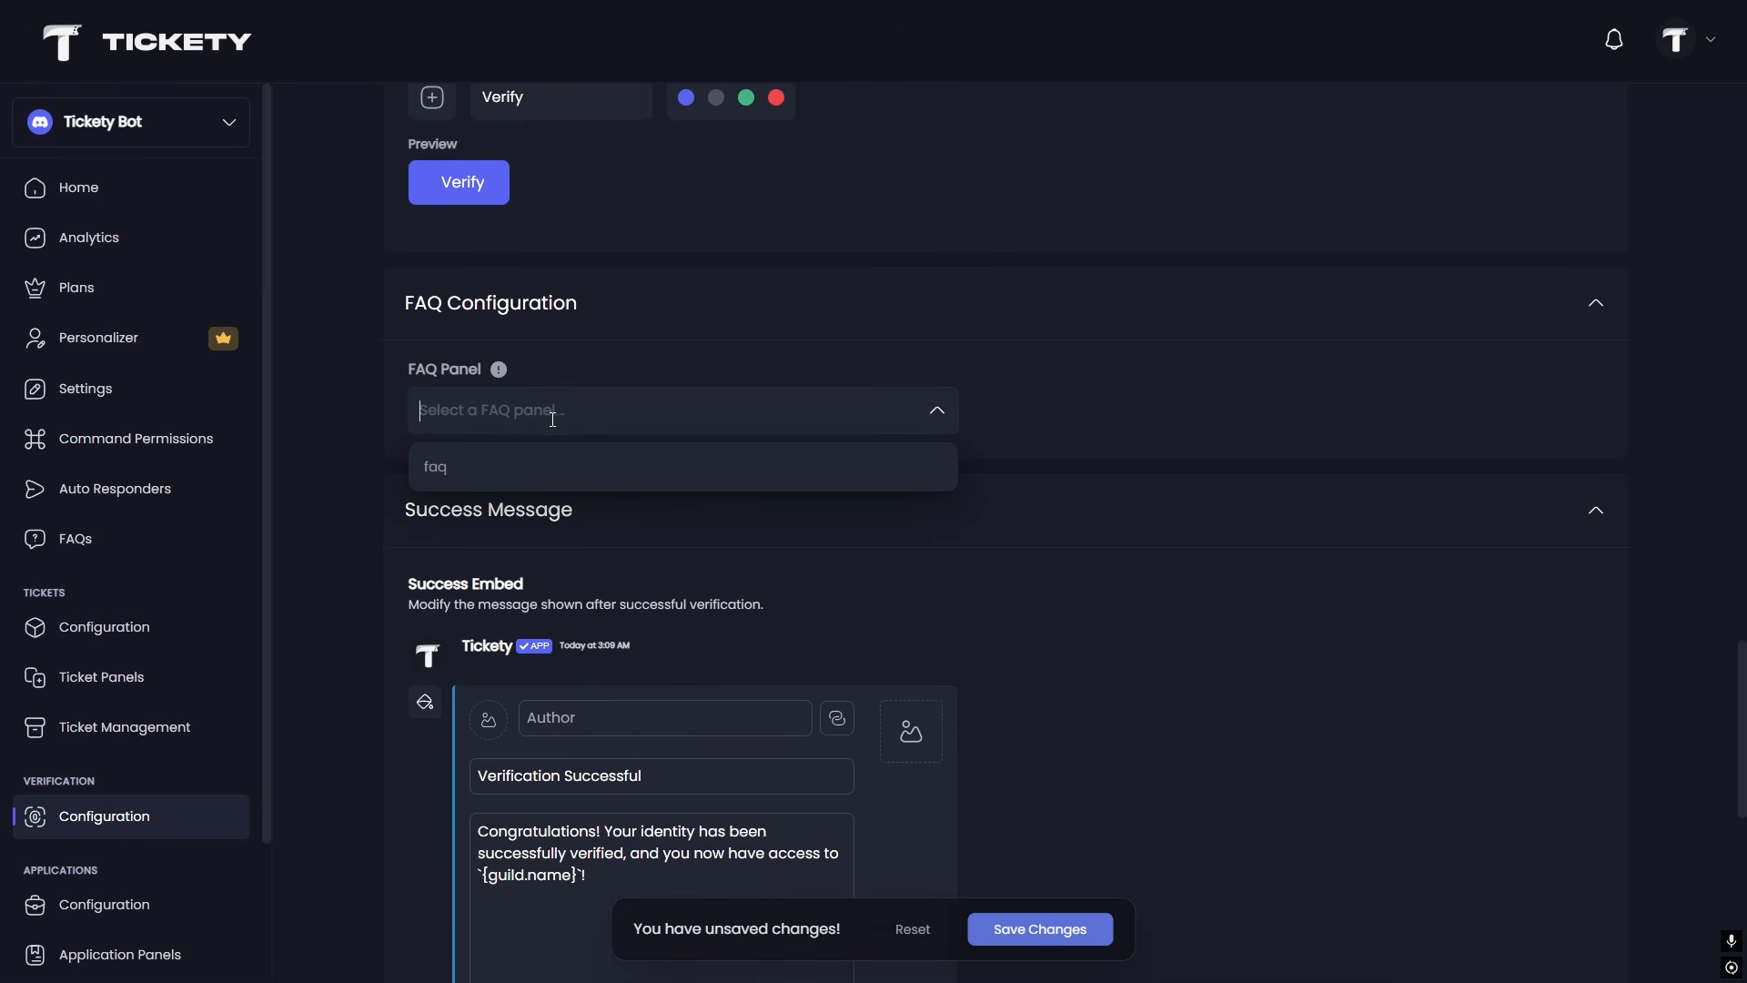
left_click(488, 471)
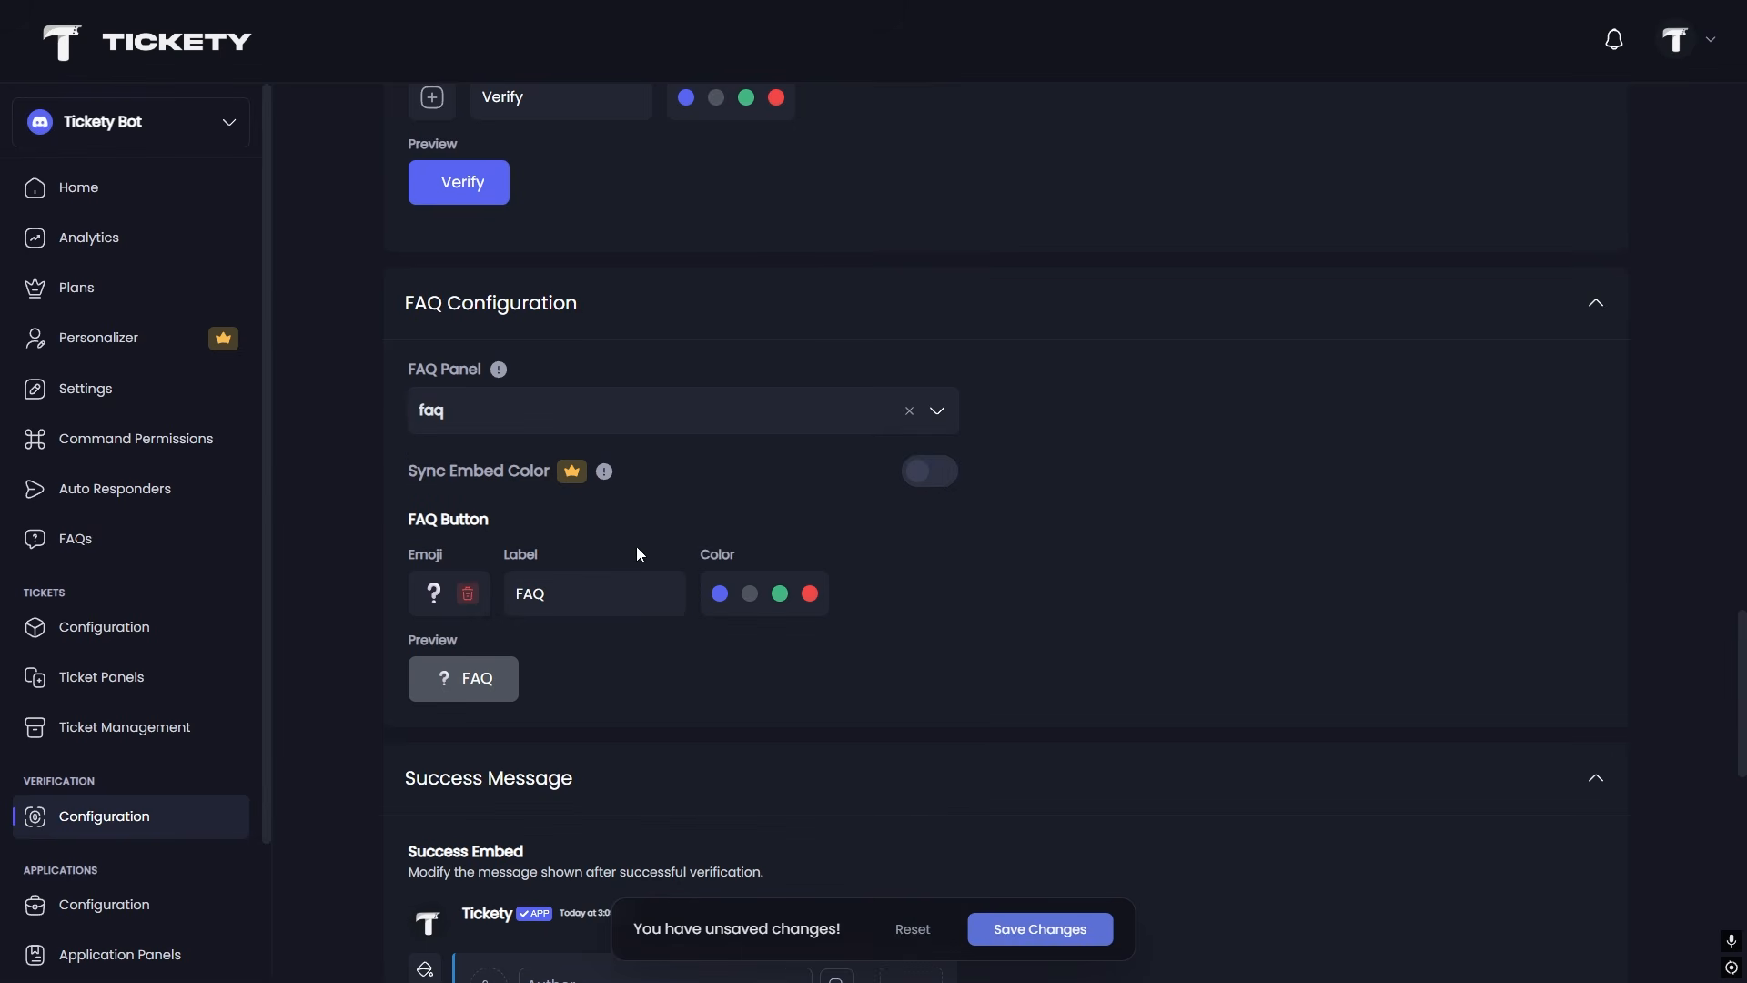
Set the verification log channel to logs and save the verification configuration changes.
scroll(636, 546, "down", 6)
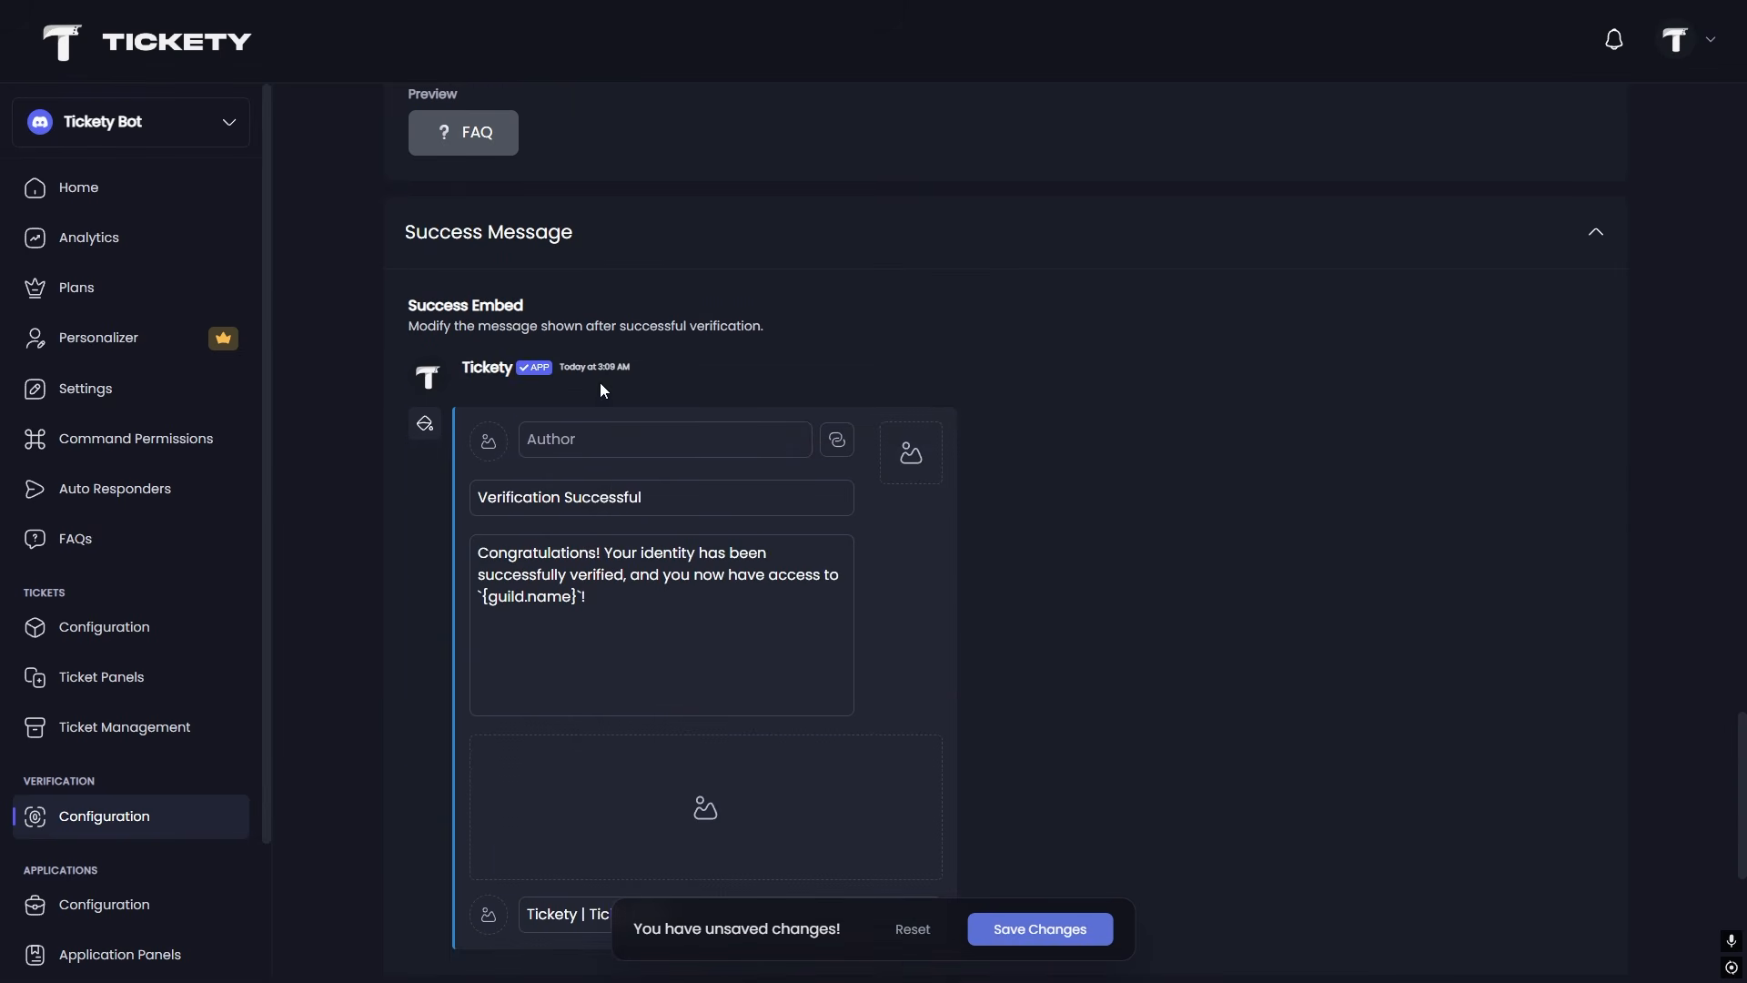
scroll(702, 564, "down", 3)
left_click_drag(587, 373, 608, 224)
scroll(764, 510, "down", 3)
left_click(779, 548)
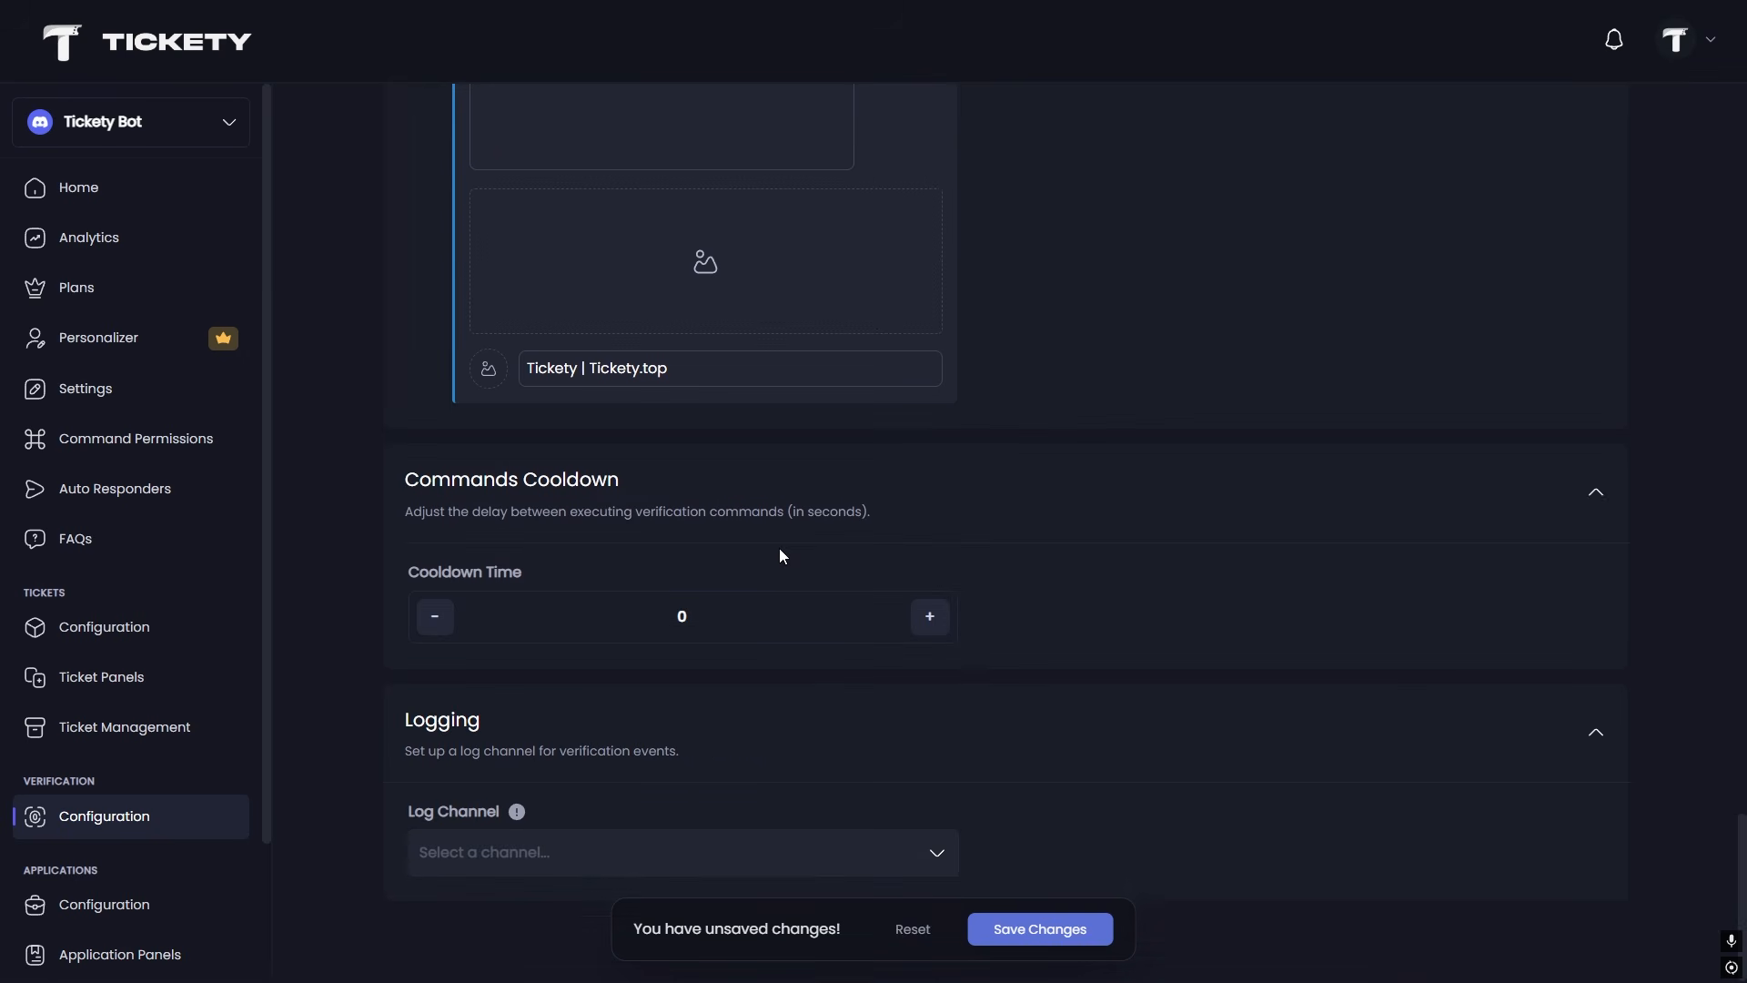
left_click(522, 845)
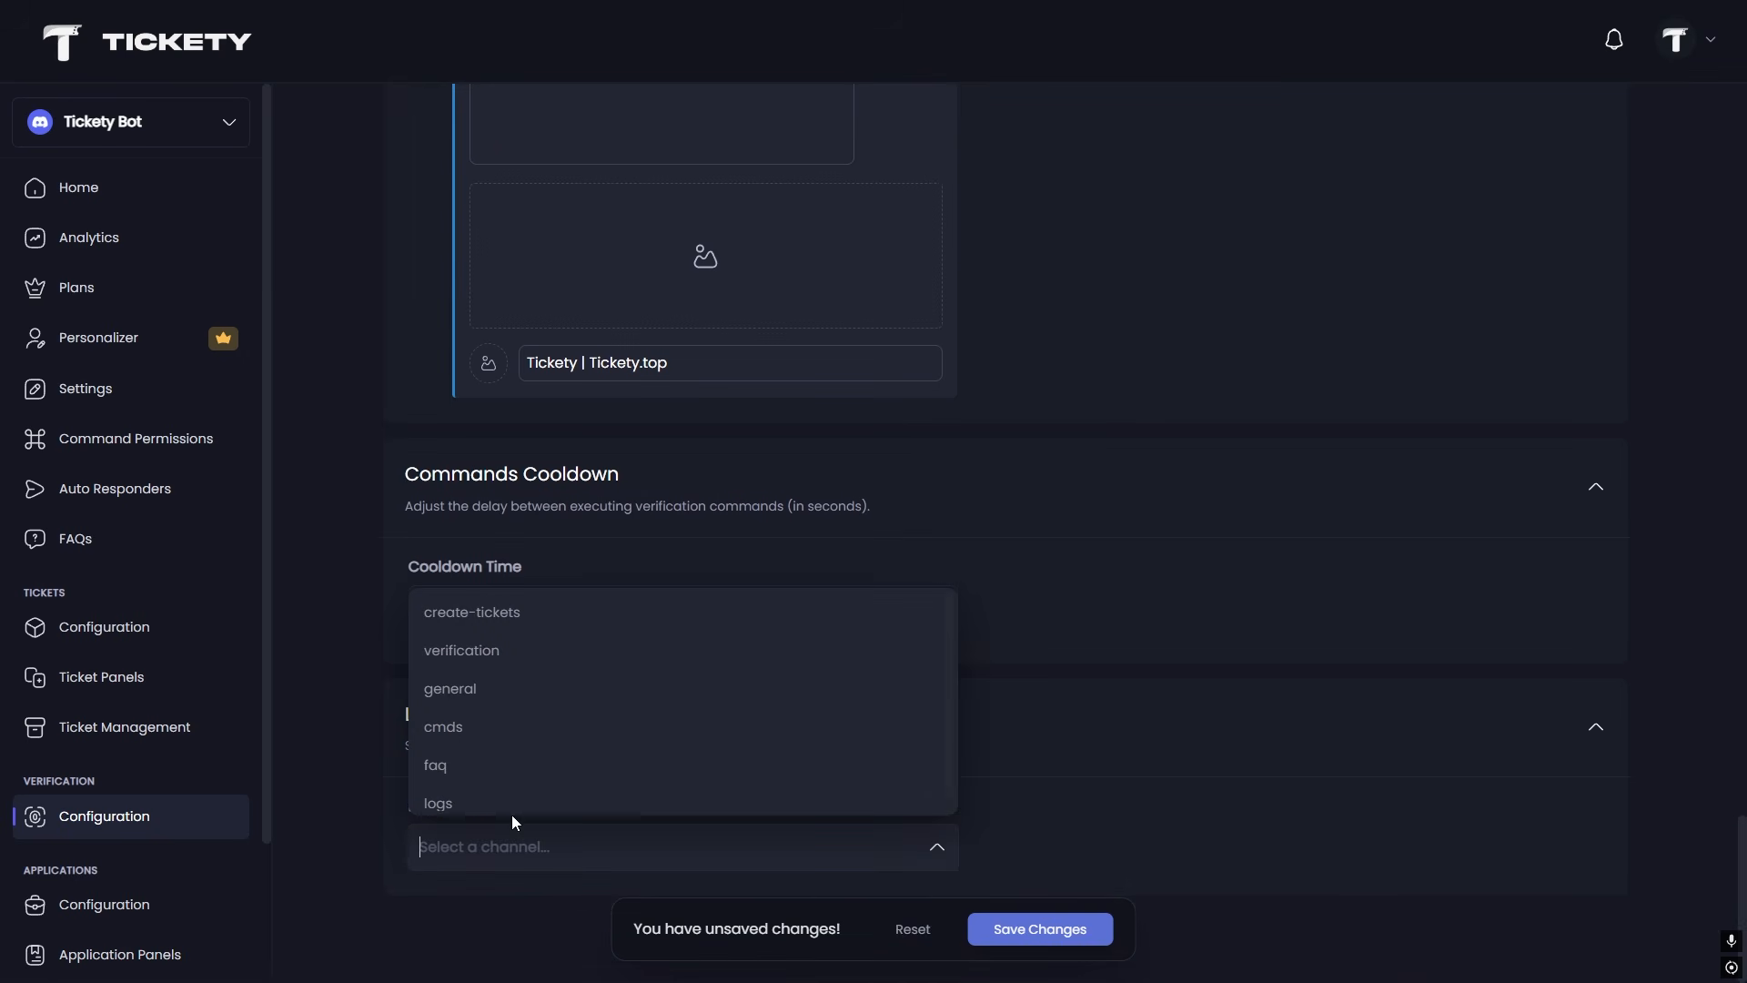
left_click(438, 802)
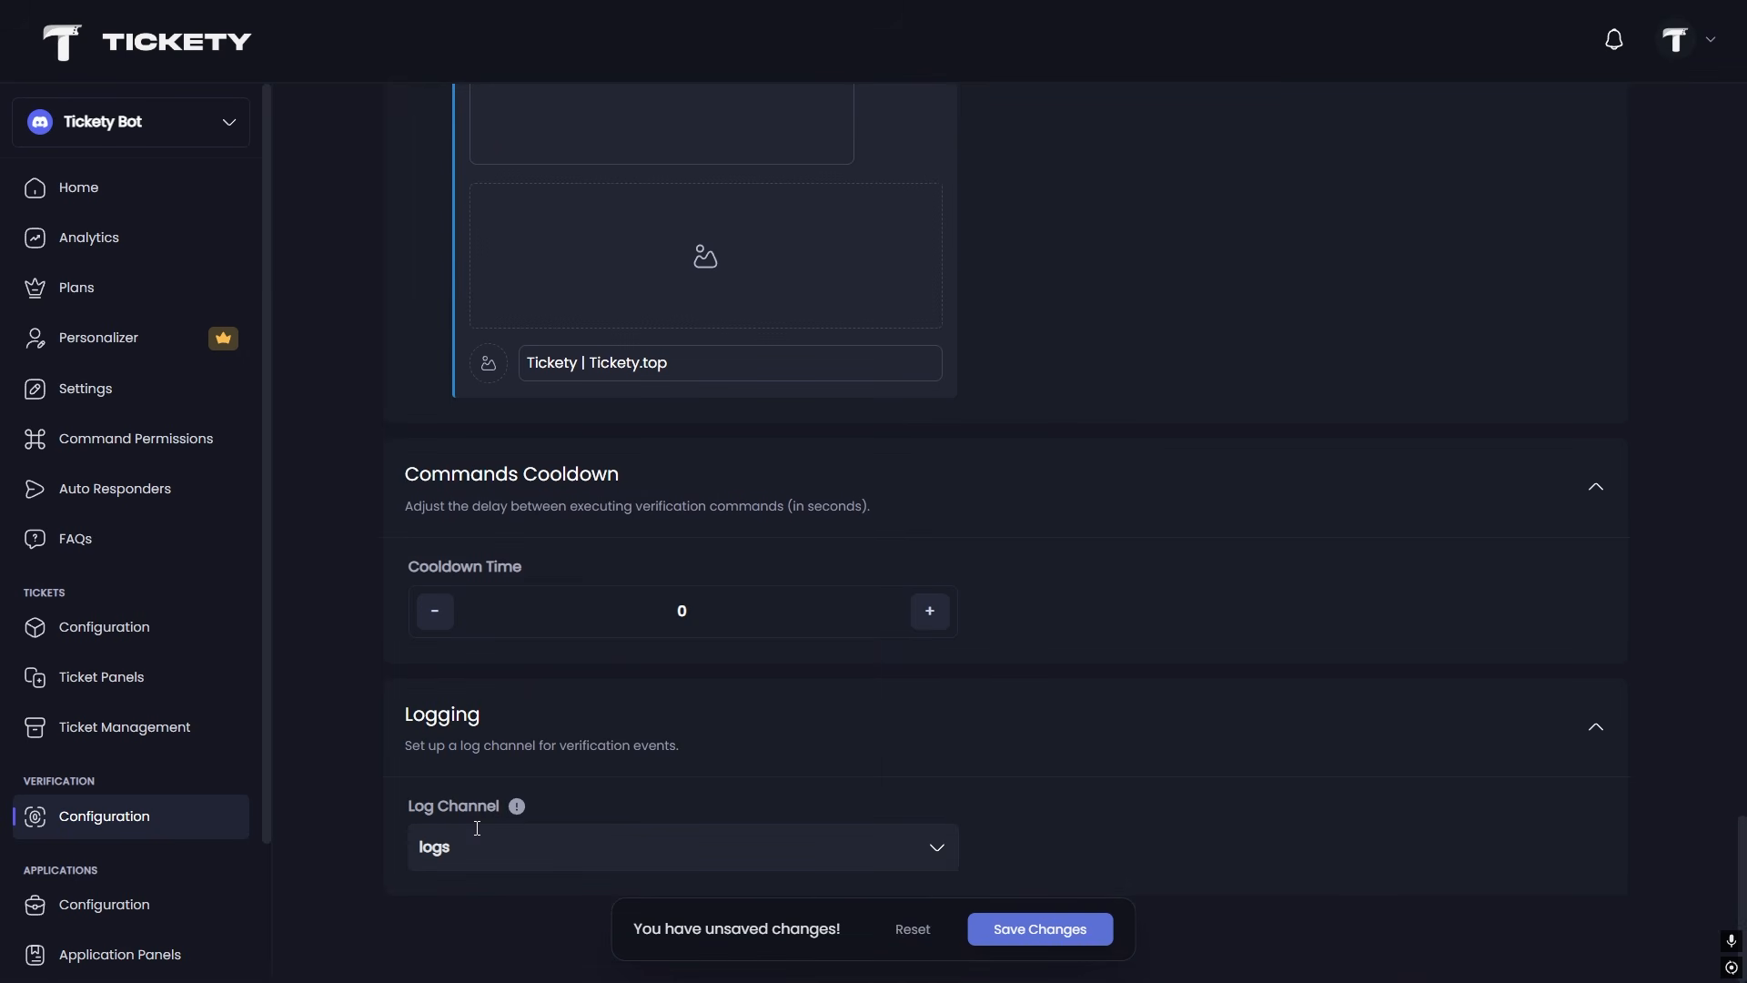
left_click(1035, 919)
Send the verification panel to the verification channel.
scroll(1124, 576, "up", 15)
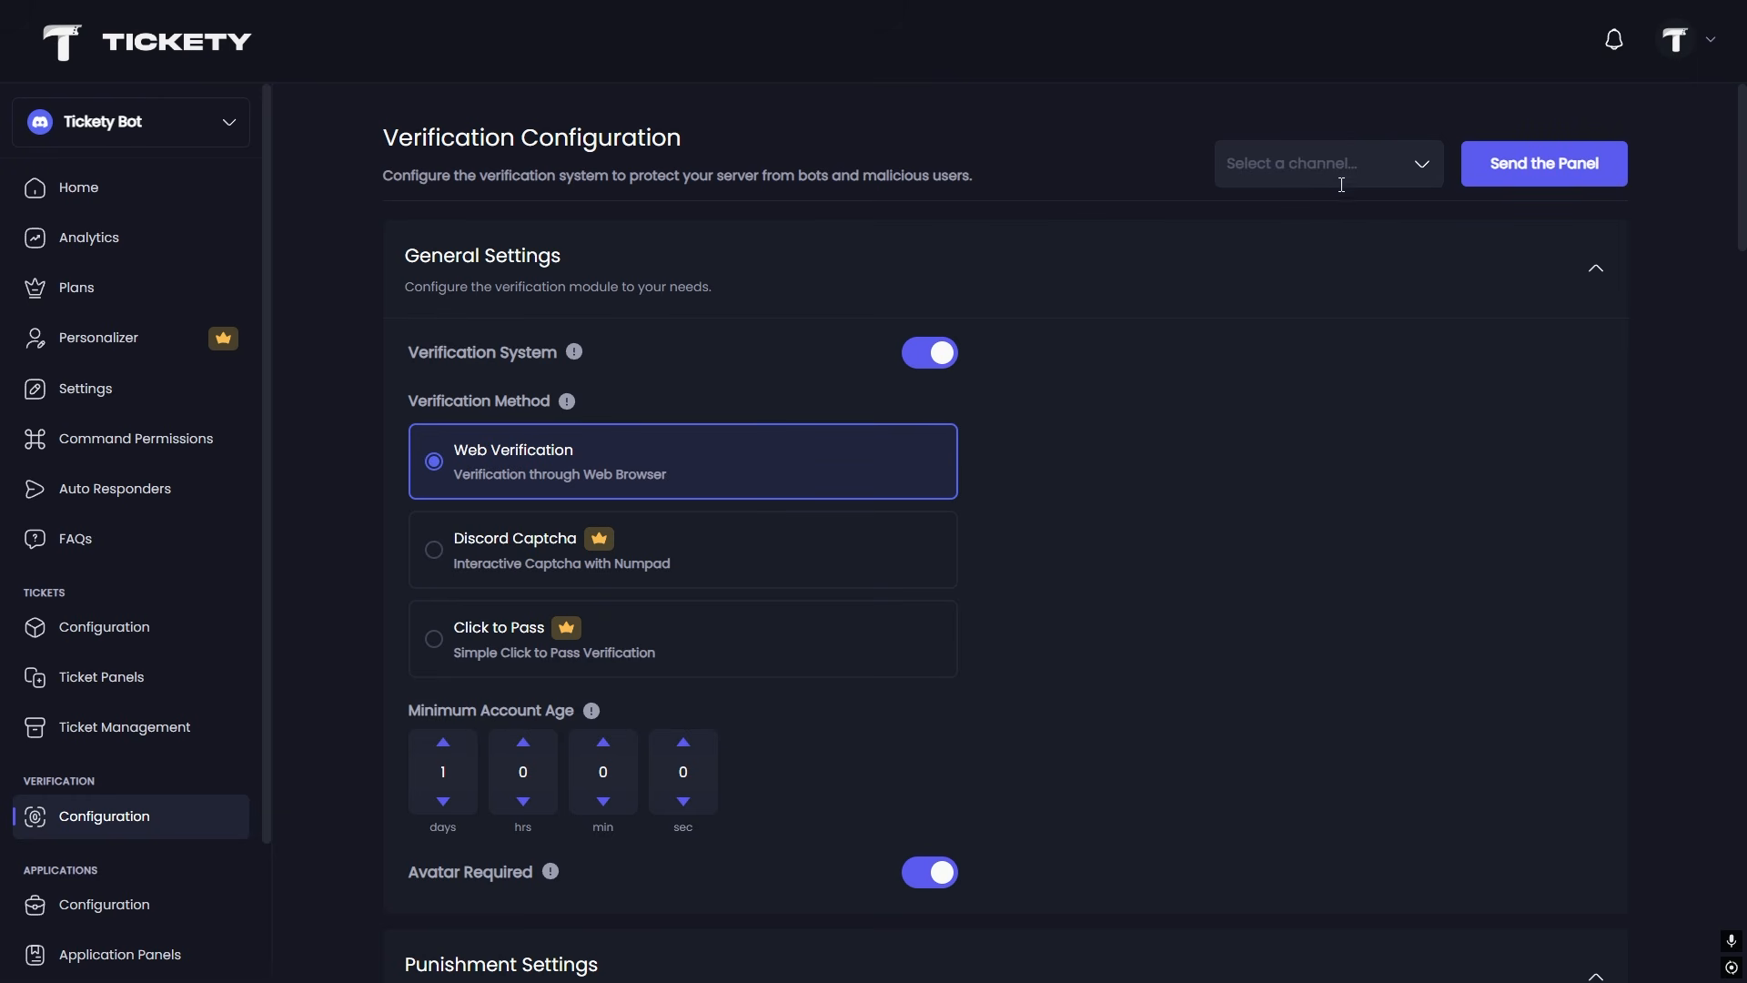
left_click(1342, 185)
left_click(1287, 257)
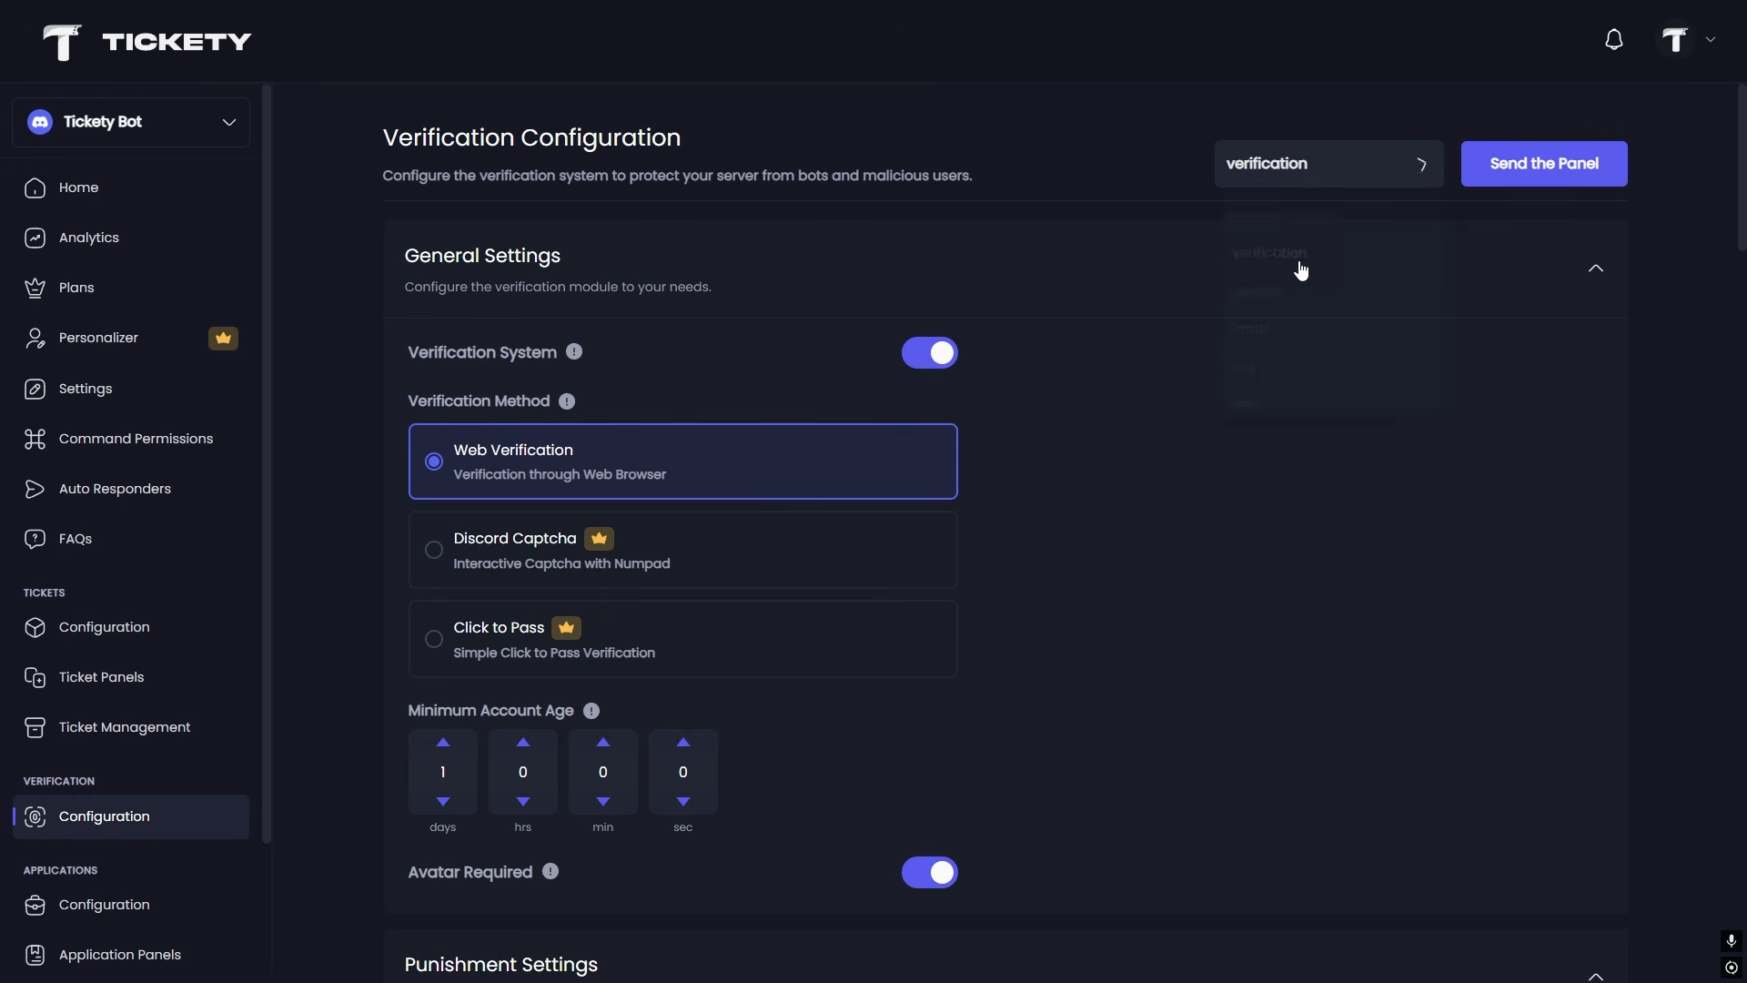
left_click(1506, 169)
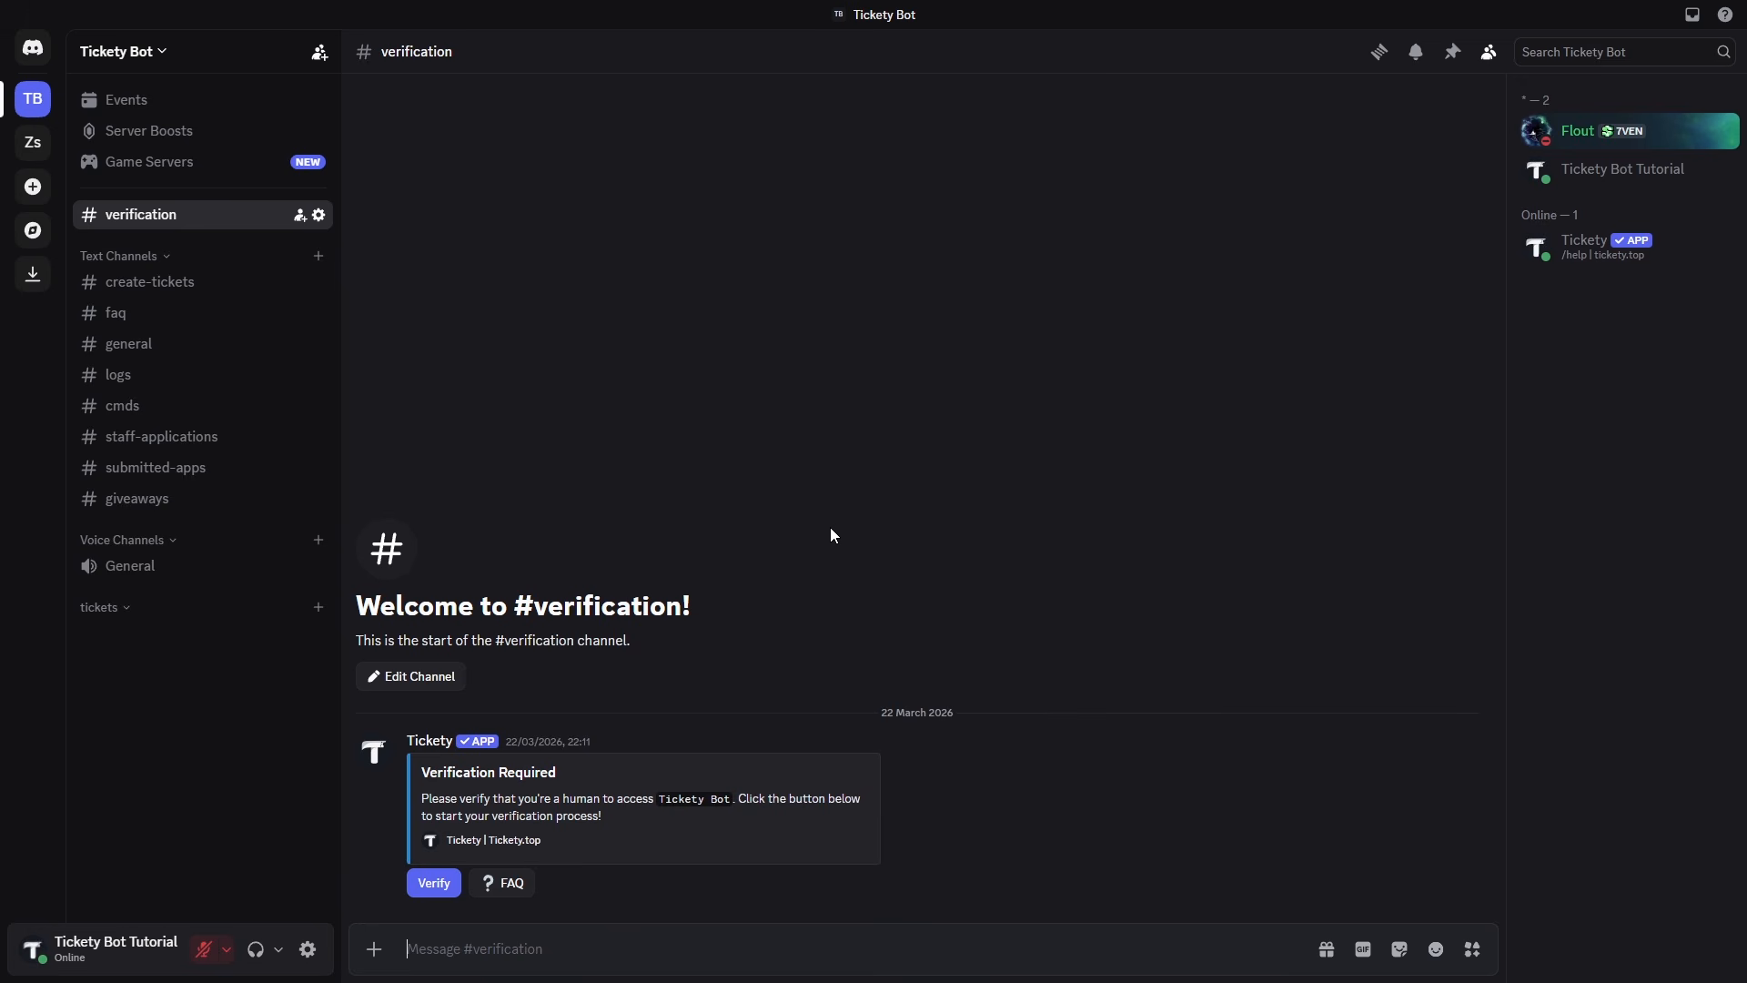
Switch to Discord, start the verification from the panel in the verification channel, and open its web verification page.
left_click(435, 884)
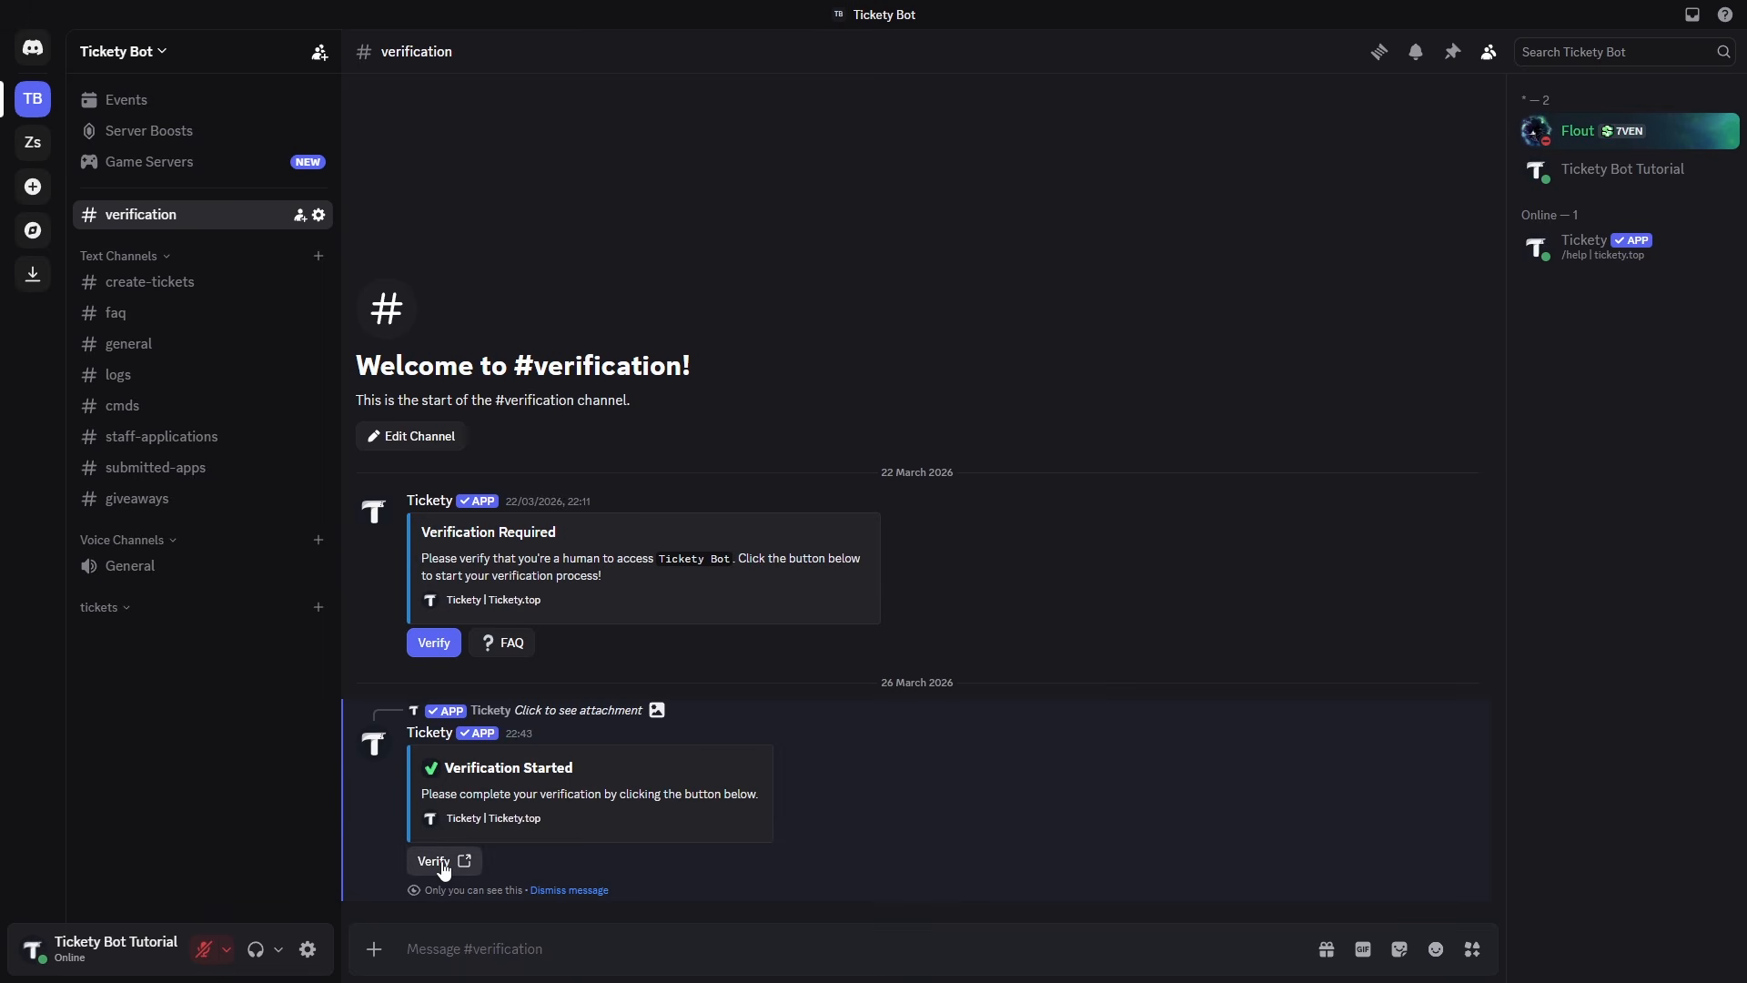
left_click(443, 862)
left_click(906, 588)
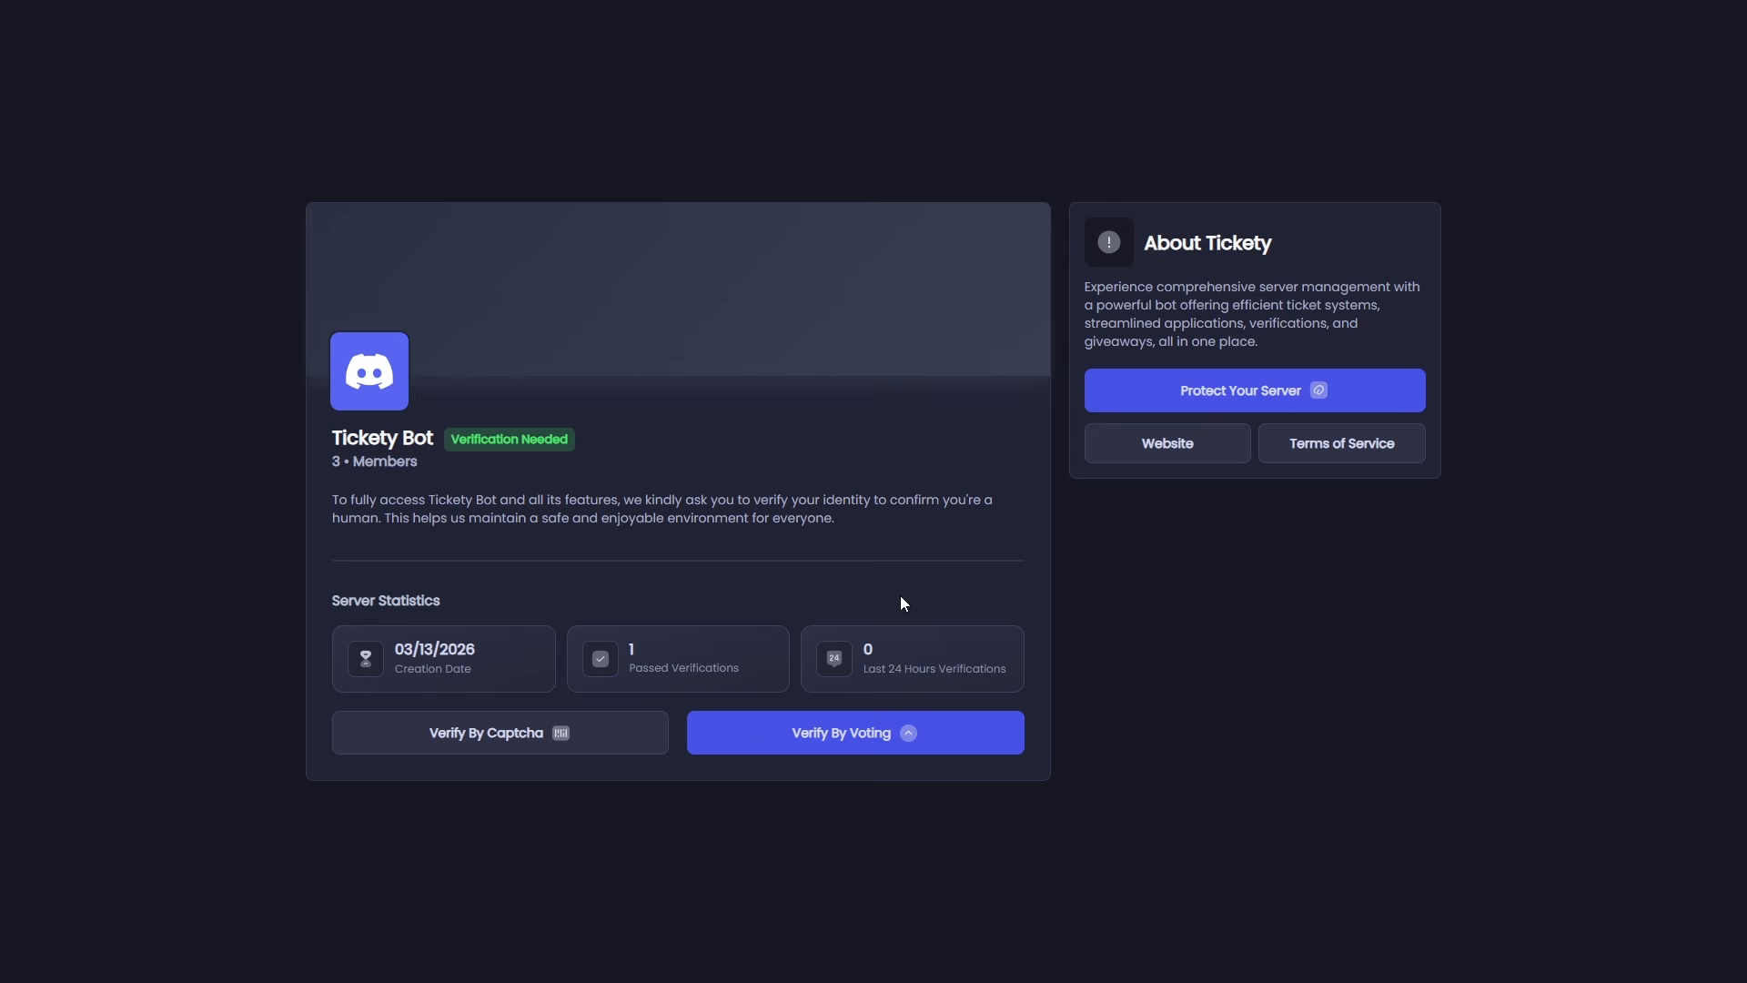
Verify by captcha: answer the hCaptcha image challenge and submit the verification.
left_click(427, 728)
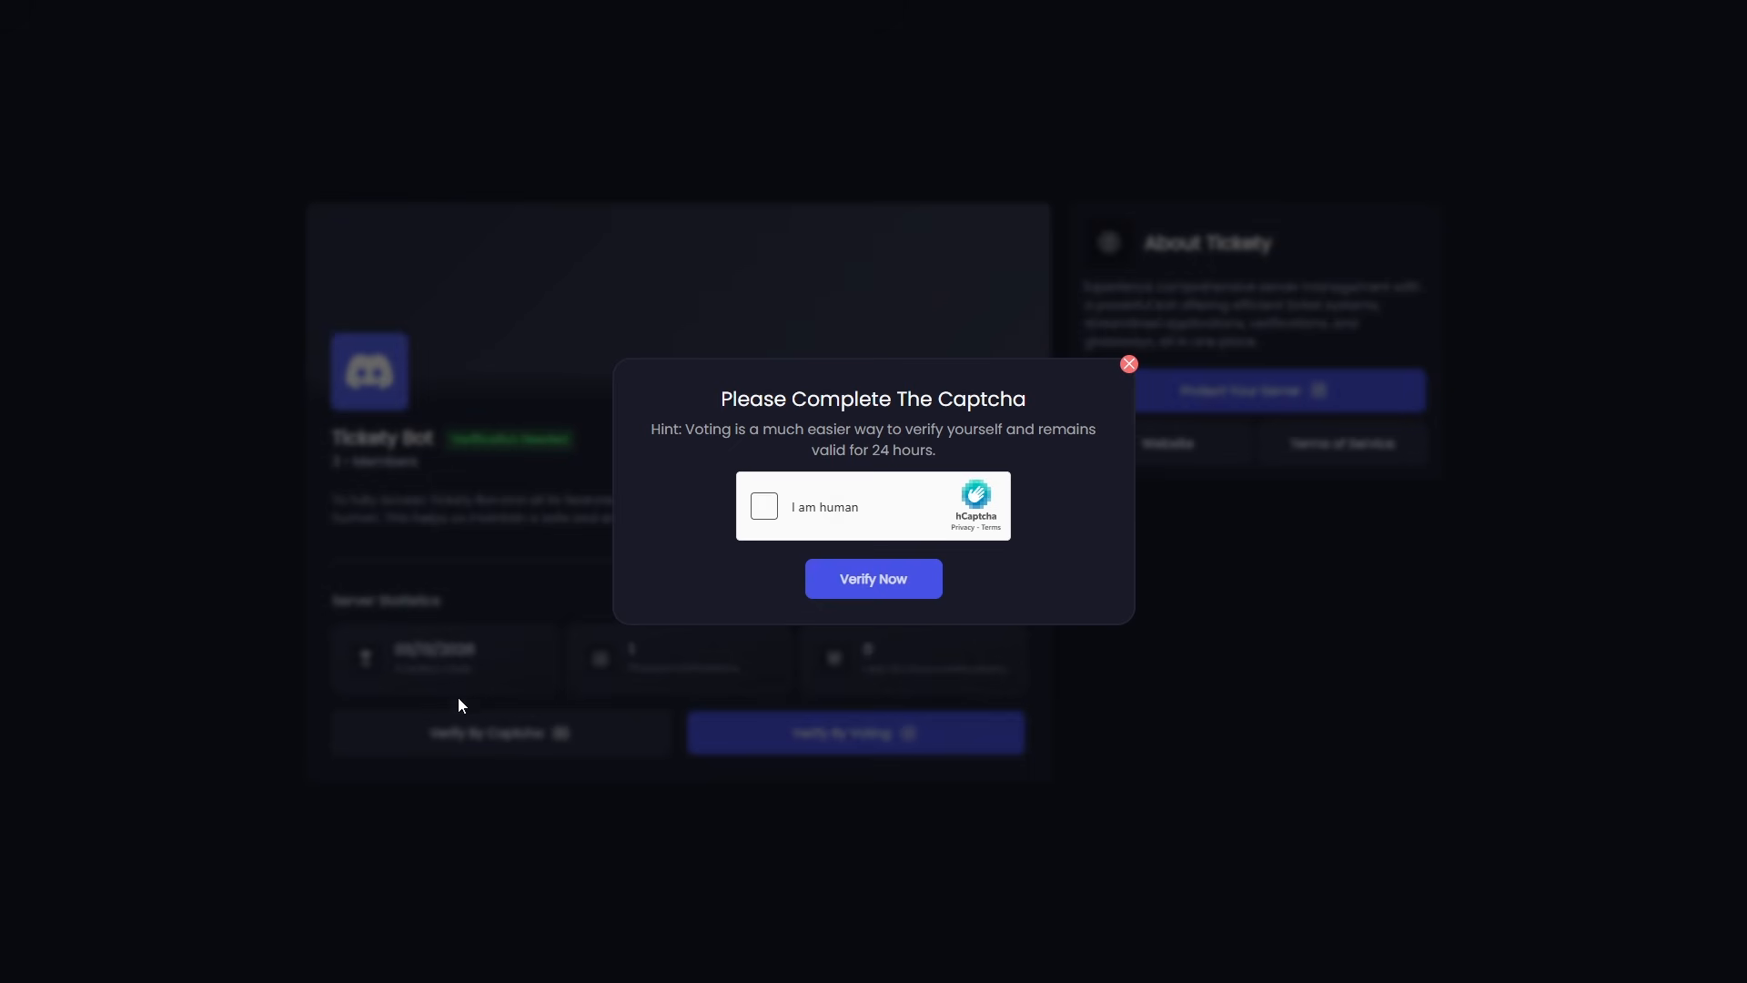
left_click(764, 506)
left_click(1092, 646)
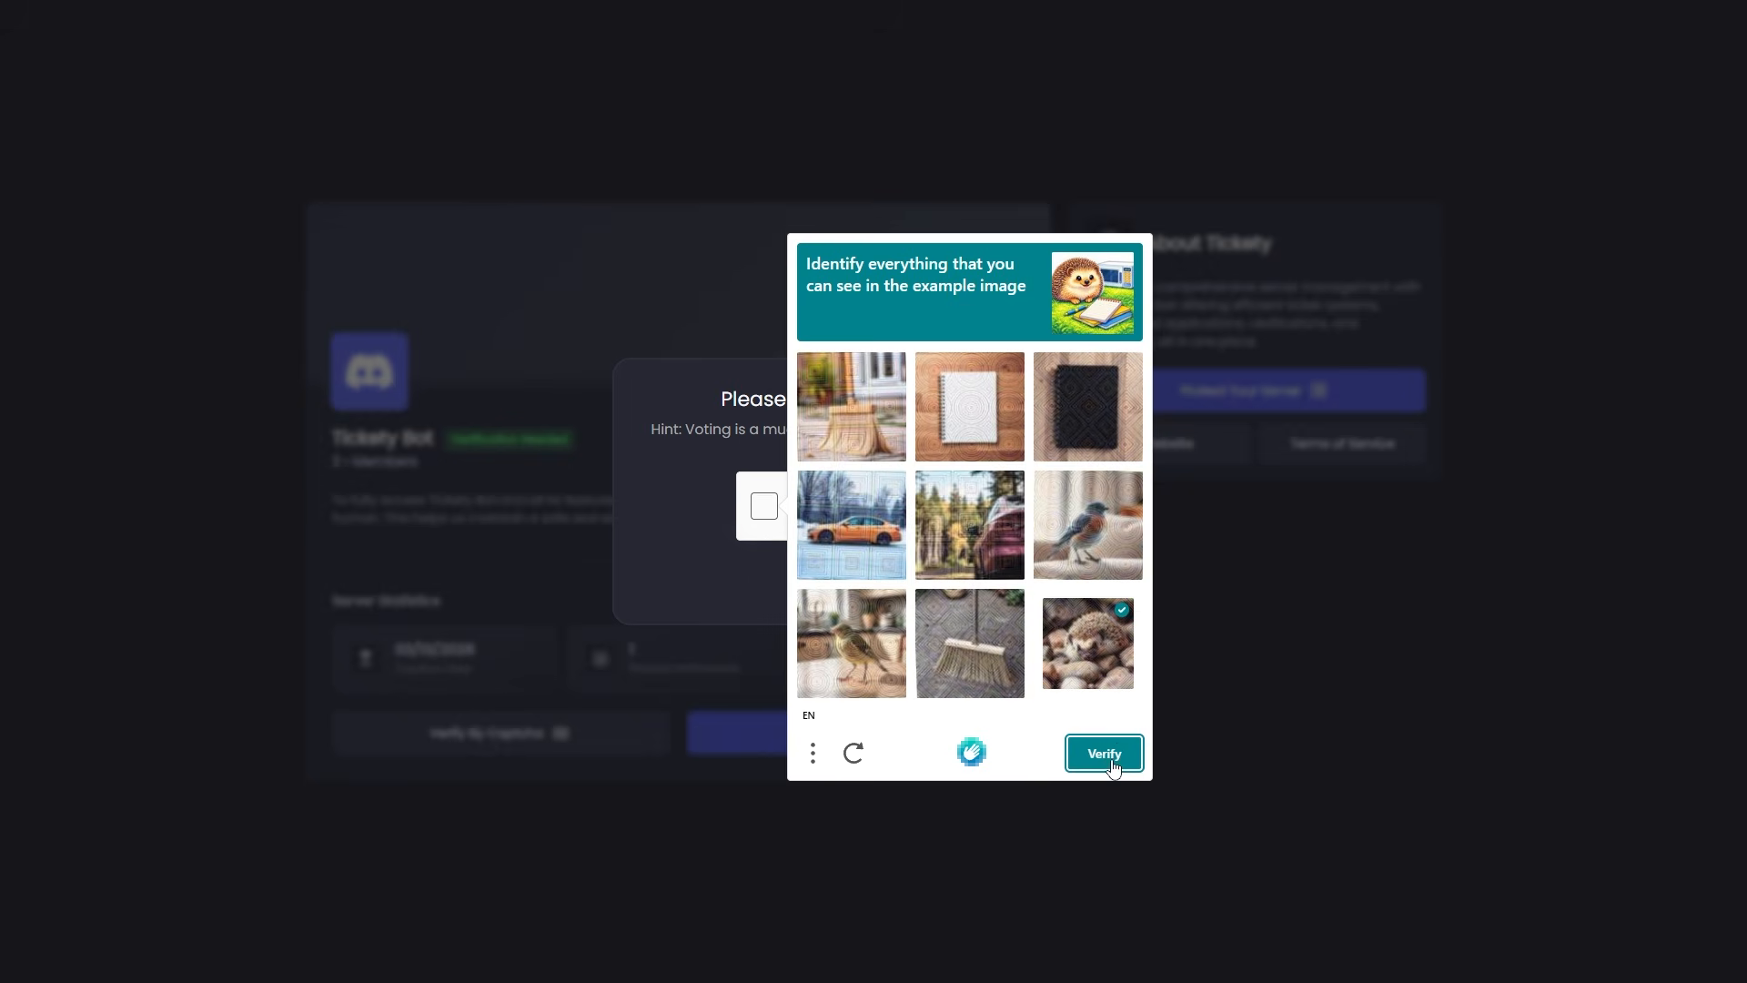
left_click(1109, 759)
left_click(927, 583)
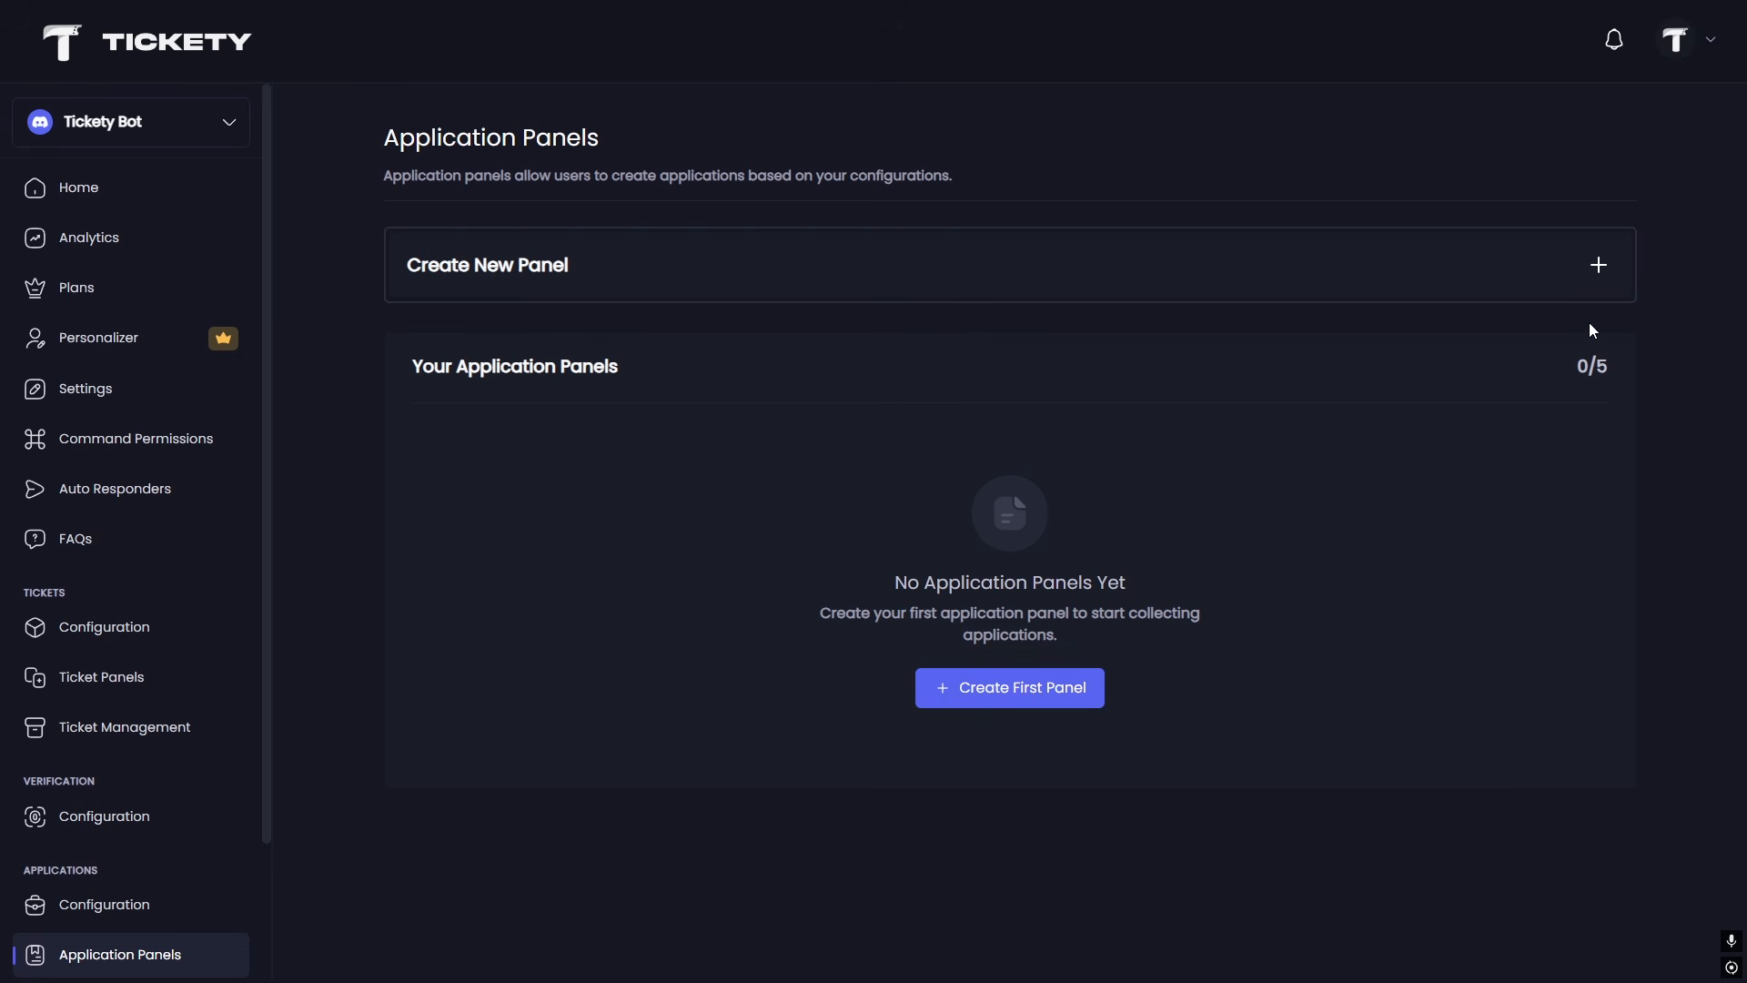
Start a new Tickety application panel named "Staff applications" with review role Ticket support and application channel submitted-apps, and continue to the panel message.
left_click(1599, 265)
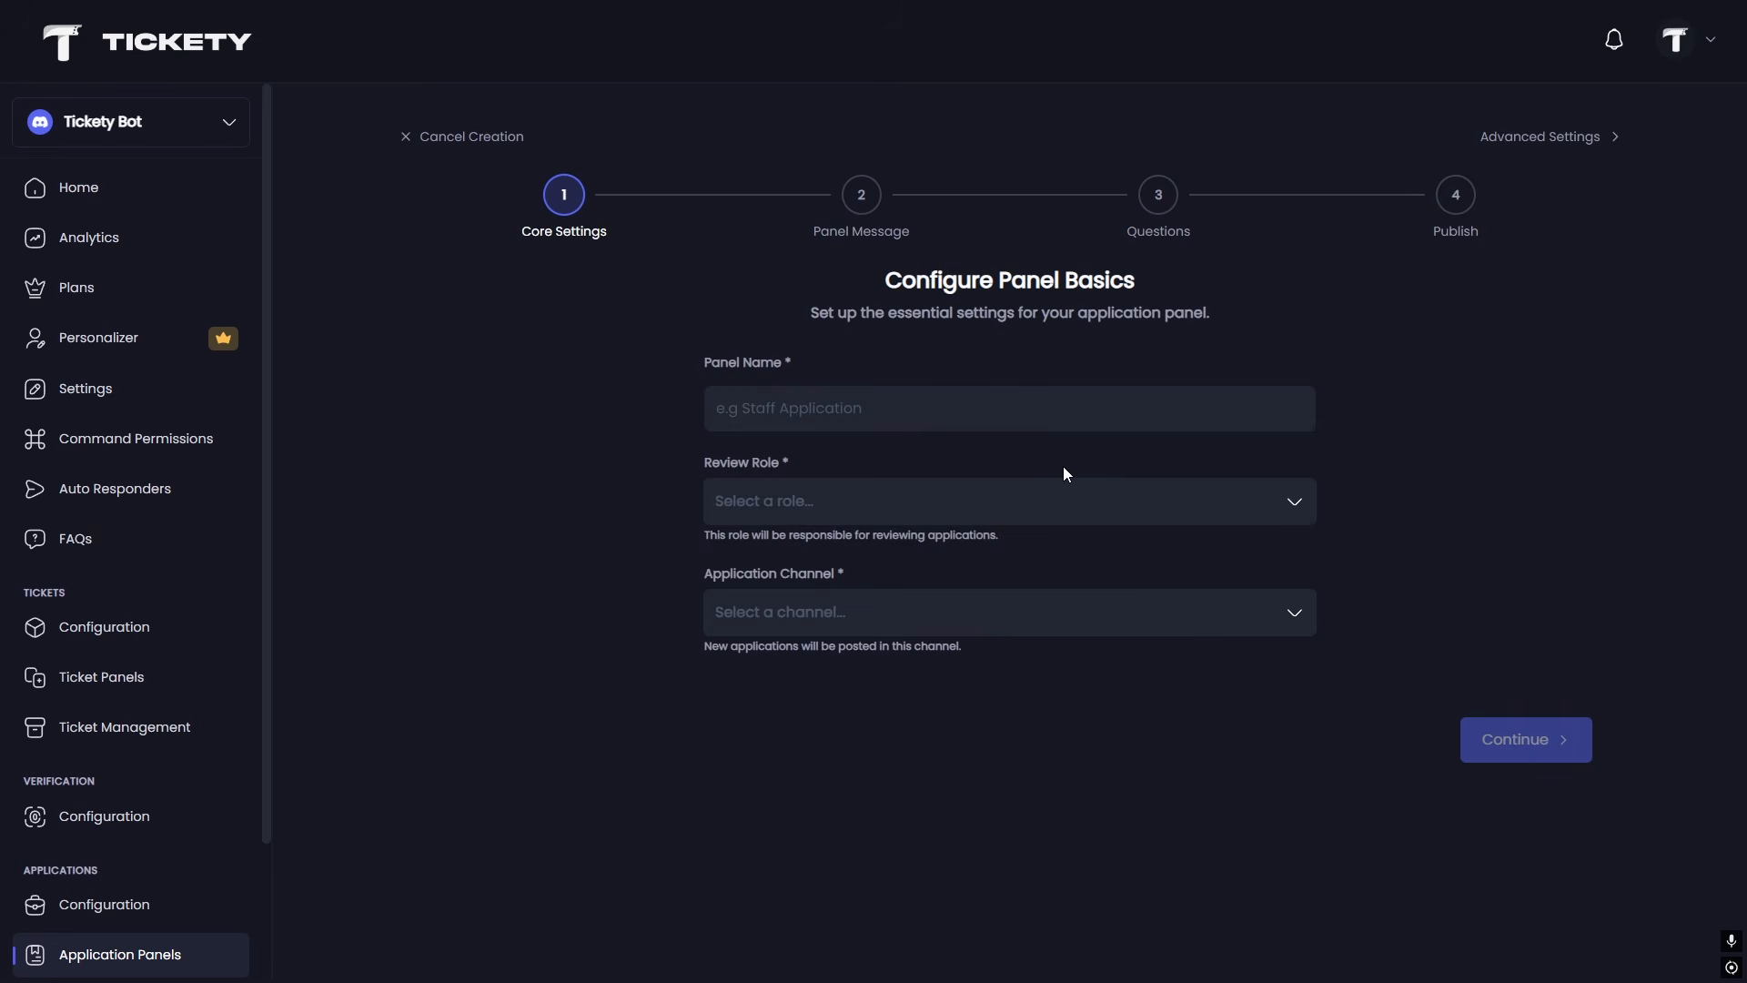
left_click(965, 412)
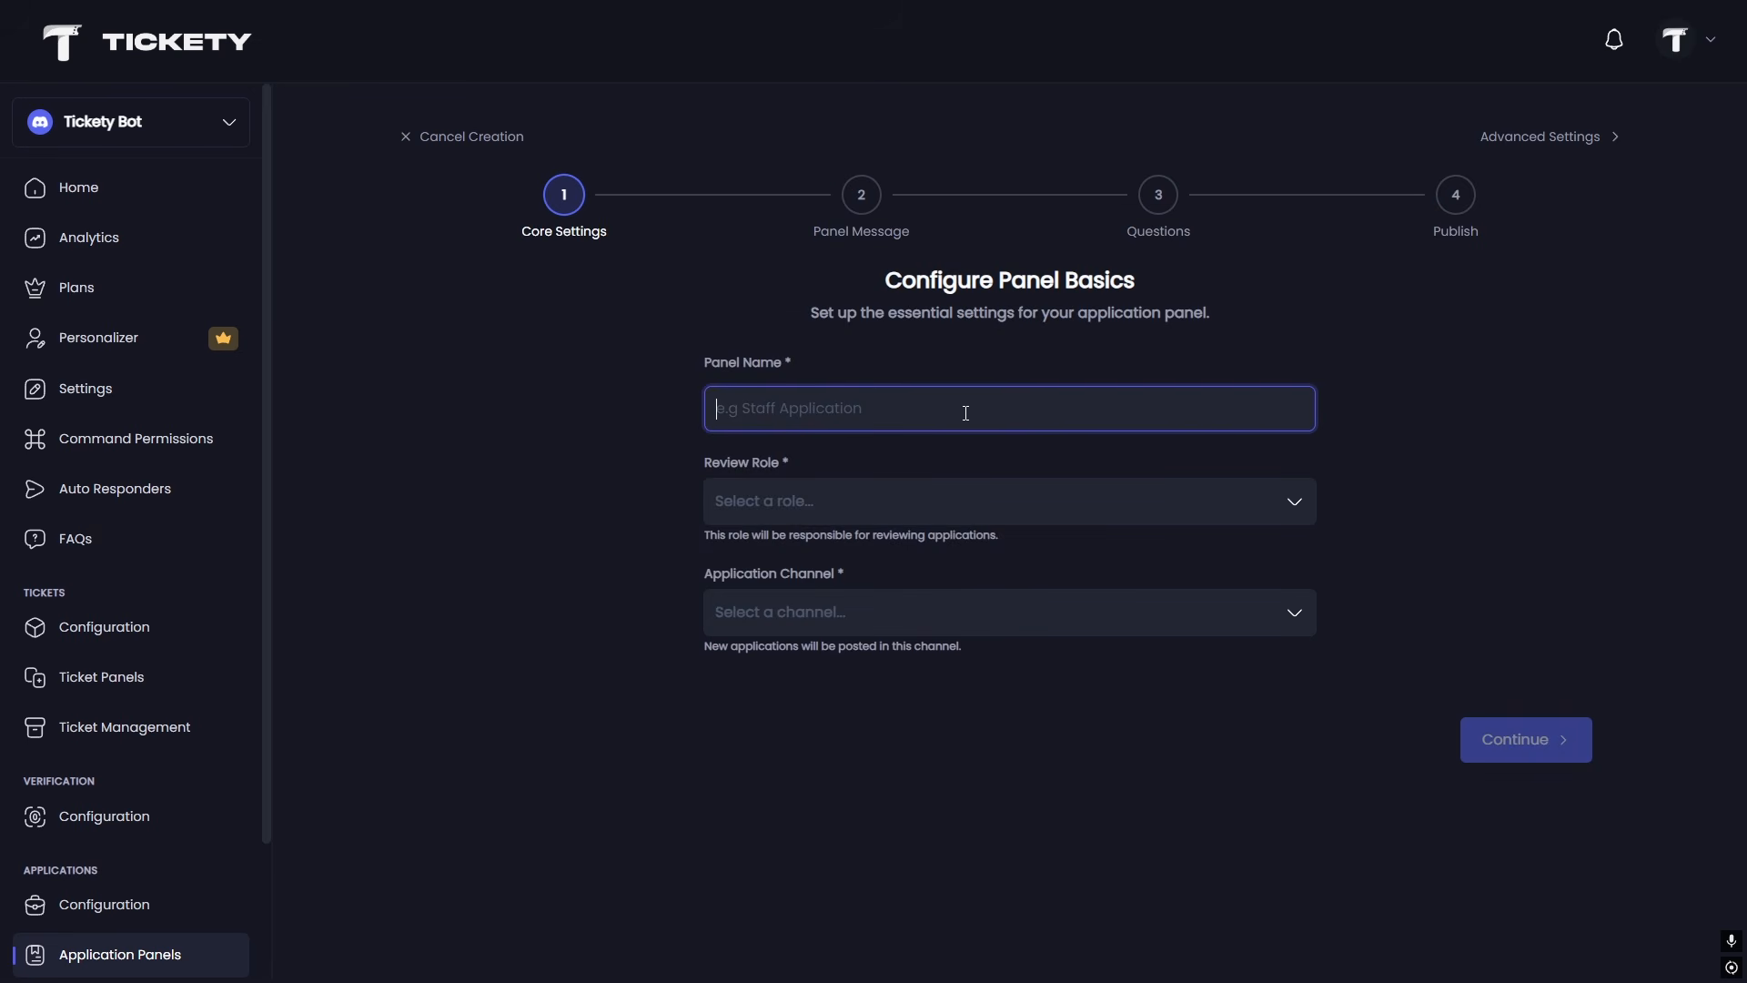
type("Staff applications")
left_click(846, 502)
left_click(753, 626)
left_click(819, 613)
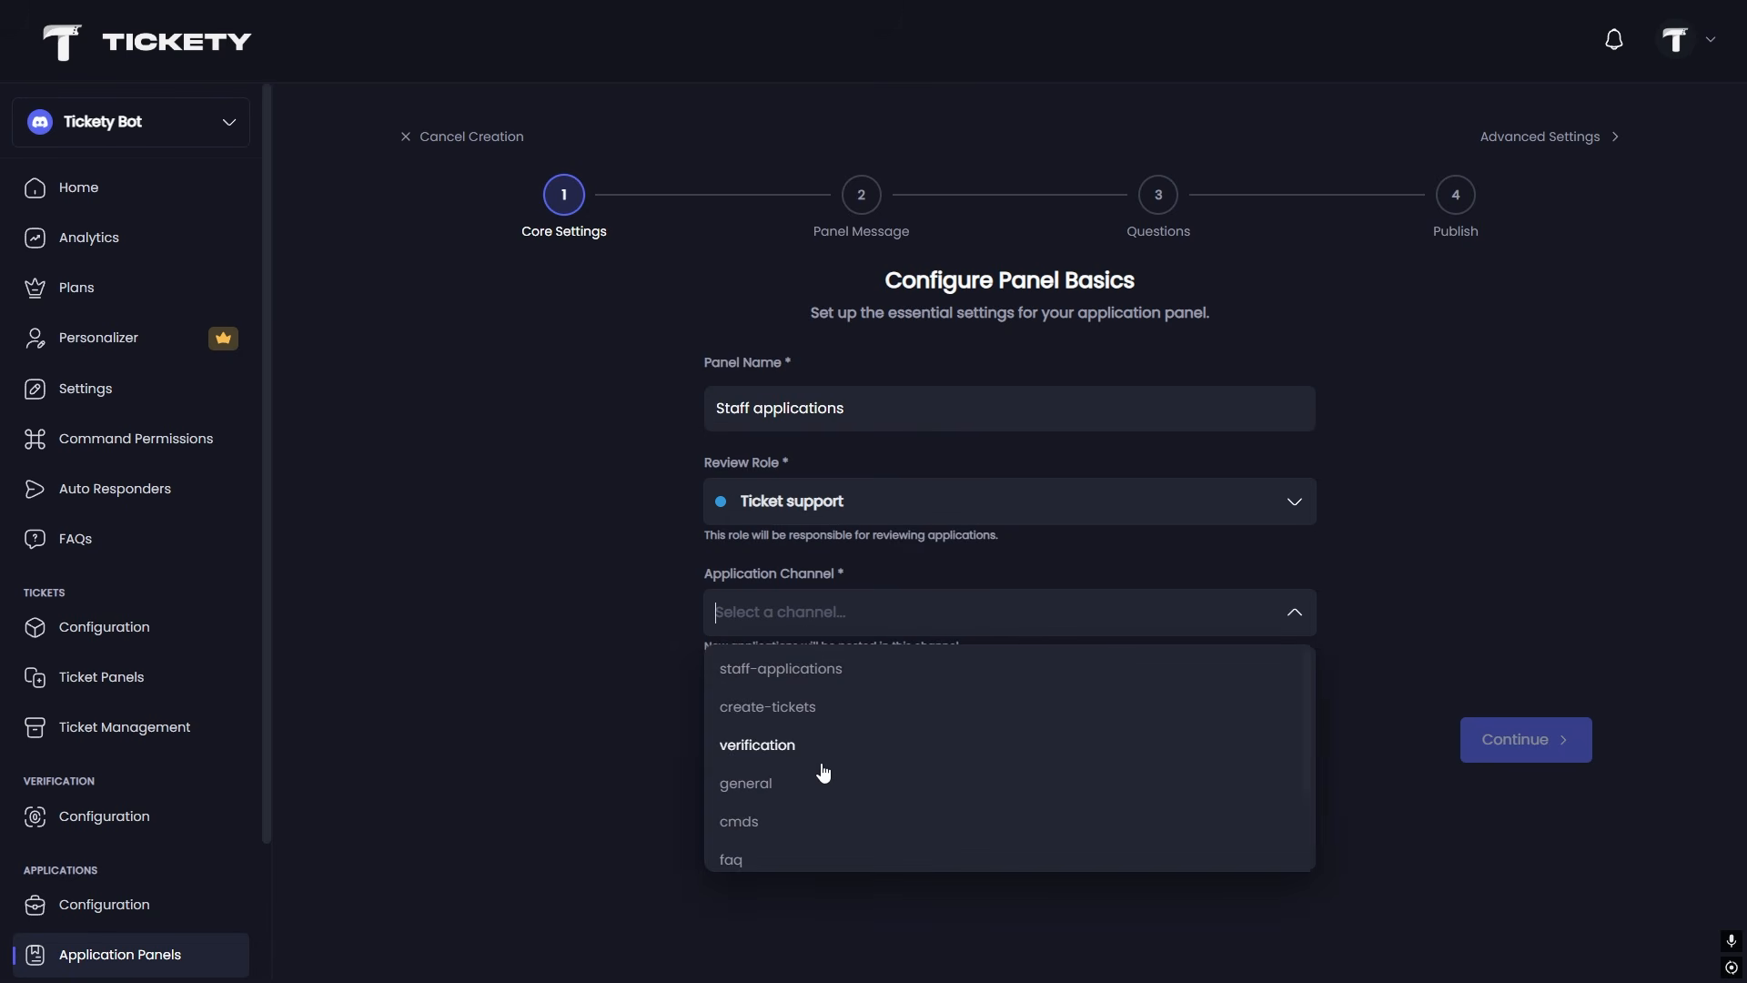
scroll(796, 772, "down", 1)
left_click(791, 844)
left_click(1508, 737)
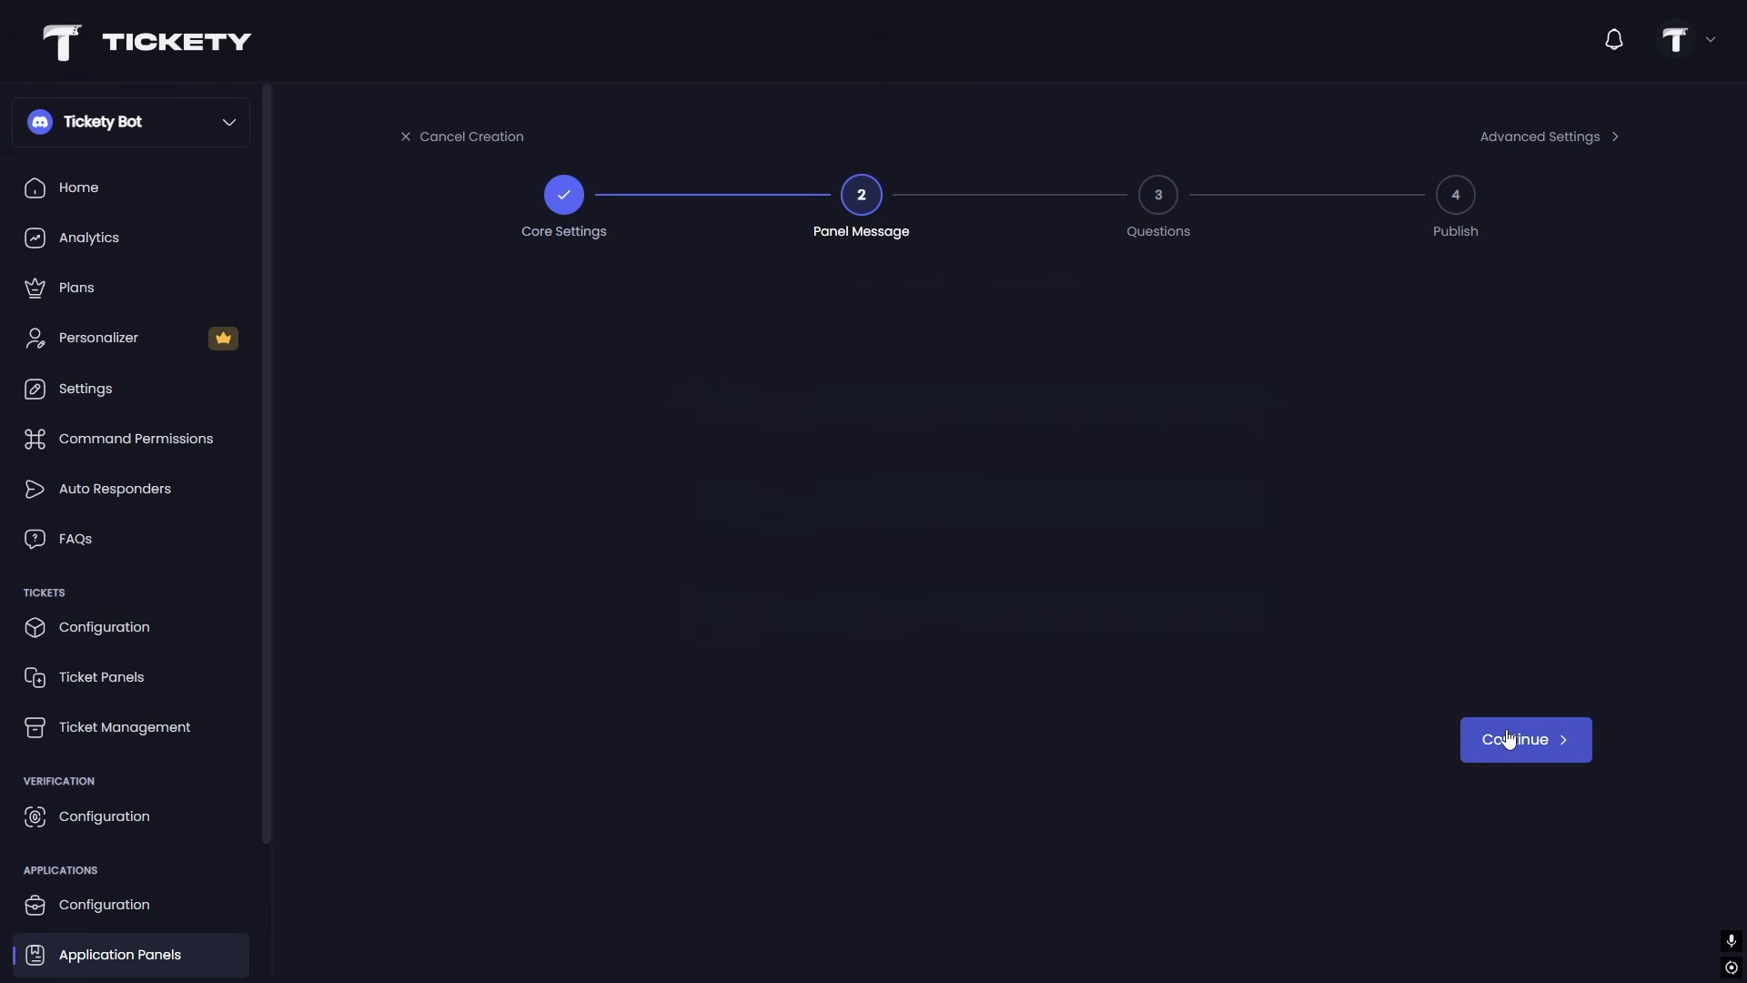
Make the panel's Start Application button blue and continue to the application questions.
scroll(904, 553, "down", 3)
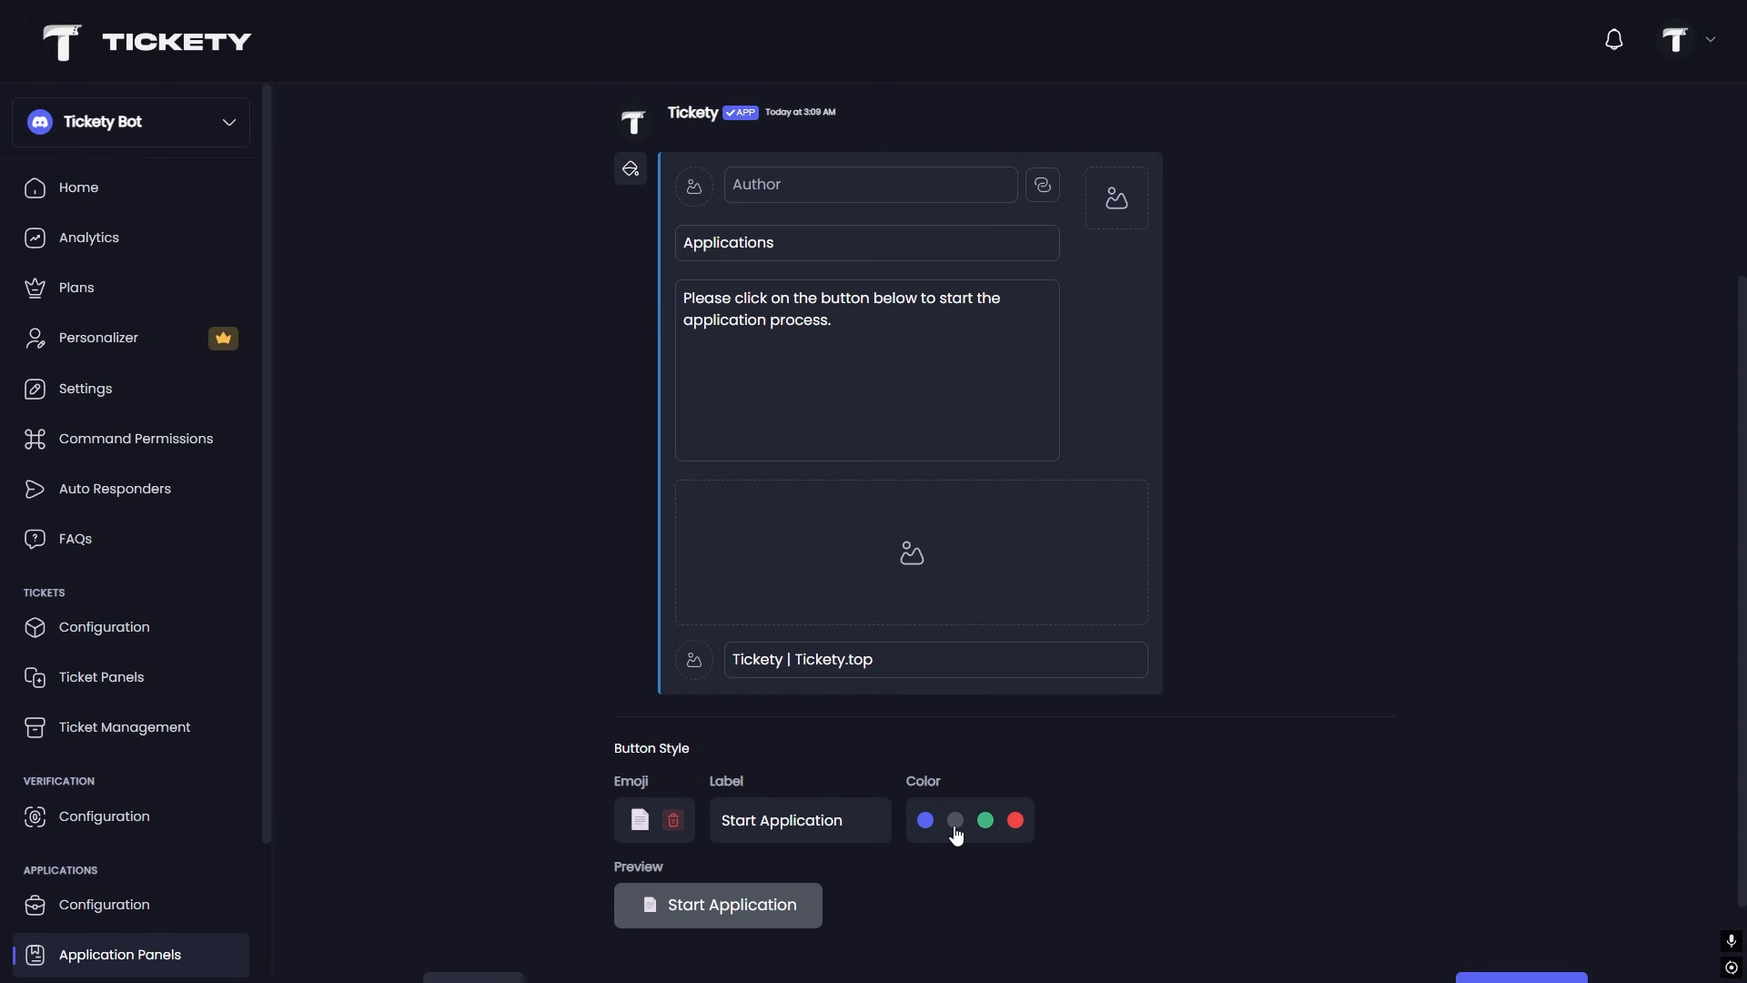
left_click(925, 820)
scroll(947, 725, "up", 3)
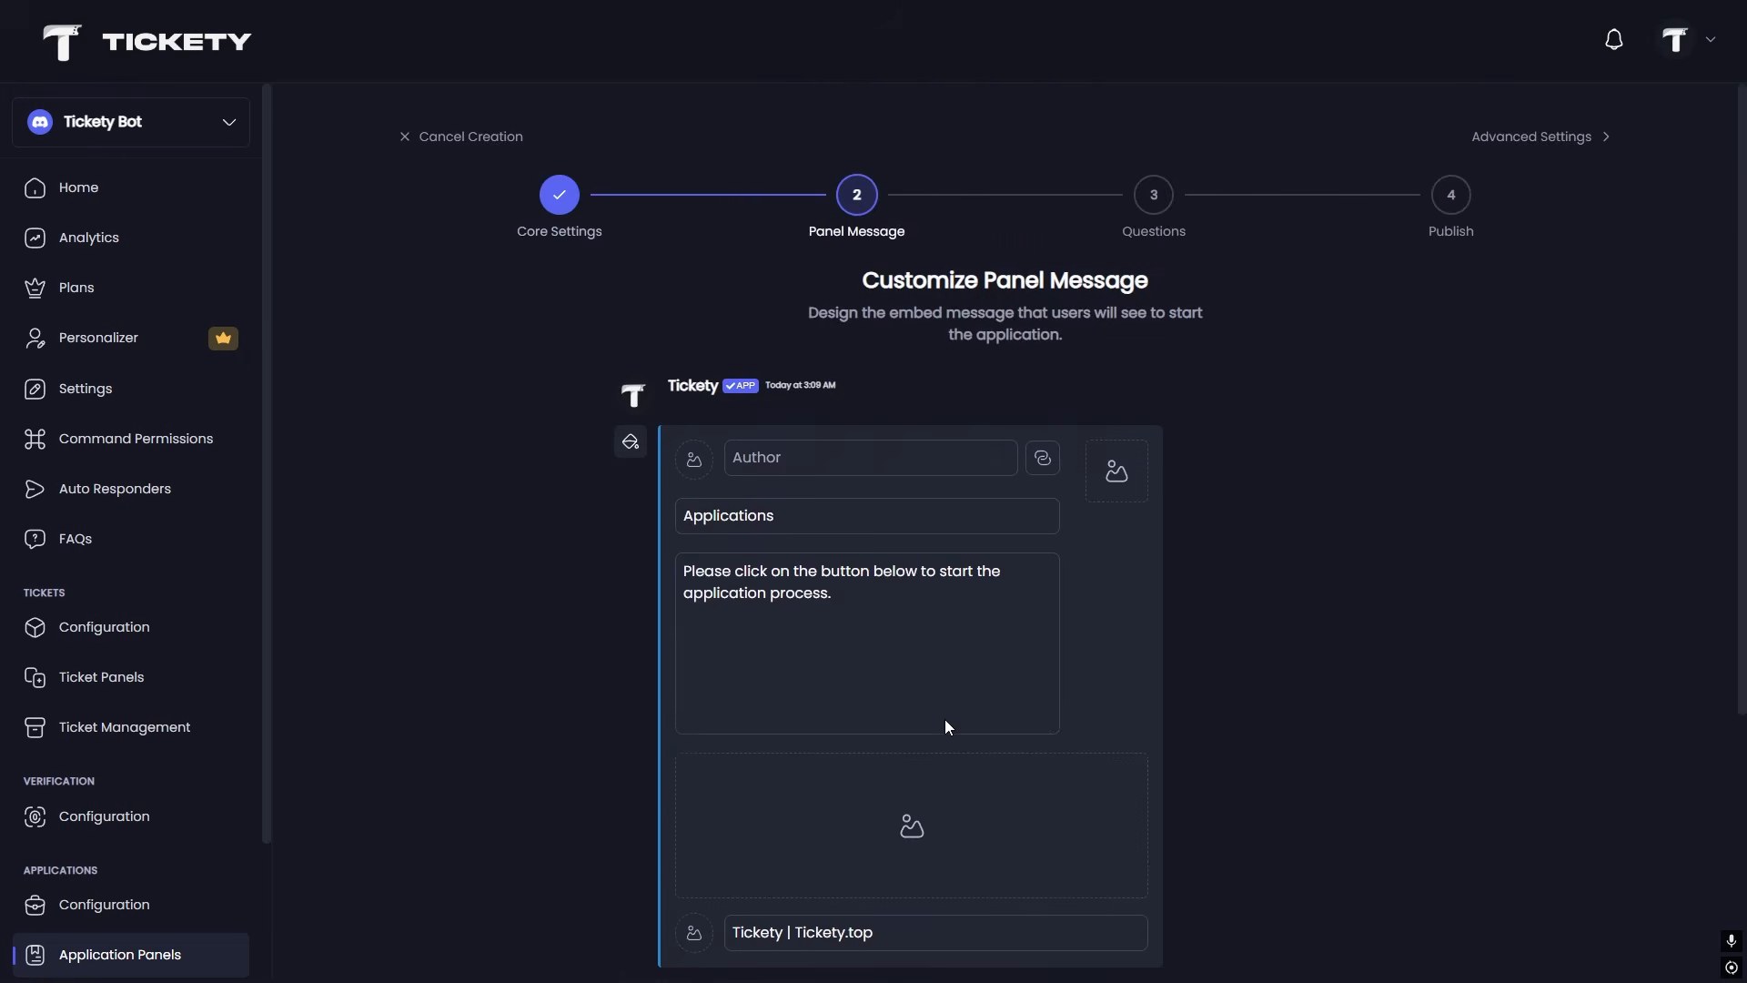
scroll(1105, 420, "down", 3)
left_click(1501, 905)
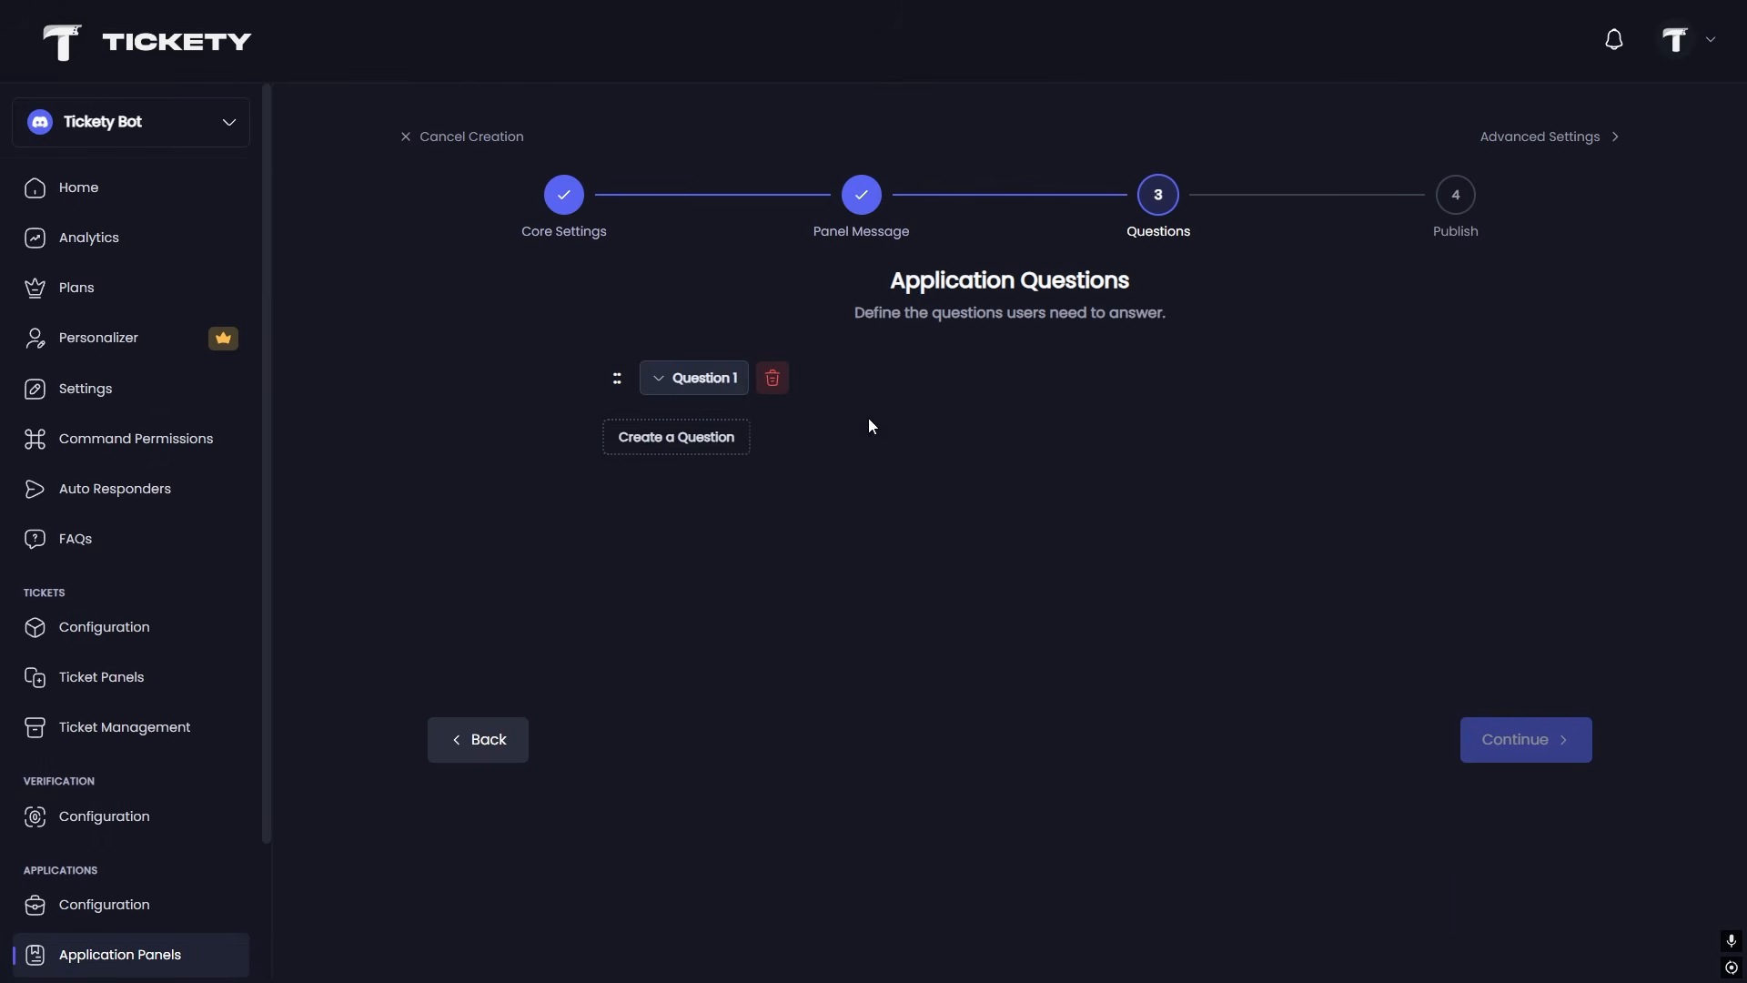
Add two more questions, and fill in Question 1 with "Whats your name?" and the description "provide your name.", keeping the Text Answer type.
left_click(683, 439)
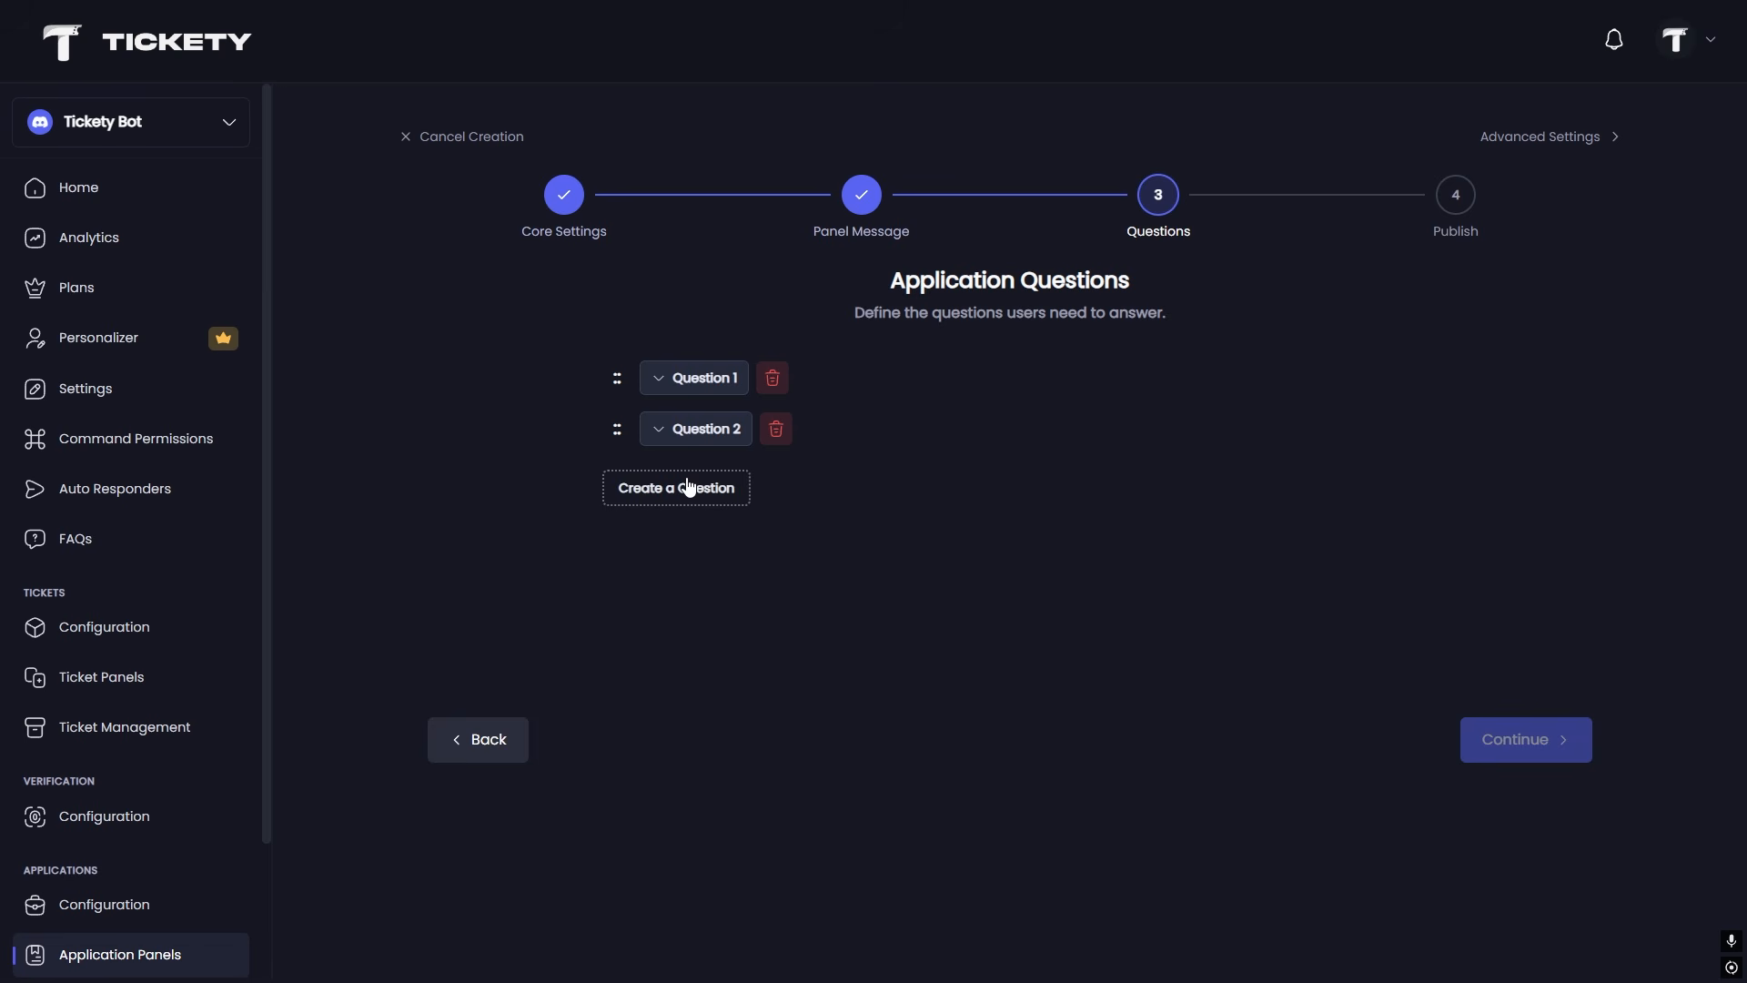
left_click(687, 488)
left_click(724, 389)
left_click(788, 470)
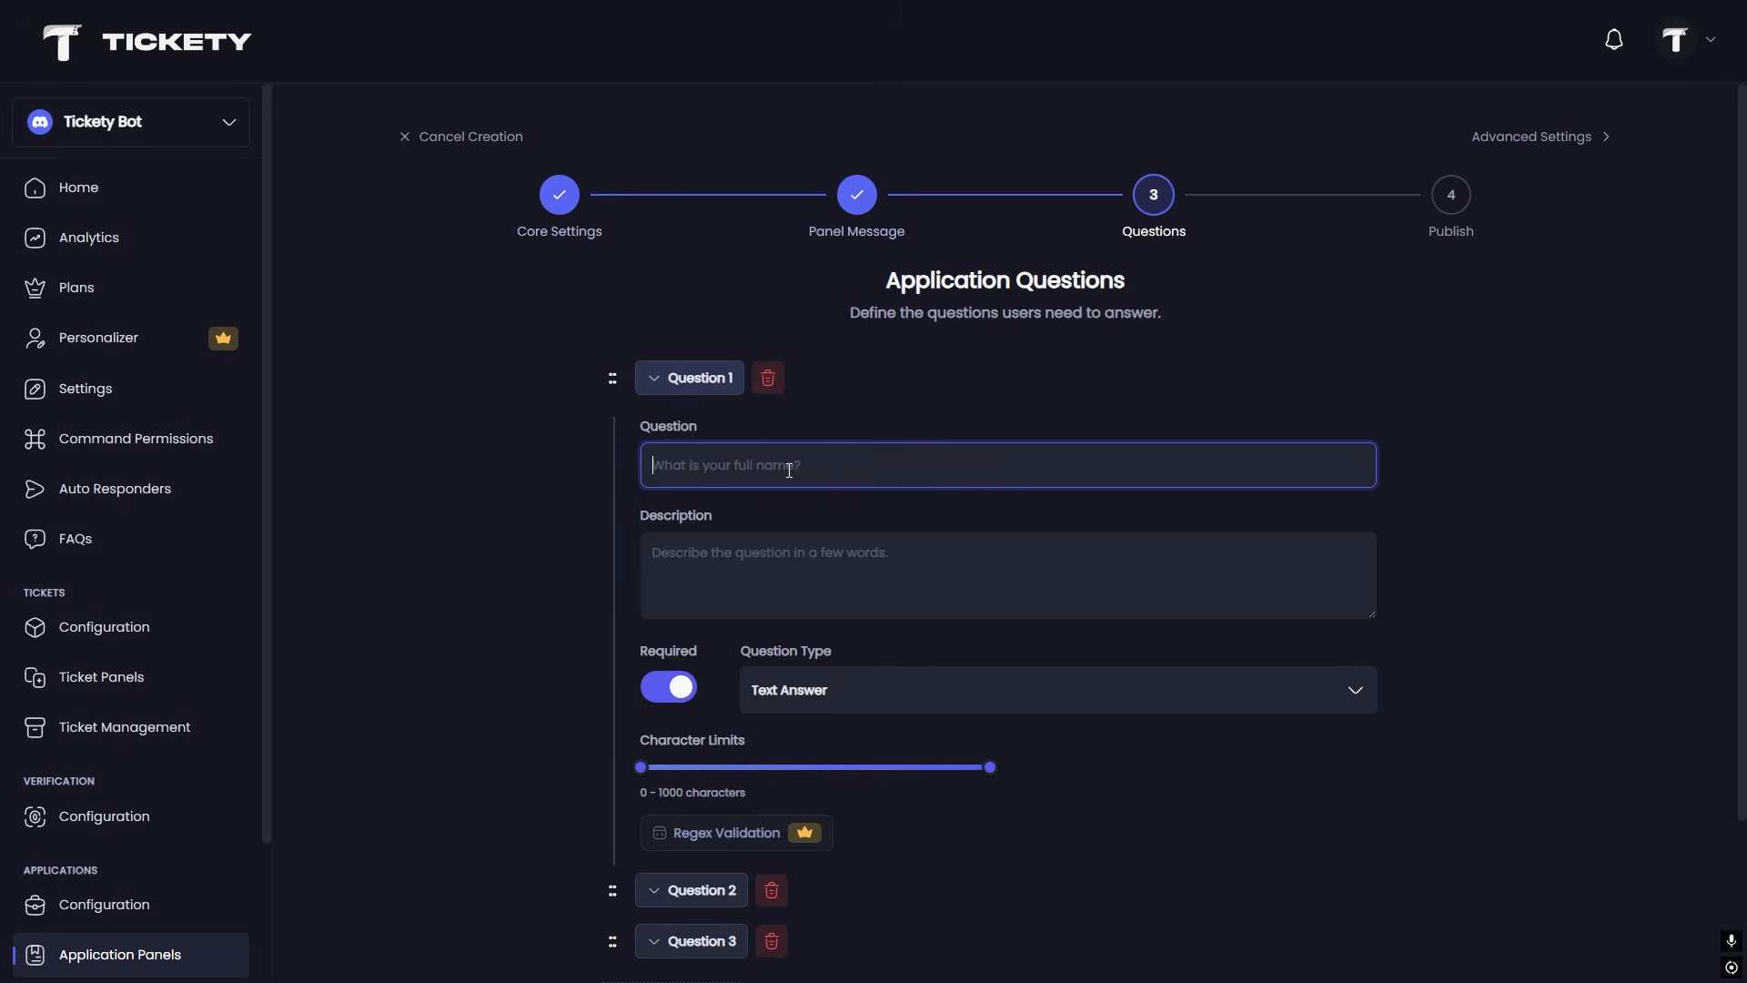
type("Whats your name?")
left_click(681, 609)
type("provide your name.")
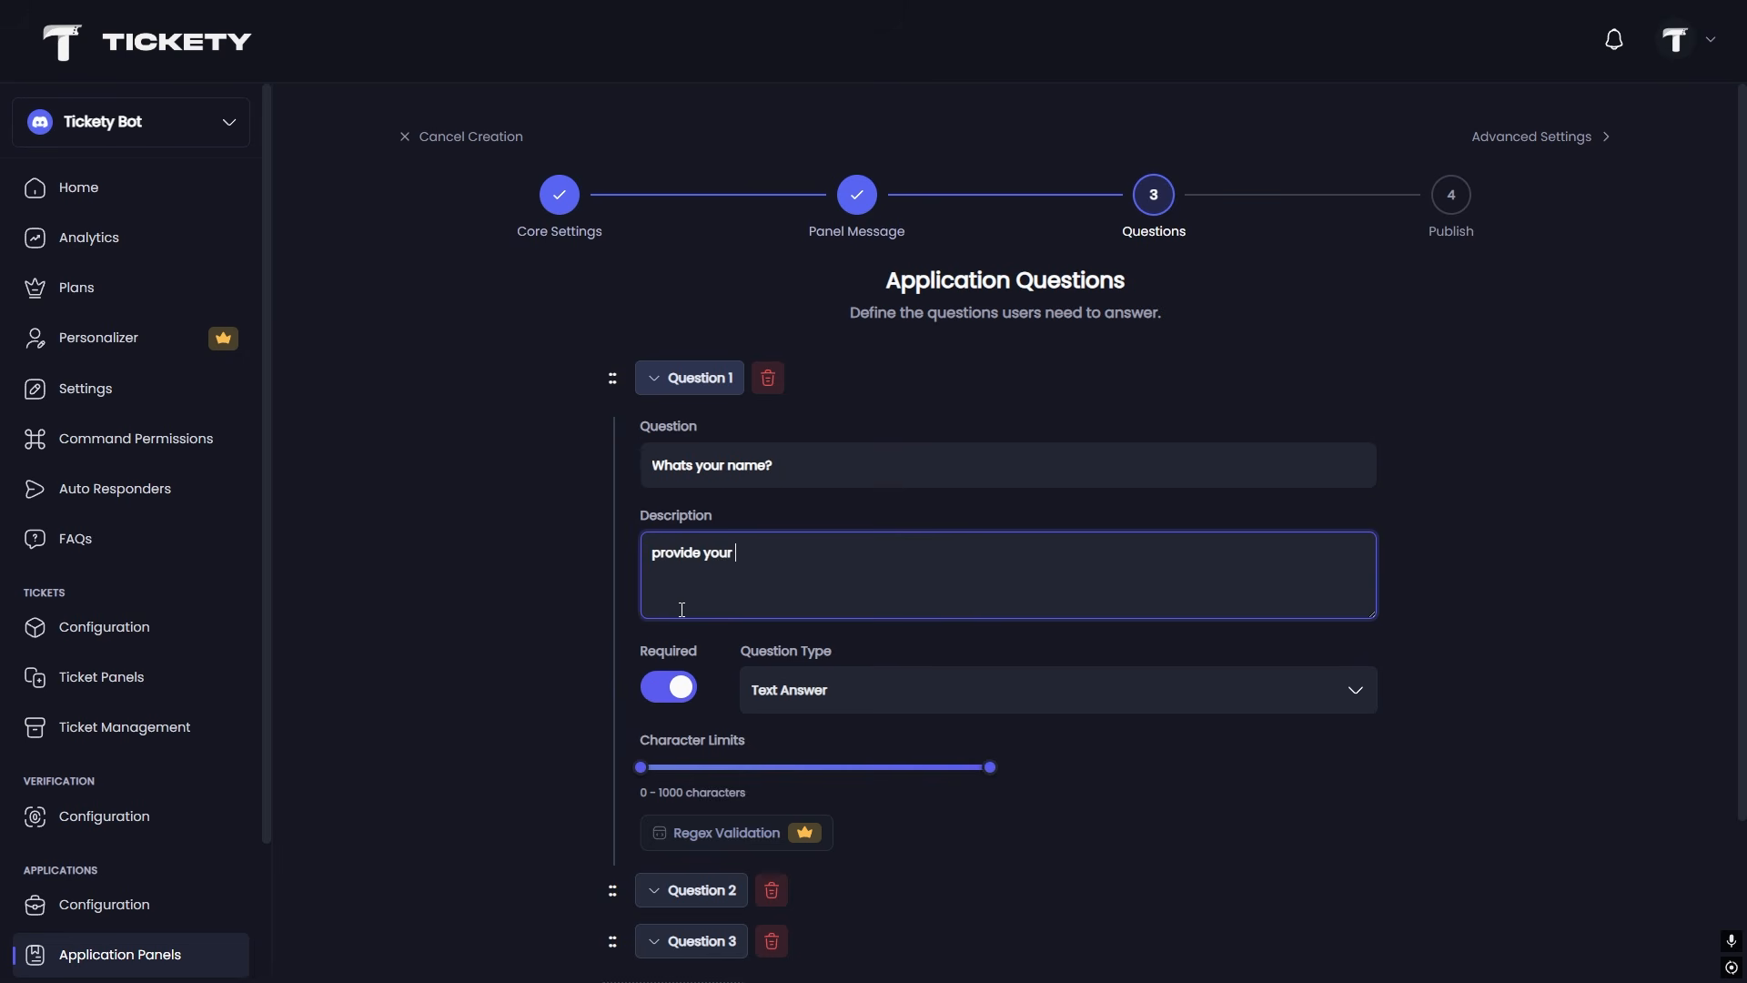
left_click(800, 691)
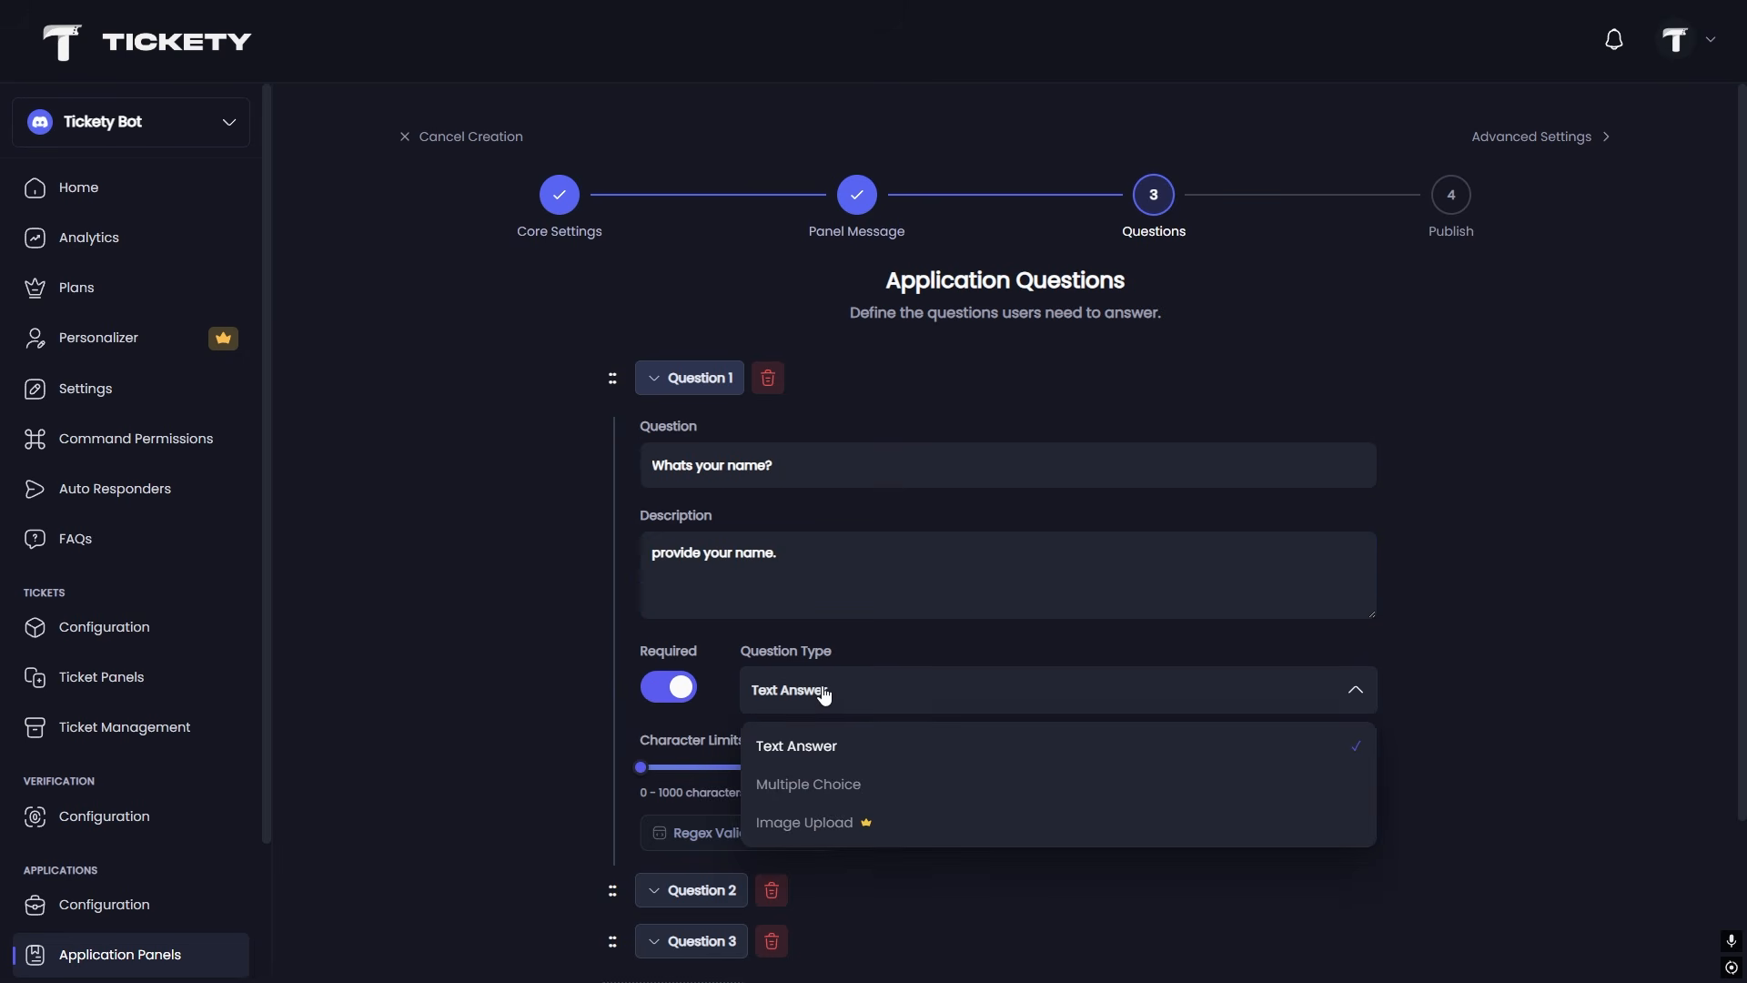
left_click(824, 695)
left_click(876, 694)
left_click(823, 704)
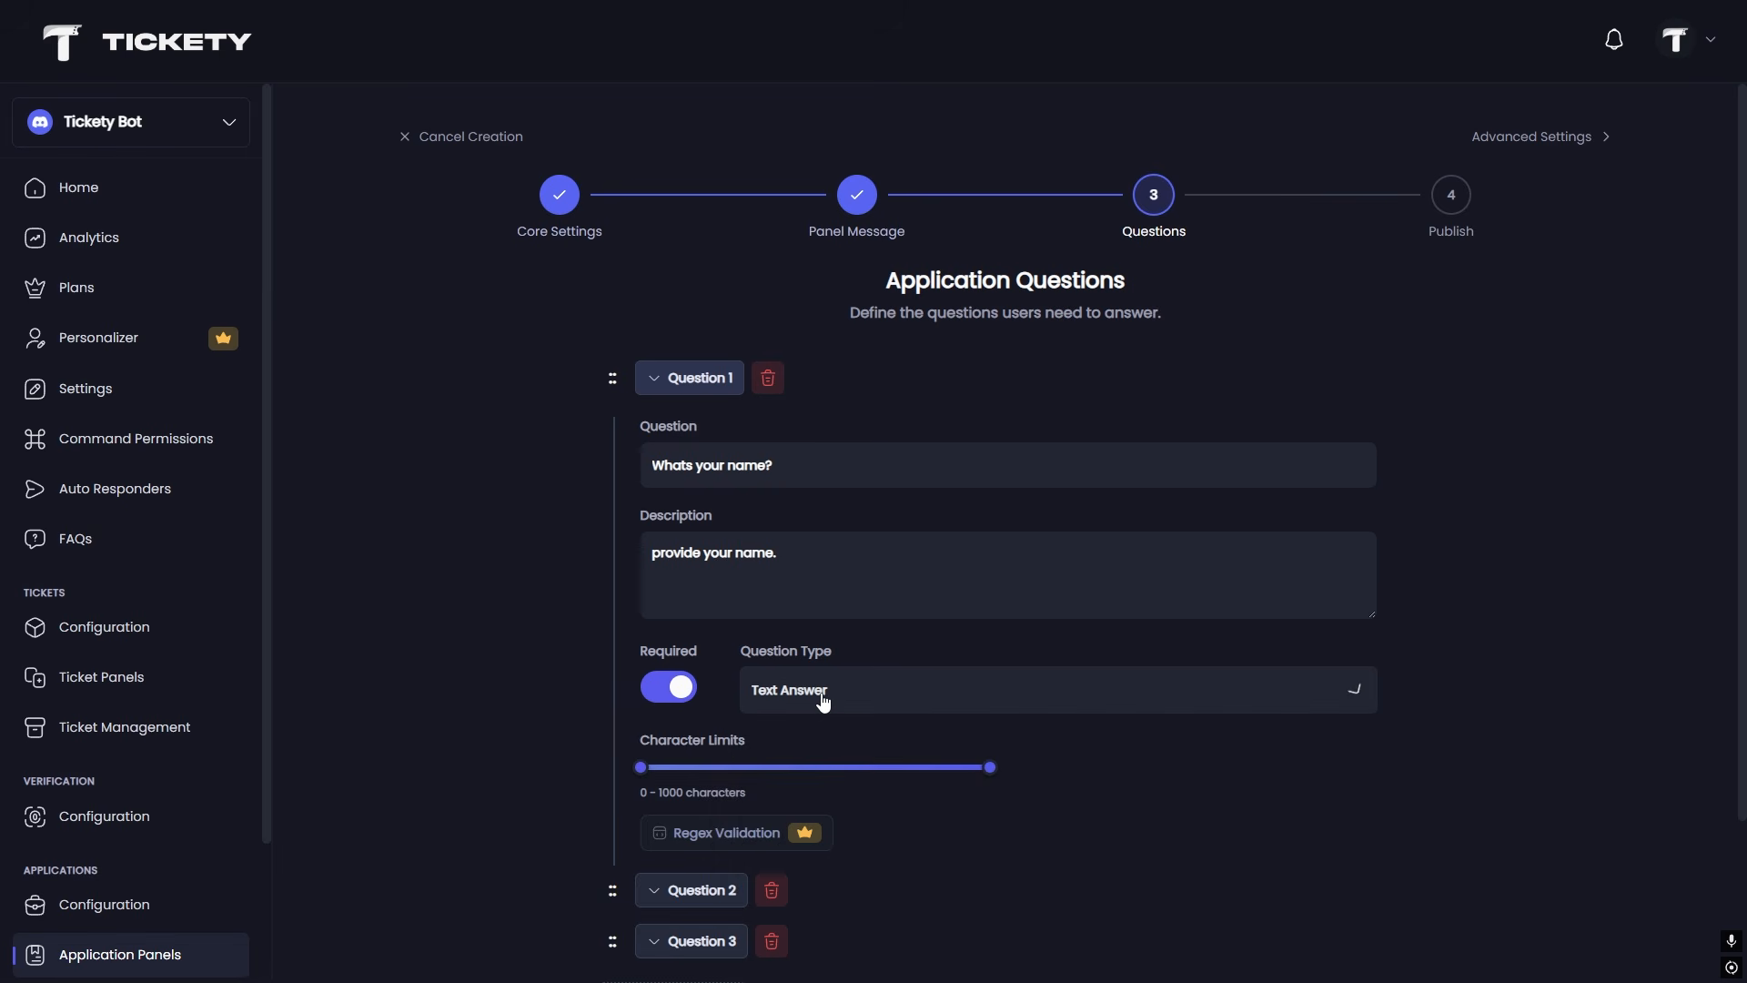
Expand Questions 2 and 3, set Question 3 to "what server are you applying for?", and continue to the publishing stage.
scroll(810, 710, "down", 3)
left_click(728, 694)
scroll(791, 745, "down", 5)
left_click(730, 743)
scroll(782, 637, "down", 4)
left_click(796, 453)
type("what server are you applying for?")
scroll(1228, 728, "down", 2)
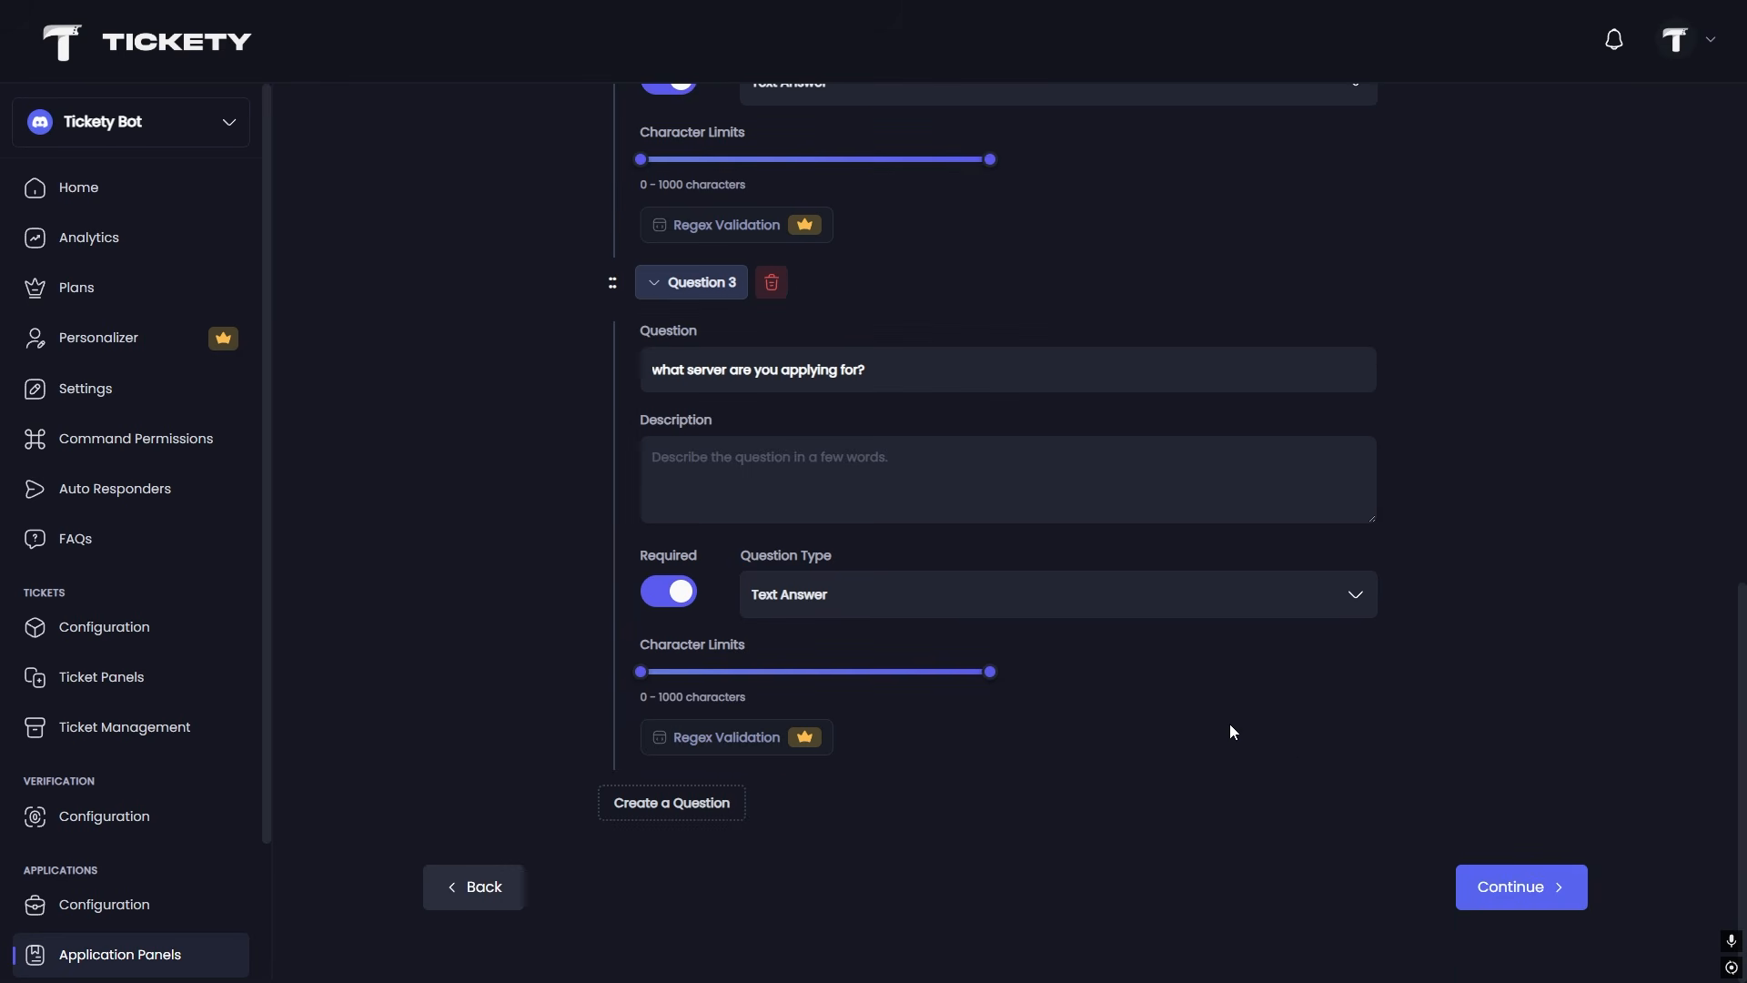
left_click(1493, 889)
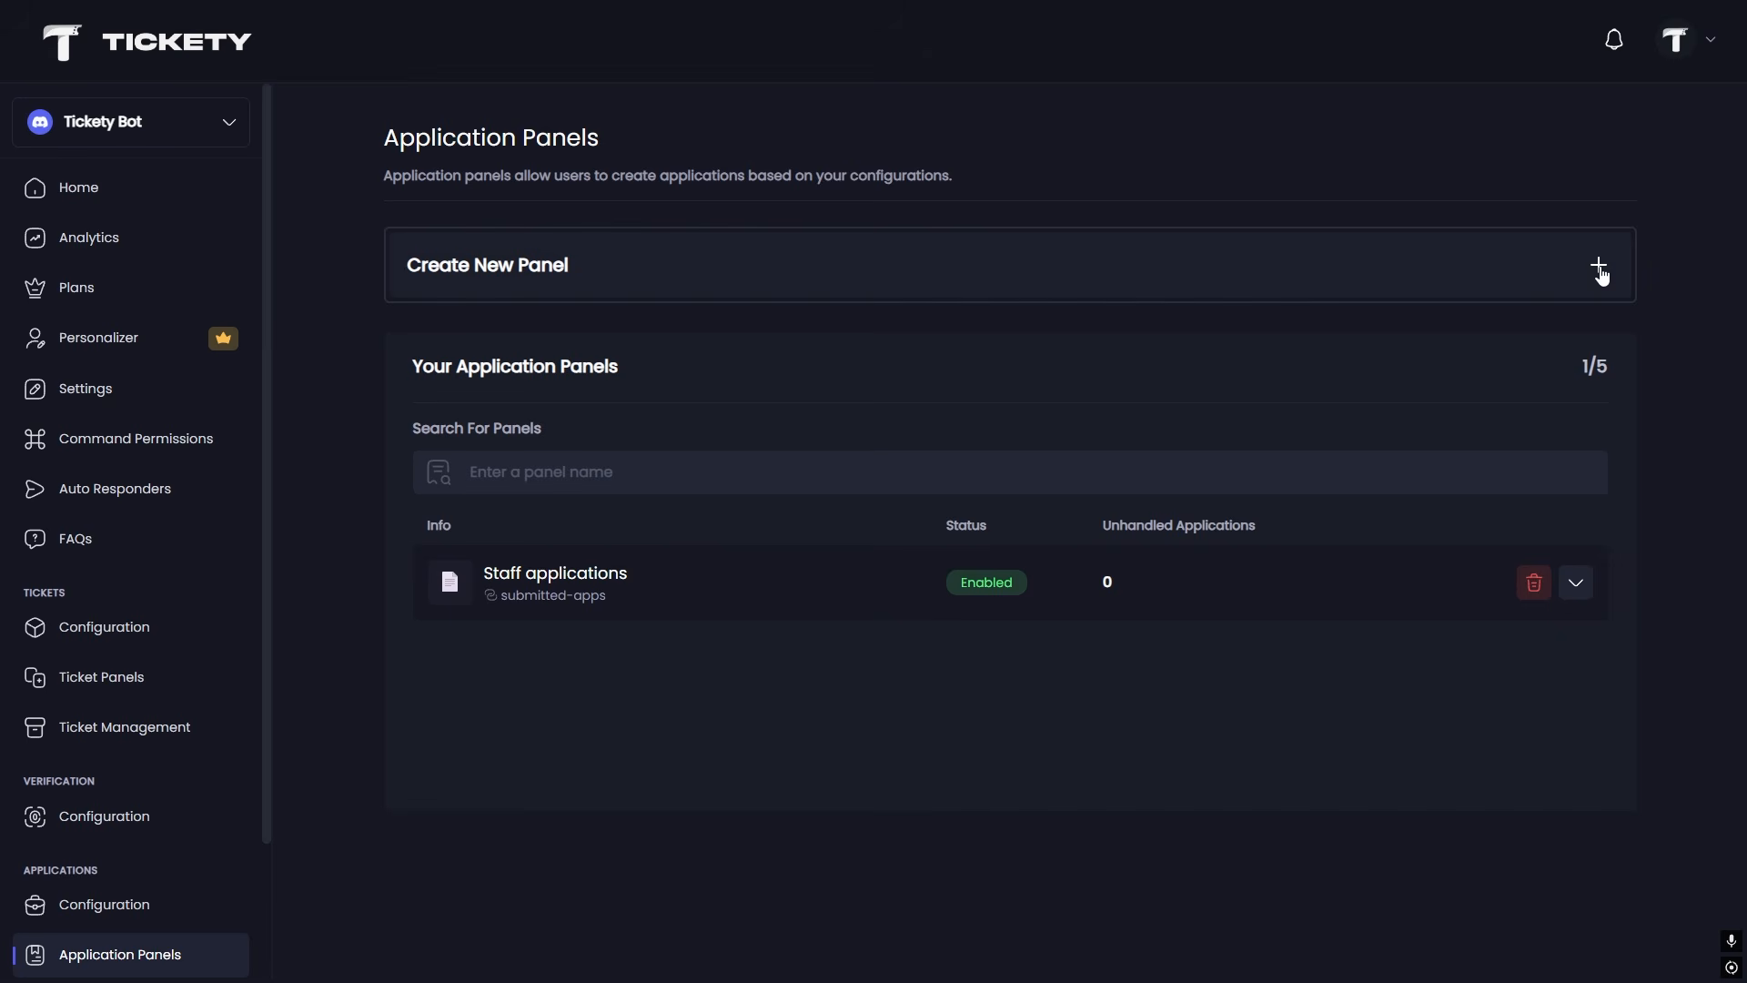
Start a second application panel named "Partner application" with Ticket support as review role and submitted-apps as app channel.
left_click(1599, 268)
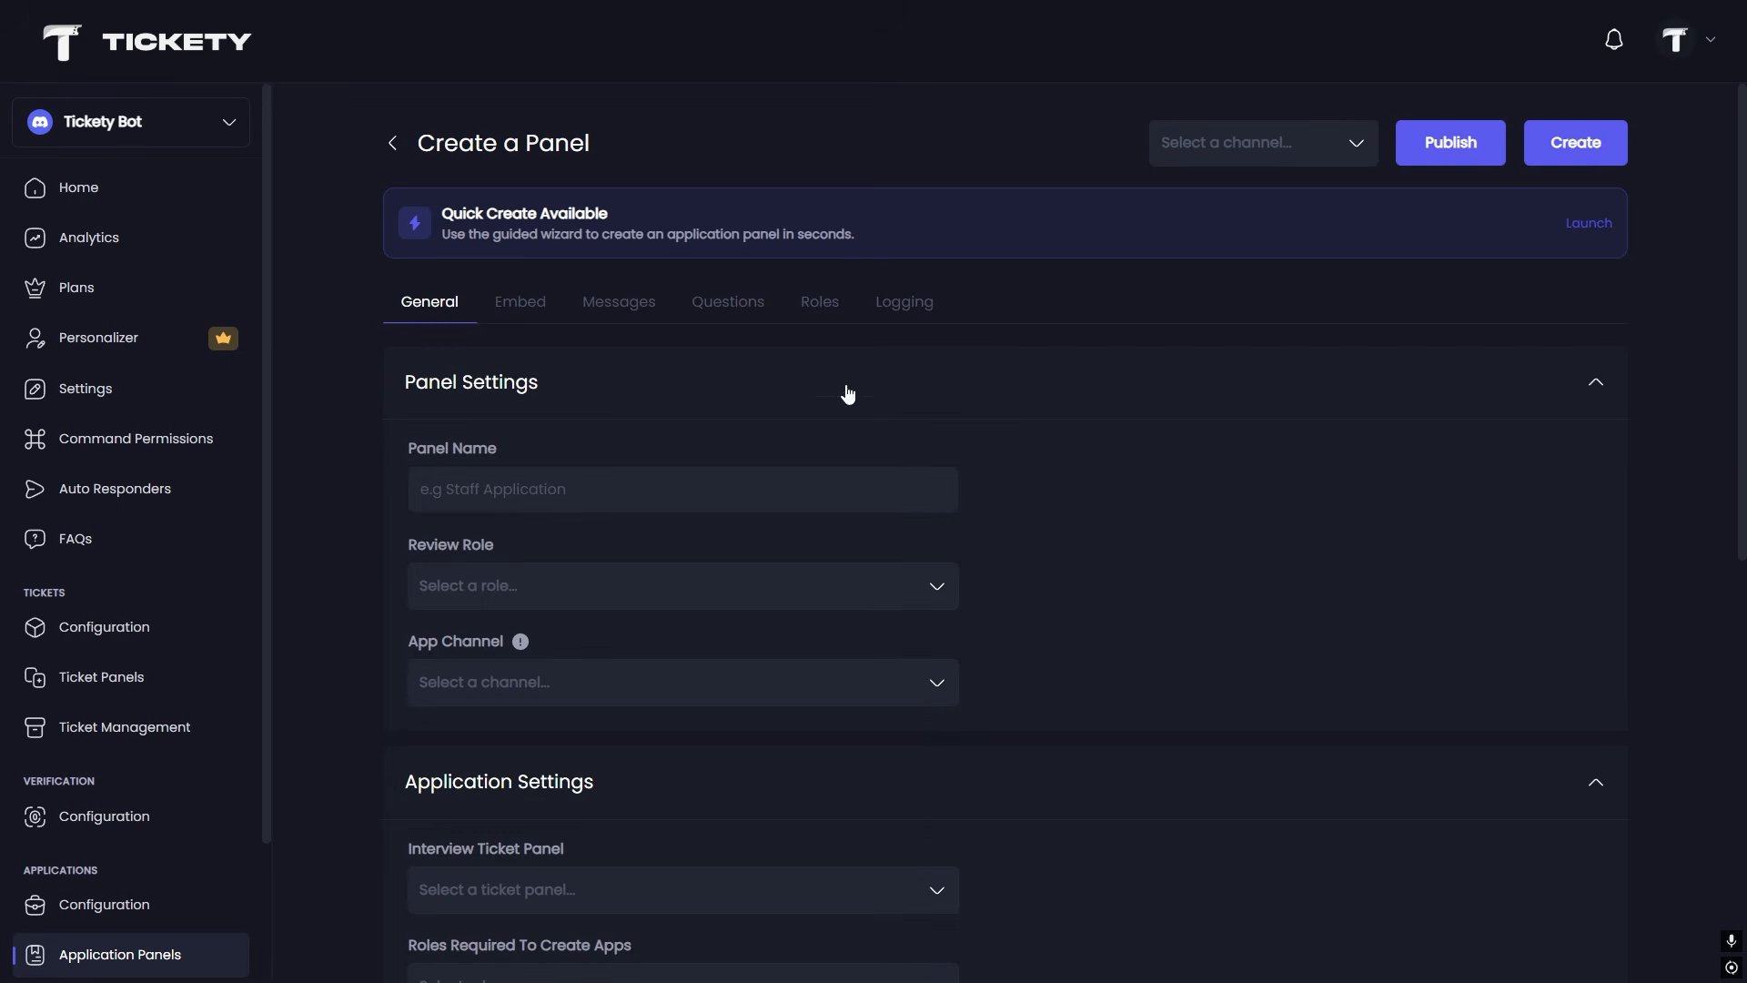
left_click(540, 471)
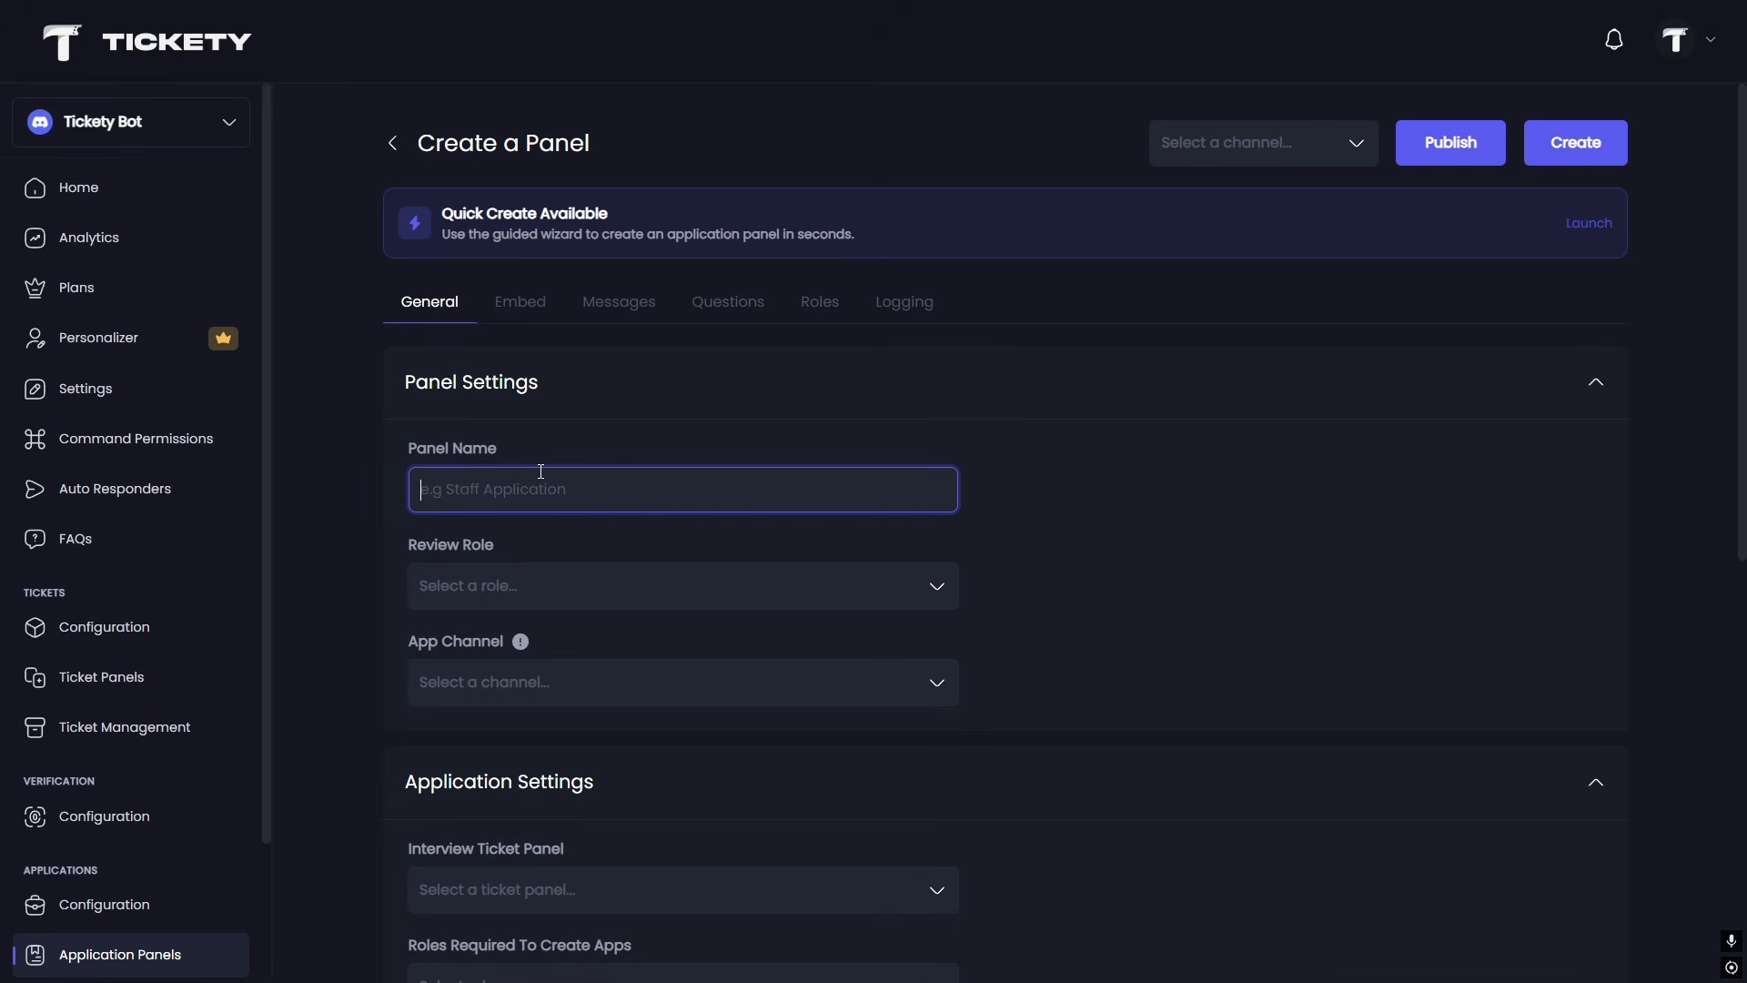
type("Partner application")
left_click(628, 586)
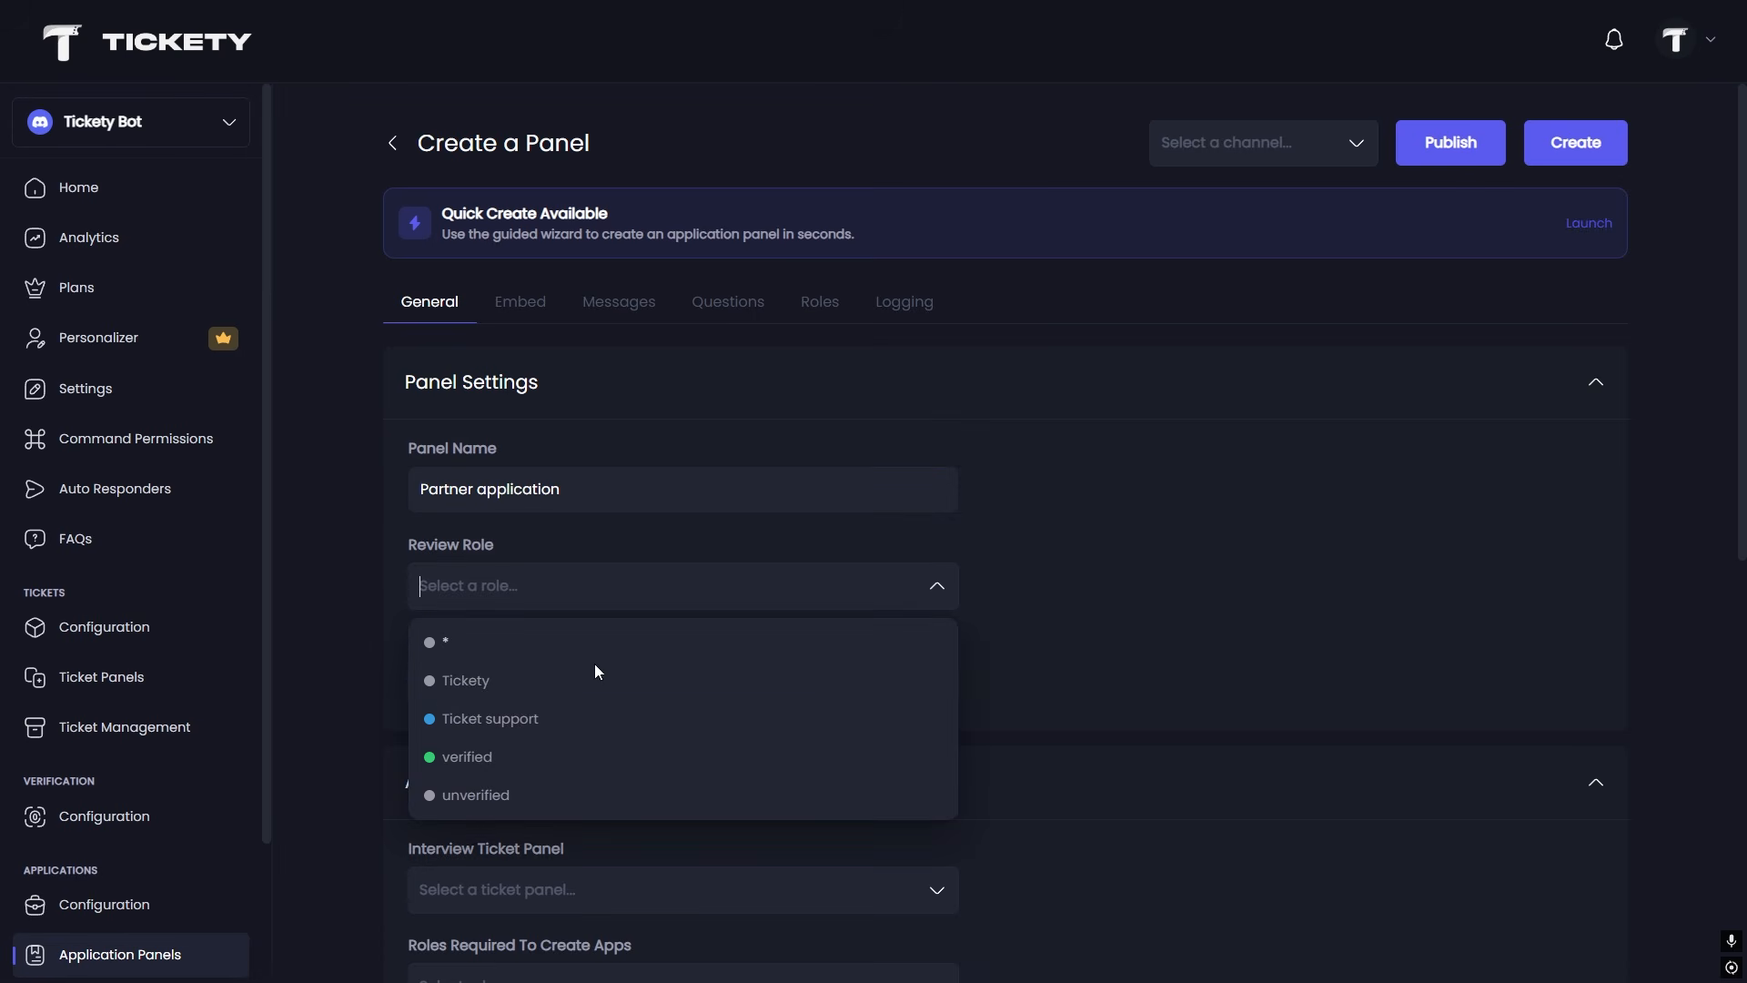
left_click(530, 716)
left_click(531, 683)
scroll(531, 813, "down", 2)
left_click(510, 916)
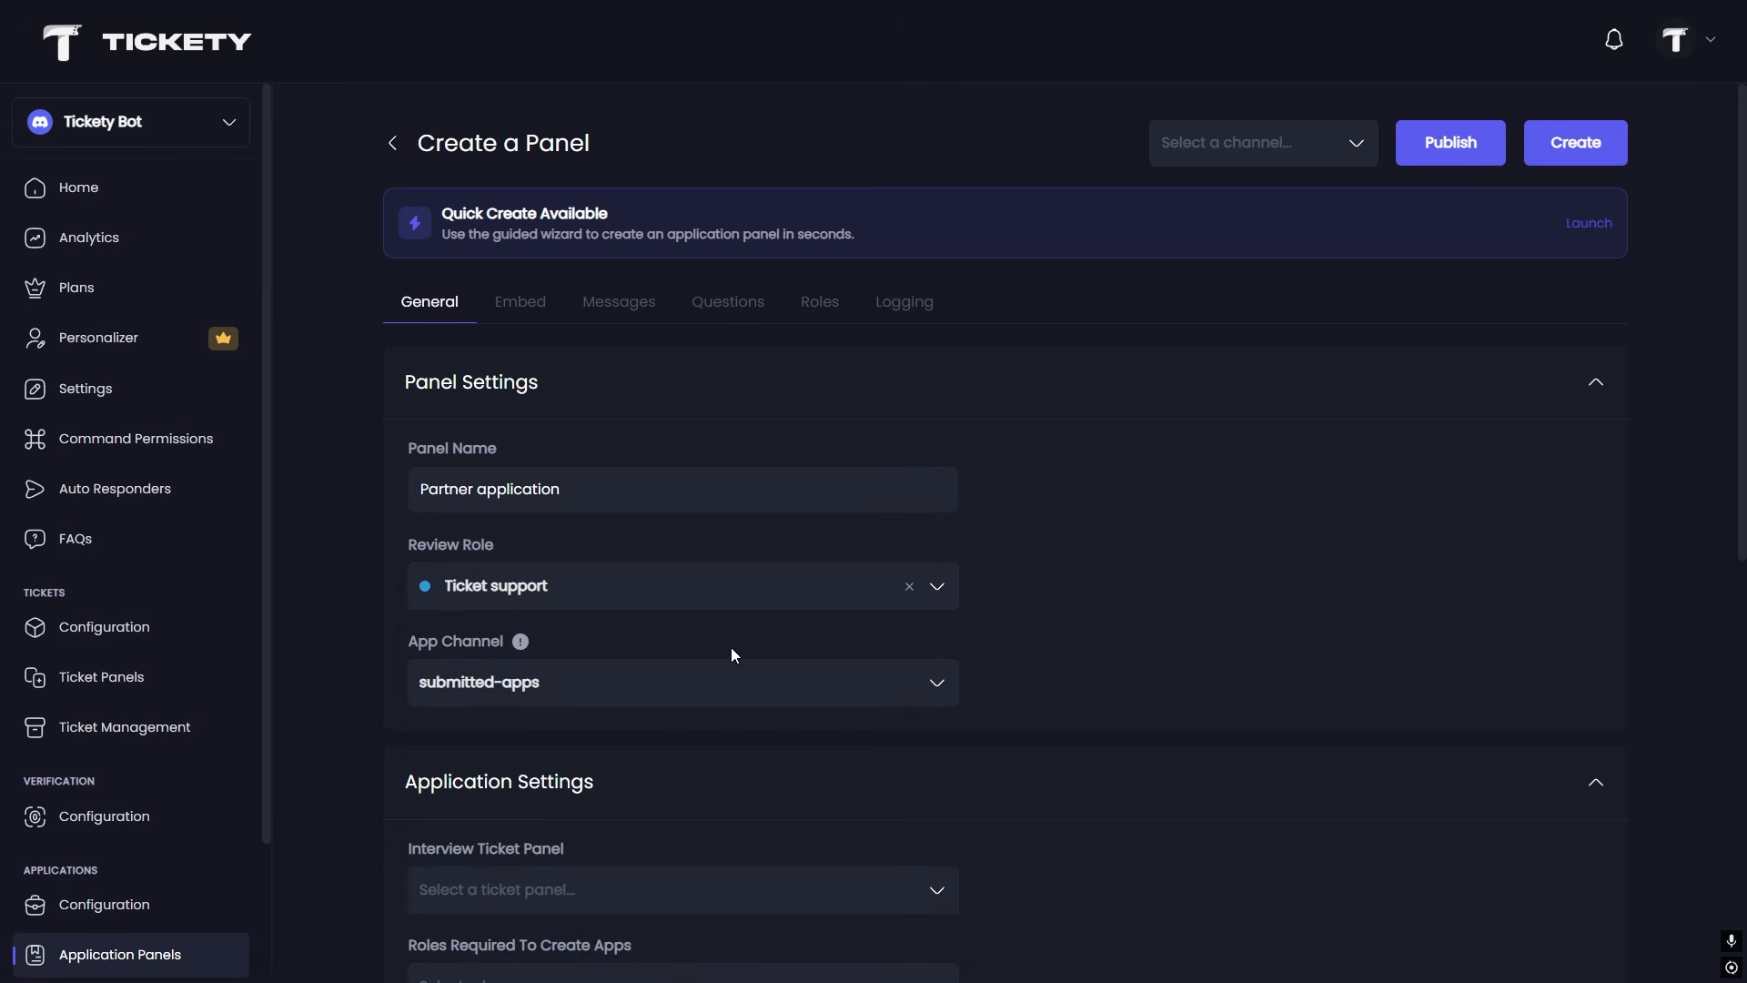
Set the interview ticket panel to General support and require the verified role to create apps.
scroll(709, 646, "down", 5)
left_click(589, 450)
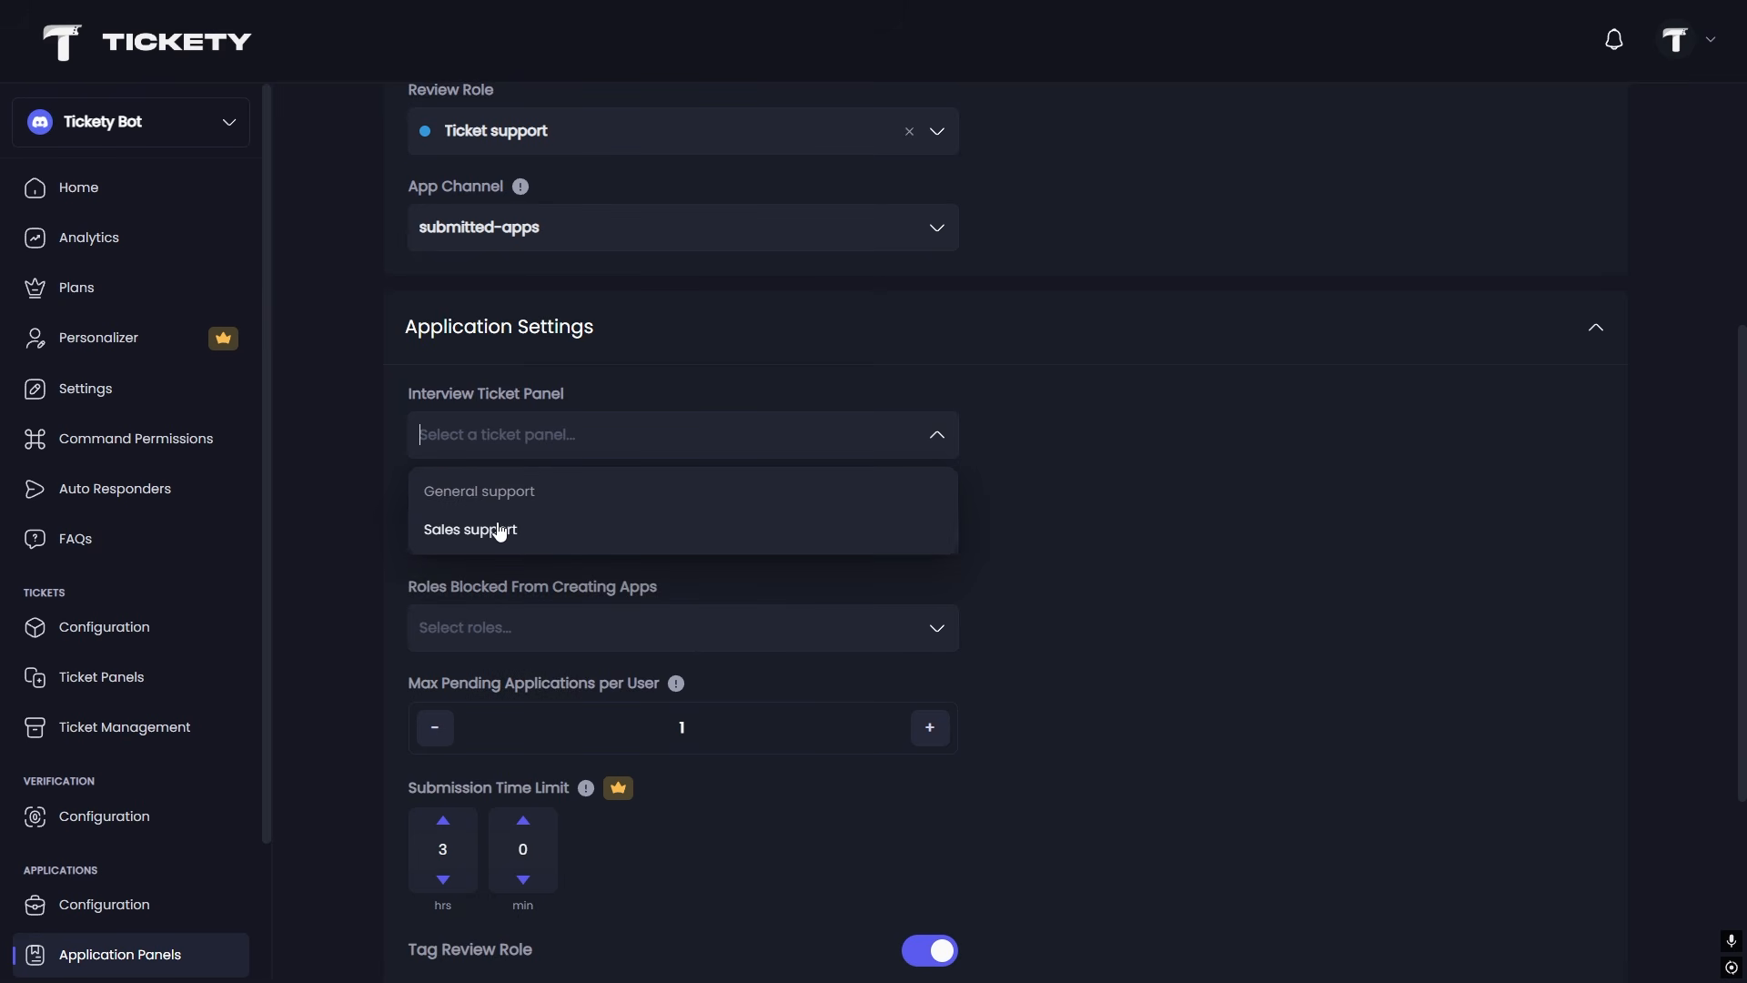
left_click(533, 492)
scroll(697, 635, "down", 4)
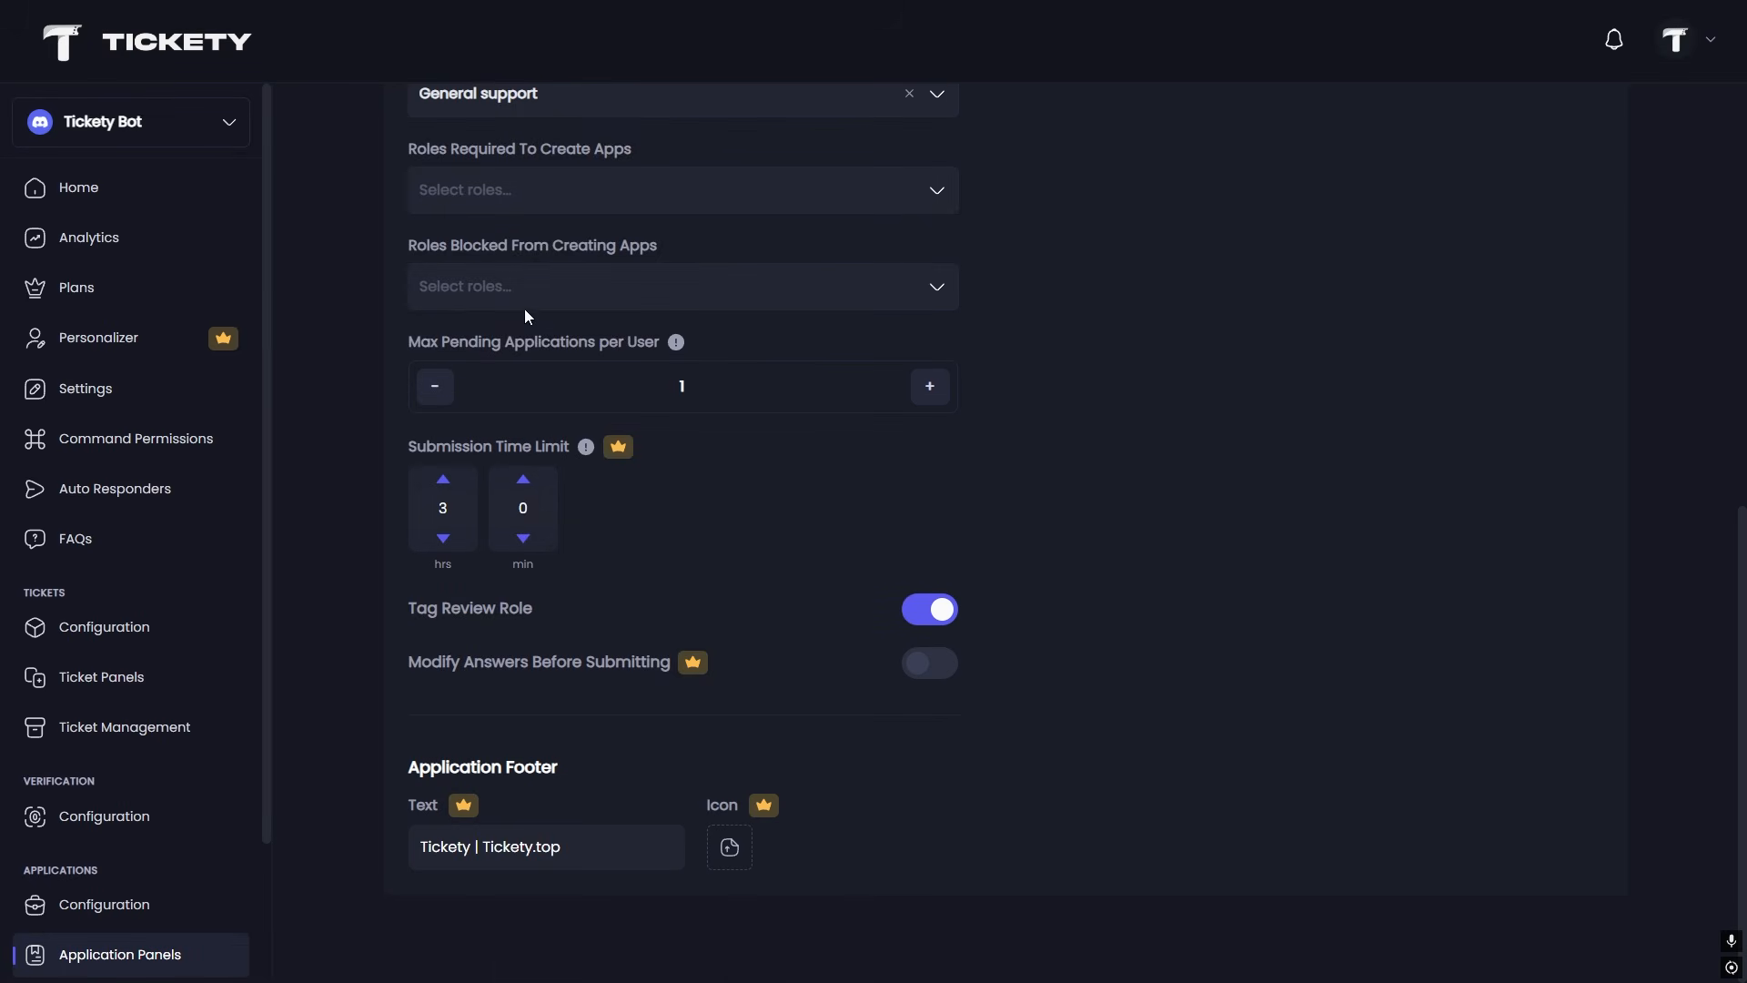
scroll(564, 364, "up", 1)
left_click(564, 281)
left_click(482, 452)
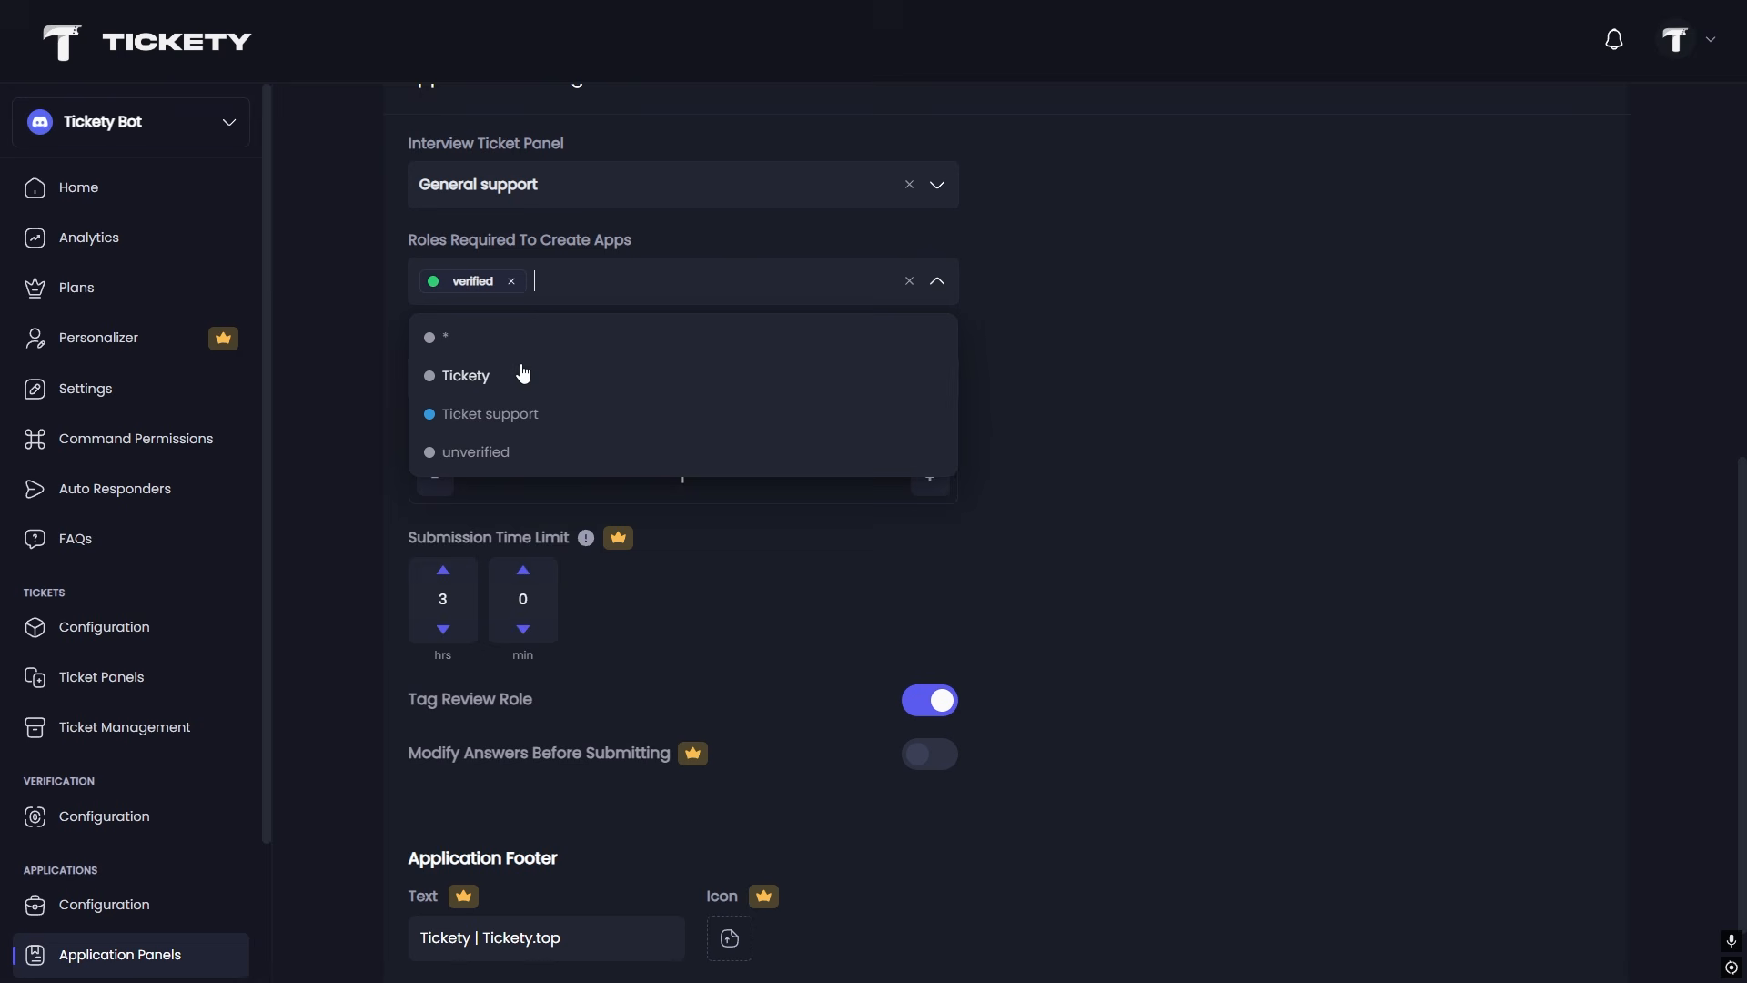
key("Escape")
Block the unverified role from creating apps and set the maximum pending applications per user to 2.
left_click(637, 376)
left_click(468, 586)
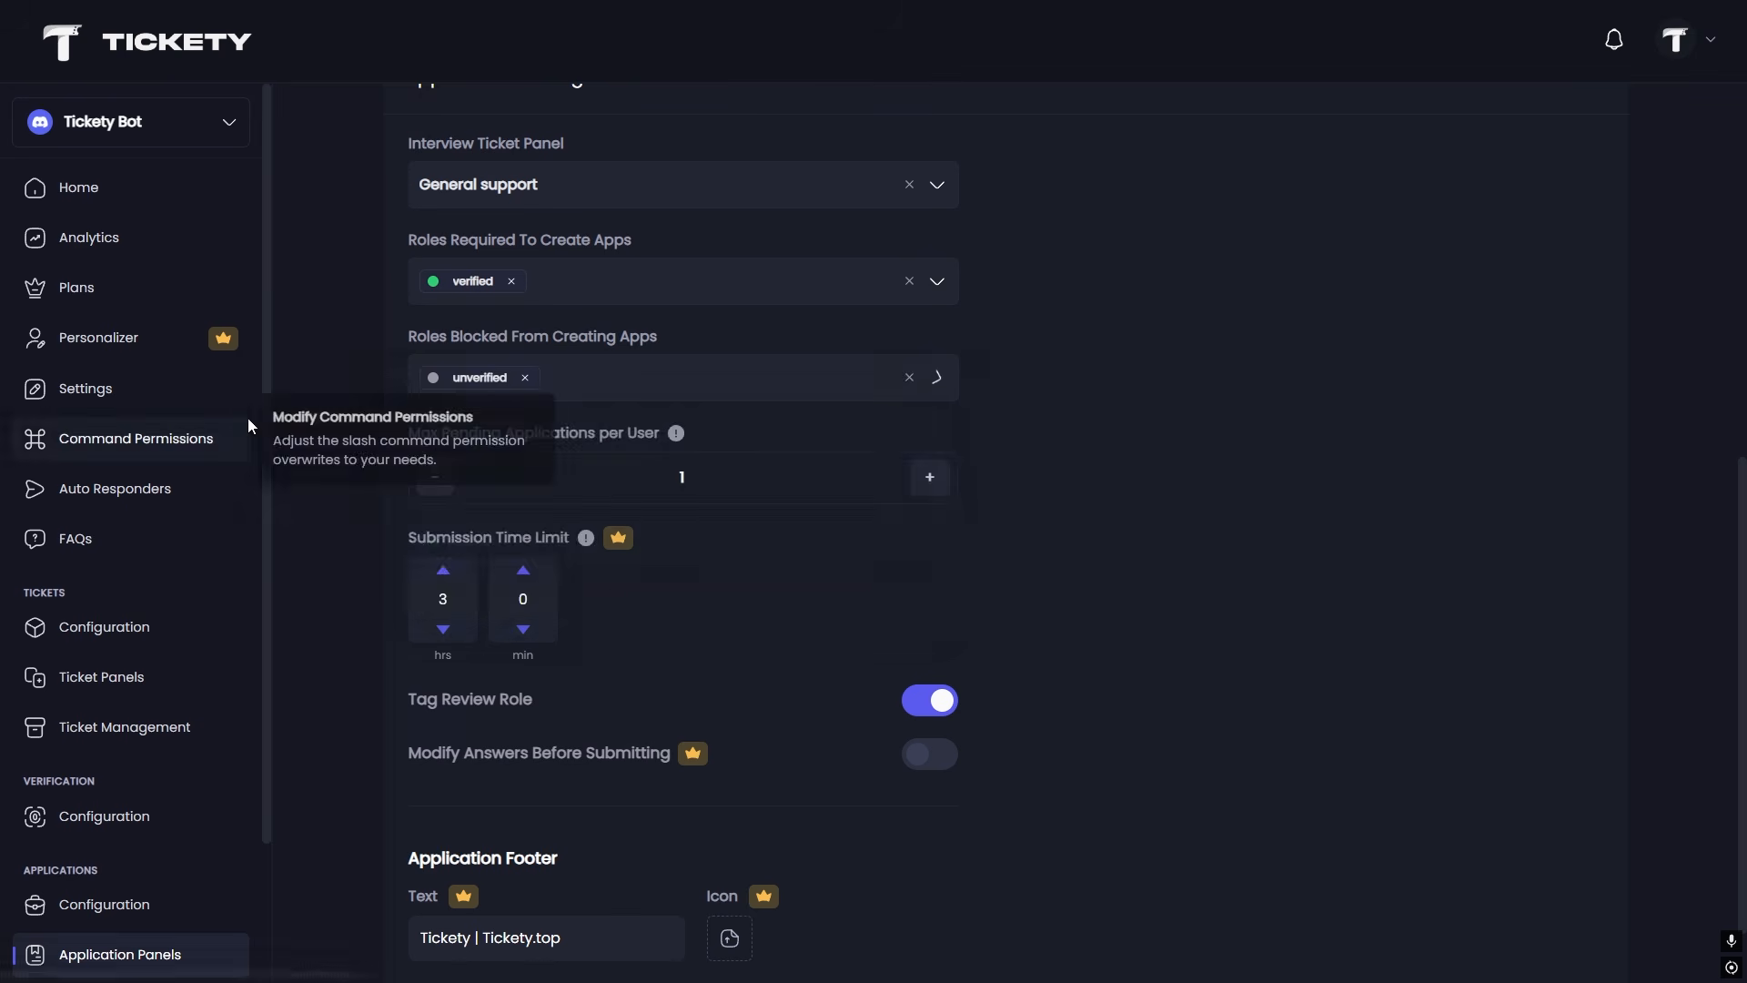
left_click(244, 433)
left_click(784, 537)
left_click(930, 478)
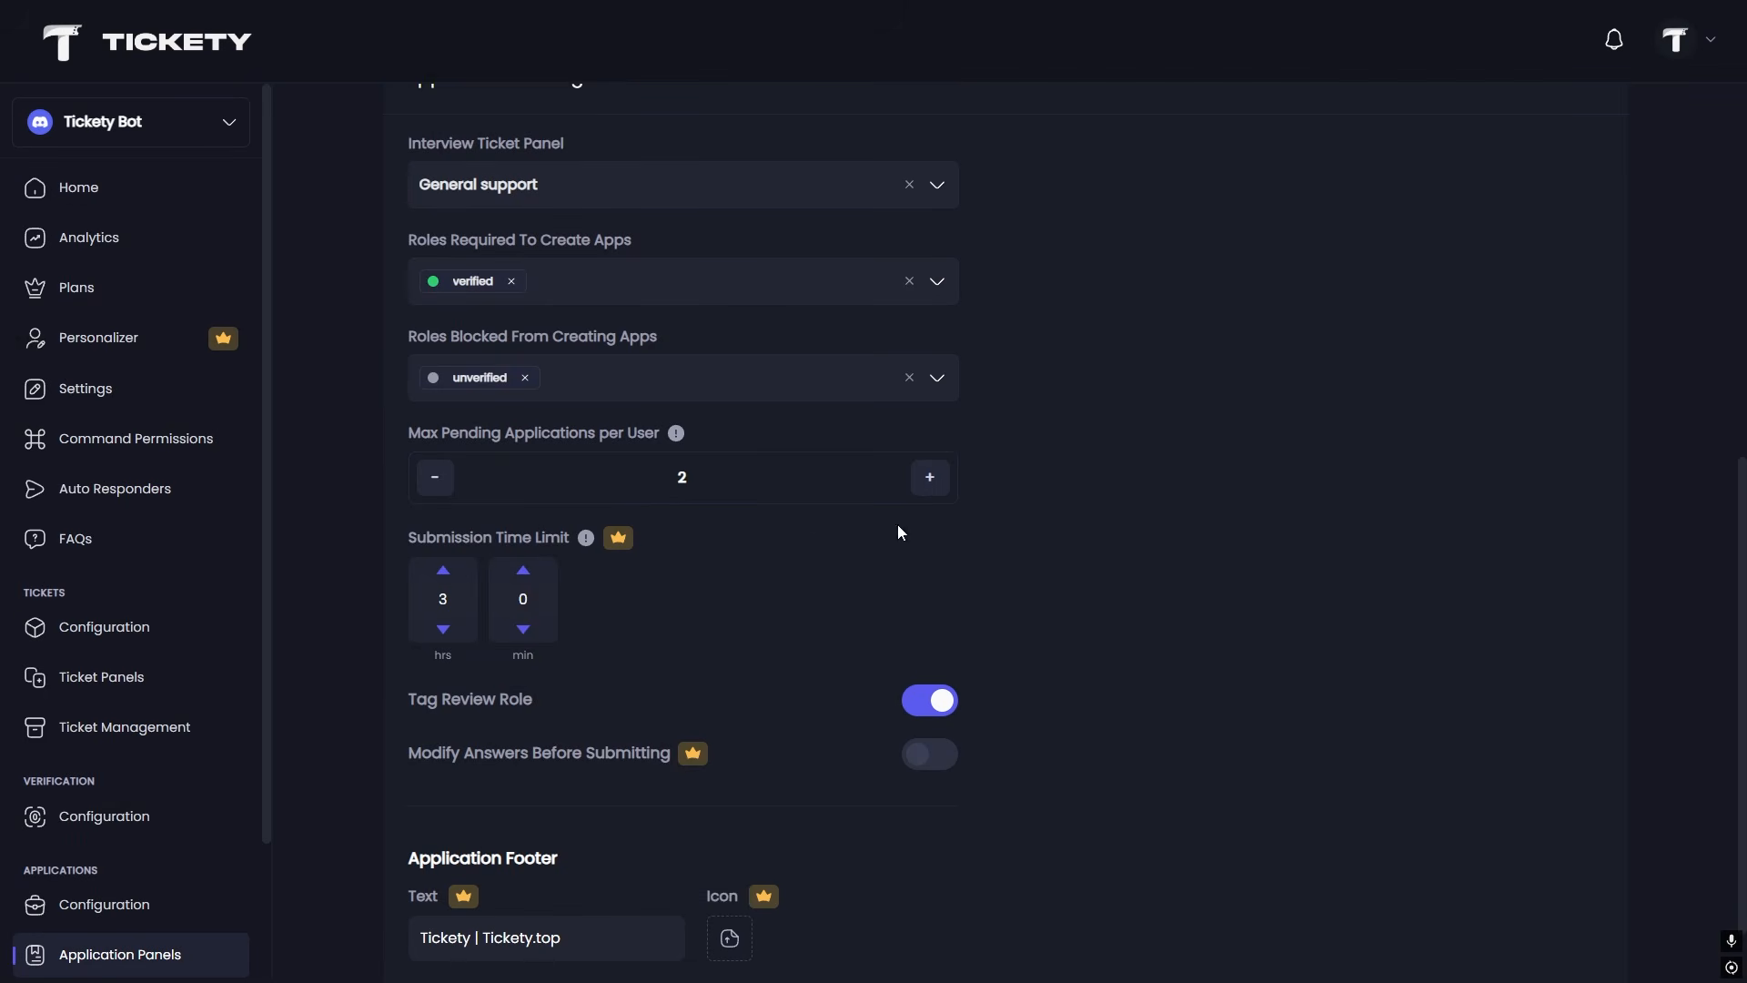
Try to change the submission time limit's hours and dismiss the Premium upgrade offer.
scroll(637, 555, "down", 1)
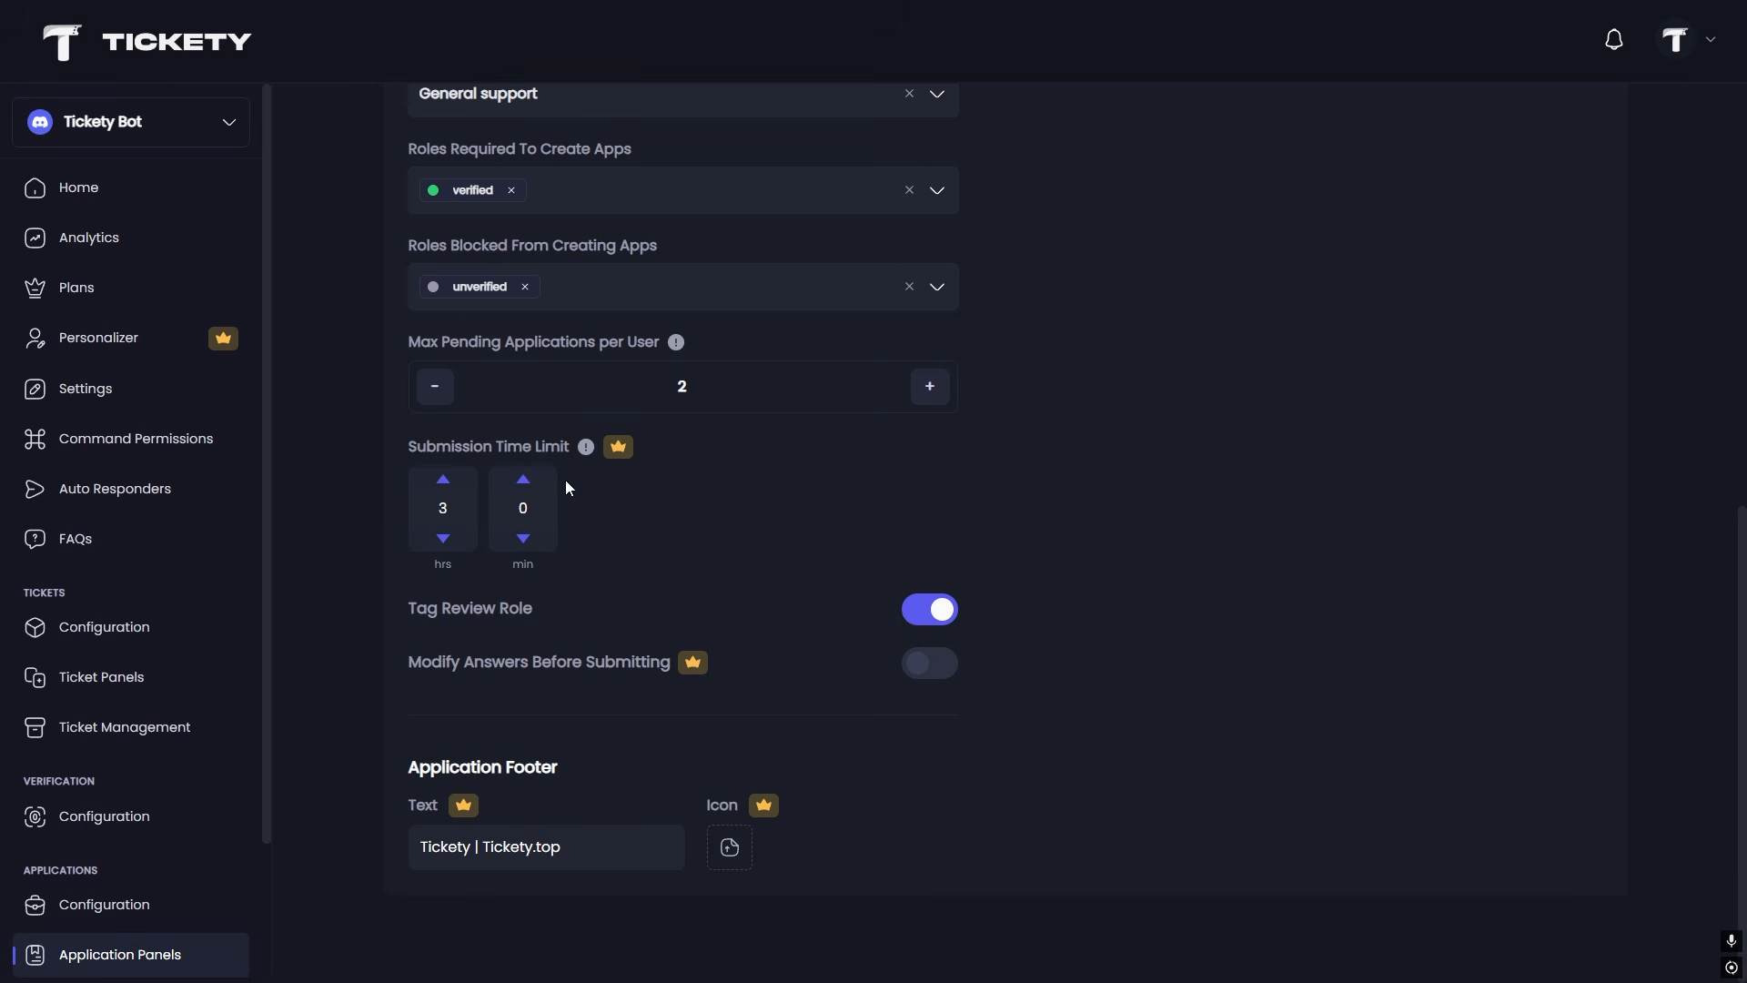
left_click(454, 505)
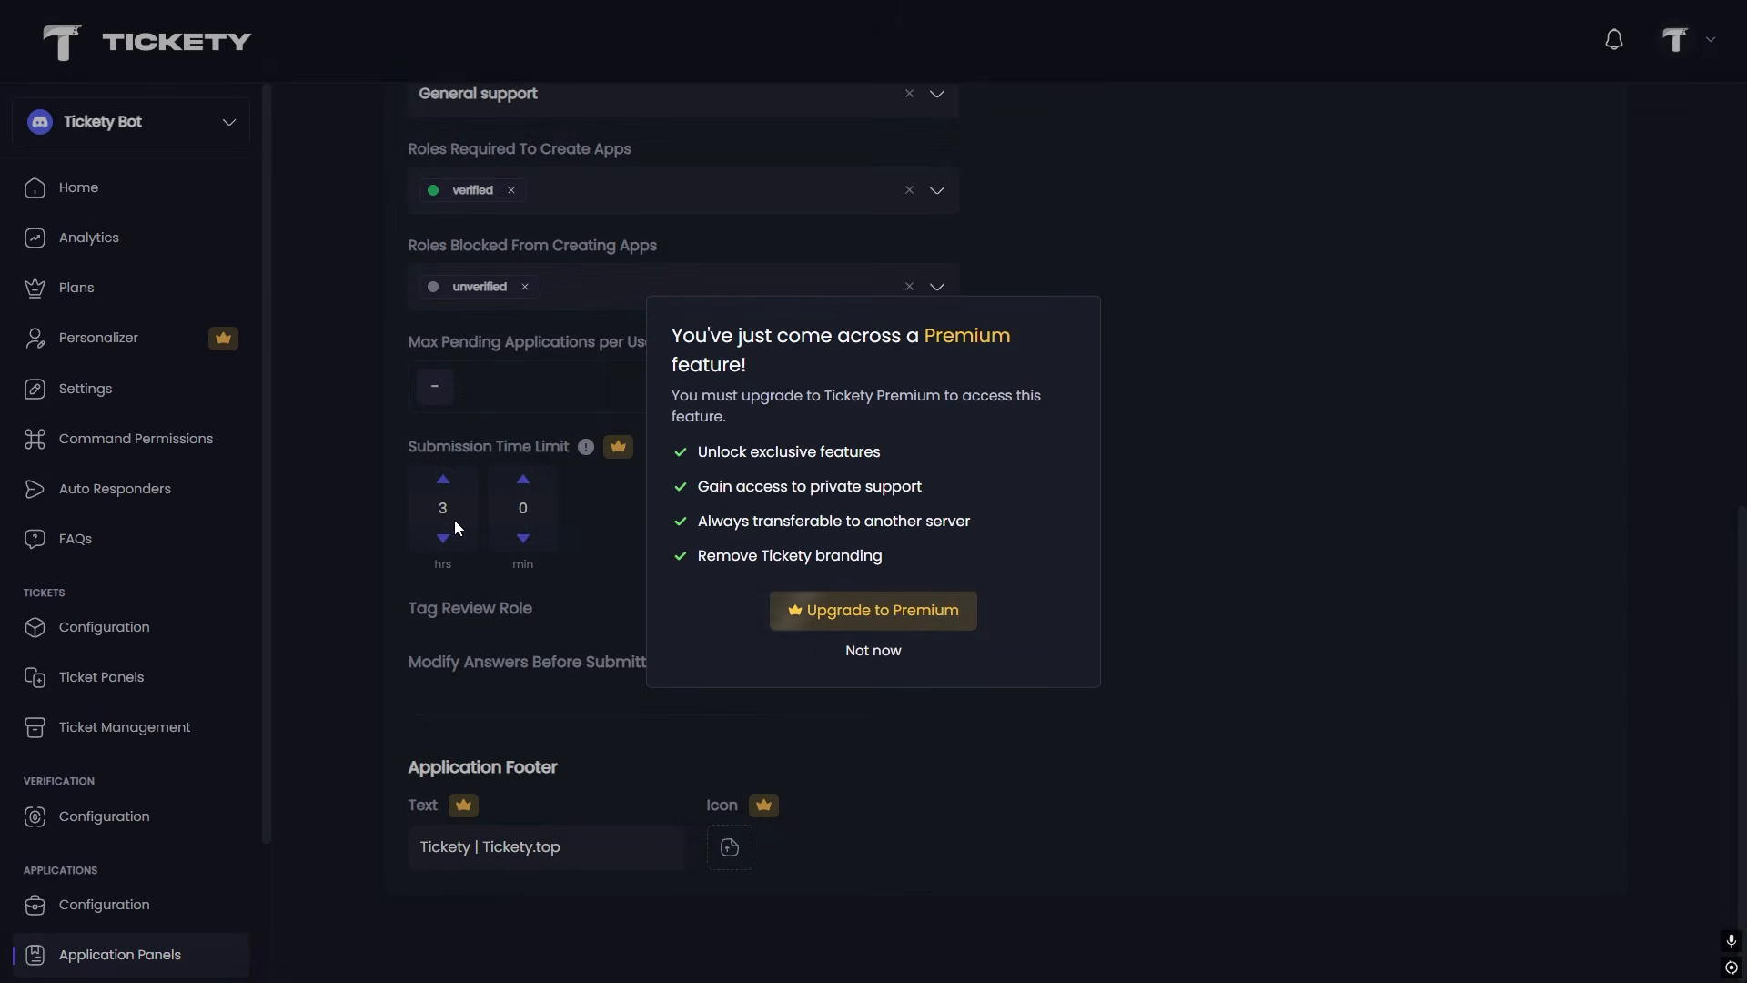
left_click(866, 653)
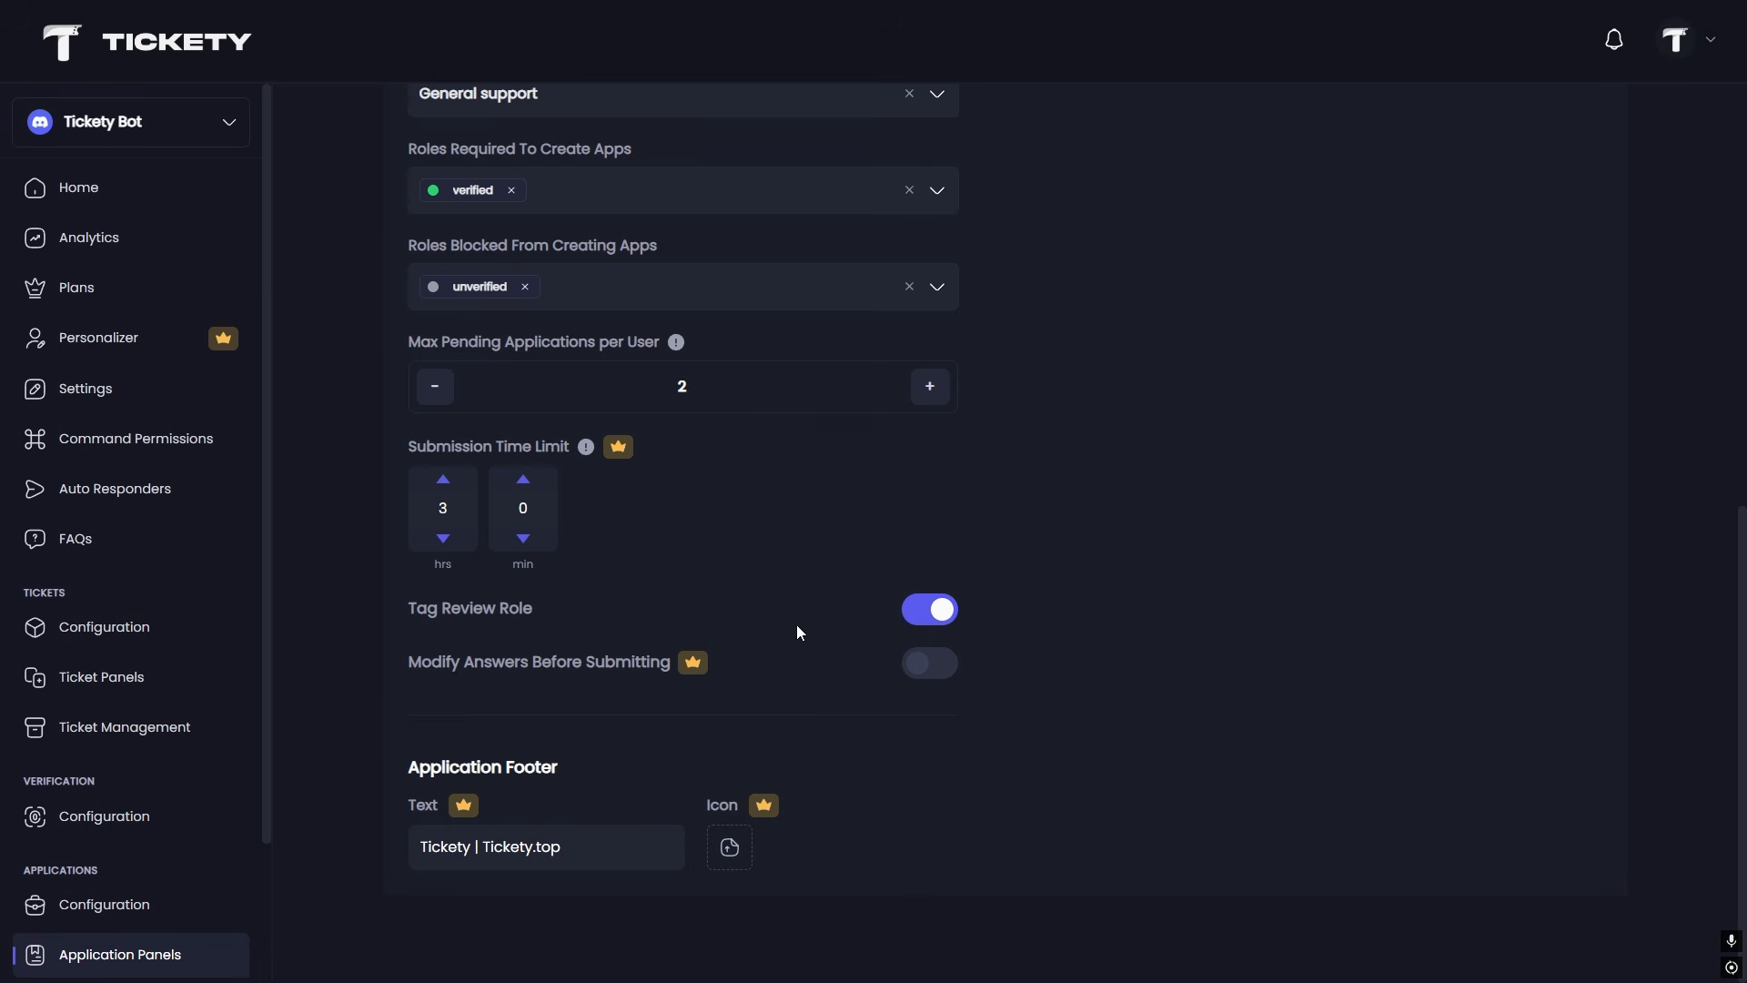
Link the Staff applications panel to the new panel's embed message and save the link.
scroll(800, 650, "up", 15)
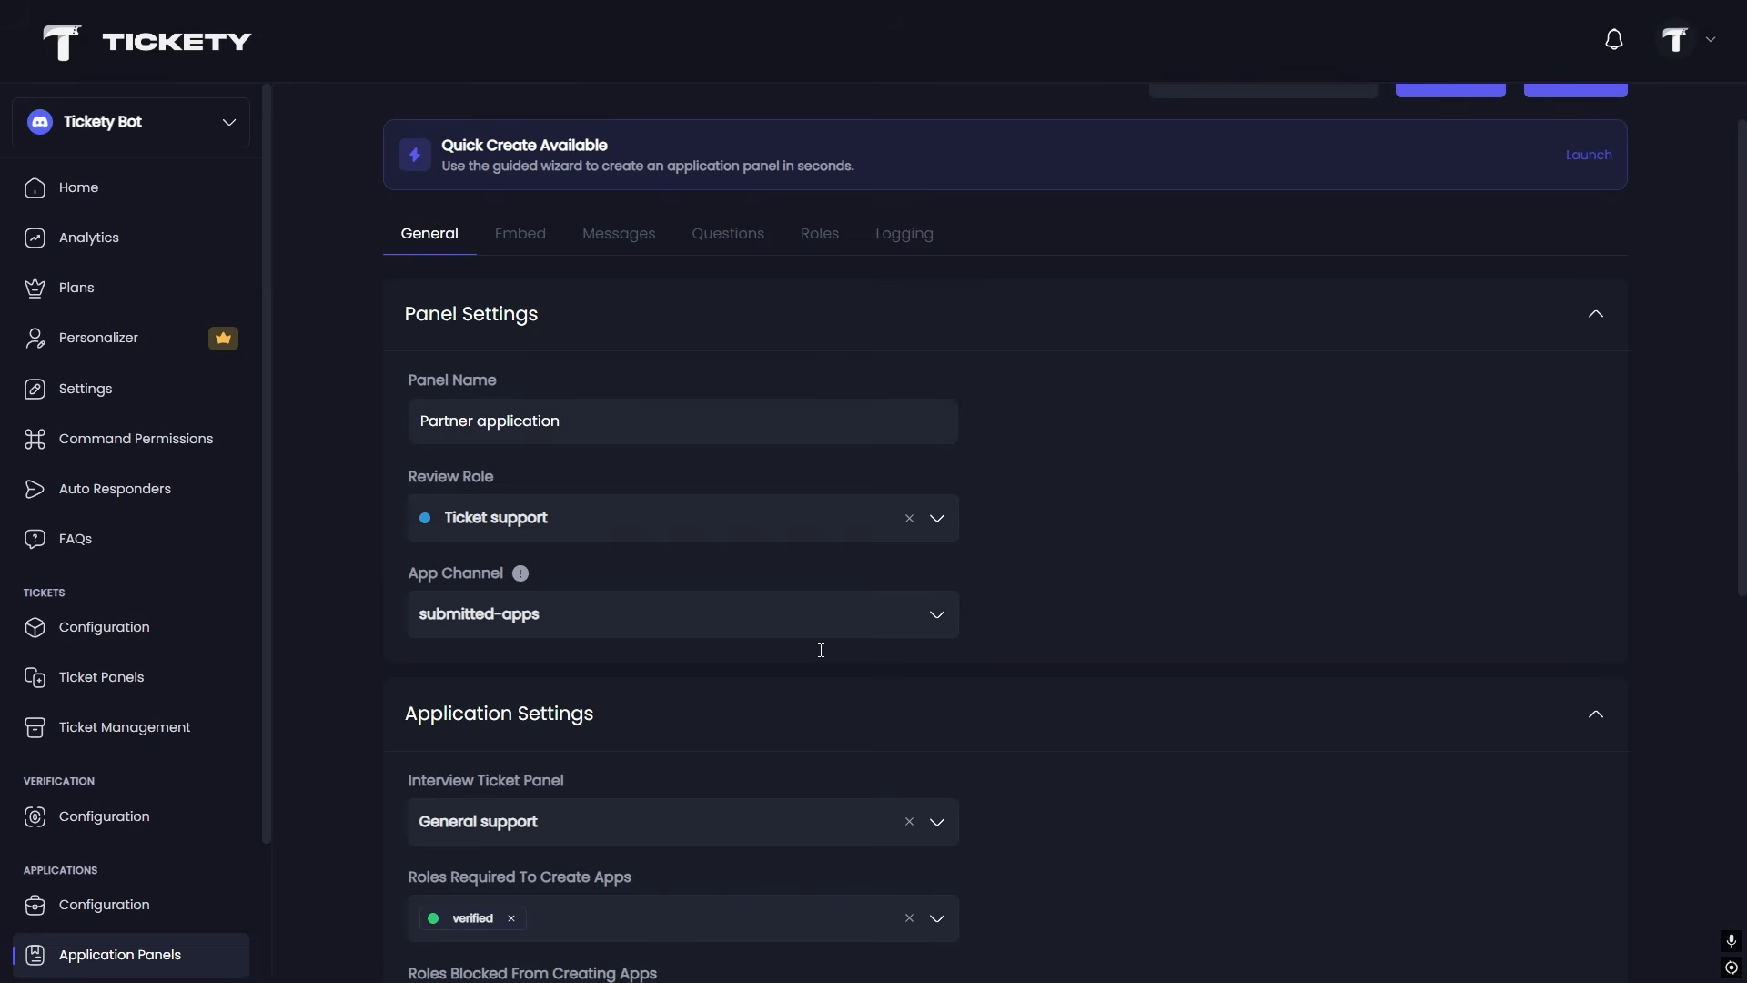
left_click(520, 305)
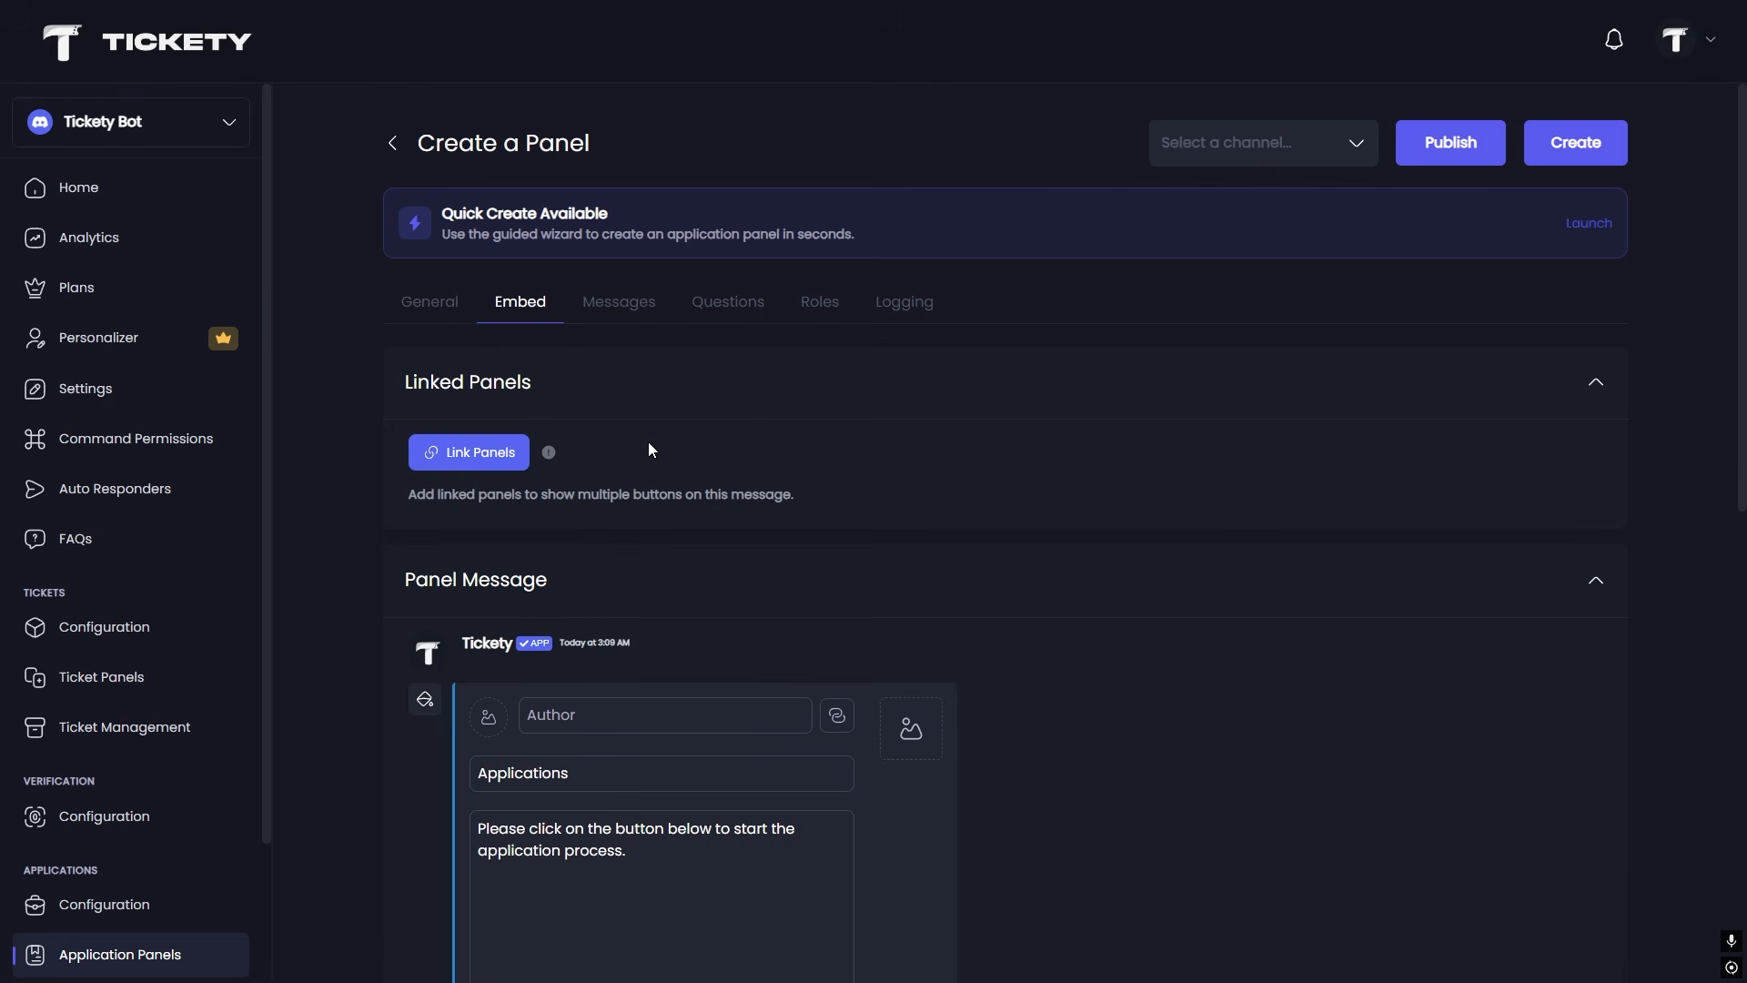
left_click(477, 460)
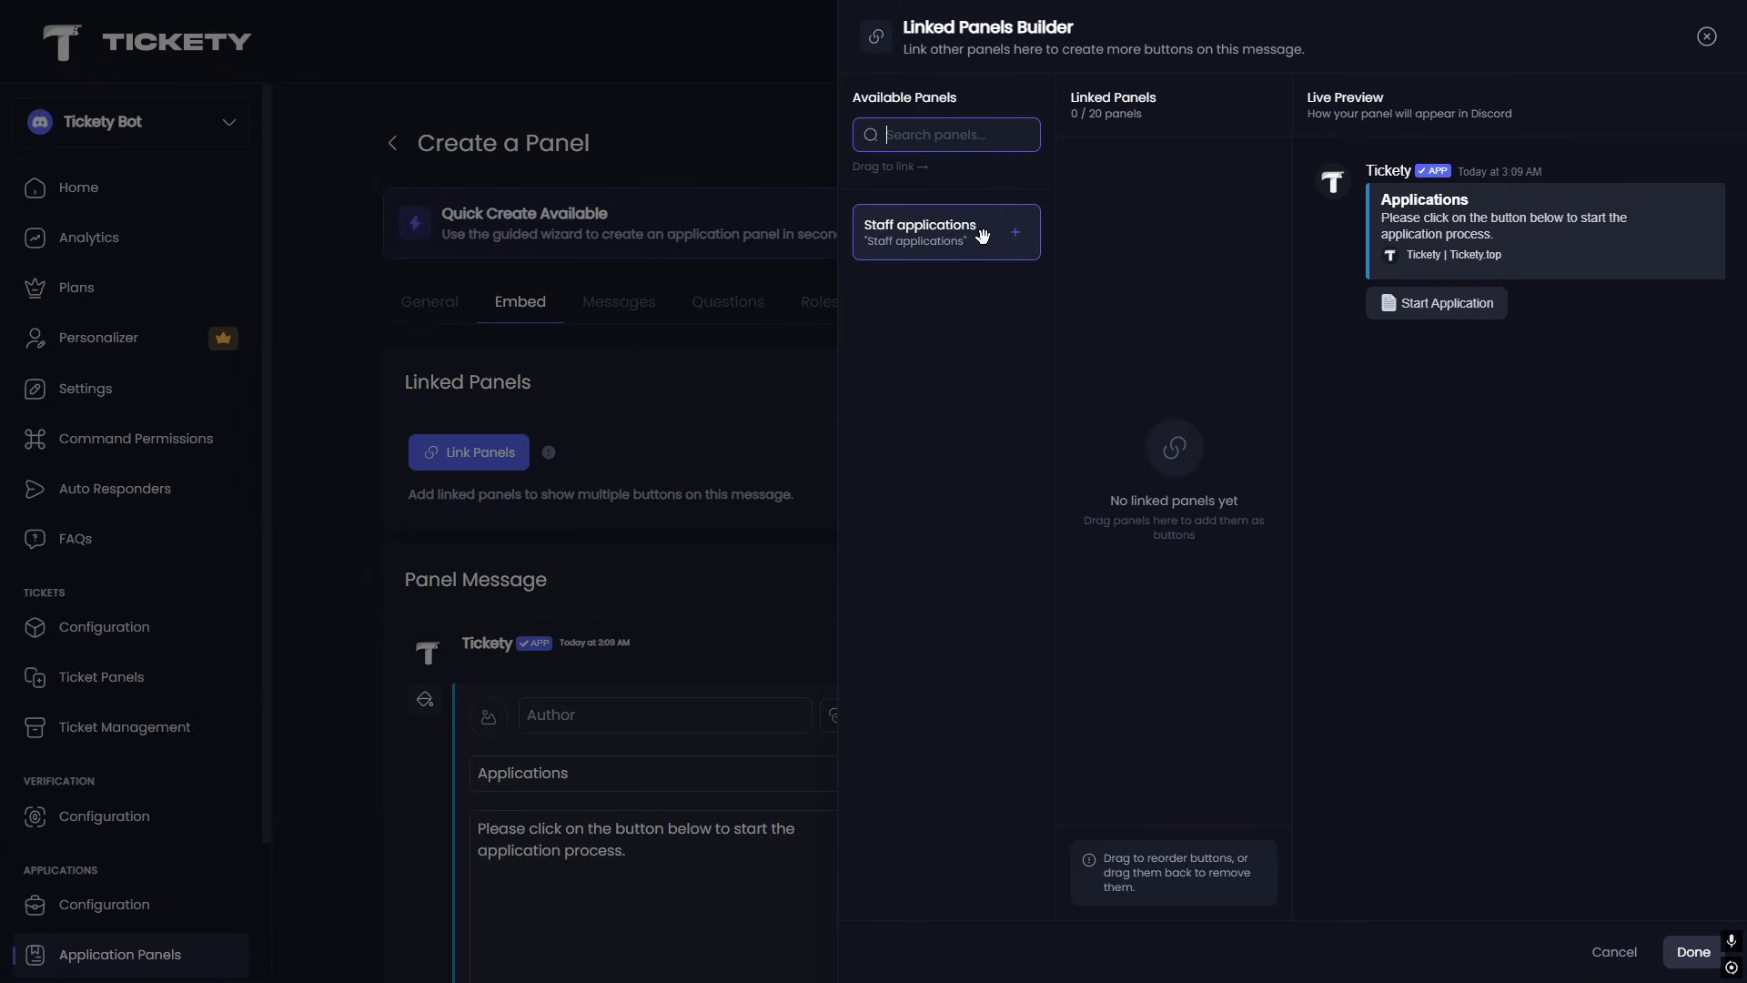
left_click_drag(1018, 241, 1174, 182)
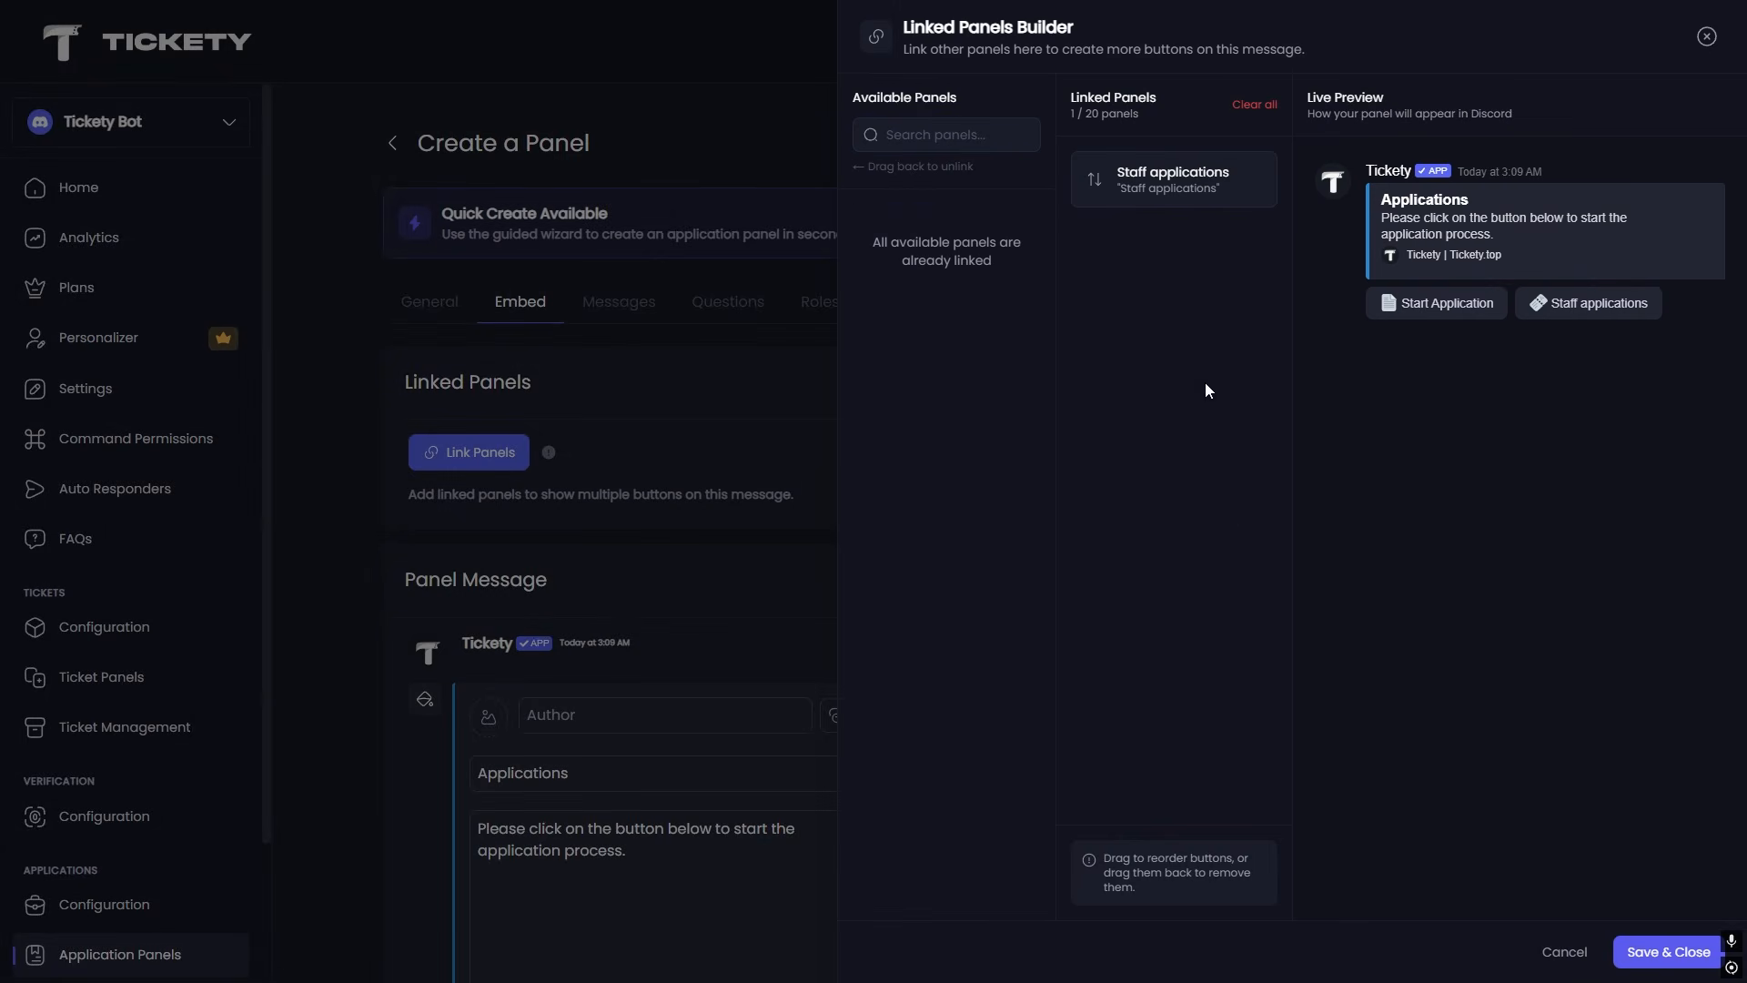
left_click(1666, 951)
Keep Button as the panel's button type, label the button "Partner application" and color it green.
scroll(768, 586, "down", 5)
scroll(495, 585, "down", 4)
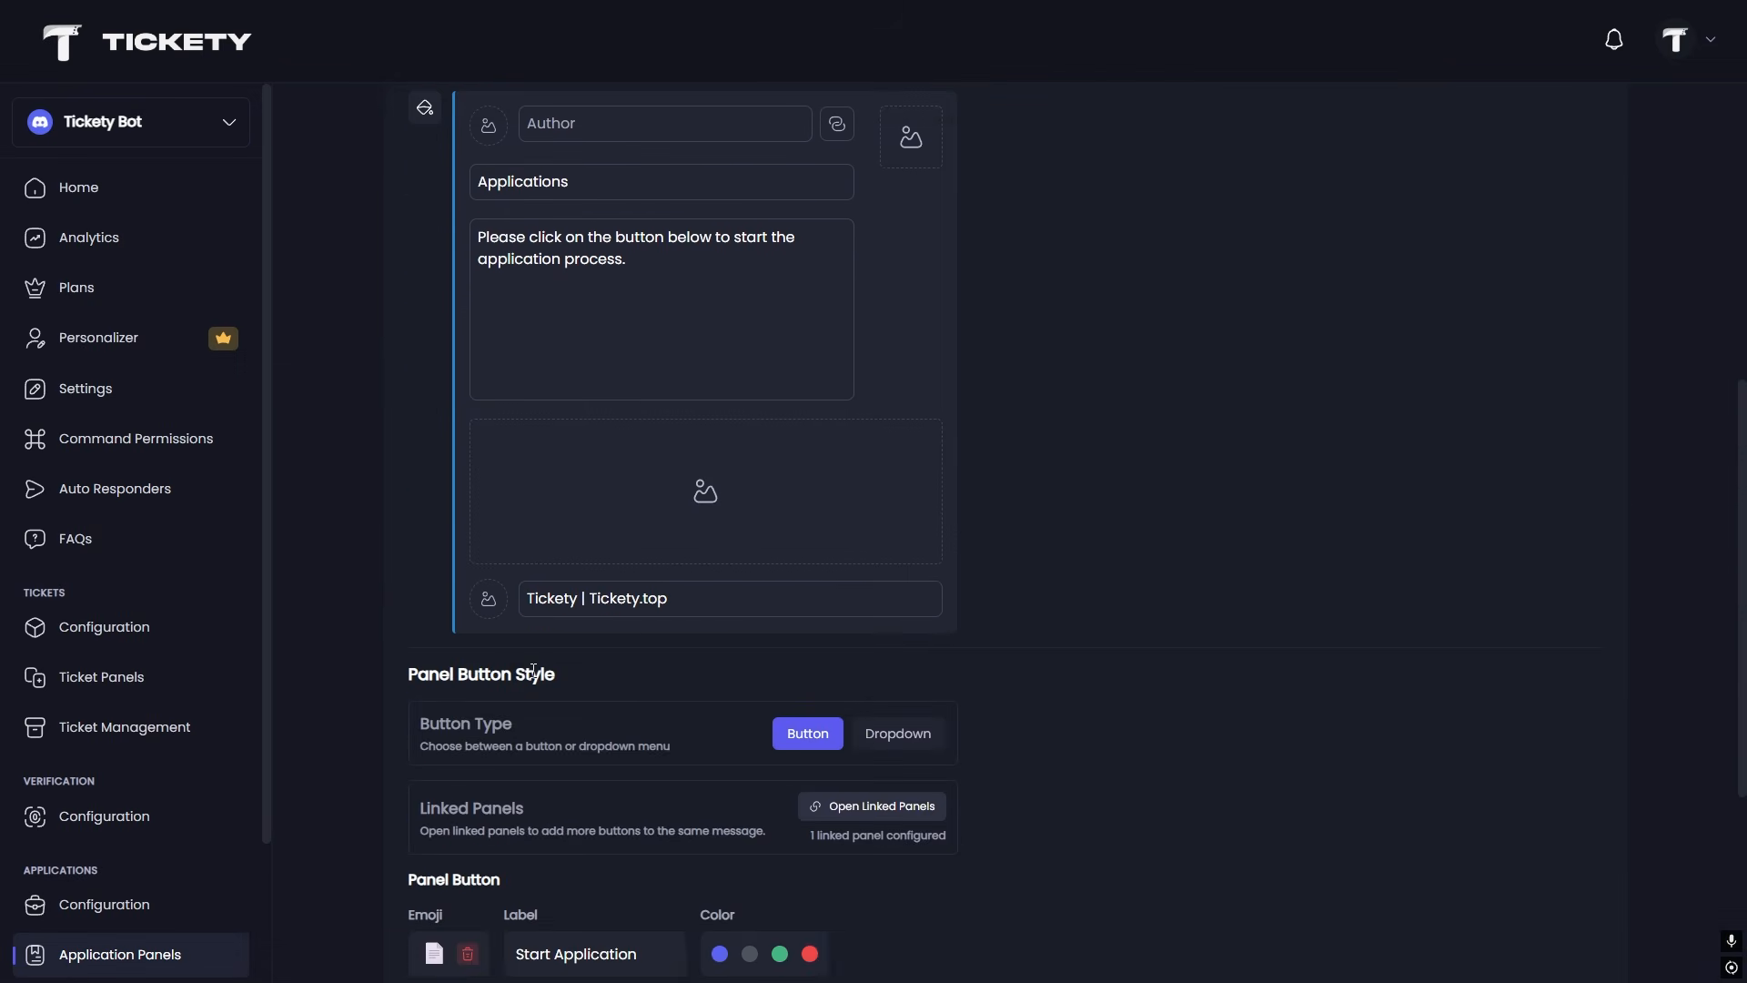
left_click(869, 555)
left_click(816, 565)
scroll(816, 564, "down", 1)
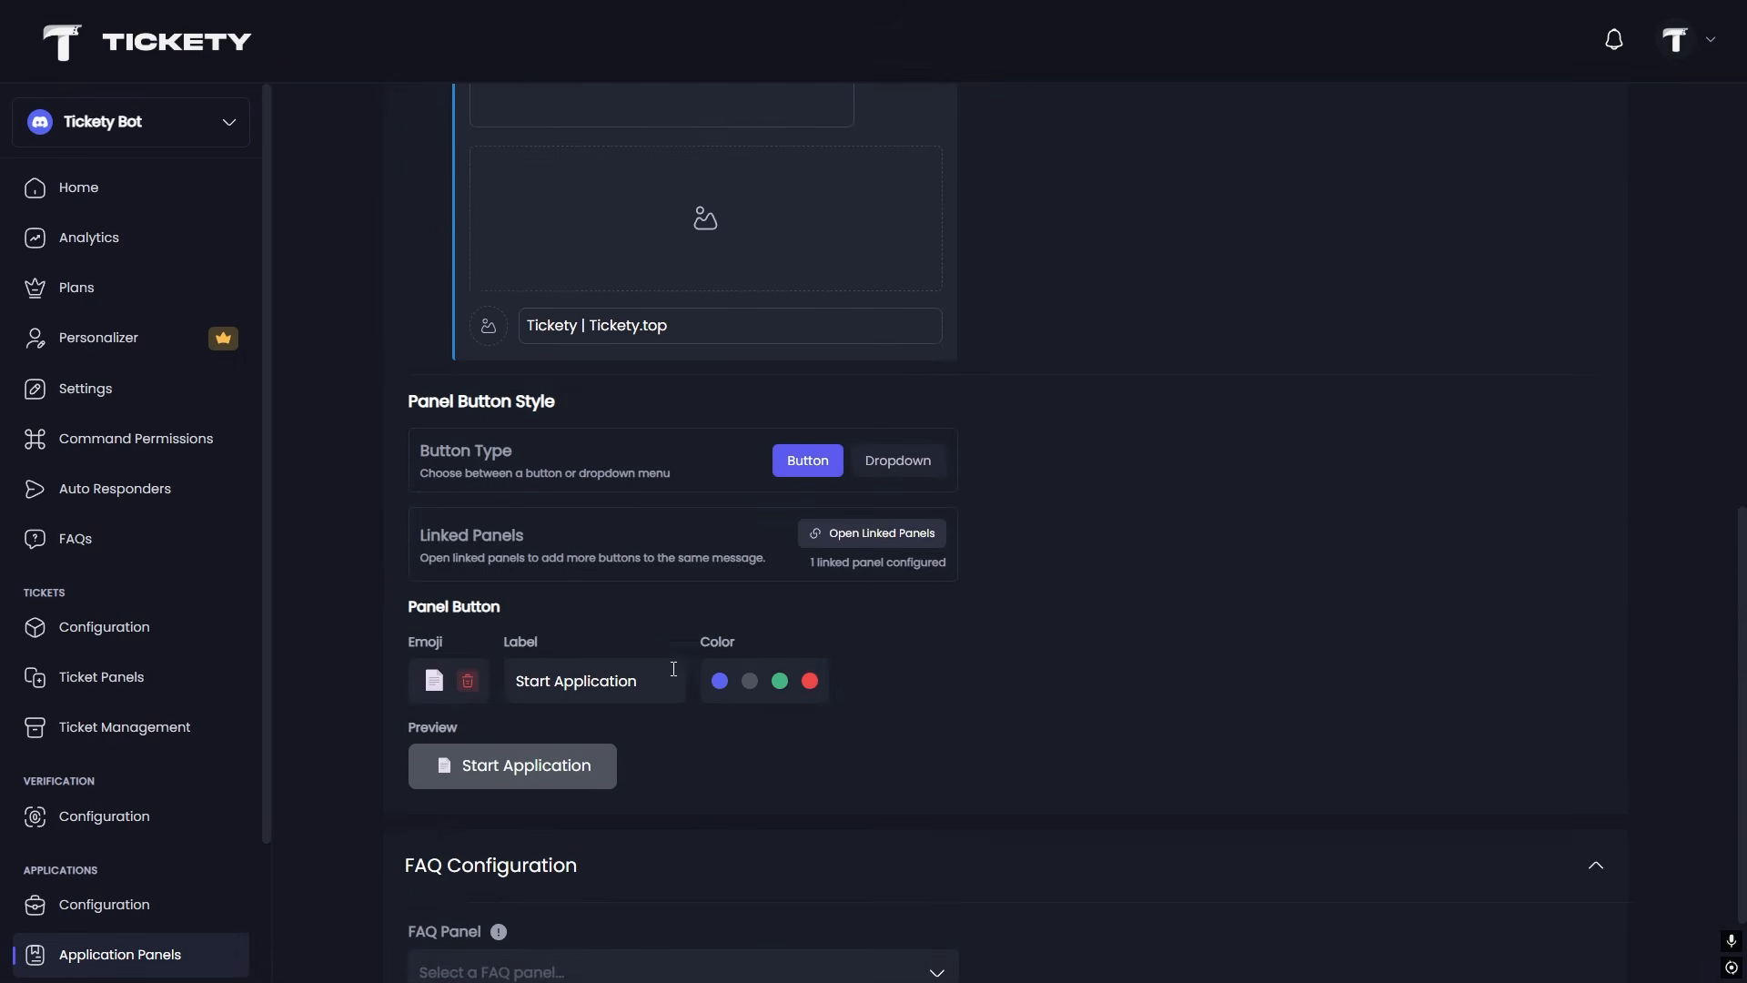
left_click_drag(670, 681, 329, 674)
type("Partner application")
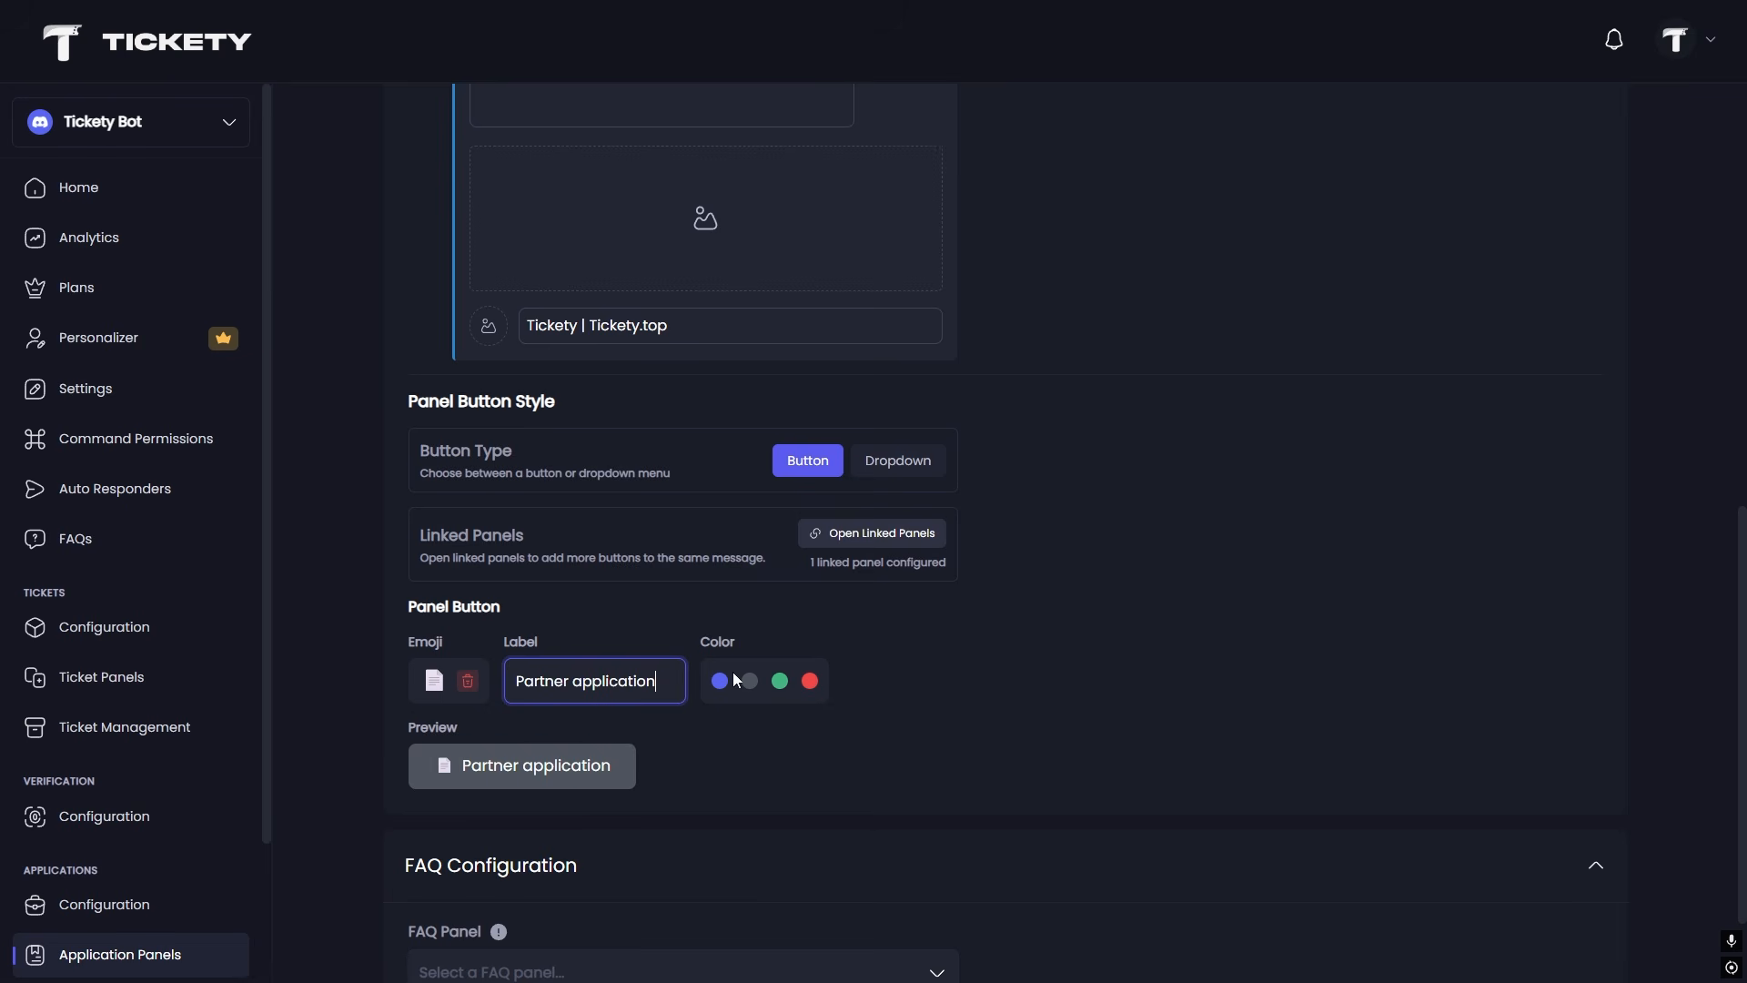
left_click(780, 681)
Choose an FAQ panel for the message and review the Information and Finish embeds.
scroll(630, 801, "down", 1)
left_click(565, 848)
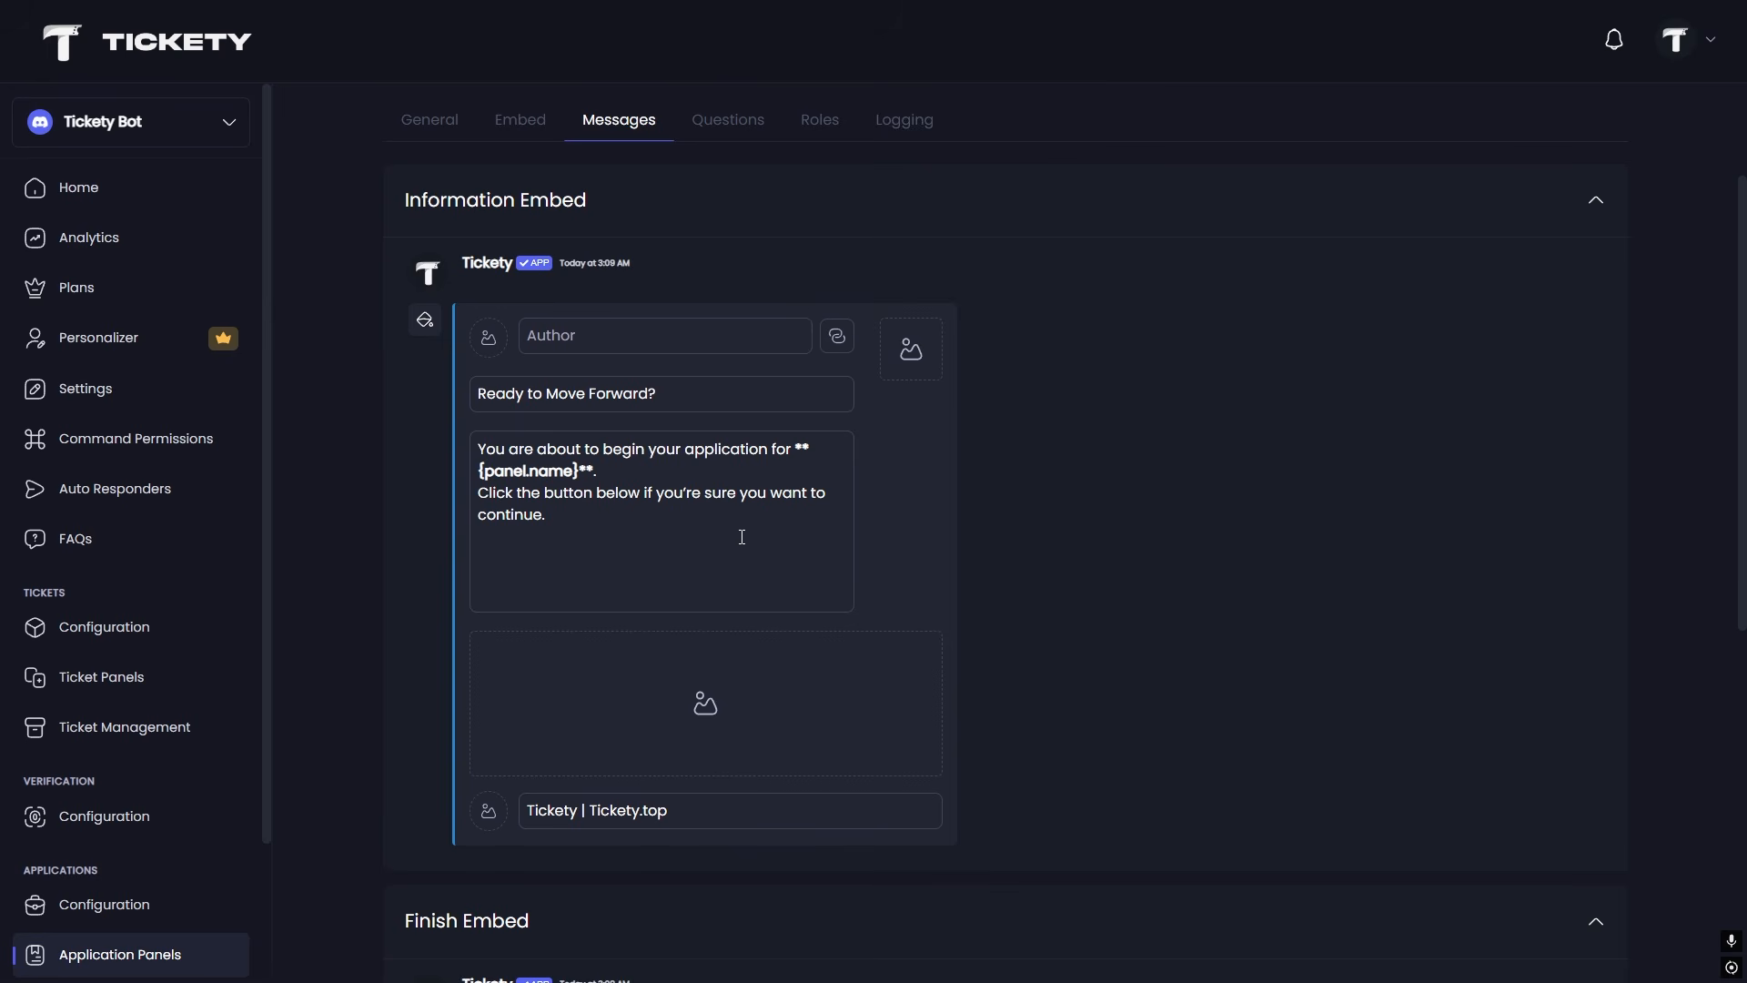
scroll(783, 592, "down", 7)
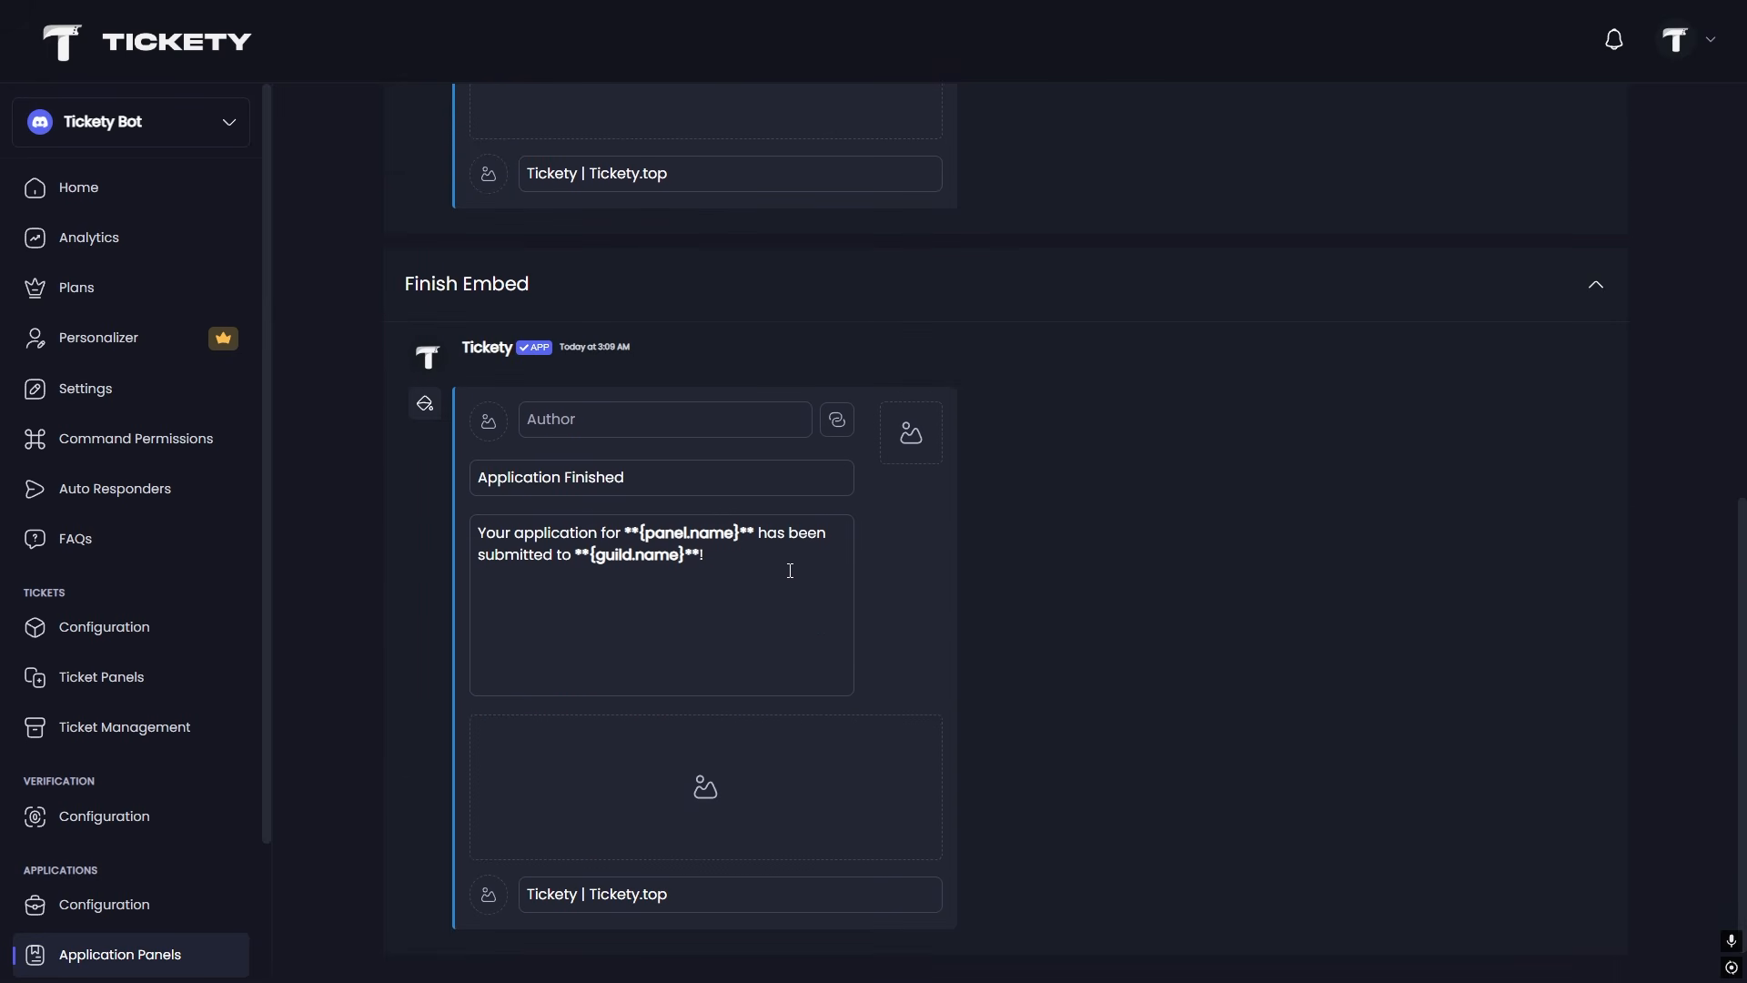
scroll(773, 564, "up", 10)
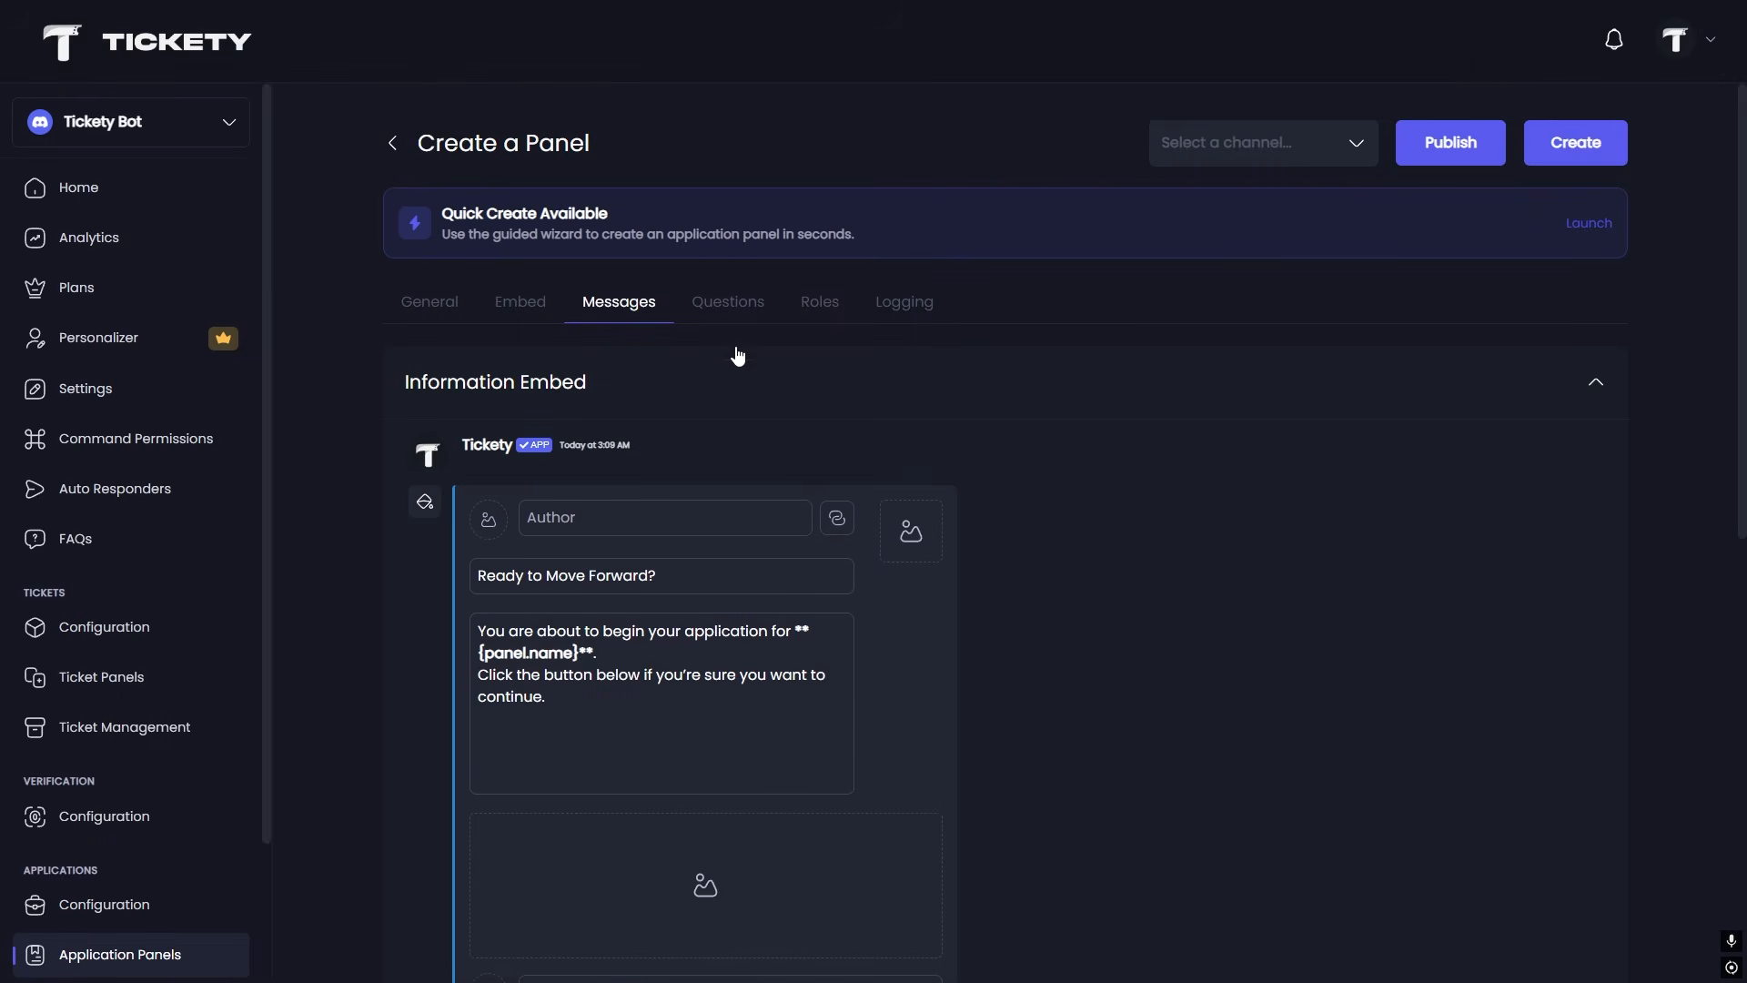
Add two more questions to the Partner application panel.
left_click(728, 303)
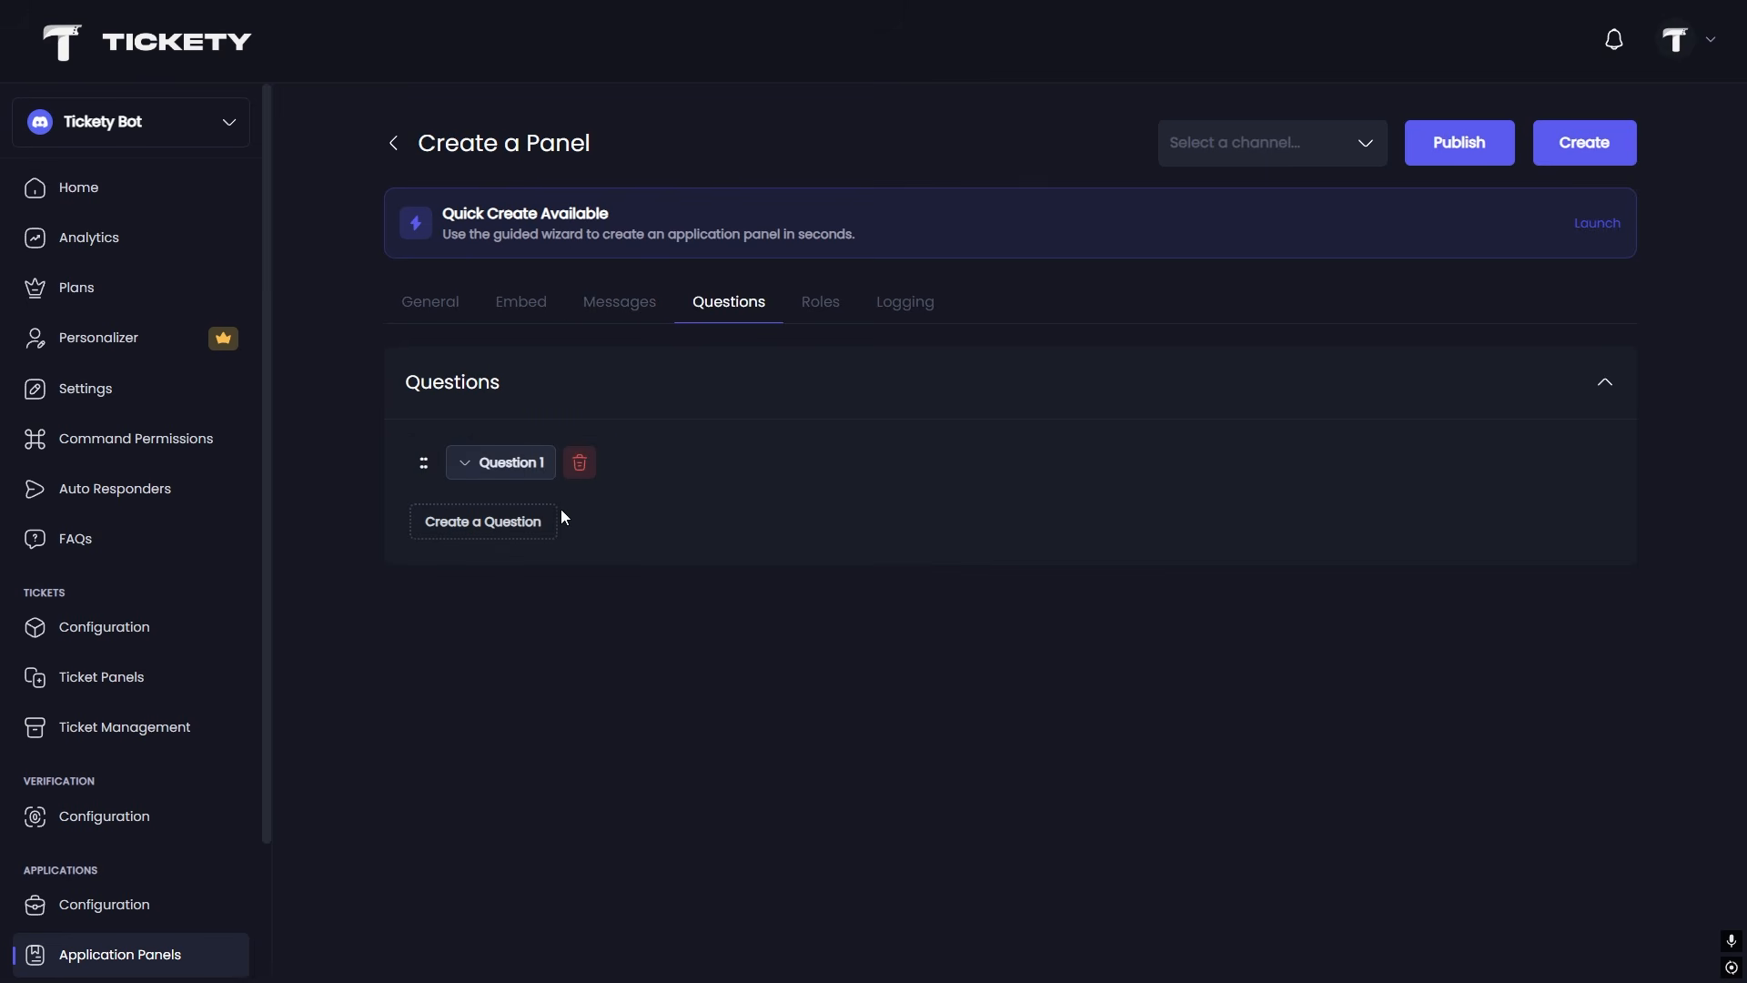
left_click(480, 535)
left_click(476, 575)
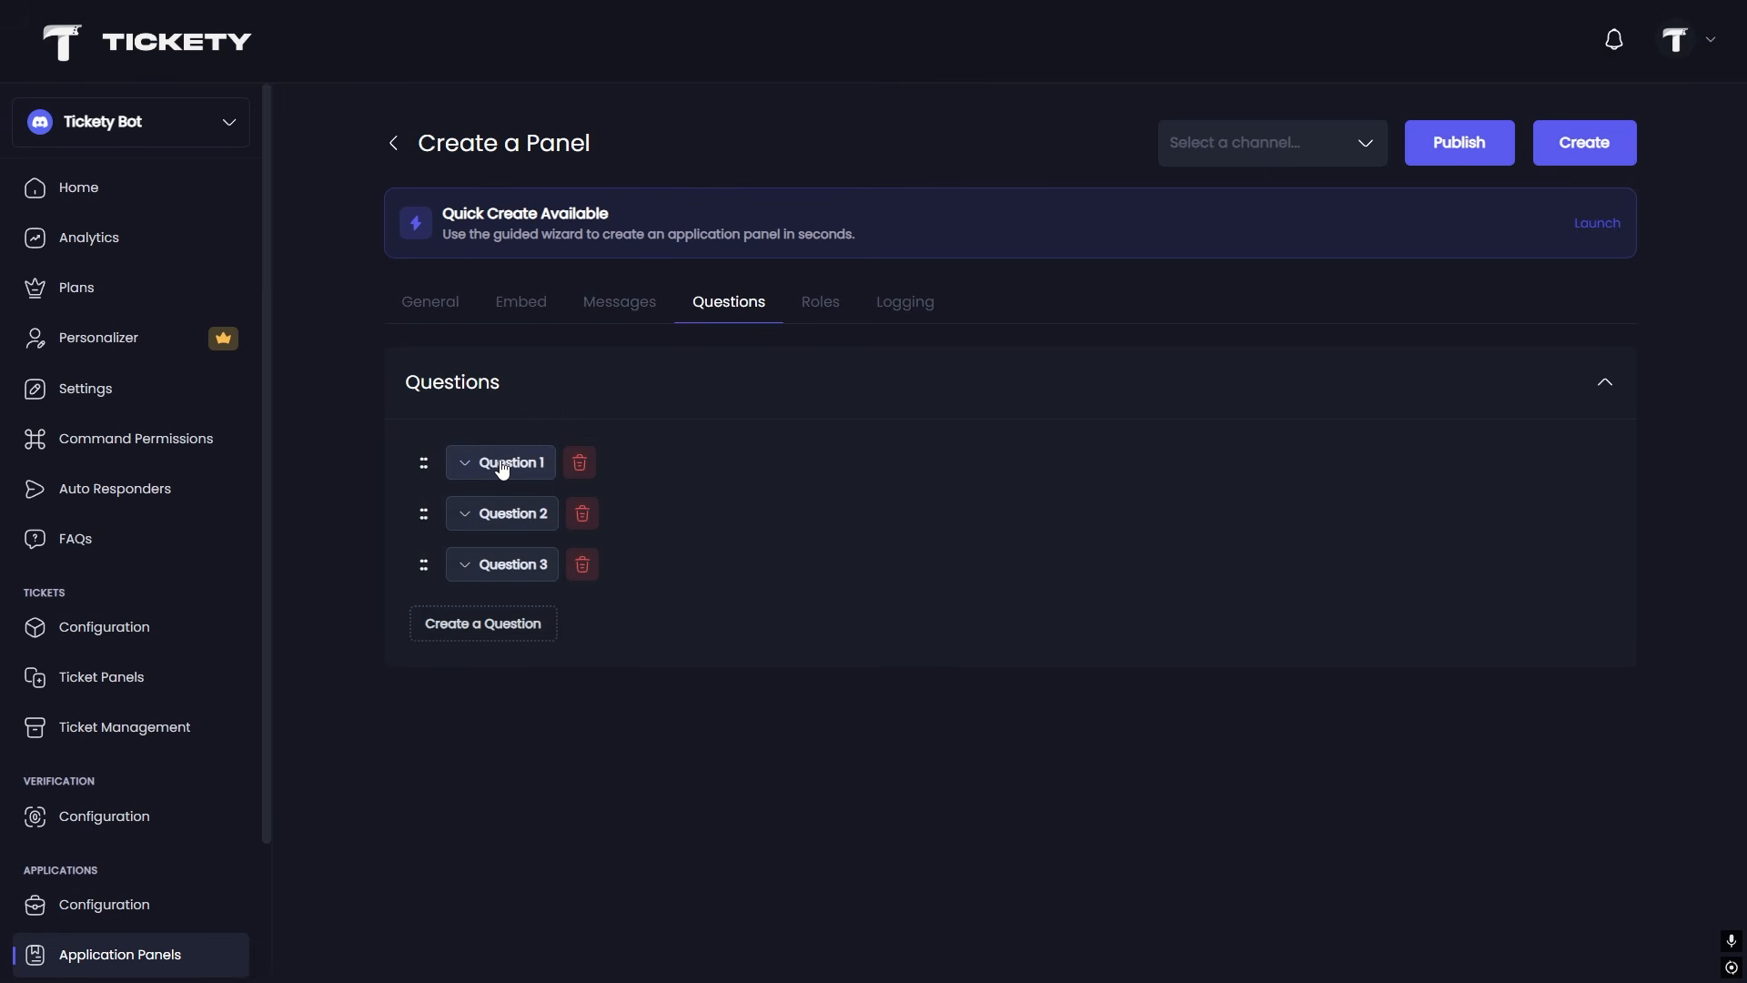
Fill in Question 1 with "Whats your name?" and the description "provide your name?".
left_click(502, 464)
left_click(519, 548)
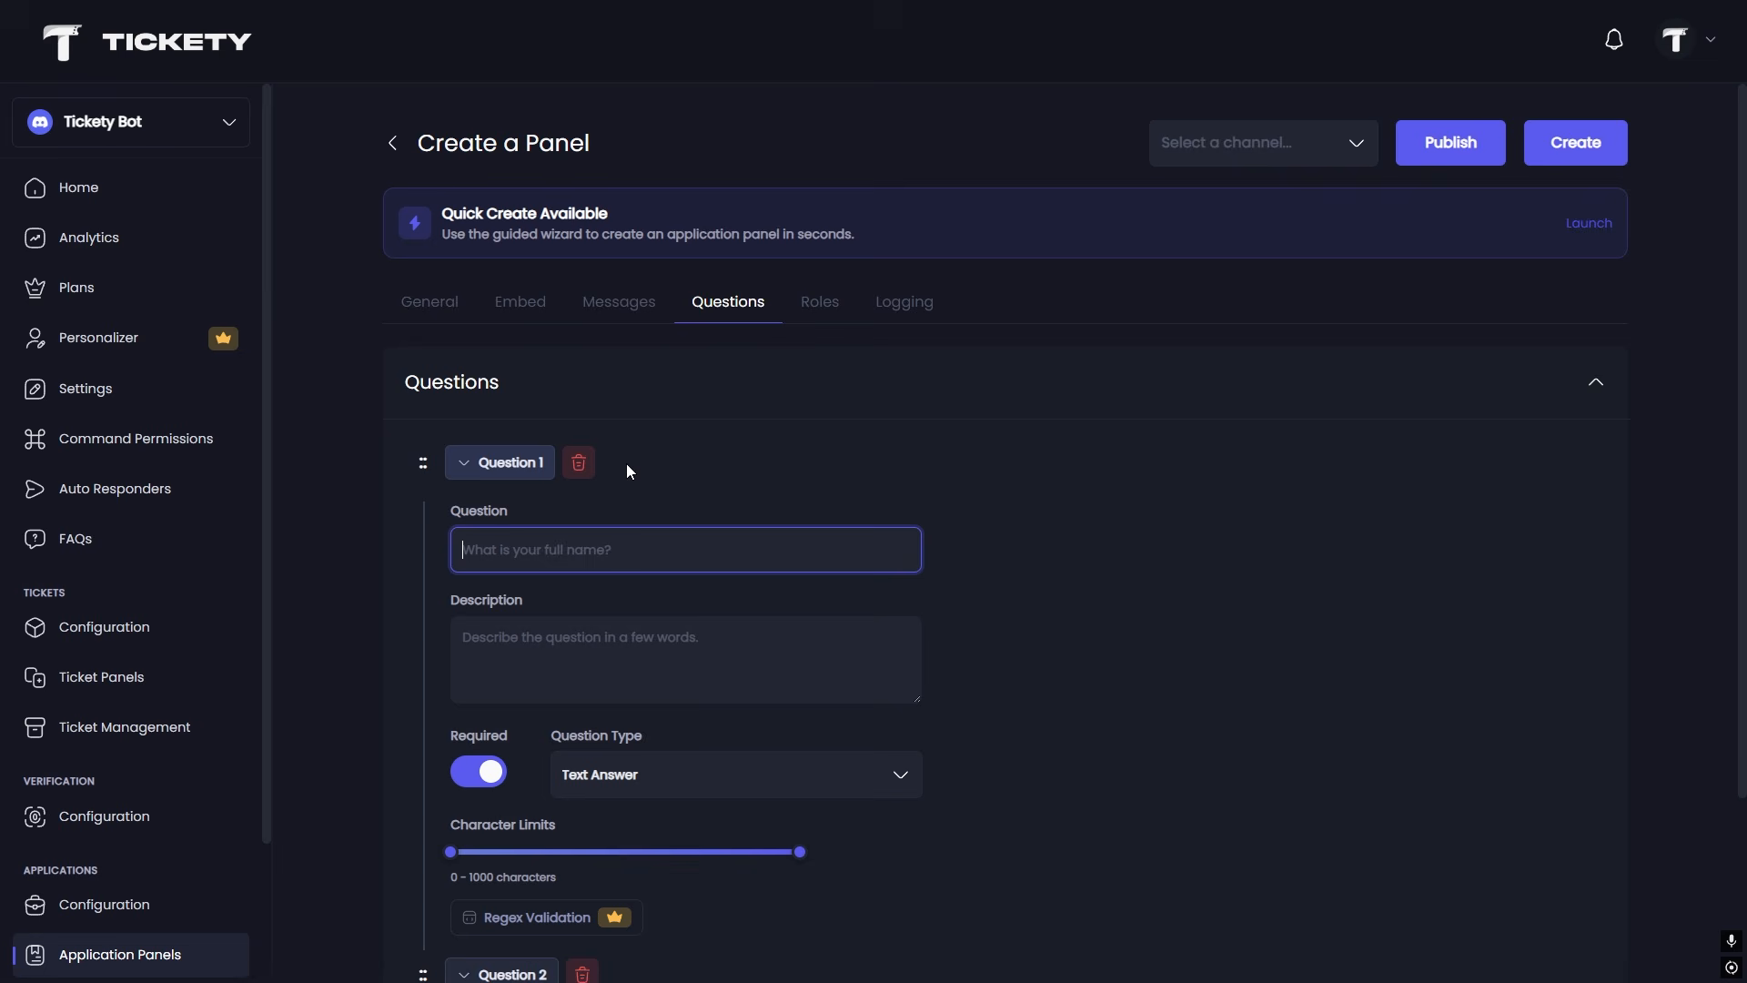
type("Whats your name?")
left_click(567, 639)
type("procv")
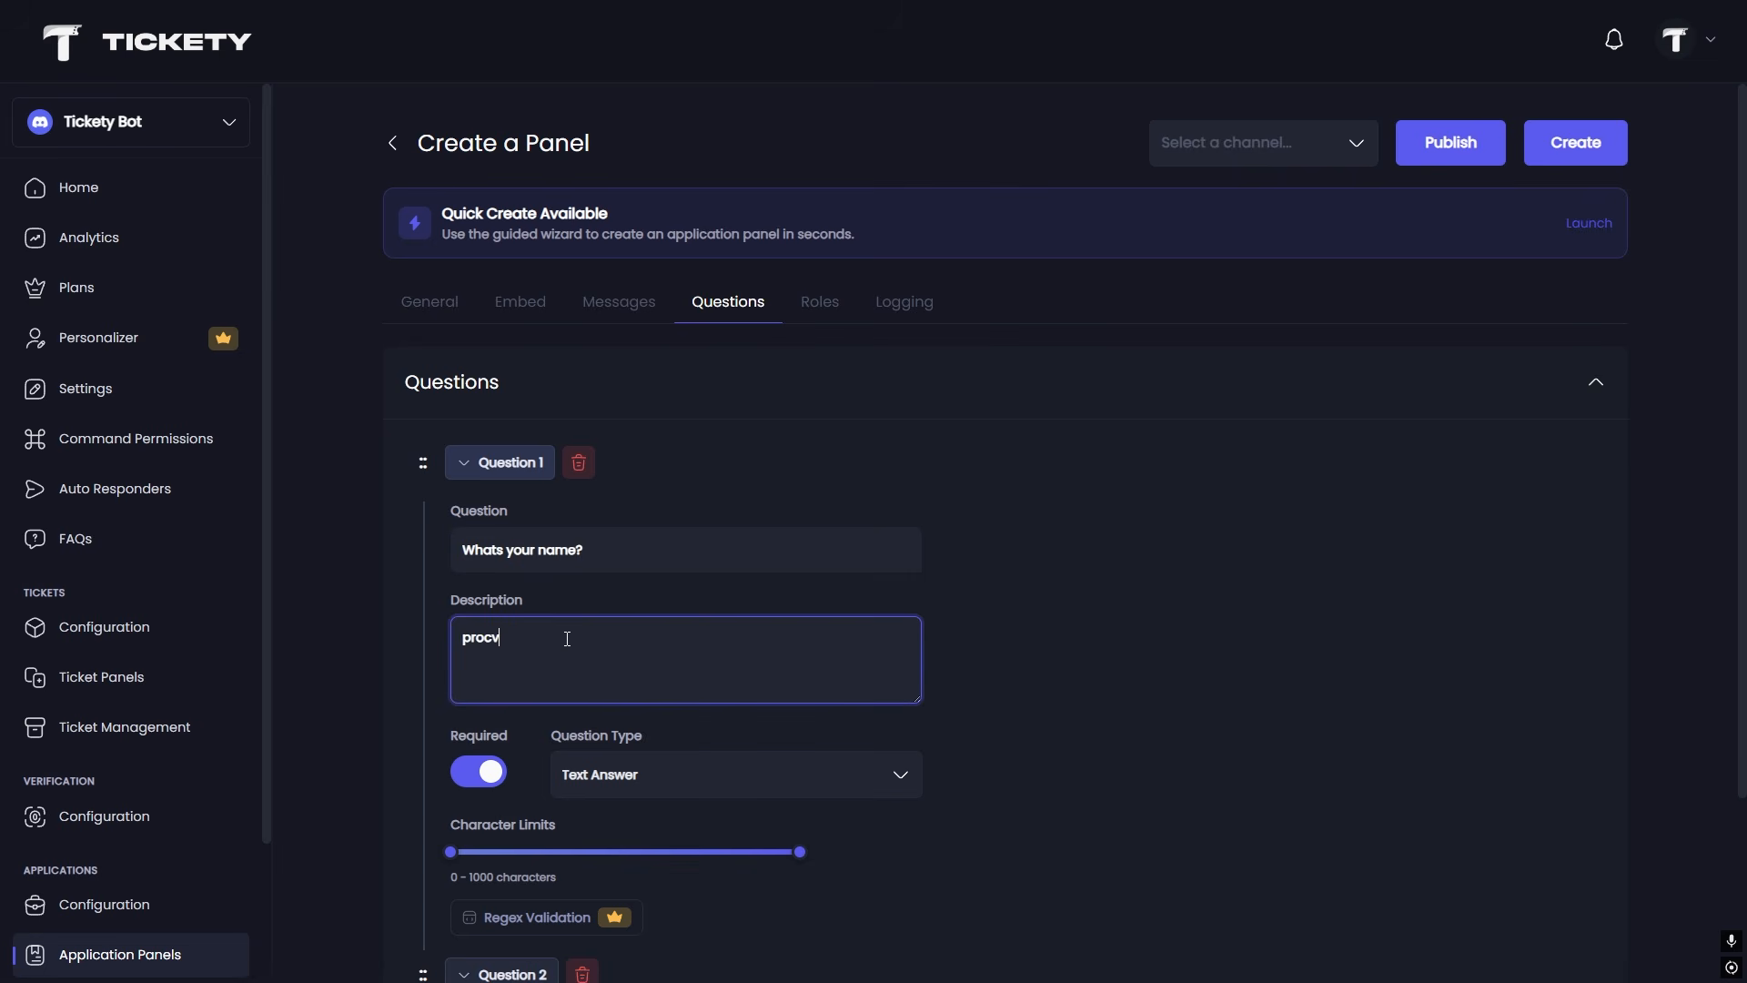
key("BackSpace")
key("BackSpace")
type("vide your name?")
scroll(587, 575, "down", 2)
left_click(664, 544)
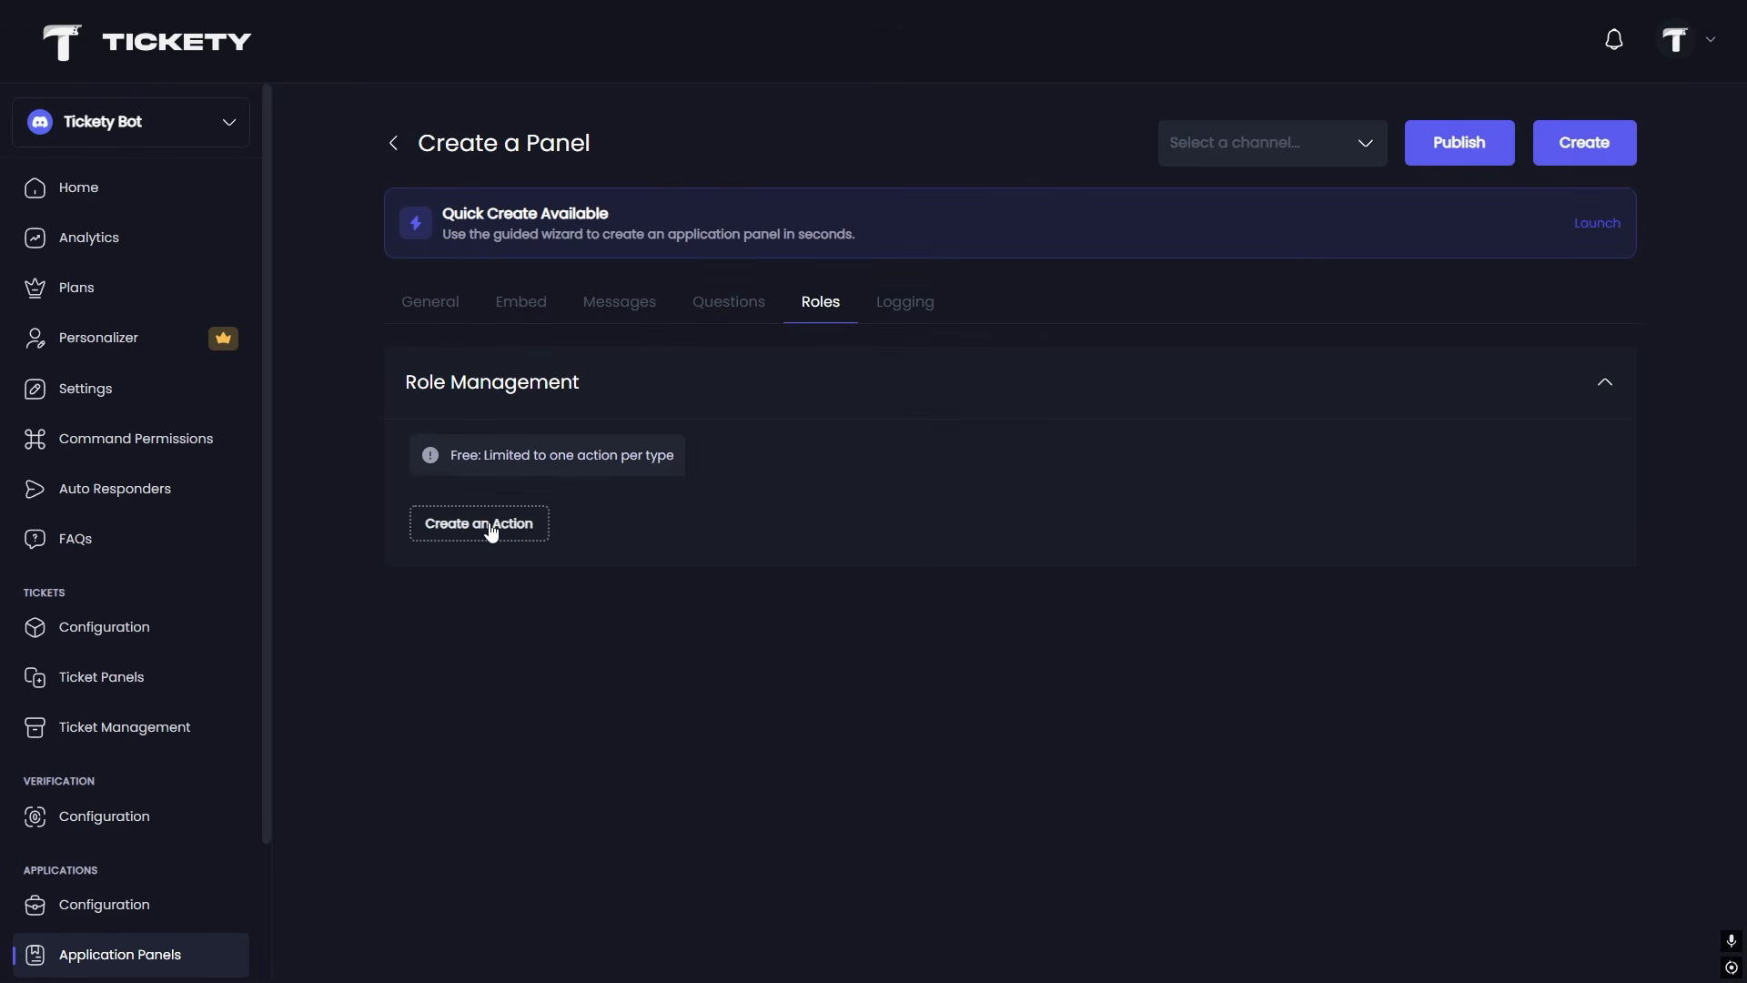
Create a role action that adds the verified role on Submit.
left_click(492, 525)
left_click(545, 516)
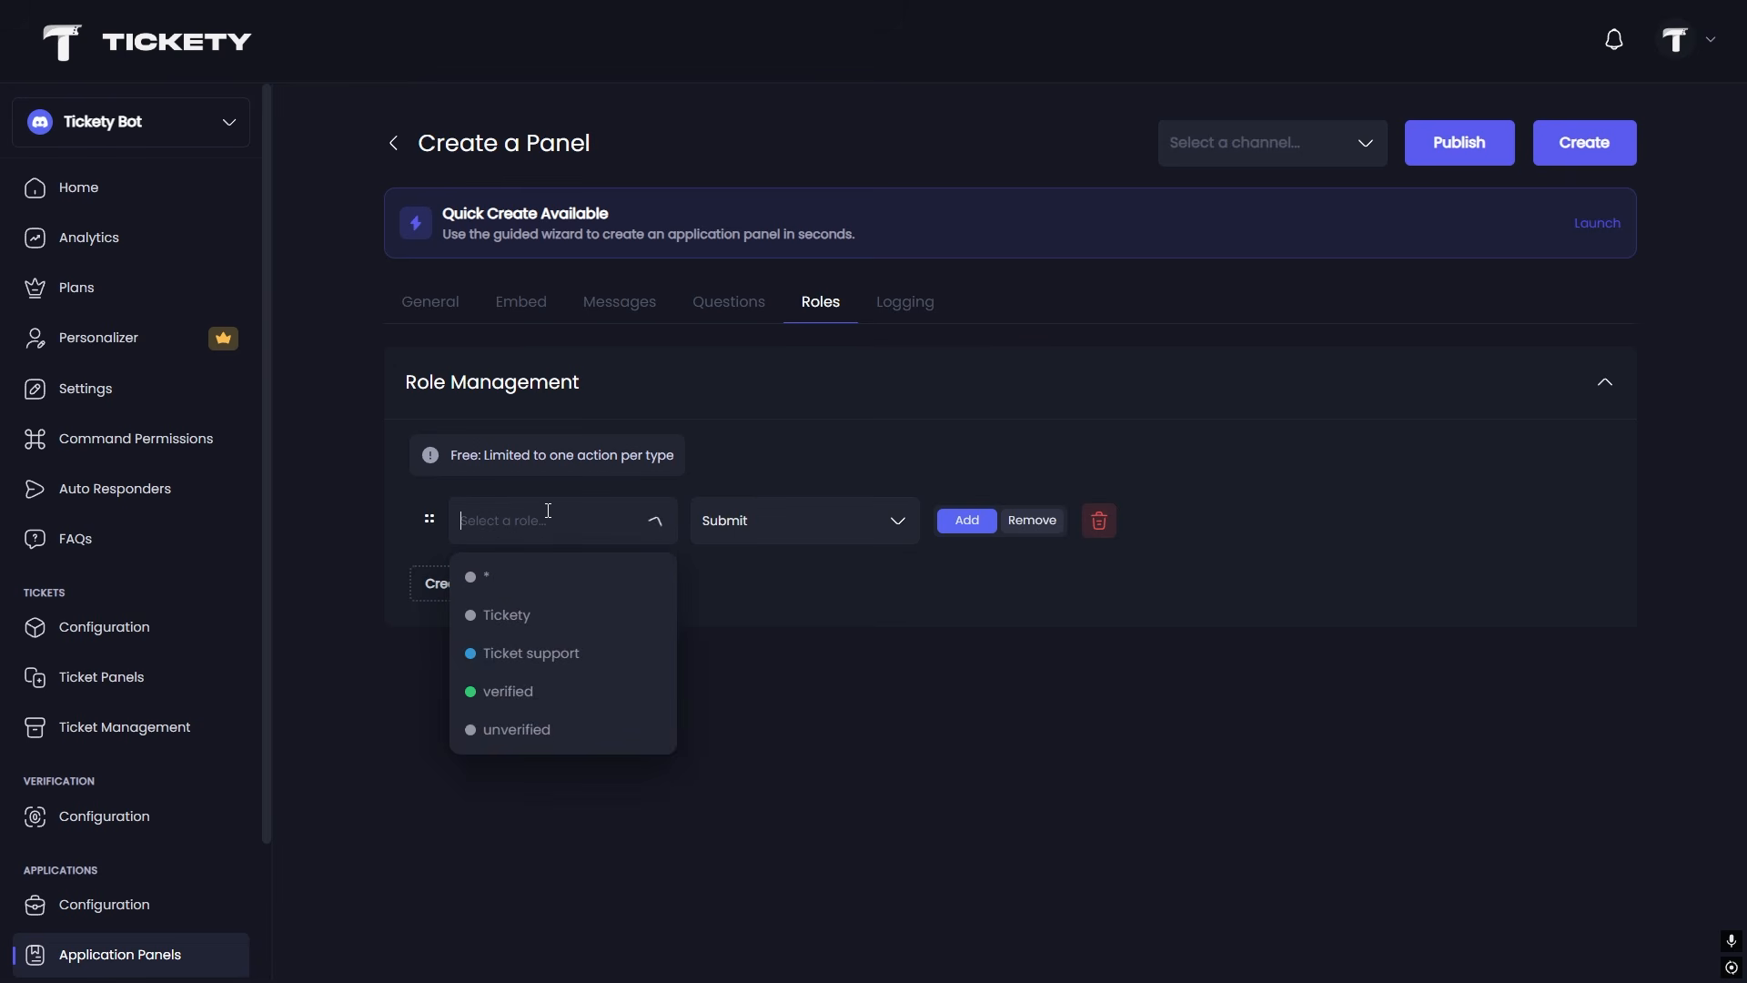
left_click(525, 695)
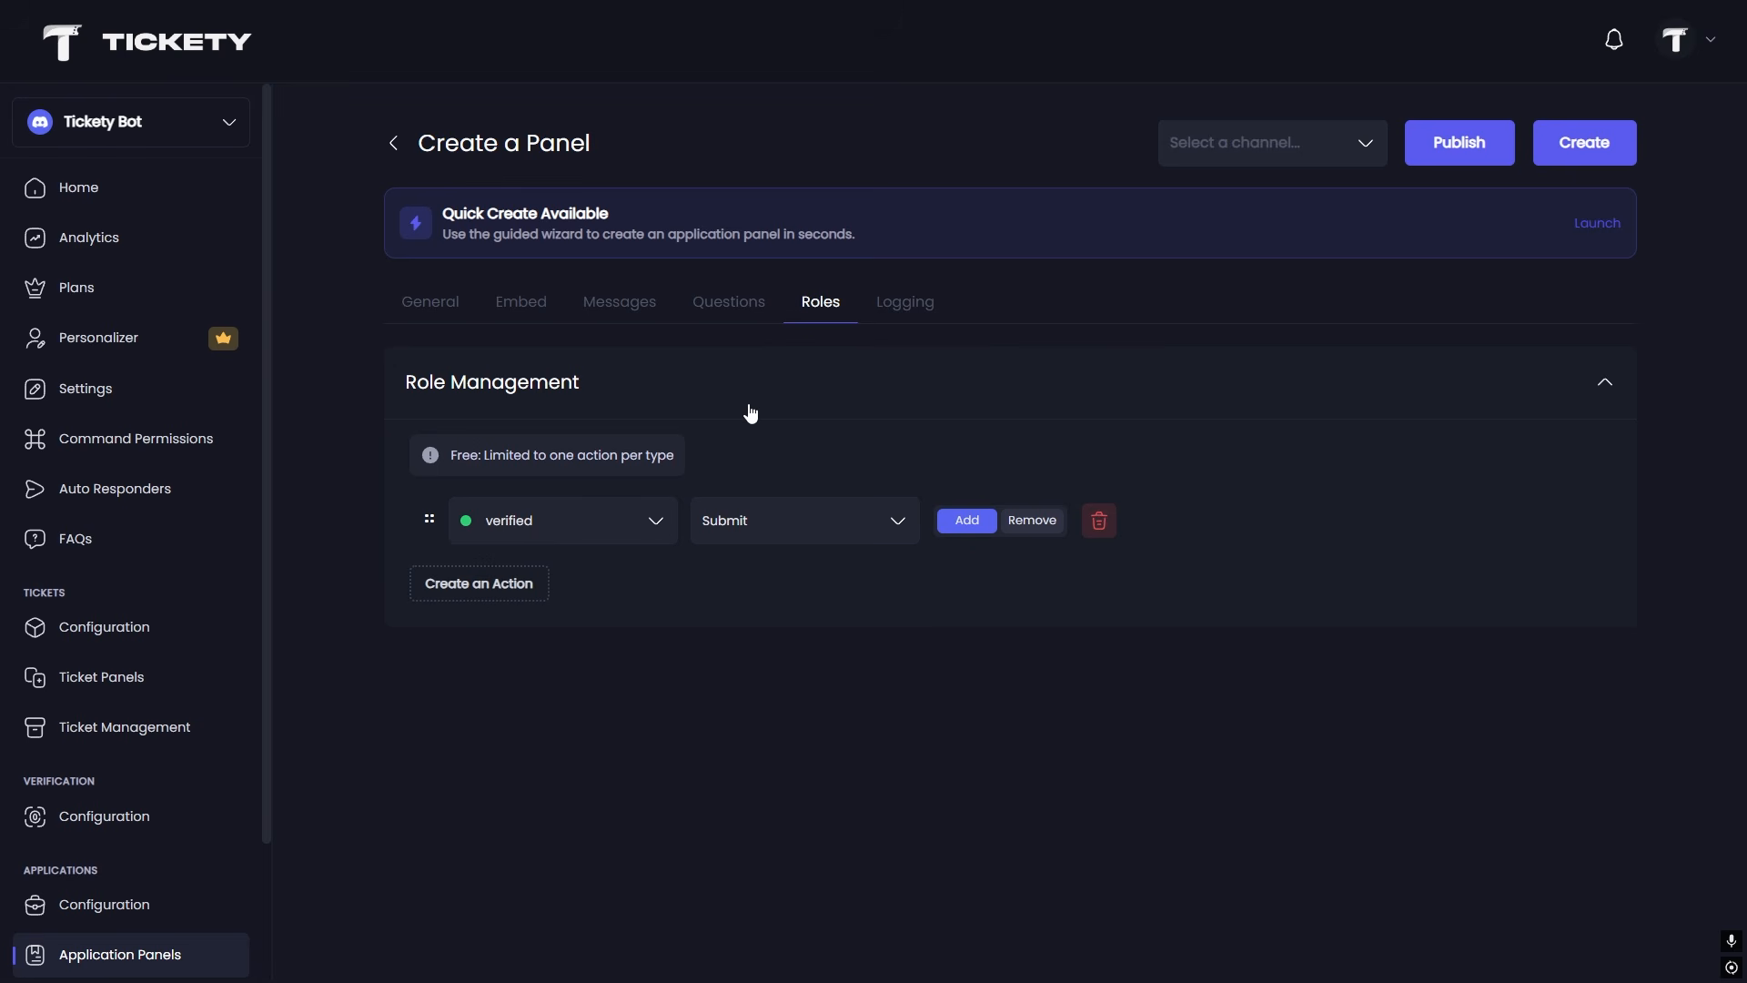
Set logs as the log channel and publish the panel to the staff-applications channel.
left_click(905, 301)
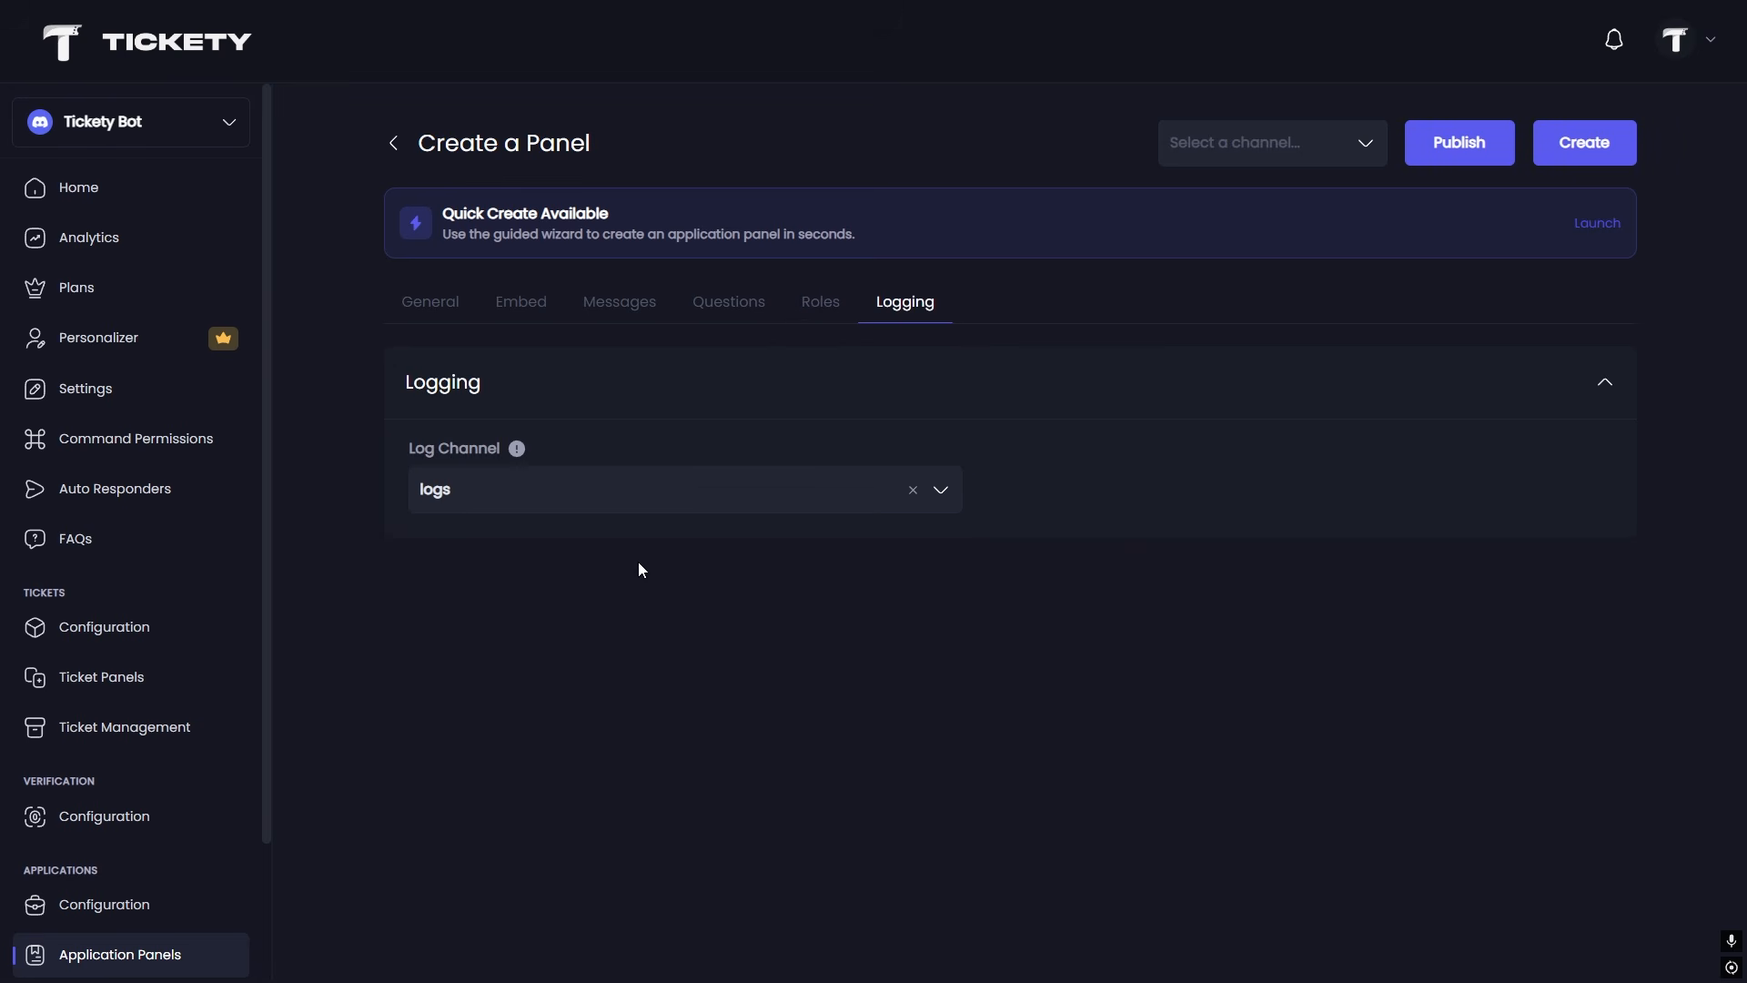
left_click(740, 495)
left_click(473, 733)
left_click(1296, 148)
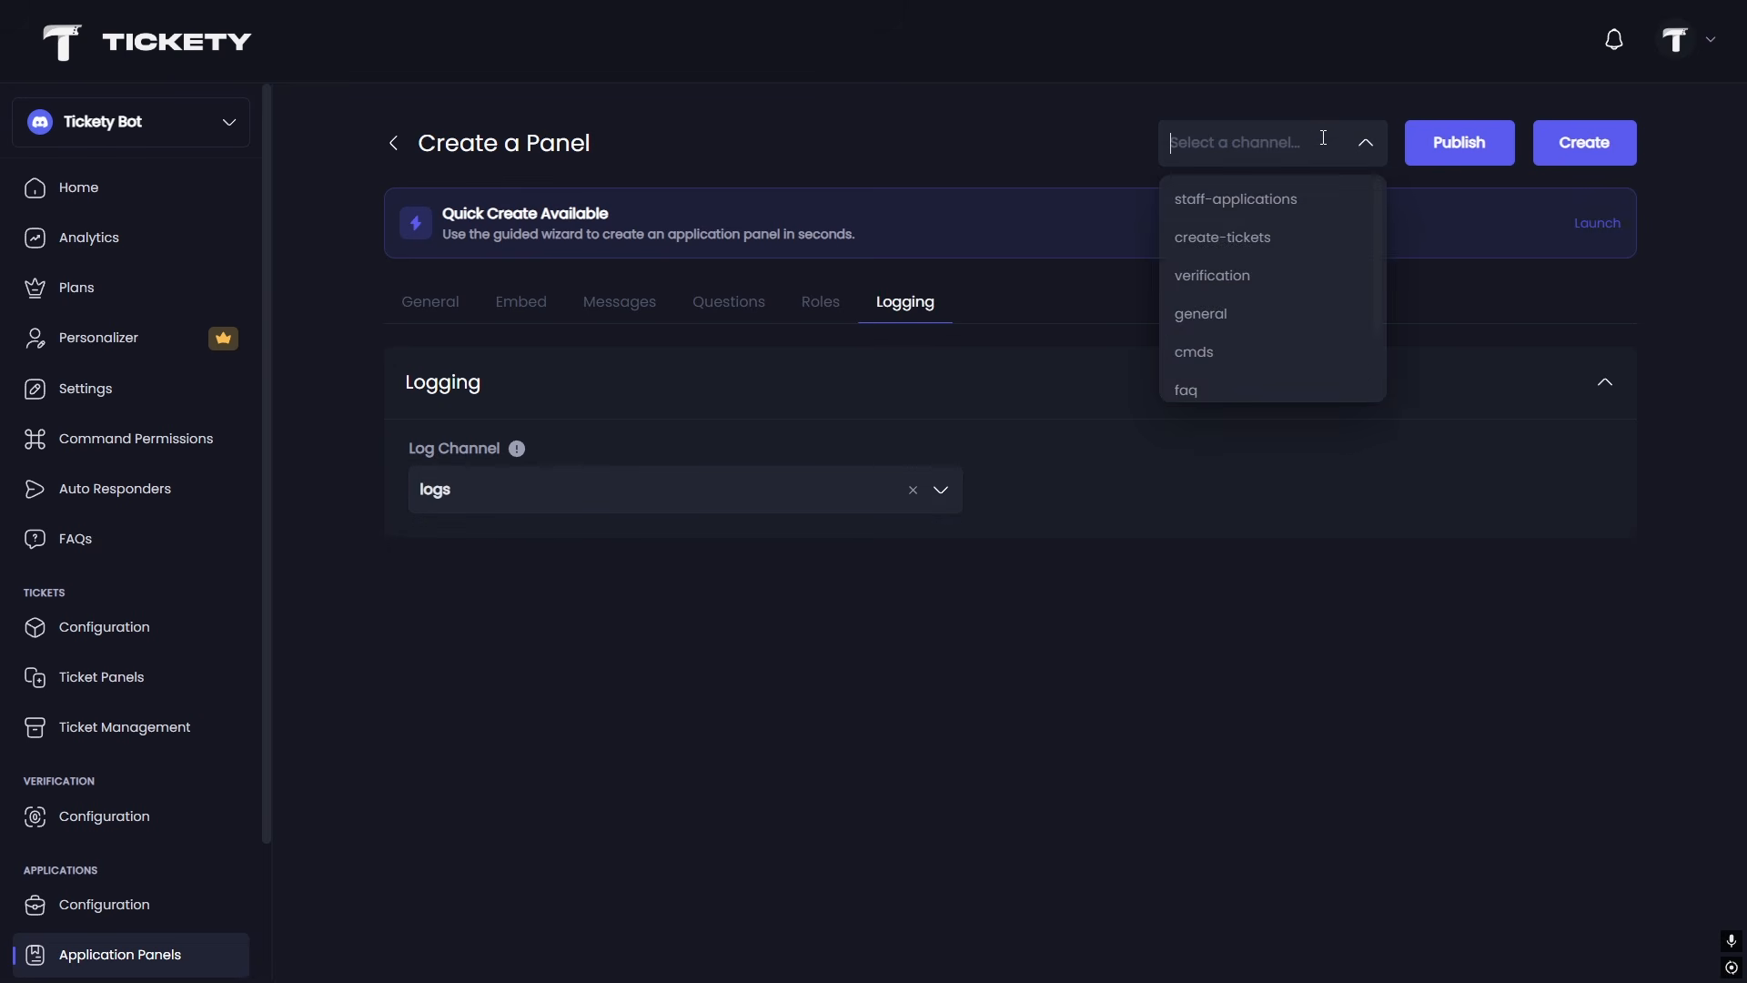
left_click(1260, 196)
left_click(1456, 142)
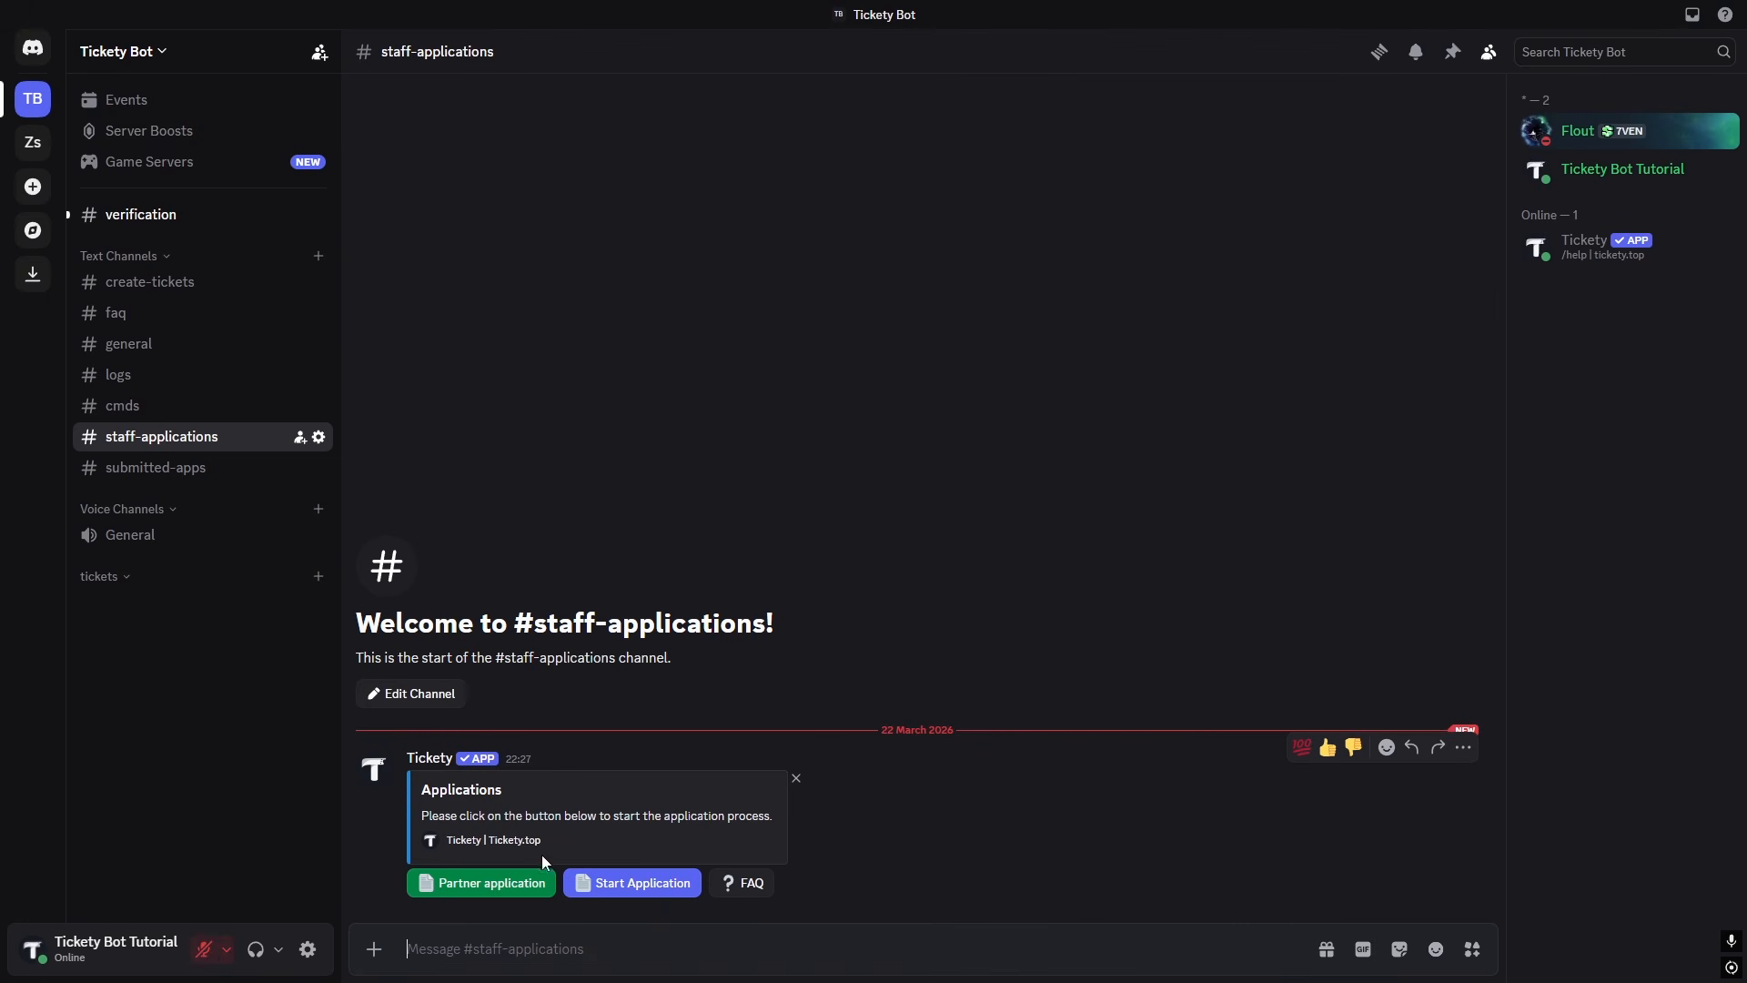
In Discord, request the staff application in staff-applications and start it from Tickety's direct message.
left_click(626, 882)
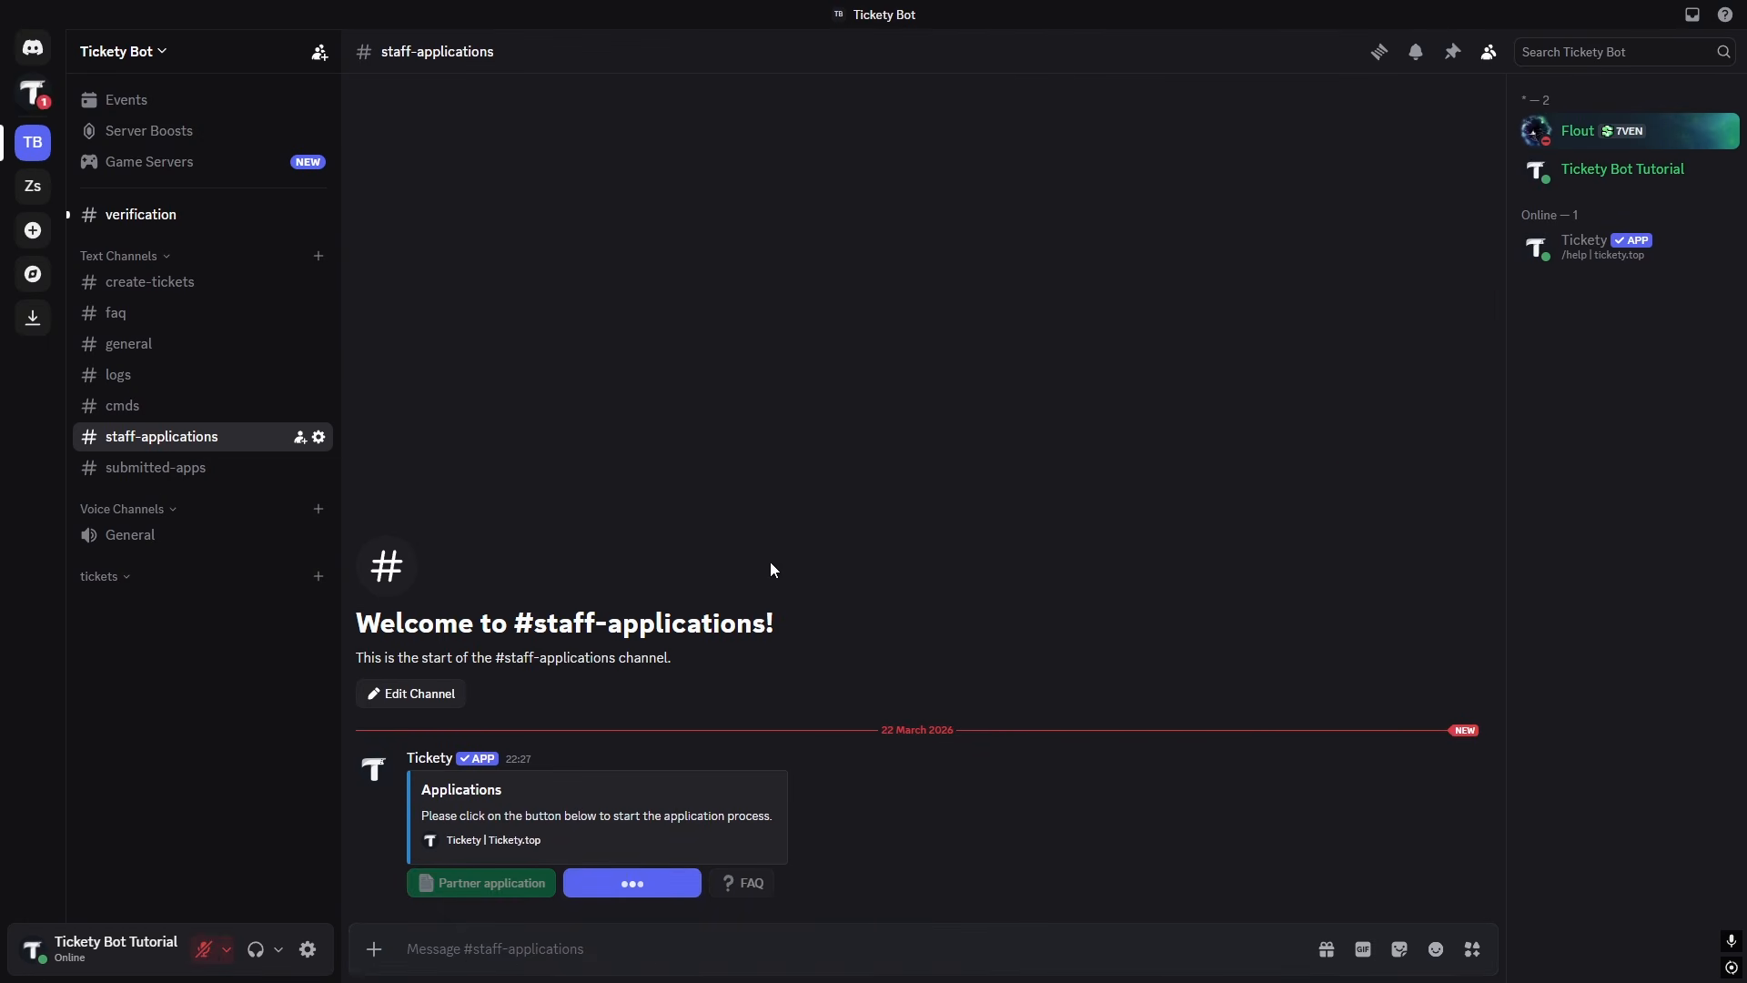
left_click(33, 92)
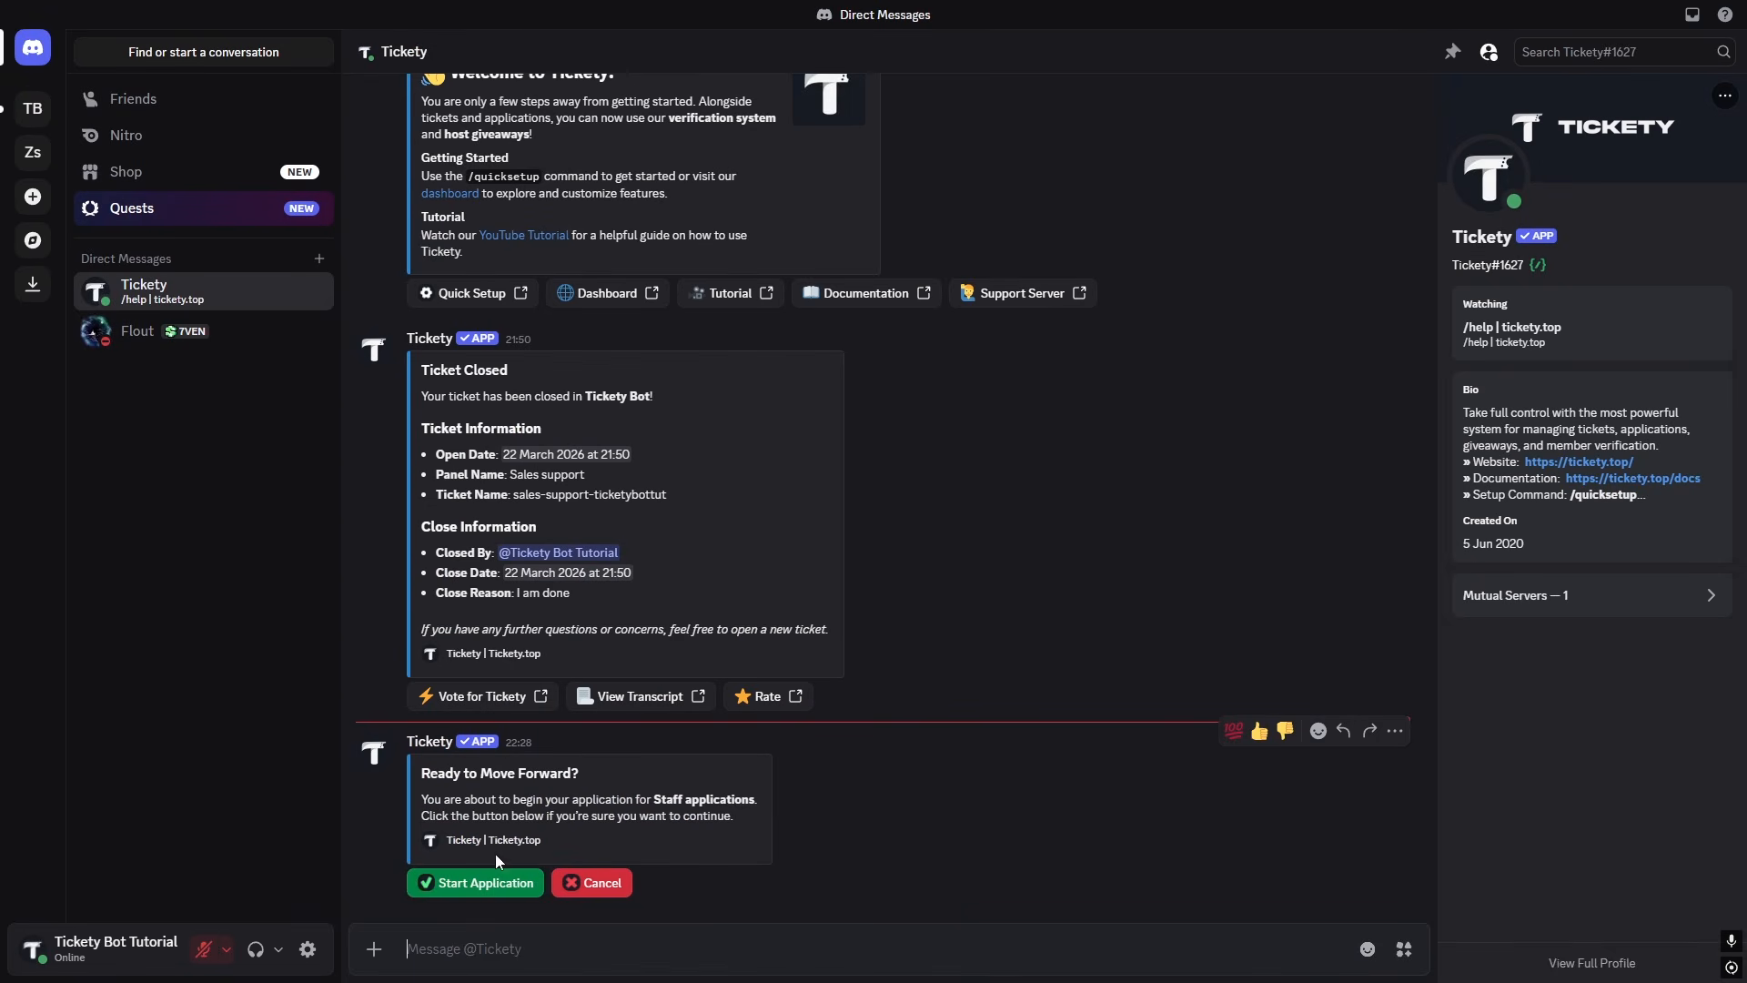
left_click(490, 887)
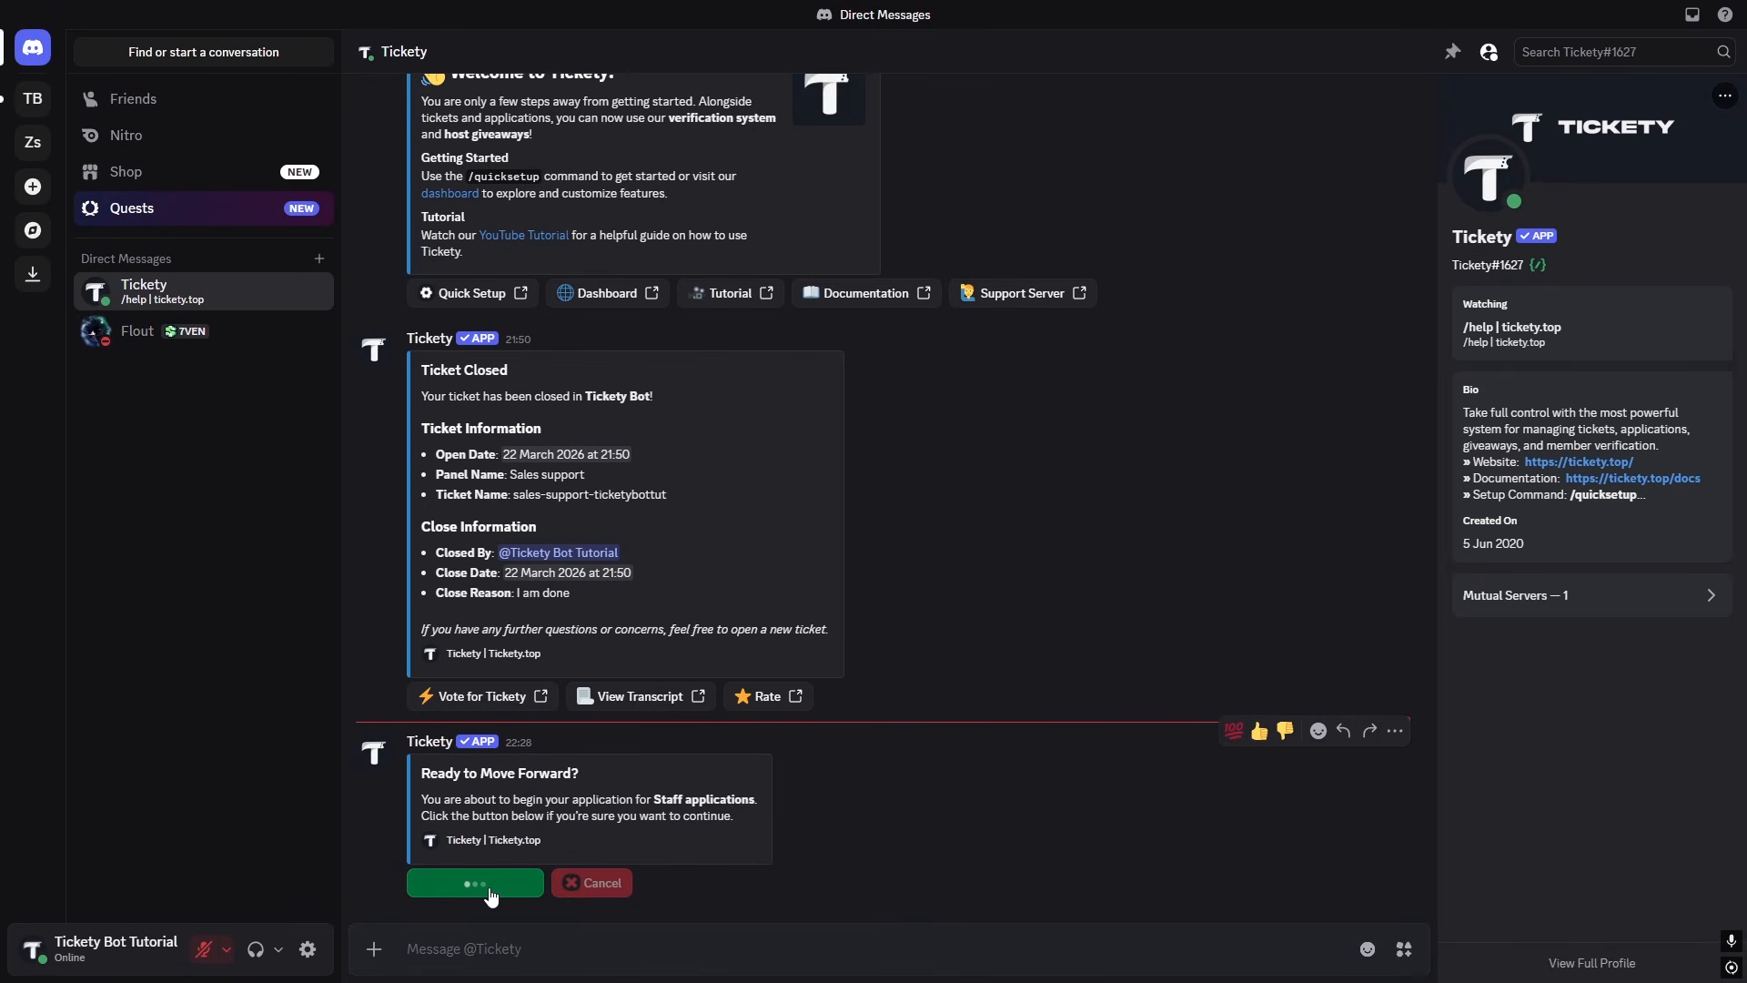
Answer the questions with the applicant's name, "18" and "this", submit the application, and return to the Tickety Bot server.
type("Flout")
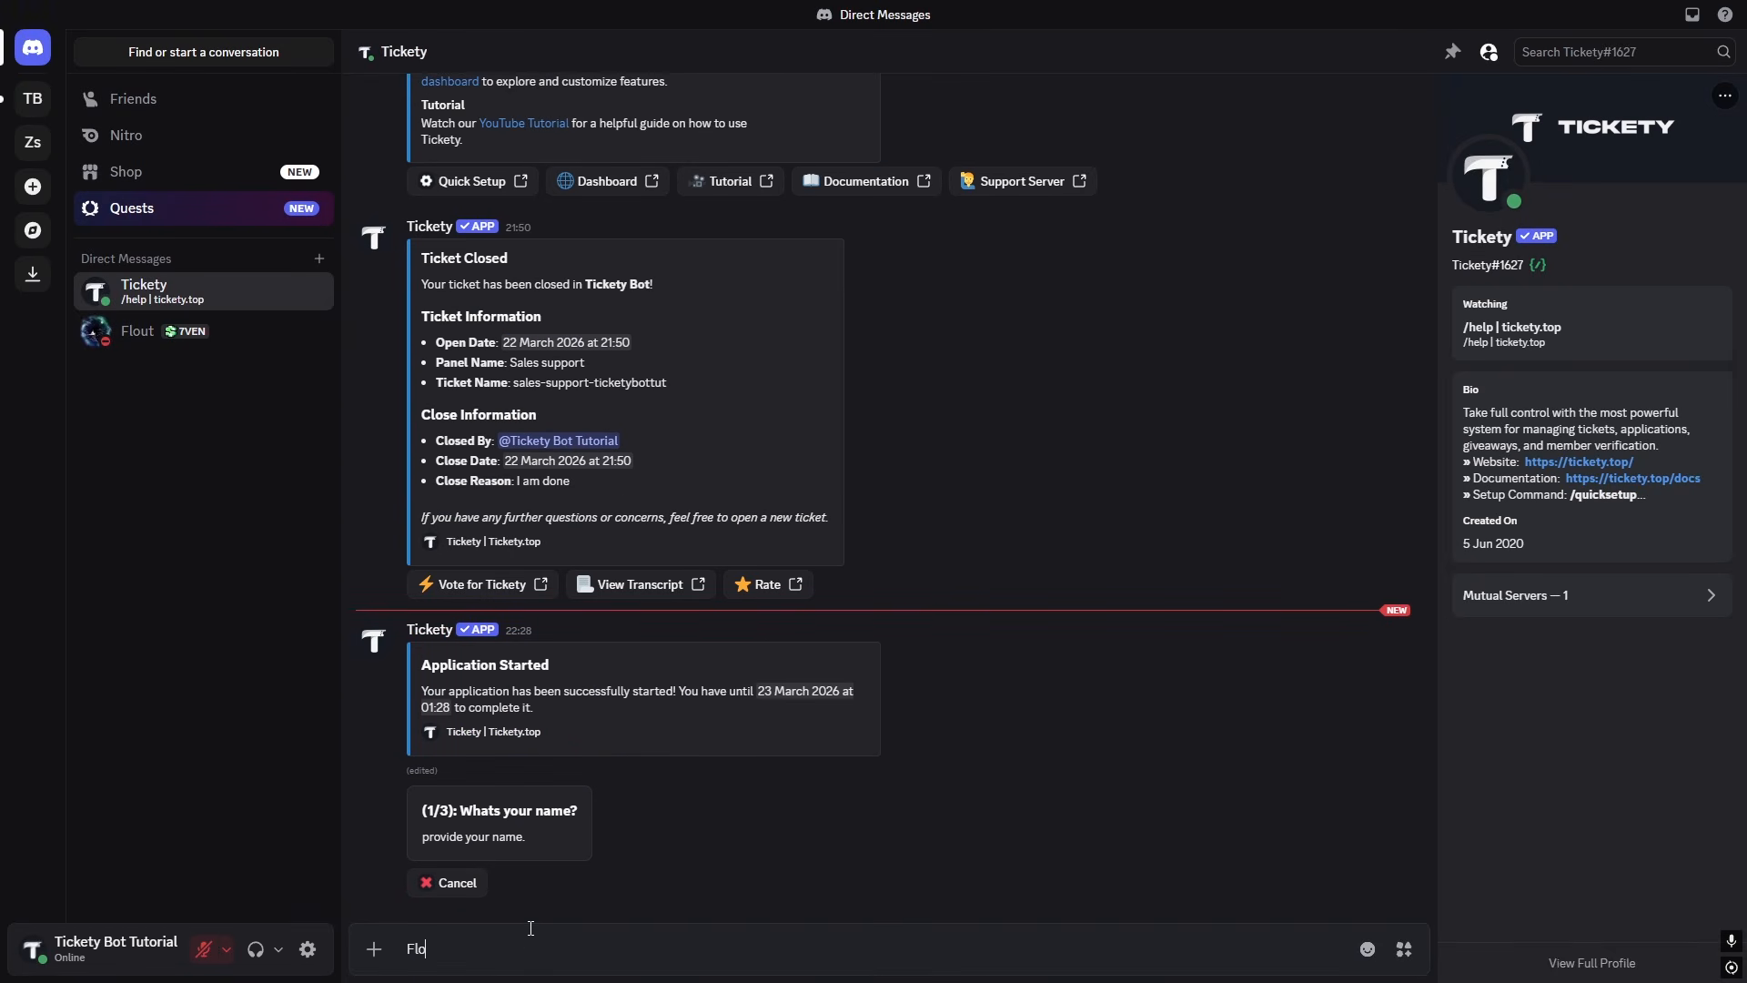
key("Return")
type("18")
key("Return")
type("this")
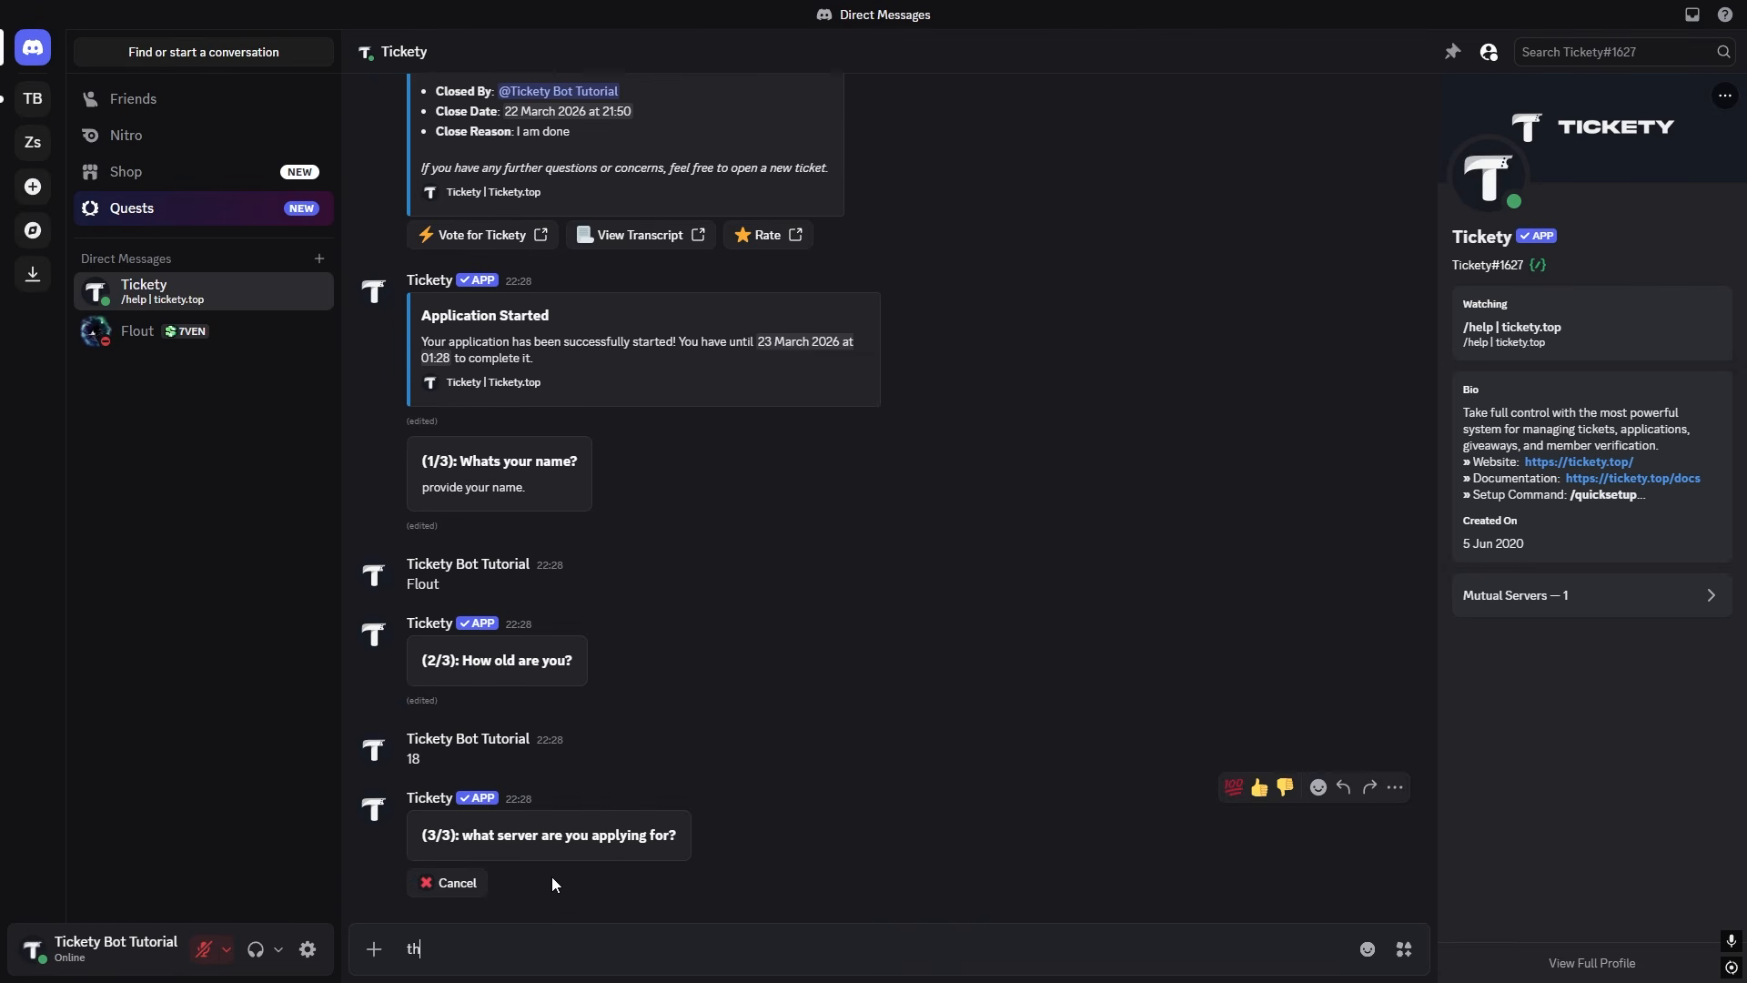
key("Return")
left_click(471, 884)
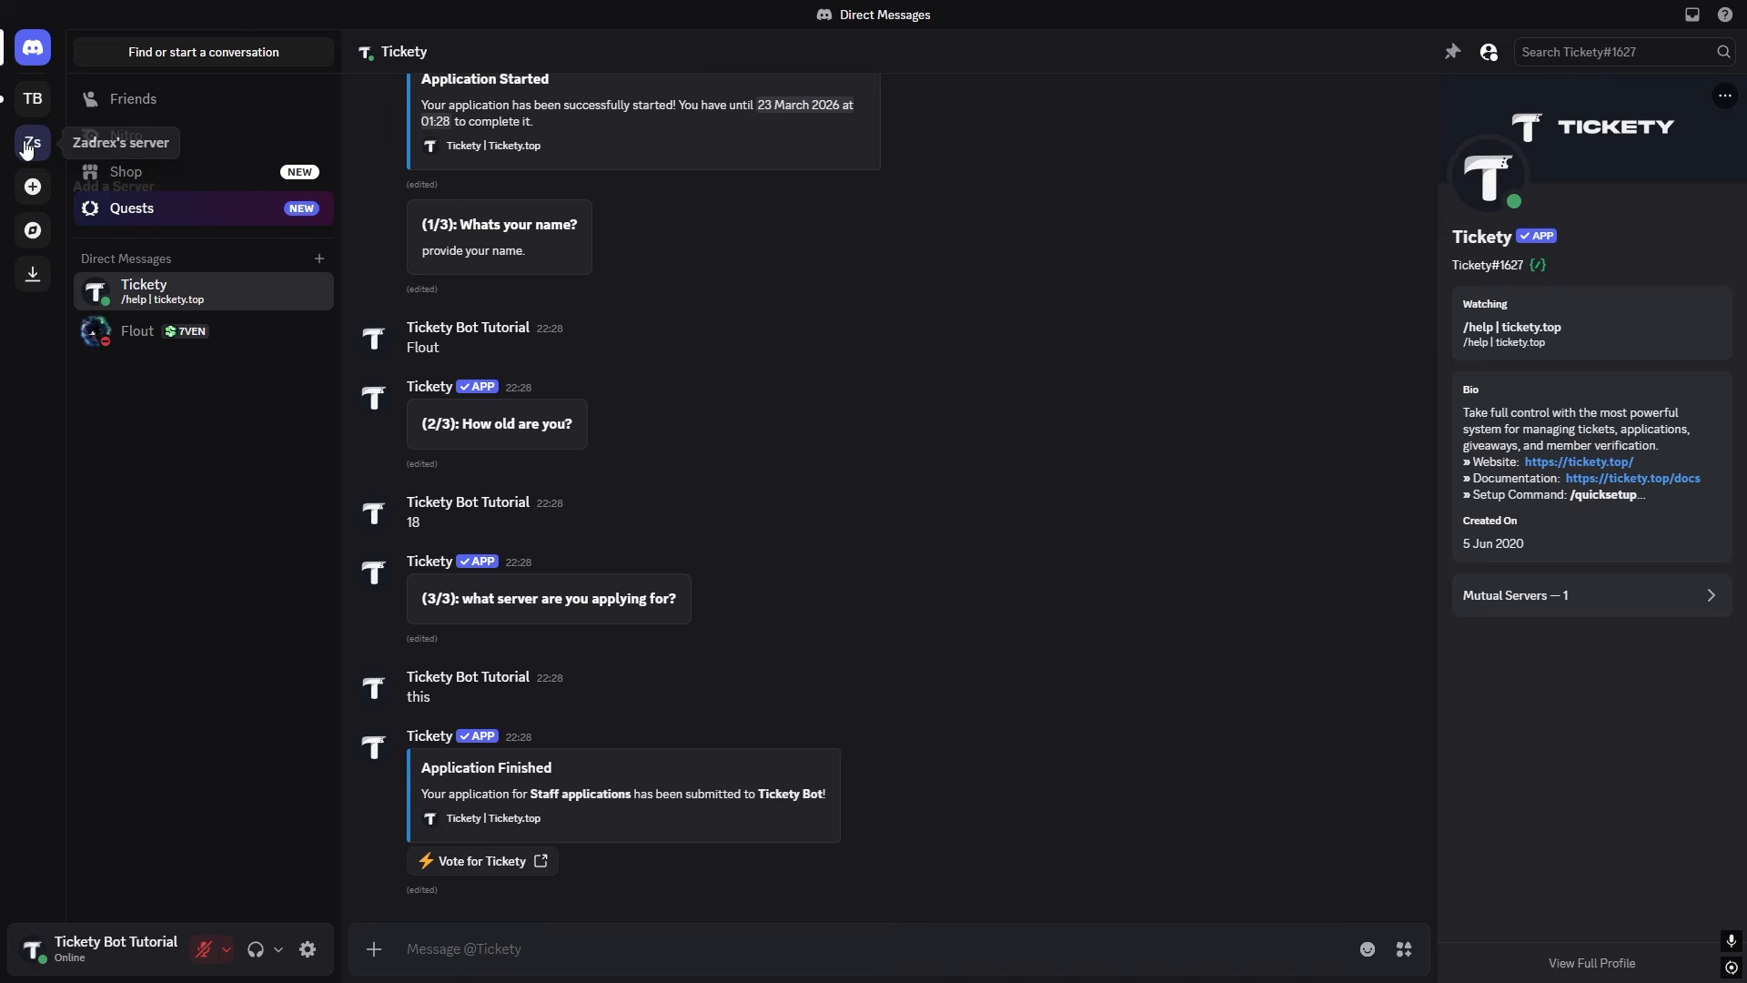
left_click(30, 99)
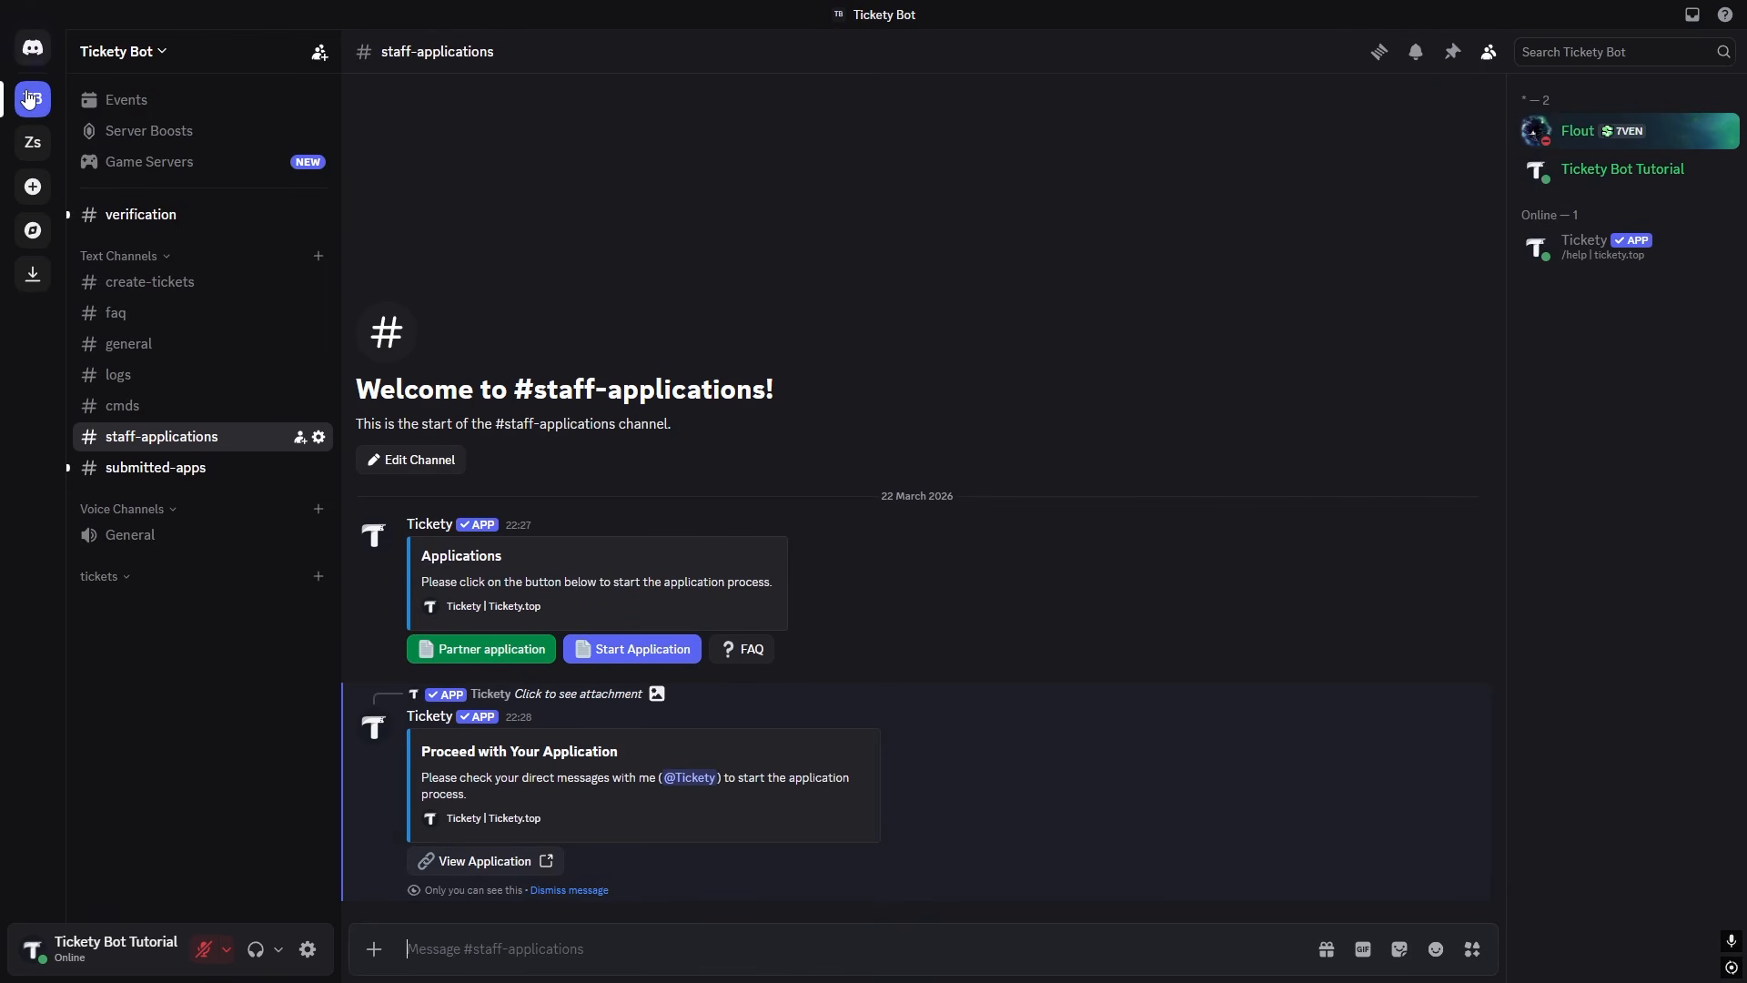
In submitted-apps, view the applicant's user history and open an interview from the submitted staff application.
left_click(215, 468)
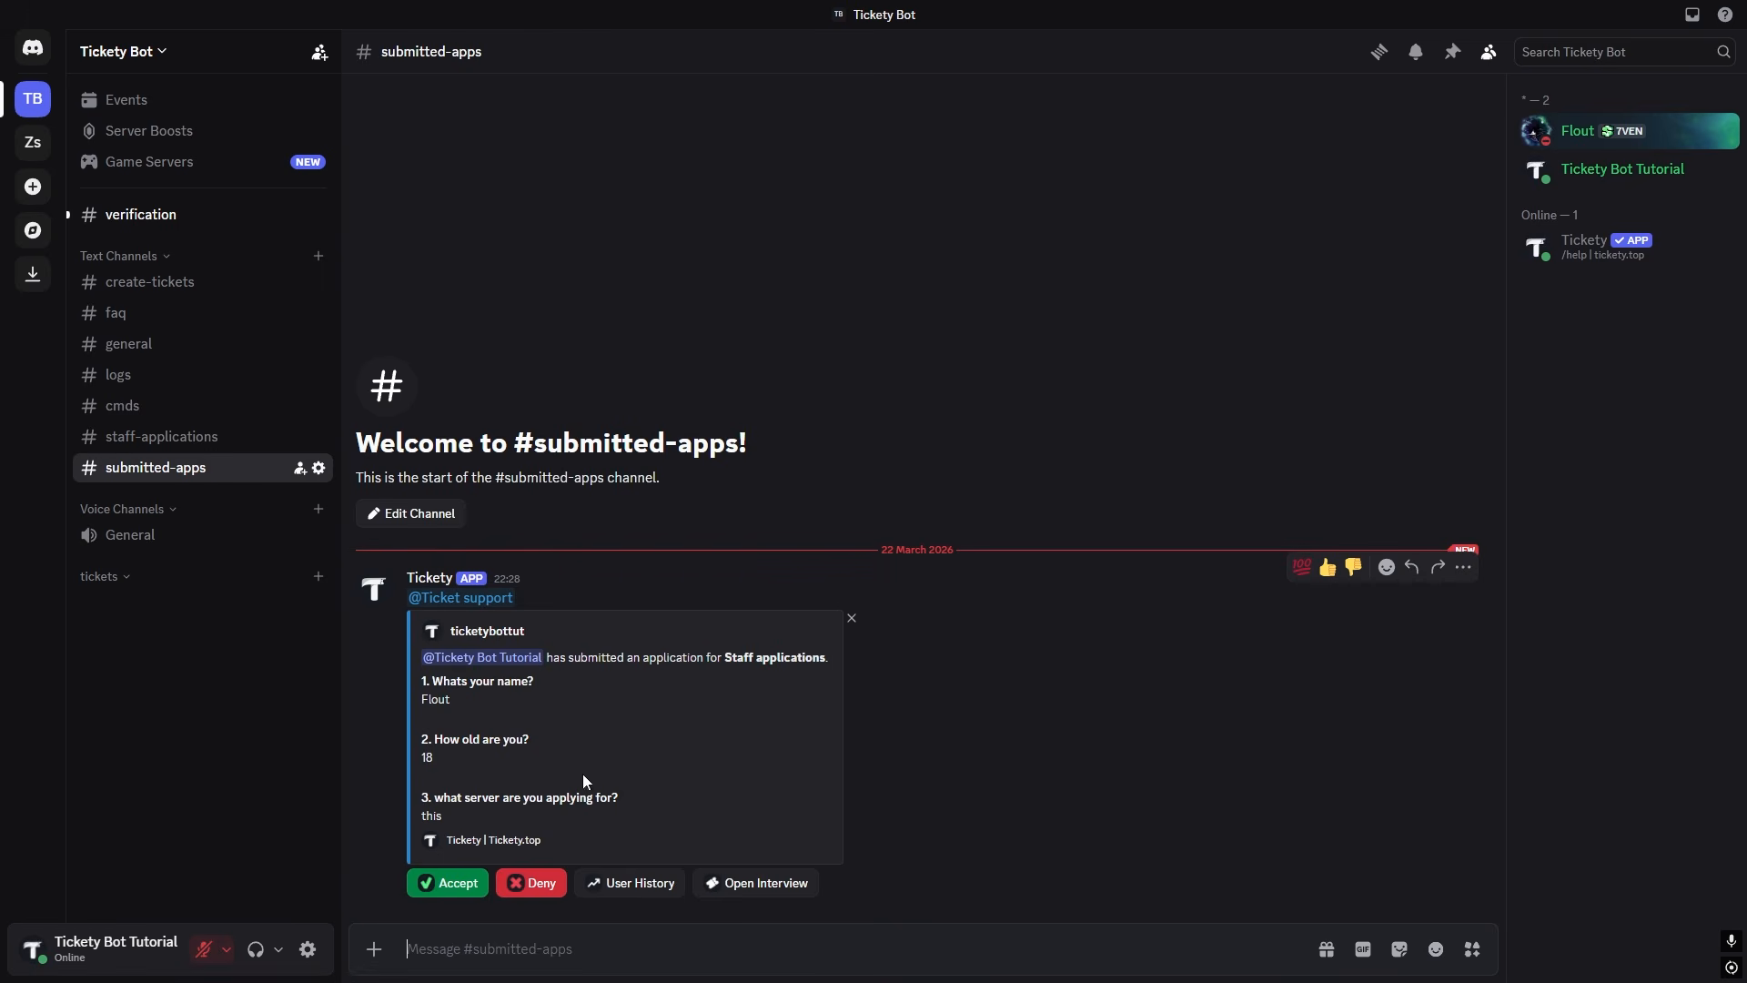
left_click(624, 883)
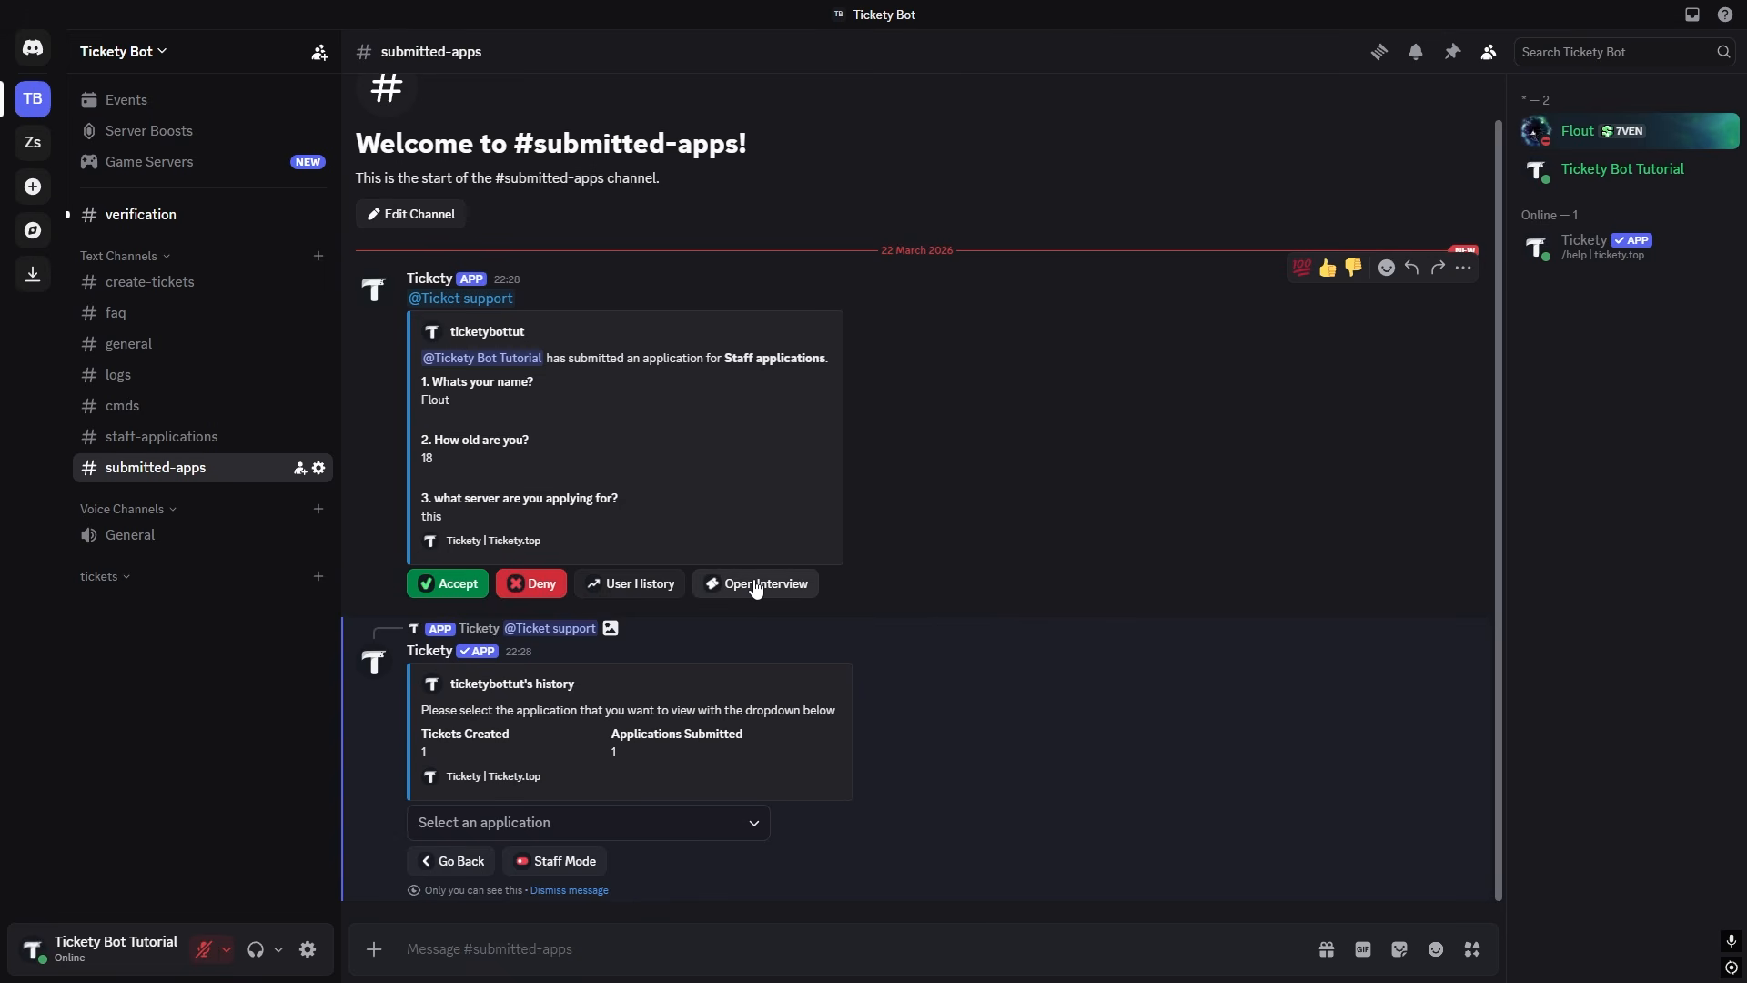
left_click(756, 587)
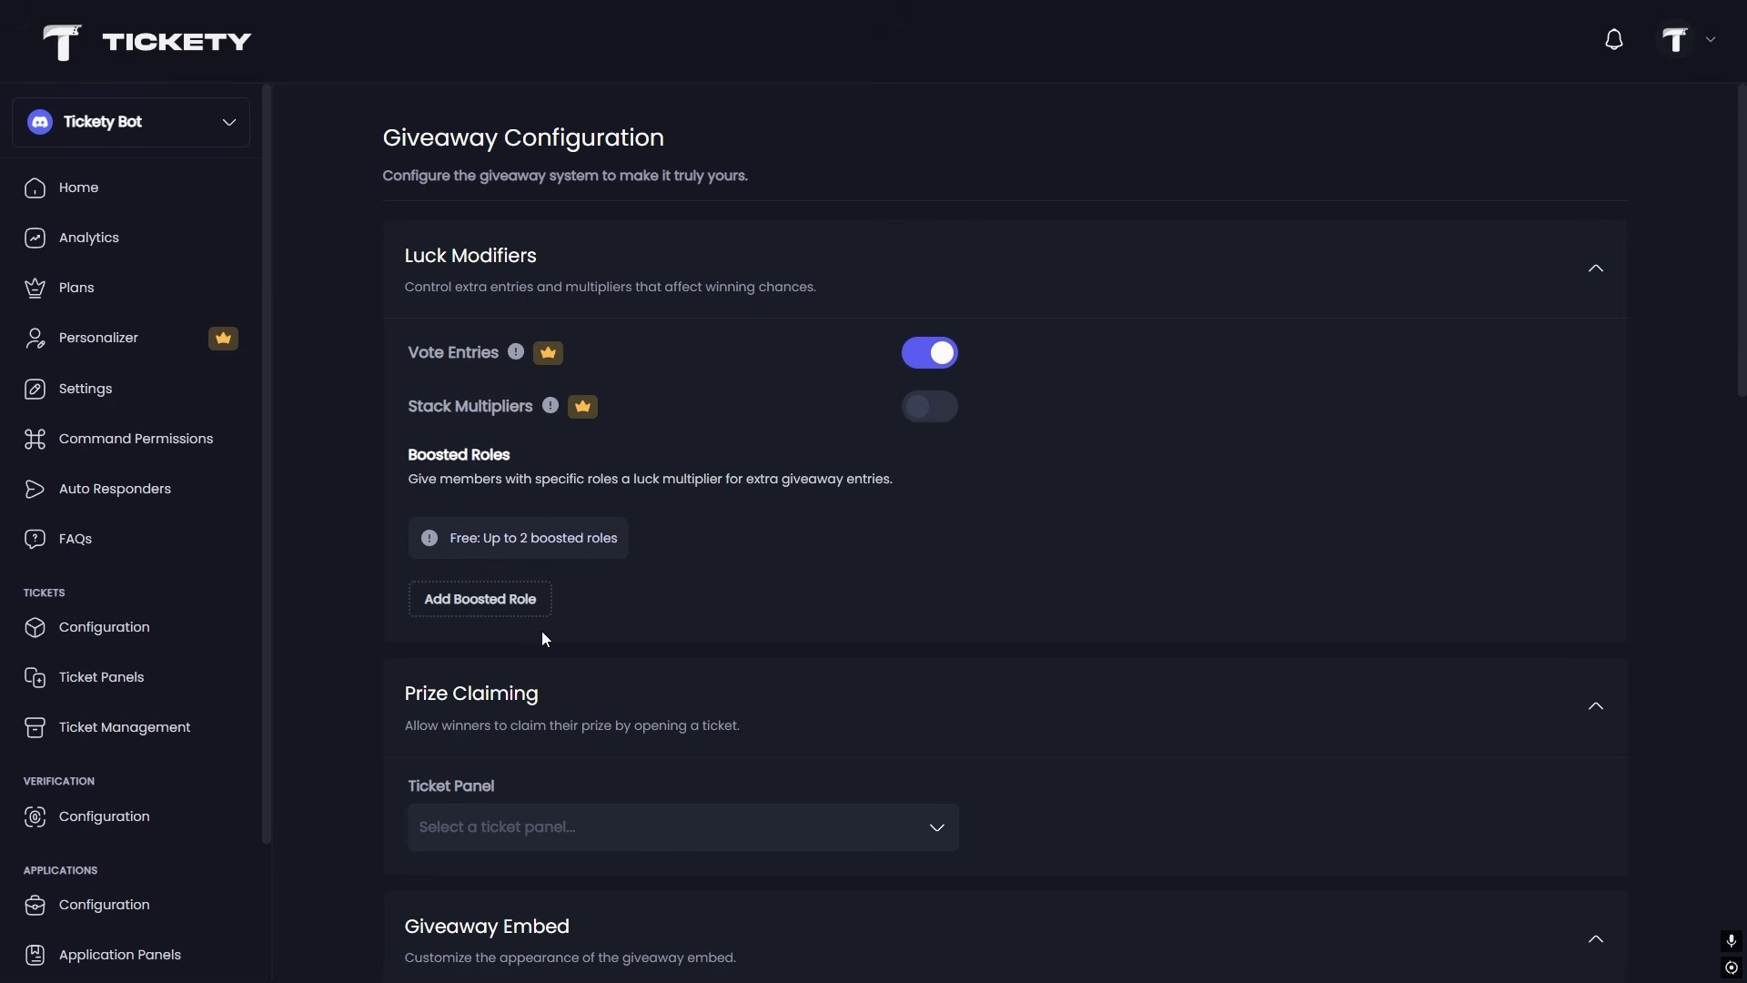
In Tickety's giveaway configuration, add 2x booster as a 2.0x boosted role and select Sales support as the prize-claiming ticket panel.
left_click(477, 607)
left_click(475, 610)
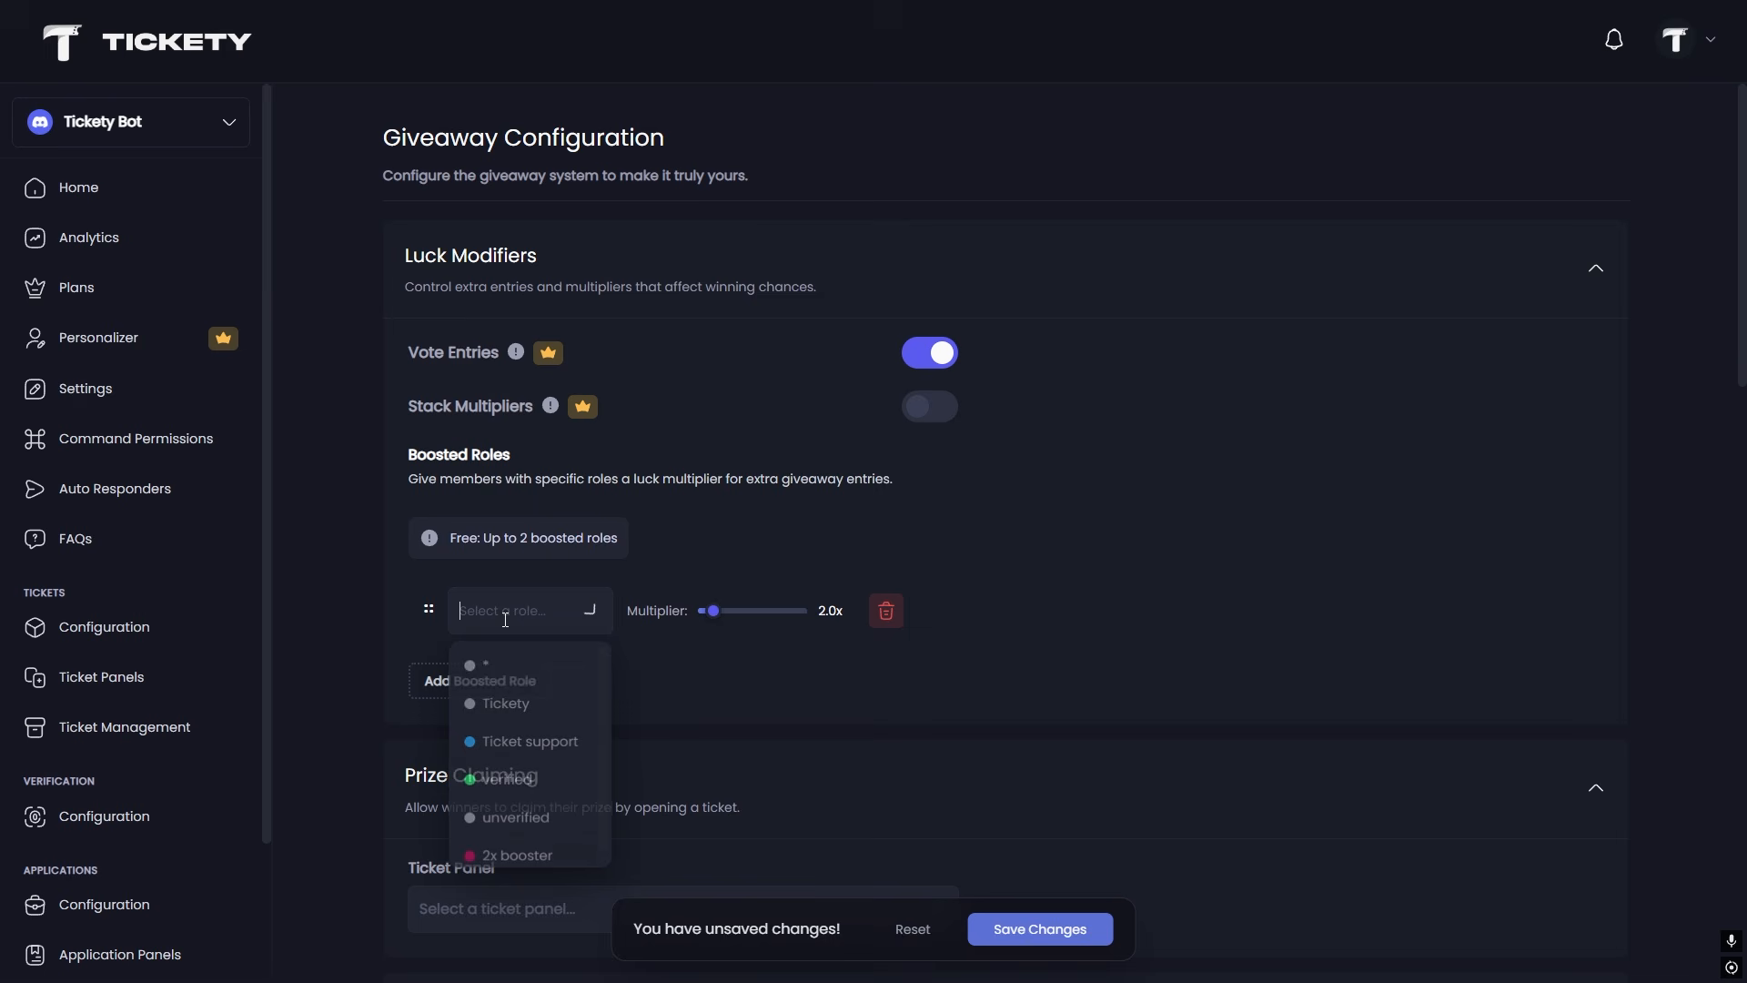
left_click(546, 855)
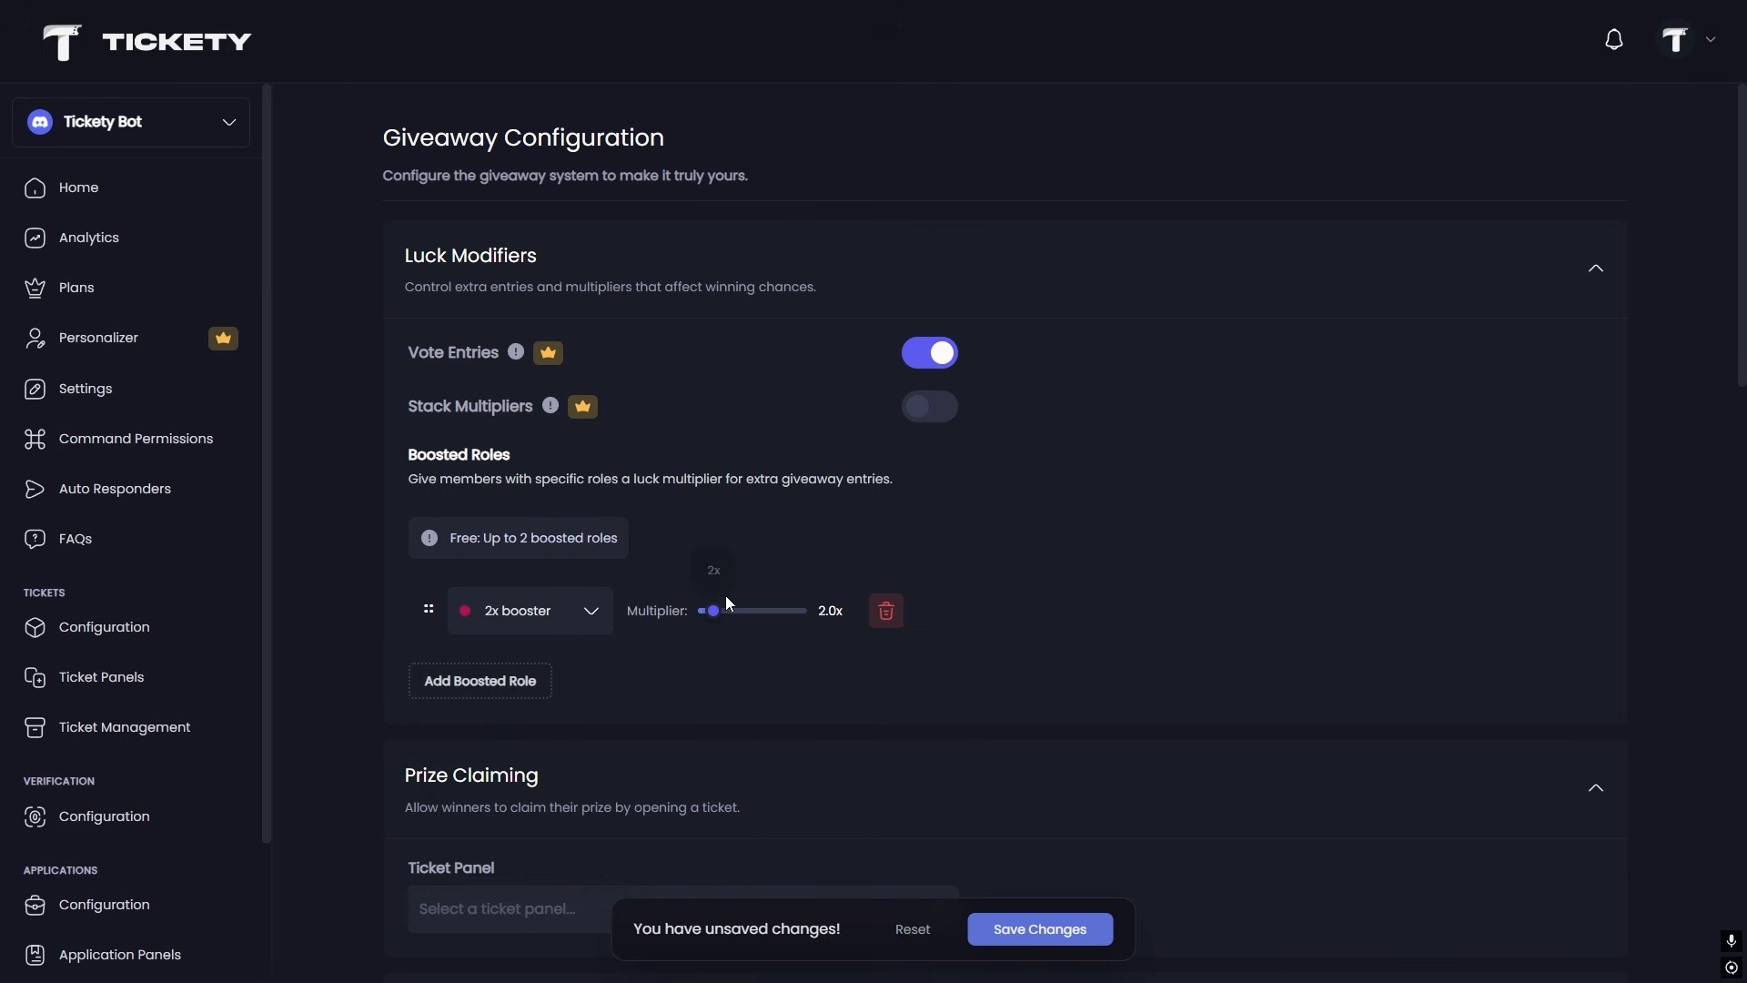
scroll(608, 628, "down", 3)
scroll(628, 605, "down", 1)
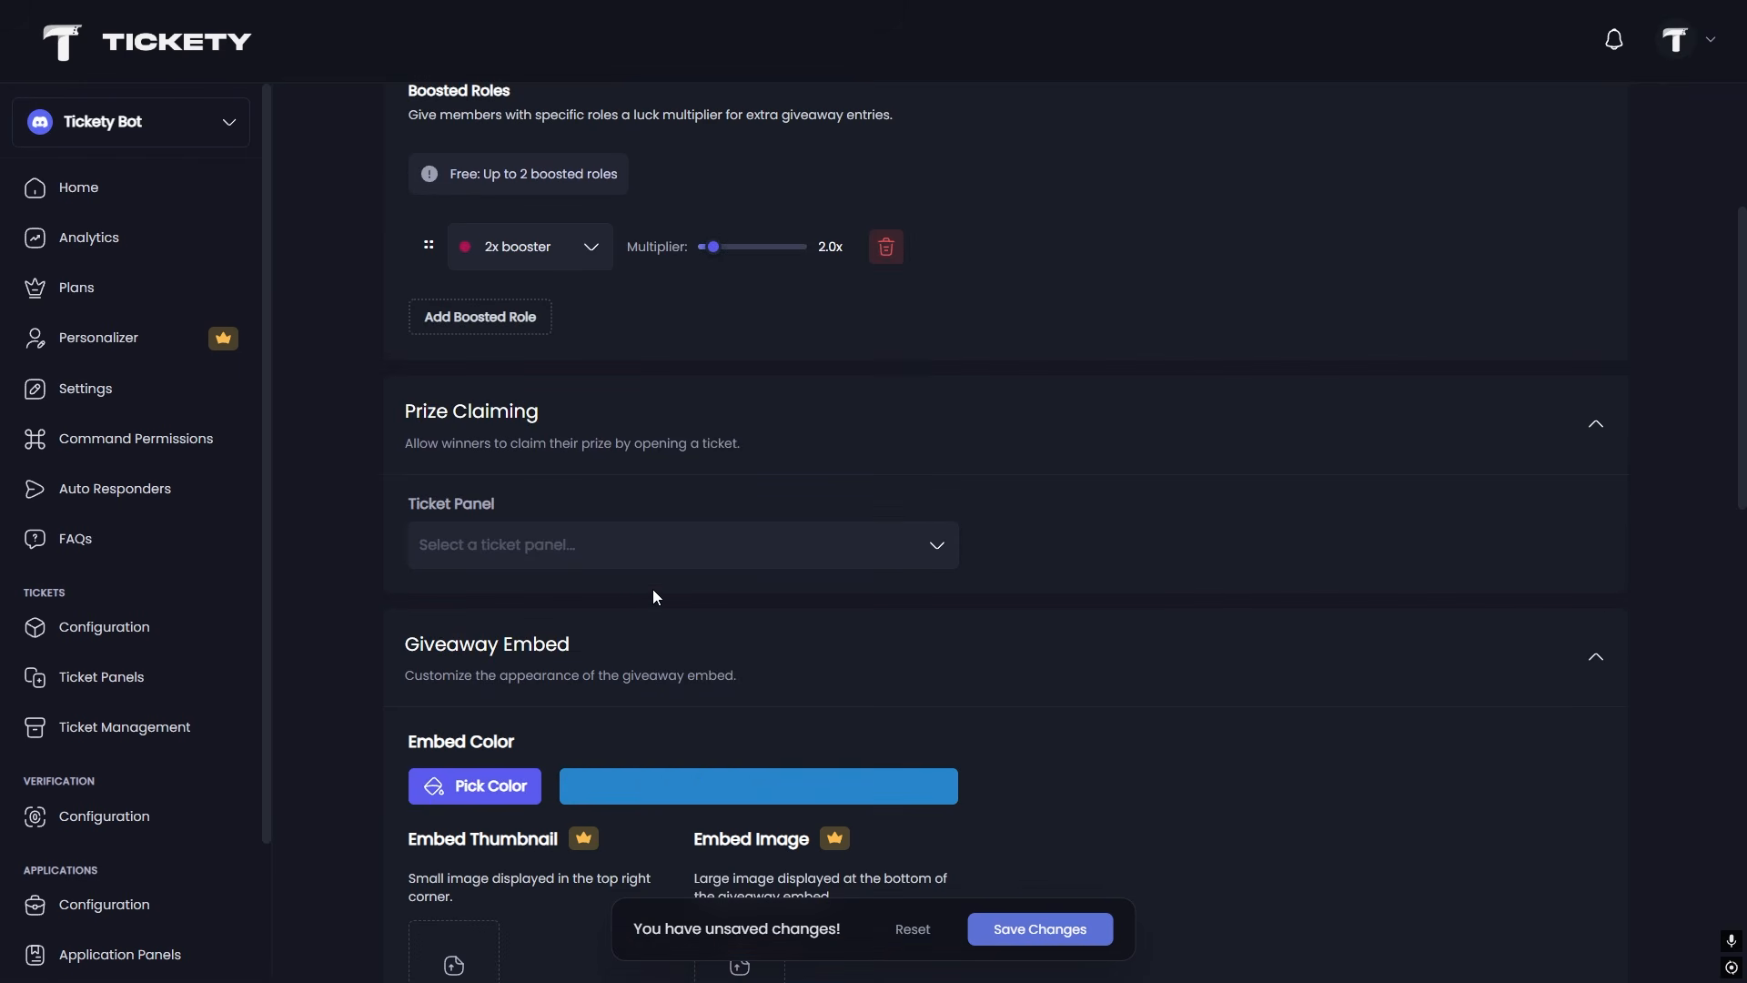
left_click(583, 548)
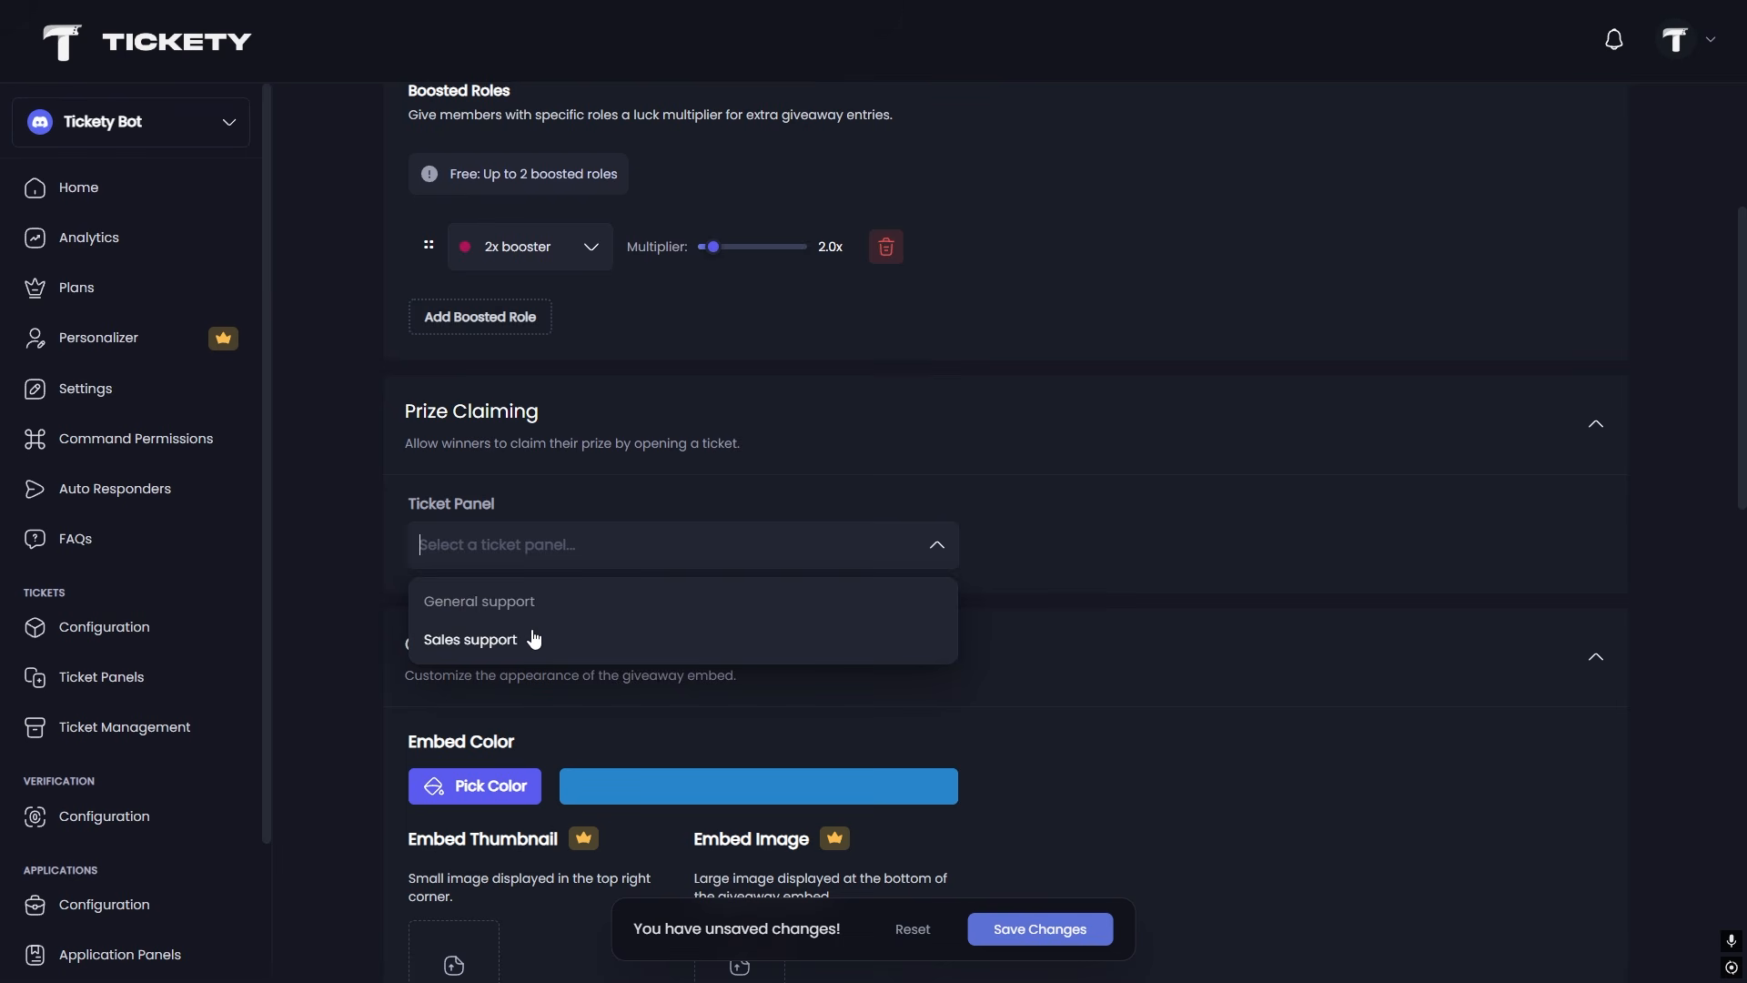
left_click(583, 636)
Look over the giveaway embed and participate button options, and select faq as the giveaway FAQ panel.
scroll(564, 592, "down", 7)
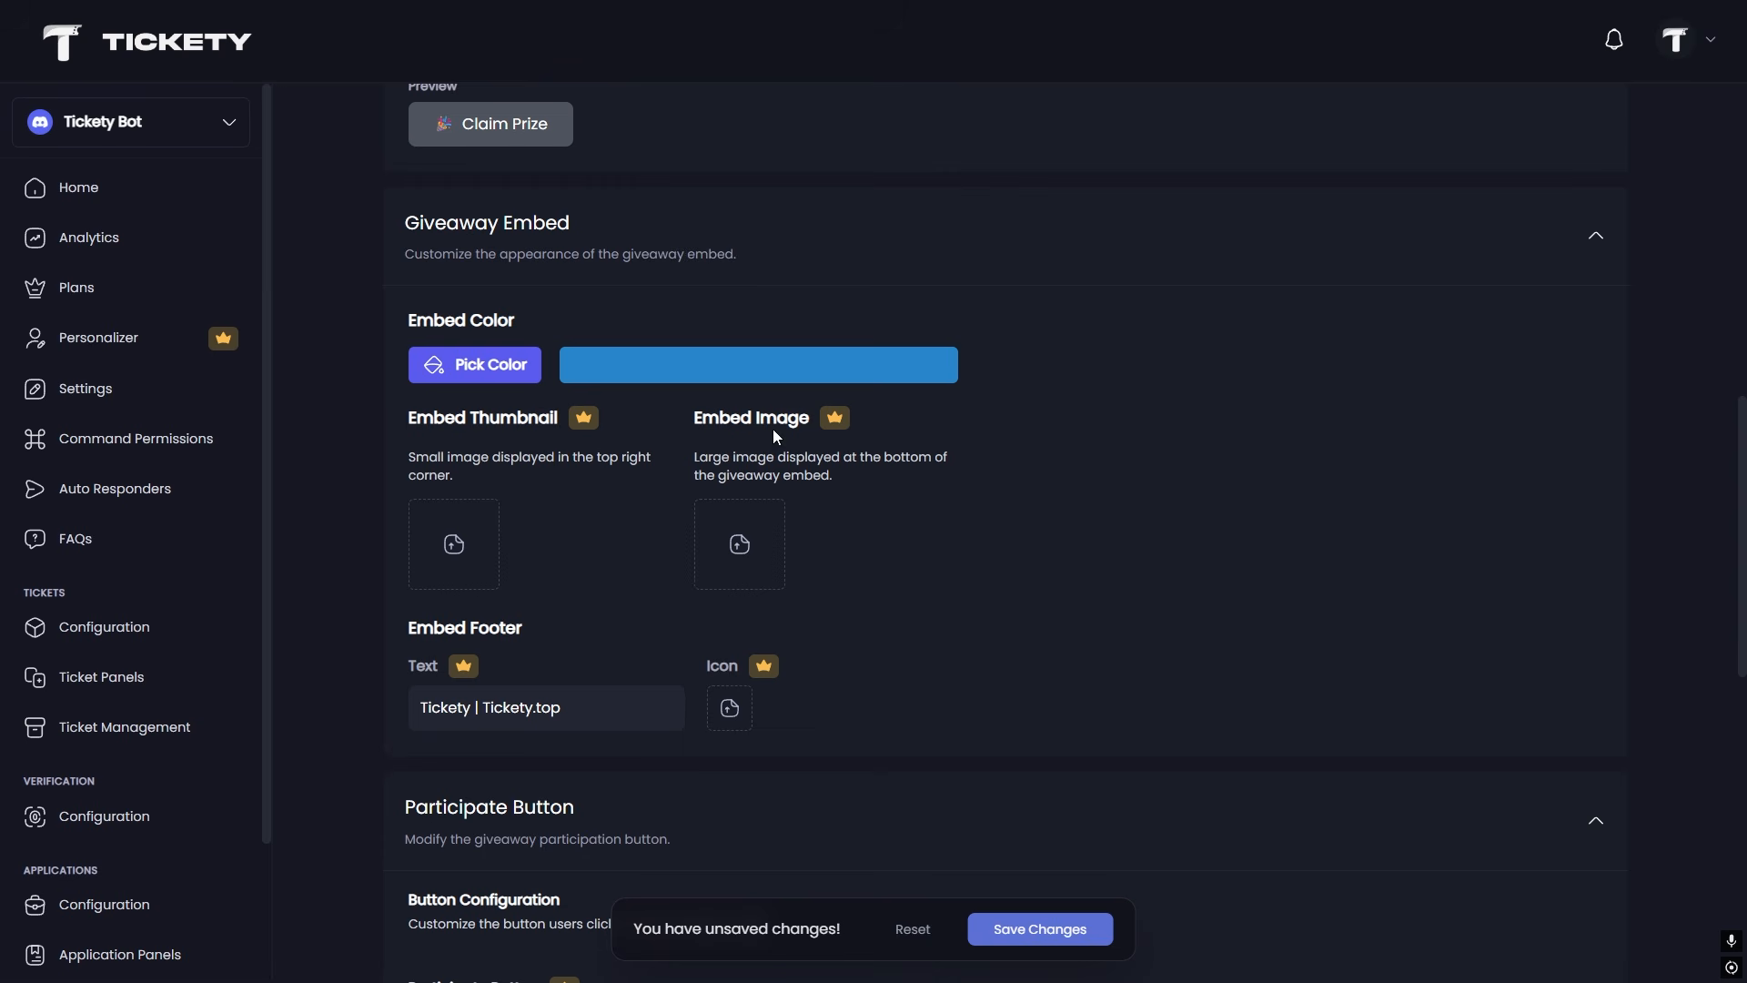
left_click_drag(523, 628, 469, 628)
left_click(783, 643)
scroll(937, 714, "down", 5)
left_click_drag(561, 446, 480, 446)
left_click(946, 478)
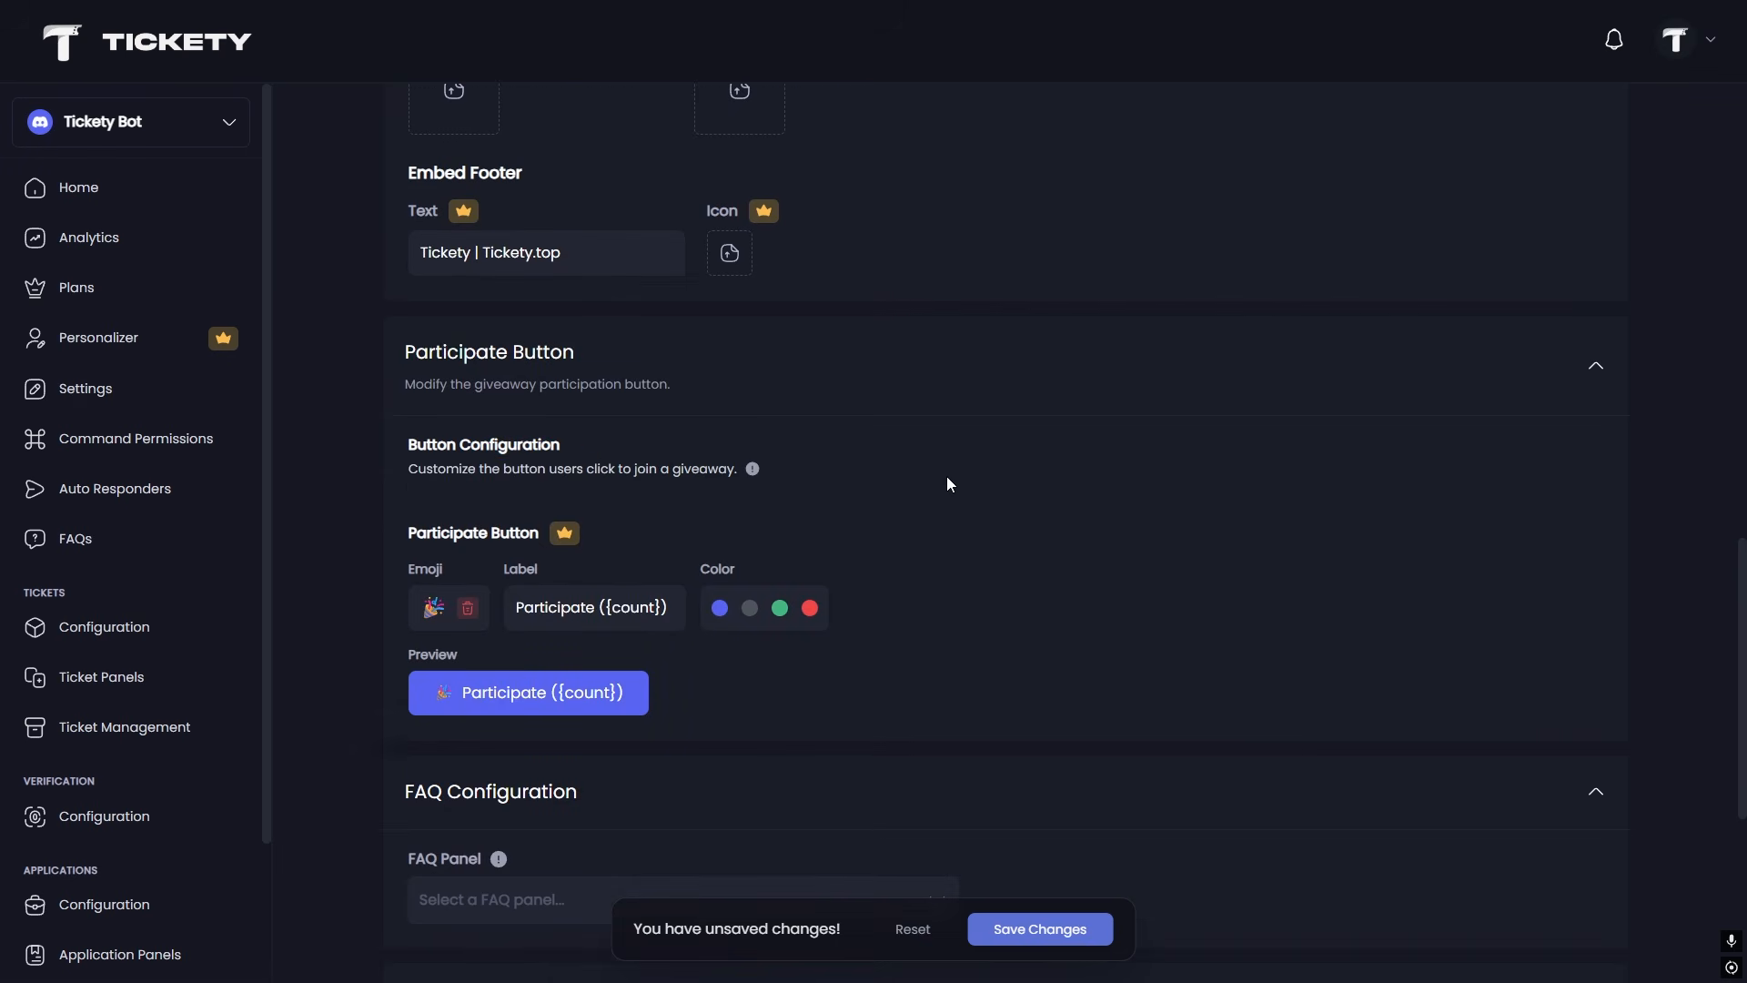
scroll(946, 482, "down", 4)
left_click(651, 545)
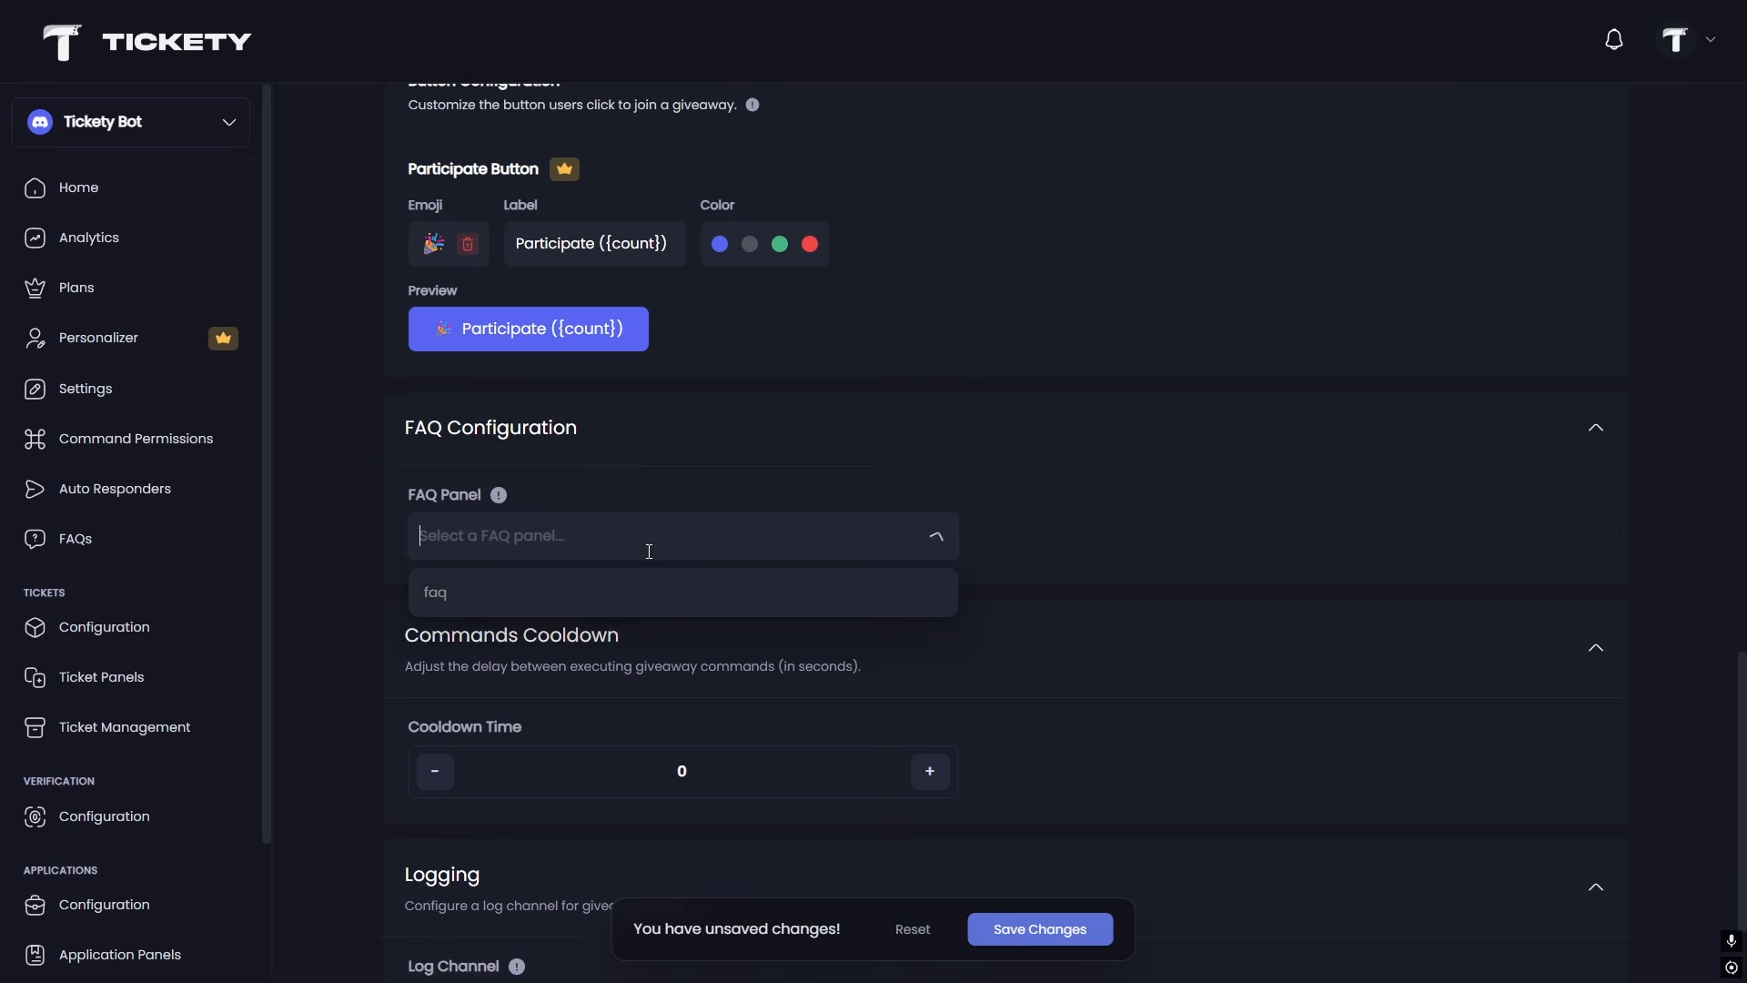
left_click(562, 602)
Set logs as the giveaway log channel and save the giveaway configuration.
scroll(631, 687, "down", 2)
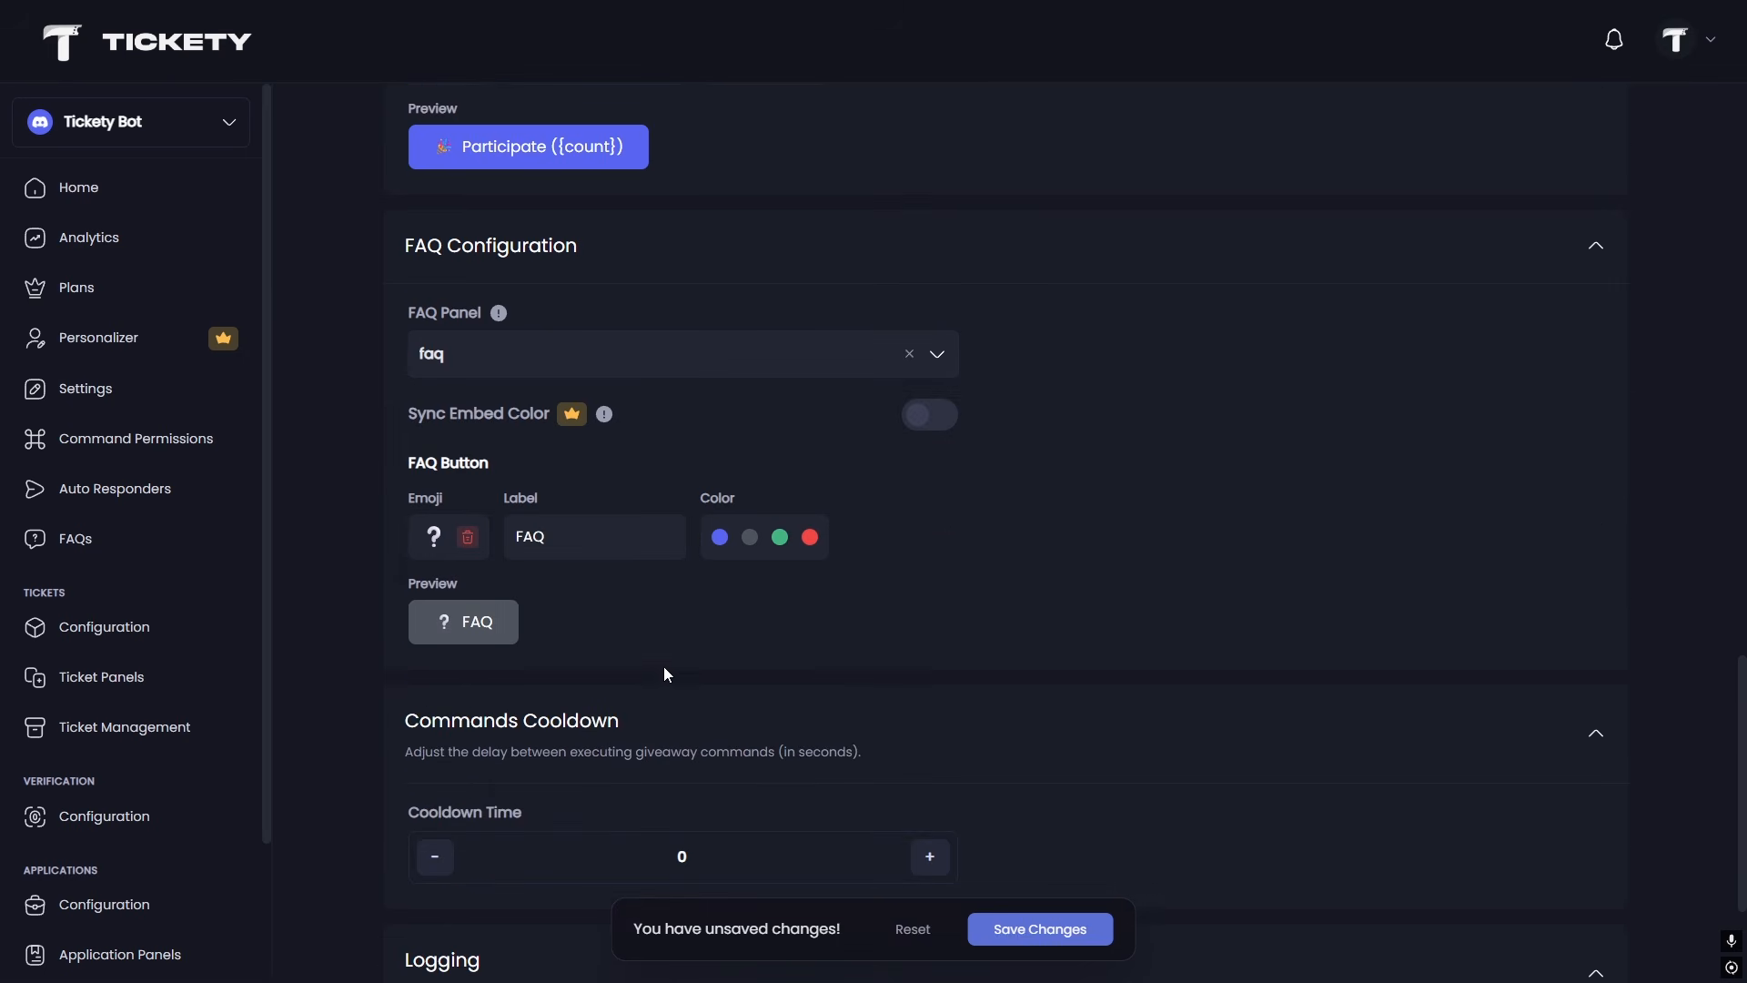
scroll(737, 557, "down", 3)
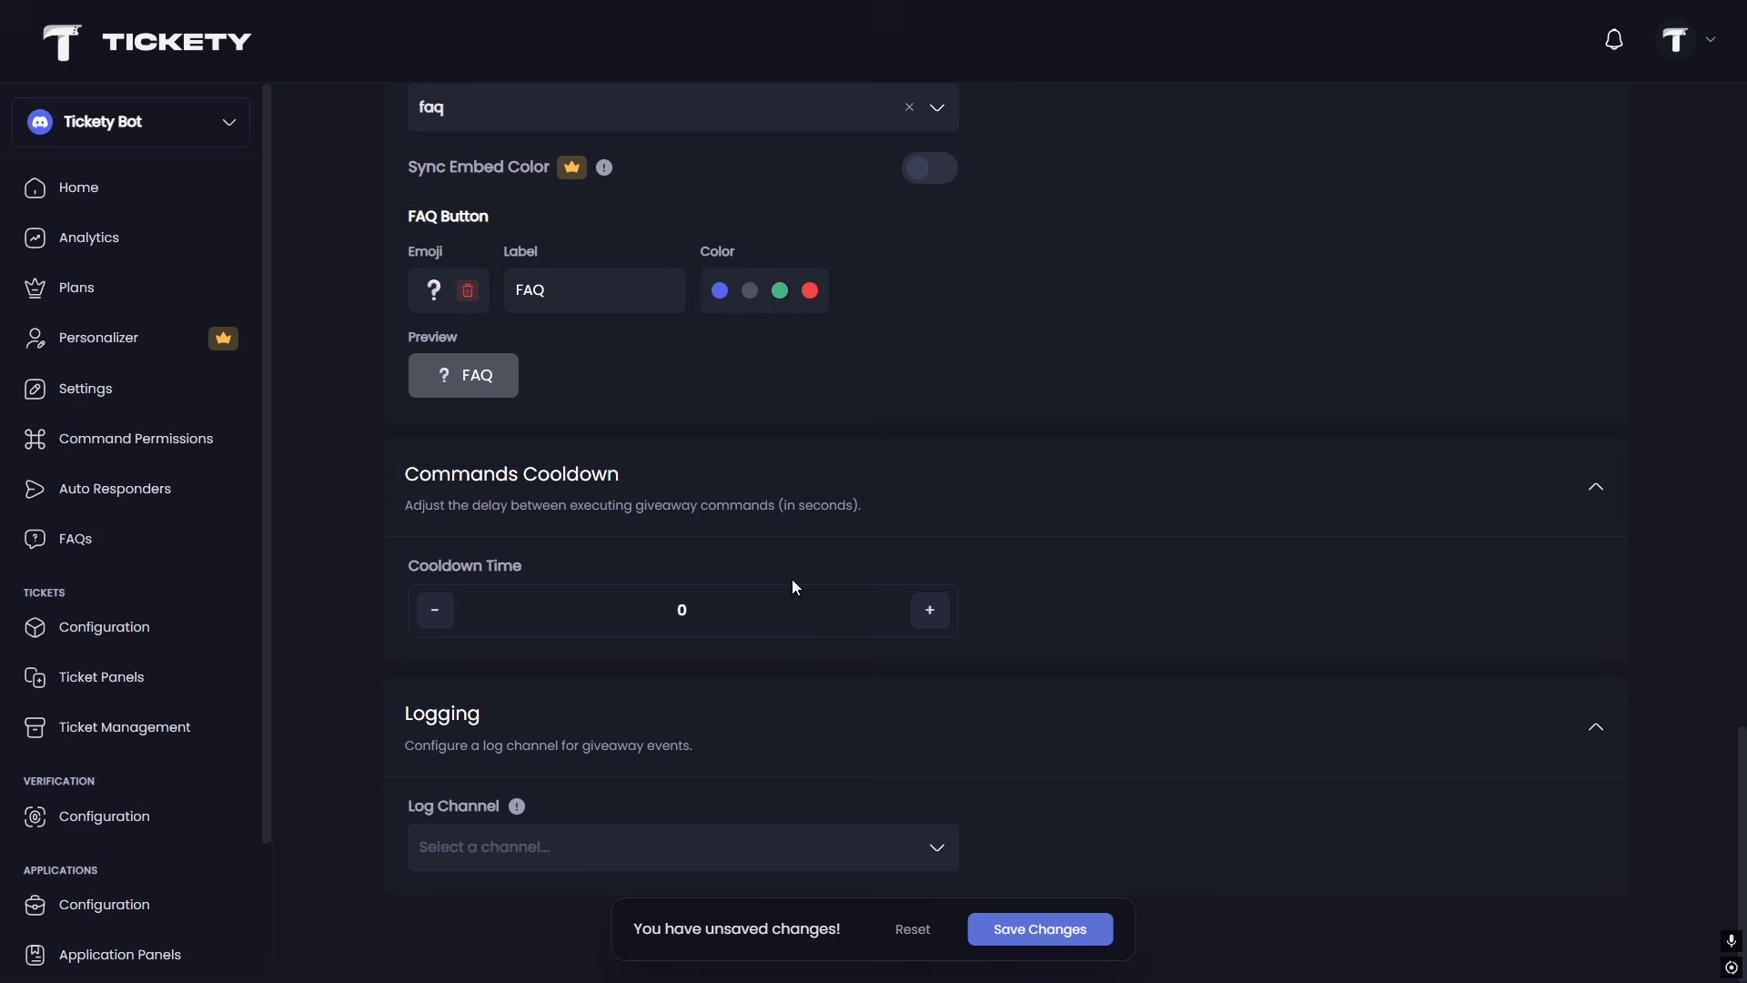
left_click(930, 618)
left_click(640, 845)
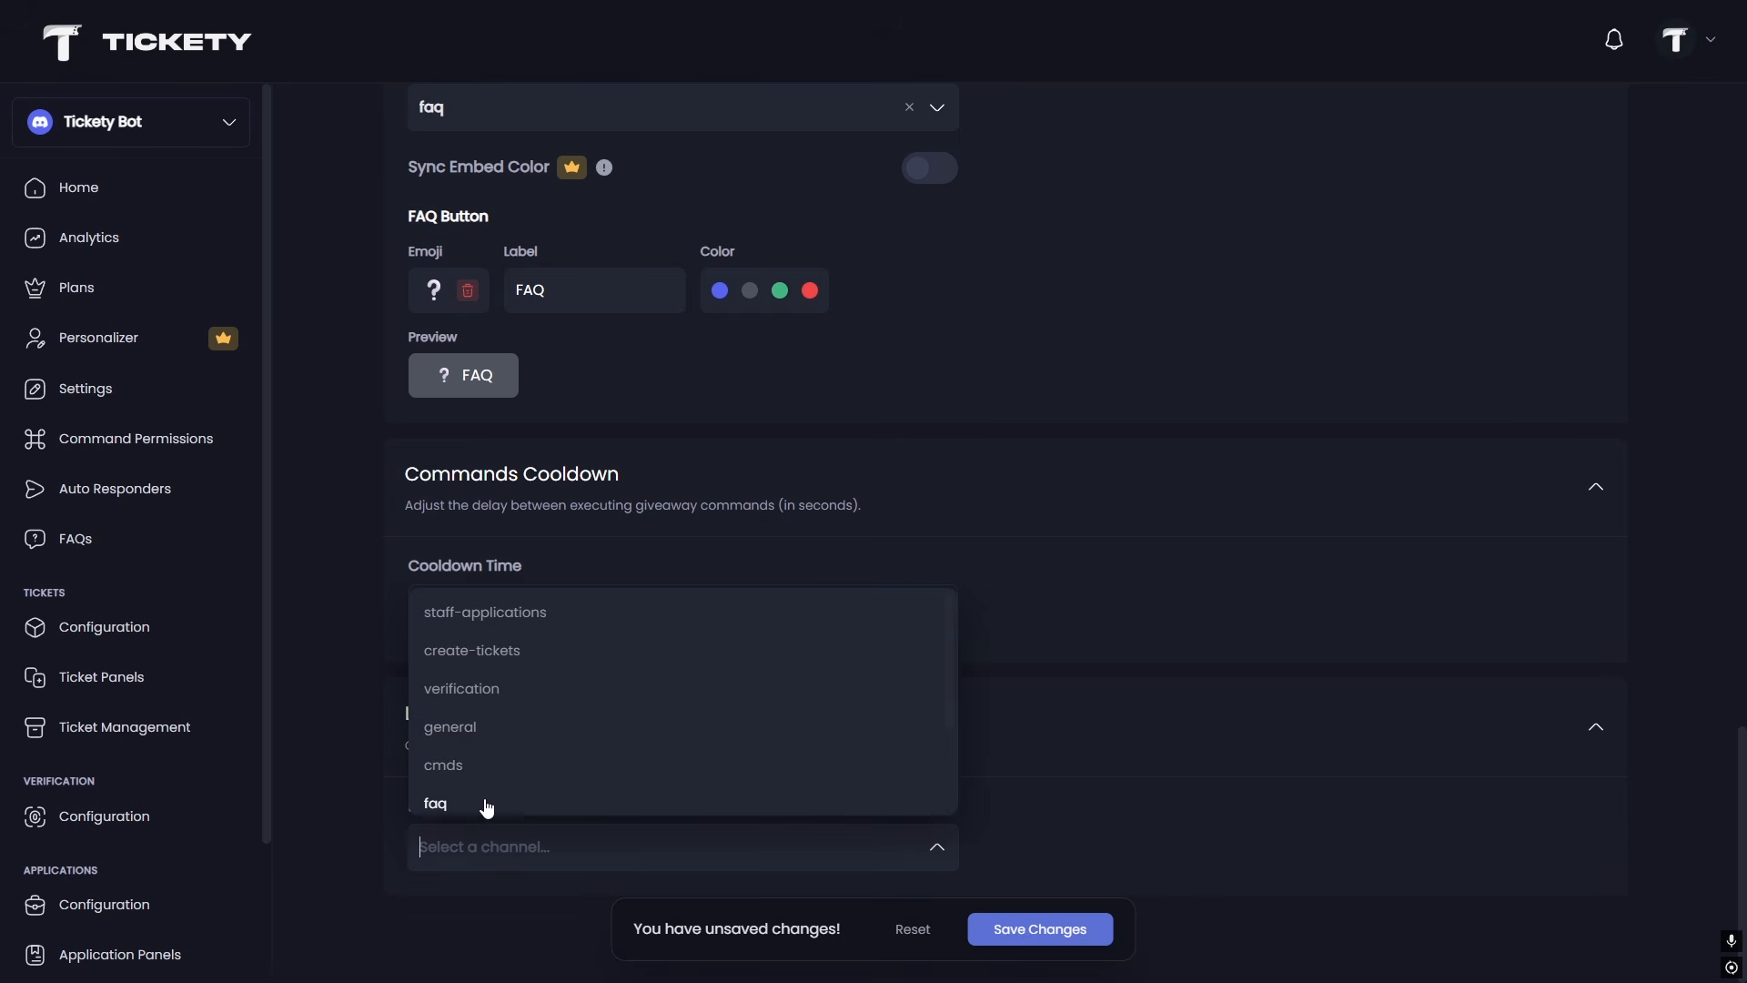
scroll(487, 807, "down", 2)
left_click(466, 719)
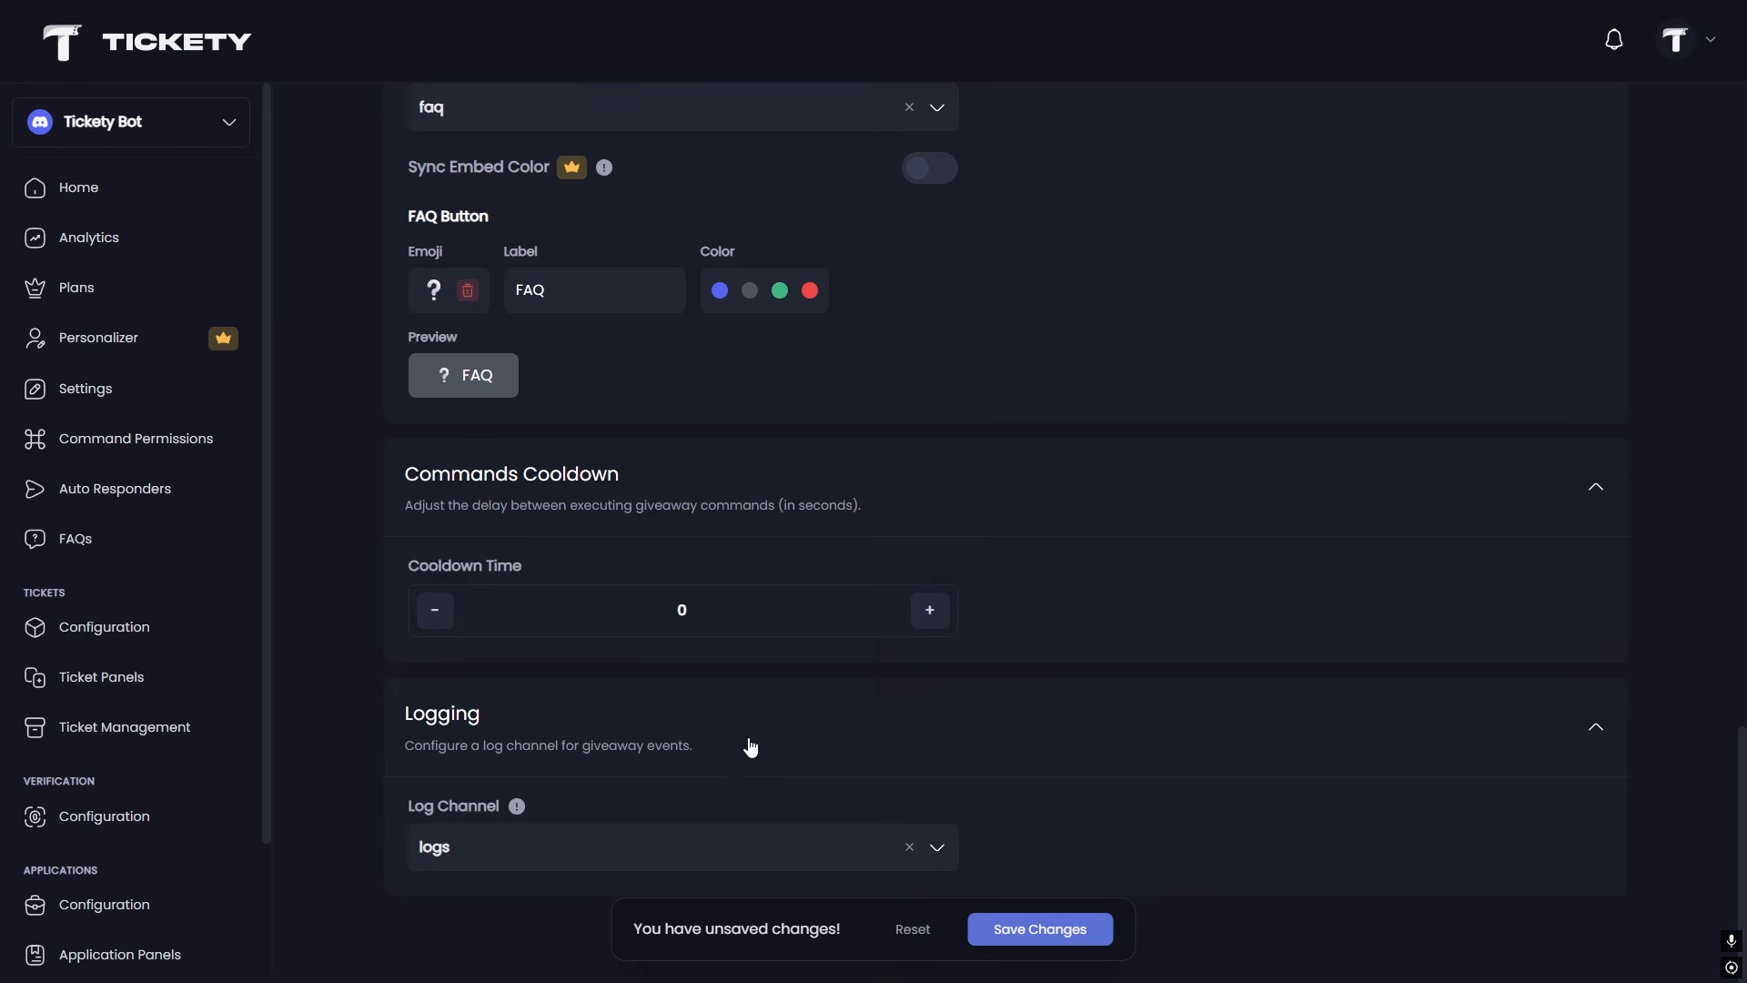
left_click(1056, 938)
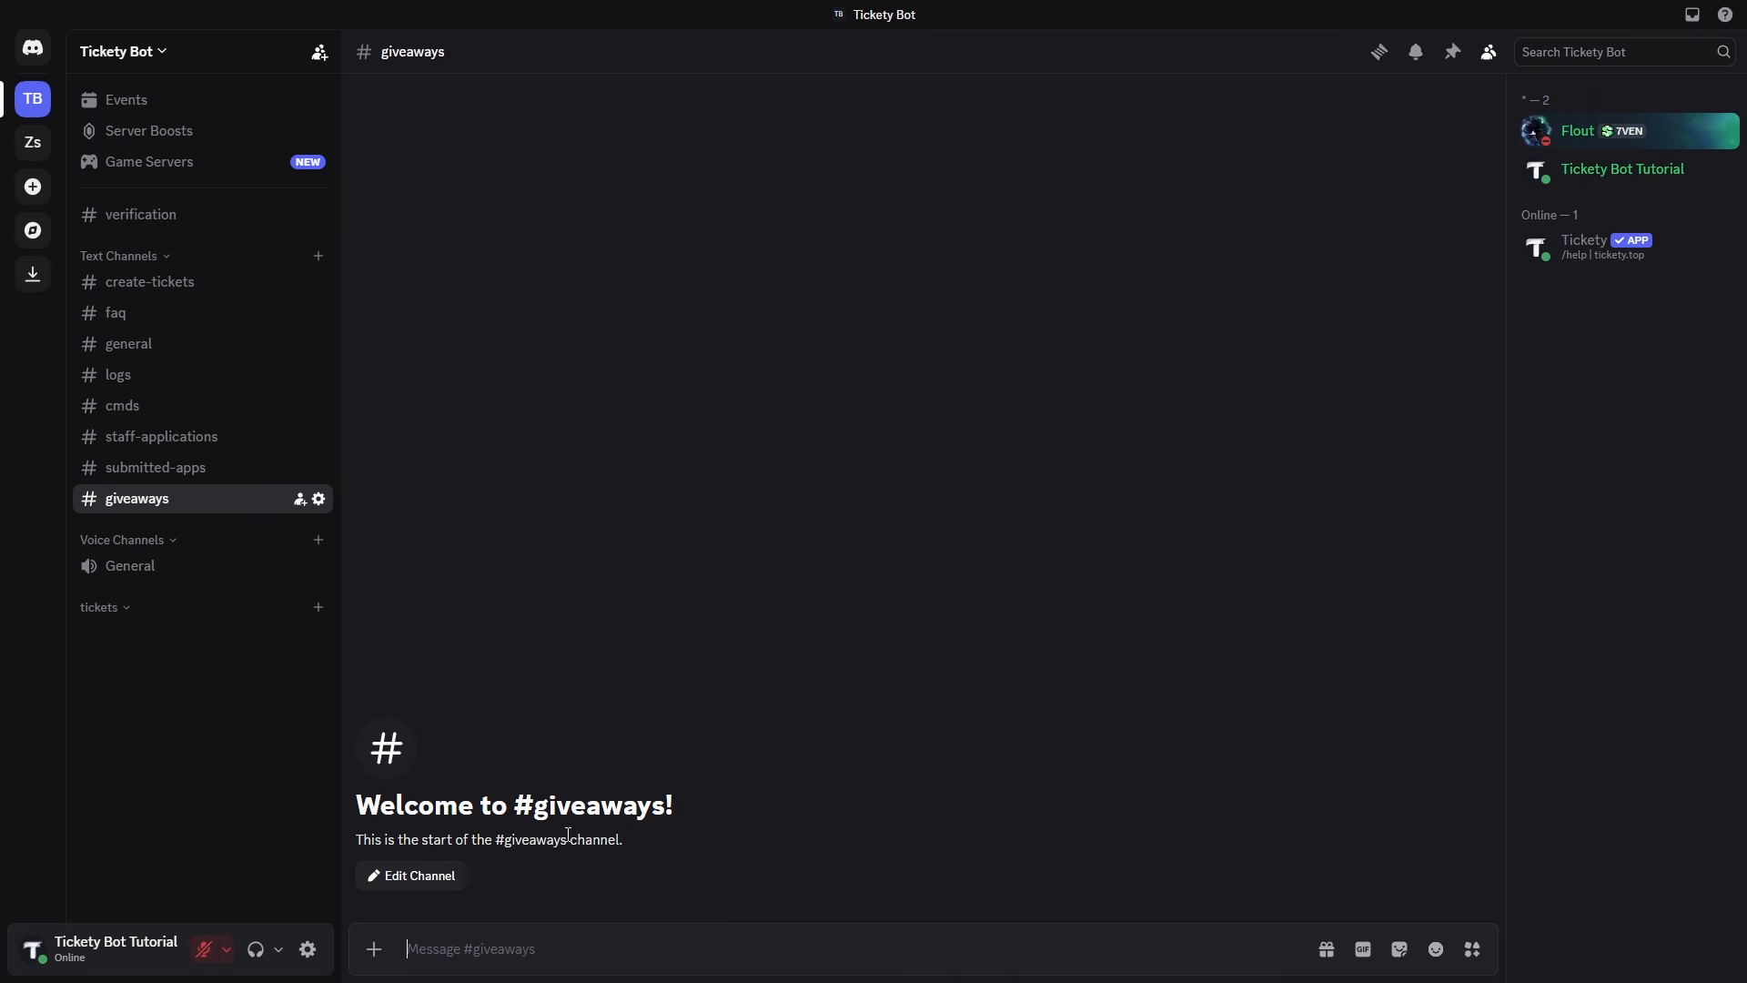
In Discord's giveaways channel, start a /giveaway create command with prize Nitro, 1 winner and a 1 minute duration.
type("/giveaway create")
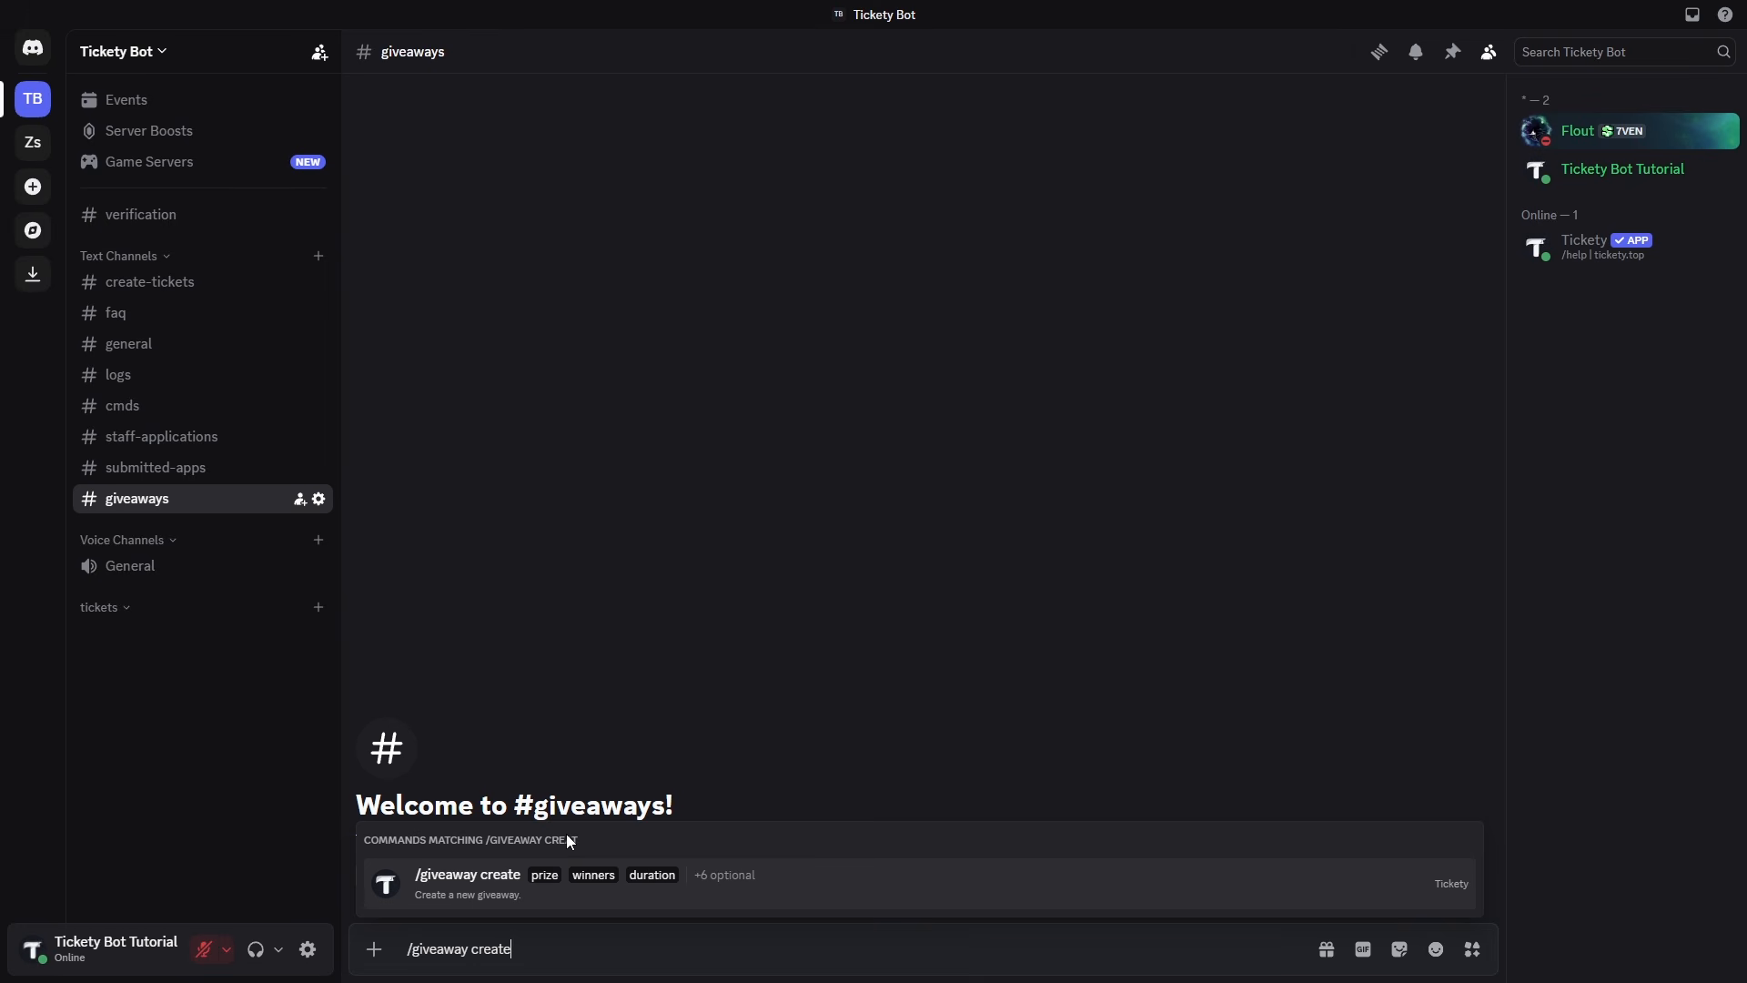
key("Return")
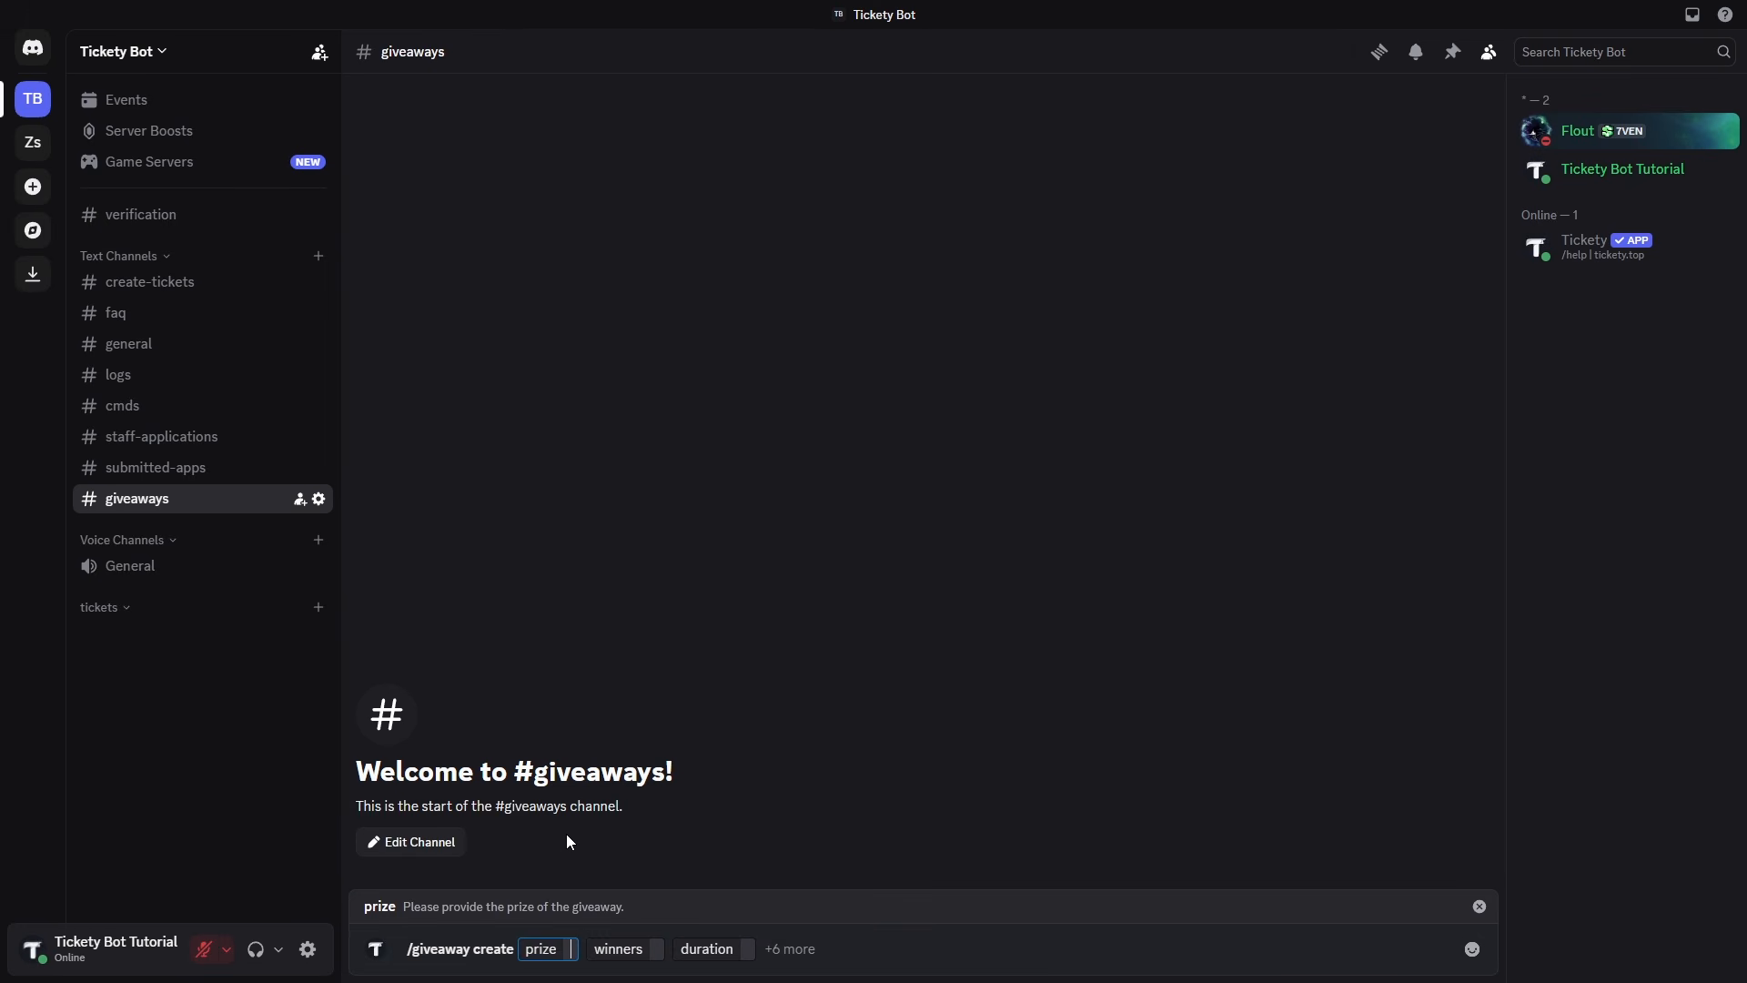
type("Nitro")
key("Tab")
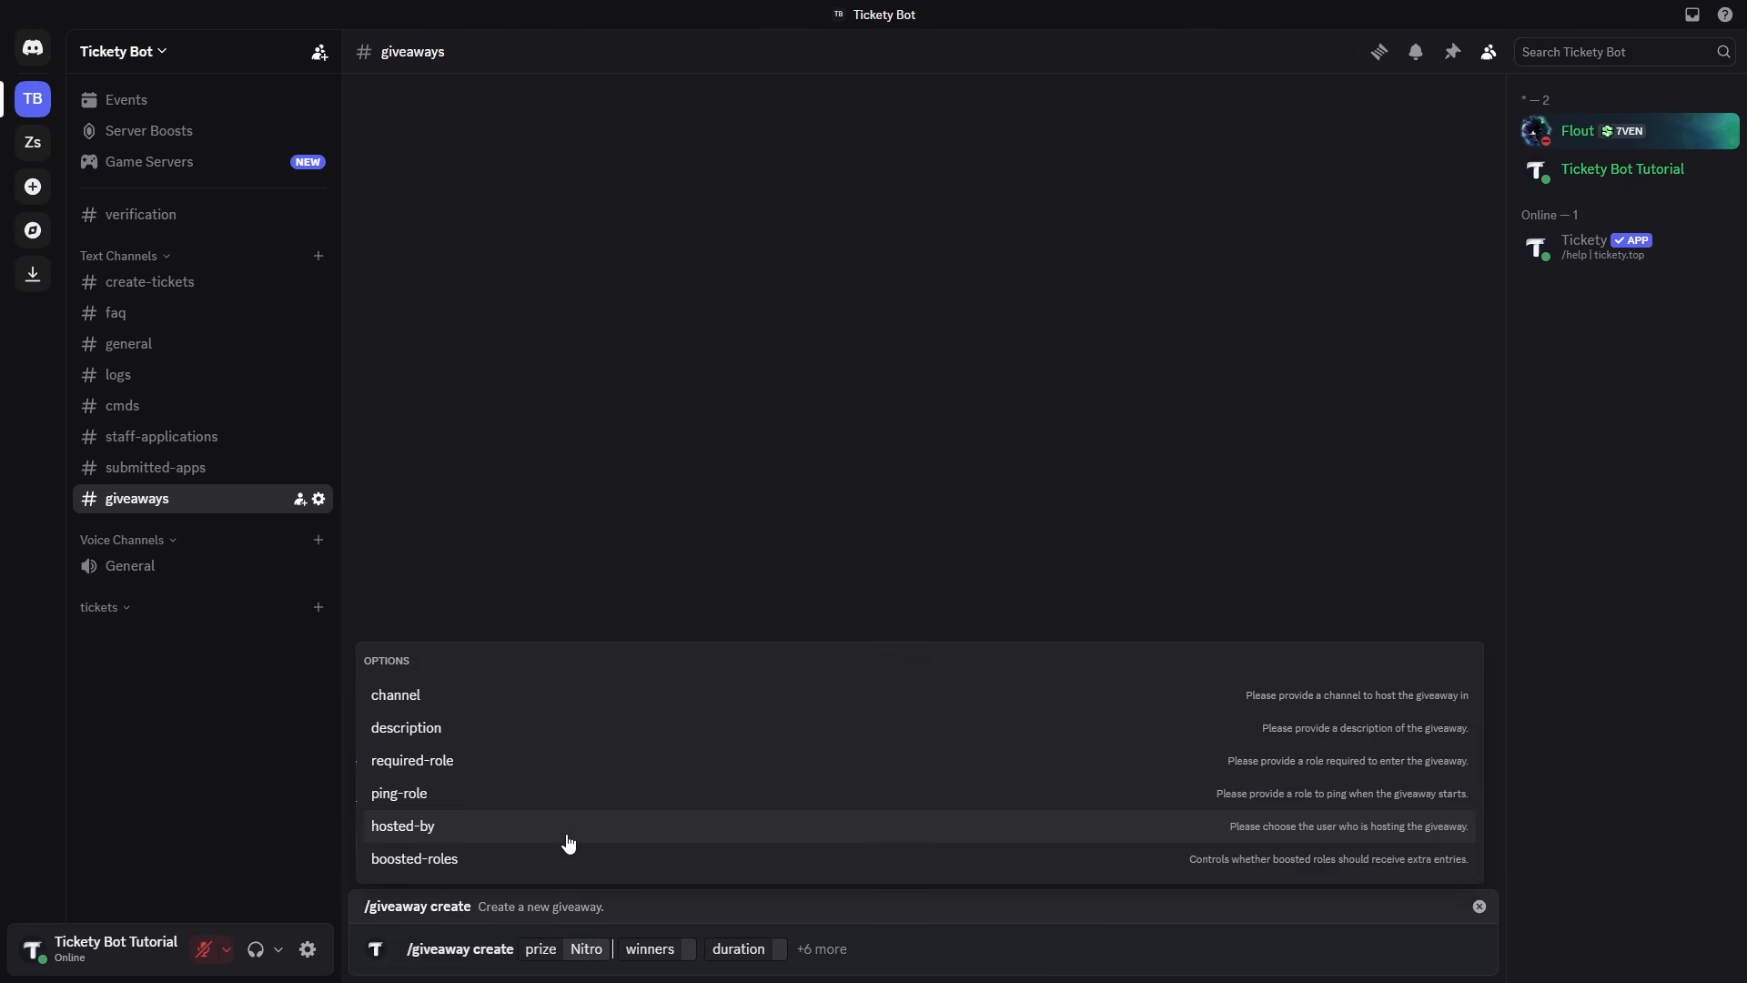
type("1")
key("Tab")
type("1")
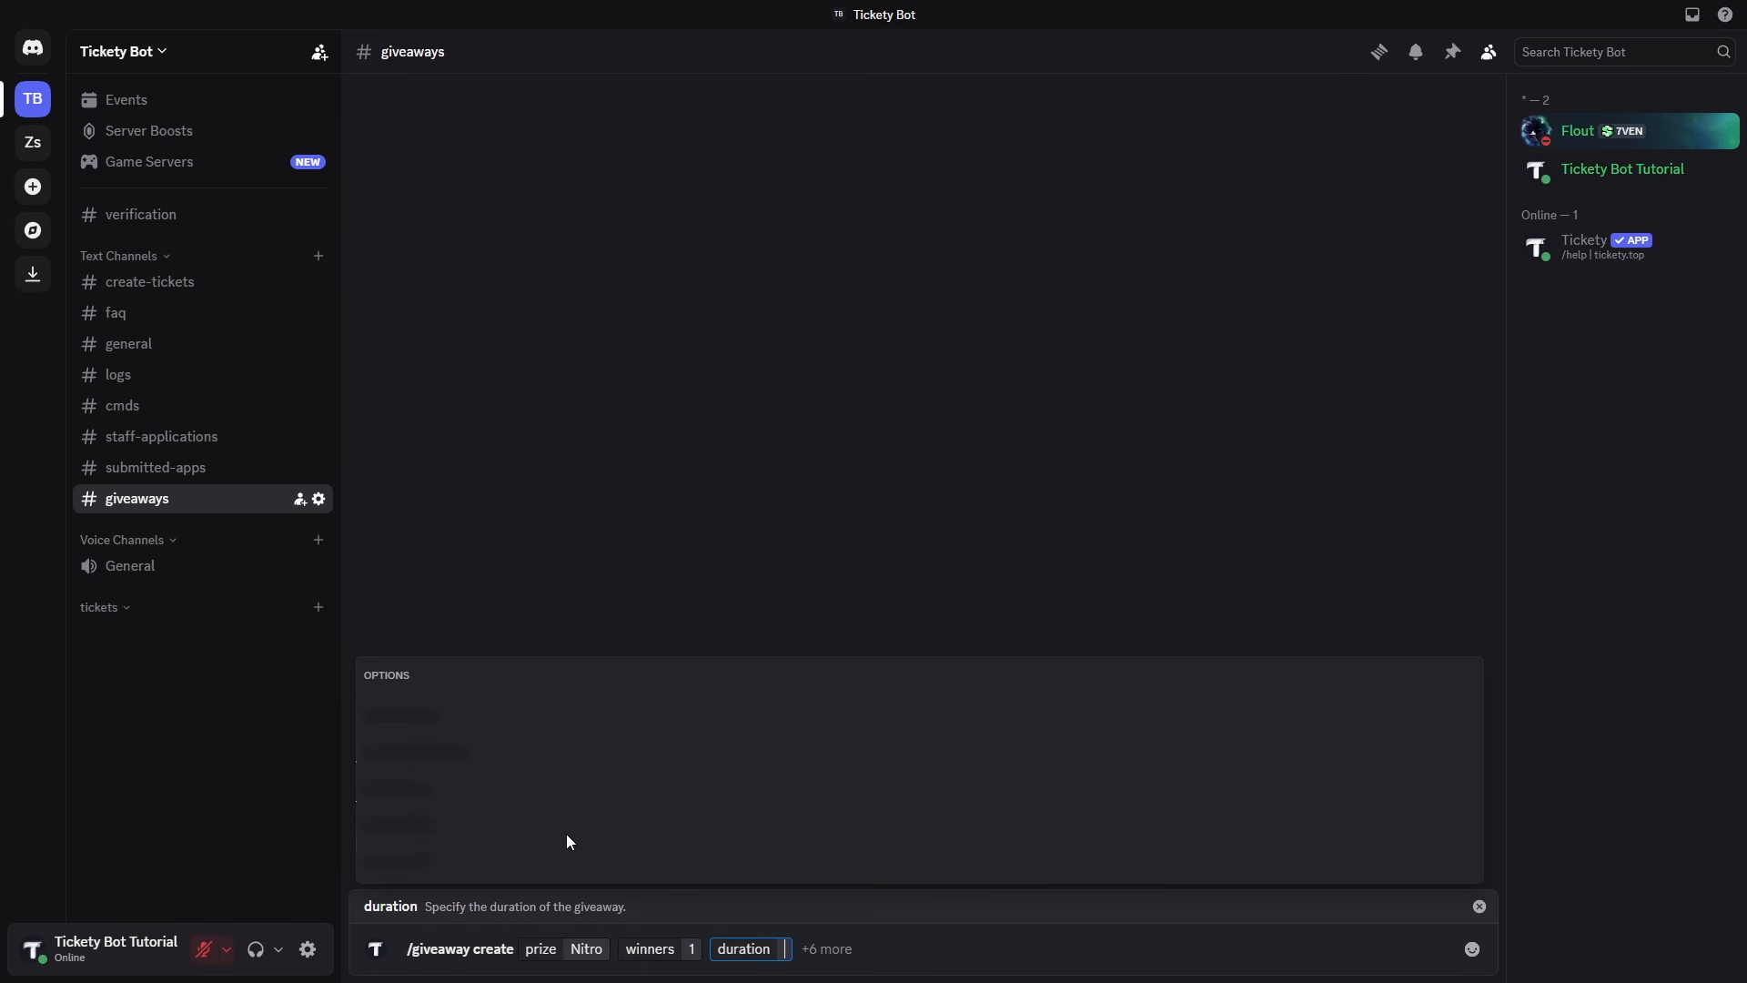
type("m")
key("Tab")
Add giveaways as the host channel and the description "This is a cool feature." to the giveaway command.
left_click(546, 699)
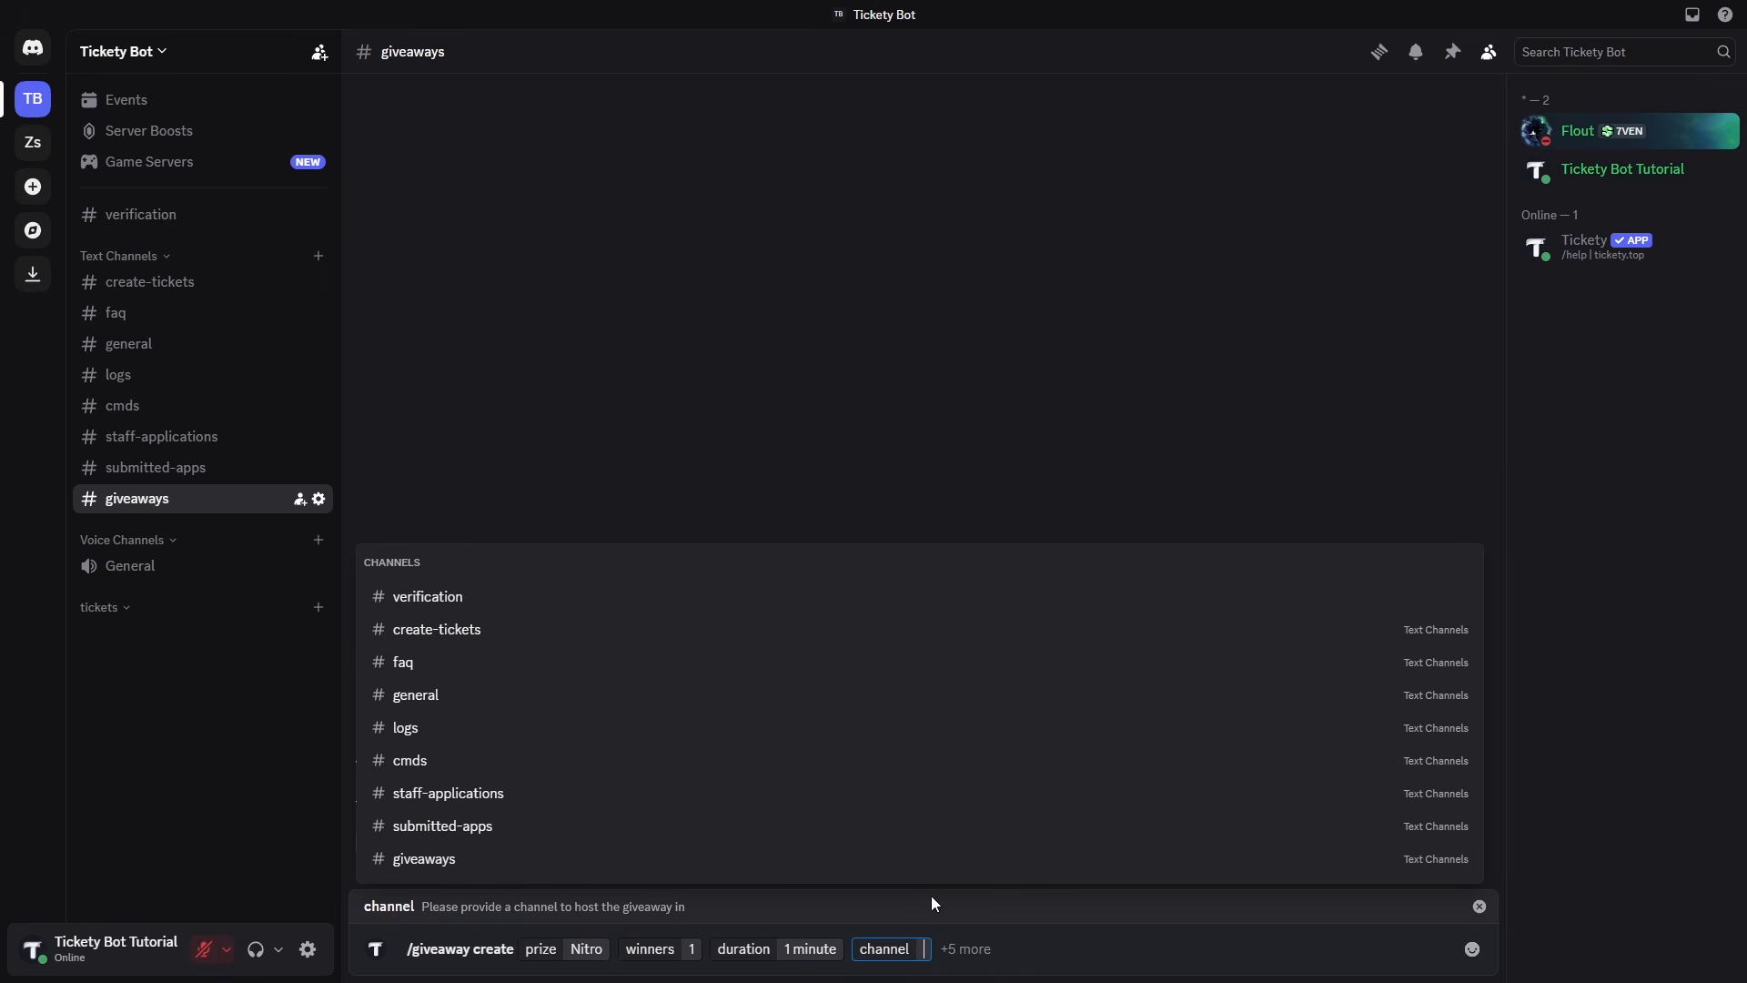
type("giv")
key("Tab")
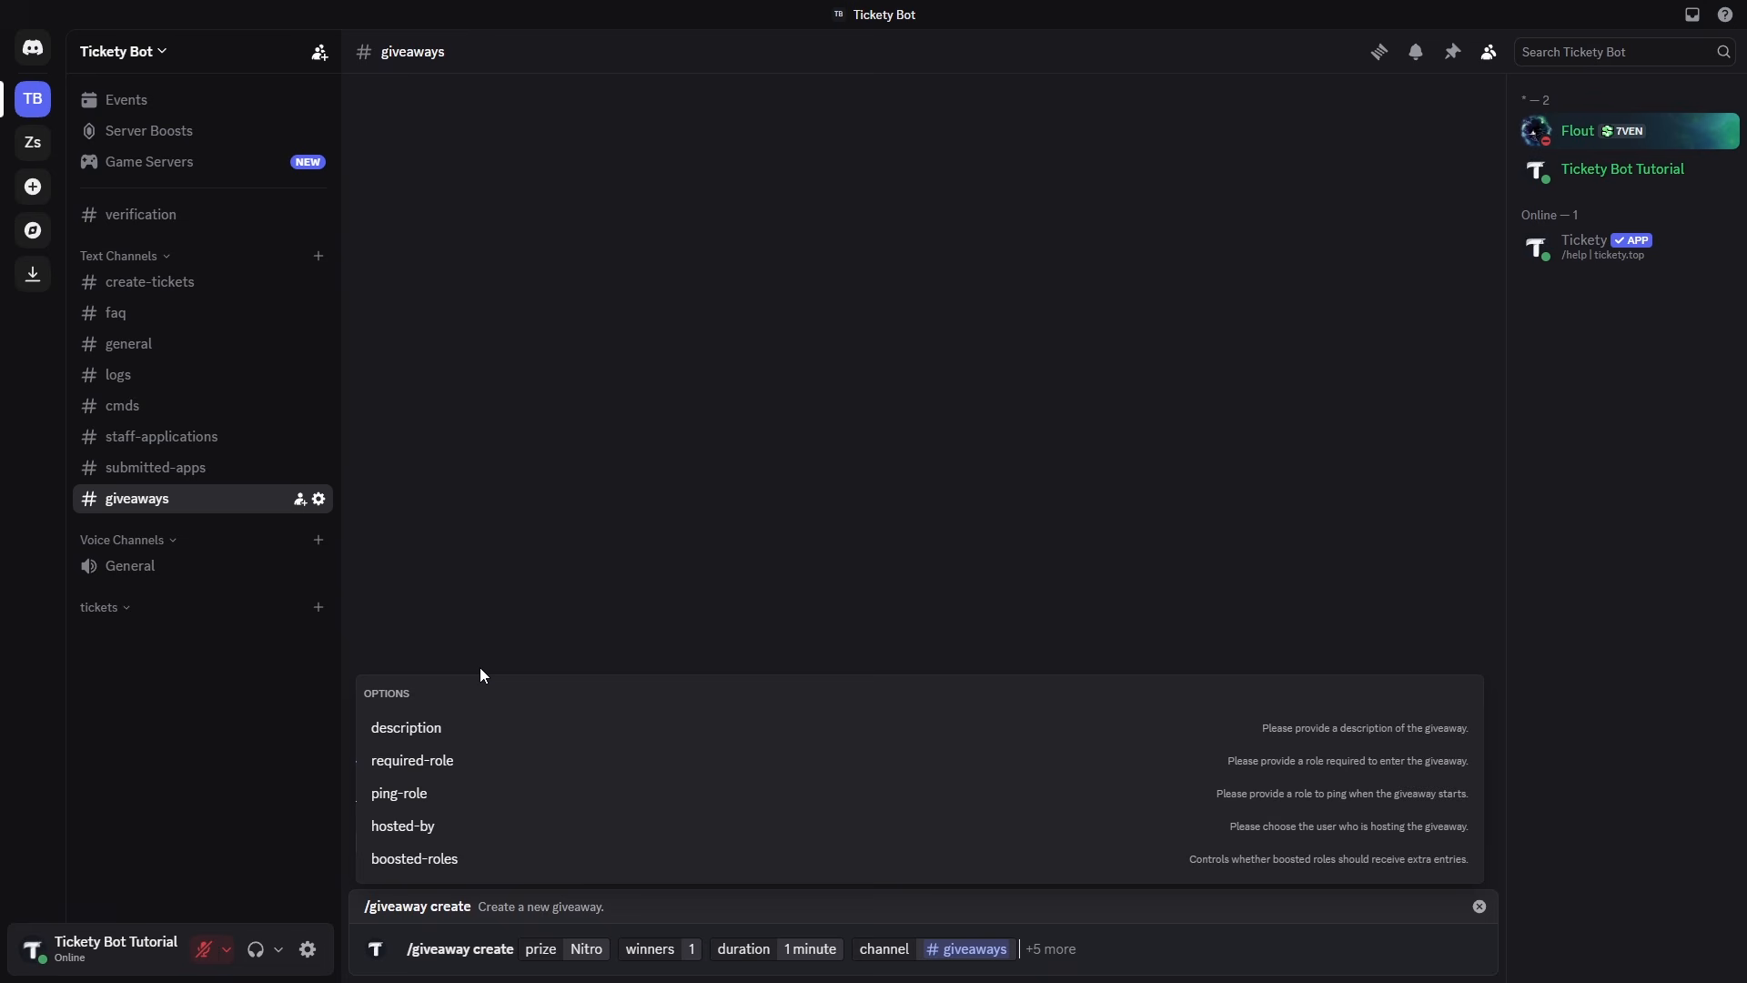
left_click(442, 737)
type("T")
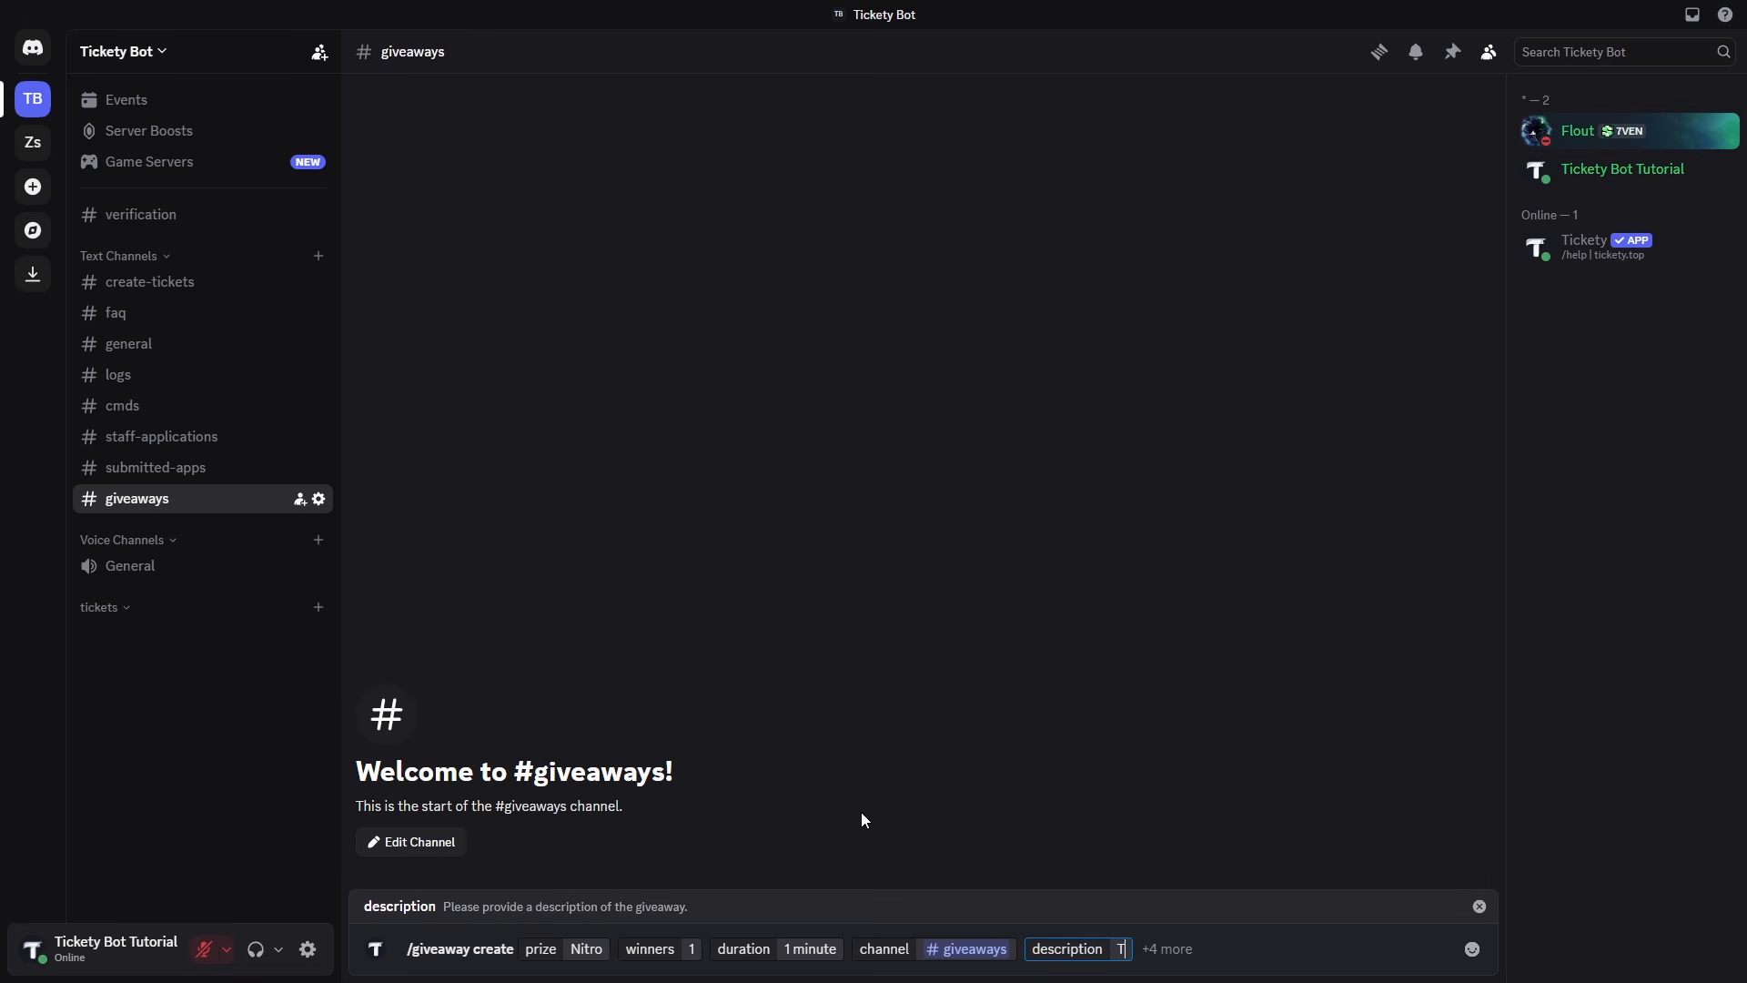
type("his is a cool feature.")
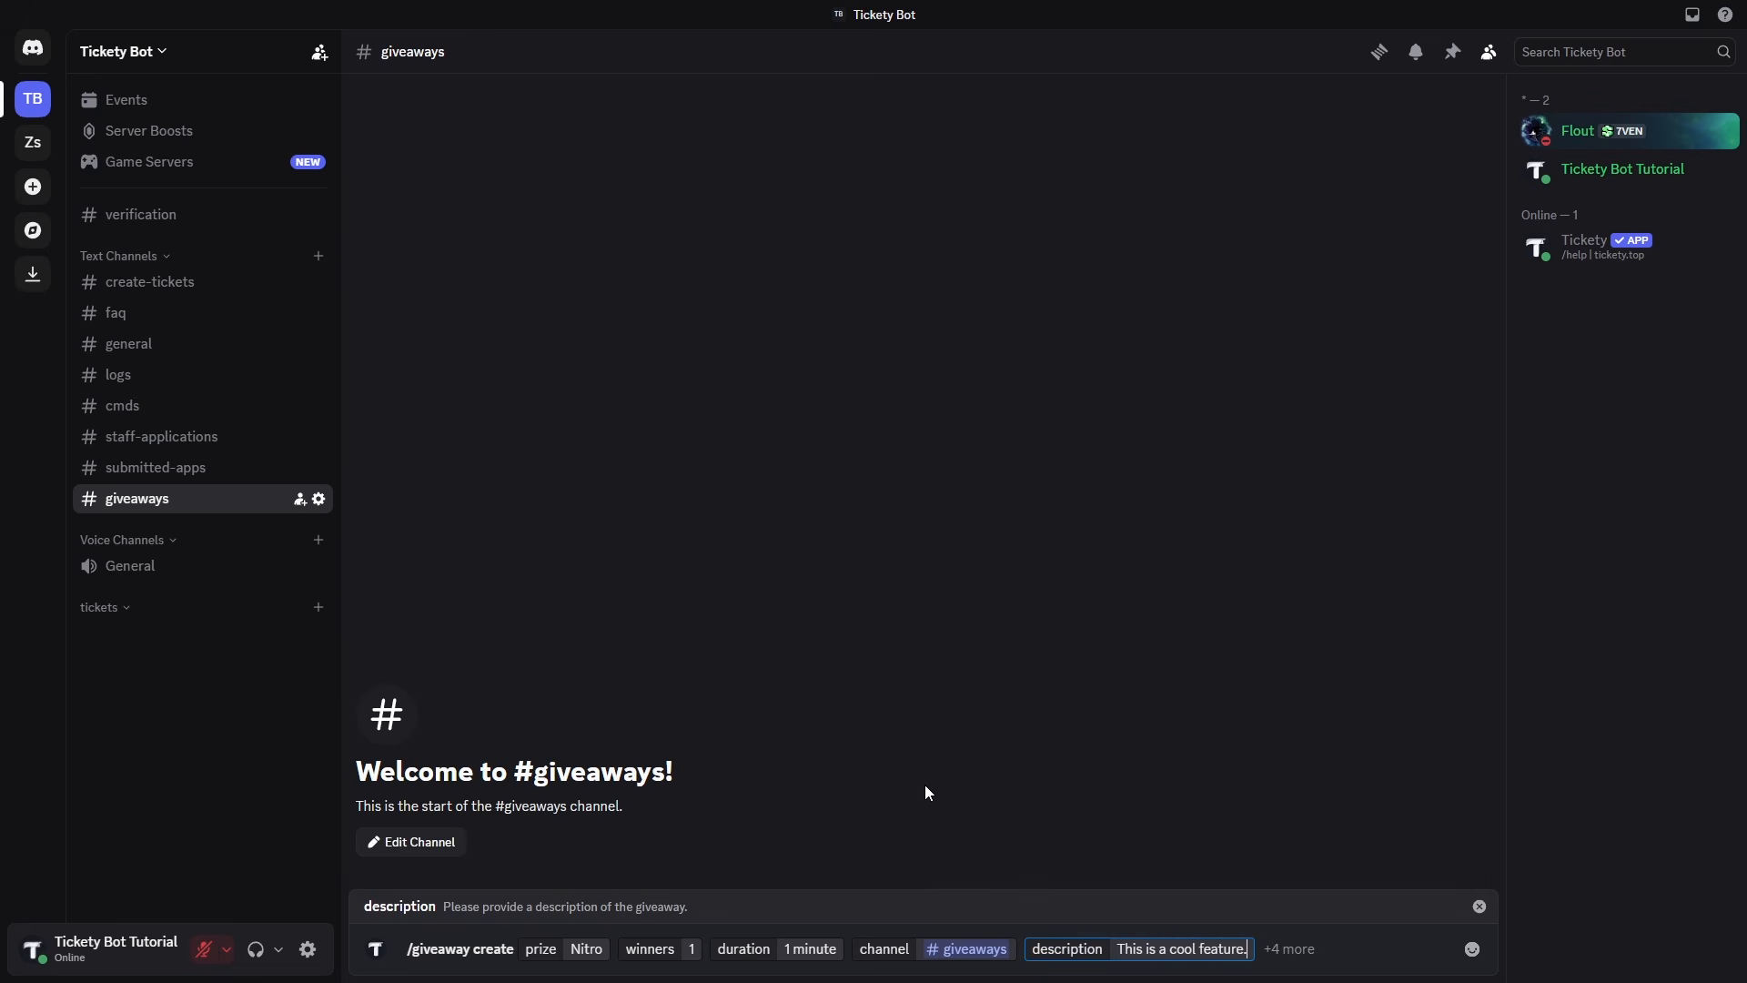
left_click(1296, 950)
left_click(420, 767)
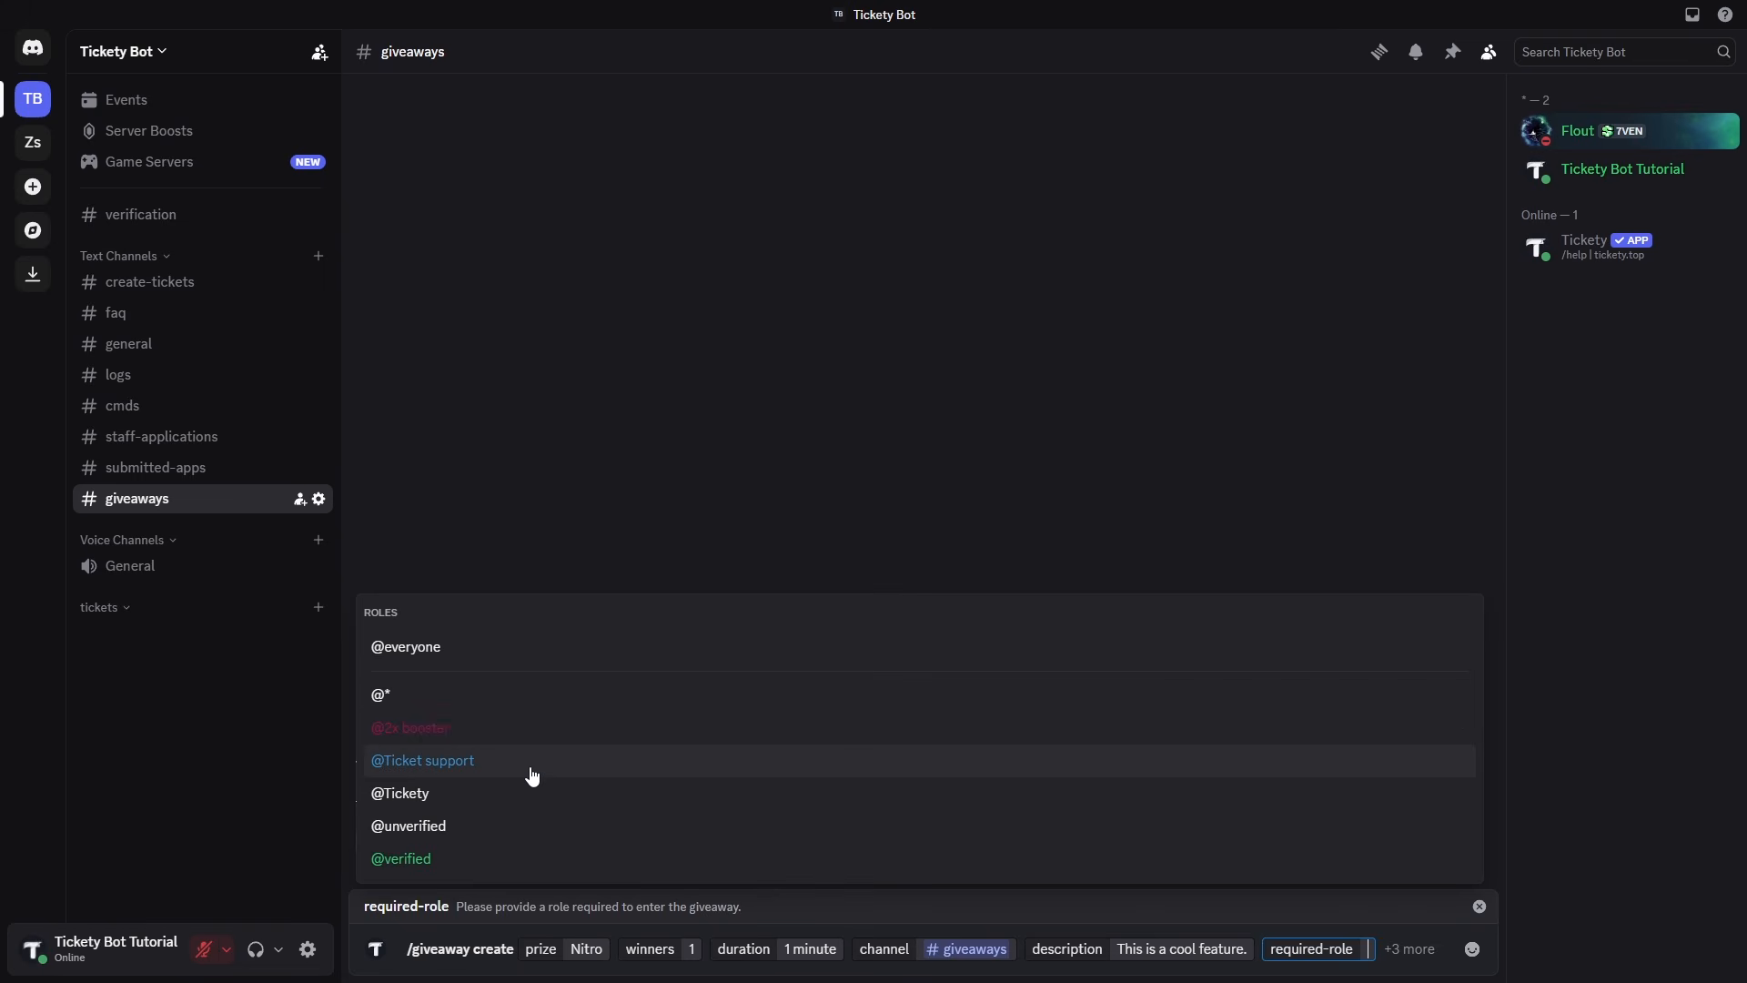
left_click(496, 856)
left_click(442, 773)
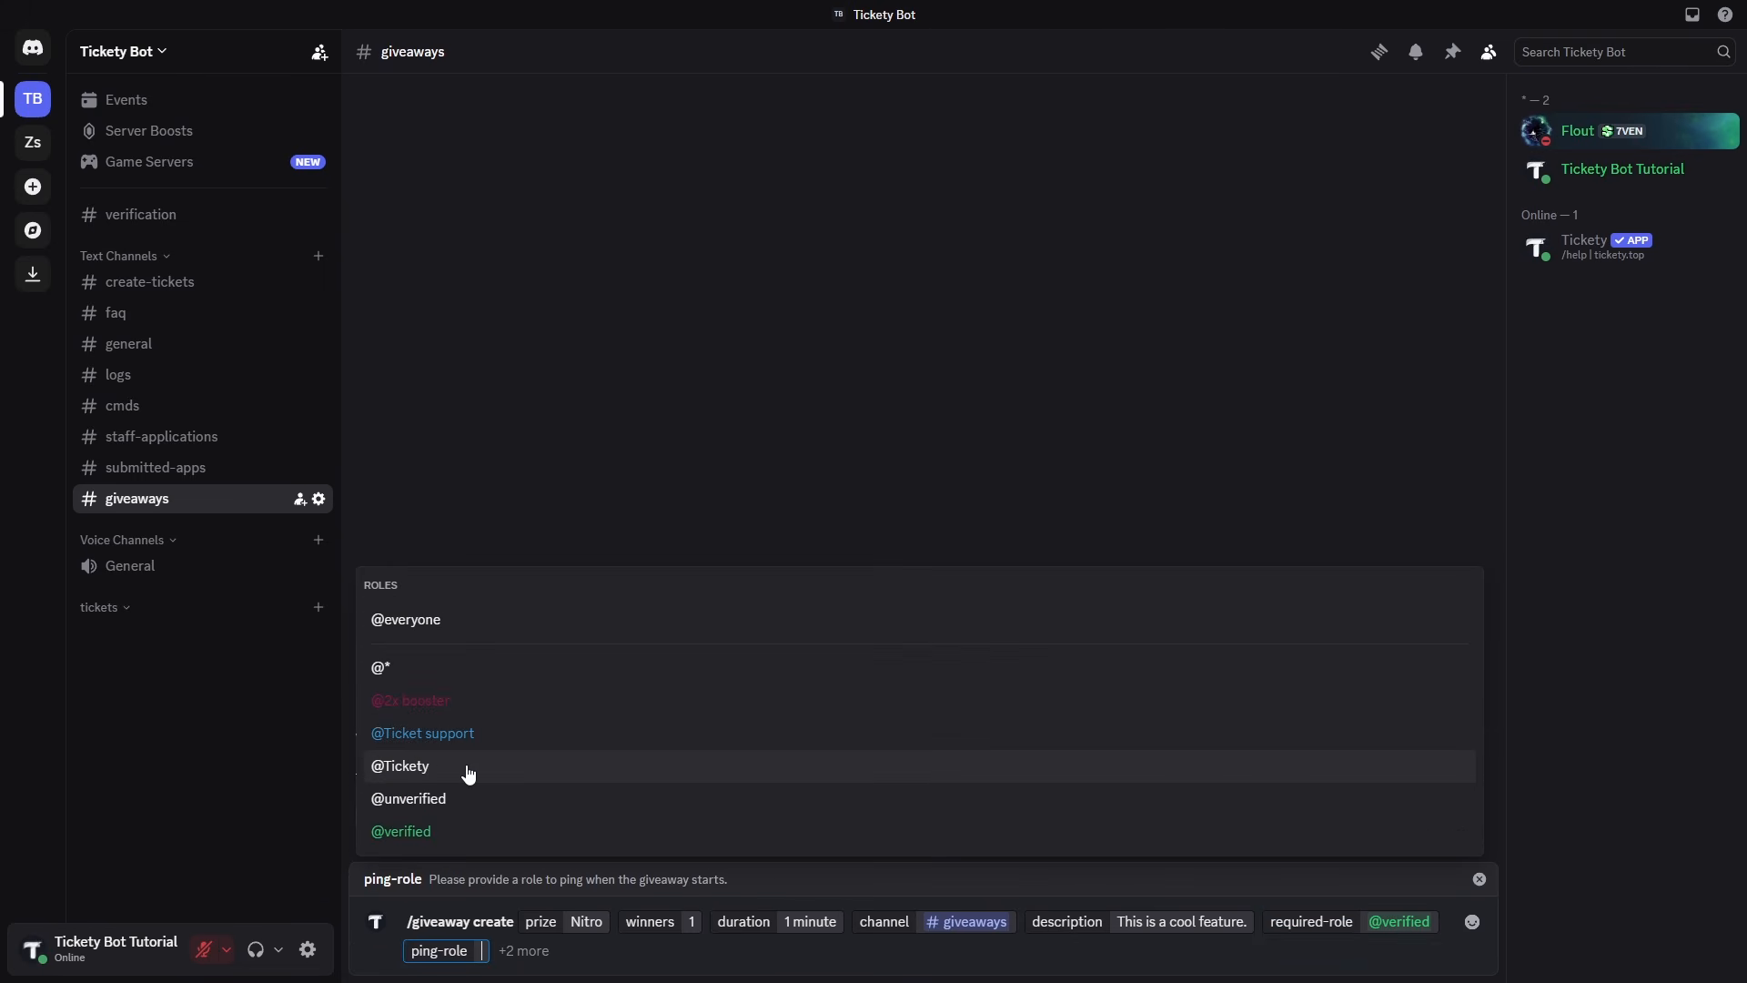
left_click(432, 833)
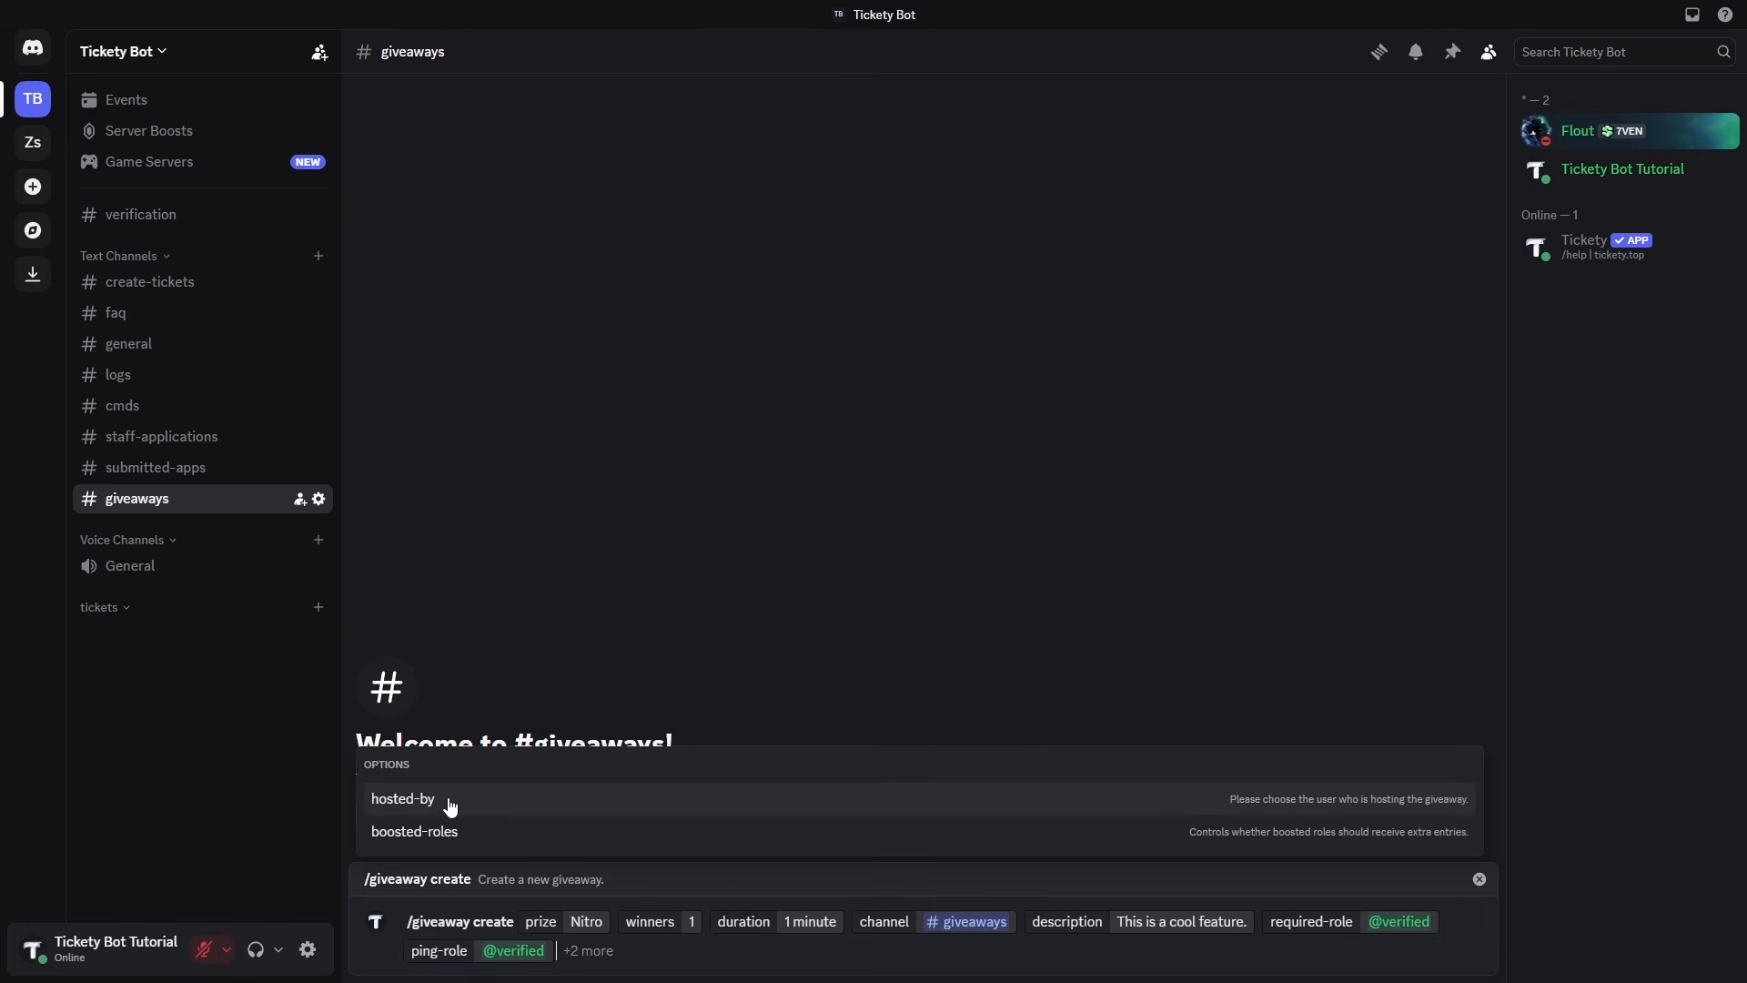
Set hosted-by to the Tickety Bot Tutorial account and boosted-roles to Yes, create the giveaway and participate in it.
left_click(446, 807)
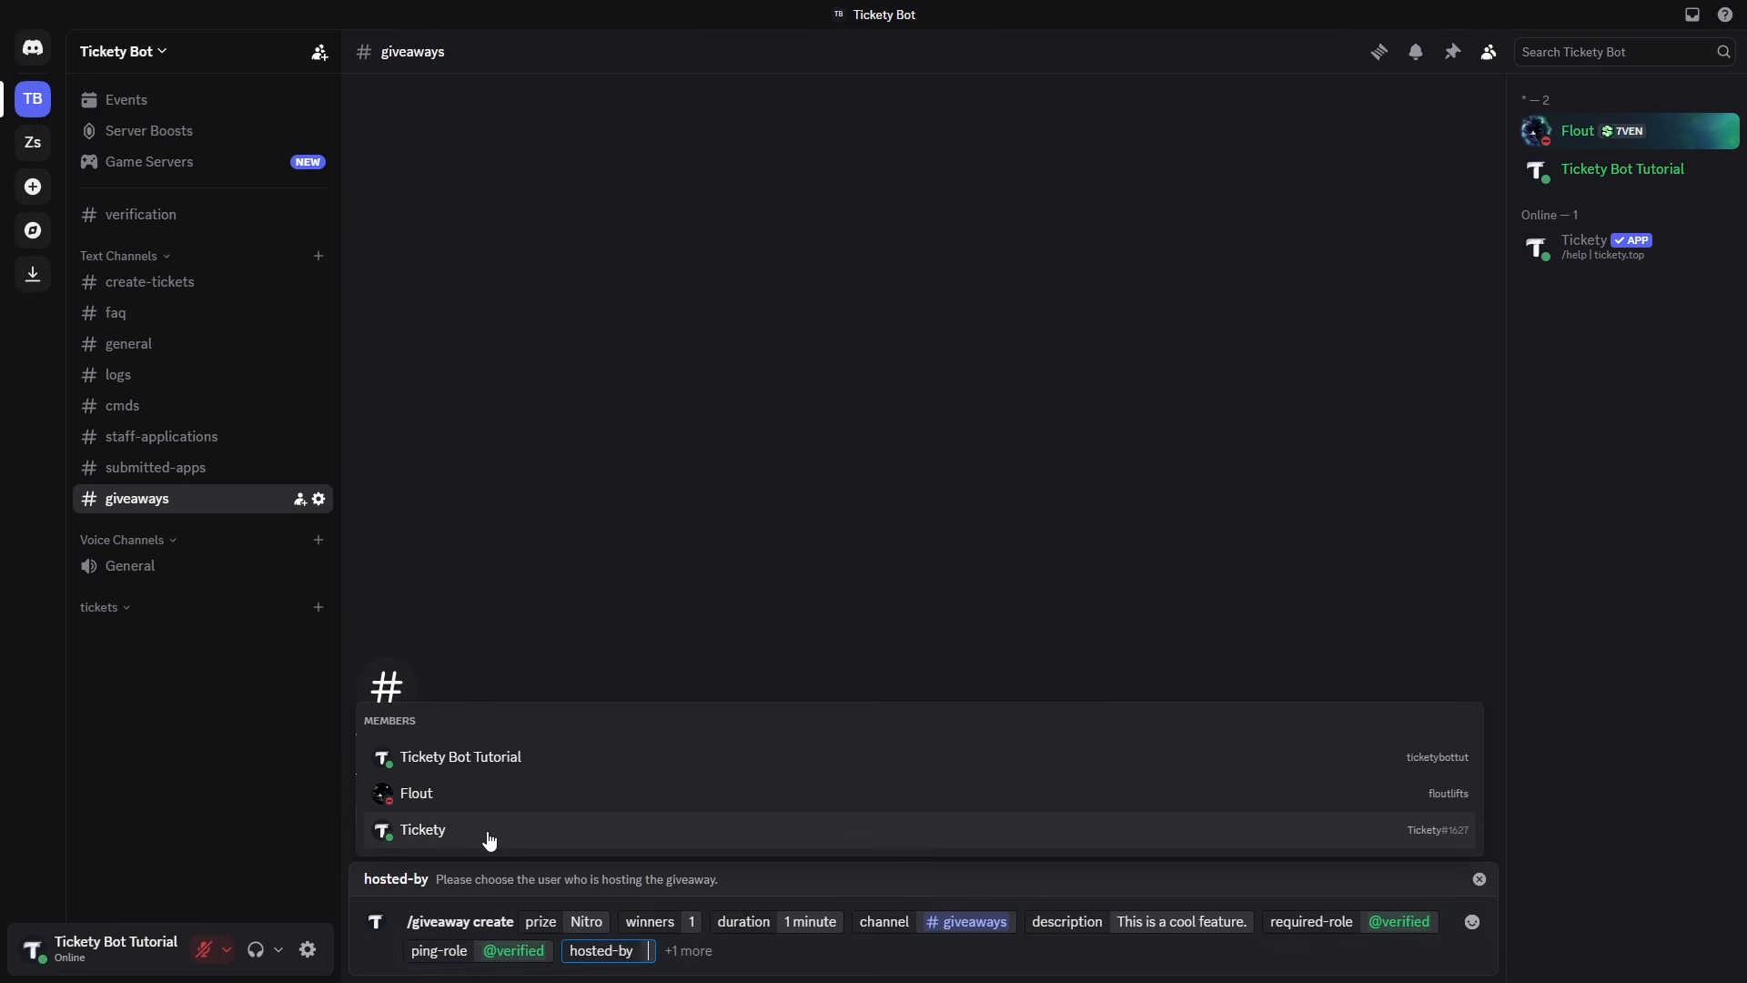
left_click(499, 766)
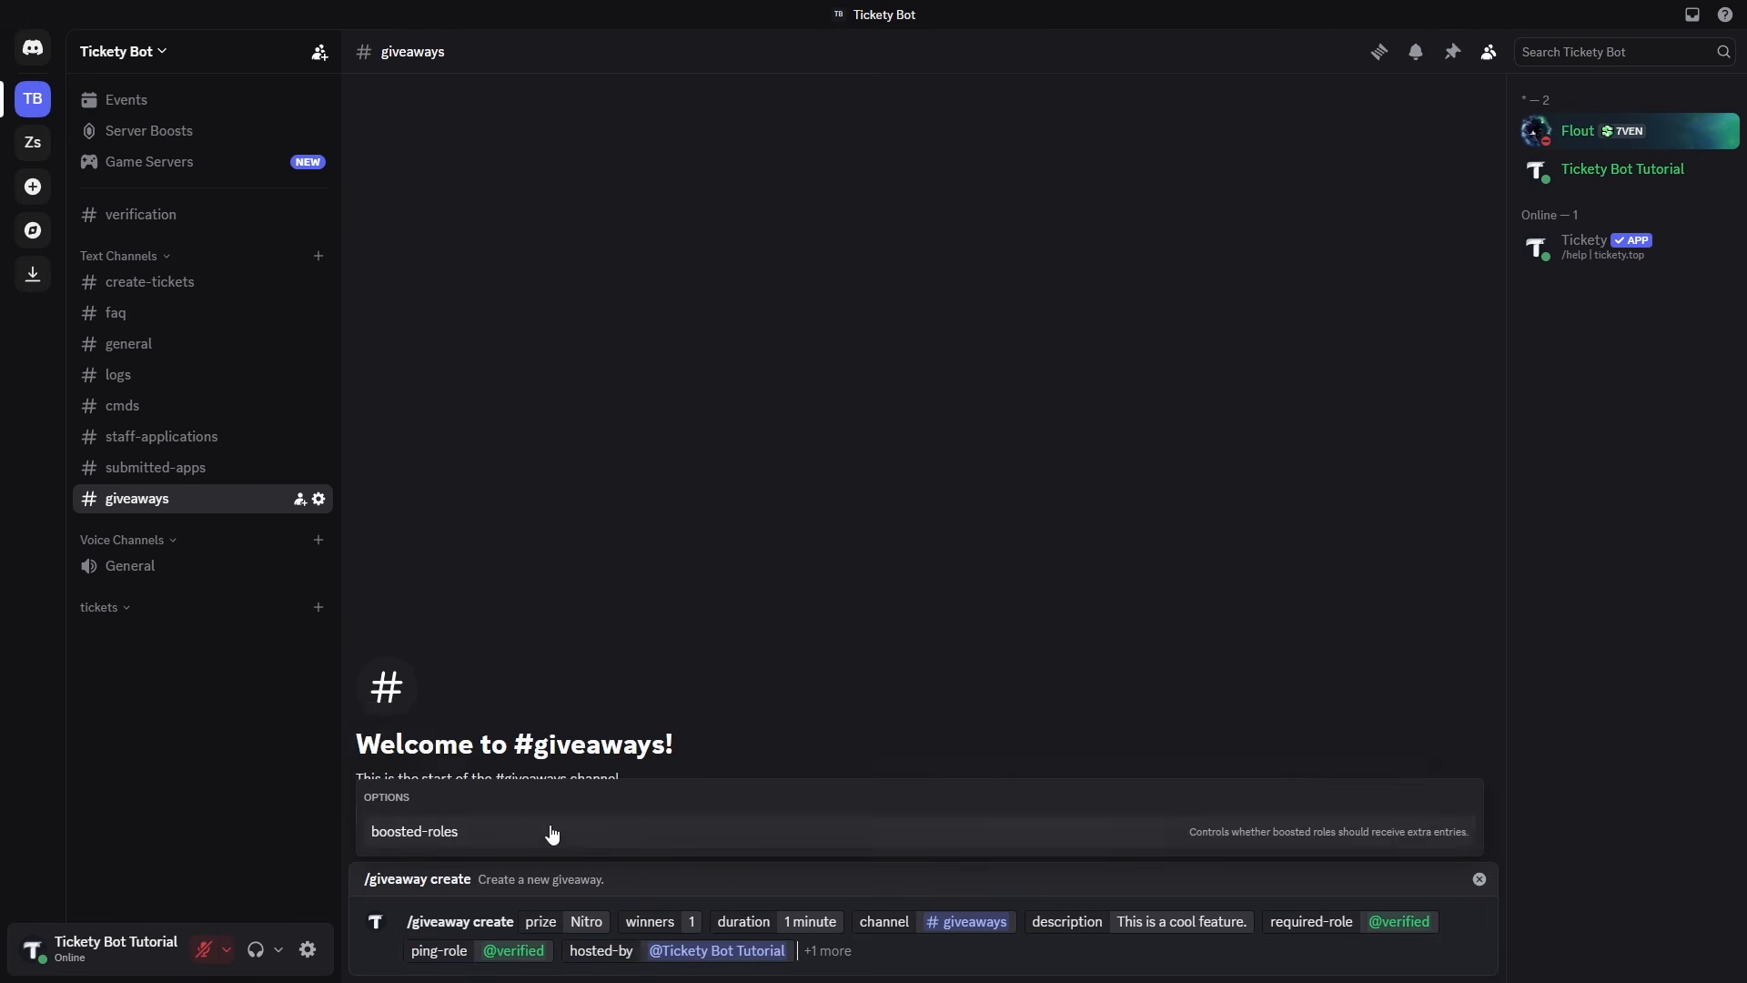
left_click(483, 832)
left_click(482, 812)
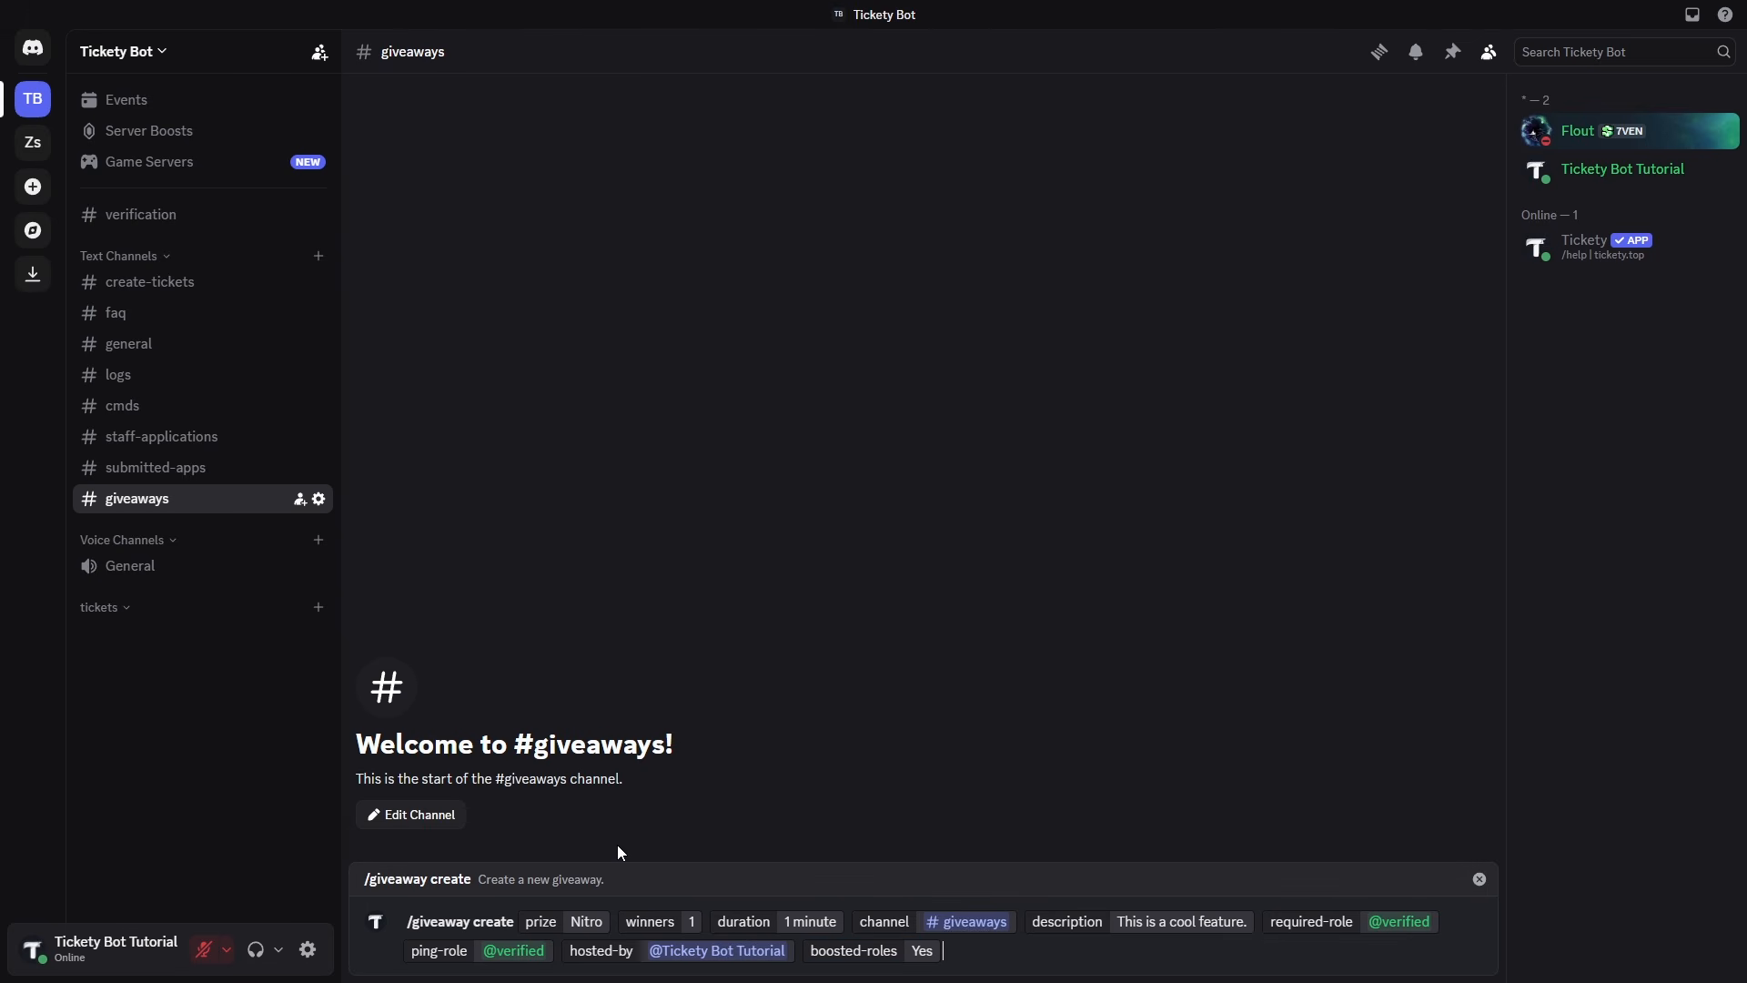
key("Return")
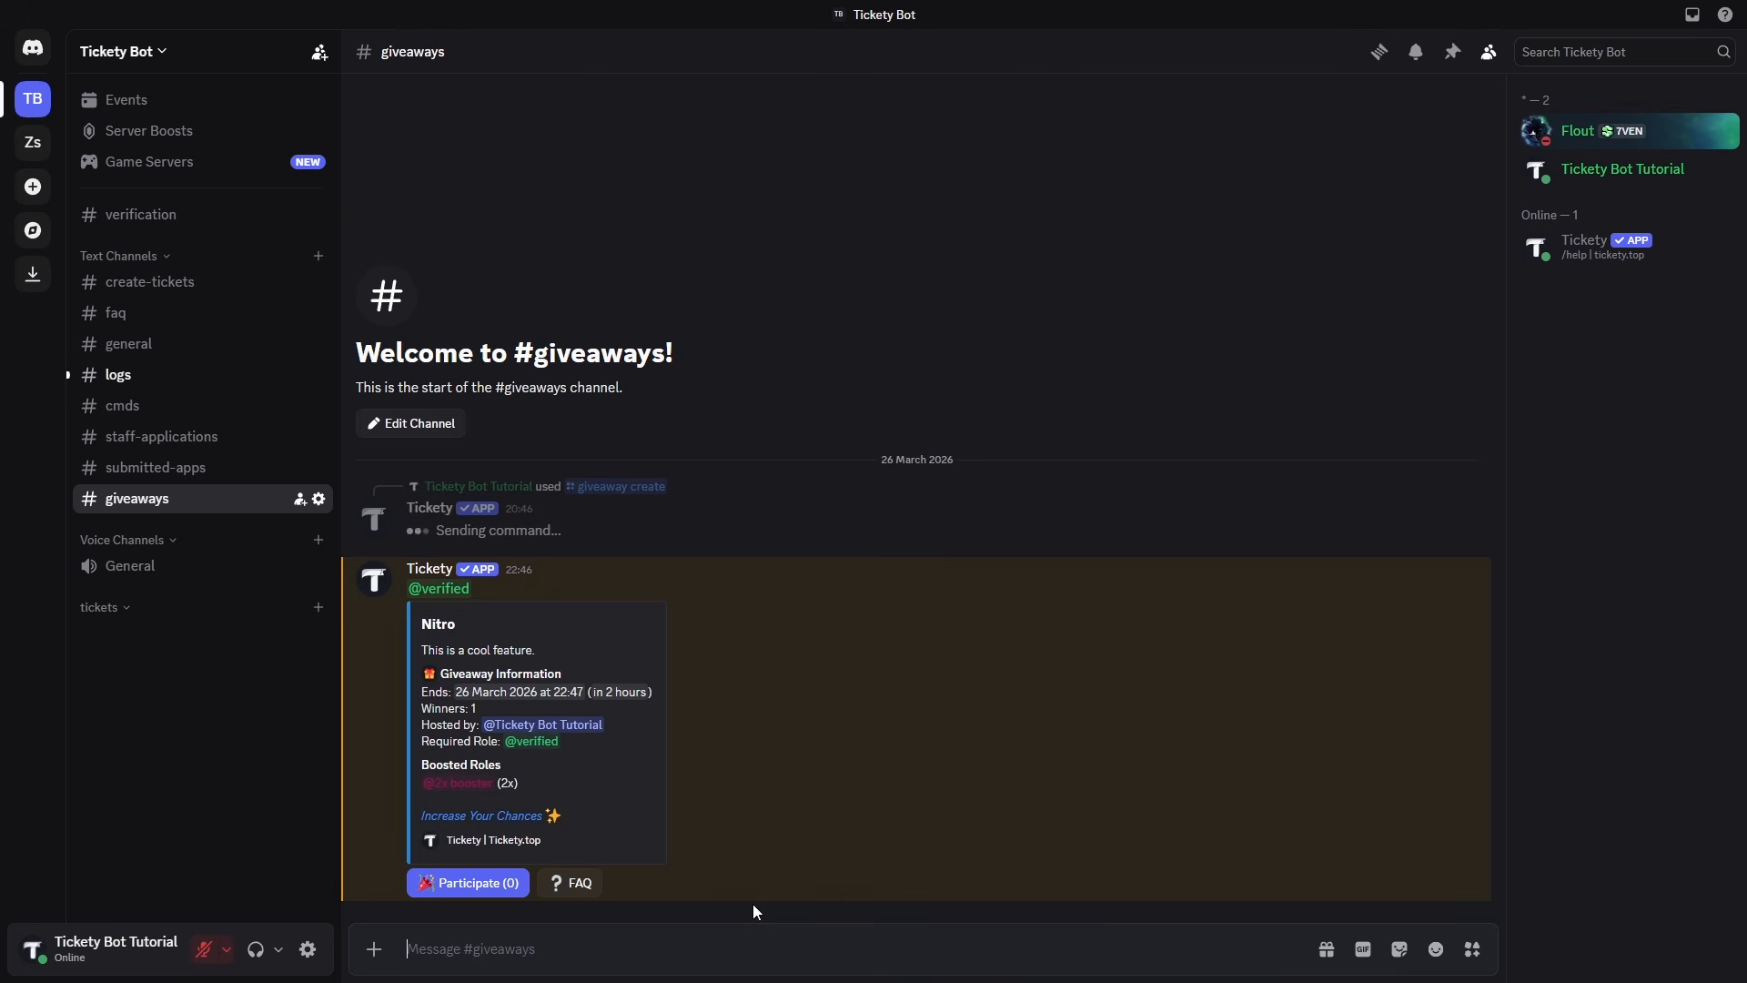
left_click(492, 883)
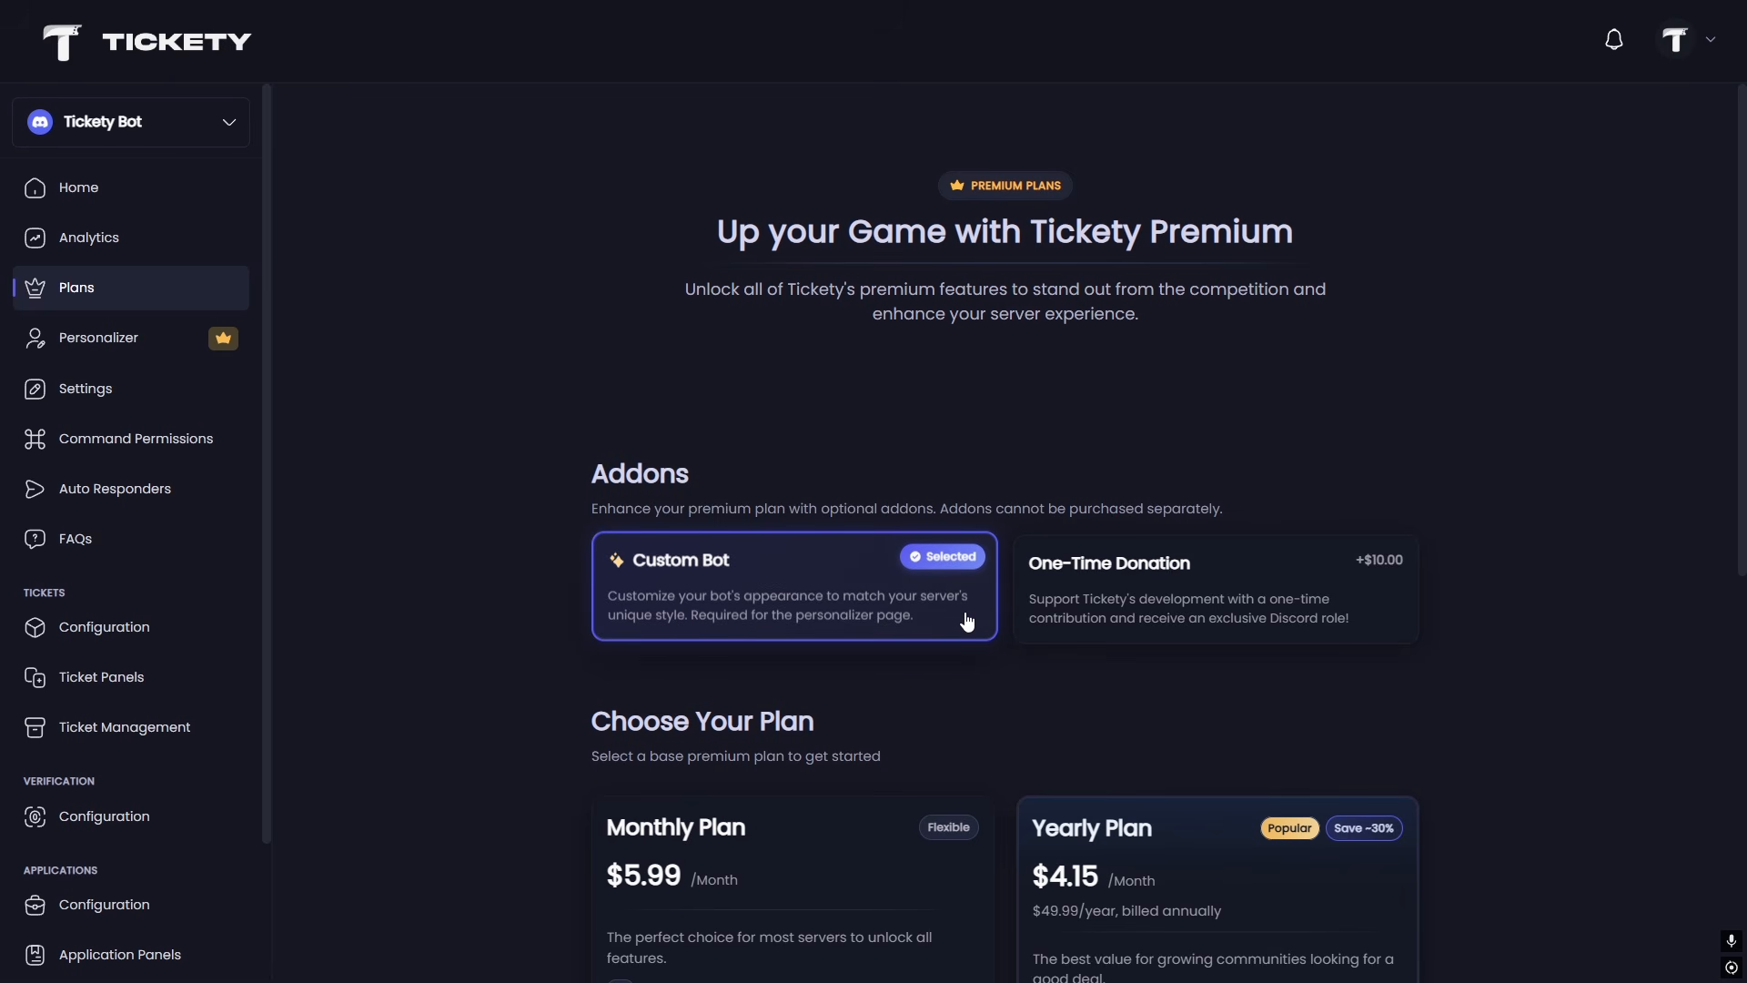
On Tickety's Plans page, add the One-Time Donation addon and review the Monthly Plan offer.
left_click(1135, 585)
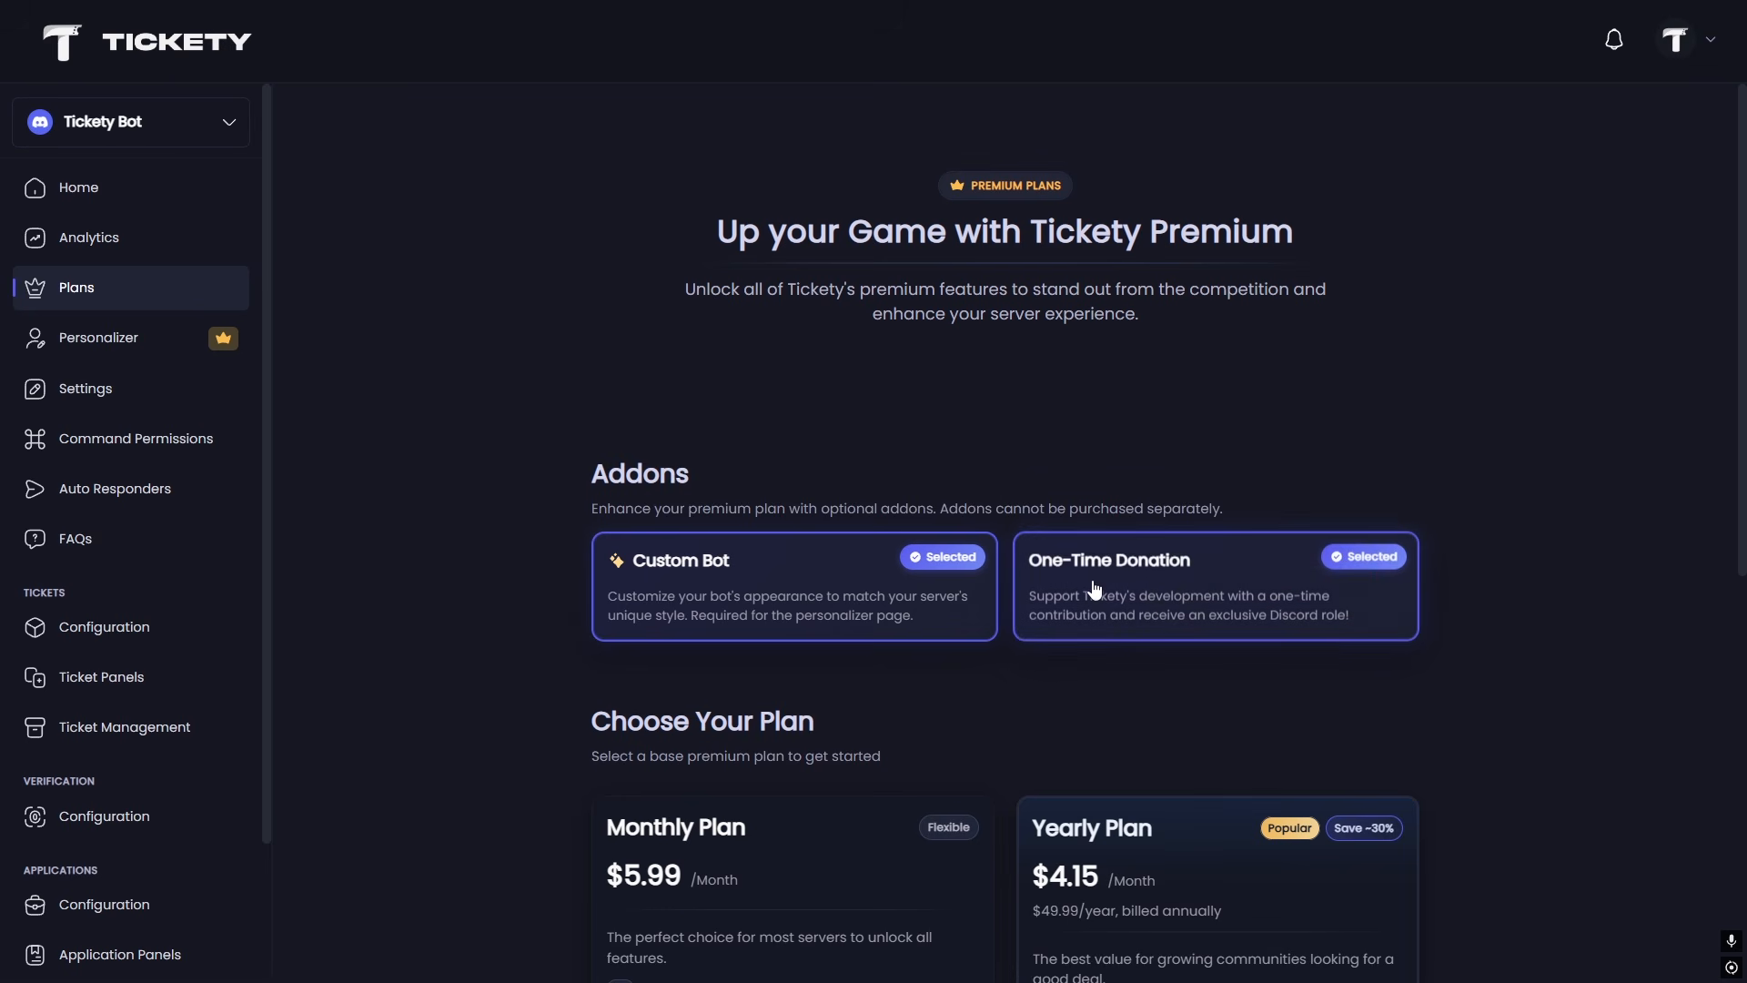
scroll(1046, 628, "down", 5)
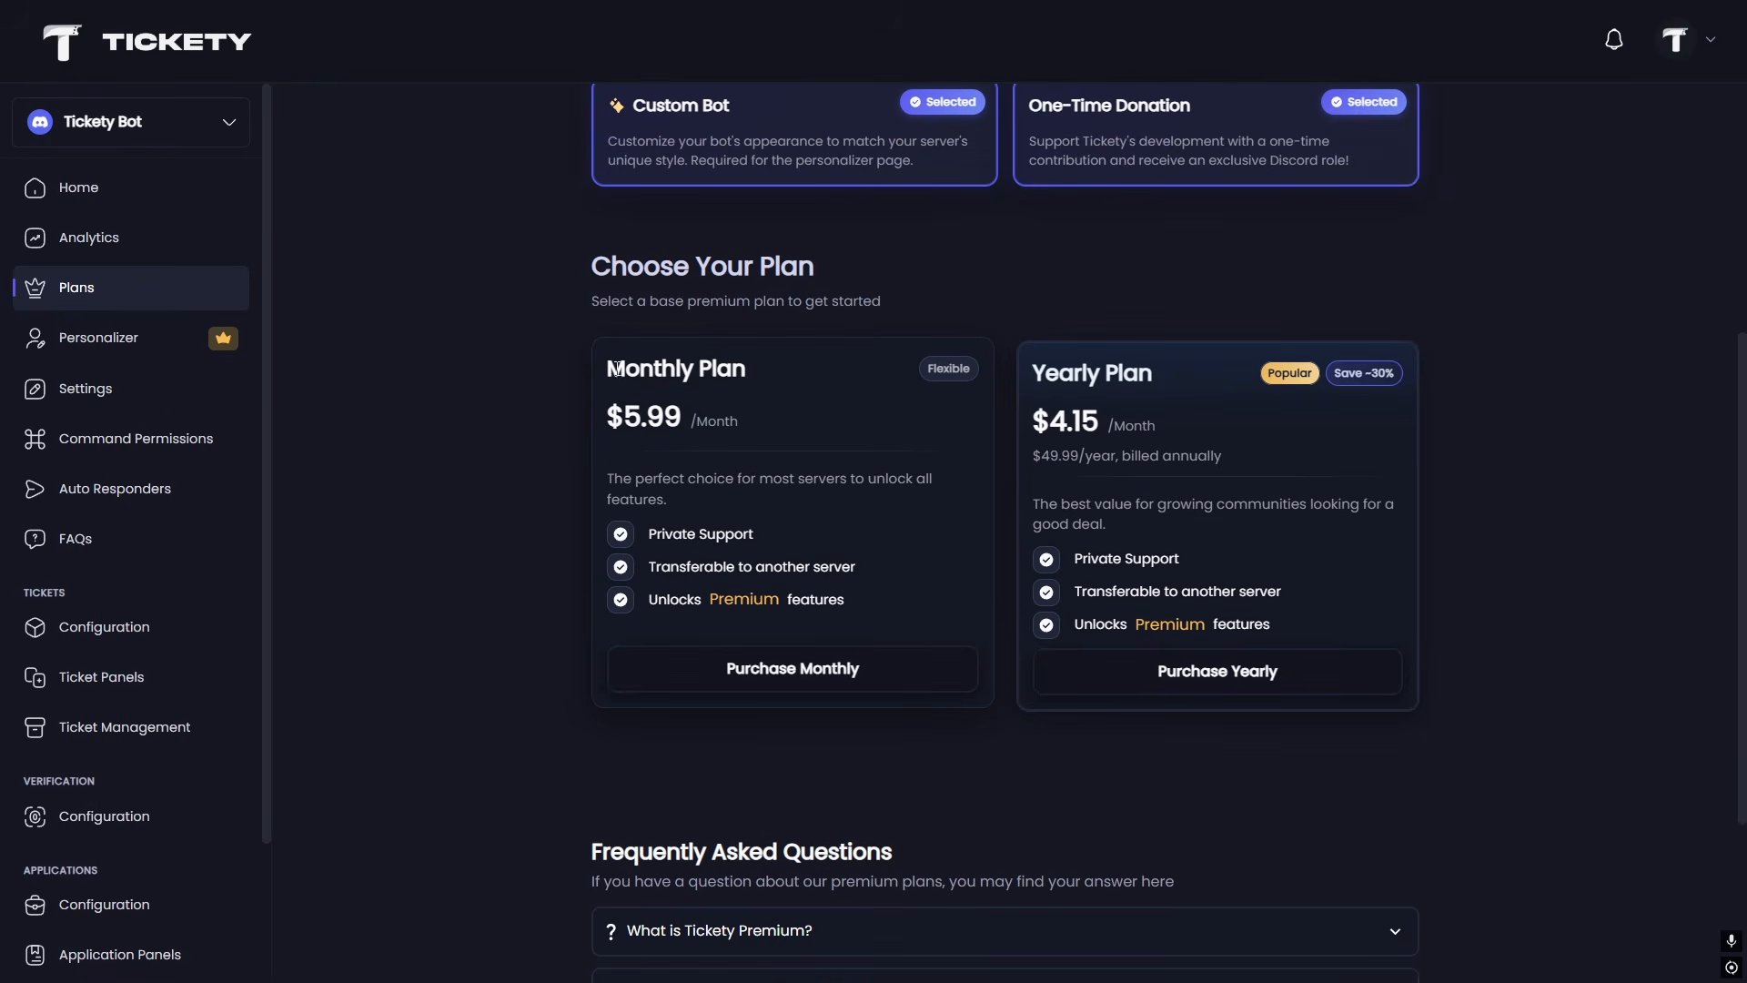
left_click_drag(614, 370, 757, 371)
left_click(761, 371)
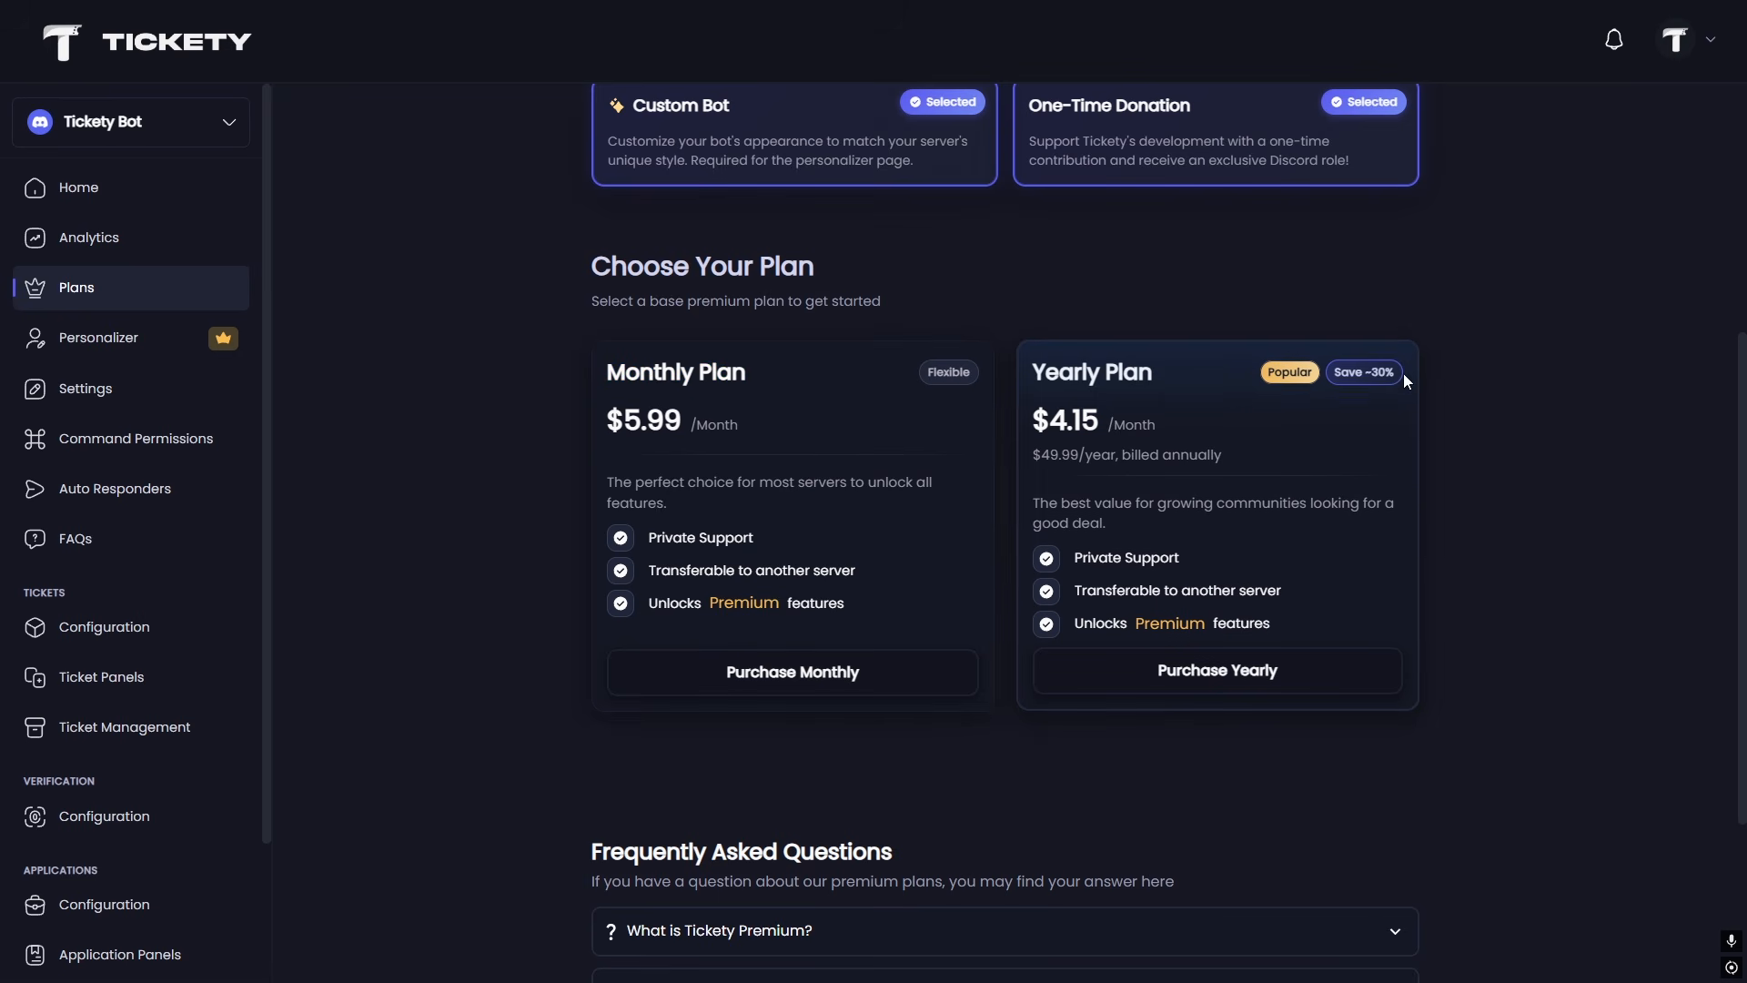